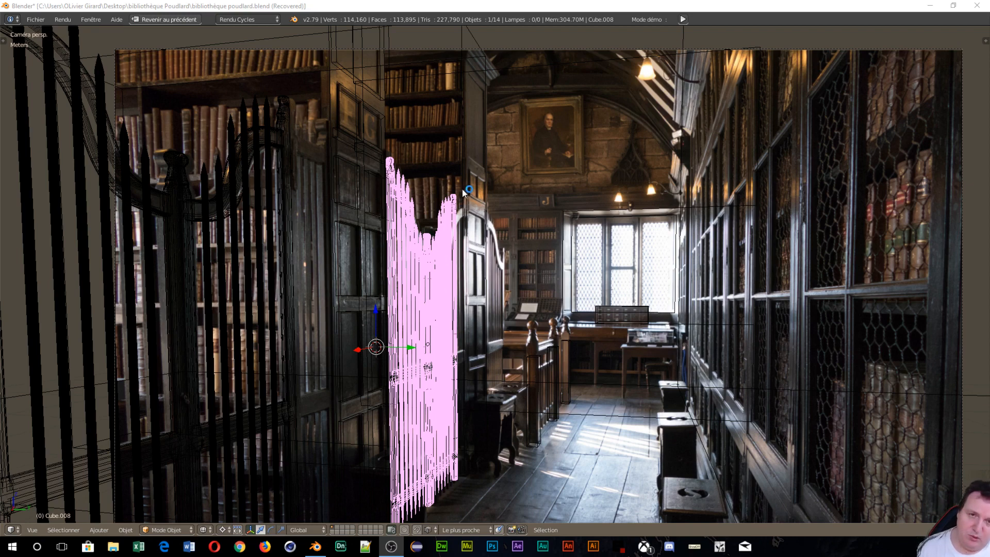
Clear the selection and examine how both gate models line up with the reference photo in camera view.
{"action": "scroll", "coordinate": [466, 198], "scroll_direction": "up", "scroll_amount": 3}
{"action": "scroll", "coordinate": [466, 199], "scroll_direction": "up", "scroll_amount": 2}
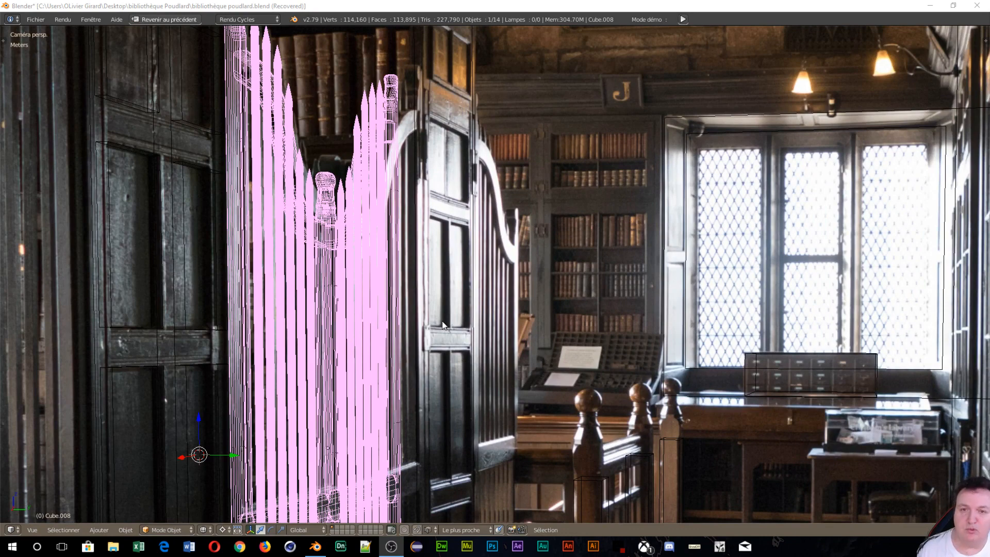
{"action": "key", "text": "a"}
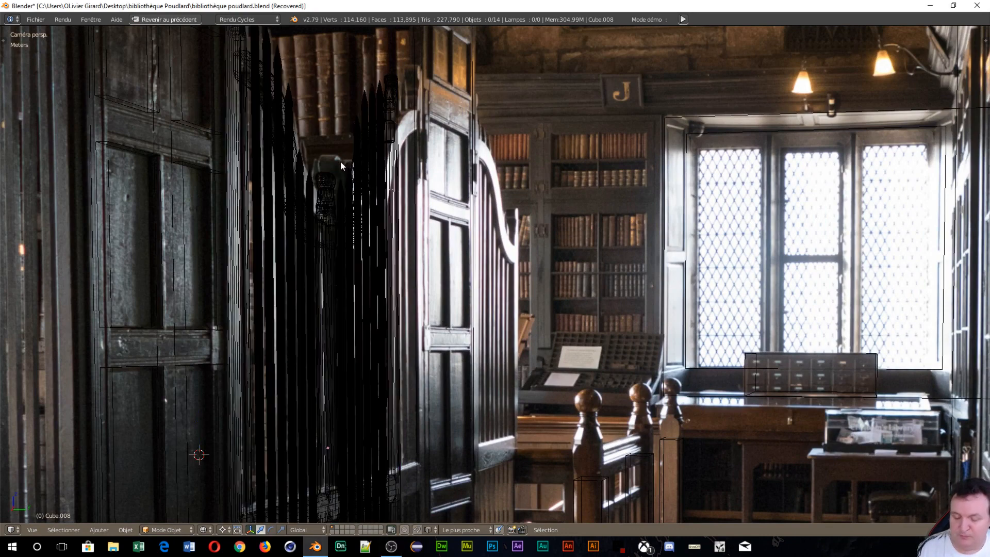
{"action": "middle_click_drag", "start_coordinate": [340, 161], "coordinate": [420, 304], "text": "shift"}
{"action": "scroll", "coordinate": [419, 303], "scroll_direction": "up", "scroll_amount": 1}
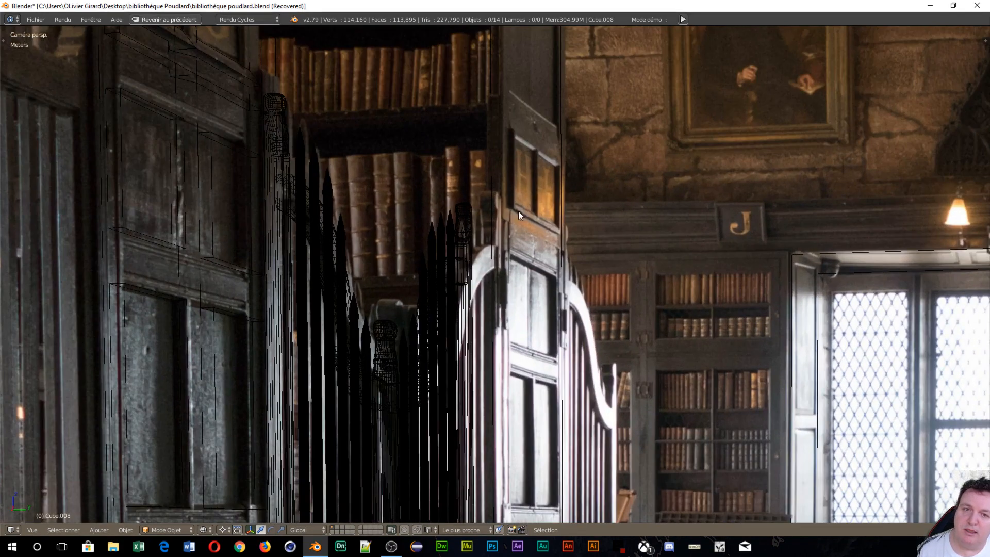
{"action": "scroll", "coordinate": [378, 280], "scroll_direction": "down", "scroll_amount": 5}
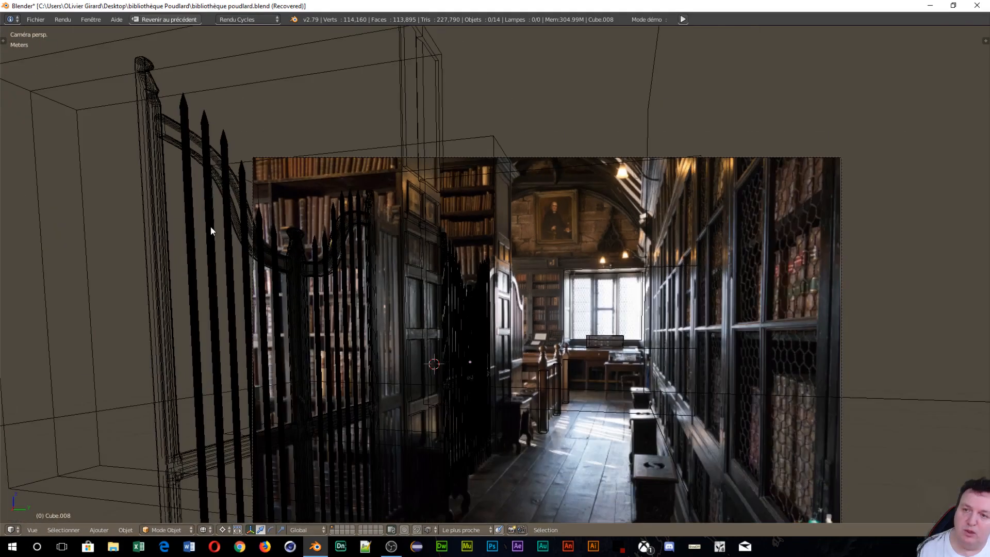
{"action": "scroll", "coordinate": [211, 227], "scroll_direction": "down", "scroll_amount": 1}
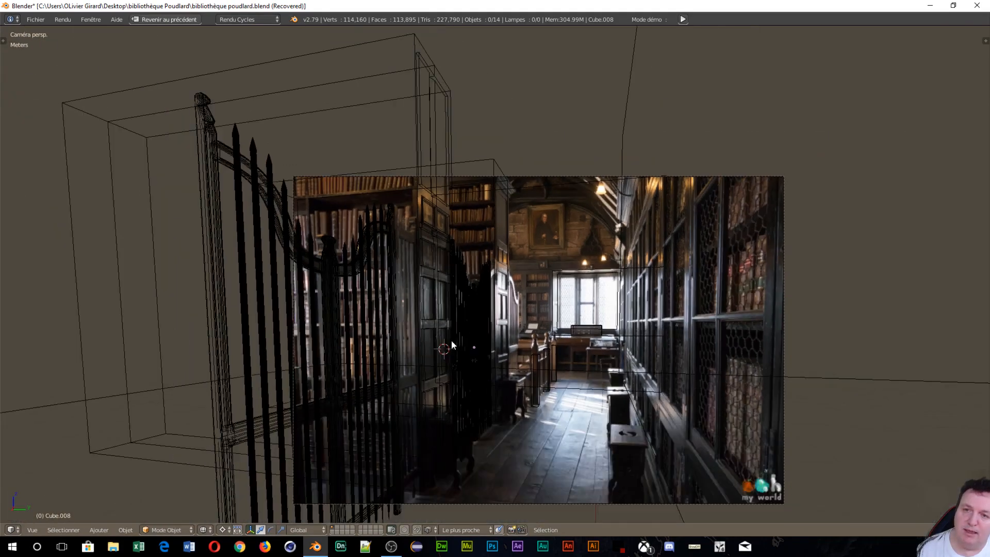
{"action": "scroll", "coordinate": [465, 314], "scroll_direction": "up", "scroll_amount": 4}
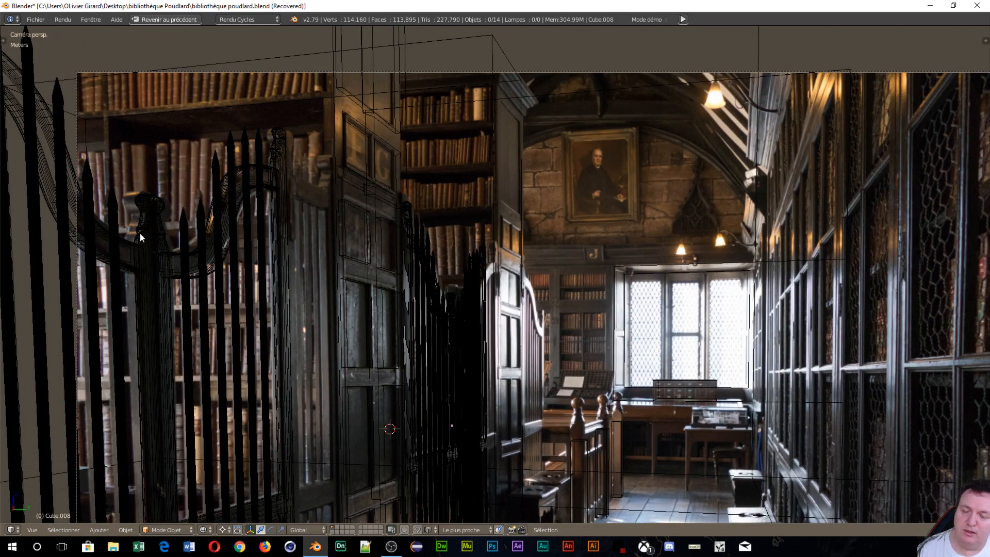
Select the gate farther from the camera and show the scene in top orthographic view.
{"action": "right_click", "coordinate": [453, 342]}
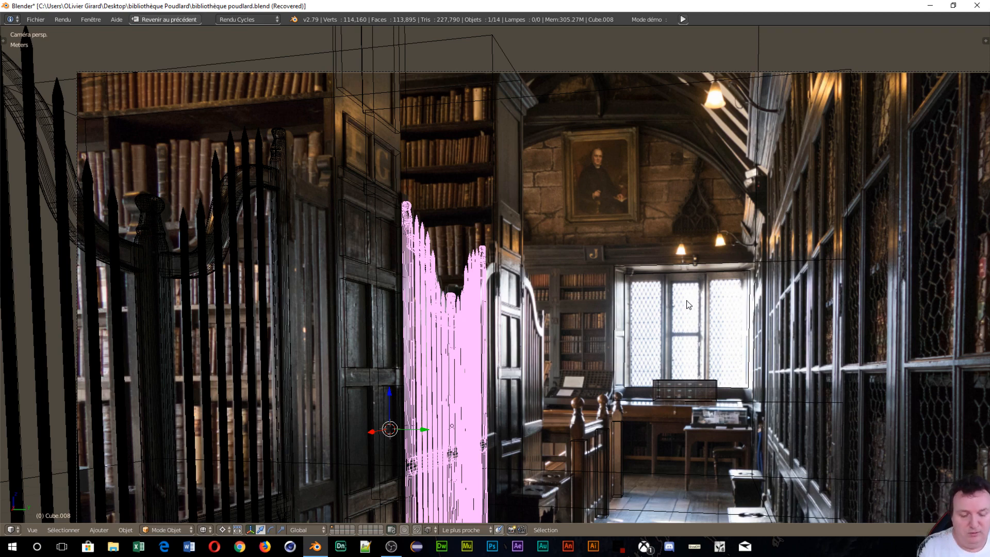
{"action": "key", "text": "KP_7"}
{"action": "scroll", "coordinate": [688, 304], "scroll_direction": "down", "scroll_amount": 4}
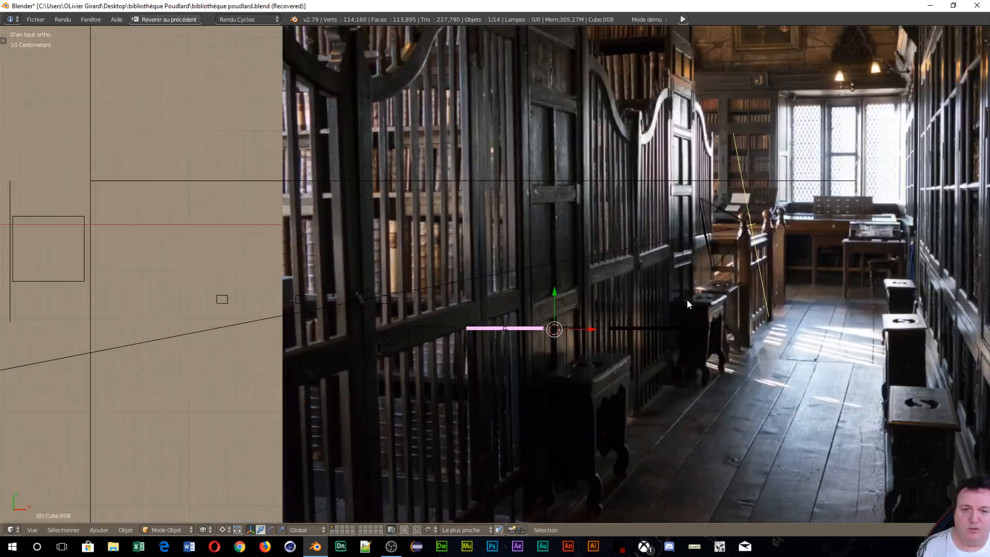
{"action": "scroll", "coordinate": [688, 299], "scroll_direction": "down", "scroll_amount": 4}
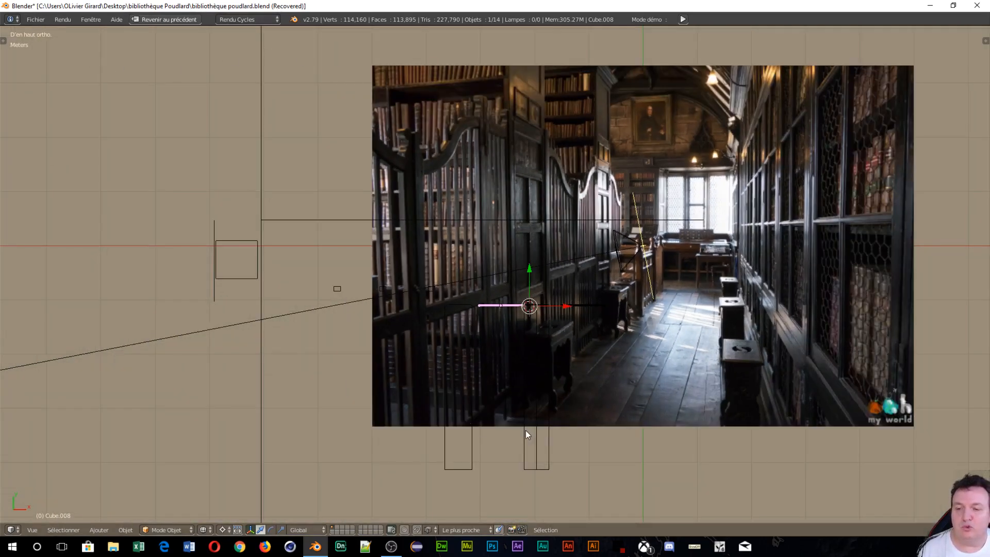
Start the Screencast Keys display for the 3D view.
{"action": "key", "text": "n"}
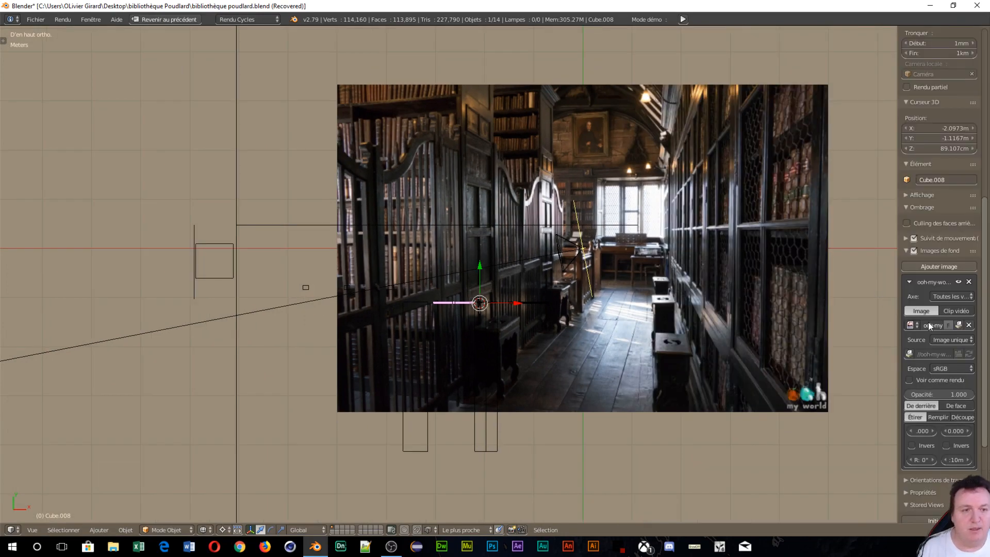
{"action": "scroll", "coordinate": [945, 401], "scroll_direction": "down", "scroll_amount": 5}
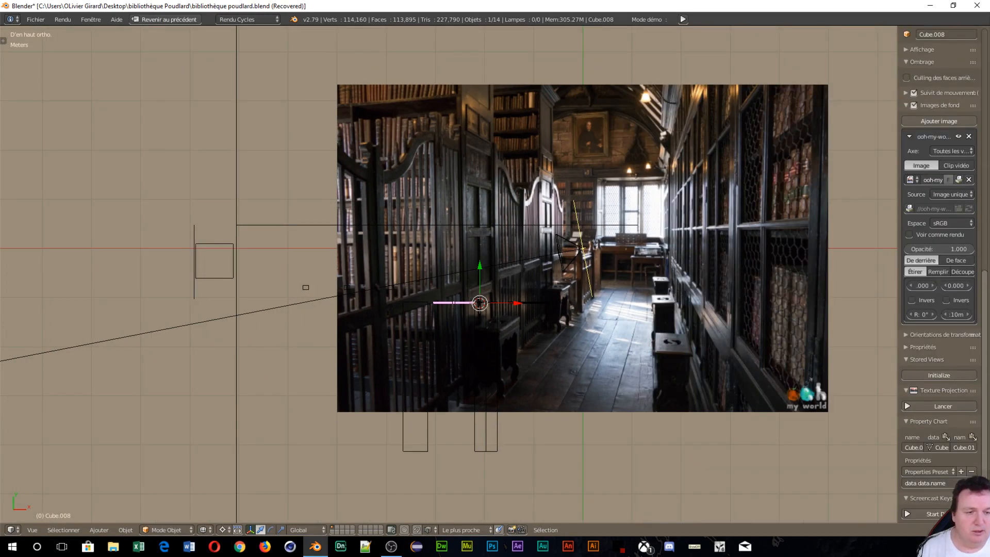
{"action": "left_click", "coordinate": [904, 514]}
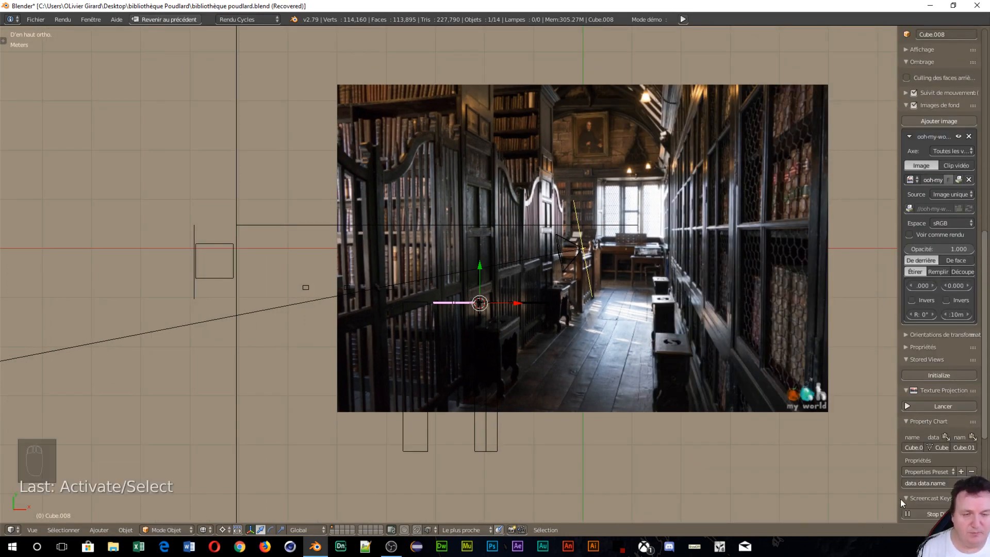
Hide the background reference photo so that only the wireframe models show from above.
{"action": "scroll", "coordinate": [607, 347], "scroll_direction": "up", "scroll_amount": 4}
{"action": "scroll", "coordinate": [609, 348], "scroll_direction": "down", "scroll_amount": 3}
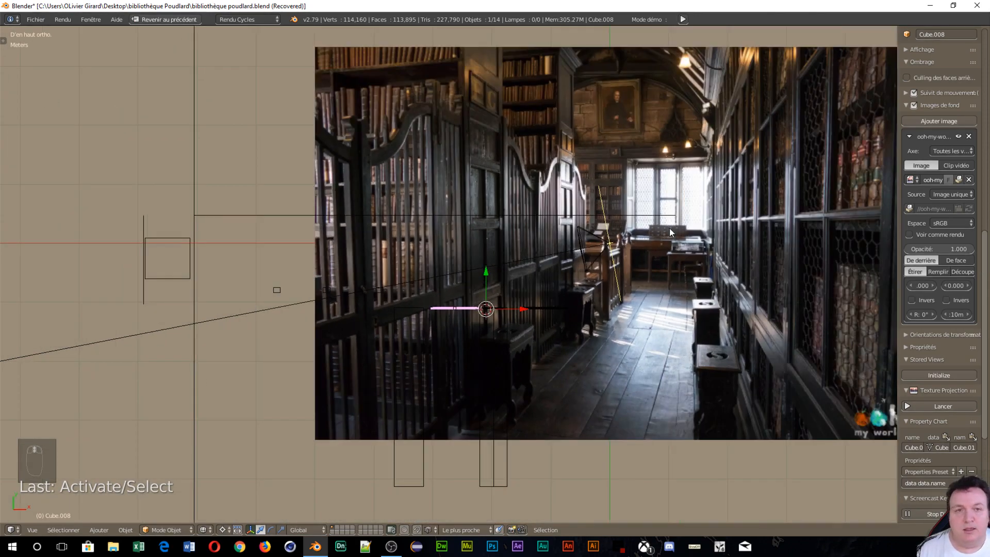
{"action": "middle_click_drag", "start_coordinate": [669, 228], "coordinate": [497, 233], "text": "shift"}
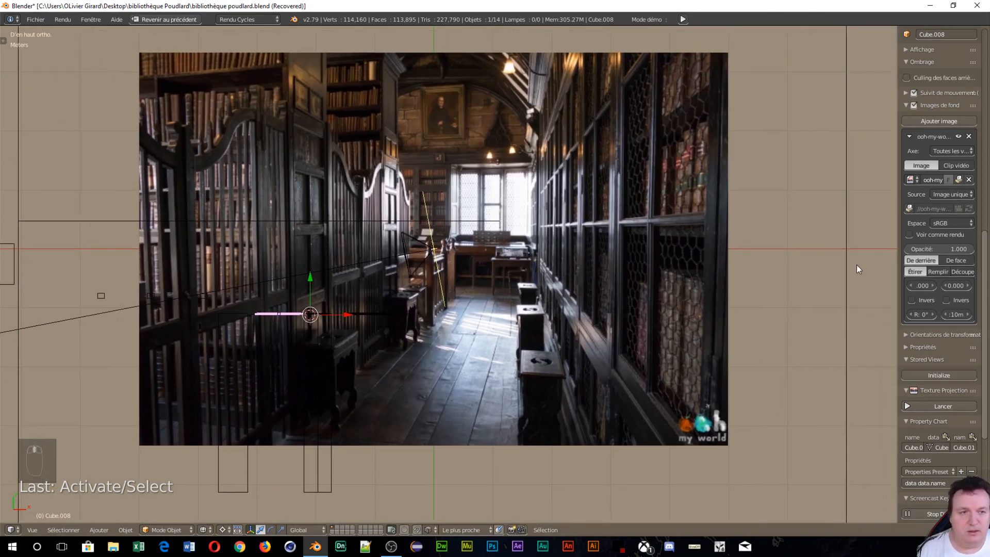
{"action": "left_click", "coordinate": [959, 137]}
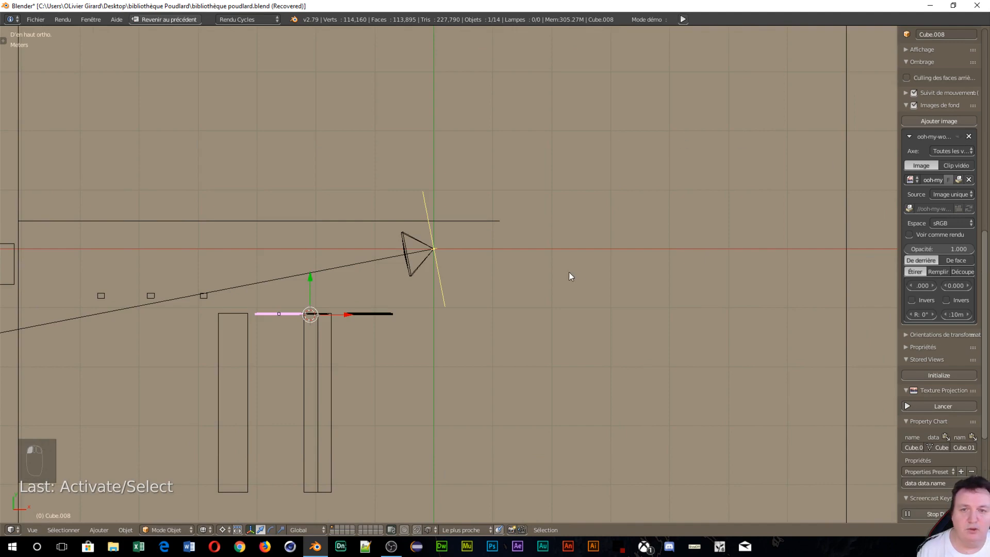
Move the selected gate along the X axis until its end meets the edge of the panelled pillar.
{"action": "middle_click_drag", "start_coordinate": [411, 365], "coordinate": [712, 221], "text": "shift"}
{"action": "scroll", "coordinate": [686, 237], "scroll_direction": "up", "scroll_amount": 5}
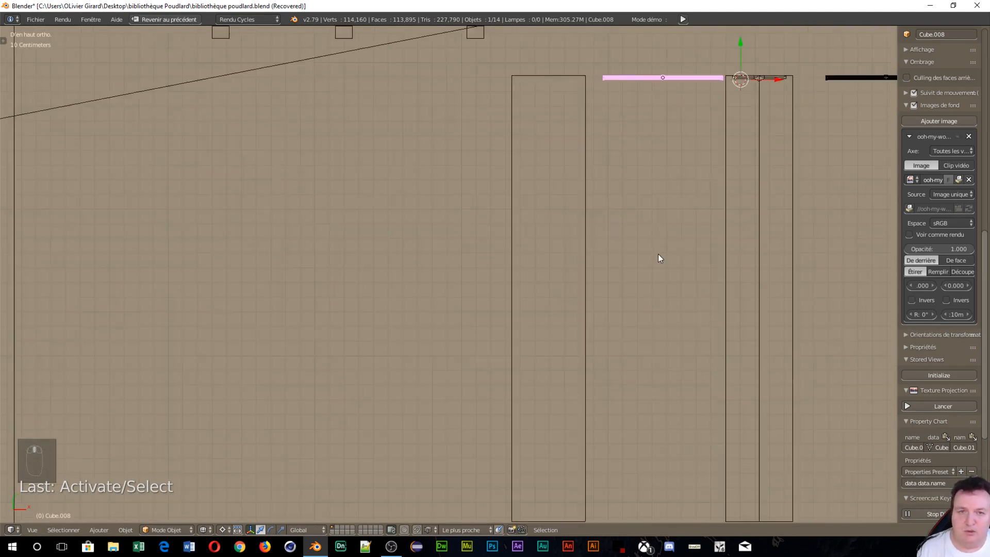
{"action": "scroll", "coordinate": [701, 206], "scroll_direction": "up", "scroll_amount": 1}
{"action": "middle_click_drag", "start_coordinate": [745, 157], "coordinate": [363, 334], "text": "shift"}
{"action": "scroll", "coordinate": [452, 336], "scroll_direction": "up", "scroll_amount": 5}
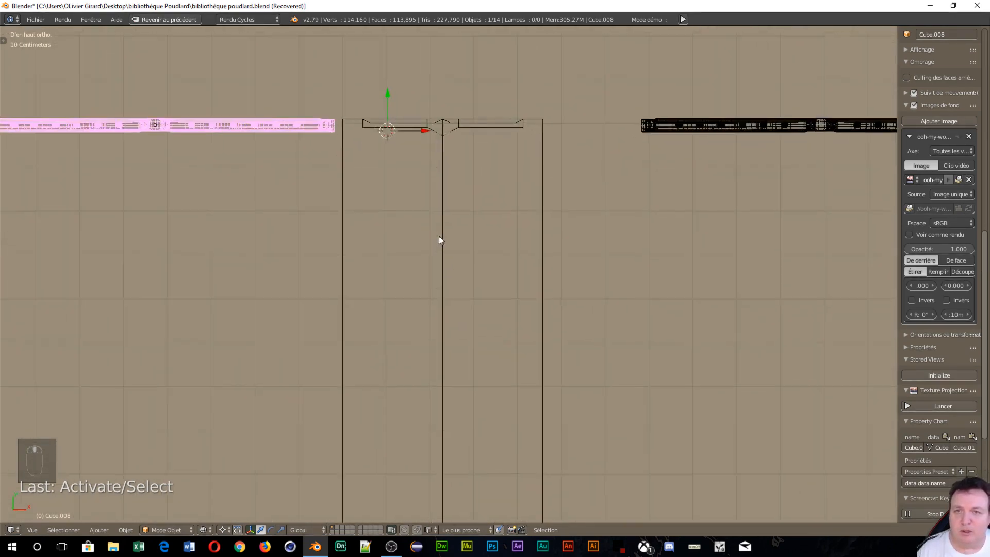
{"action": "middle_click_drag", "start_coordinate": [438, 236], "coordinate": [645, 375], "text": "shift"}
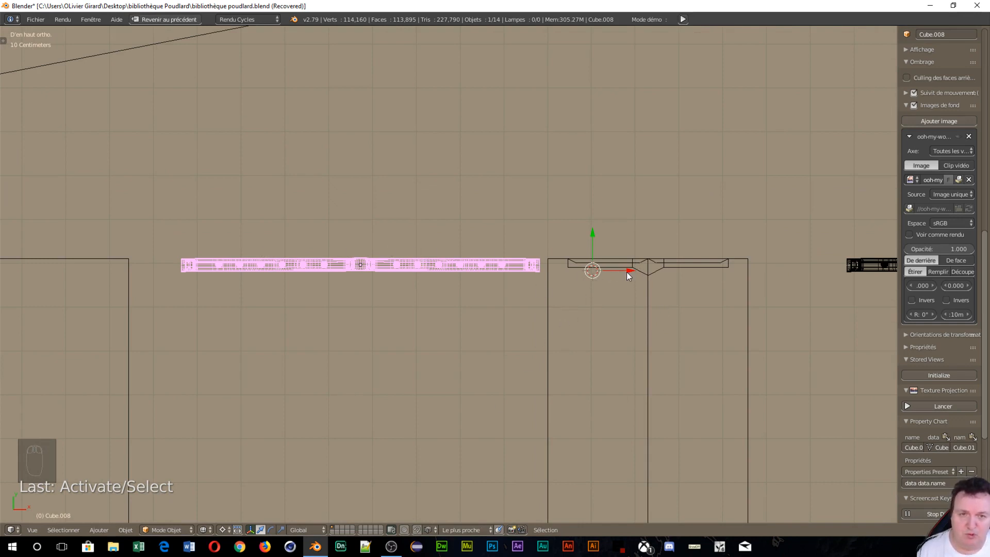
{"action": "left_click_drag", "start_coordinate": [627, 271], "coordinate": [546, 298]}
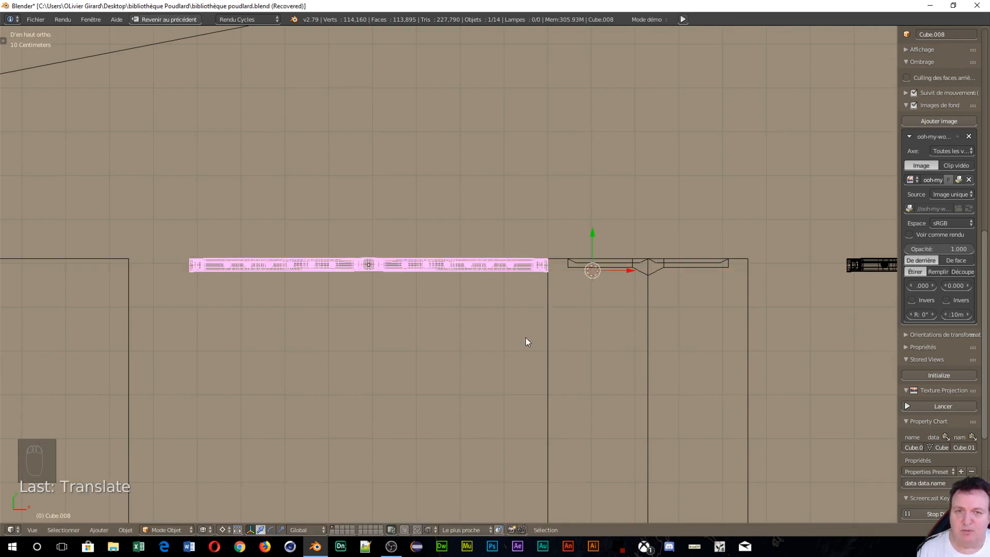
Enter Edit Mode on the gate and switch to vertex selection.
{"action": "scroll", "coordinate": [531, 325], "scroll_direction": "up", "scroll_amount": 6}
{"action": "middle_click_drag", "start_coordinate": [573, 332], "coordinate": [793, 374]}
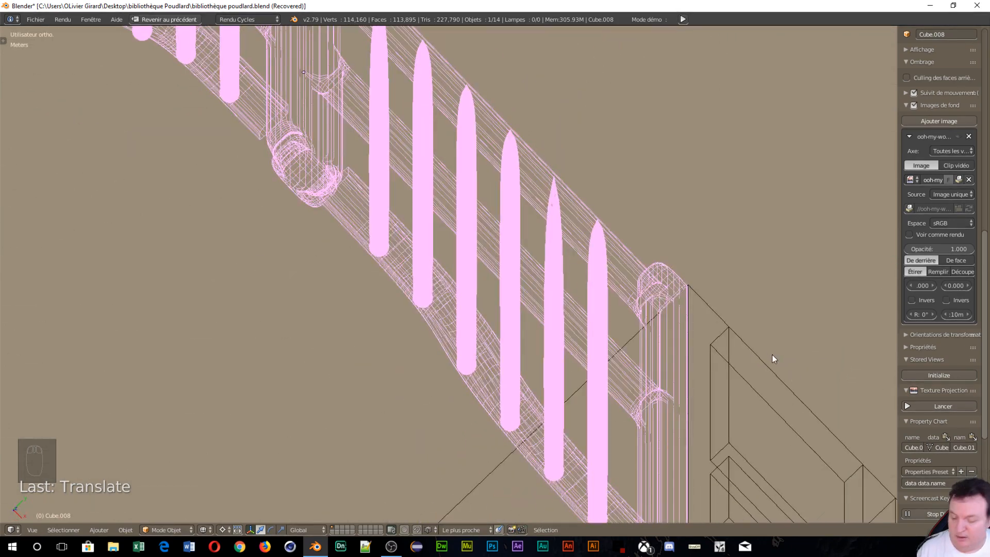
{"action": "key", "text": "Tab"}
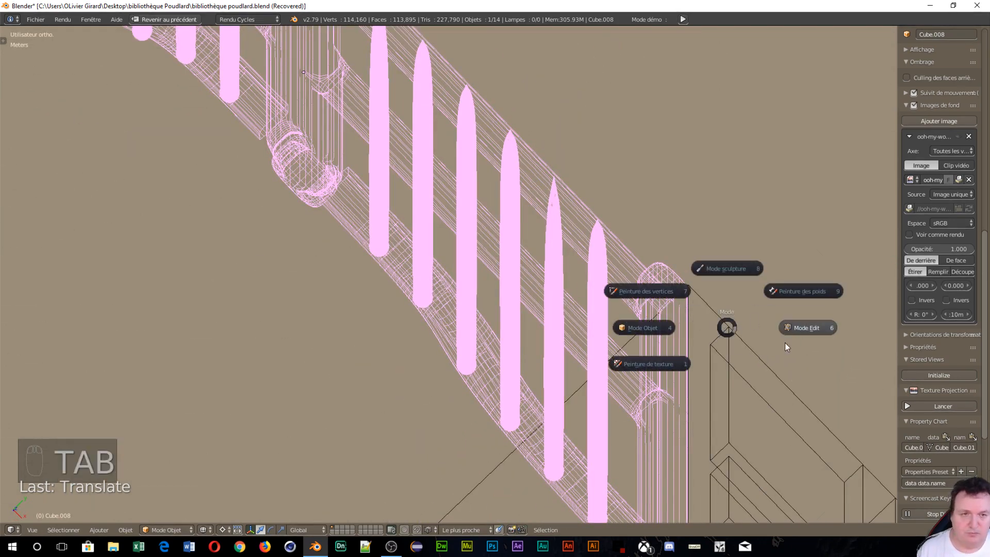
{"action": "left_click", "coordinate": [820, 328]}
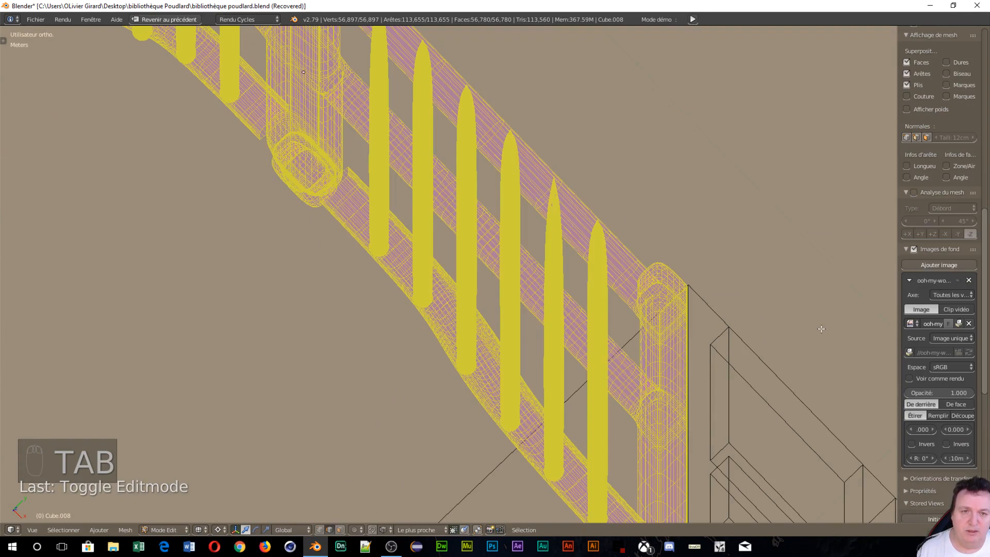
{"action": "key", "text": "ctrl+Tab"}
{"action": "left_click", "coordinate": [718, 310]}
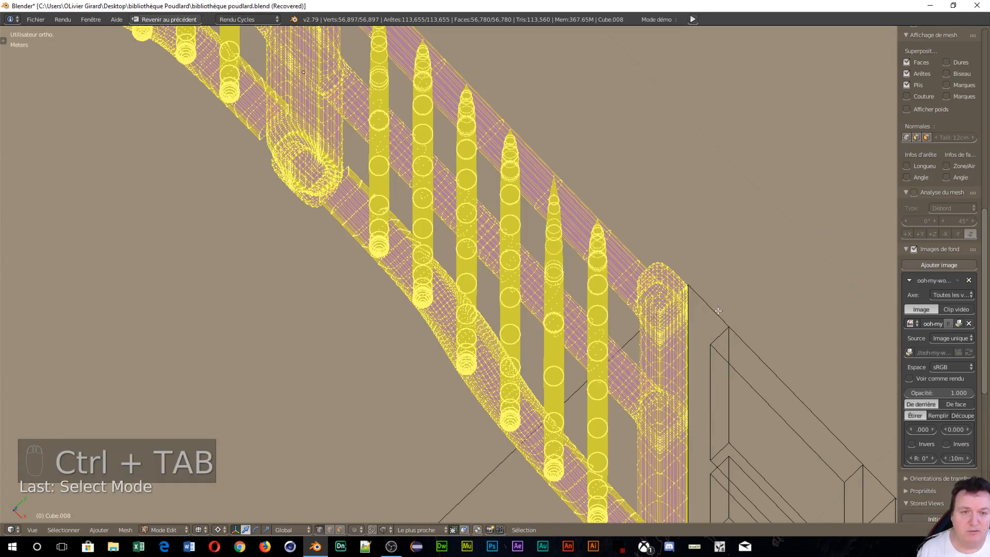
Select one vertex on the gate's end post beside the pillar and snap the 3D cursor to it.
{"action": "scroll", "coordinate": [718, 310], "scroll_direction": "up", "scroll_amount": 4}
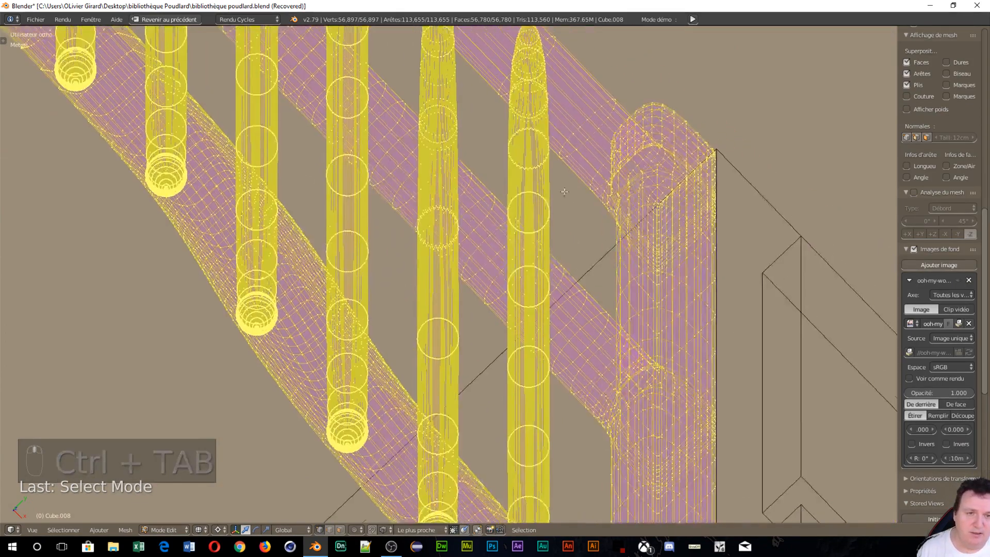
{"action": "middle_click_drag", "start_coordinate": [564, 192], "coordinate": [485, 164], "text": "shift"}
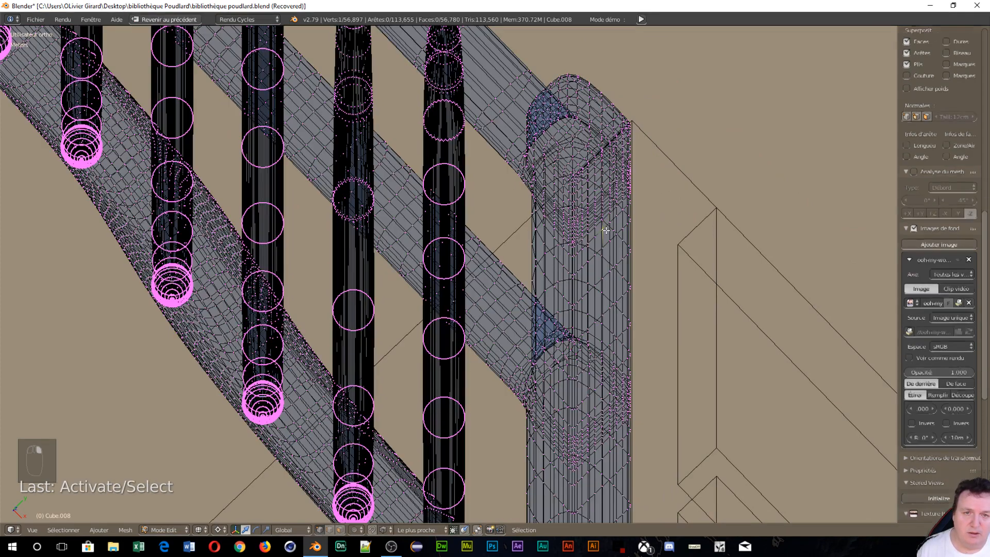
{"action": "right_click", "coordinate": [603, 229]}
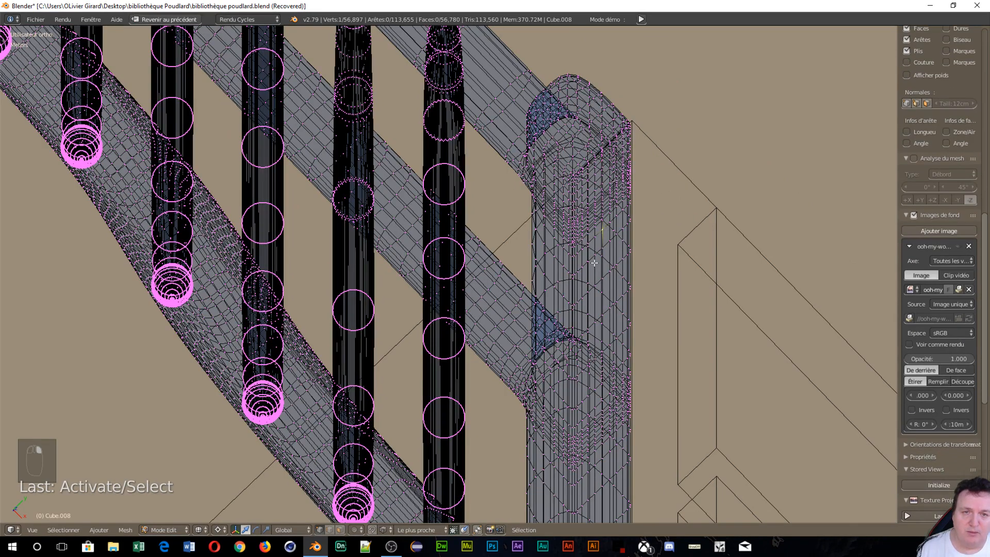
{"action": "scroll", "coordinate": [594, 263], "scroll_direction": "down", "scroll_amount": 4}
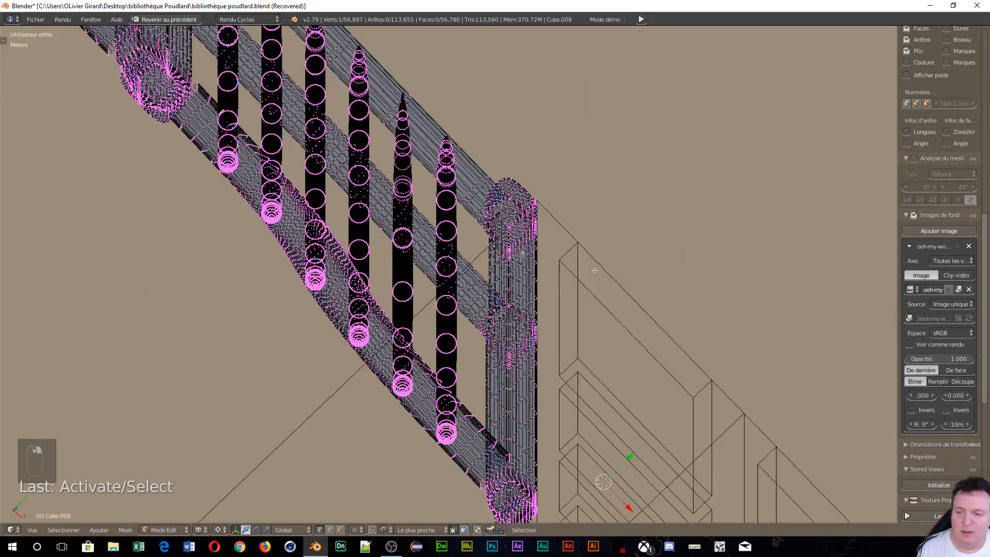
{"action": "left_click", "coordinate": [121, 530]}
{"action": "mouse_move", "coordinate": [227, 463]}
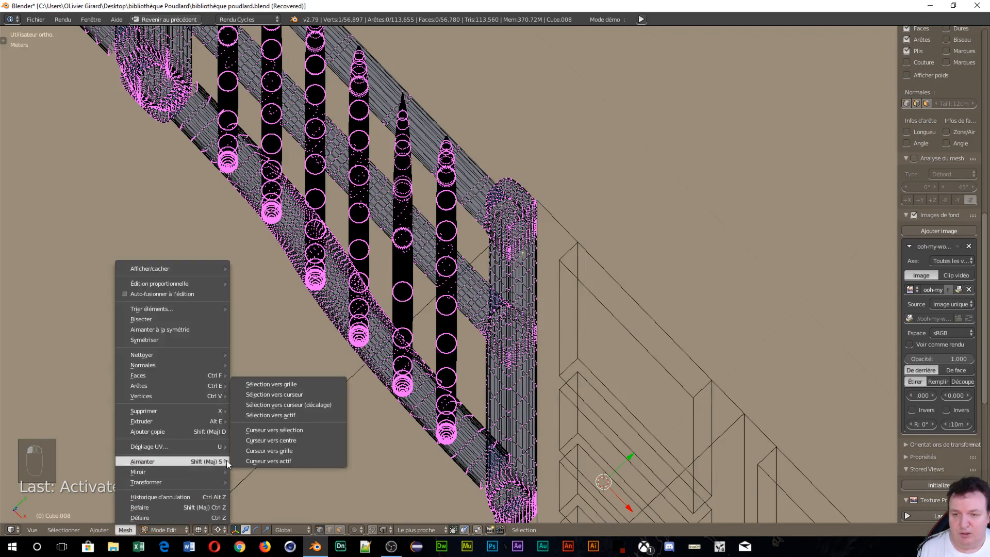
{"action": "left_click", "coordinate": [287, 432]}
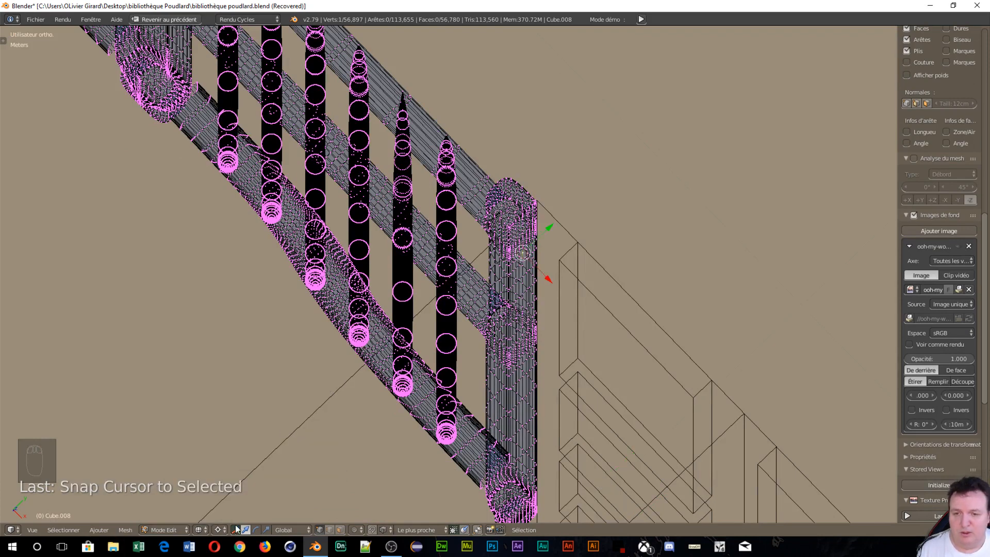
Set the pivot point to the 3D cursor and return to Object Mode.
{"action": "left_click", "coordinate": [219, 531]}
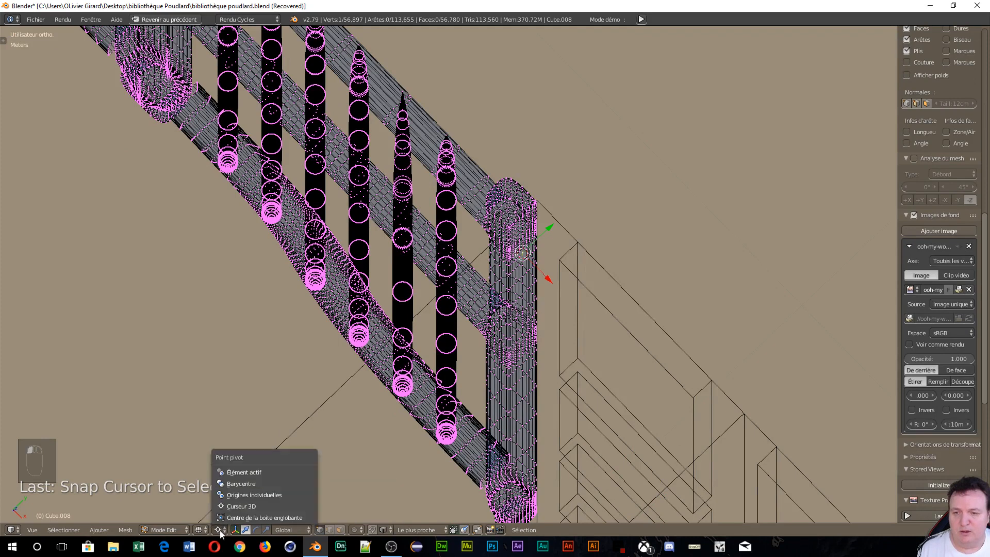
{"action": "left_click", "coordinate": [232, 507]}
{"action": "scroll", "coordinate": [256, 370], "scroll_direction": "down", "scroll_amount": 5}
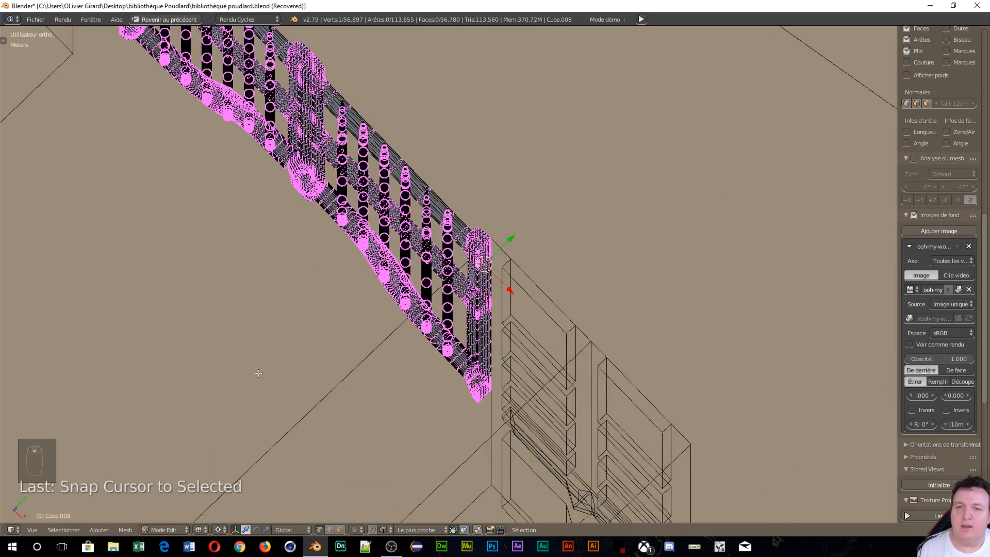
{"action": "key", "text": "Tab"}
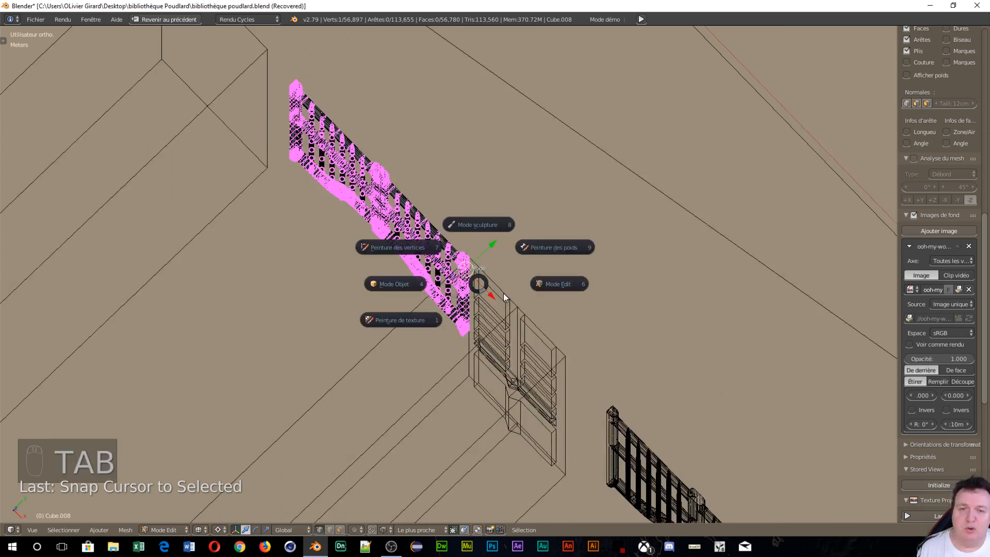
{"action": "left_click", "coordinate": [389, 285]}
Scale the gate along the X axis to widen it away from the panelled pillar.
{"action": "middle_click_drag", "start_coordinate": [390, 286], "coordinate": [537, 206]}
{"action": "key", "text": "s"}
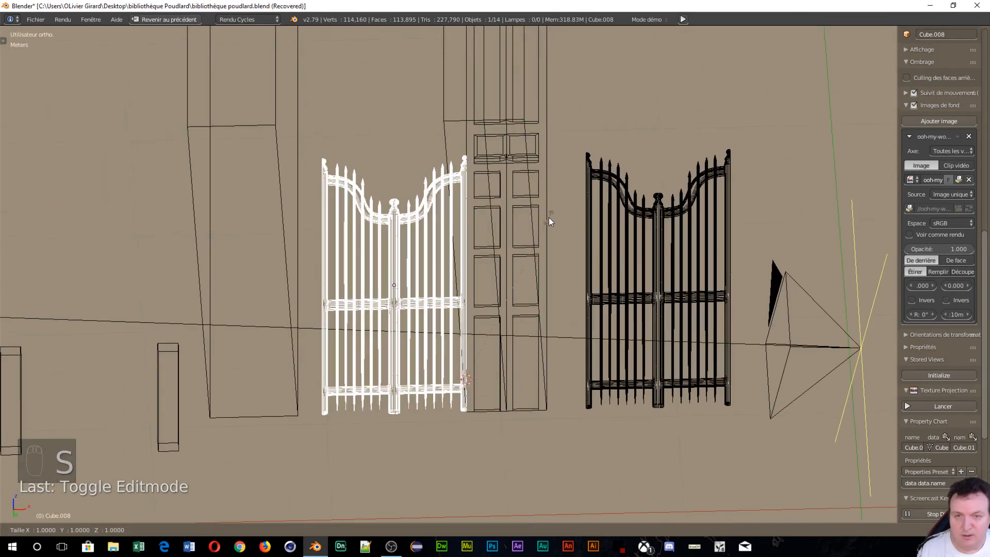
{"action": "key", "text": "x"}
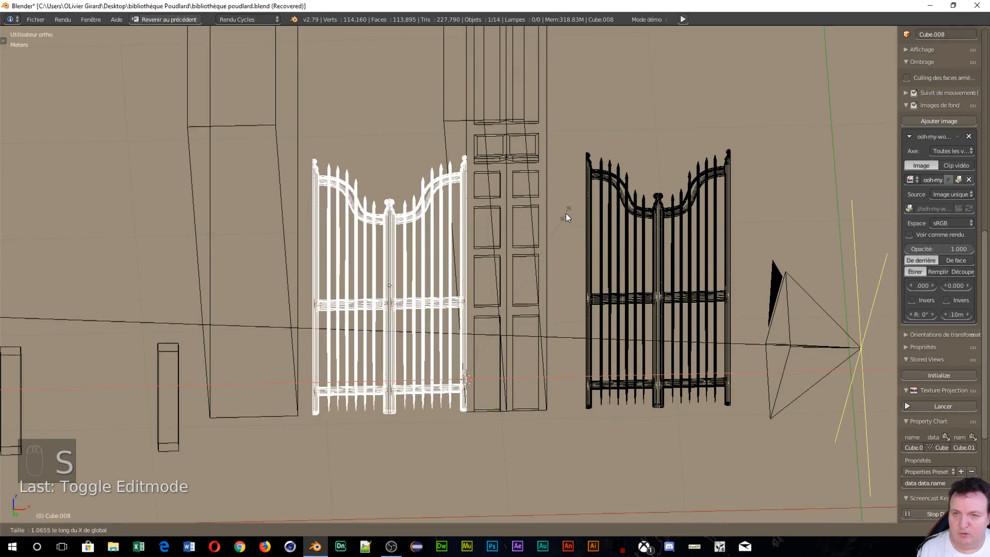
{"action": "left_click", "coordinate": [596, 211]}
{"action": "middle_click_drag", "start_coordinate": [364, 238], "coordinate": [552, 257]}
{"action": "scroll", "coordinate": [585, 196], "scroll_direction": "up", "scroll_amount": 5}
{"action": "scroll", "coordinate": [584, 194], "scroll_direction": "up", "scroll_amount": 3, "text": "shift"}
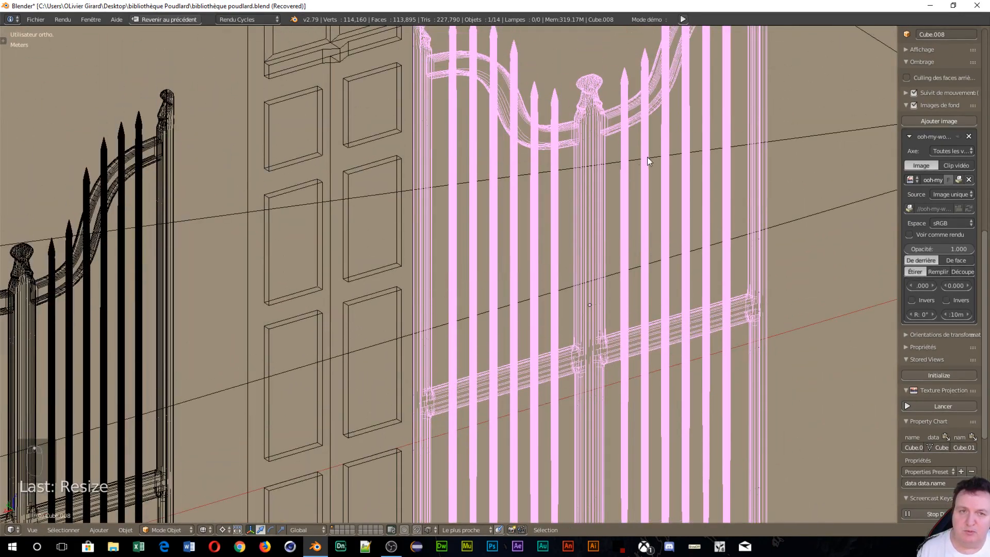
Enter Edit Mode on the widened gate and switch to the back orthographic view.
{"action": "middle_click_drag", "start_coordinate": [648, 157], "coordinate": [267, 236]}
{"action": "middle_click_drag", "start_coordinate": [314, 193], "coordinate": [346, 209]}
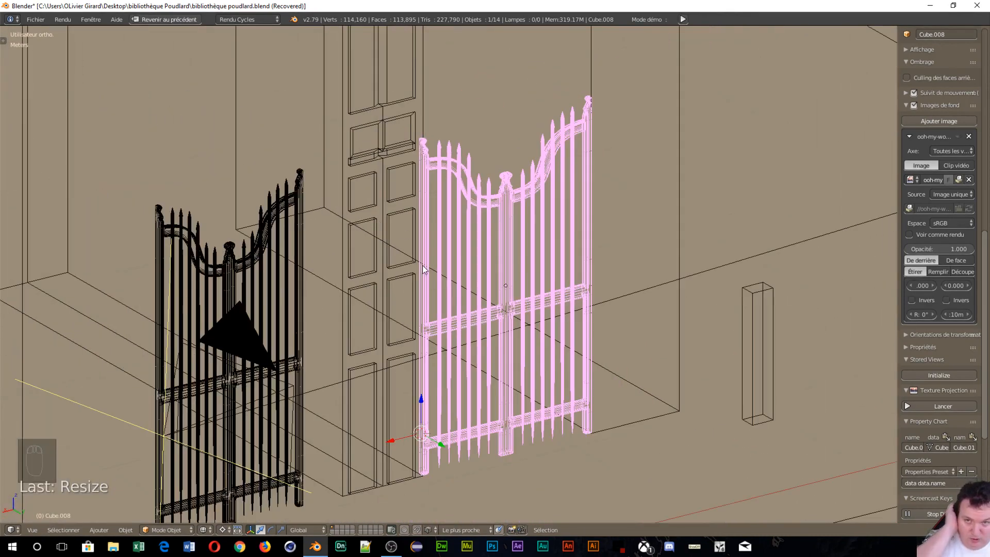
{"action": "scroll", "coordinate": [397, 328], "scroll_direction": "up", "scroll_amount": 2}
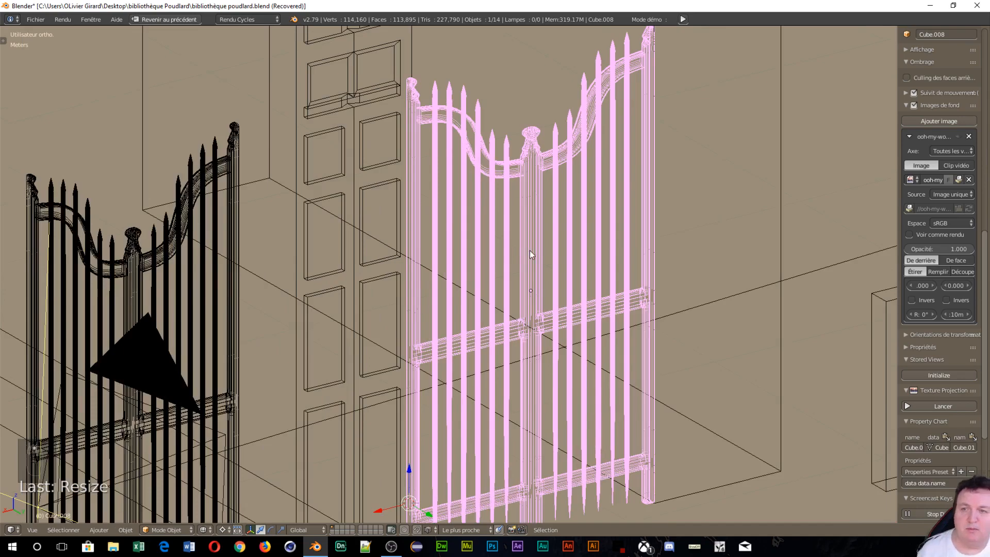
{"action": "middle_click_drag", "start_coordinate": [607, 247], "coordinate": [574, 227]}
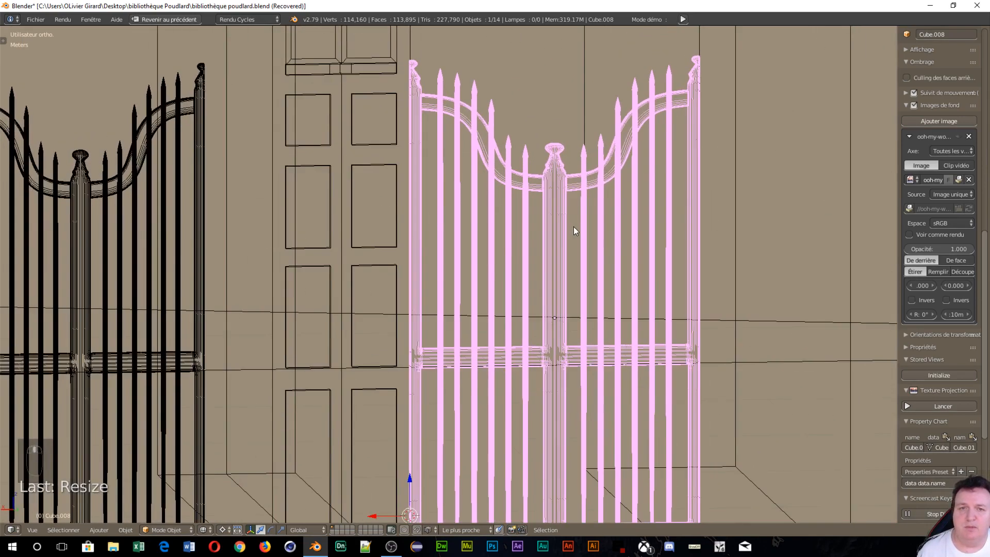
{"action": "scroll", "coordinate": [574, 227], "scroll_direction": "up", "scroll_amount": 1}
{"action": "scroll", "coordinate": [574, 227], "scroll_direction": "down", "scroll_amount": 5}
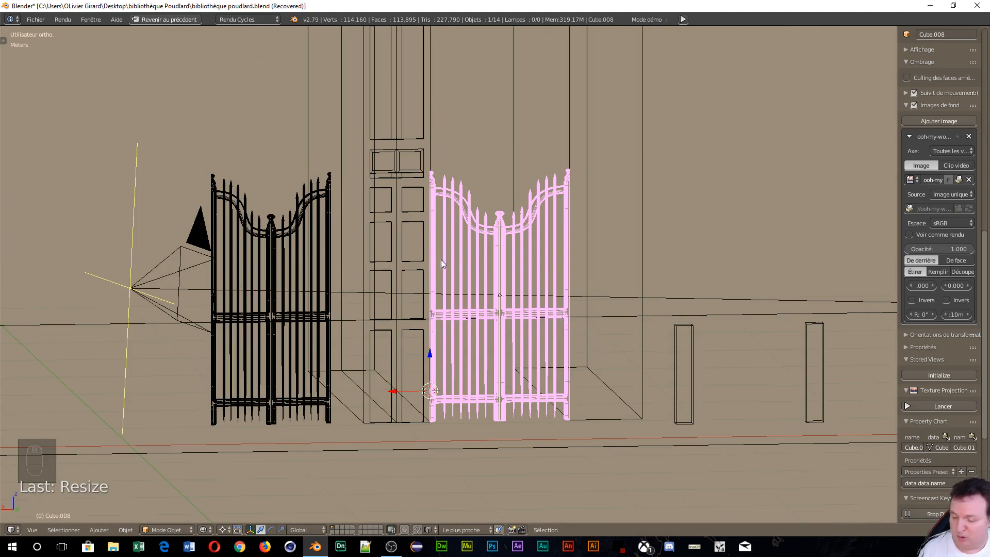
{"action": "key", "text": "Tab"}
{"action": "left_click", "coordinate": [520, 260]}
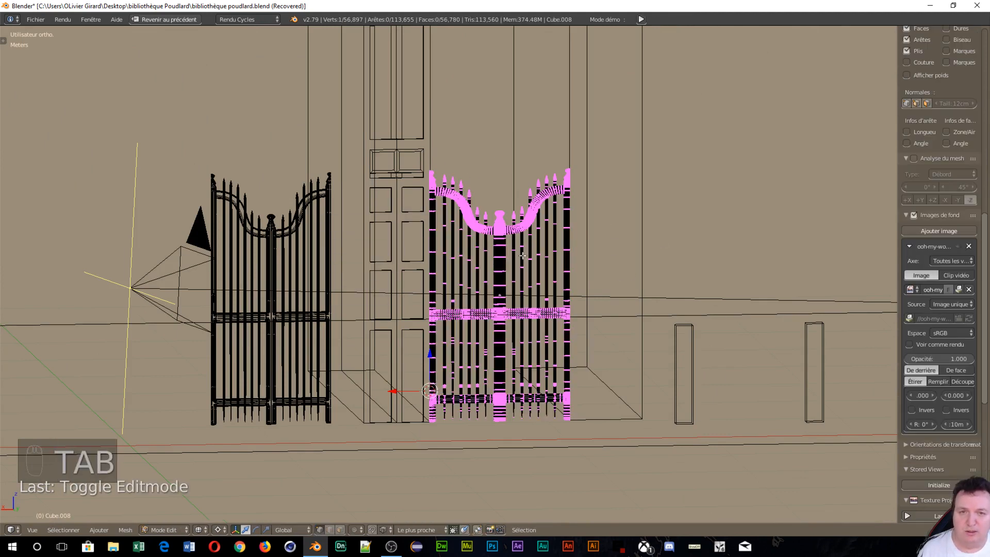
{"action": "scroll", "coordinate": [525, 277], "scroll_direction": "up", "scroll_amount": 8}
{"action": "scroll", "coordinate": [525, 277], "scroll_direction": "down", "scroll_amount": 3}
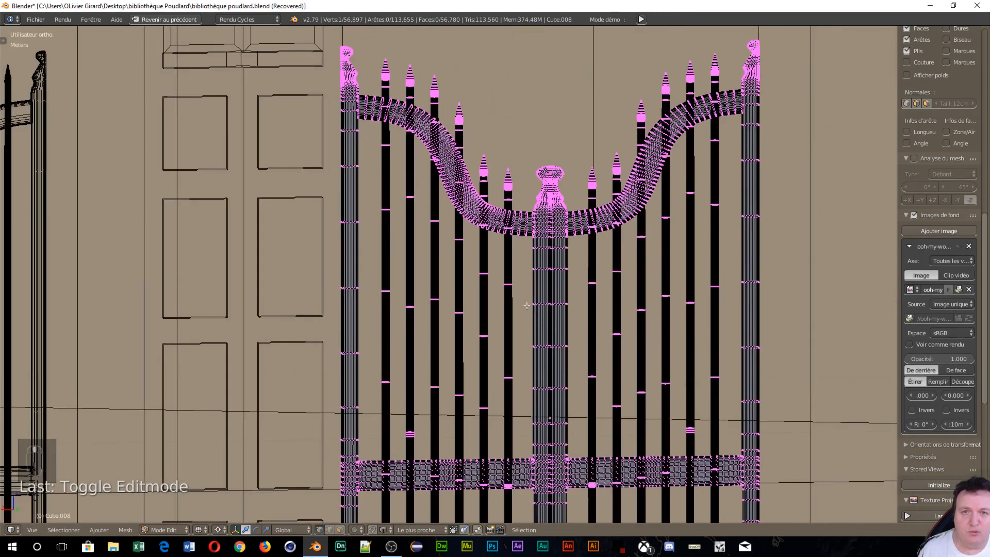
{"action": "middle_click_drag", "start_coordinate": [527, 305], "coordinate": [509, 286], "text": "shift"}
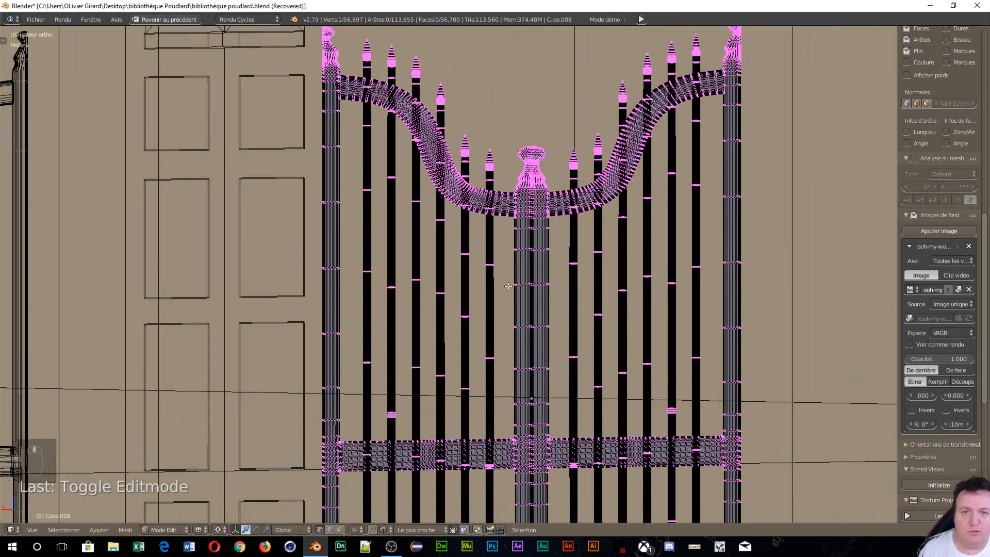
{"action": "key", "text": "ctrl+KP_1"}
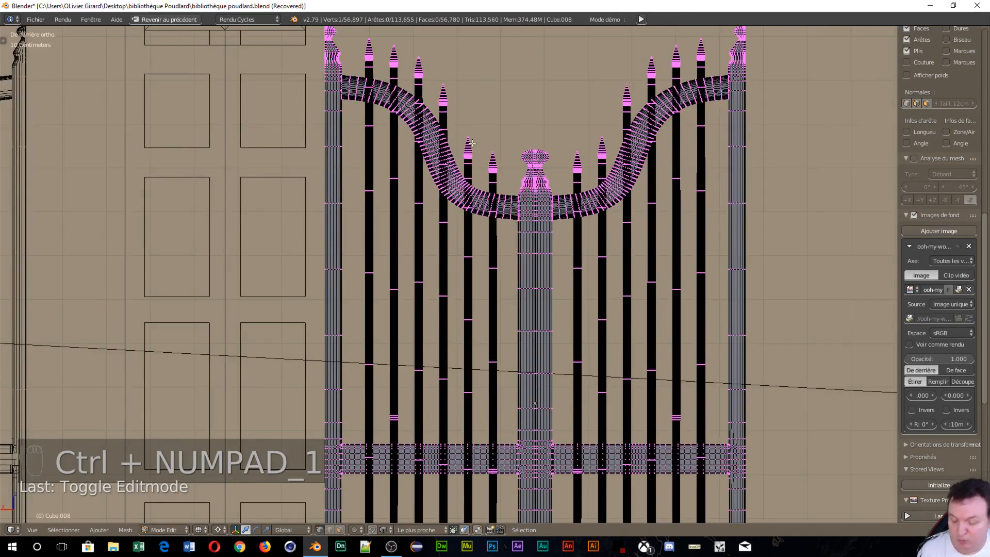
Box-select the gate half next to the panelled pillar, over its full height up to the middle of the centre post.
{"action": "scroll", "coordinate": [413, 138], "scroll_direction": "down", "scroll_amount": 2}
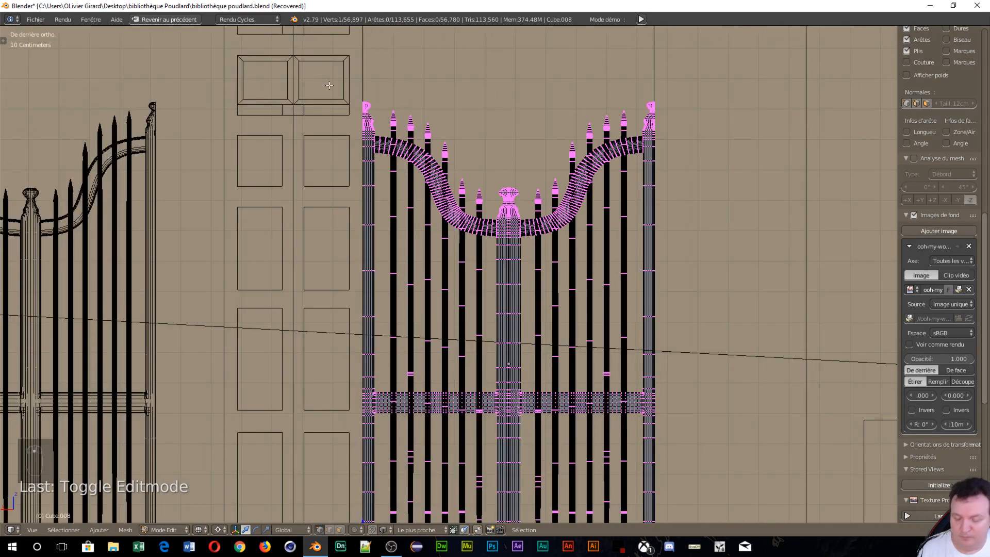
{"action": "middle_click_drag", "start_coordinate": [486, 282], "coordinate": [489, 168], "text": "shift"}
{"action": "scroll", "coordinate": [489, 168], "scroll_direction": "down", "scroll_amount": 1}
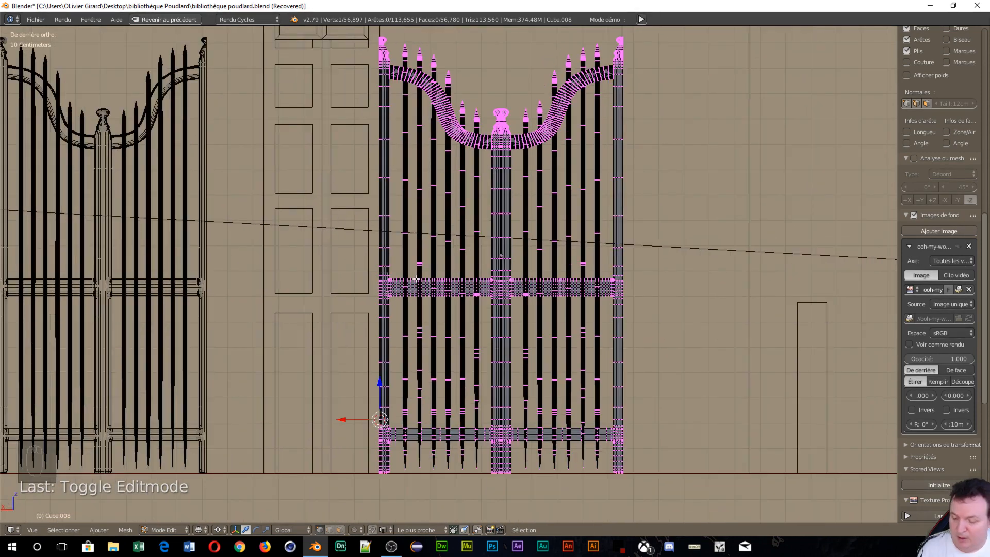
{"action": "key", "text": "b"}
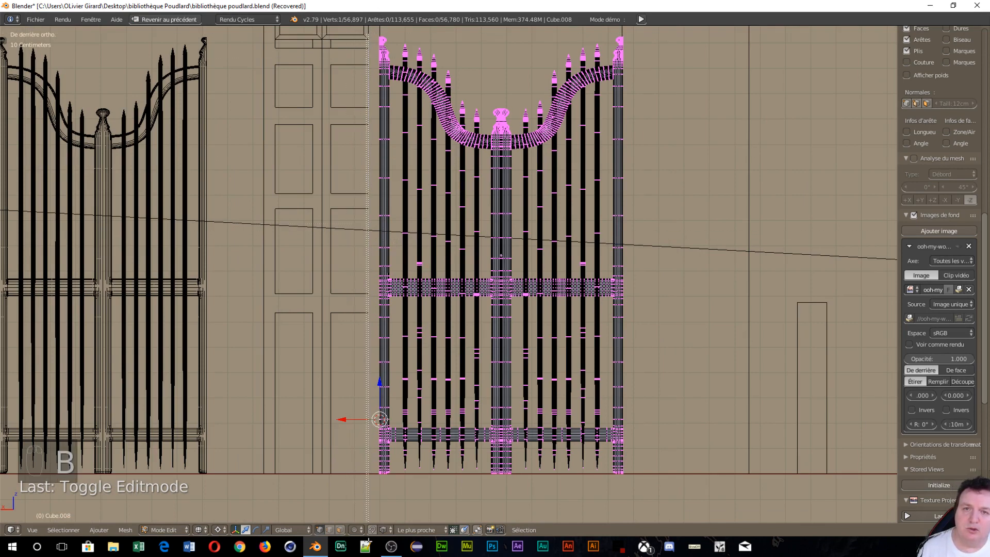
{"action": "left_click_drag", "start_coordinate": [368, 35], "coordinate": [501, 521]}
Examine the selection boundary along the vertical centre line of the gate's centre post.
{"action": "scroll", "coordinate": [522, 416], "scroll_direction": "up", "scroll_amount": 6}
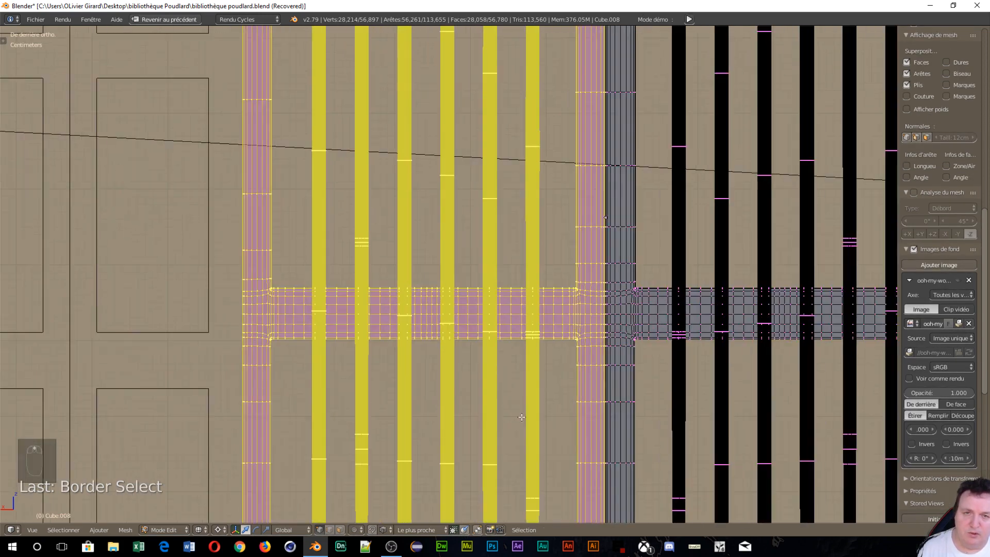
{"action": "scroll", "coordinate": [586, 324], "scroll_direction": "up", "scroll_amount": 3}
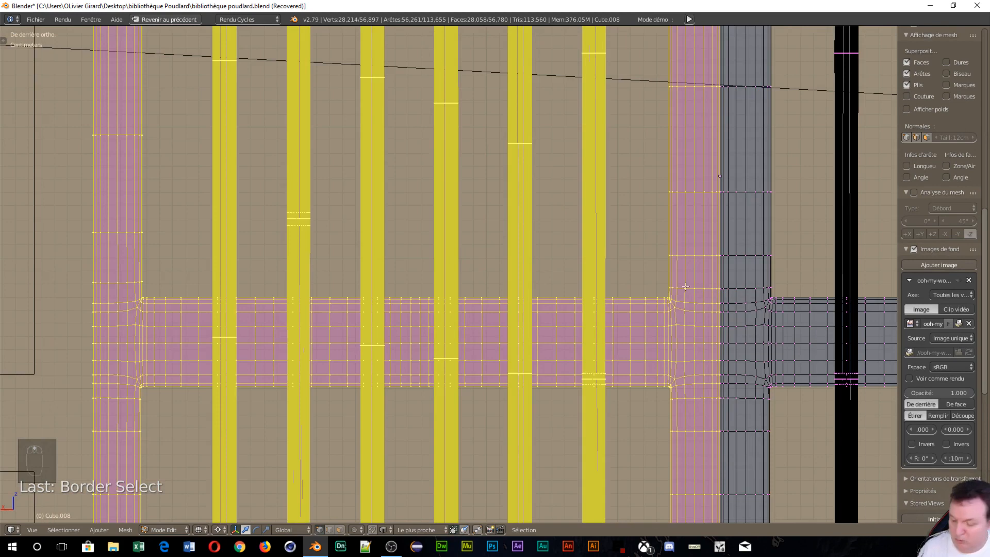
{"action": "middle_click_drag", "start_coordinate": [695, 284], "coordinate": [352, 388], "text": "shift"}
{"action": "scroll", "coordinate": [511, 394], "scroll_direction": "up", "scroll_amount": 5}
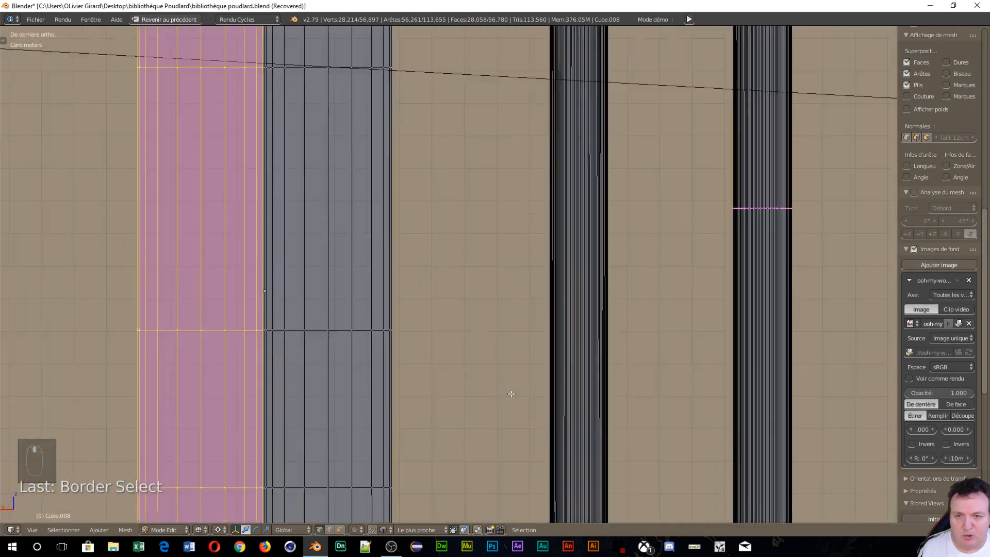
{"action": "scroll", "coordinate": [511, 394], "scroll_direction": "up", "scroll_amount": 1}
{"action": "scroll", "coordinate": [294, 372], "scroll_direction": "up", "scroll_amount": 2, "text": "shift"}
{"action": "scroll", "coordinate": [278, 377], "scroll_direction": "up", "scroll_amount": 5}
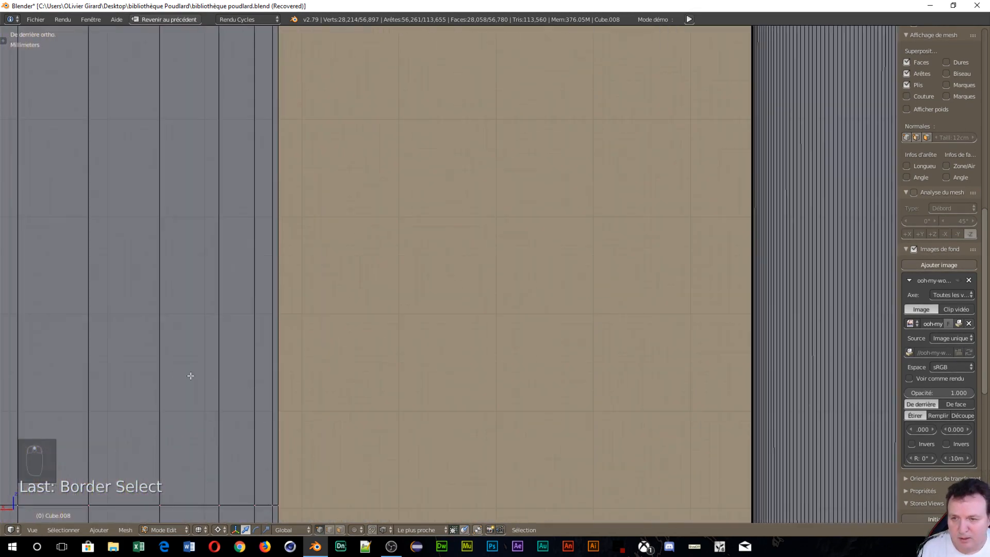
{"action": "middle_click_drag", "start_coordinate": [191, 376], "coordinate": [703, 170], "text": "shift"}
{"action": "scroll", "coordinate": [418, 371], "scroll_direction": "up", "scroll_amount": 5}
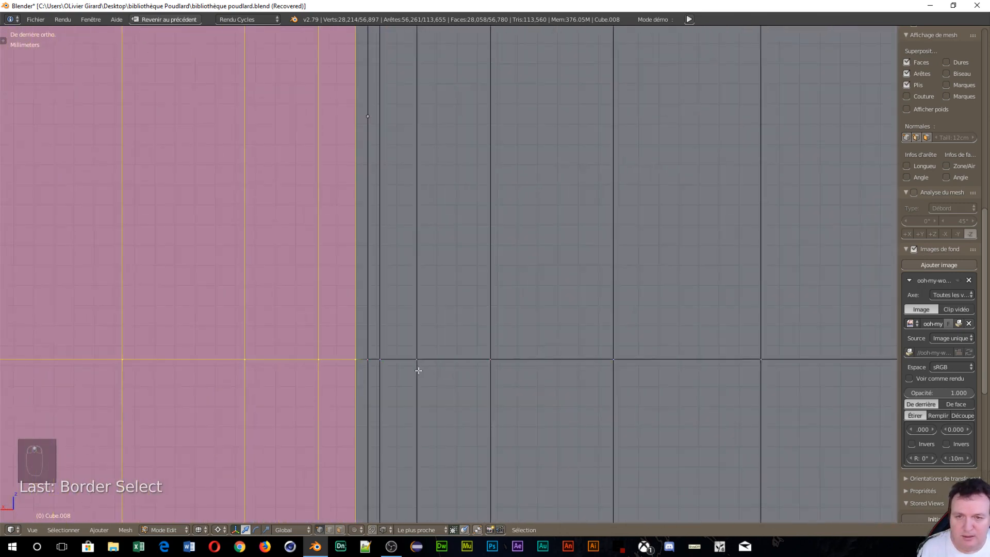
{"action": "scroll", "coordinate": [417, 368], "scroll_direction": "up", "scroll_amount": 7}
{"action": "middle_click_drag", "start_coordinate": [364, 376], "coordinate": [622, 84], "text": "shift"}
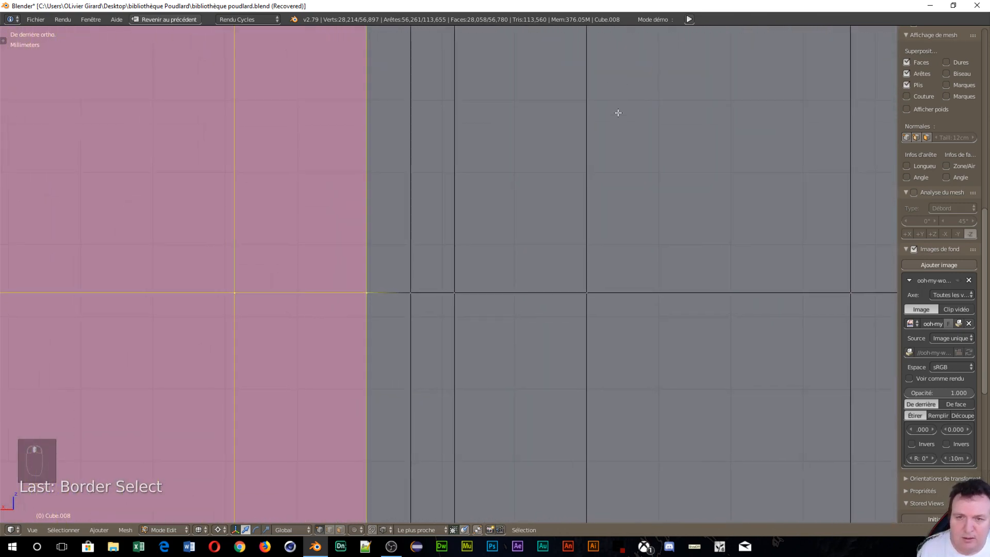
{"action": "scroll", "coordinate": [390, 312], "scroll_direction": "down", "scroll_amount": 8}
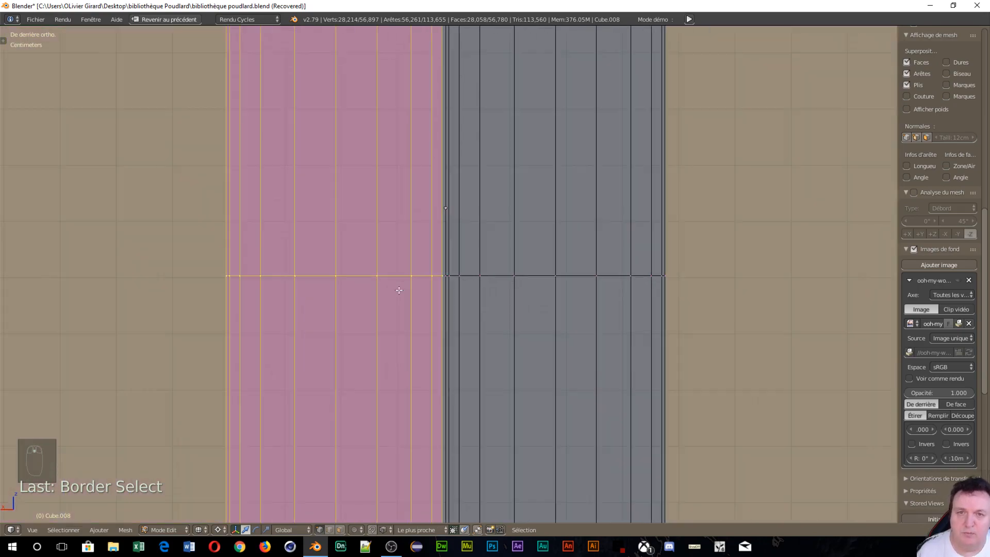
{"action": "scroll", "coordinate": [400, 292], "scroll_direction": "down", "scroll_amount": 8}
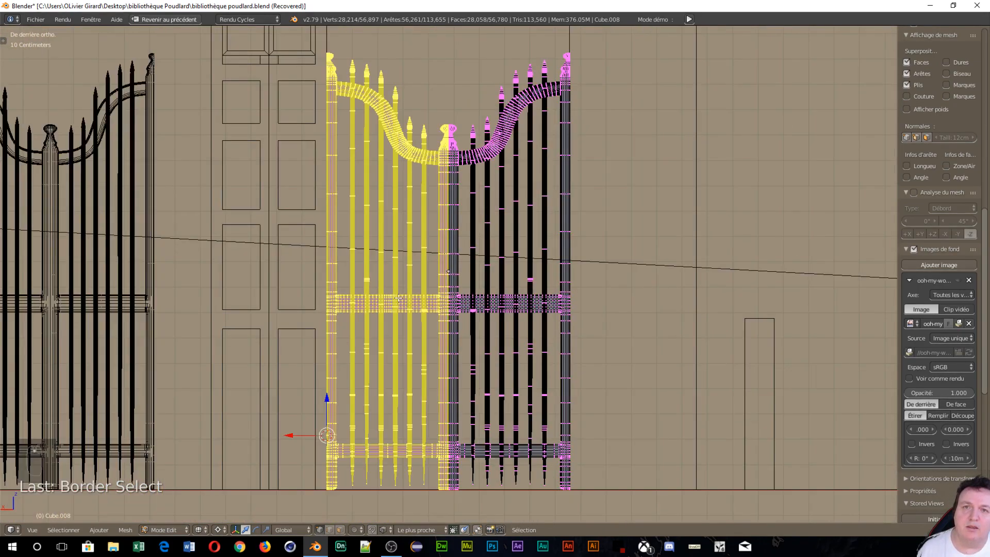
Add the edges along the centre line of the centre post's finial to the selected gate half.
{"action": "scroll", "coordinate": [463, 207], "scroll_direction": "up", "scroll_amount": 2}
{"action": "scroll", "coordinate": [464, 206], "scroll_direction": "down", "scroll_amount": 2}
{"action": "scroll", "coordinate": [496, 305], "scroll_direction": "up", "scroll_amount": 7}
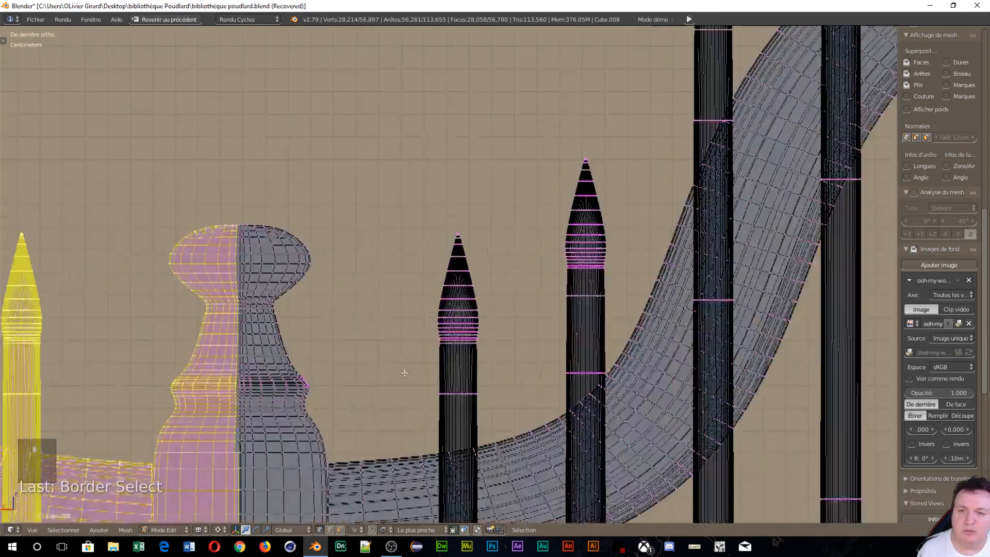
{"action": "scroll", "coordinate": [479, 312], "scroll_direction": "up", "scroll_amount": 5}
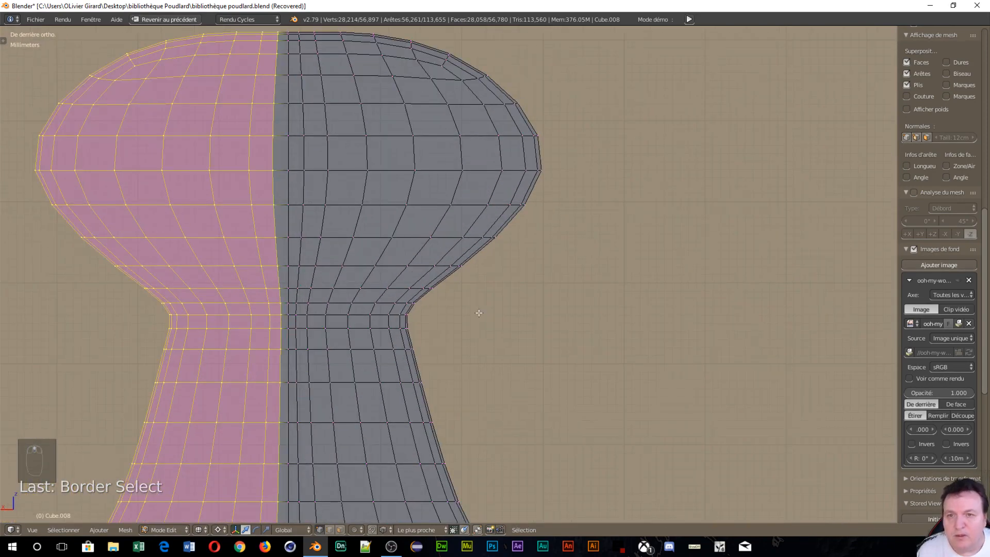
{"action": "scroll", "coordinate": [479, 312], "scroll_direction": "down", "scroll_amount": 4}
{"action": "scroll", "coordinate": [384, 220], "scroll_direction": "up", "scroll_amount": 4}
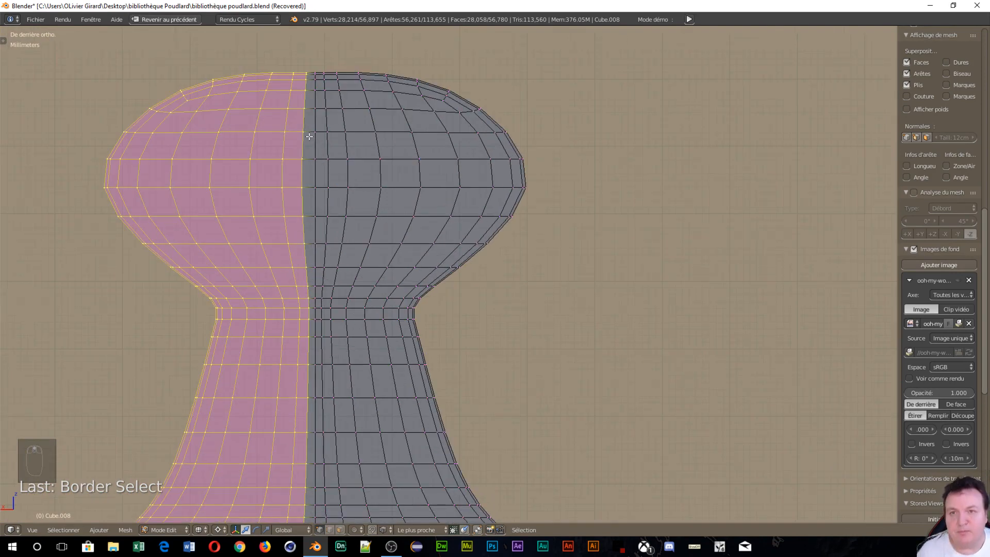
{"action": "right_click", "coordinate": [316, 122], "text": "alt"}
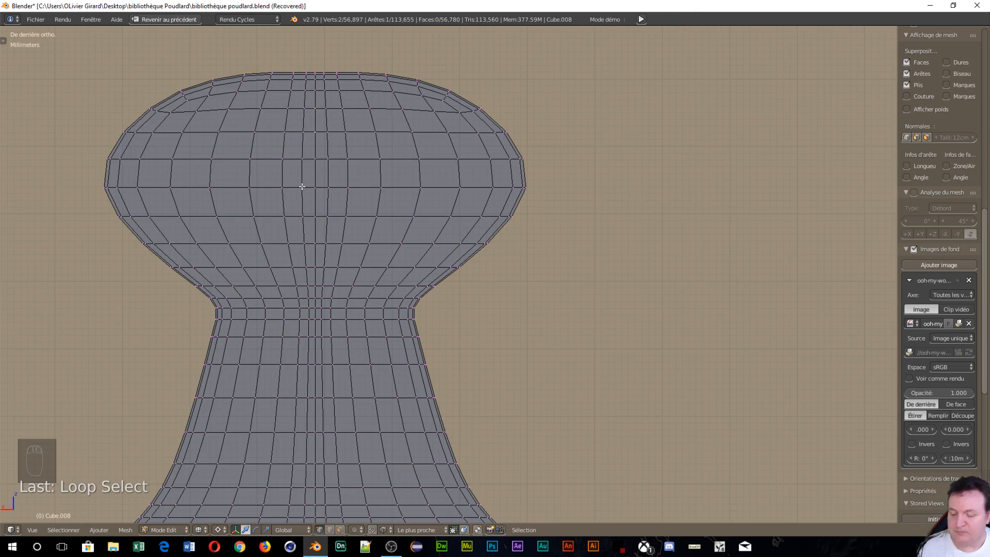
{"action": "key", "text": "ctrl+z"}
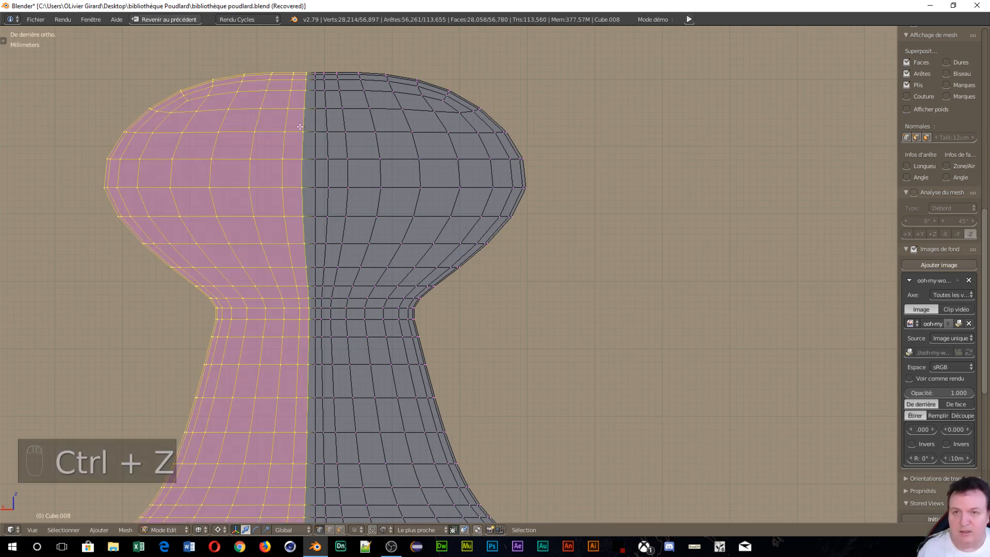
{"action": "right_click", "coordinate": [317, 125], "text": "alt+shift"}
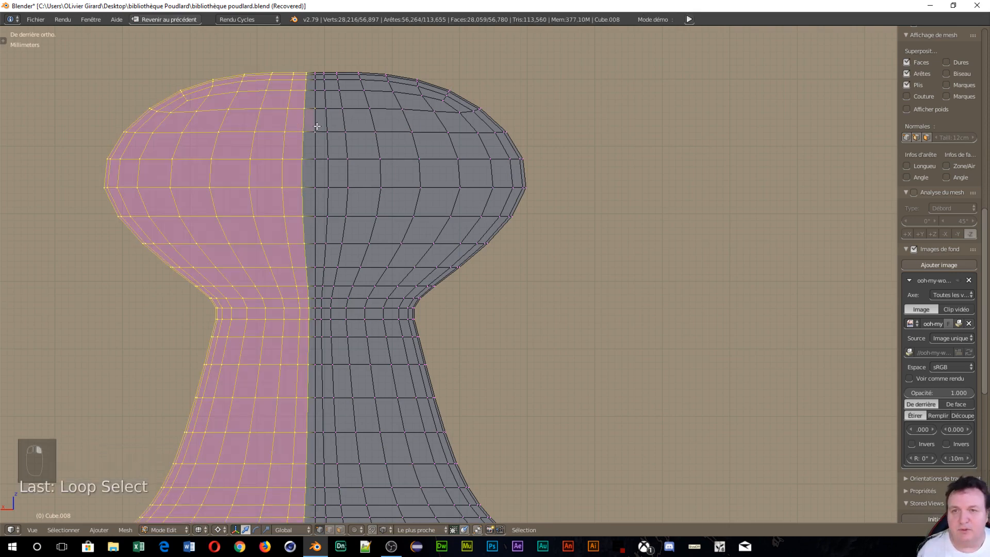
{"action": "right_click", "coordinate": [316, 146], "text": "alt+shift"}
{"action": "right_click", "coordinate": [314, 204], "text": "alt+shift"}
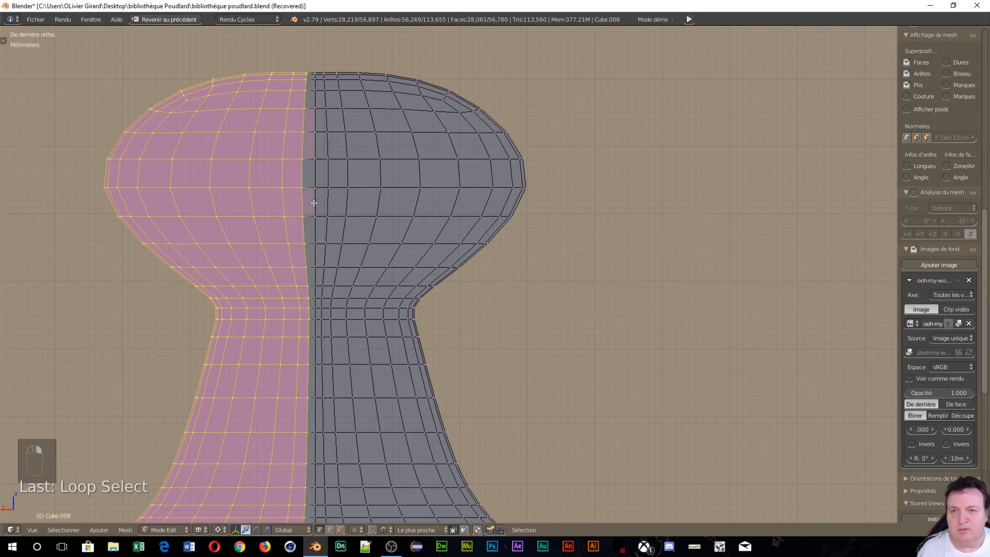
Extend the selection with a box select over the finial's knob and neck up to its centre line.
{"action": "scroll", "coordinate": [330, 207], "scroll_direction": "down", "scroll_amount": 3}
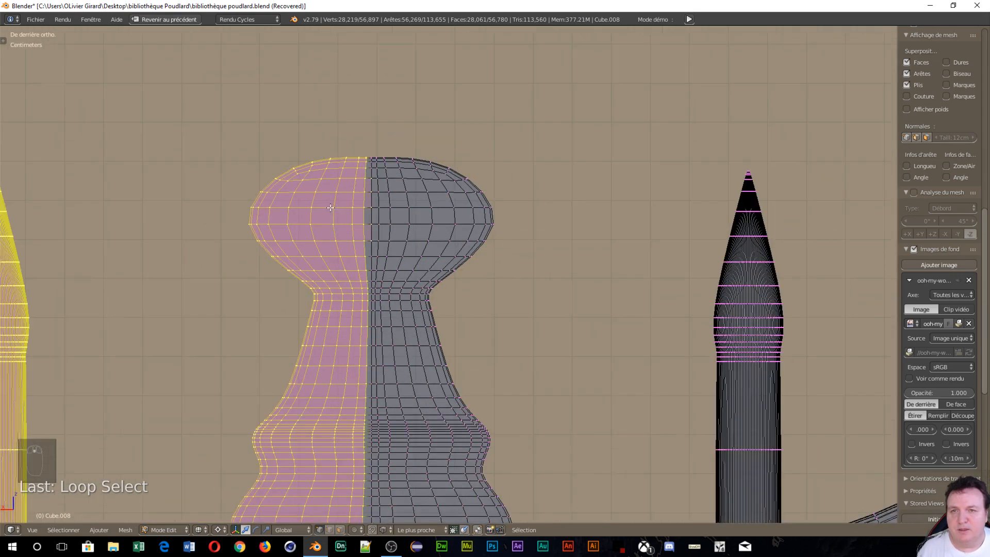
{"action": "key", "text": "b"}
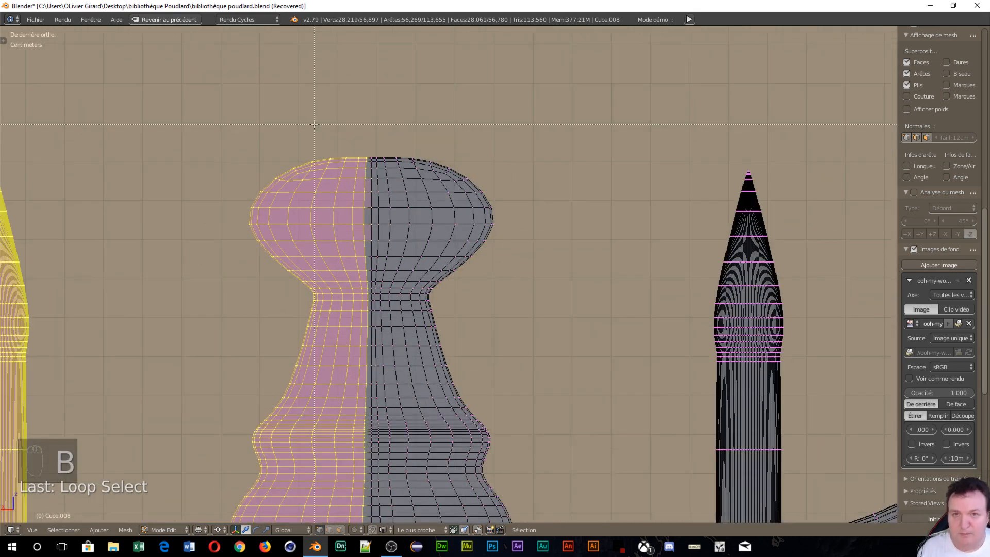
{"action": "left_click_drag", "start_coordinate": [314, 125], "coordinate": [372, 365]}
Box-select the centre post's lower finial and upper shaft up to the centre line, adding them to the selection.
{"action": "scroll", "coordinate": [431, 332], "scroll_direction": "up", "scroll_amount": 5}
{"action": "scroll", "coordinate": [575, 230], "scroll_direction": "down", "scroll_amount": 3}
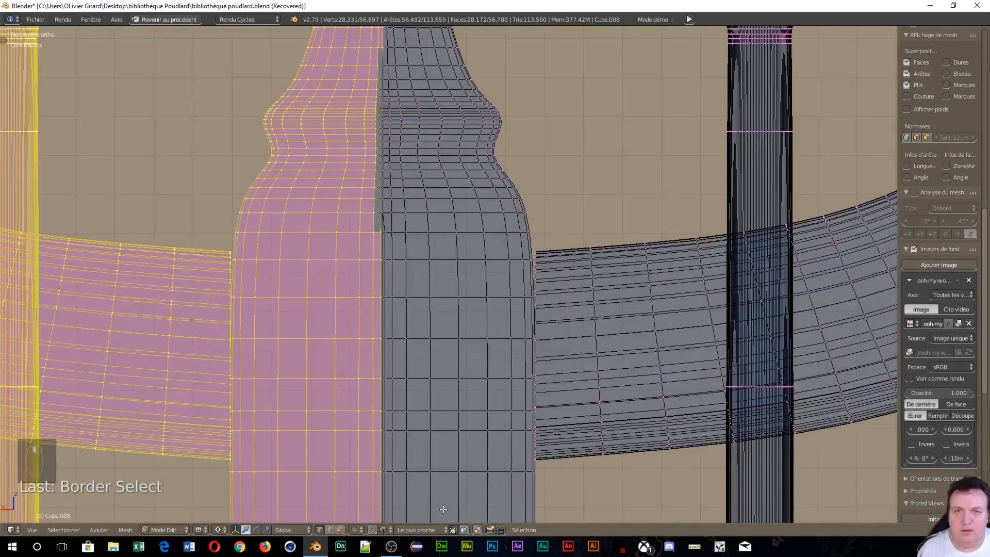
{"action": "scroll", "coordinate": [317, 285], "scroll_direction": "down", "scroll_amount": 2}
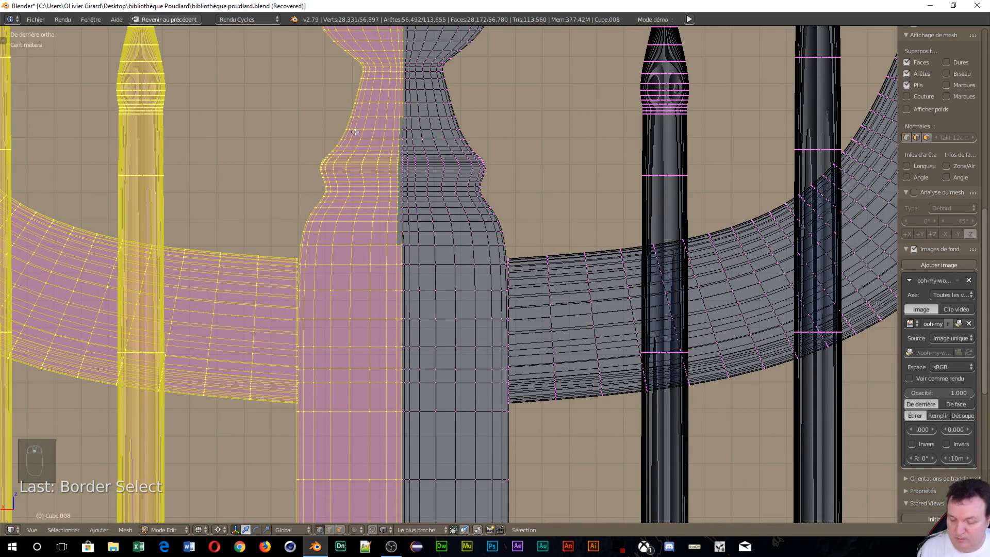
{"action": "key", "text": "b"}
{"action": "left_click_drag", "start_coordinate": [293, 78], "coordinate": [405, 526]}
Duplicate the selected gate half in place.
{"action": "scroll", "coordinate": [439, 394], "scroll_direction": "up", "scroll_amount": 6}
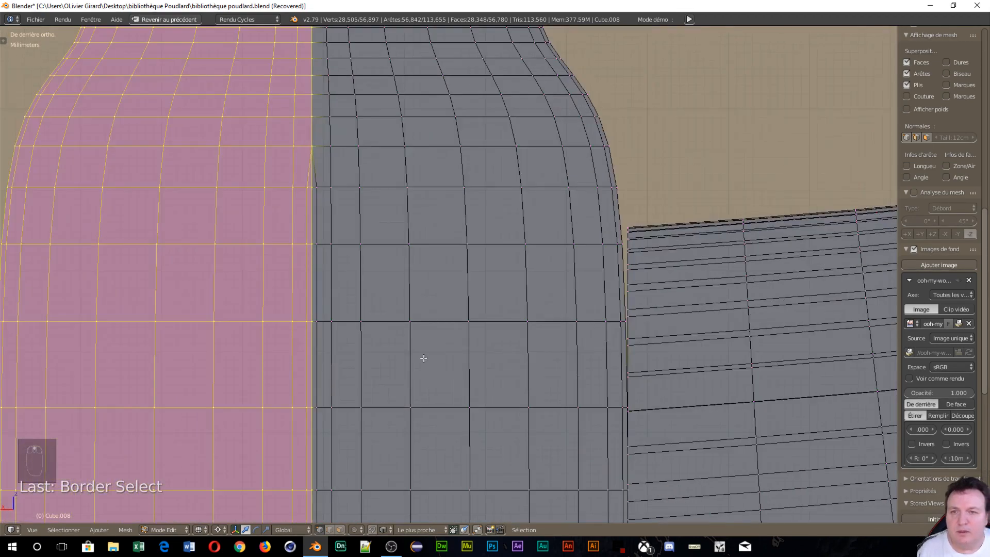
{"action": "scroll", "coordinate": [419, 347], "scroll_direction": "down", "scroll_amount": 8}
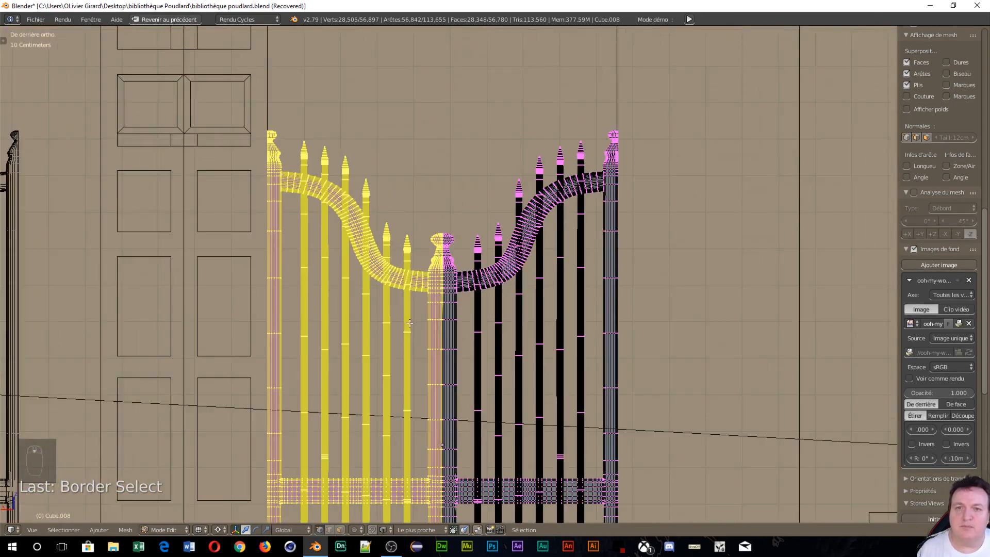
{"action": "scroll", "coordinate": [410, 323], "scroll_direction": "down", "scroll_amount": 5}
{"action": "scroll", "coordinate": [410, 324], "scroll_direction": "up", "scroll_amount": 5}
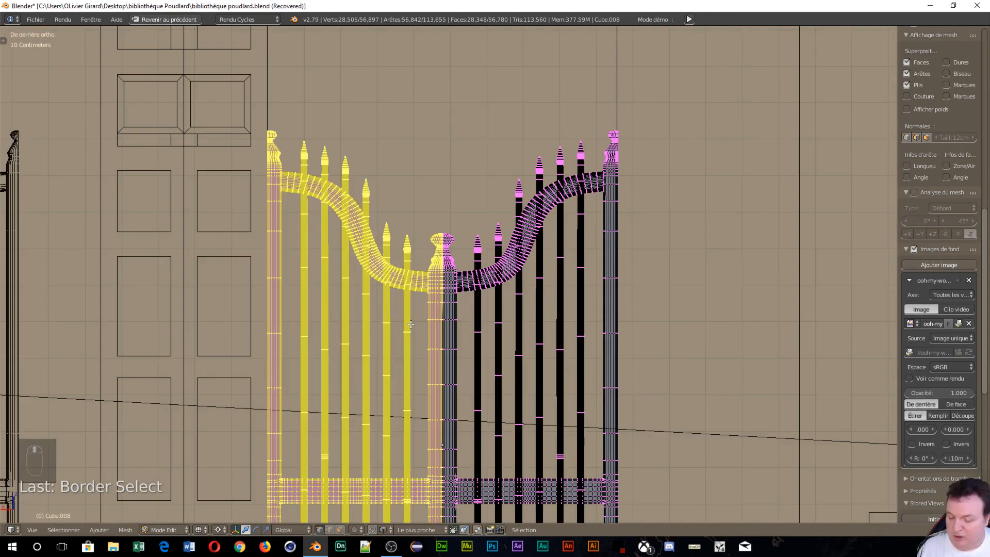
{"action": "key", "text": "shift+d"}
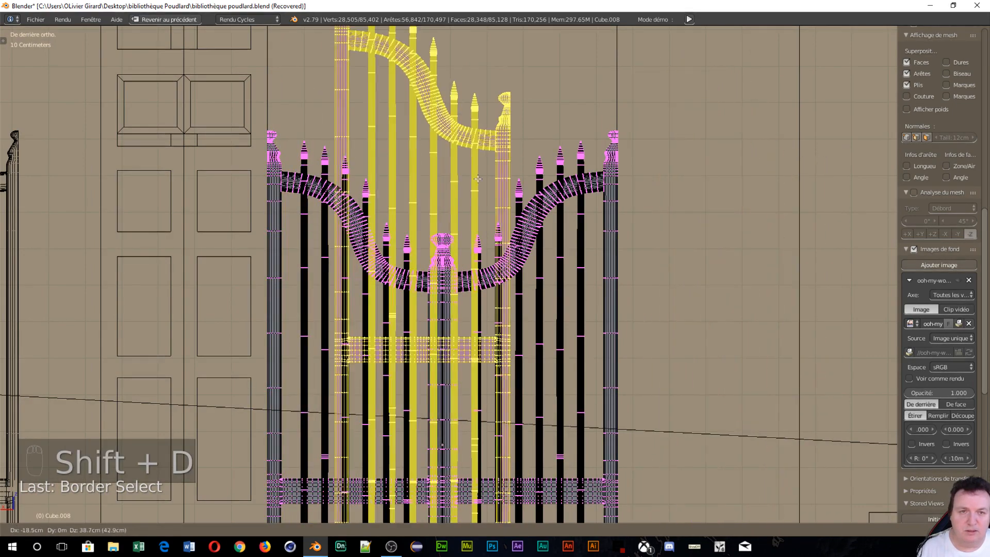
{"action": "left_click", "coordinate": [470, 196]}
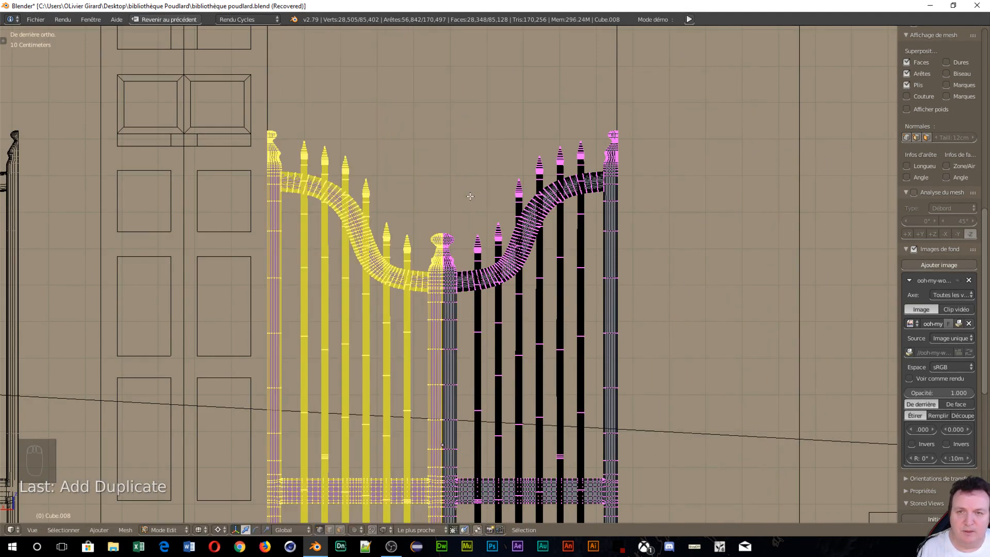
Separate the duplicated gate half from the gate mesh and select it as its own object in Object Mode.
{"action": "key", "text": "p"}
{"action": "left_click", "coordinate": [528, 250]}
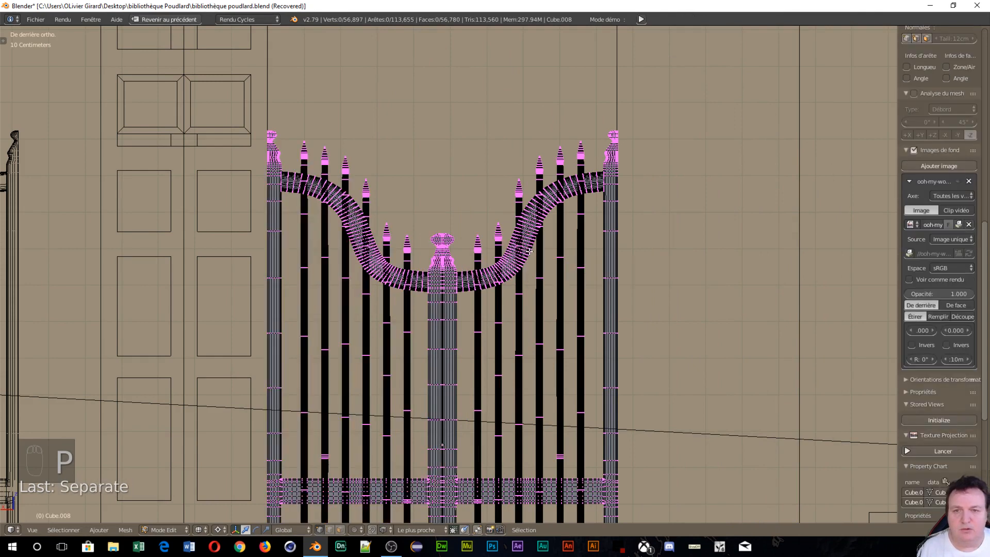
{"action": "key", "text": "Tab"}
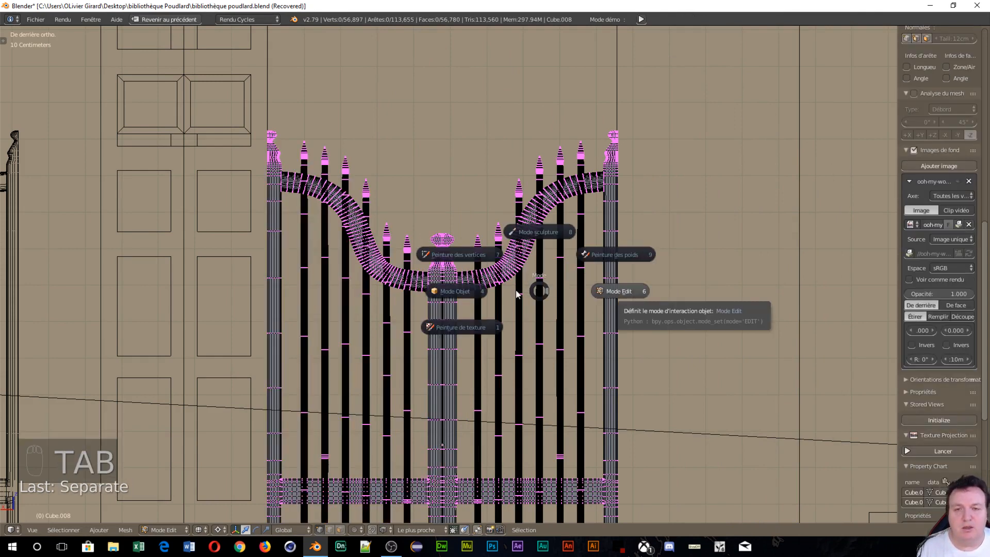
{"action": "left_click", "coordinate": [457, 291]}
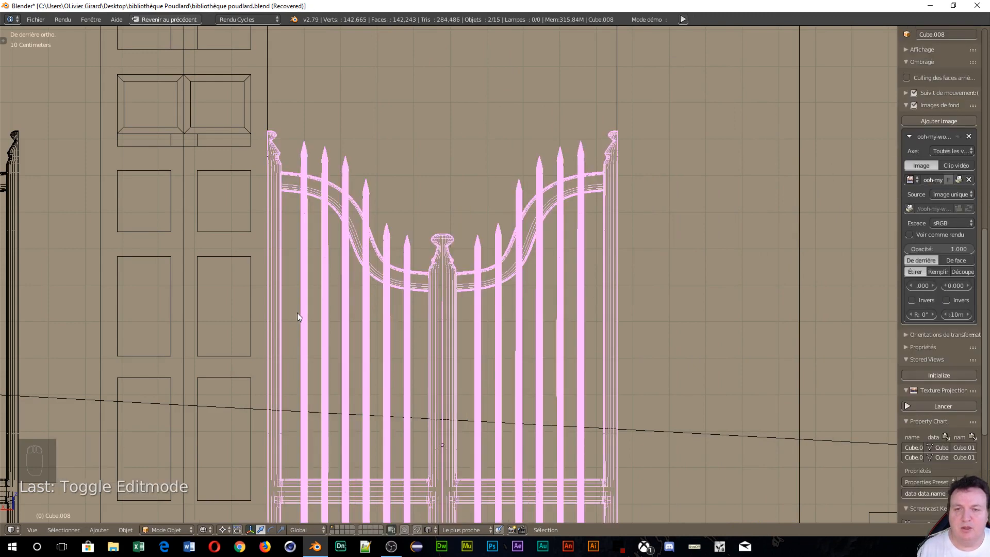
{"action": "left_click", "coordinate": [332, 268]}
{"action": "scroll", "coordinate": [376, 312], "scroll_direction": "down", "scroll_amount": 5}
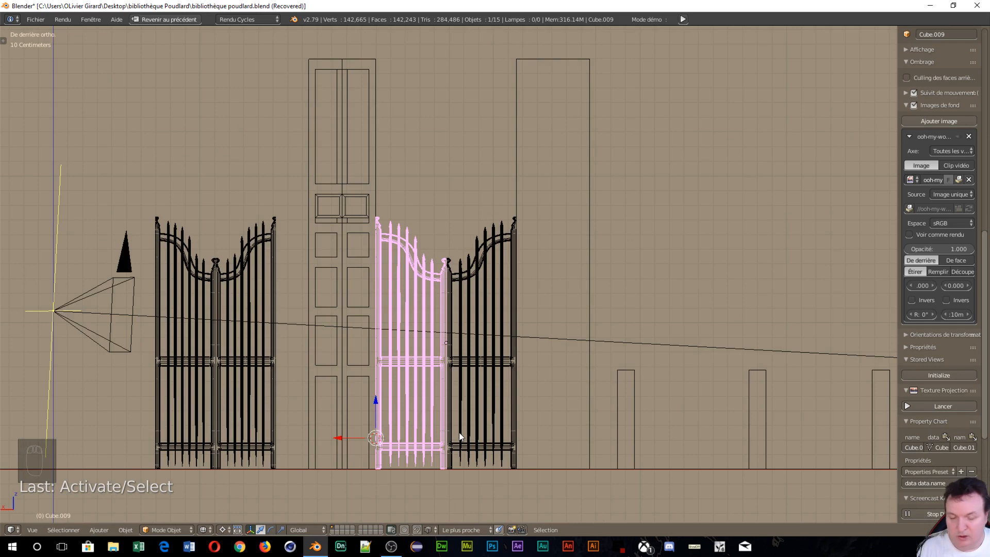
Move the separated gate half along the X axis until its outer post meets the far edge of the plain pillar.
{"action": "key", "text": "g"}
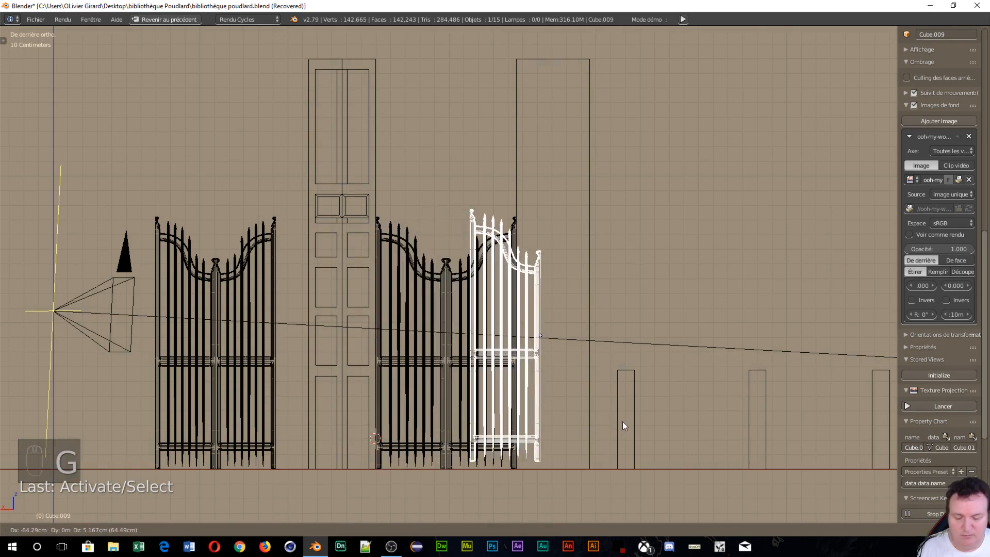
{"action": "right_click", "coordinate": [515, 406]}
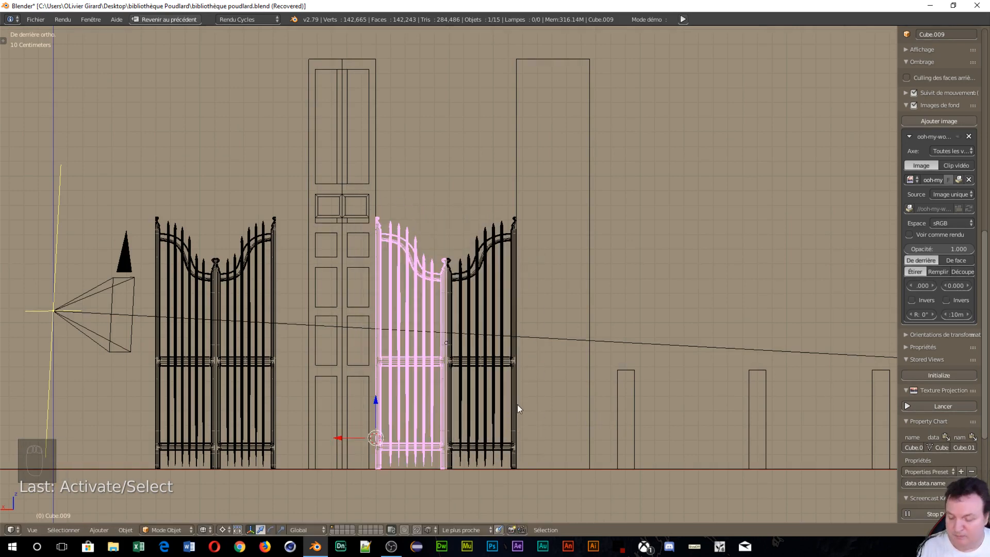
{"action": "key", "text": "g"}
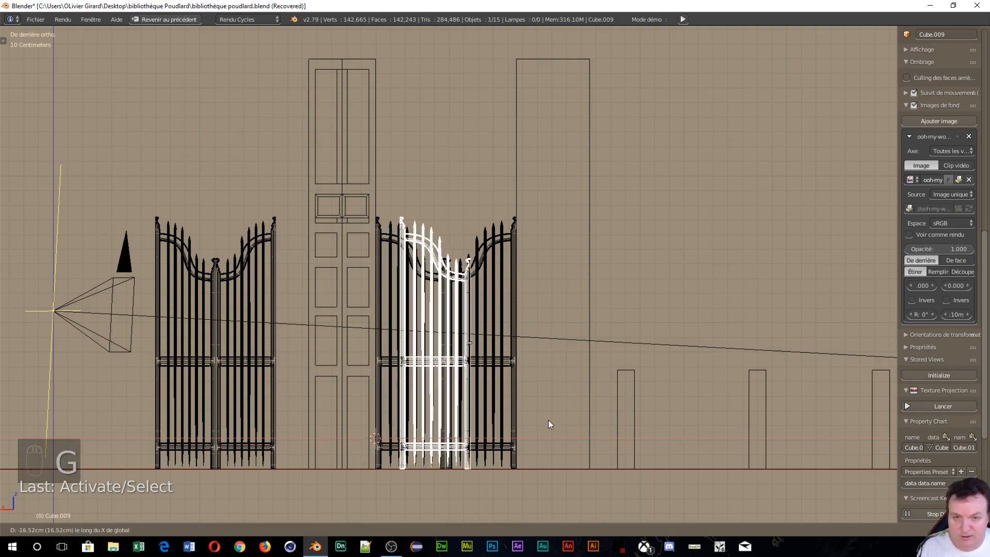
{"action": "left_click", "coordinate": [753, 434]}
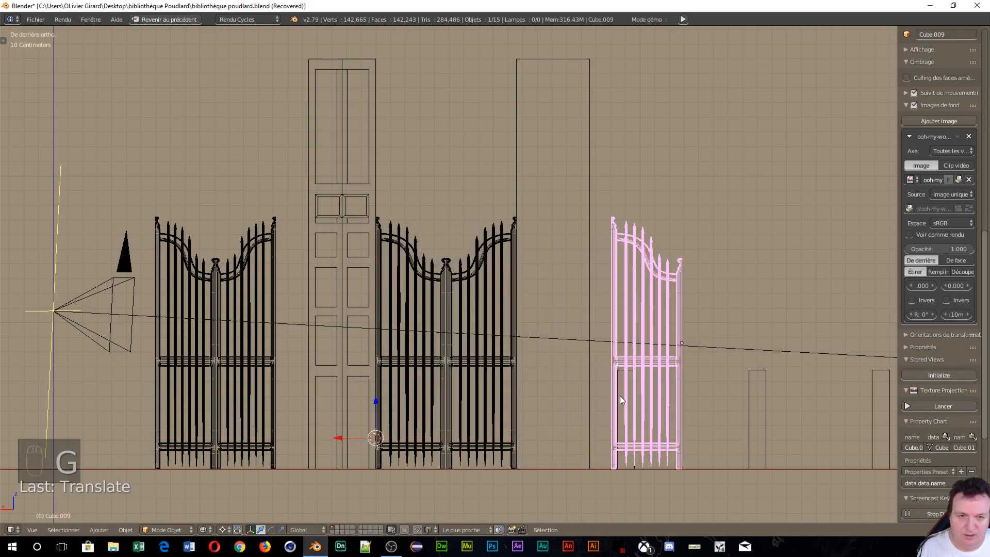
{"action": "key", "text": "g"}
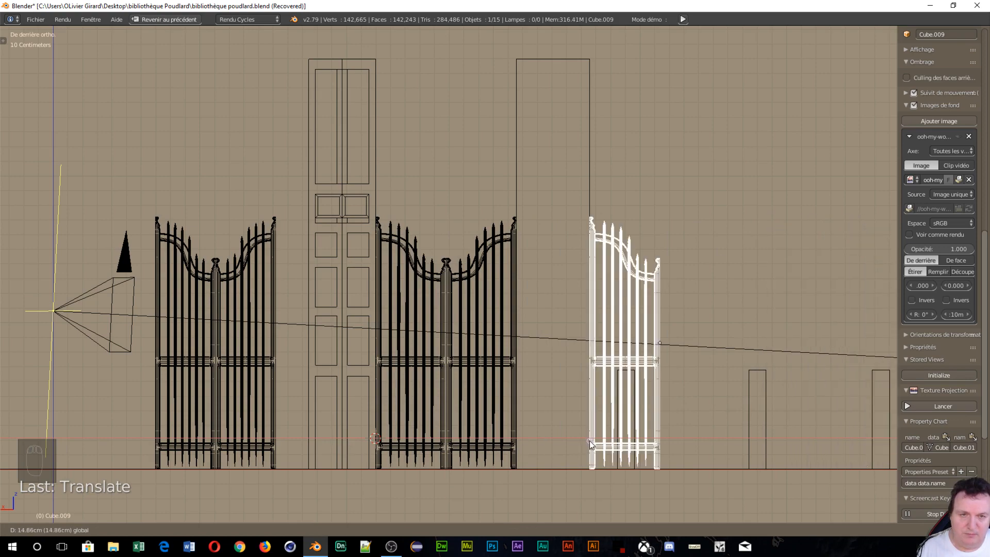
{"action": "left_click", "coordinate": [589, 440]}
Show the scene around the moved gate half in Solid shading from an angled view.
{"action": "middle_click_drag", "start_coordinate": [597, 460], "coordinate": [443, 485]}
{"action": "scroll", "coordinate": [537, 469], "scroll_direction": "up", "scroll_amount": 4}
{"action": "middle_click_drag", "start_coordinate": [621, 342], "coordinate": [626, 370], "text": "shift"}
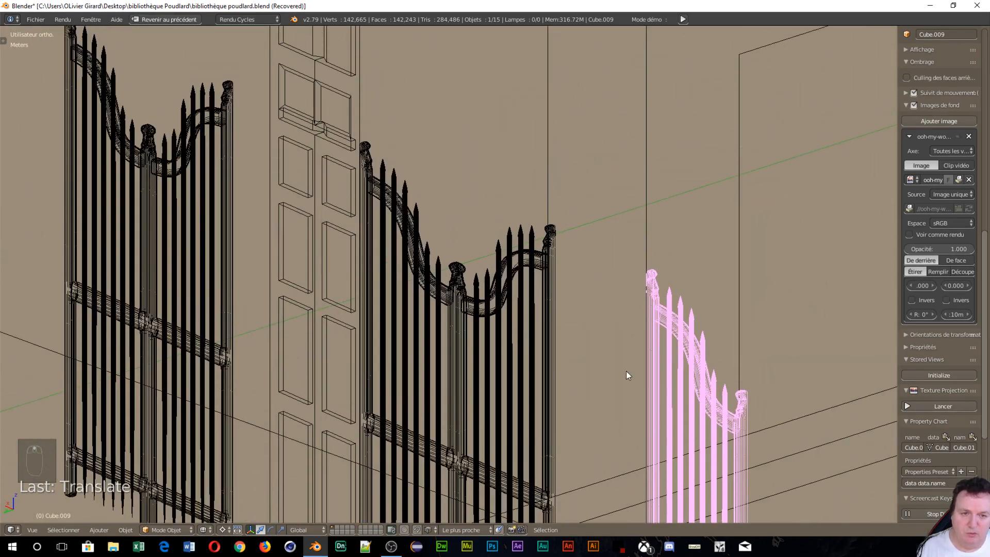
{"action": "middle_click_drag", "start_coordinate": [698, 275], "coordinate": [426, 451], "text": "shift"}
{"action": "scroll", "coordinate": [427, 258], "scroll_direction": "up", "scroll_amount": 5}
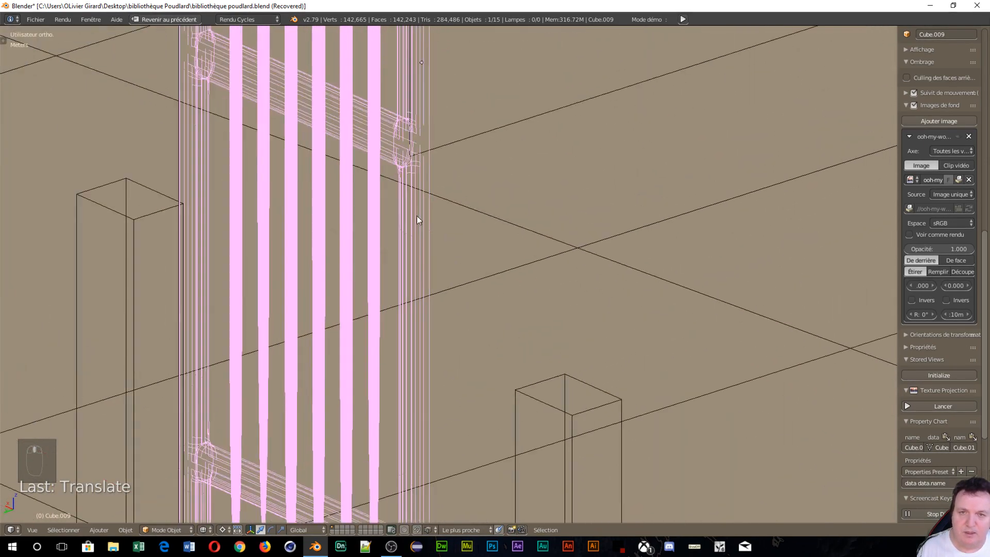
{"action": "scroll", "coordinate": [446, 200], "scroll_direction": "down", "scroll_amount": 5}
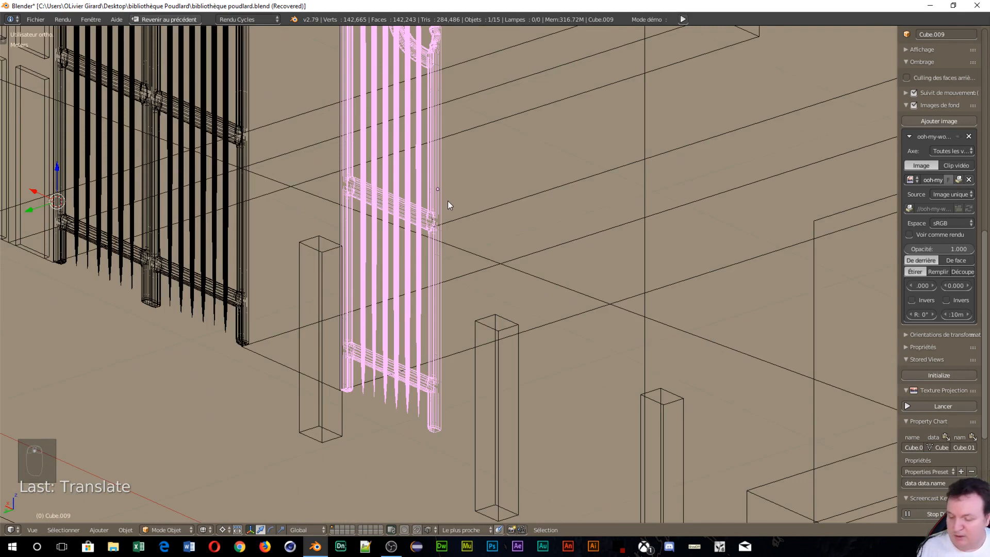
{"action": "key", "text": "z"}
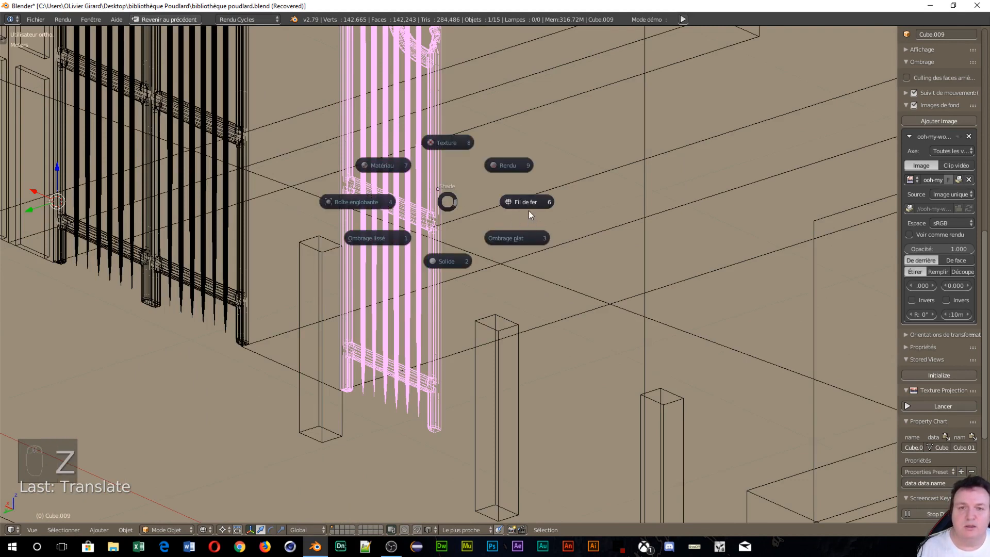
{"action": "left_click", "coordinate": [439, 262]}
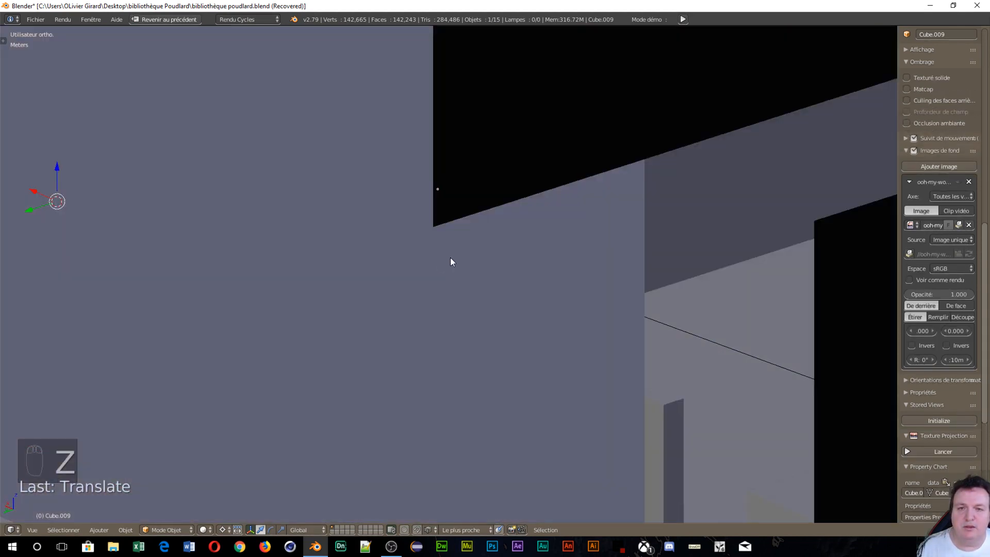
Hide the two large wall planes that block the view of the gates.
{"action": "right_click", "coordinate": [341, 211]}
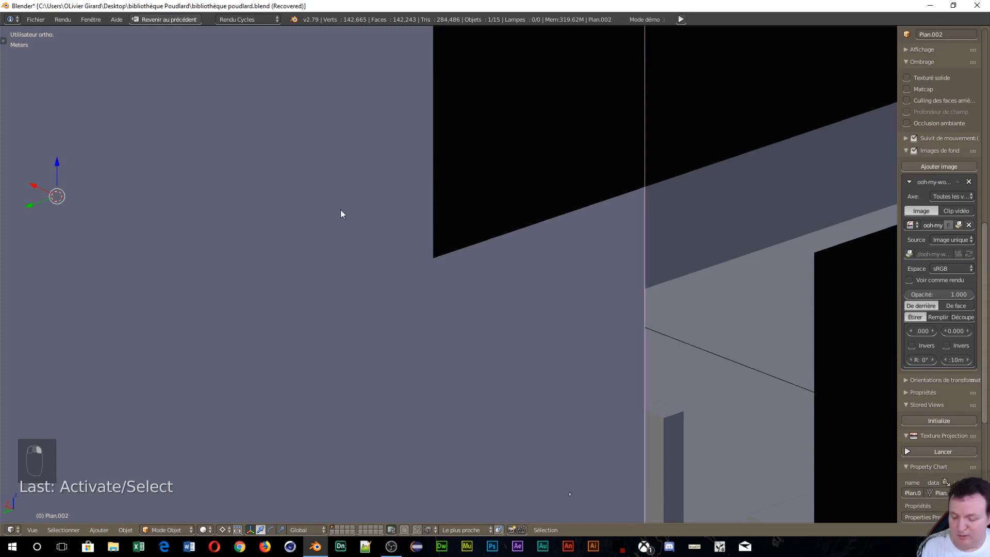
{"action": "key", "text": "h"}
{"action": "right_click", "coordinate": [438, 227]}
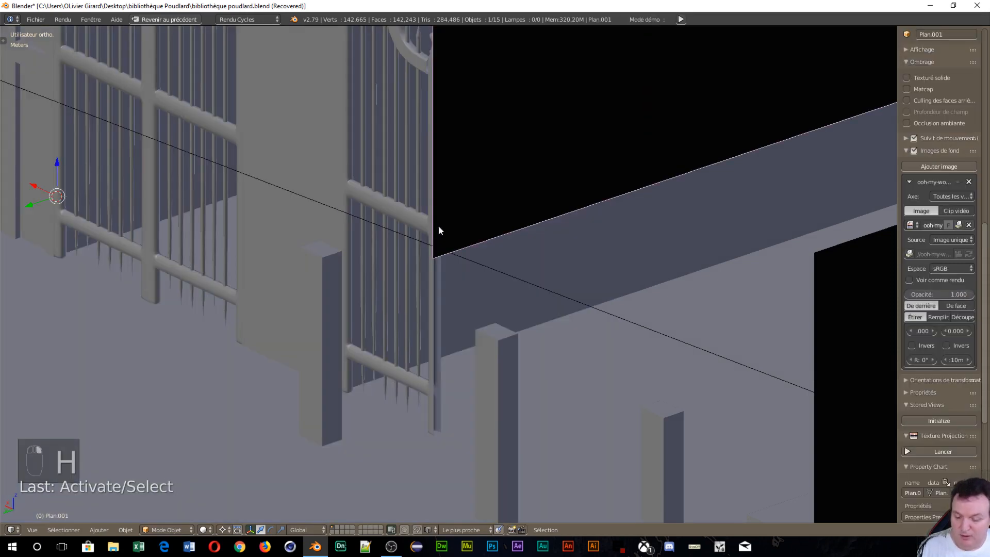
{"action": "key", "text": "h"}
Examine the cut side of the moved gate half's end post from several angles.
{"action": "scroll", "coordinate": [469, 250], "scroll_direction": "up", "scroll_amount": 6}
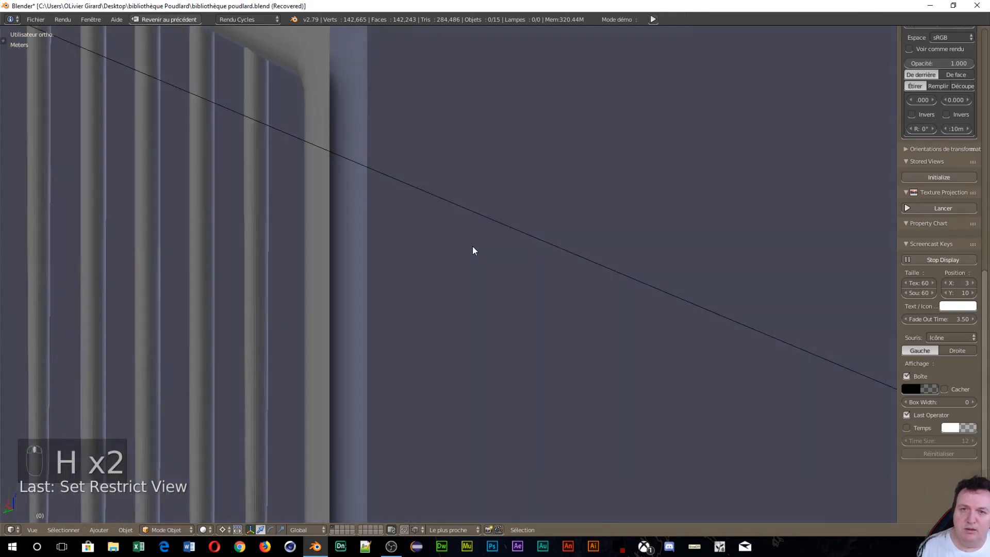
{"action": "middle_click_drag", "start_coordinate": [472, 246], "coordinate": [354, 255]}
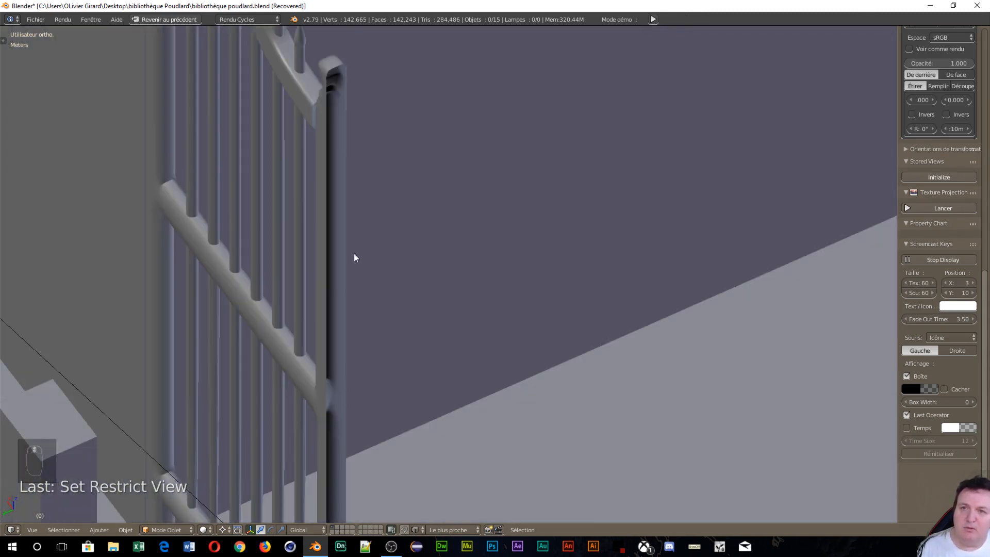
{"action": "scroll", "coordinate": [434, 342], "scroll_direction": "down", "scroll_amount": 5}
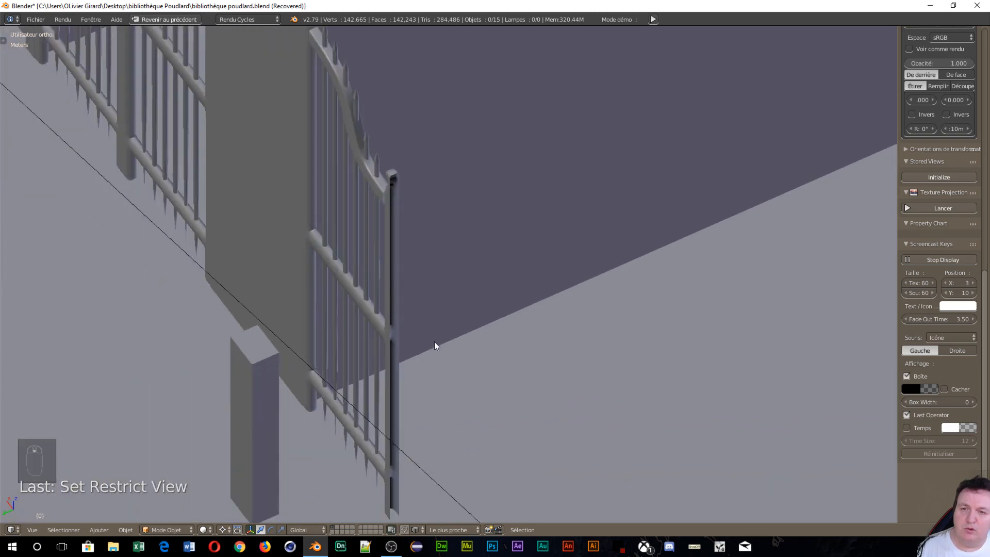
{"action": "scroll", "coordinate": [435, 343], "scroll_direction": "up", "scroll_amount": 5}
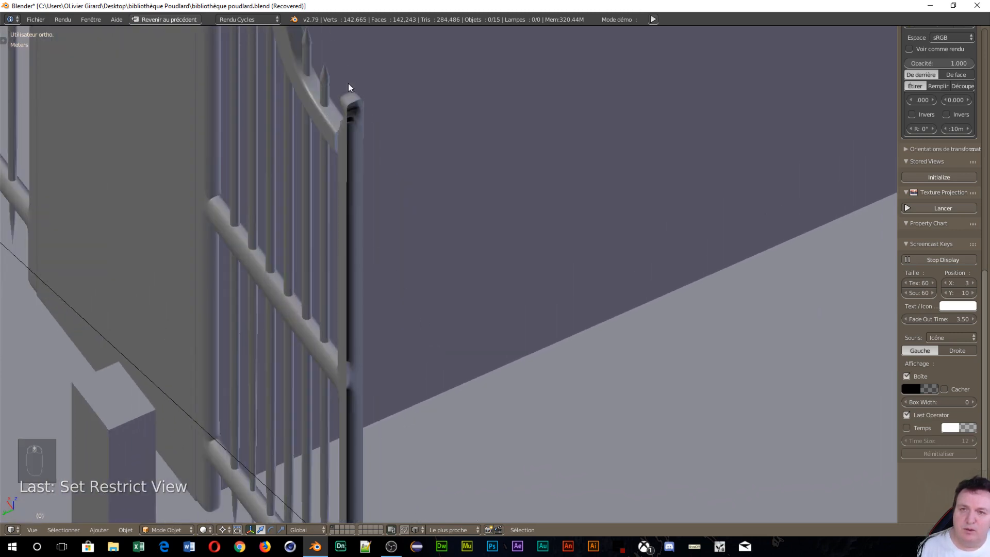
{"action": "middle_click_drag", "start_coordinate": [369, 298], "coordinate": [558, 306]}
{"action": "scroll", "coordinate": [621, 274], "scroll_direction": "down", "scroll_amount": 1}
{"action": "scroll", "coordinate": [626, 270], "scroll_direction": "up", "scroll_amount": 3}
{"action": "scroll", "coordinate": [630, 213], "scroll_direction": "down", "scroll_amount": 4}
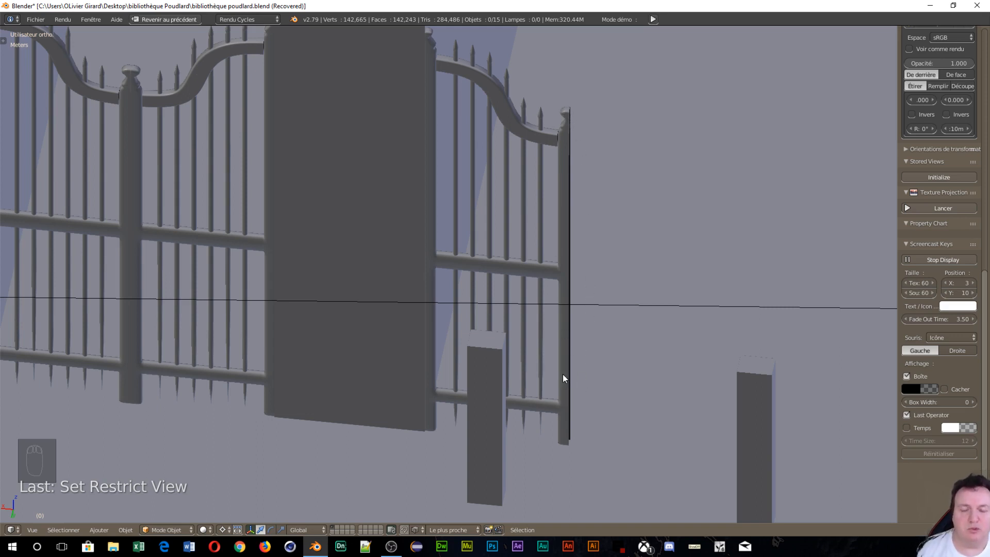
{"action": "scroll", "coordinate": [557, 315], "scroll_direction": "up", "scroll_amount": 3}
{"action": "scroll", "coordinate": [557, 315], "scroll_direction": "down", "scroll_amount": 3}
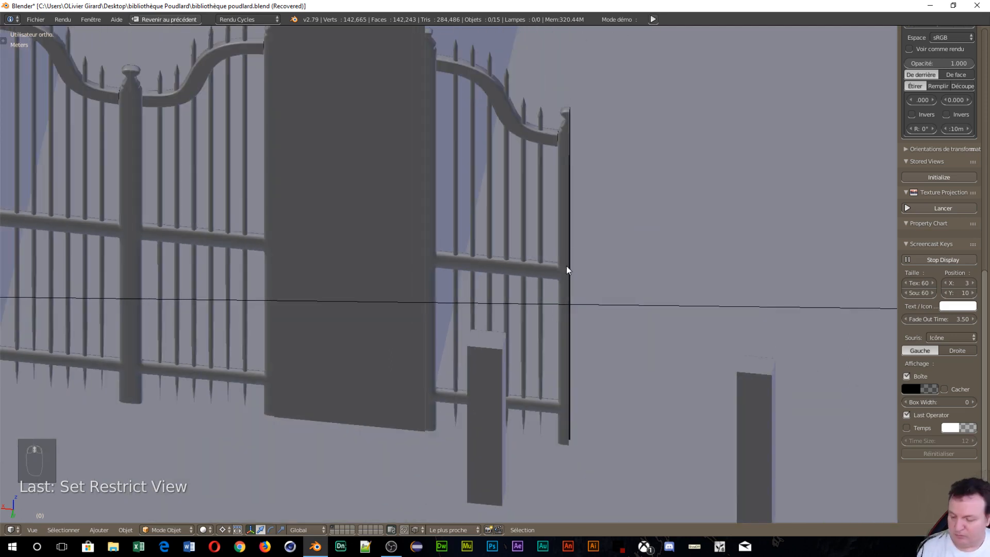
Open the moved gate half in Edit Mode and select its linked frame mesh of posts and crossbars.
{"action": "key", "text": "Tab"}
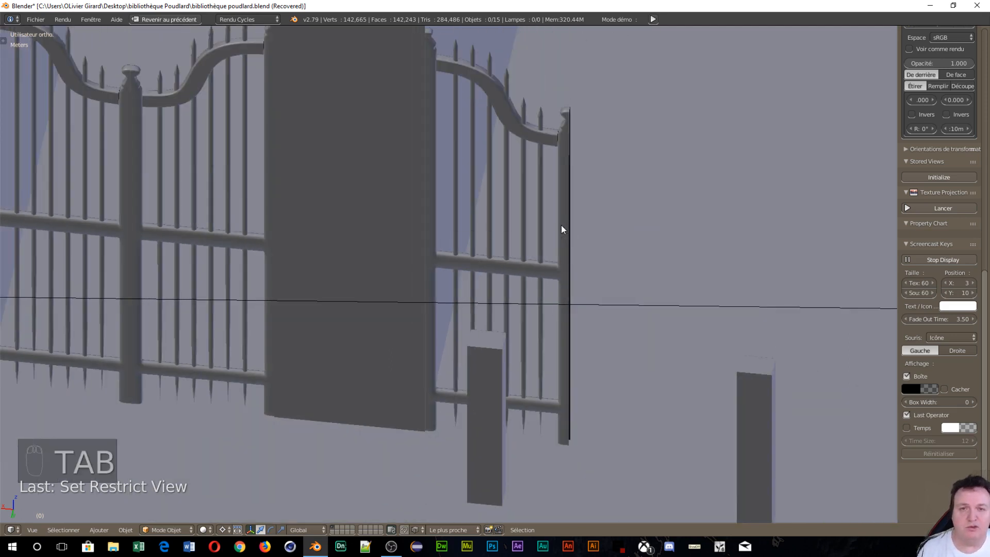
{"action": "right_click", "coordinate": [561, 225]}
{"action": "key", "text": "Tab"}
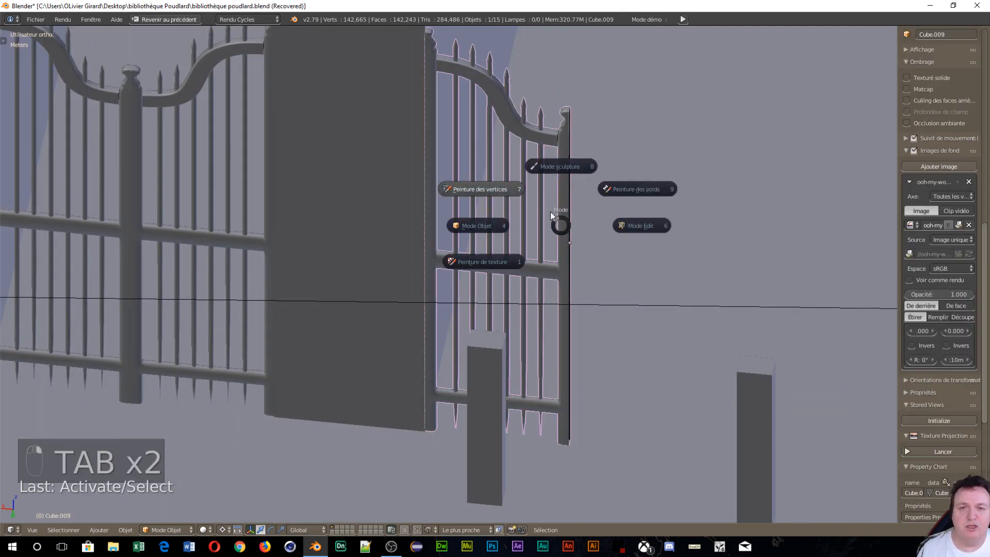
{"action": "left_click", "coordinate": [642, 233]}
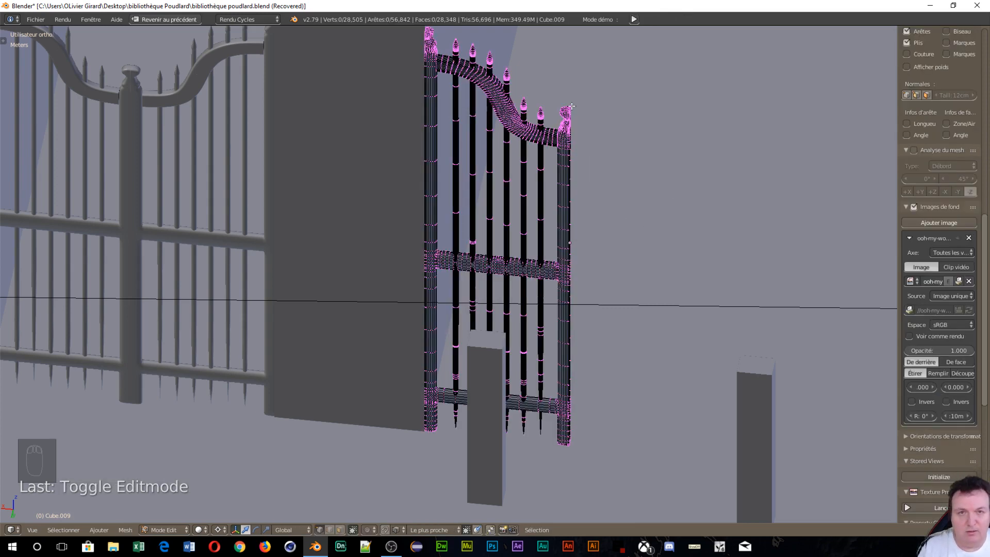
{"action": "key", "text": "l"}
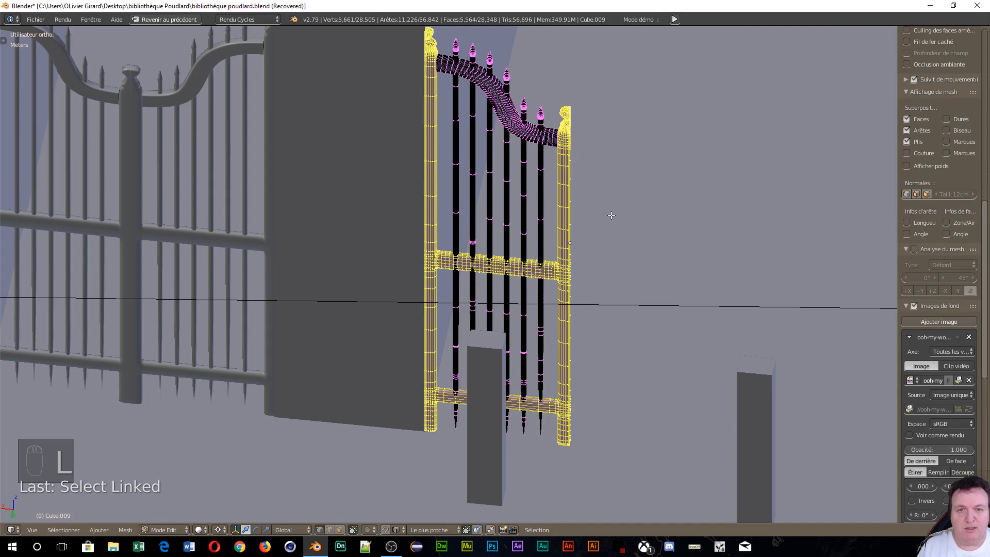
Inspect the selected frame's mesh where the middle crossbar joins the cut end post.
{"action": "scroll", "coordinate": [670, 367], "scroll_direction": "up", "scroll_amount": 5}
{"action": "middle_click_drag", "start_coordinate": [651, 323], "coordinate": [457, 335], "text": "shift"}
{"action": "middle_click_drag", "start_coordinate": [472, 454], "coordinate": [463, 329], "text": "shift"}
{"action": "scroll", "coordinate": [463, 329], "scroll_direction": "up", "scroll_amount": 4}
{"action": "middle_click_drag", "start_coordinate": [717, 242], "coordinate": [486, 347], "text": "shift"}
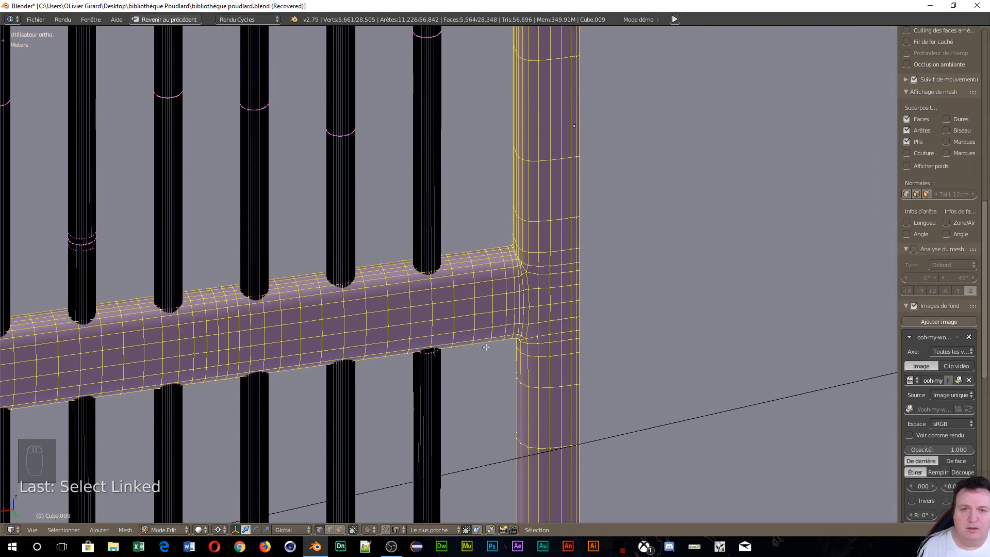
{"action": "scroll", "coordinate": [491, 220], "scroll_direction": "down", "scroll_amount": 2}
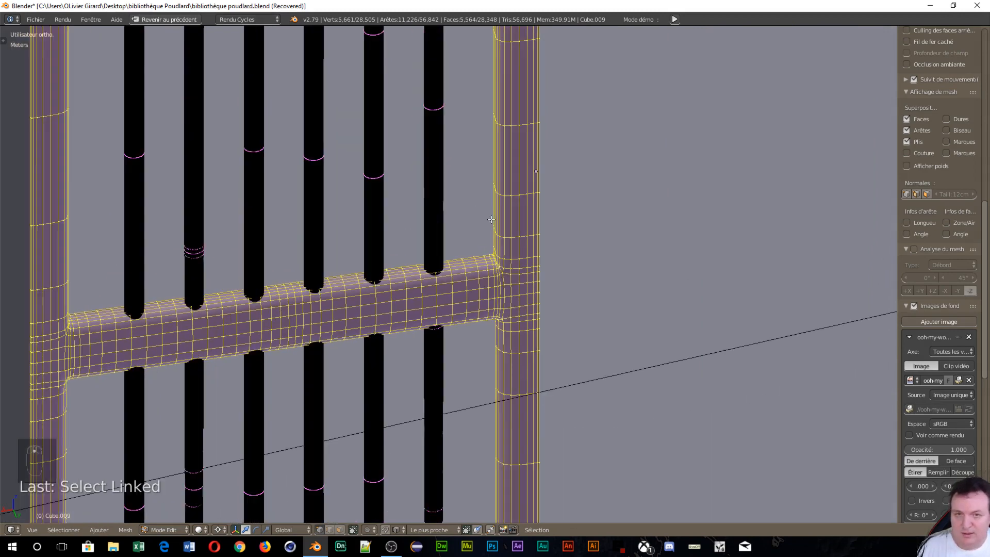
{"action": "scroll", "coordinate": [514, 258], "scroll_direction": "down", "scroll_amount": 4}
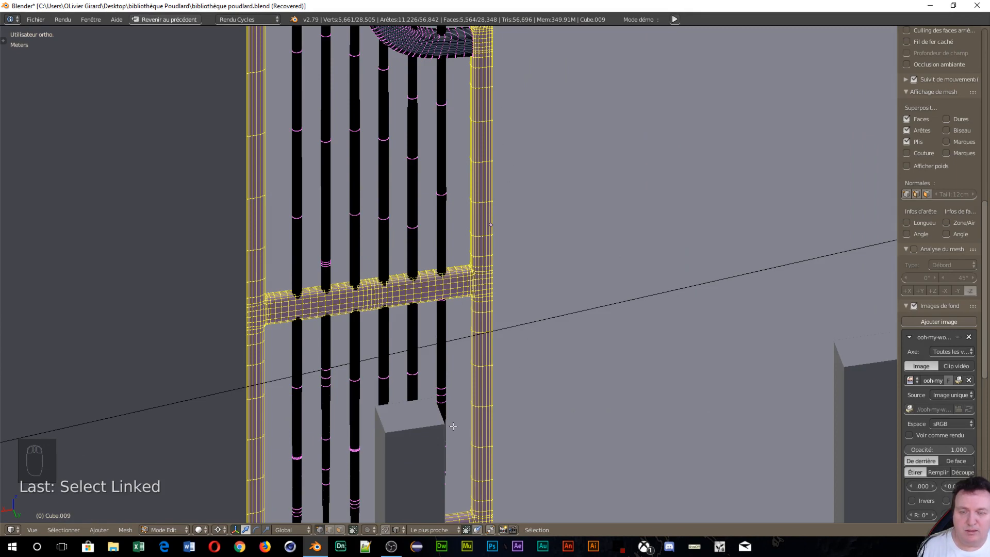
{"action": "scroll", "coordinate": [534, 354], "scroll_direction": "down", "scroll_amount": 4}
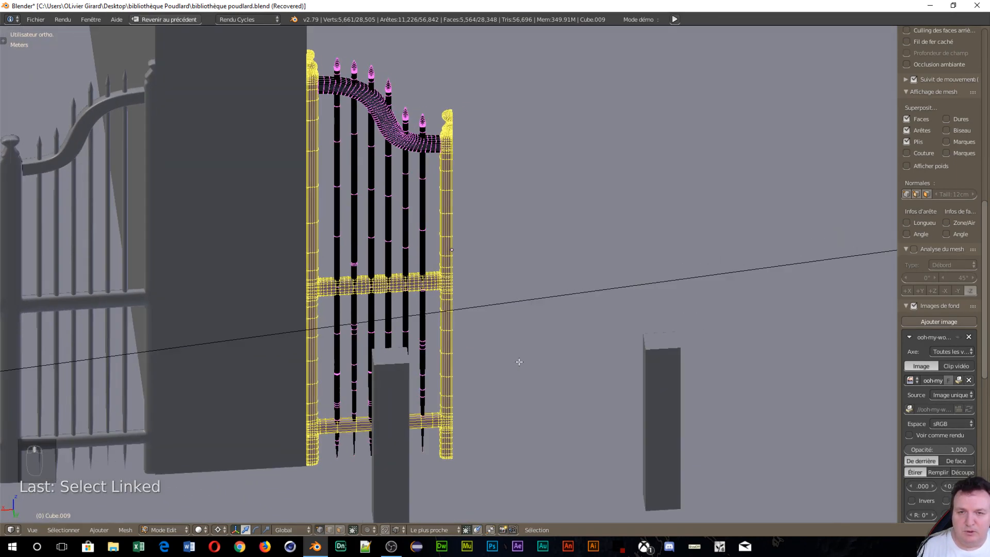
{"action": "scroll", "coordinate": [519, 362], "scroll_direction": "up", "scroll_amount": 5}
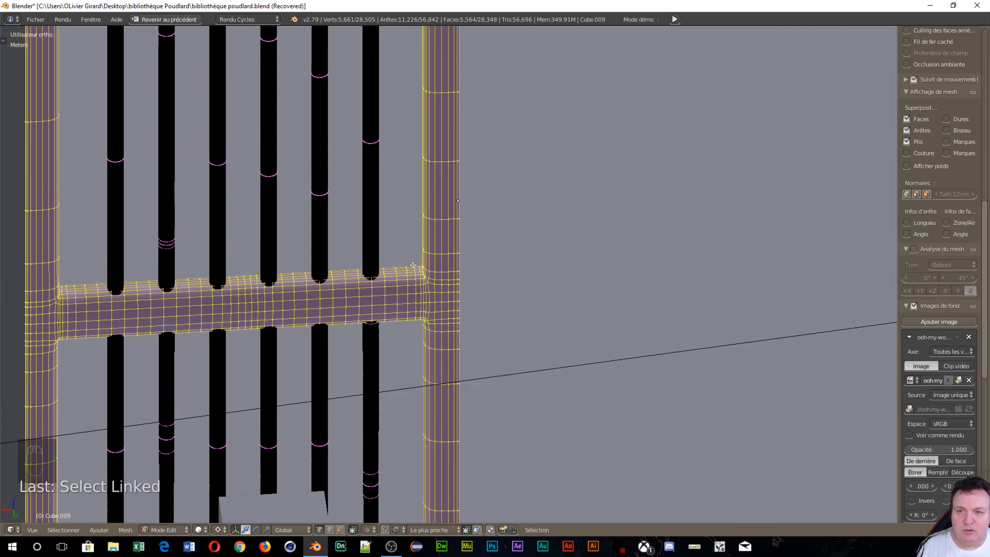
{"action": "scroll", "coordinate": [413, 264], "scroll_direction": "down", "scroll_amount": 2}
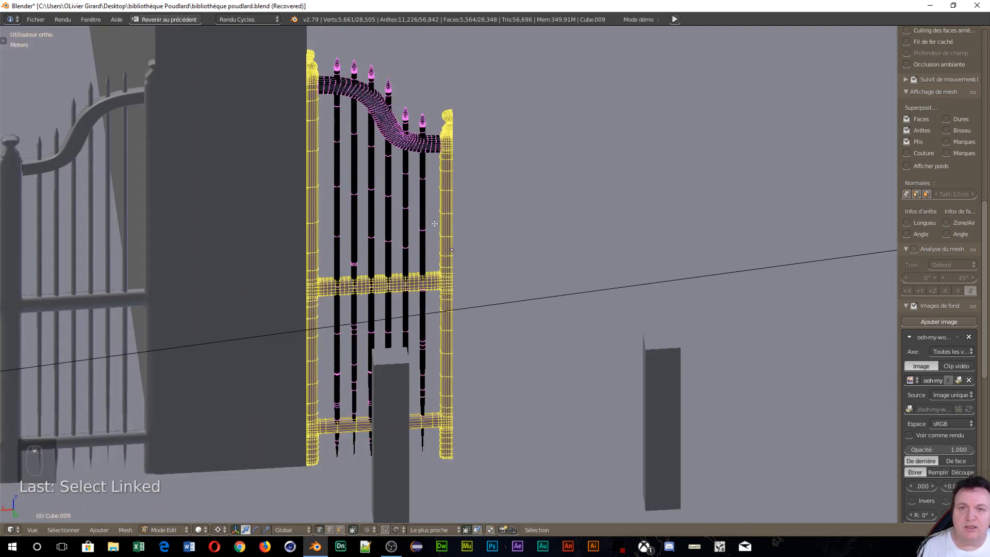
{"action": "scroll", "coordinate": [453, 247], "scroll_direction": "down", "scroll_amount": 4}
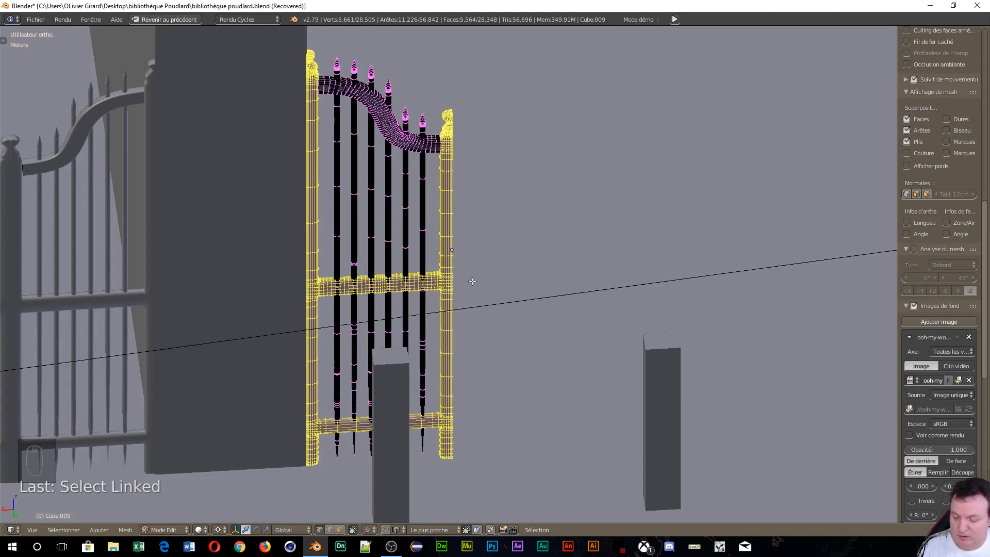
Set the display to wireframe and align the view to the rear of the gate half.
{"action": "key", "text": "z"}
{"action": "left_click", "coordinate": [543, 281]}
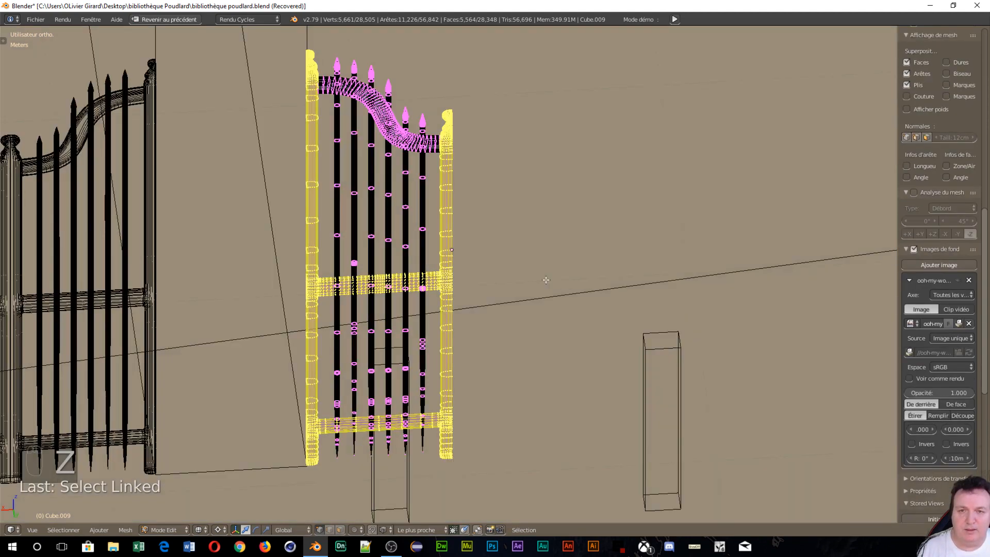
{"action": "key", "text": "ctrl+KP_1"}
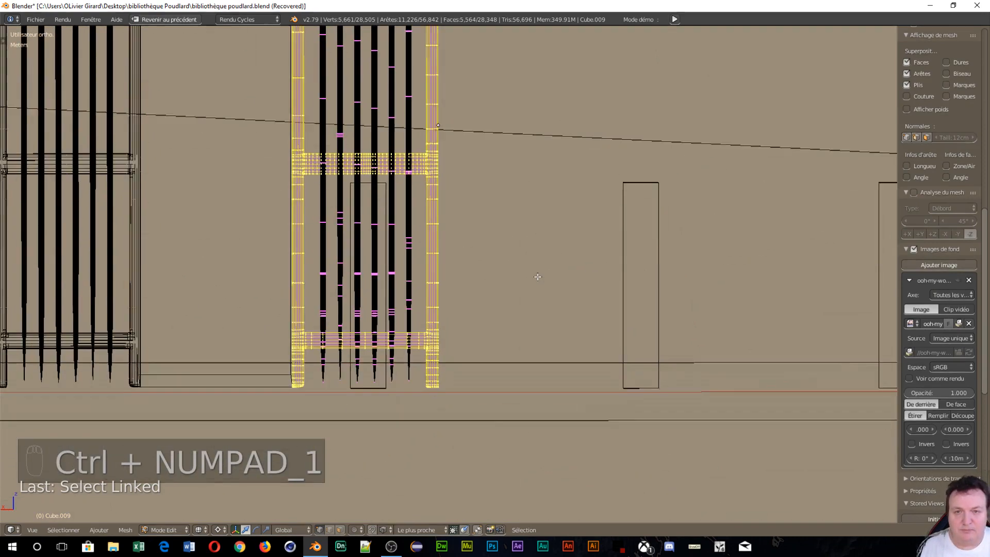
{"action": "scroll", "coordinate": [537, 277], "scroll_direction": "up", "scroll_amount": 4}
{"action": "middle_click_drag", "start_coordinate": [482, 114], "coordinate": [530, 192], "text": "shift"}
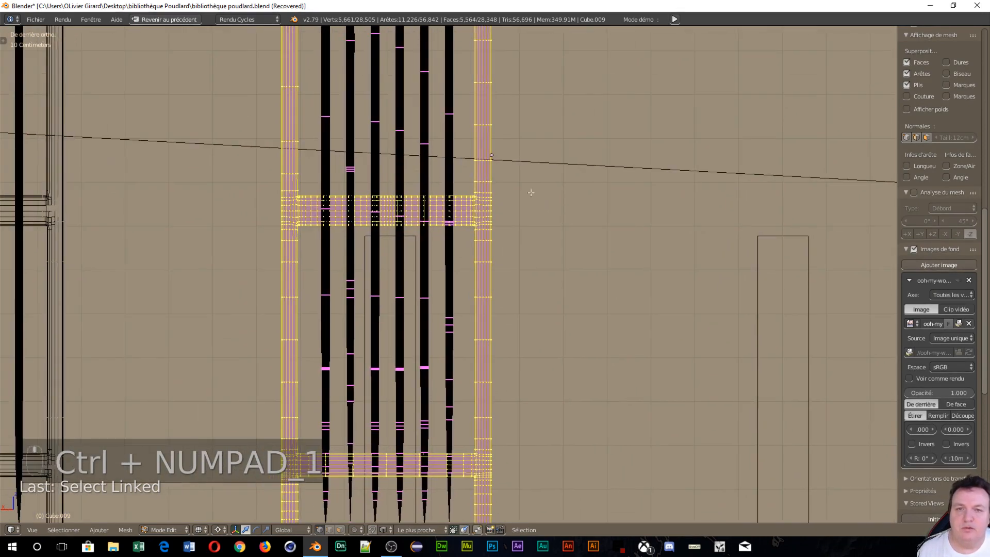
{"action": "key", "text": "b"}
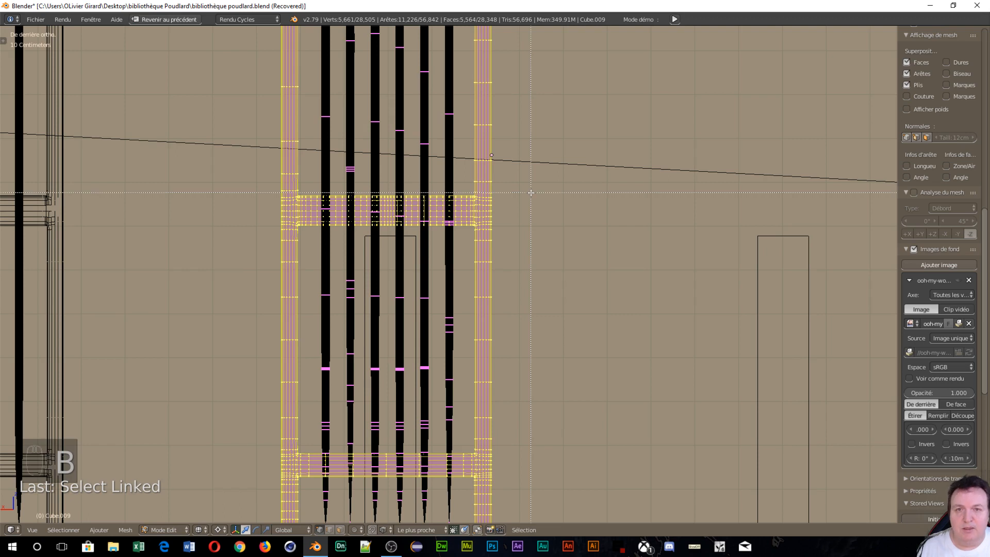
{"action": "right_click", "coordinate": [530, 191]}
{"action": "left_click_drag", "start_coordinate": [486, 278], "coordinate": [274, 521]}
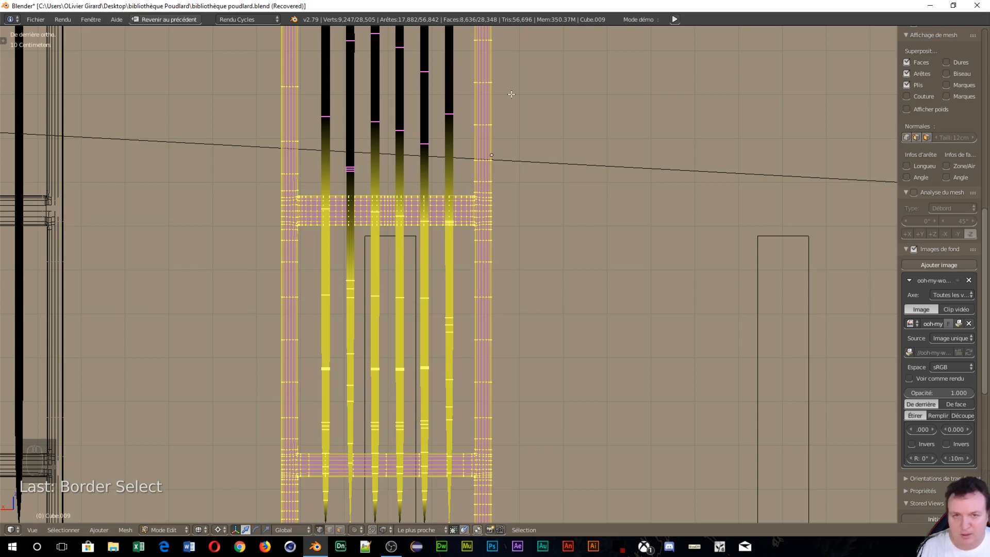
{"action": "key", "text": "ctrl+z"}
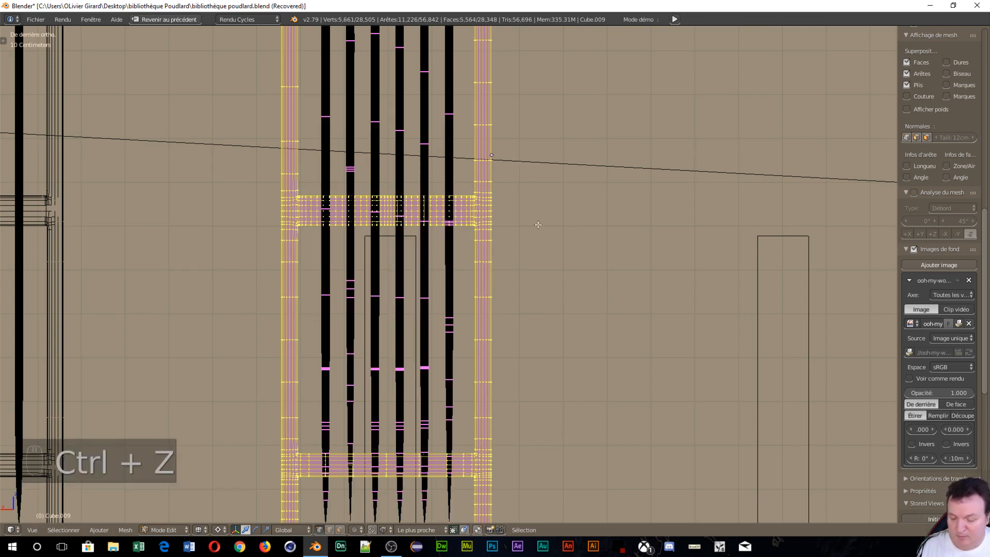
Deselect the gate frame from the middle crossbar down, plus the lowest selected vertex ring on the cut end post above that crossbar.
{"action": "key", "text": "b"}
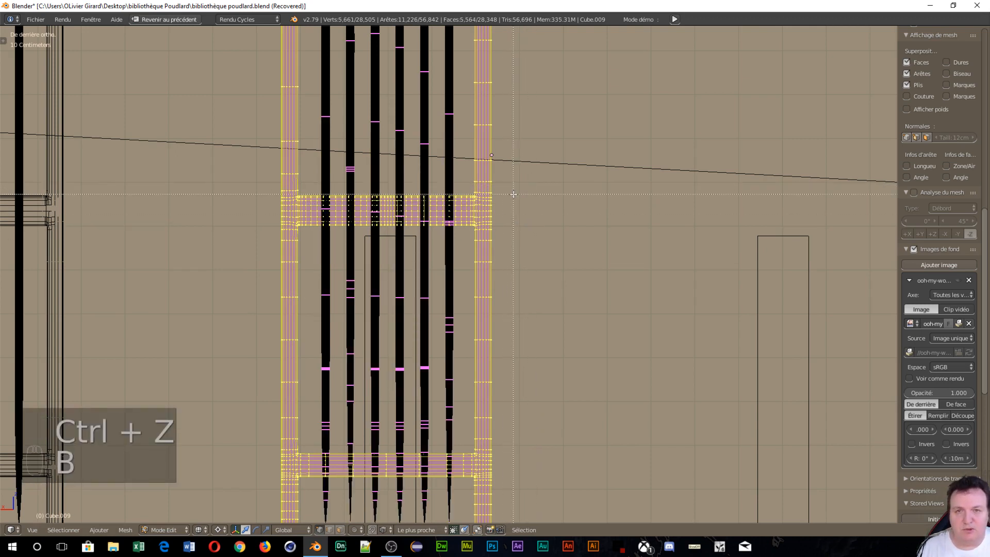
{"action": "left_click_drag", "start_coordinate": [513, 194], "coordinate": [159, 361]}
{"action": "middle_click_drag", "start_coordinate": [159, 361], "coordinate": [195, 540]}
{"action": "scroll", "coordinate": [321, 219], "scroll_direction": "down", "scroll_amount": 3}
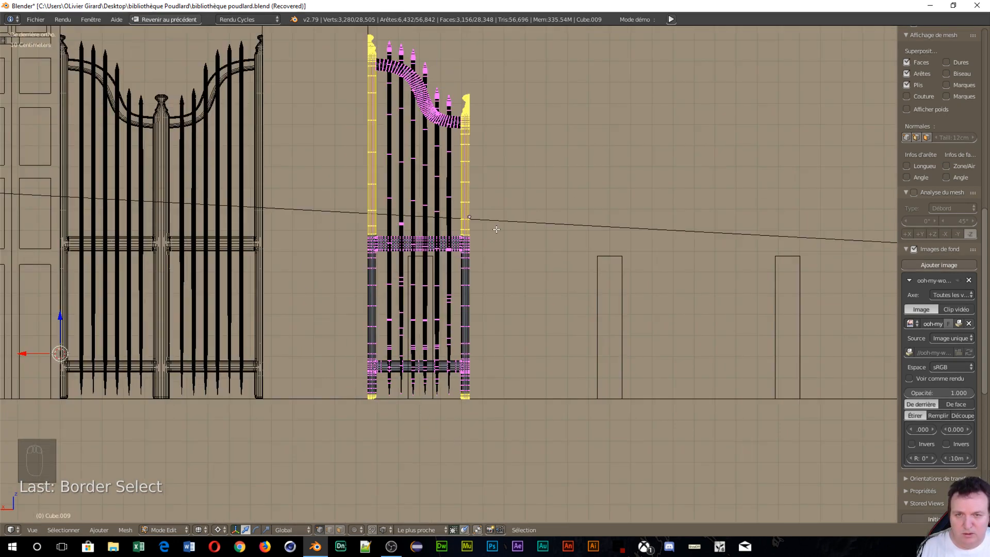
{"action": "scroll", "coordinate": [496, 229], "scroll_direction": "up", "scroll_amount": 6}
{"action": "key", "text": "b"}
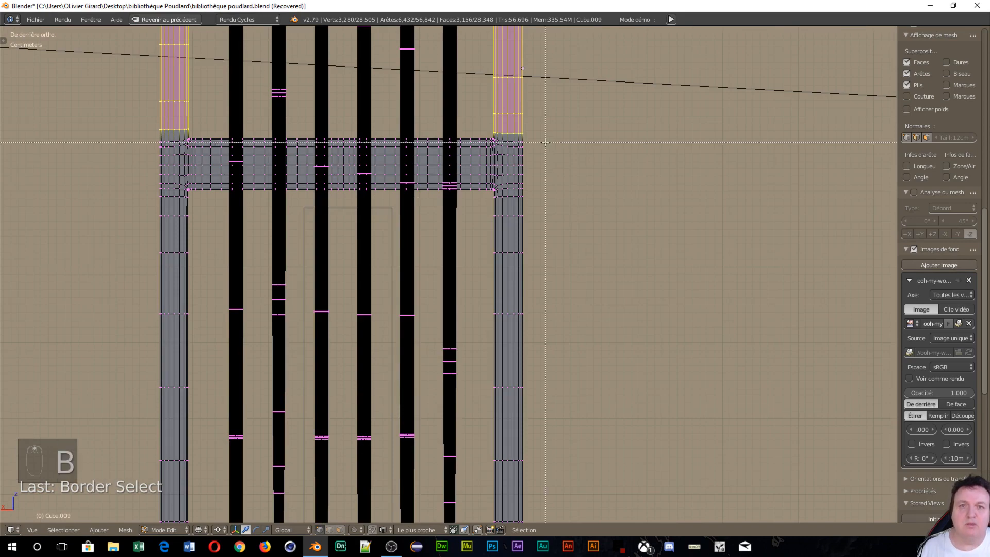
{"action": "left_click_drag", "start_coordinate": [543, 130], "coordinate": [458, 156]}
{"action": "middle_click_drag", "start_coordinate": [458, 156], "coordinate": [458, 157]}
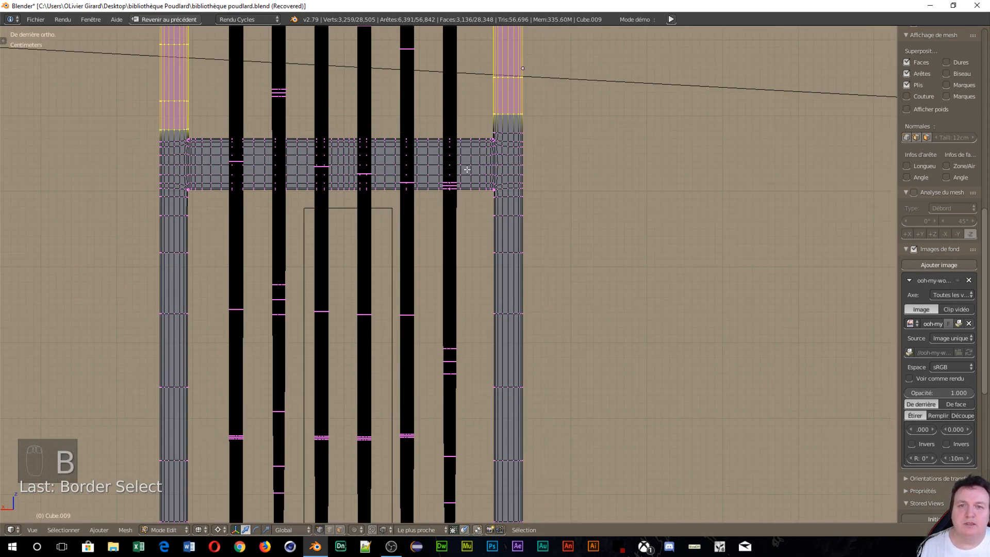
{"action": "scroll", "coordinate": [353, 166], "scroll_direction": "down", "scroll_amount": 9}
Deselect the taller outer post and the feet of both posts, keeping only the upper part of the cut end post selected.
{"action": "key", "text": "b"}
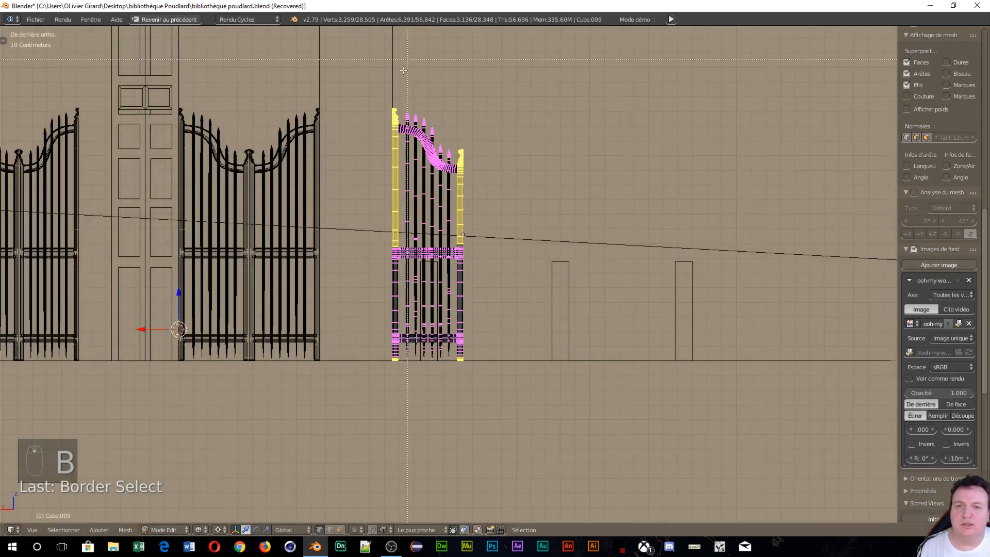
{"action": "left_click_drag", "start_coordinate": [403, 71], "coordinate": [410, 177]}
{"action": "middle_click_drag", "start_coordinate": [410, 176], "coordinate": [395, 318]}
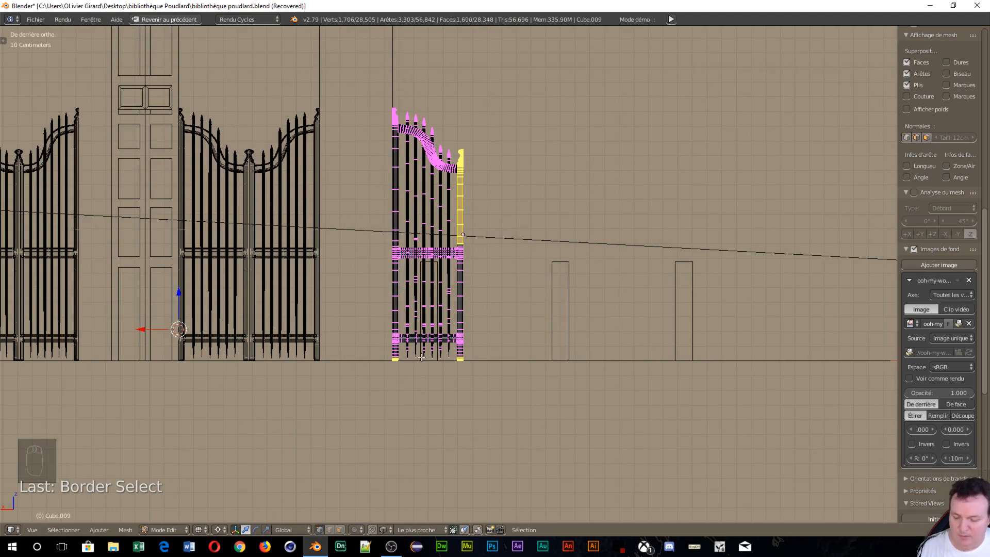
{"action": "key", "text": "b"}
{"action": "left_click_drag", "start_coordinate": [478, 339], "coordinate": [372, 388]}
{"action": "key", "text": "b"}
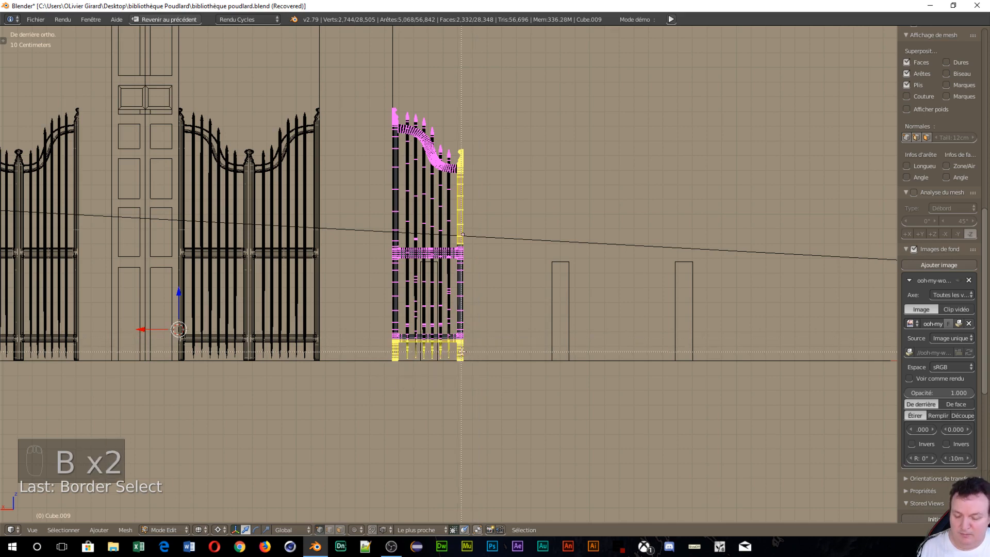
{"action": "middle_click_drag", "start_coordinate": [537, 298], "coordinate": [382, 387]}
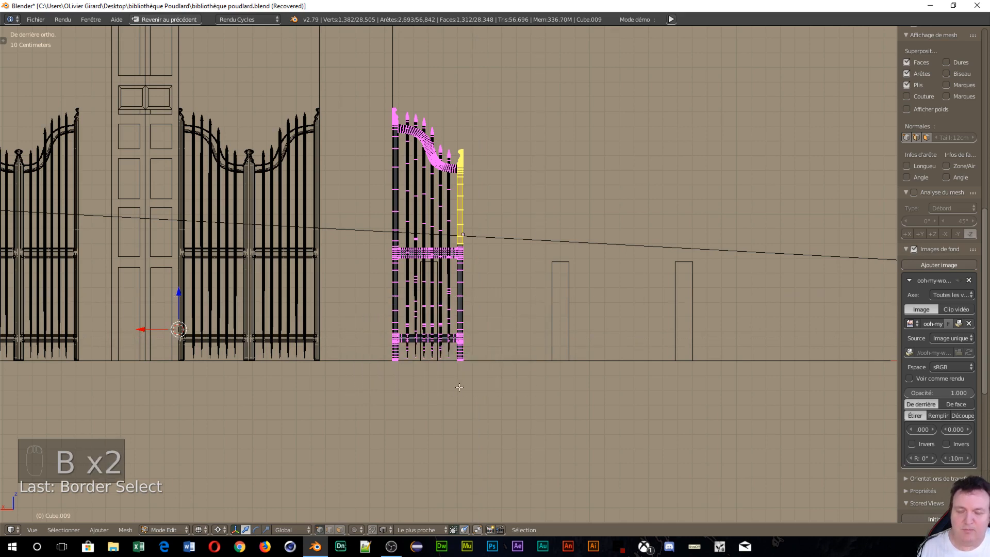
Duplicate the selected upper part of the cut end post, leaving the copy in its original place.
{"action": "scroll", "coordinate": [460, 386], "scroll_direction": "up", "scroll_amount": 5}
{"action": "scroll", "coordinate": [459, 387], "scroll_direction": "down", "scroll_amount": 3}
{"action": "scroll", "coordinate": [479, 170], "scroll_direction": "up", "scroll_amount": 4}
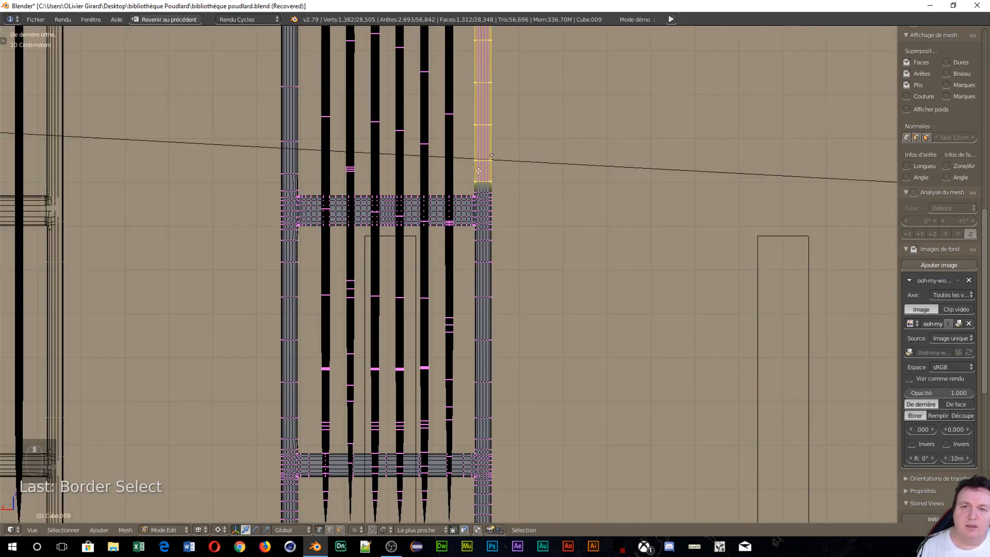
{"action": "scroll", "coordinate": [479, 170], "scroll_direction": "up", "scroll_amount": 1}
{"action": "scroll", "coordinate": [477, 167], "scroll_direction": "down", "scroll_amount": 3}
{"action": "scroll", "coordinate": [477, 165], "scroll_direction": "up", "scroll_amount": 2}
{"action": "scroll", "coordinate": [476, 162], "scroll_direction": "down", "scroll_amount": 2}
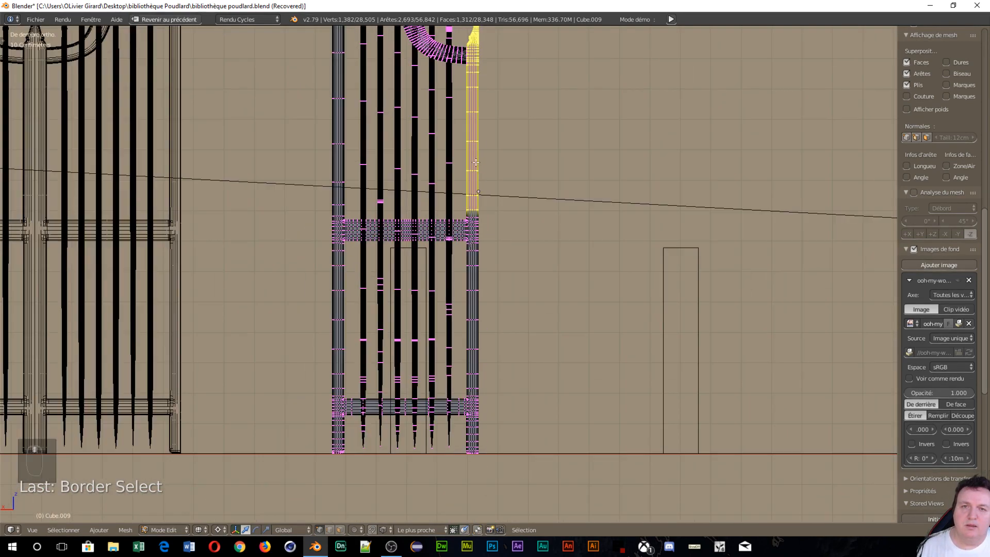
{"action": "middle_click_drag", "start_coordinate": [475, 162], "coordinate": [431, 313], "text": "shift"}
{"action": "scroll", "coordinate": [427, 289], "scroll_direction": "up", "scroll_amount": 3}
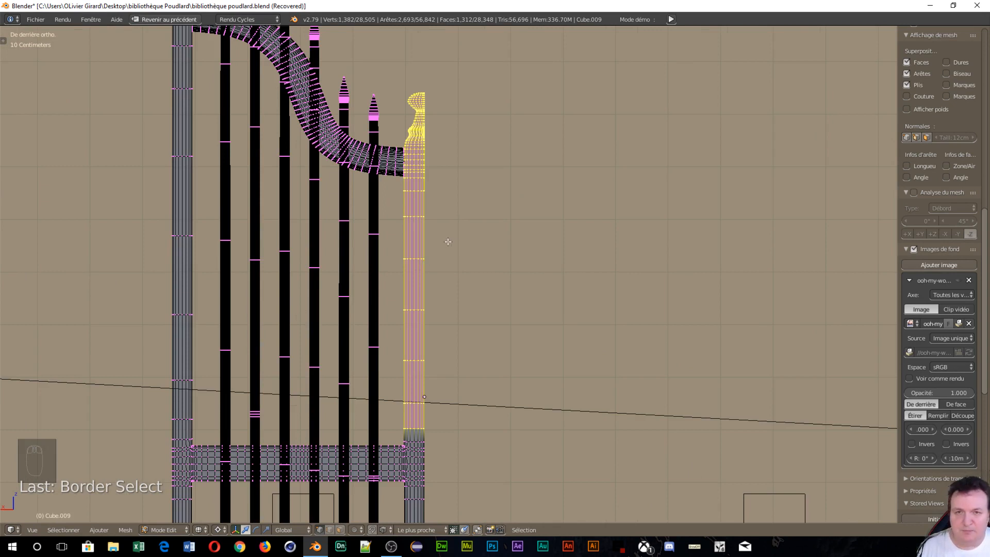
{"action": "key", "text": "shift+d"}
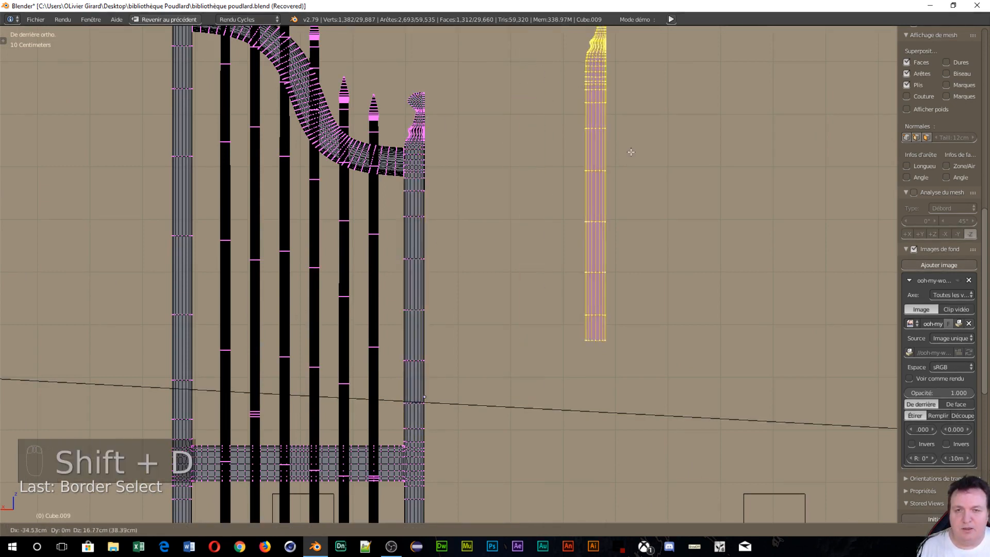
{"action": "right_click", "coordinate": [580, 192]}
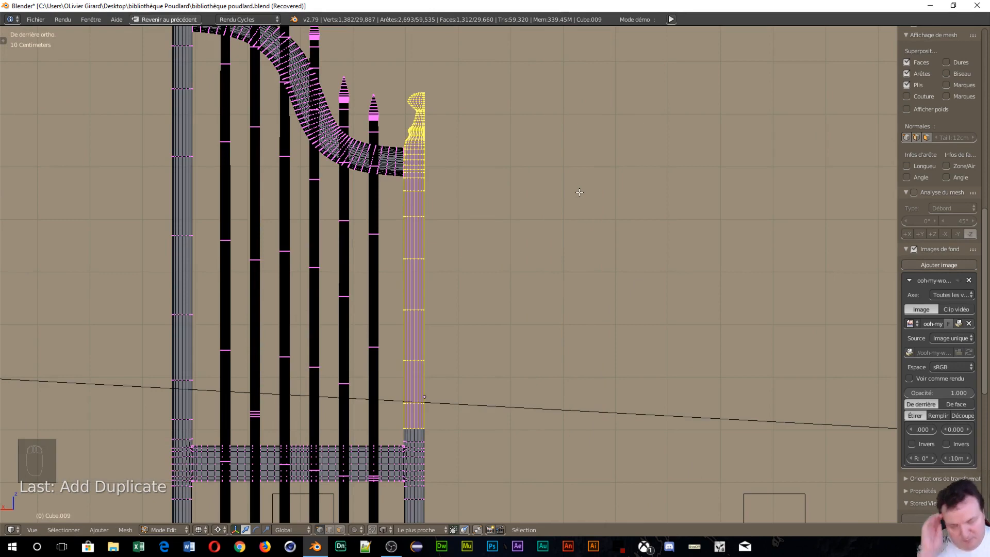
Separate the duplicated post part into its own object by selection and return to Object Mode.
{"action": "key", "text": "p"}
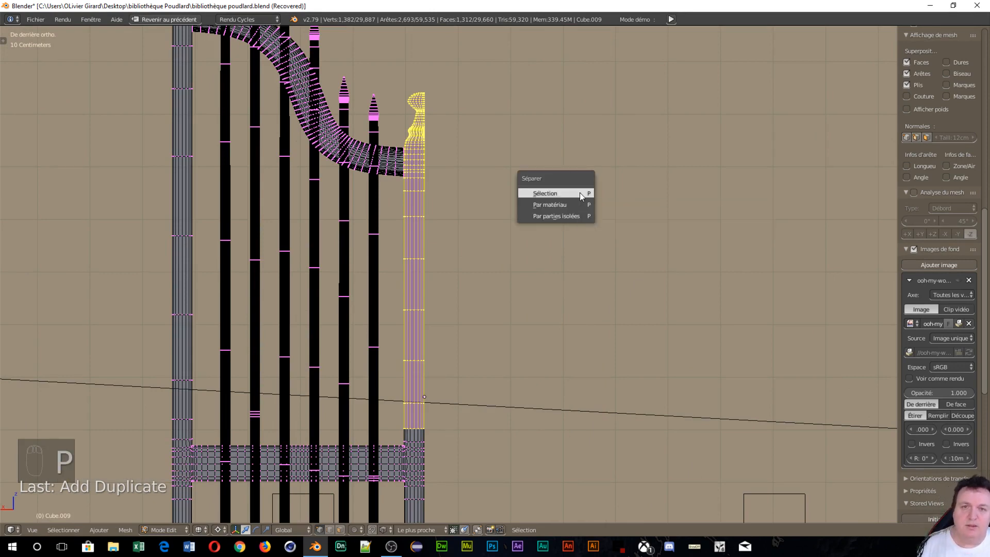
{"action": "left_click", "coordinate": [580, 193]}
{"action": "key", "text": "Tab"}
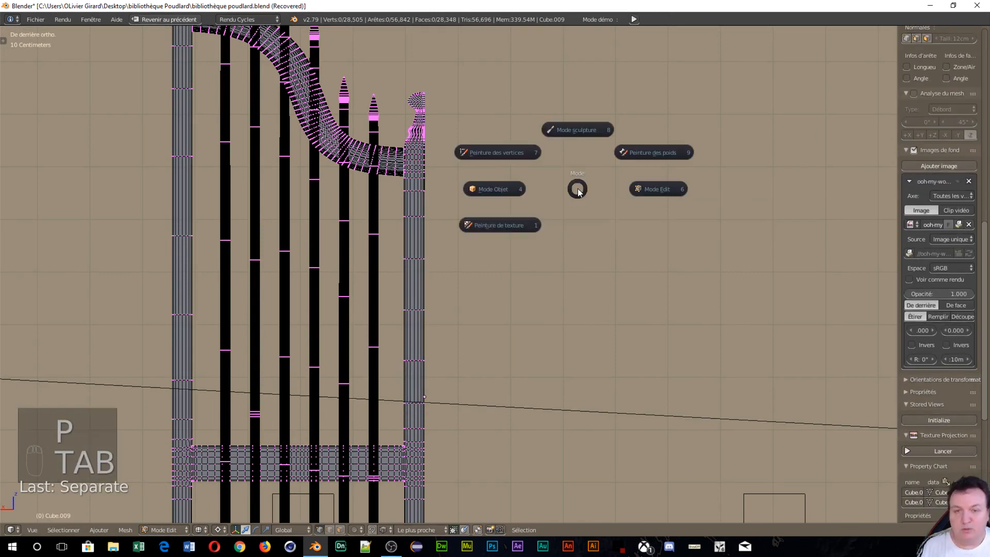
{"action": "left_click", "coordinate": [478, 188]}
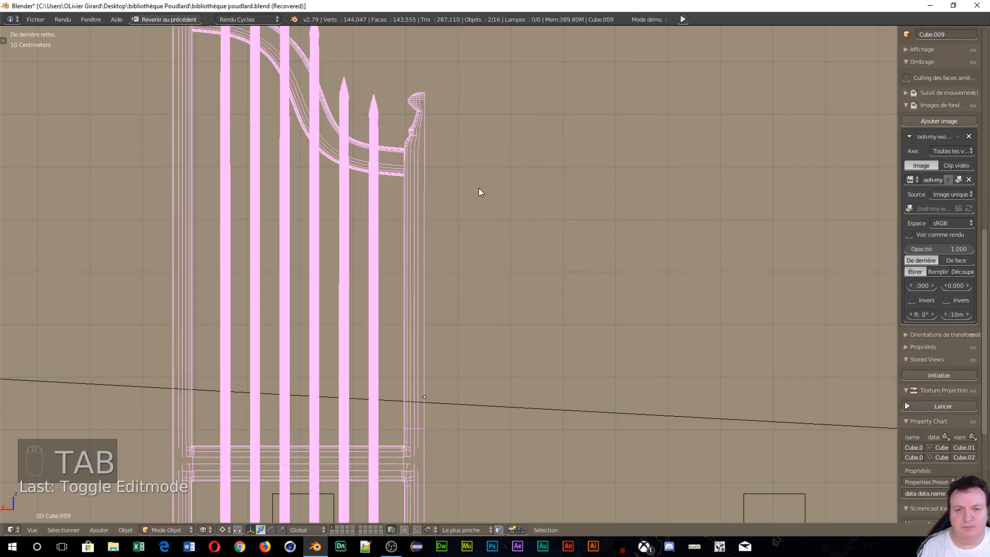
Open the separated post copy in Edit Mode and box-select the vertices along its cut side over the full height.
{"action": "right_click", "coordinate": [411, 245]}
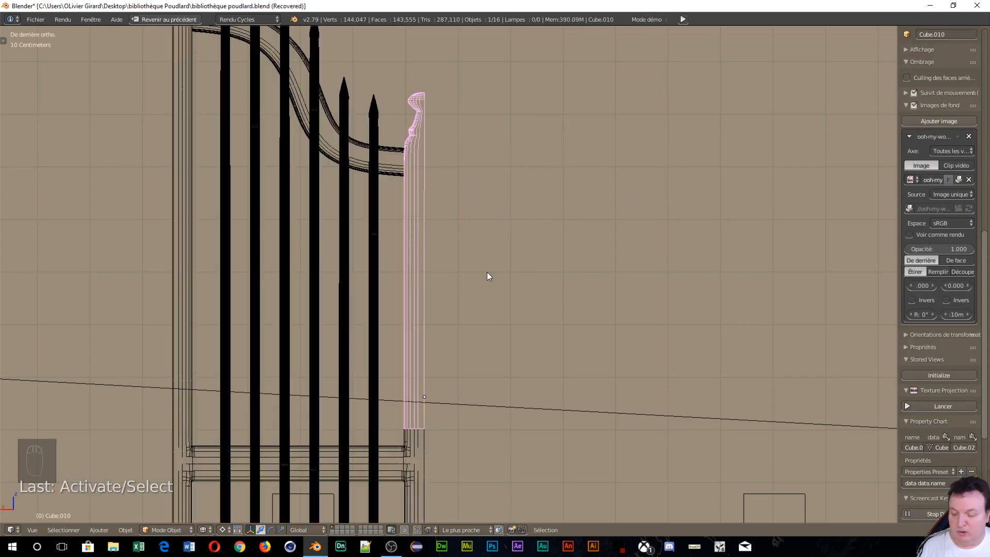
{"action": "key", "text": "Tab"}
{"action": "left_click", "coordinate": [583, 273]}
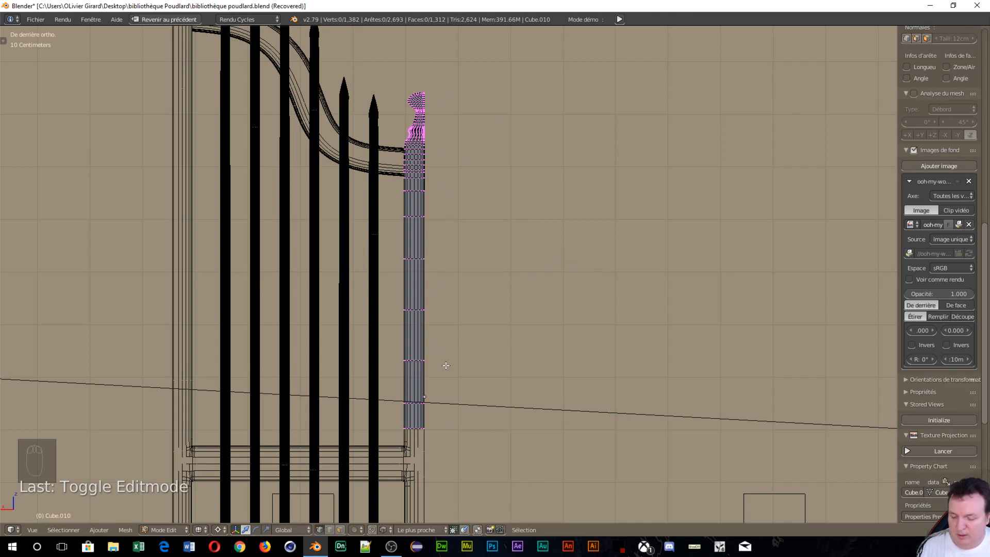
{"action": "key", "text": "b"}
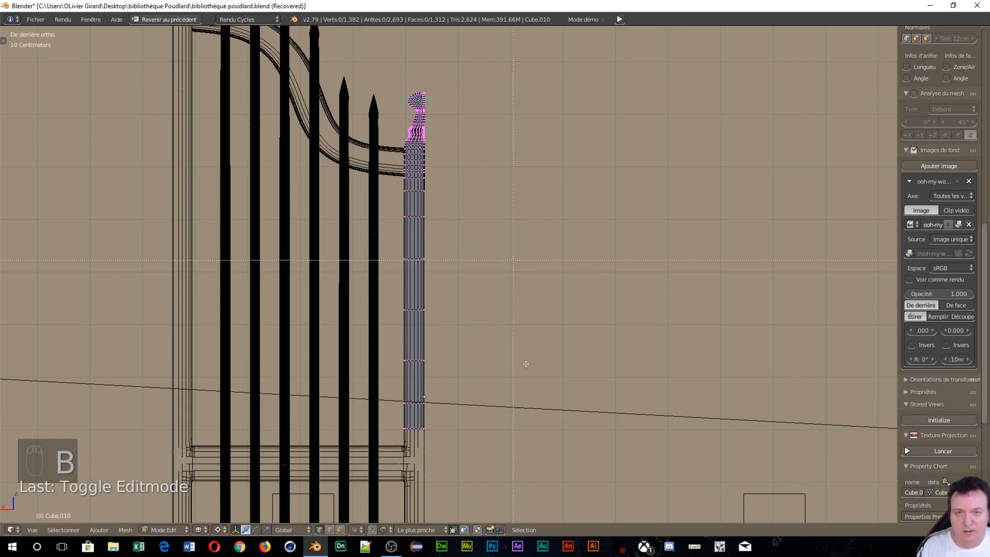
{"action": "left_click_drag", "start_coordinate": [540, 473], "coordinate": [423, 52]}
{"action": "scroll", "coordinate": [423, 225], "scroll_direction": "up", "scroll_amount": 6}
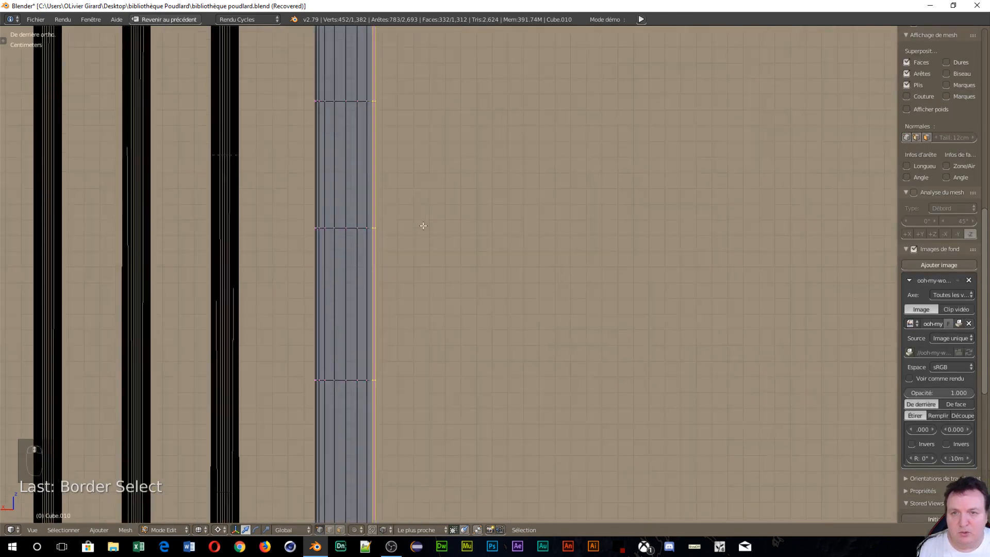
{"action": "scroll", "coordinate": [423, 225], "scroll_direction": "down", "scroll_amount": 6}
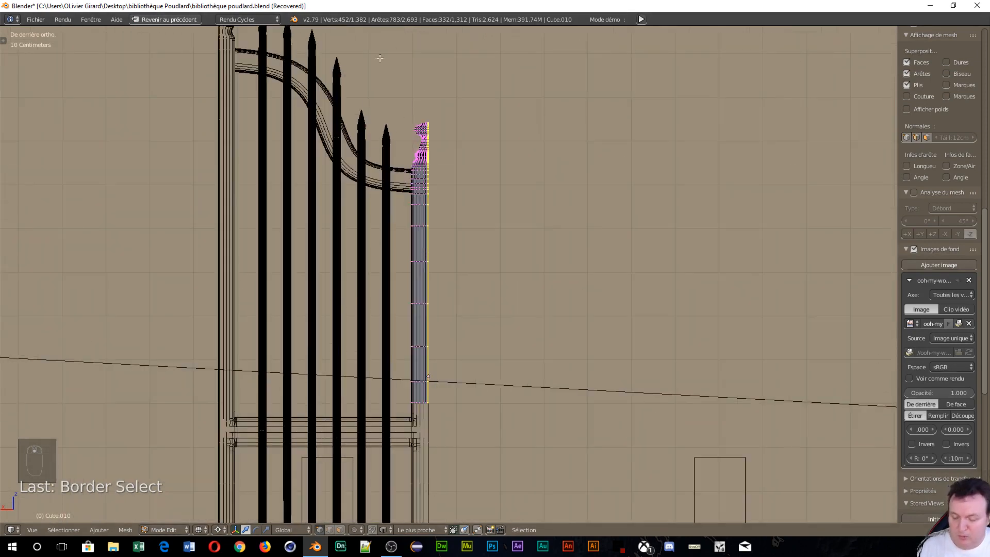
{"action": "key", "text": "b"}
{"action": "left_click_drag", "start_coordinate": [378, 55], "coordinate": [428, 501]}
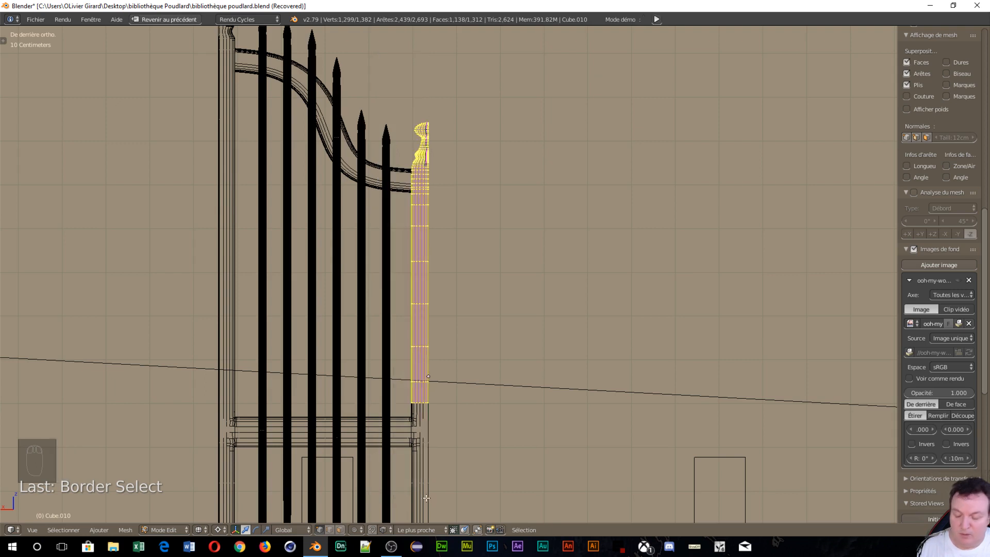
{"action": "key", "text": "ctrl+z"}
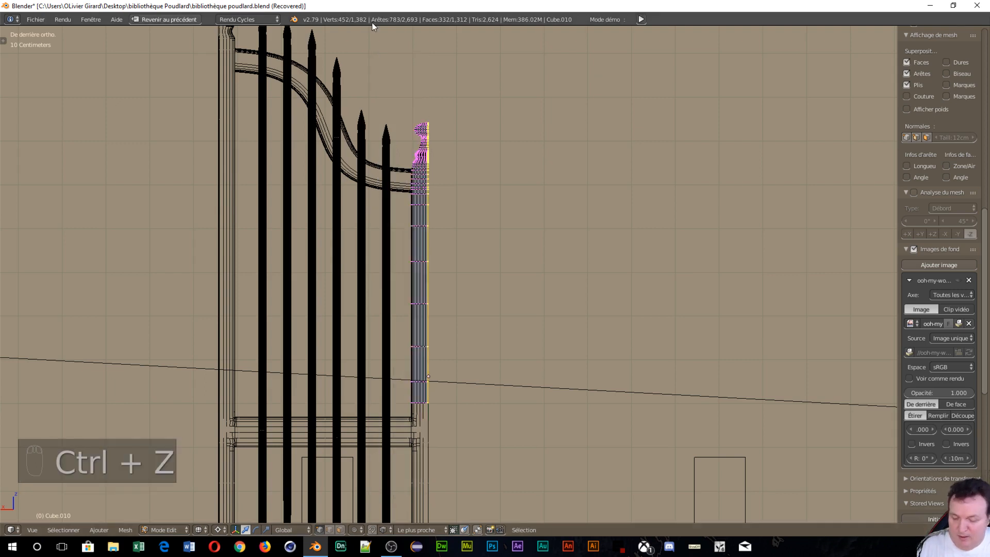
Box-deselect the post copy's inner vertices so only the outermost ones along the cut side remain selected, and check them up close.
{"action": "key", "text": "b"}
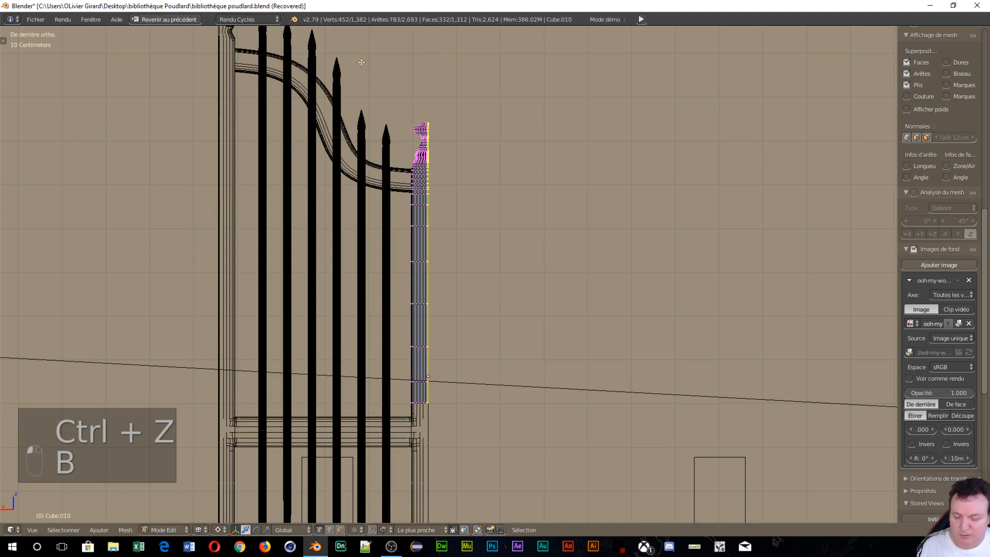
{"action": "key", "text": "b"}
{"action": "left_click_drag", "start_coordinate": [361, 62], "coordinate": [428, 539]}
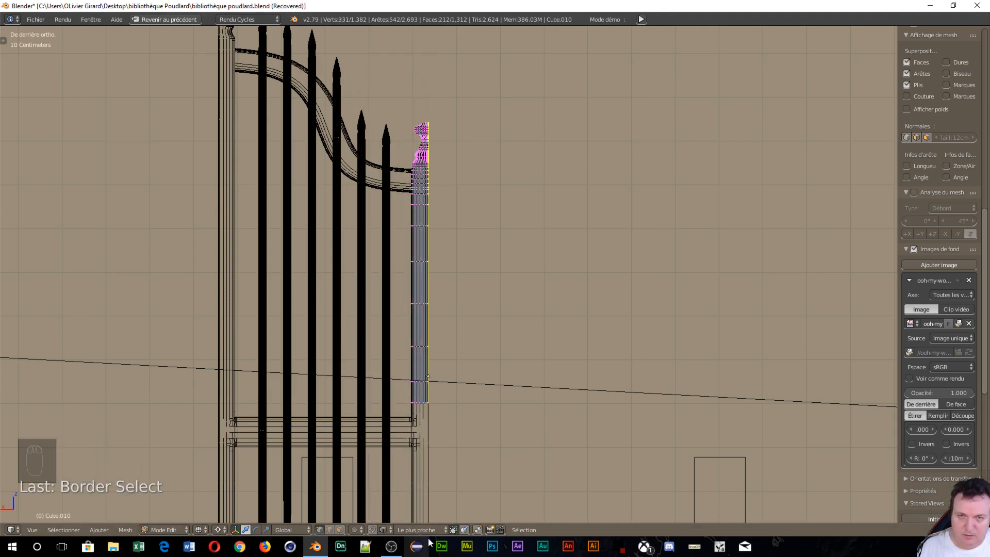
{"action": "scroll", "coordinate": [500, 367], "scroll_direction": "up", "scroll_amount": 8}
{"action": "middle_click_drag", "start_coordinate": [464, 216], "coordinate": [503, 471], "text": "shift"}
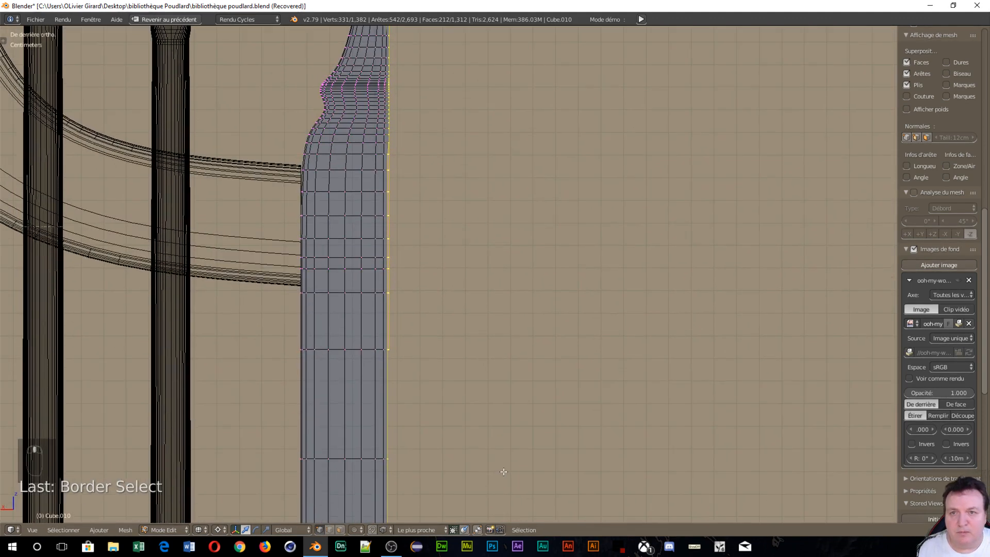
{"action": "scroll", "coordinate": [454, 294], "scroll_direction": "up", "scroll_amount": 4}
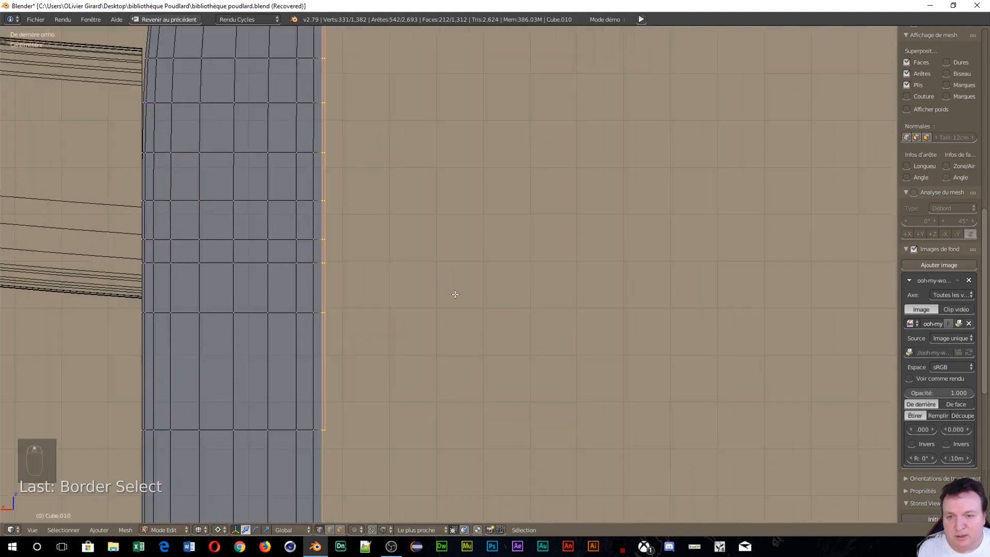
{"action": "middle_click_drag", "start_coordinate": [380, 130], "coordinate": [438, 29], "text": "shift"}
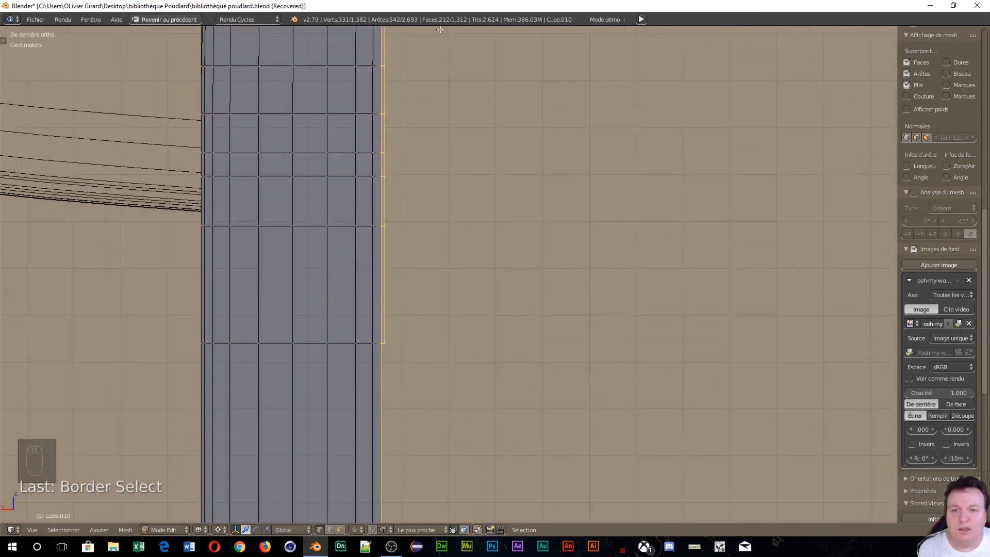
{"action": "scroll", "coordinate": [543, 232], "scroll_direction": "down", "scroll_amount": 10}
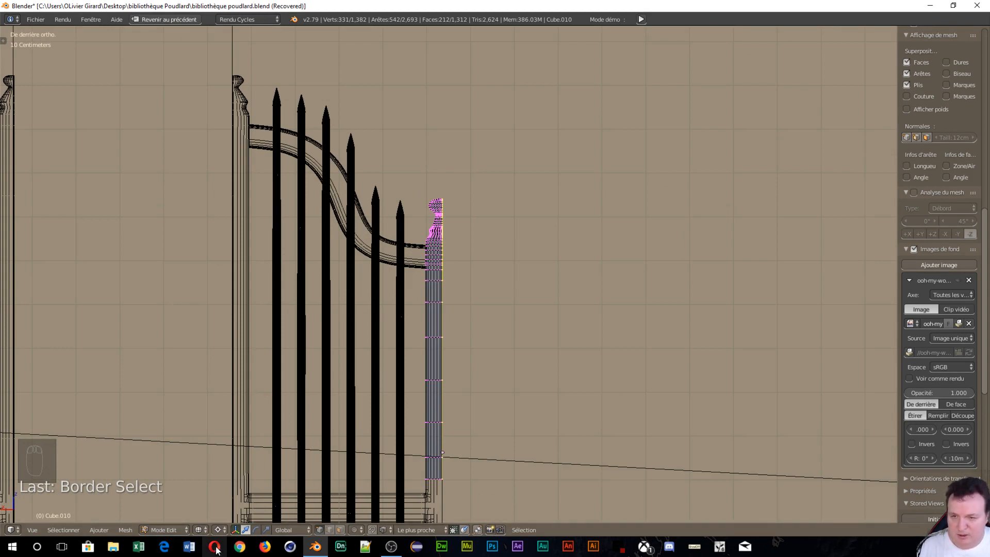
Set the pivot point to Barycentre and flatten the selected cut-side vertices by scaling them to 0 along X.
{"action": "left_click", "coordinate": [125, 529]}
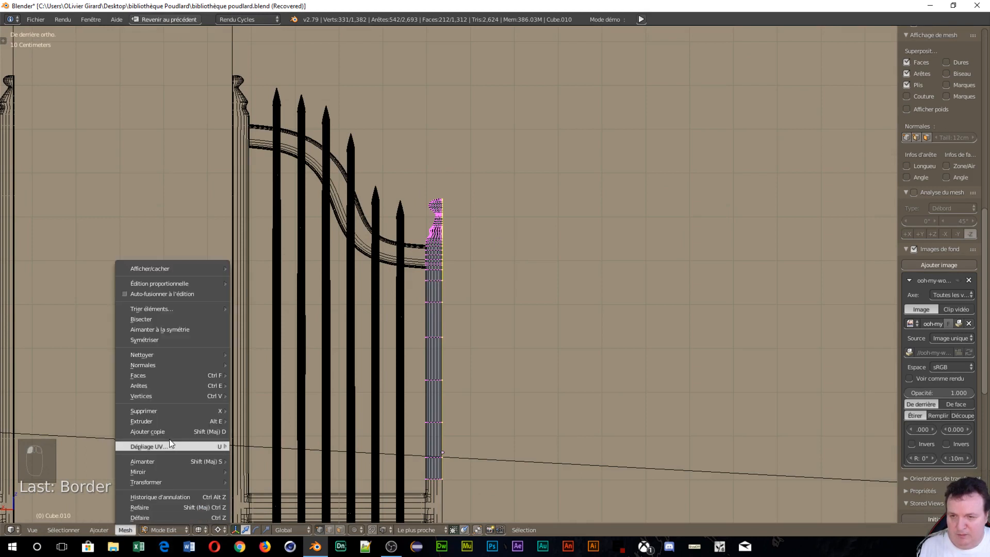
{"action": "left_click", "coordinate": [201, 531]}
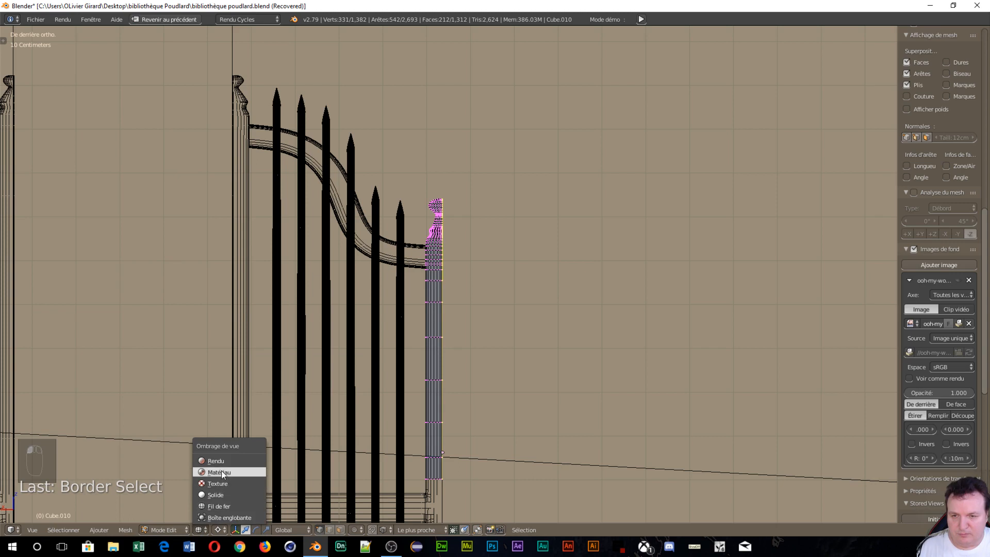
{"action": "left_click", "coordinate": [218, 531]}
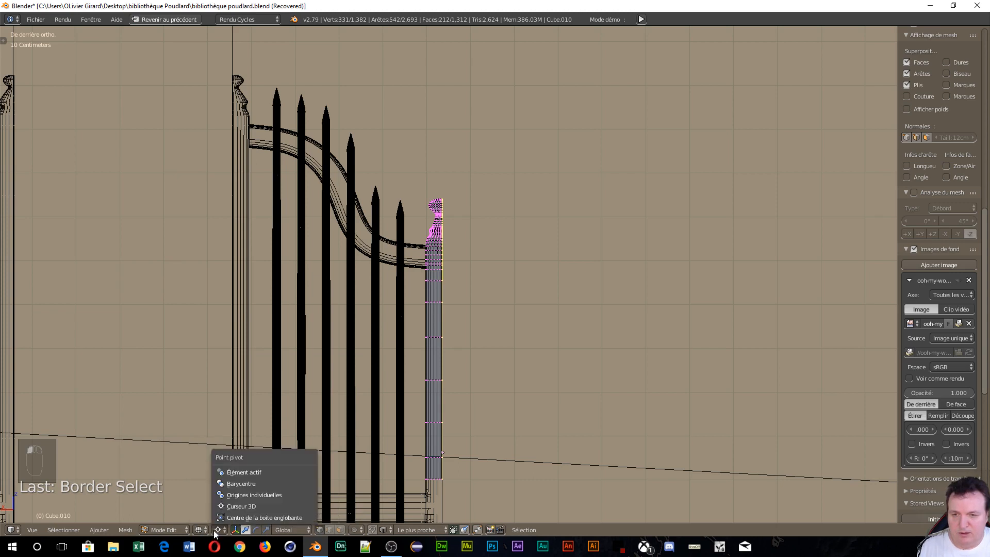
{"action": "left_click", "coordinate": [239, 484]}
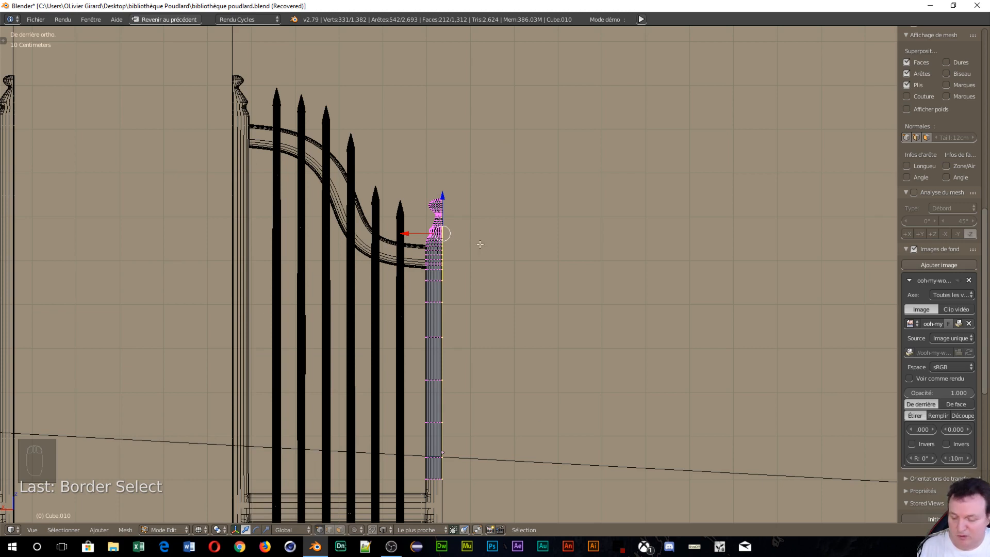
{"action": "key", "text": "s"}
{"action": "key", "text": "x"}
{"action": "key", "text": "0"}
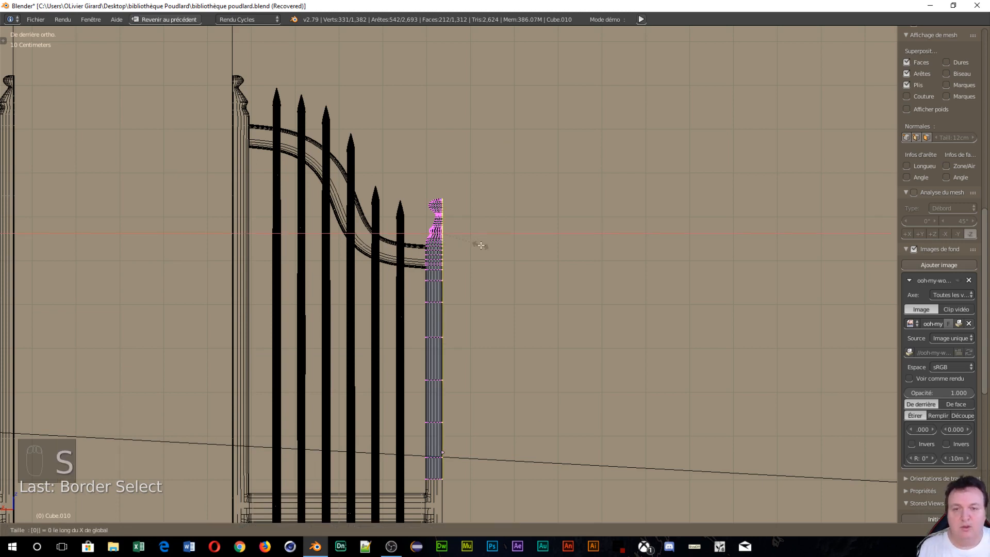
{"action": "key", "text": "Return"}
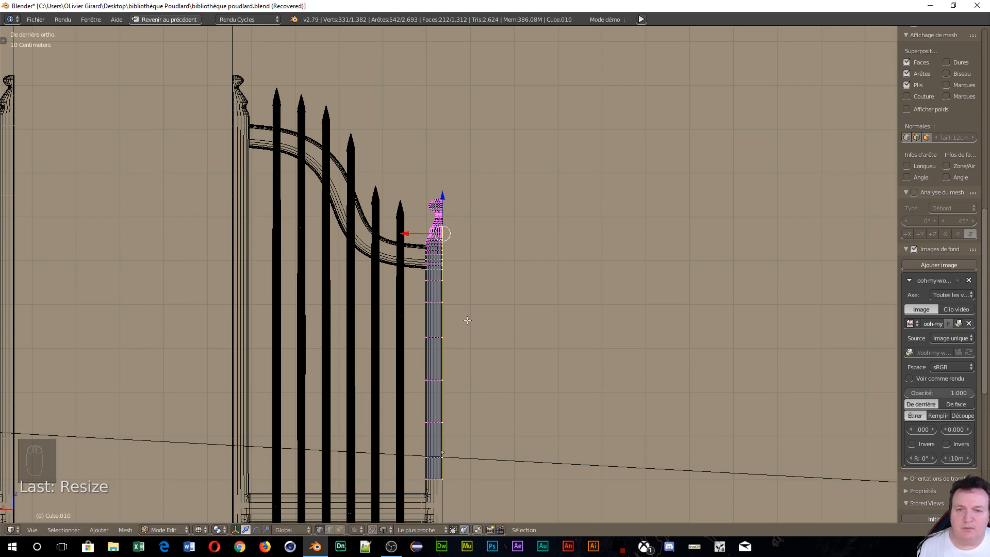
Snap the 3D cursor to the selected cut-side vertices of the post copy.
{"action": "left_click", "coordinate": [123, 530]}
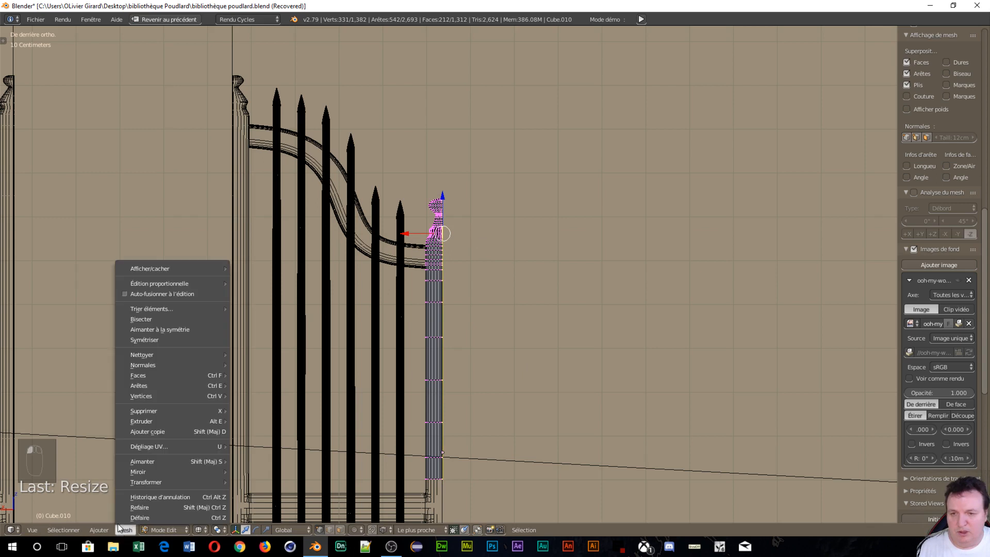
{"action": "mouse_move", "coordinate": [147, 464]}
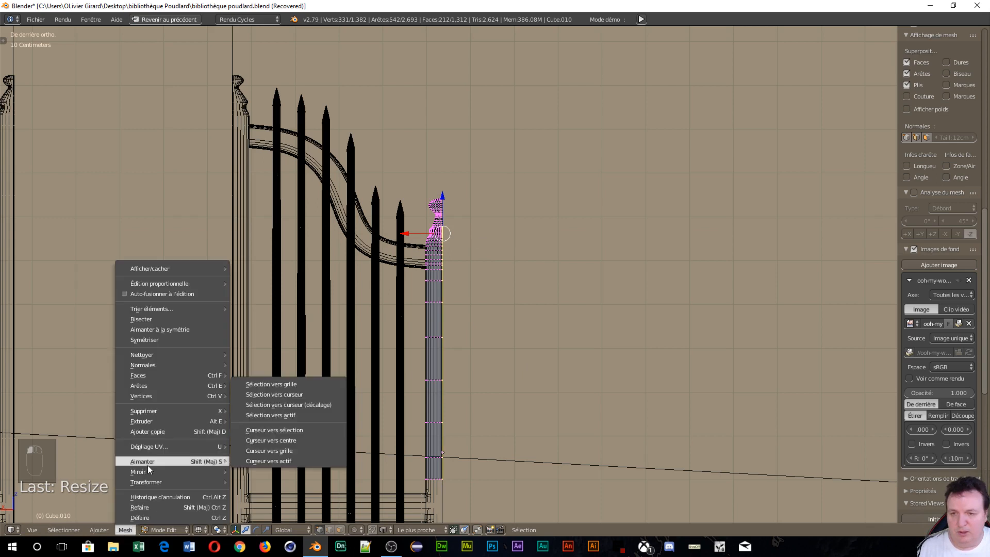
{"action": "left_click", "coordinate": [305, 429]}
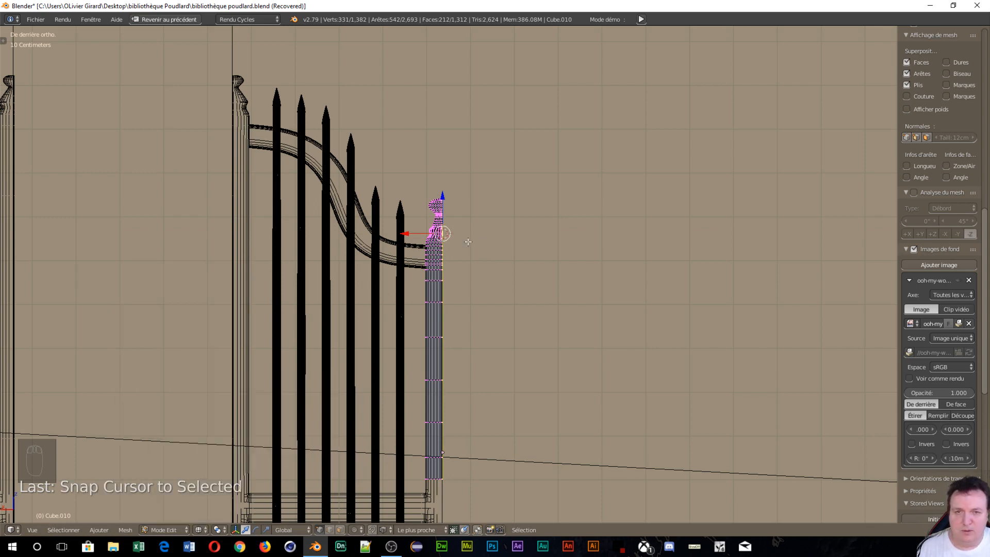
{"action": "scroll", "coordinate": [468, 241], "scroll_direction": "up", "scroll_amount": 4}
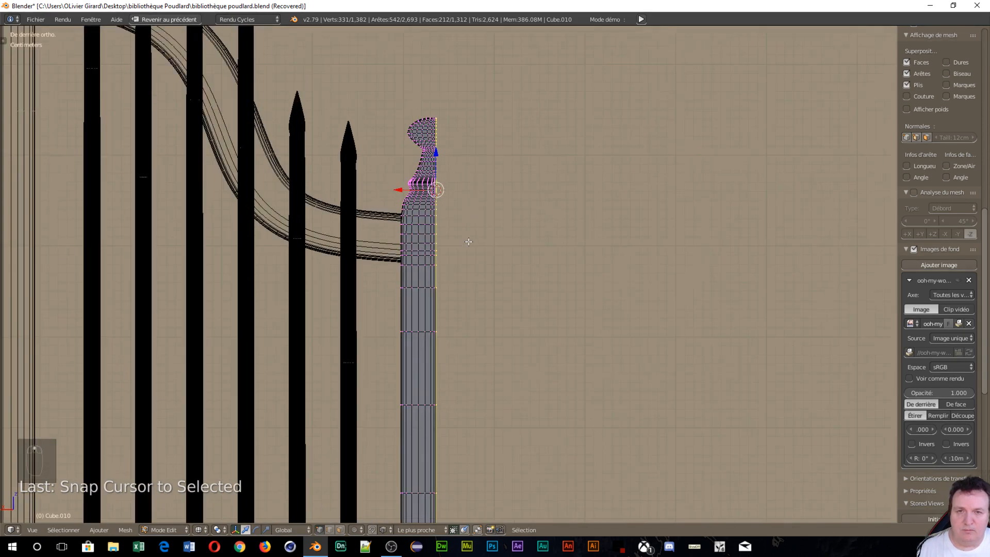
{"action": "scroll", "coordinate": [468, 241], "scroll_direction": "down", "scroll_amount": 4}
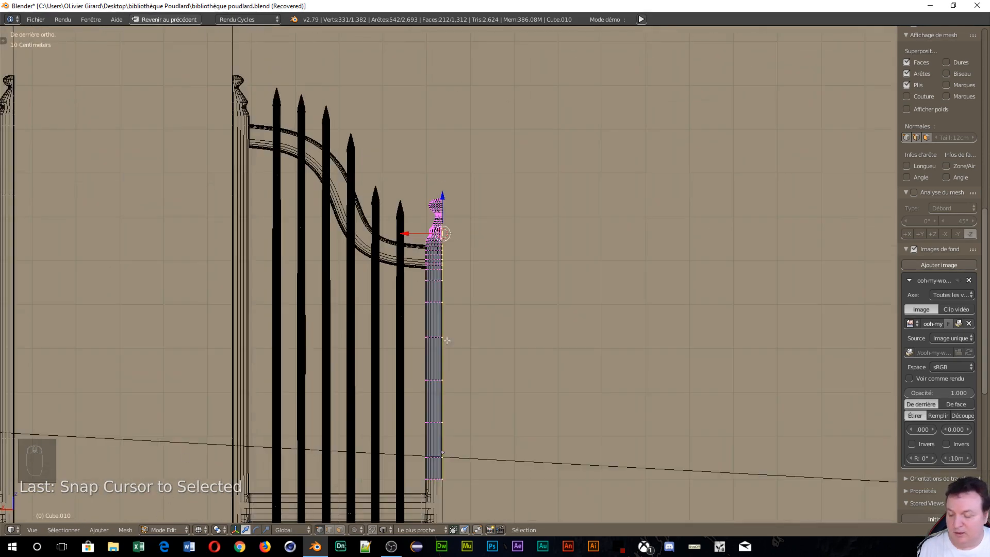
Return to Object Mode and set the post copy's origin to the 3D cursor.
{"action": "left_click", "coordinate": [168, 529]}
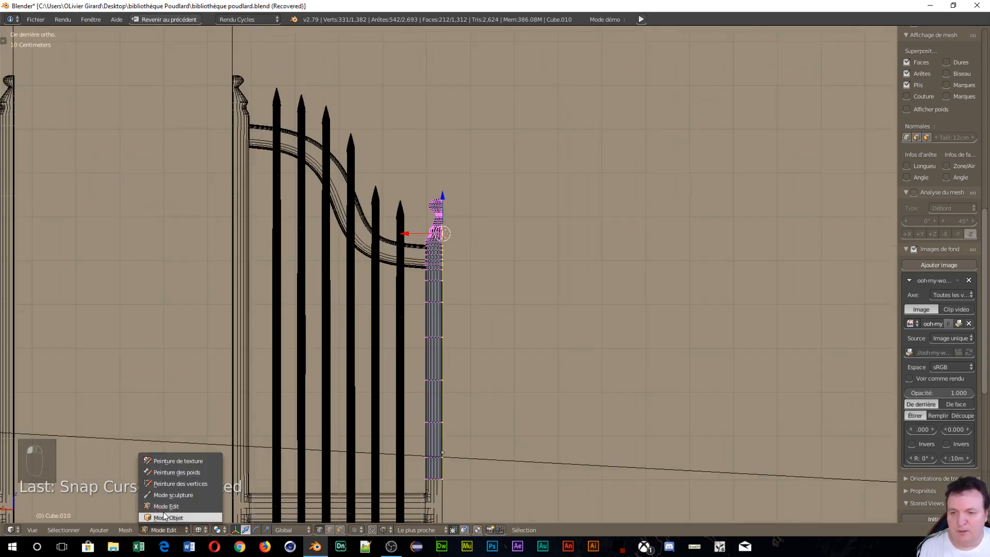
{"action": "left_click", "coordinate": [165, 516]}
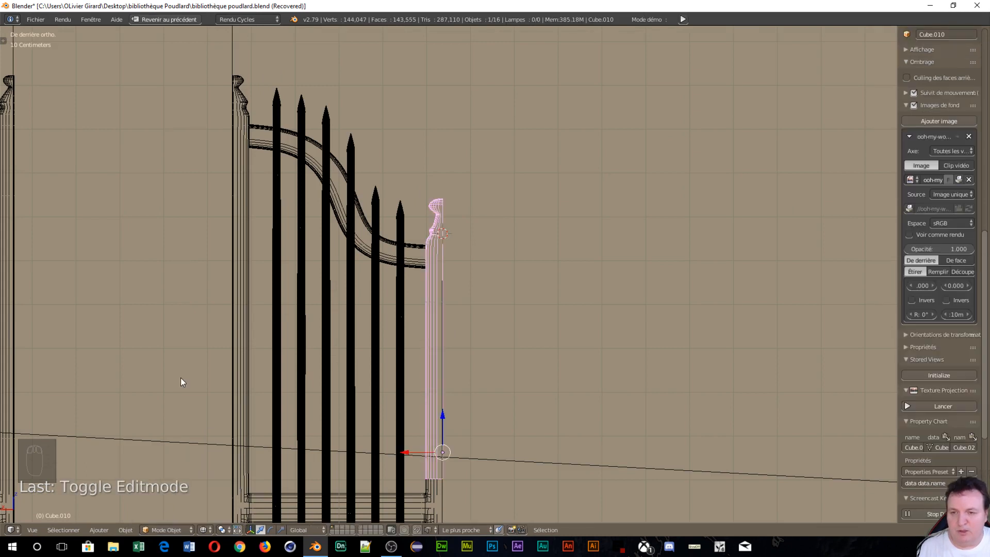
{"action": "key", "text": "Tab"}
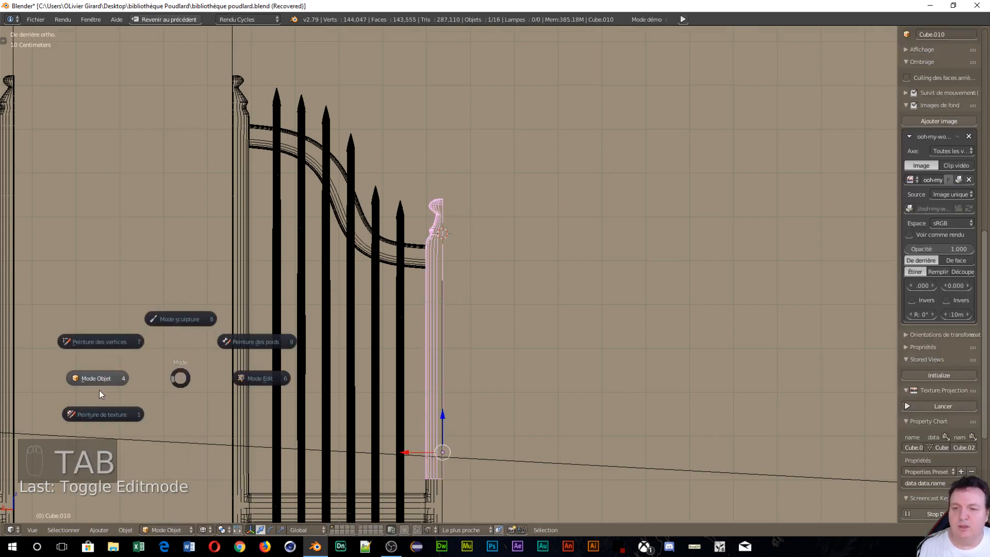
{"action": "left_click", "coordinate": [116, 386]}
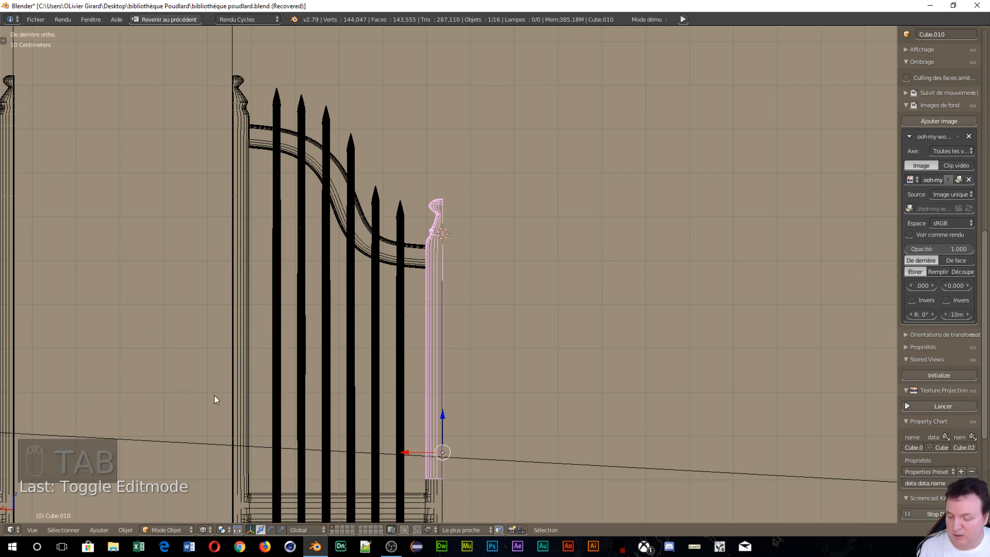
{"action": "left_click", "coordinate": [123, 530]}
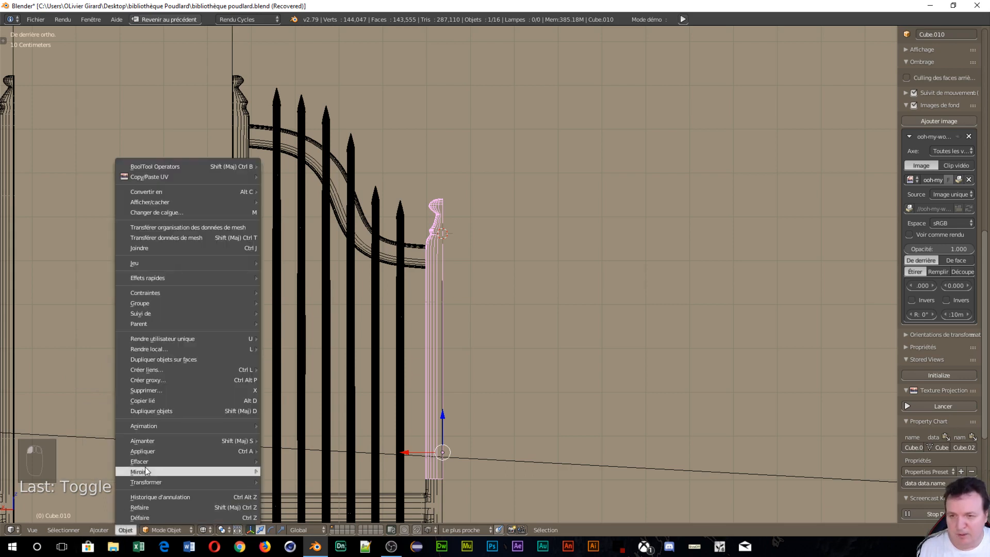
{"action": "key", "text": "Escape"}
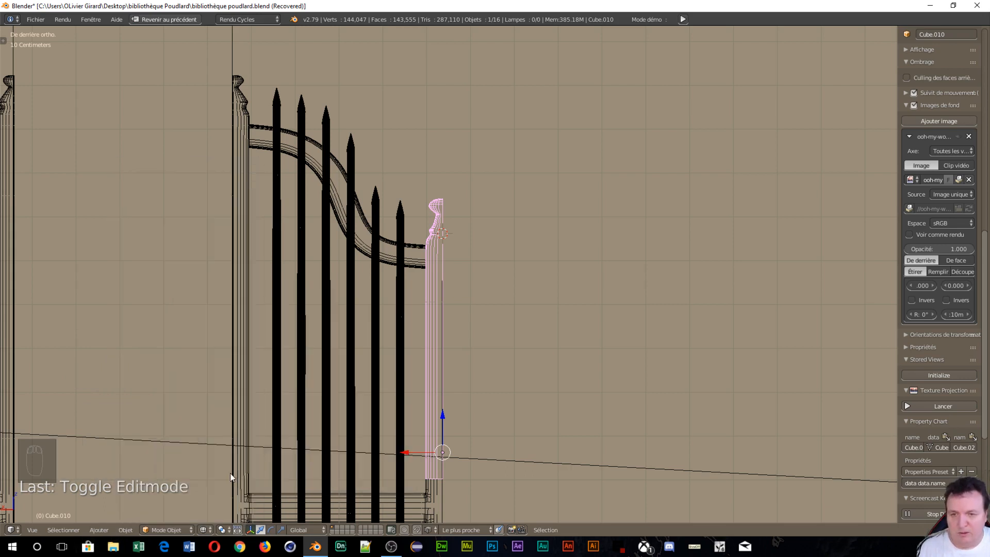
{"action": "left_click", "coordinate": [126, 530]}
{"action": "mouse_move", "coordinate": [149, 484]}
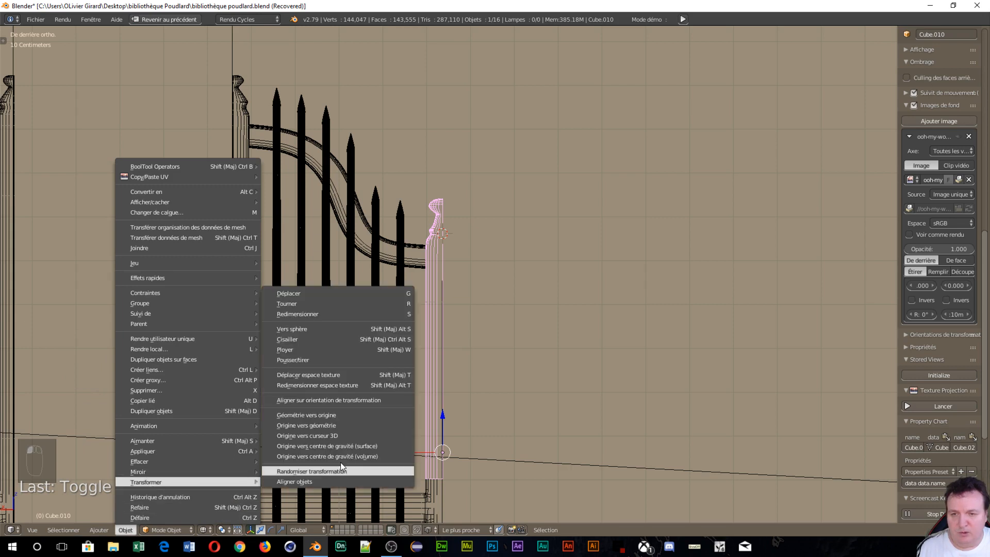
{"action": "left_click", "coordinate": [339, 436]}
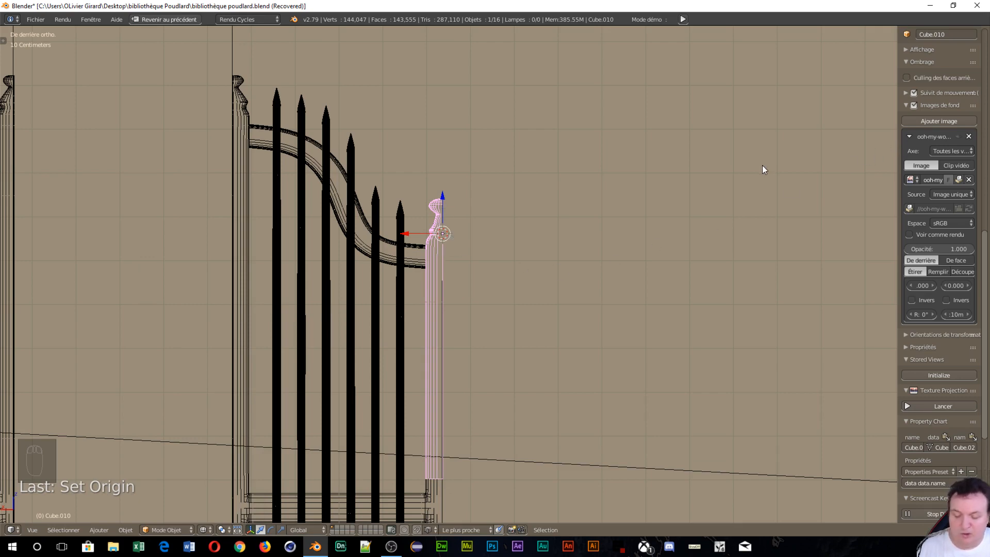
Restore the full screen layout and add a Mirror modifier to the post copy.
{"action": "key", "text": "shift+space"}
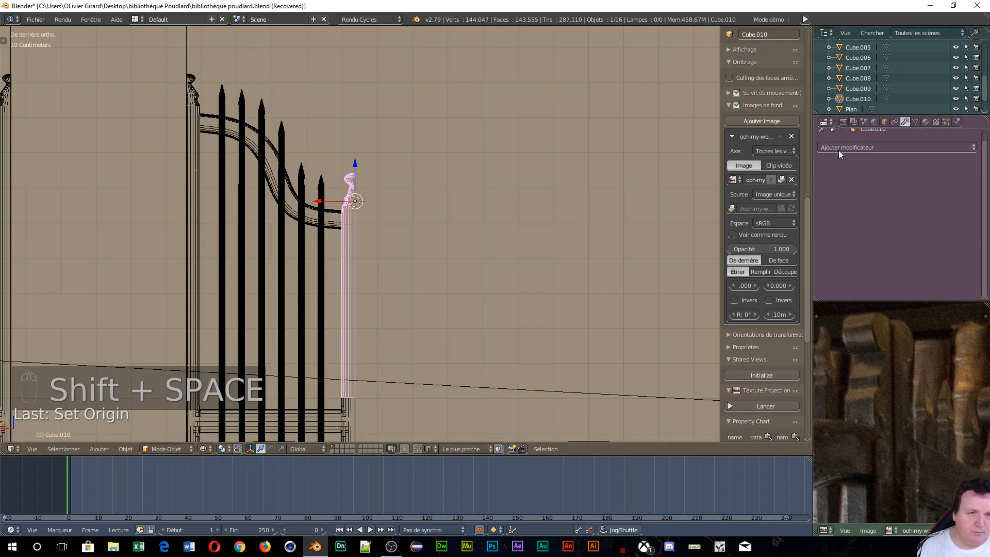
{"action": "scroll", "coordinate": [861, 175], "scroll_direction": "up", "scroll_amount": 1}
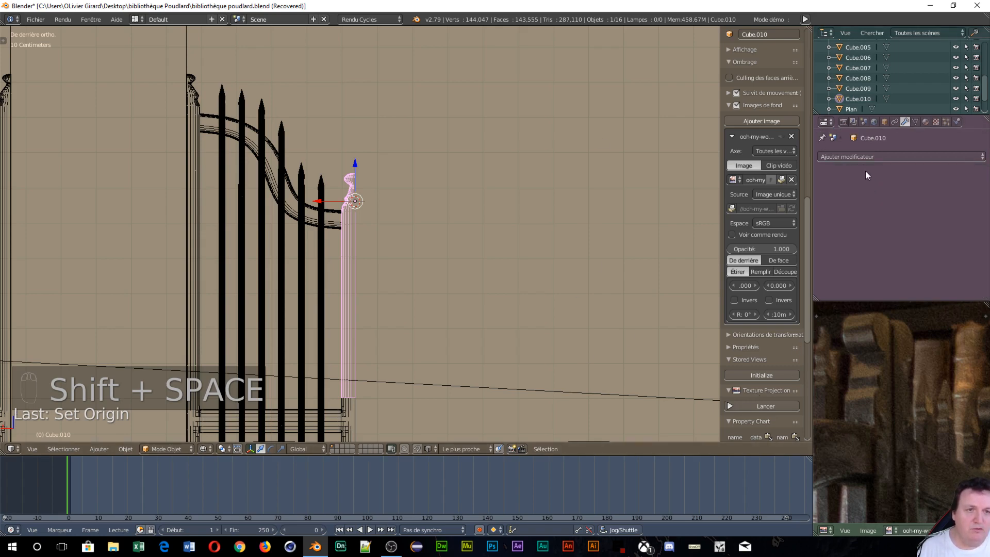
{"action": "left_click", "coordinate": [859, 157]}
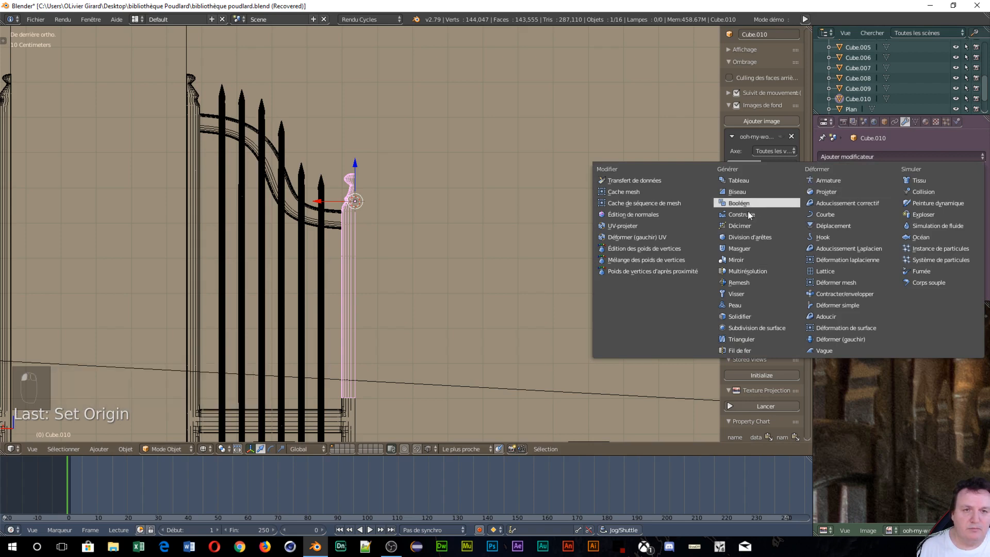
{"action": "left_click", "coordinate": [746, 259]}
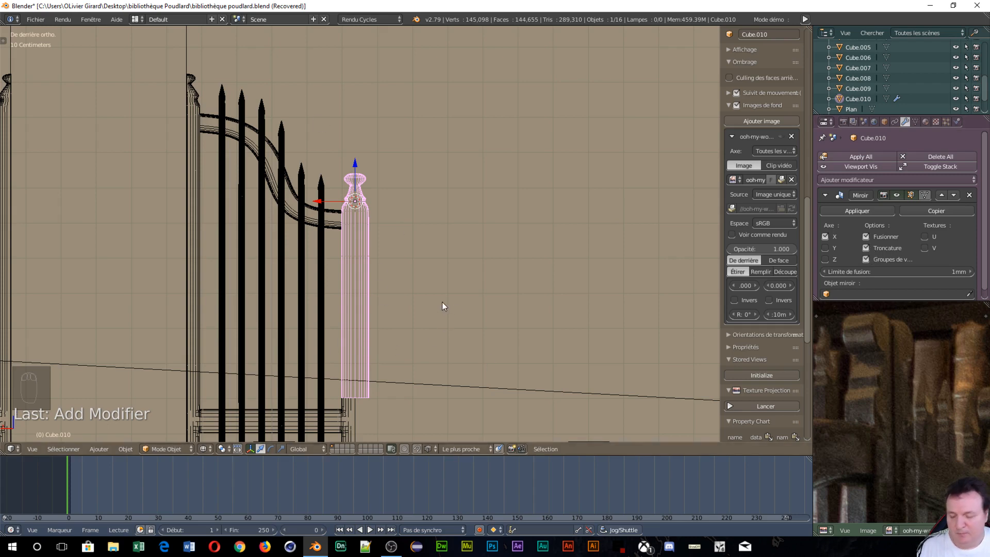
Open the mirrored post copy in Edit Mode and select the edge loop at its lower end.
{"action": "key", "text": "Tab"}
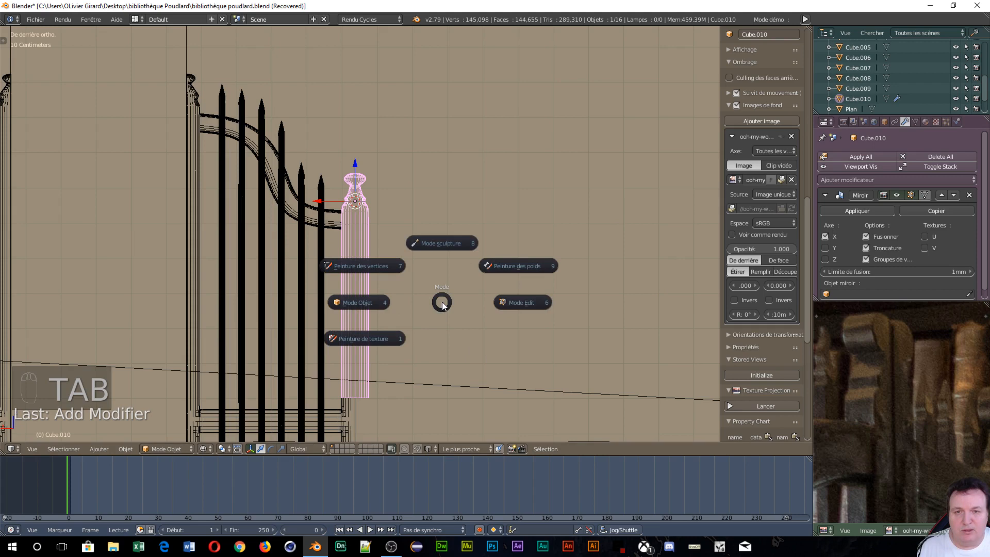
{"action": "left_click", "coordinate": [538, 305]}
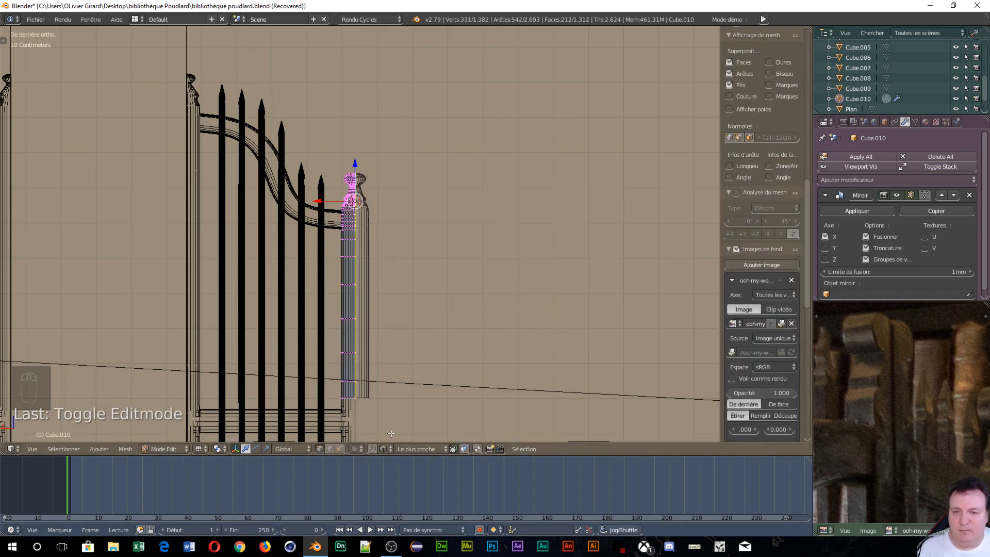
{"action": "middle_click_drag", "start_coordinate": [384, 429], "coordinate": [500, 364]}
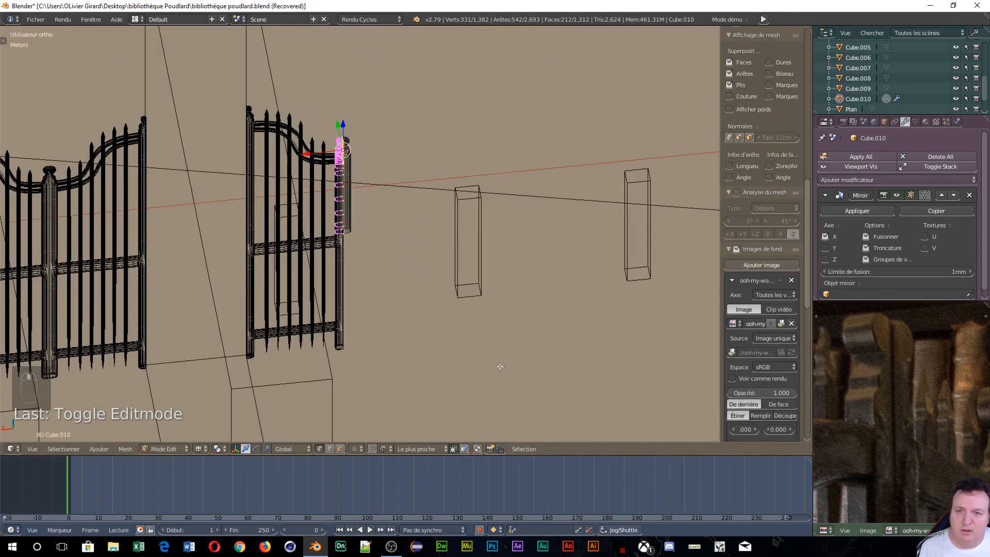
{"action": "scroll", "coordinate": [452, 314], "scroll_direction": "up", "scroll_amount": 5}
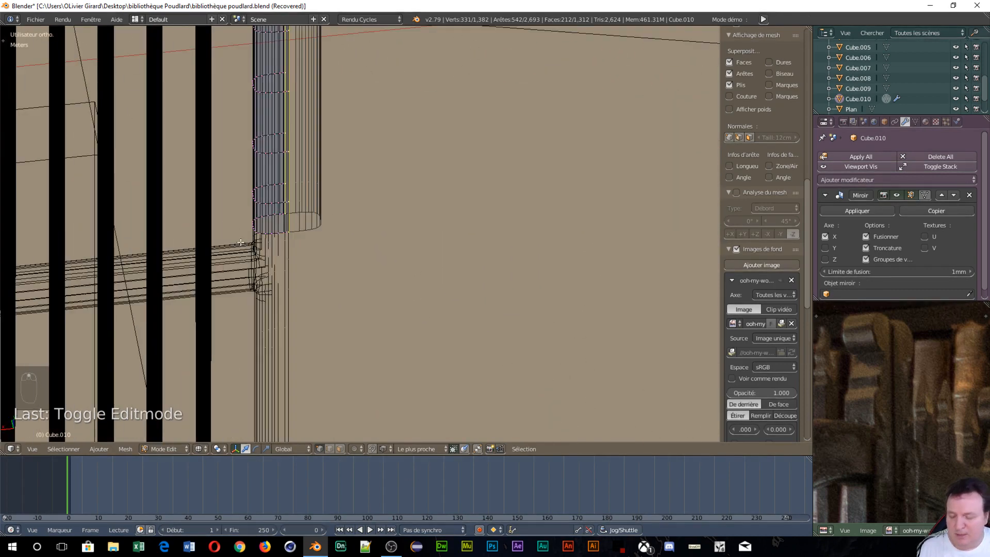
{"action": "right_click", "coordinate": [275, 233], "text": "alt"}
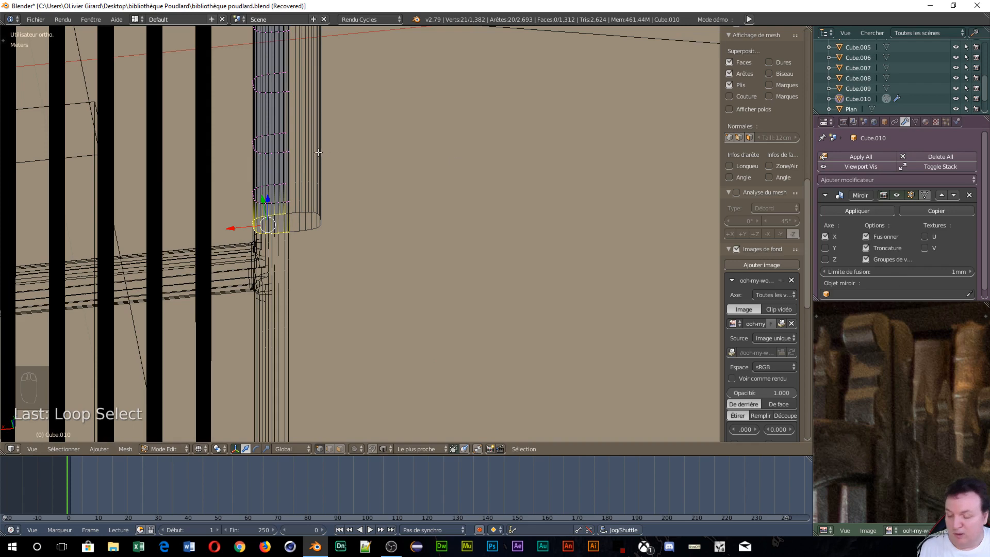
Return to Object Mode and apply the Mirror modifier on the post copy.
{"action": "key", "text": "Tab"}
{"action": "left_click", "coordinate": [230, 150]}
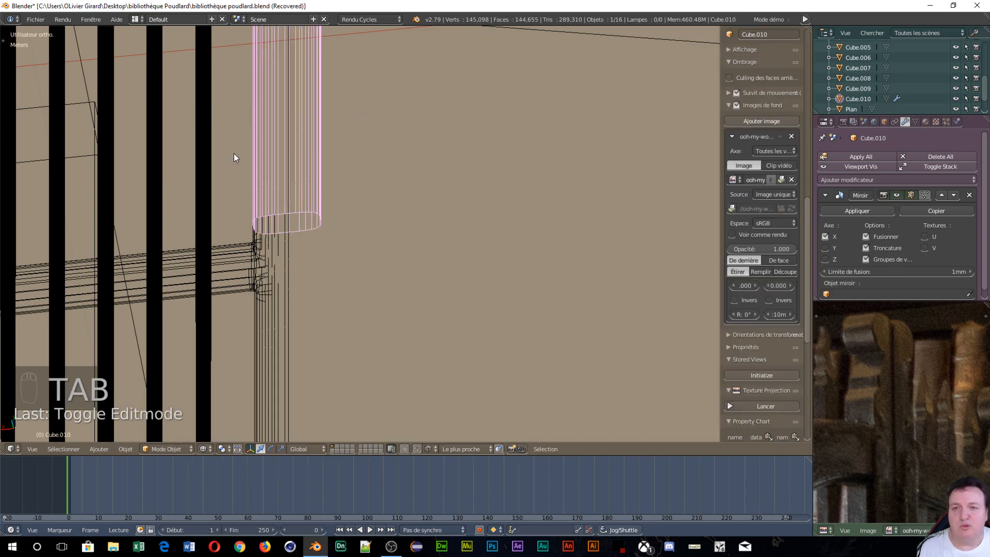
{"action": "left_click", "coordinate": [826, 209]}
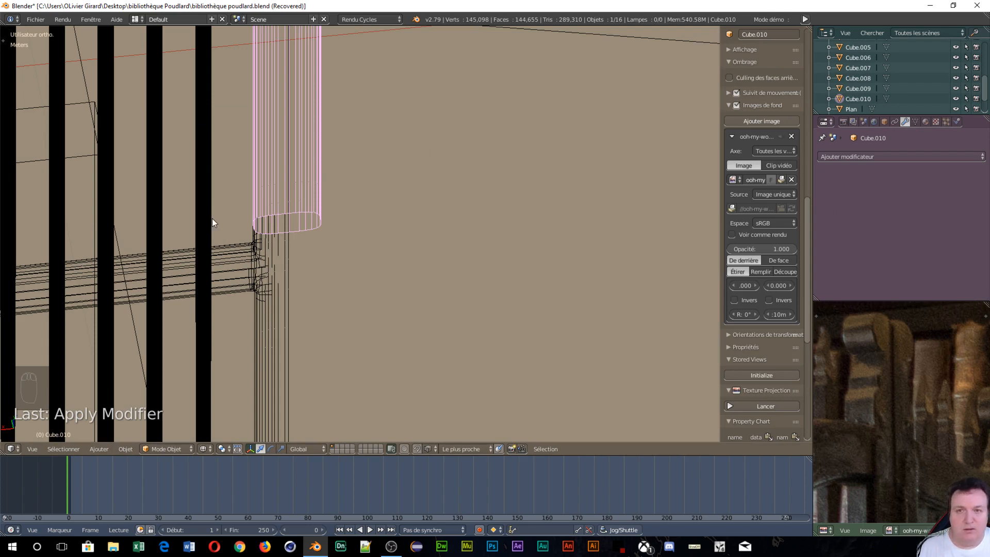
Select the whole mesh of the mirrored post in Edit Mode and remove its duplicate vertices.
{"action": "key", "text": "Tab"}
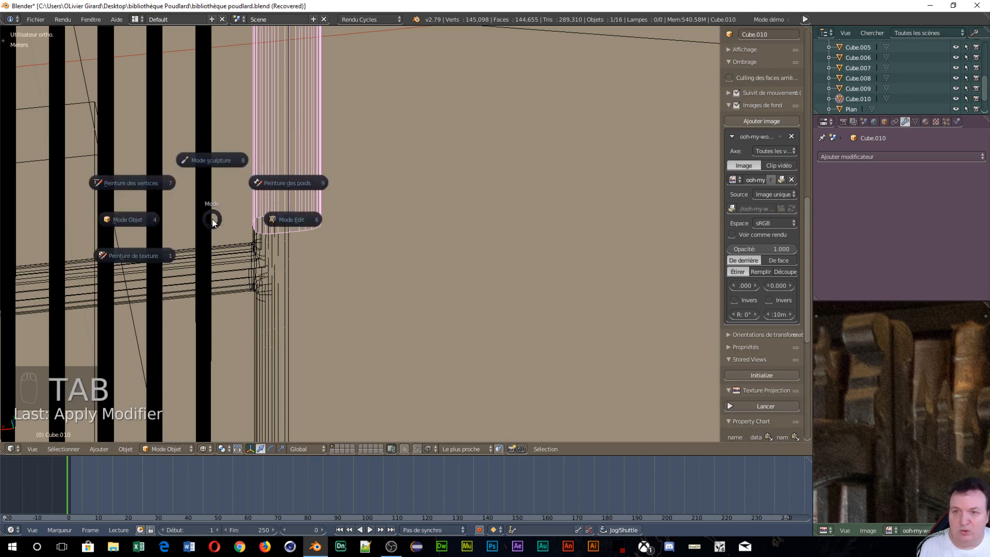
{"action": "left_click", "coordinate": [284, 217]}
{"action": "key", "text": "a"}
{"action": "key", "text": "a"}
{"action": "key", "text": "a"}
{"action": "key", "text": "a"}
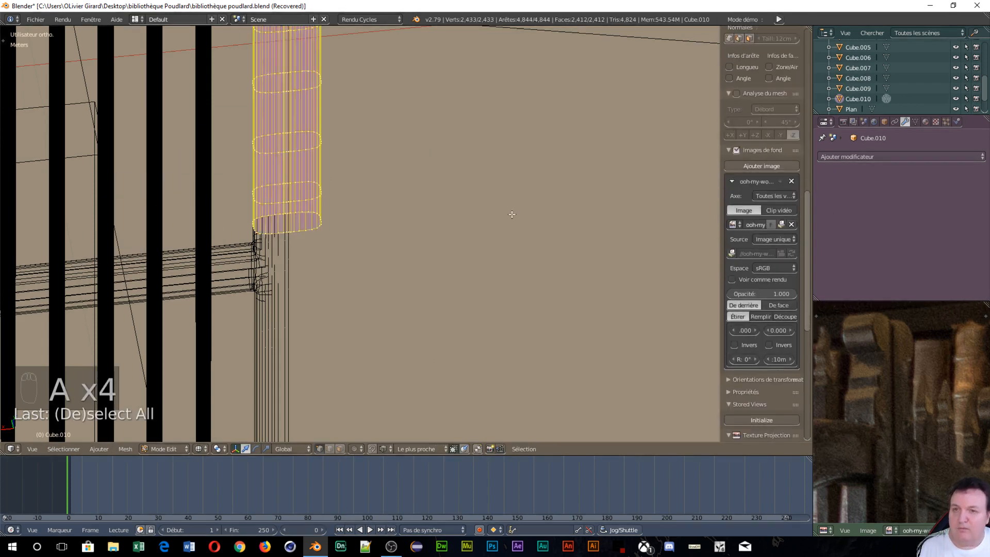
{"action": "key", "text": "t"}
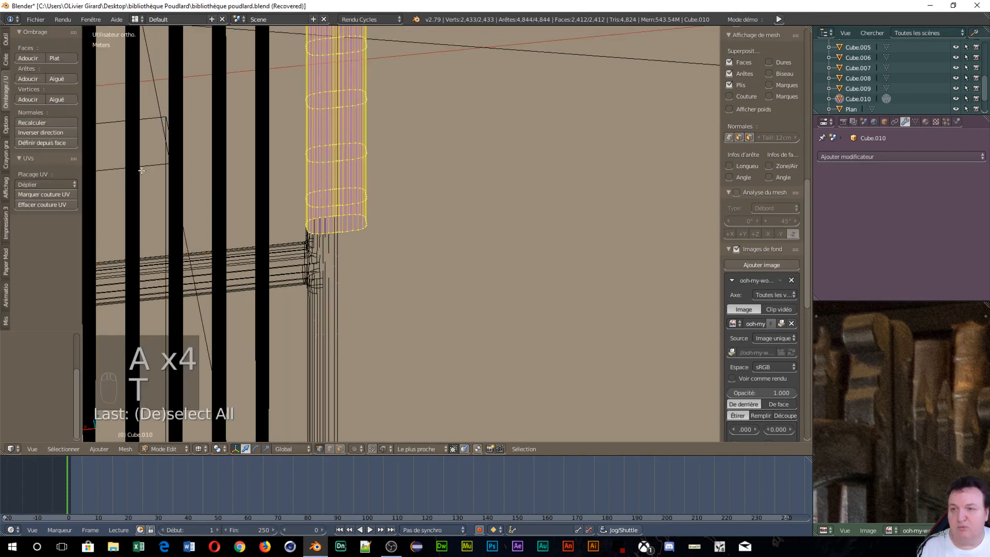
{"action": "left_click", "coordinate": [5, 39]}
{"action": "scroll", "coordinate": [52, 168], "scroll_direction": "down", "scroll_amount": 6}
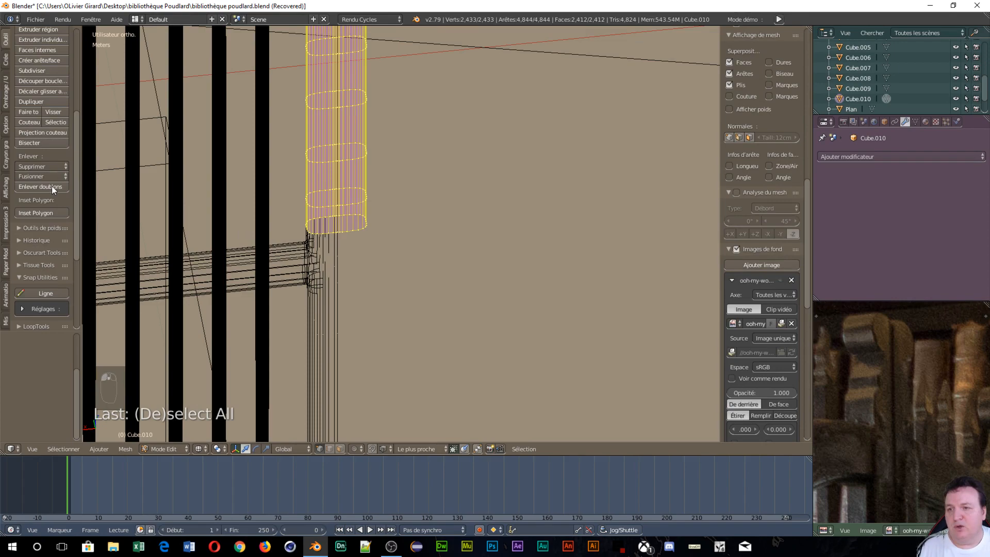
{"action": "left_click", "coordinate": [51, 186]}
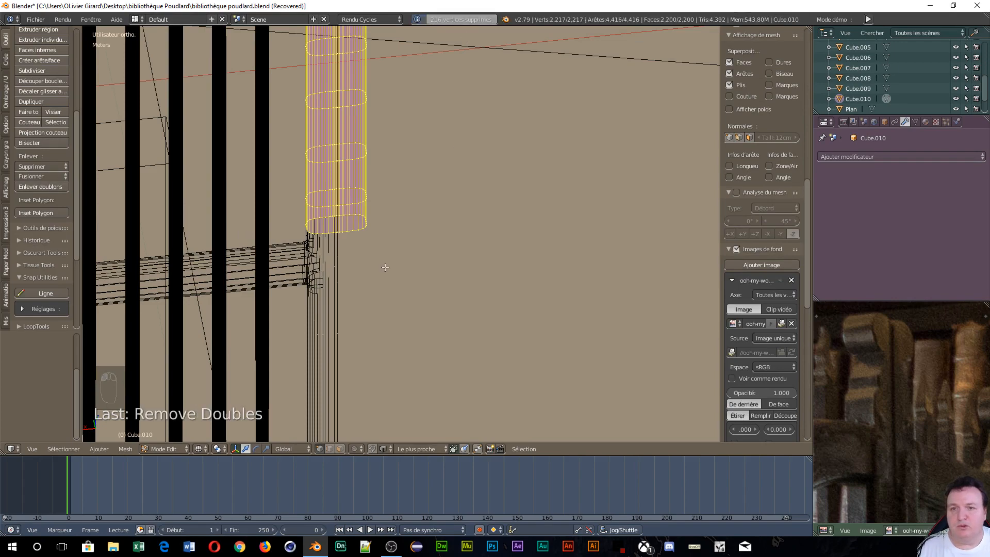
Select the open edge loop at the mirrored post's lower end and fill it with a face, keeping that face selected.
{"action": "scroll", "coordinate": [384, 265], "scroll_direction": "down", "scroll_amount": 6}
{"action": "scroll", "coordinate": [383, 263], "scroll_direction": "up", "scroll_amount": 6}
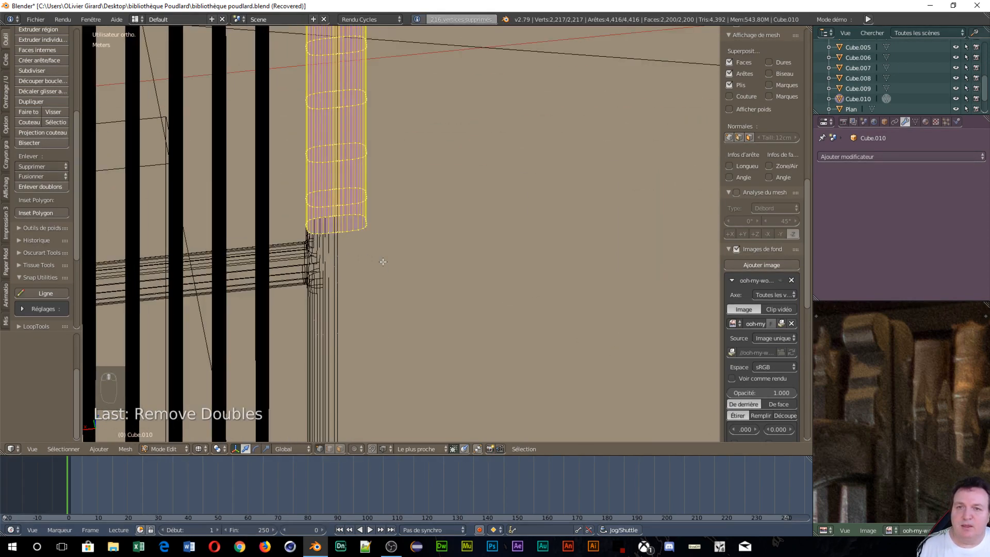
{"action": "scroll", "coordinate": [383, 262], "scroll_direction": "down", "scroll_amount": 4}
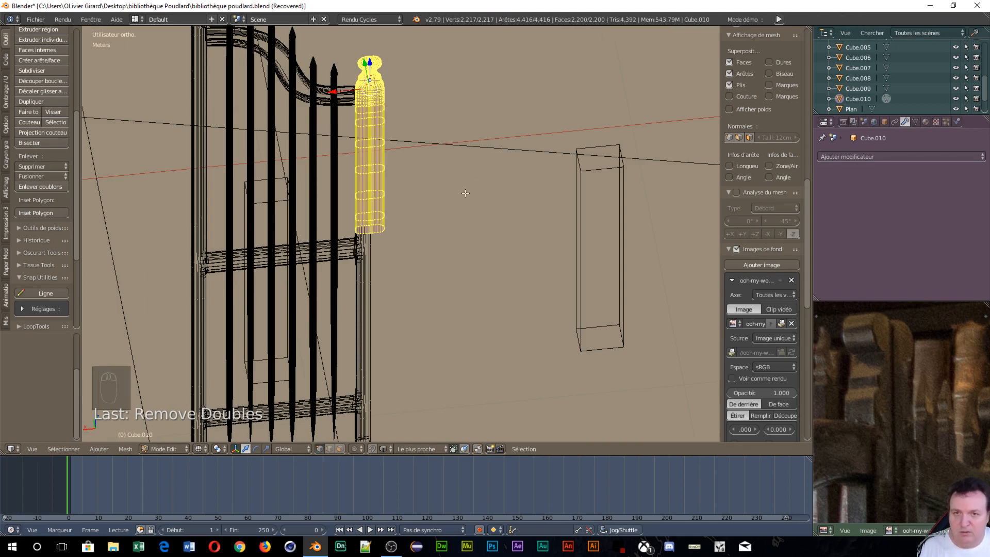
{"action": "scroll", "coordinate": [466, 193], "scroll_direction": "up", "scroll_amount": 4}
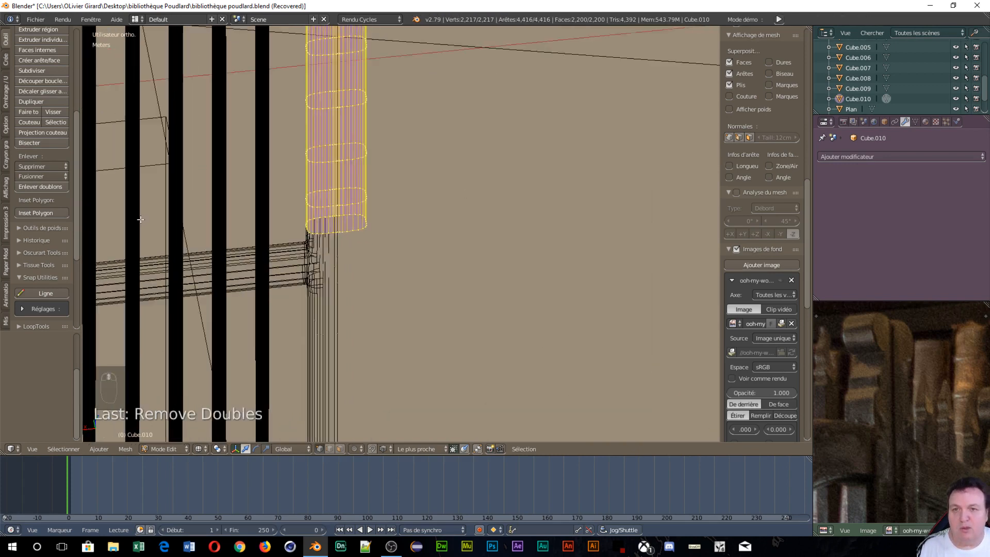
{"action": "scroll", "coordinate": [328, 257], "scroll_direction": "down", "scroll_amount": 2}
{"action": "scroll", "coordinate": [337, 256], "scroll_direction": "up", "scroll_amount": 5}
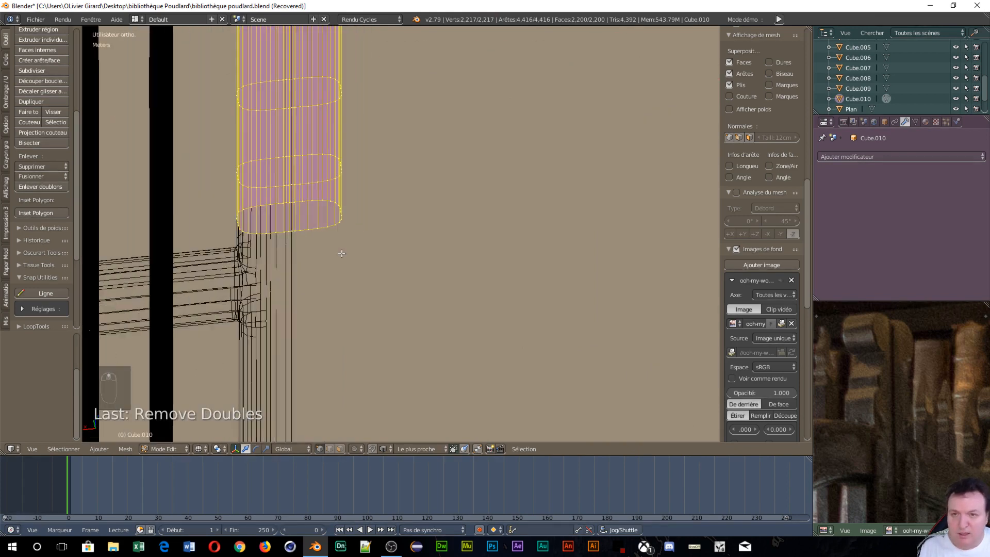
{"action": "right_click", "coordinate": [310, 228], "text": "alt"}
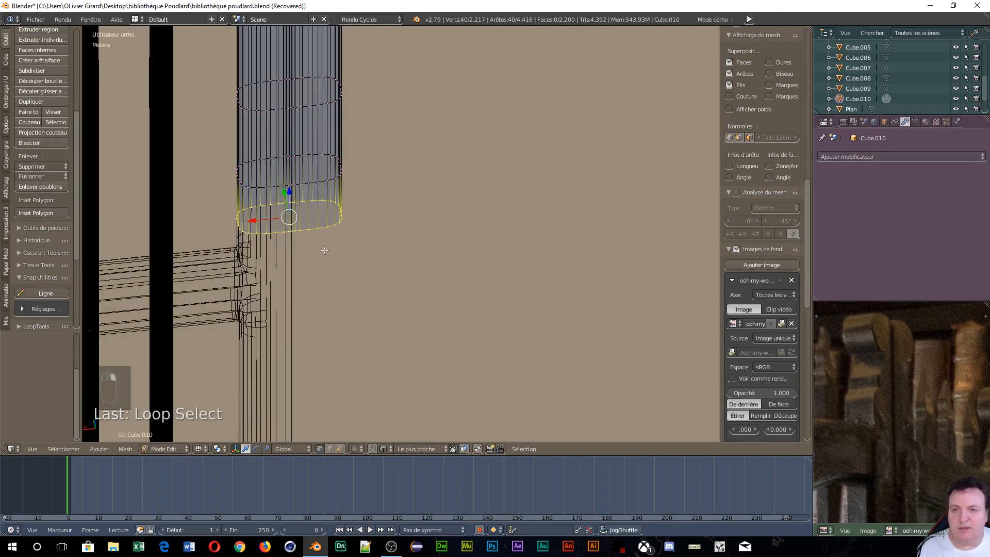
{"action": "scroll", "coordinate": [325, 251], "scroll_direction": "down", "scroll_amount": 8}
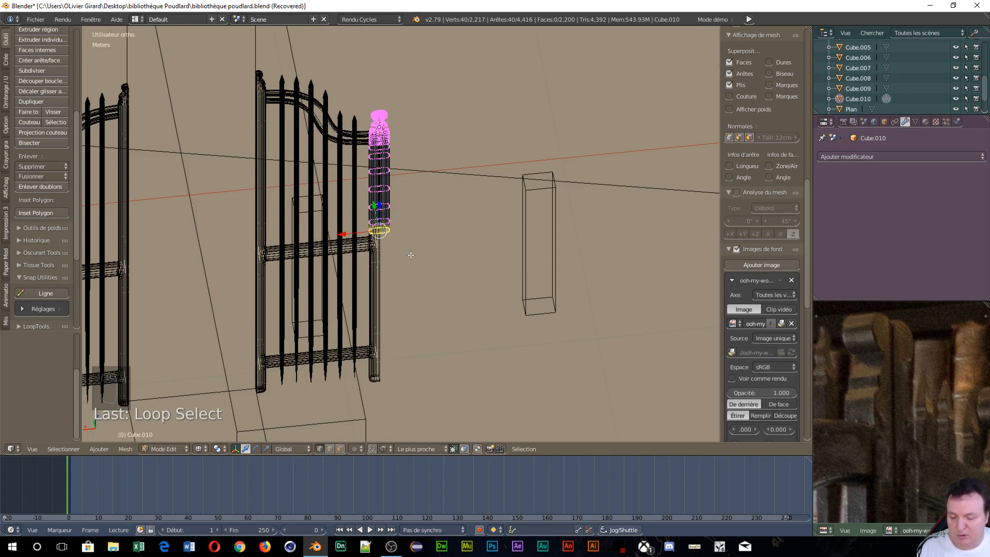
{"action": "key", "text": "f"}
{"action": "right_click", "coordinate": [402, 242]}
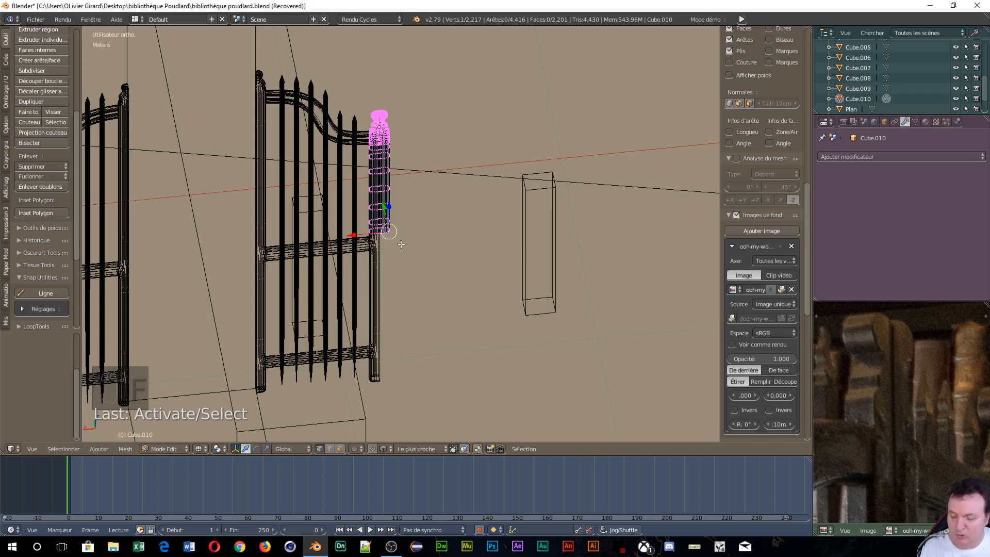
{"action": "key", "text": "ctrl+z"}
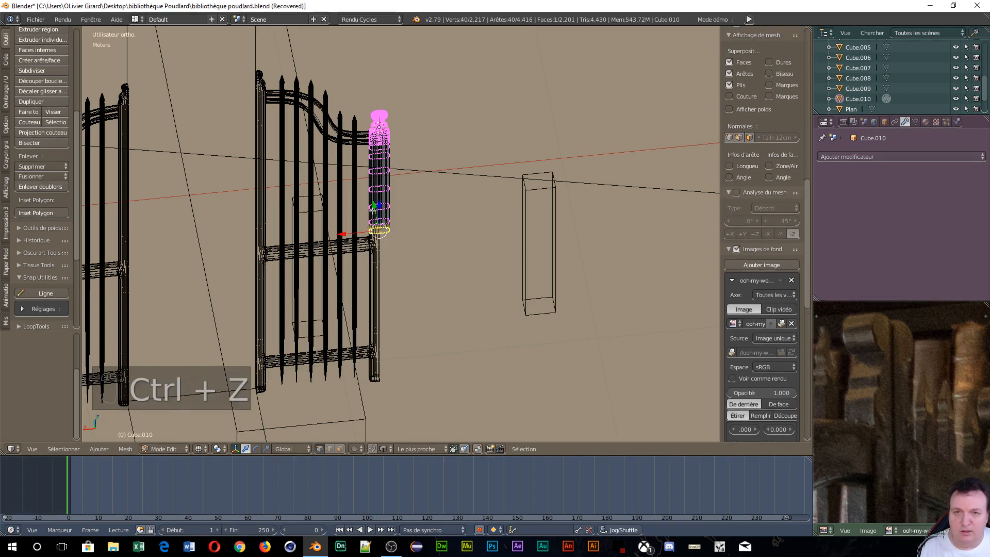
Move the post's lower end face down about 80 cm along Z to the gate's foot and return to Object Mode.
{"action": "key", "text": "e"}
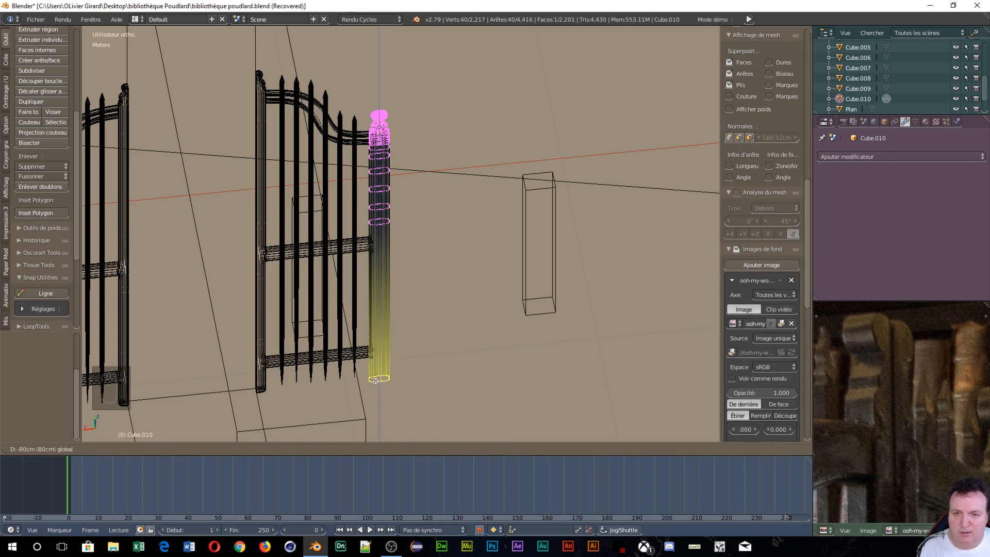
{"action": "left_click", "coordinate": [375, 380]}
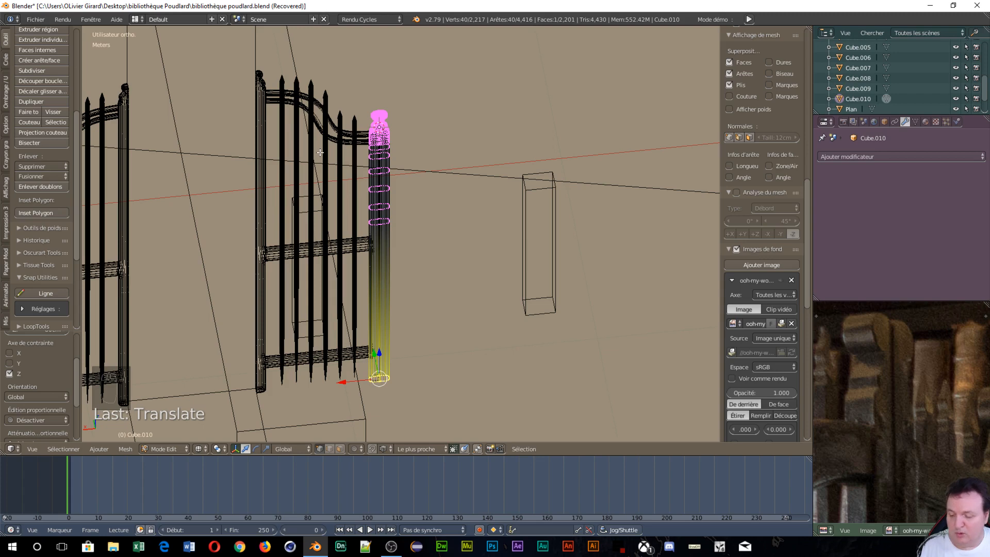
{"action": "key", "text": "Tab"}
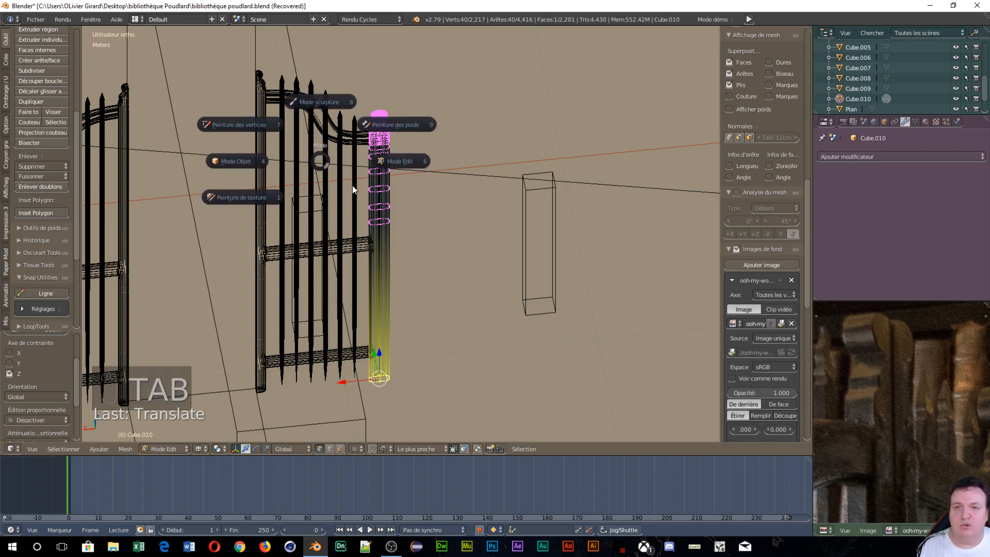
{"action": "left_click", "coordinate": [215, 162]}
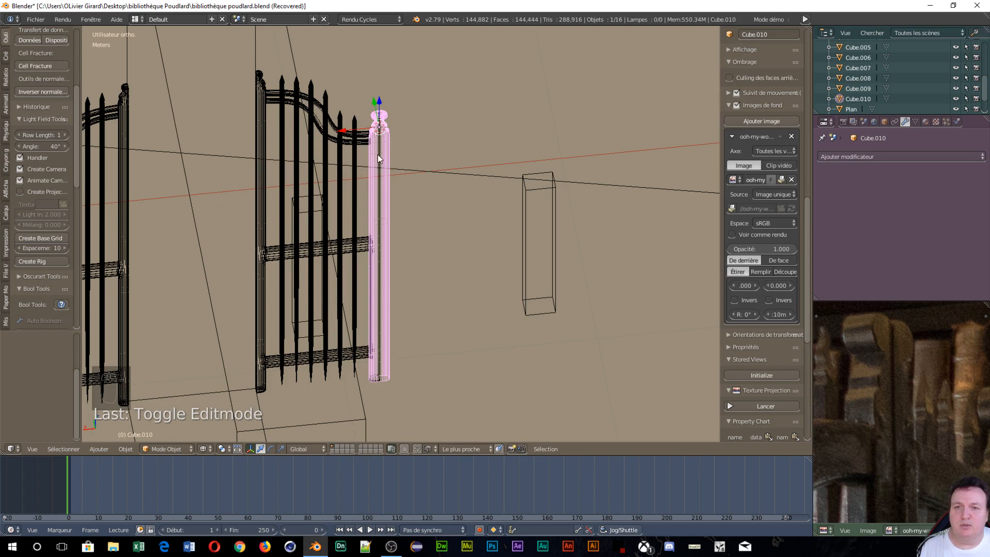
Join the post with the adjoining gate section and remove duplicate vertices from the whole combined mesh in Edit Mode.
{"action": "right_click", "coordinate": [363, 190], "text": "shift"}
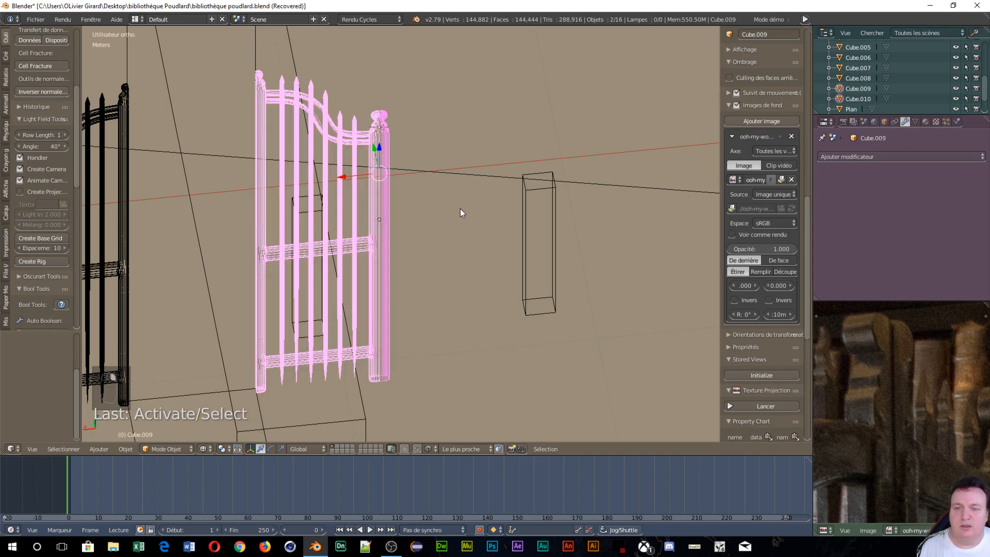
{"action": "key", "text": "ctrl+j"}
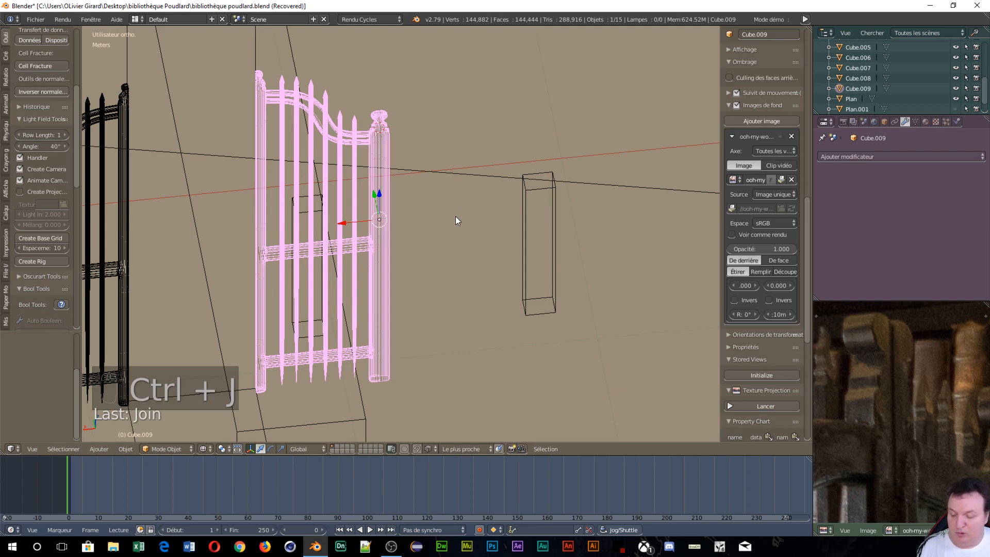
{"action": "key", "text": "Tab"}
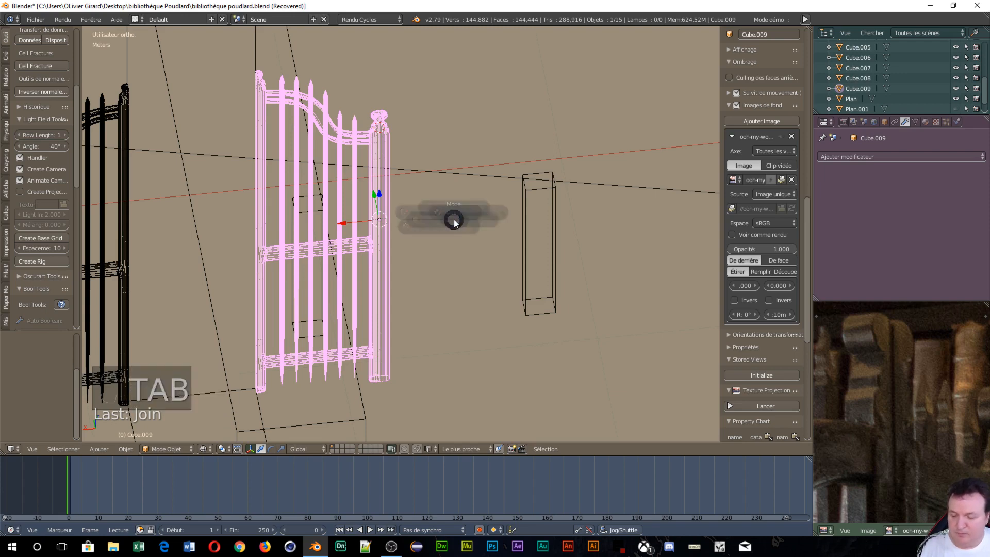
{"action": "left_click", "coordinate": [526, 221]}
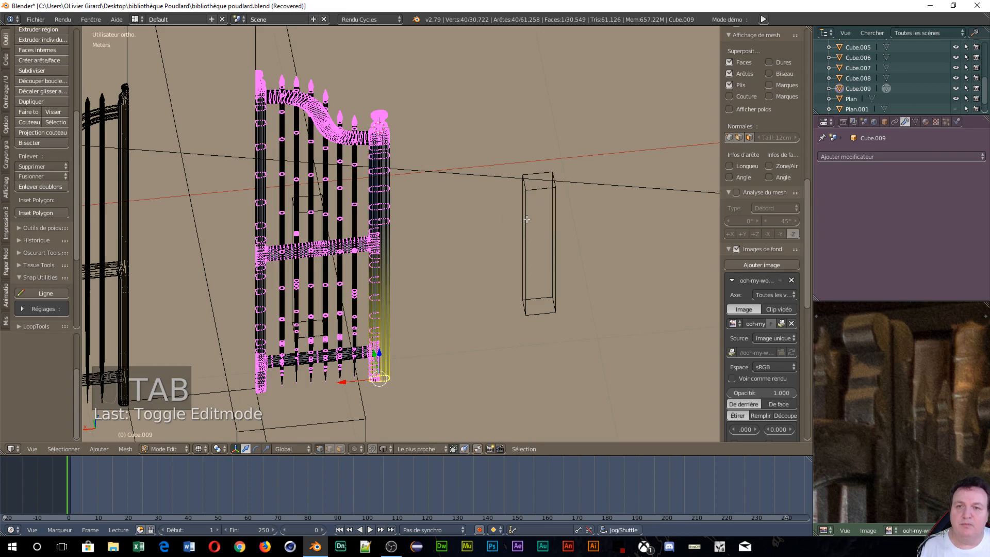
{"action": "key", "text": "a"}
{"action": "key", "text": "a"}
{"action": "key", "text": "a"}
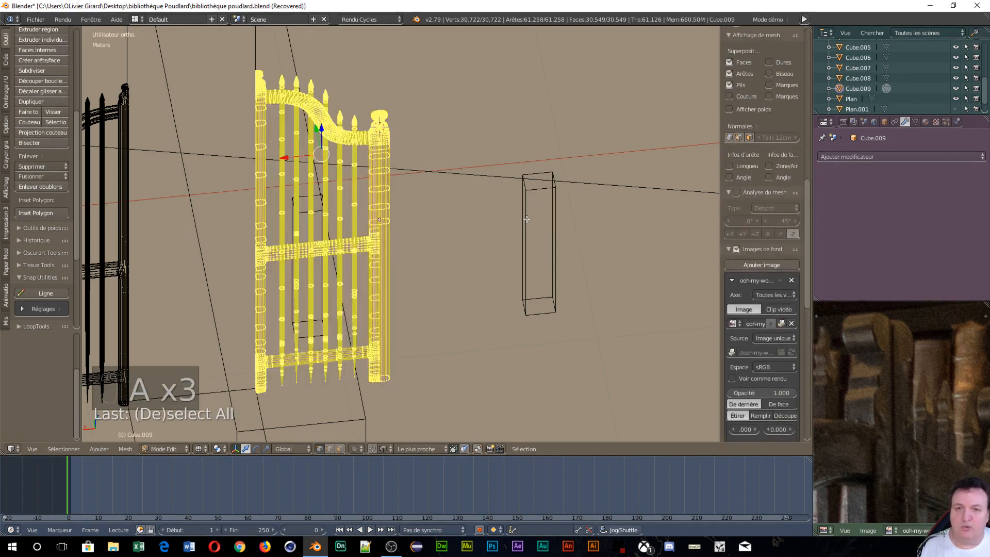
{"action": "left_click", "coordinate": [27, 186]}
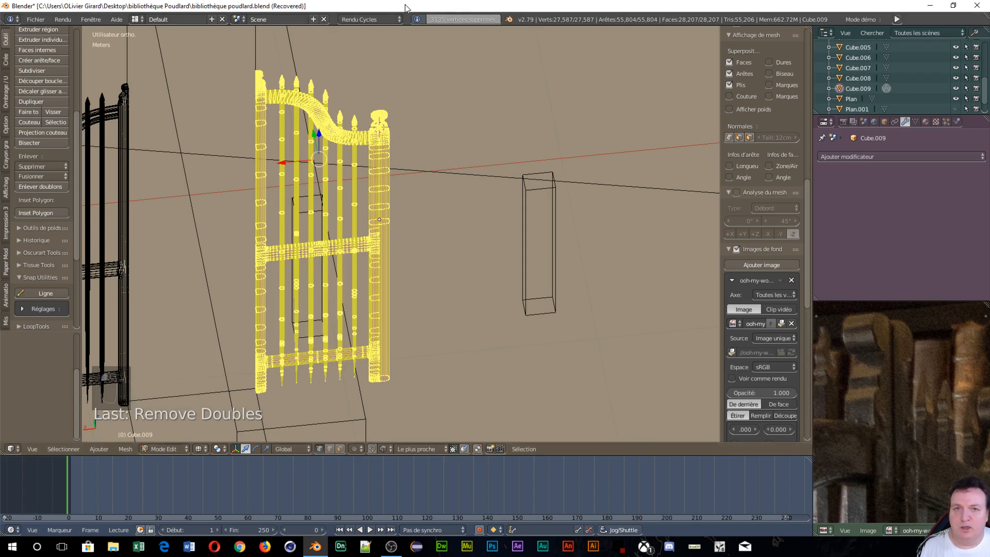
Show the background reference image in the camera view and compare the new gate section with it.
{"action": "scroll", "coordinate": [406, 224], "scroll_direction": "up", "scroll_amount": 5}
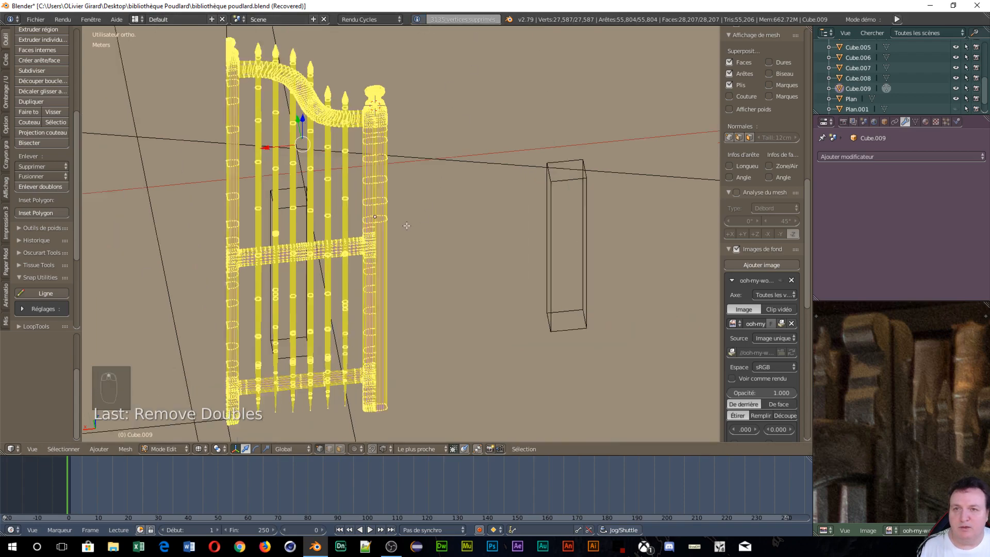
{"action": "middle_click_drag", "start_coordinate": [406, 224], "coordinate": [427, 327]}
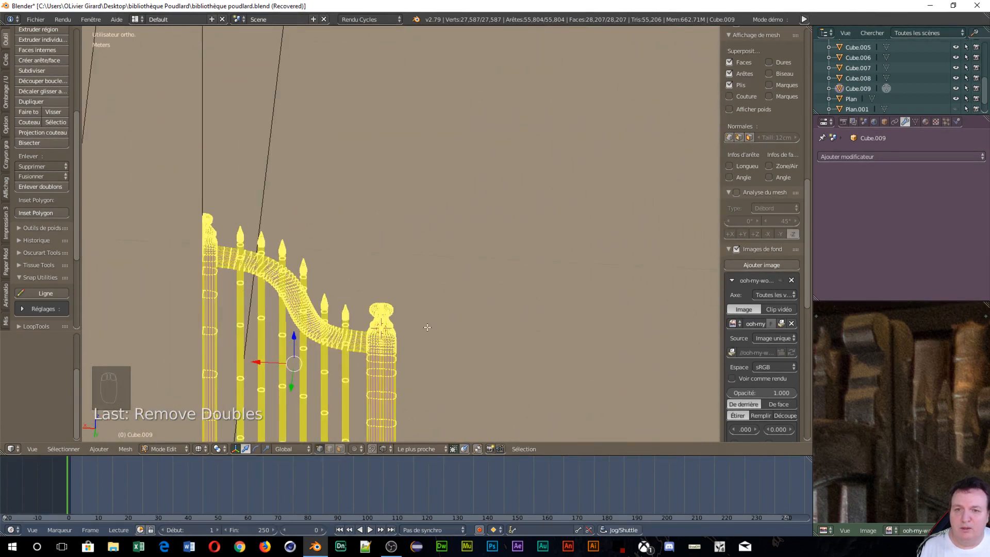
{"action": "scroll", "coordinate": [448, 316], "scroll_direction": "down", "scroll_amount": 3}
{"action": "scroll", "coordinate": [449, 316], "scroll_direction": "up", "scroll_amount": 1}
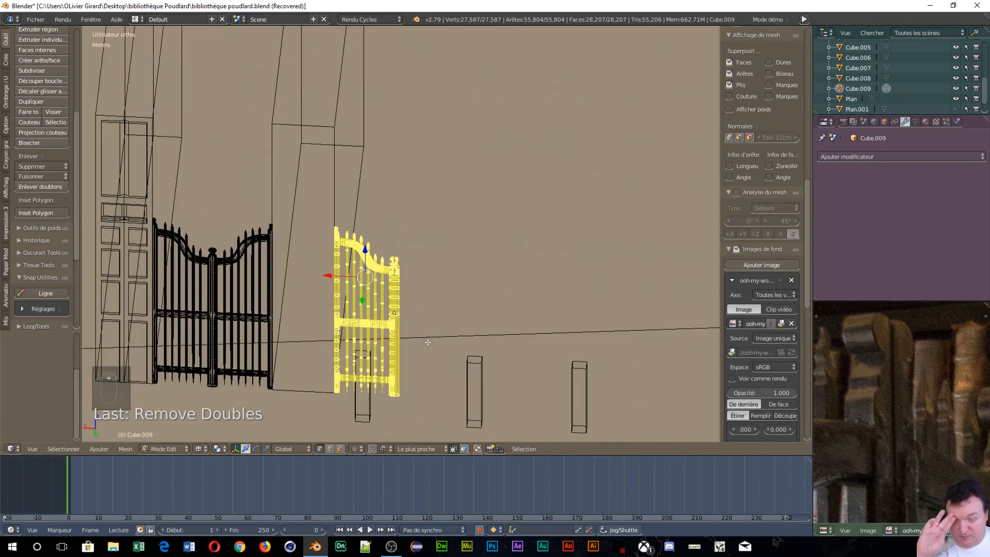
{"action": "key", "text": "KP_0"}
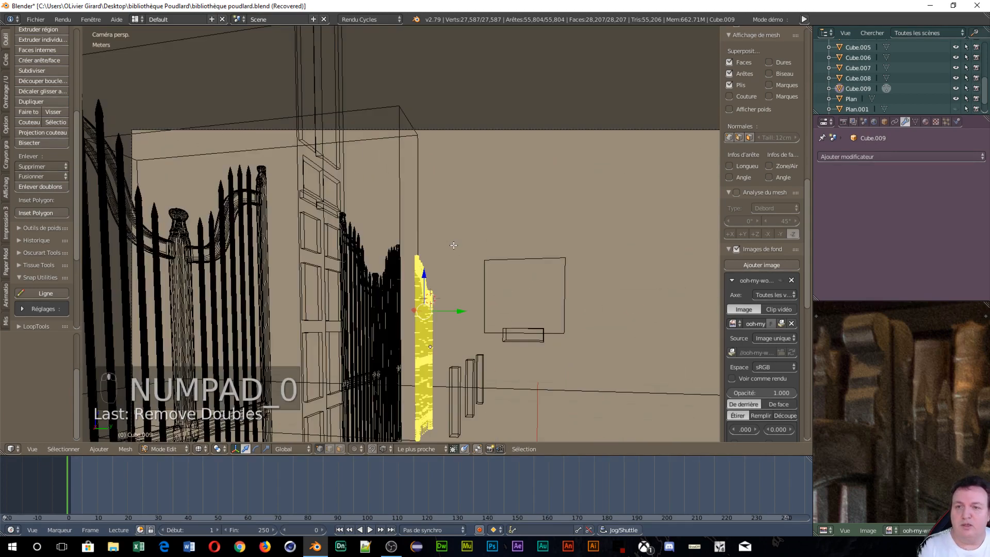
{"action": "scroll", "coordinate": [467, 287], "scroll_direction": "down", "scroll_amount": 3}
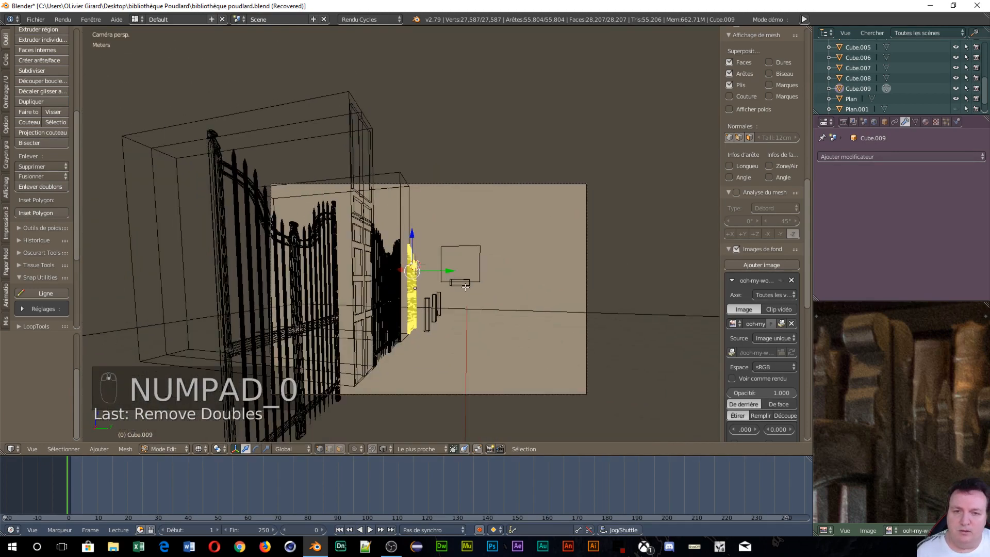
{"action": "scroll", "coordinate": [463, 287], "scroll_direction": "down", "scroll_amount": 2}
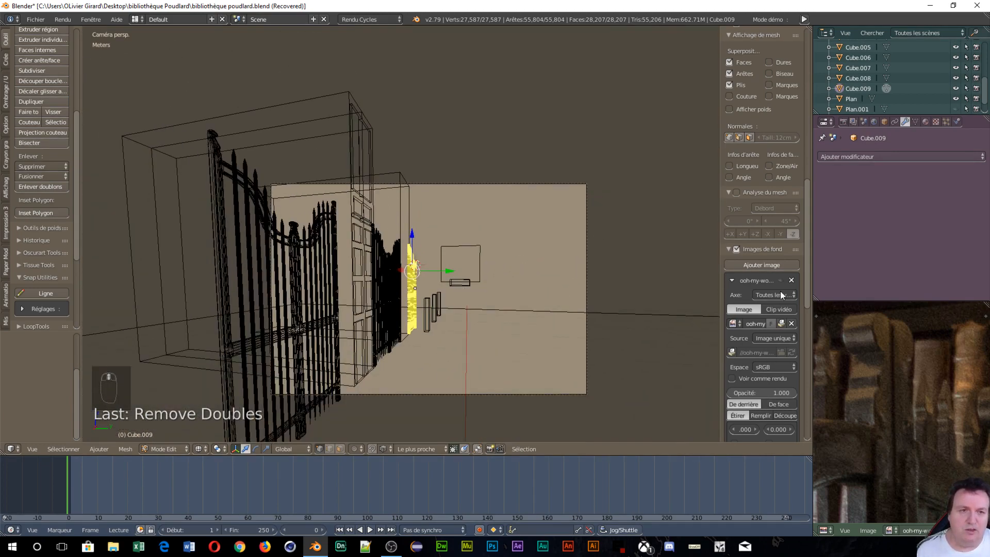
{"action": "left_click", "coordinate": [781, 281]}
{"action": "scroll", "coordinate": [487, 356], "scroll_direction": "up", "scroll_amount": 5}
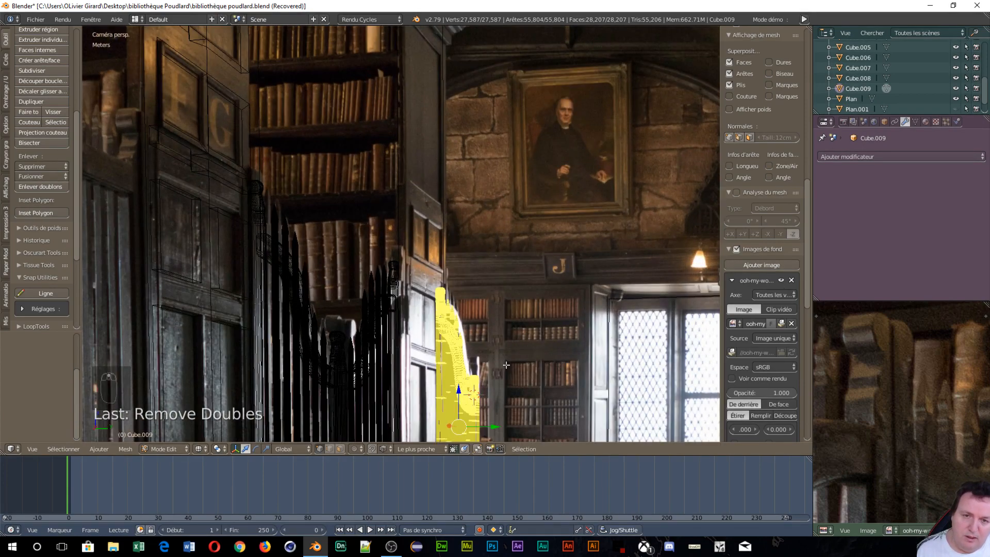
{"action": "scroll", "coordinate": [463, 399], "scroll_direction": "down", "scroll_amount": 4}
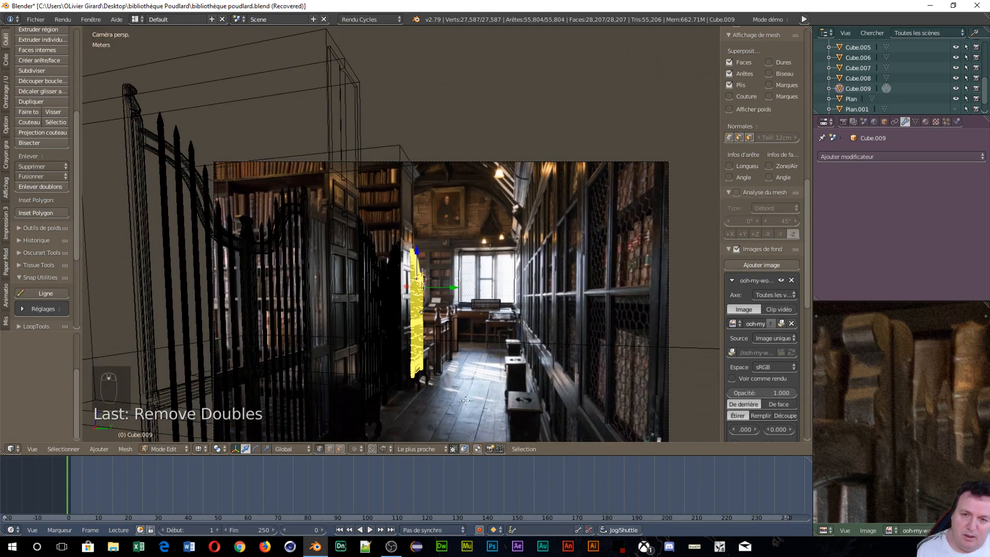
{"action": "scroll", "coordinate": [463, 399], "scroll_direction": "up", "scroll_amount": 4}
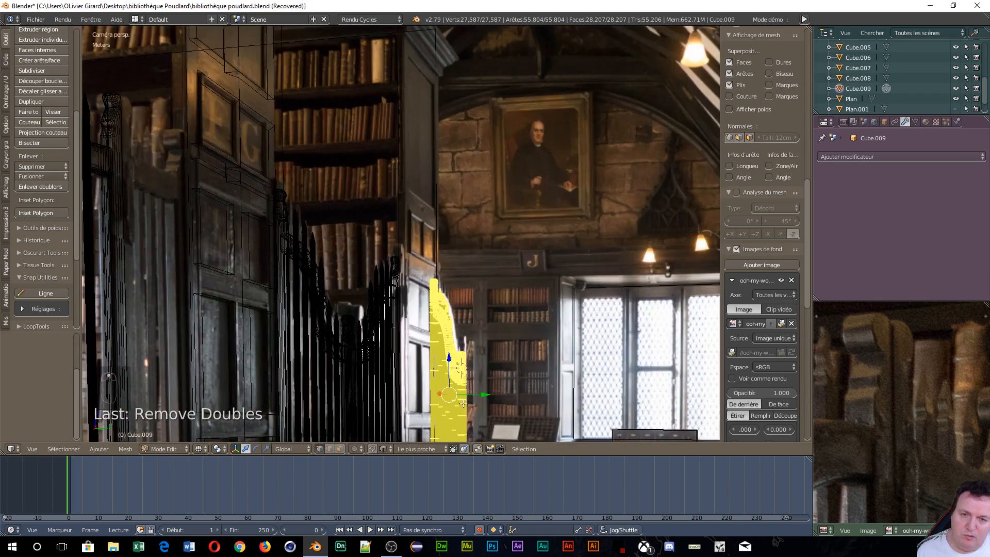
{"action": "scroll", "coordinate": [463, 403], "scroll_direction": "down", "scroll_amount": 3}
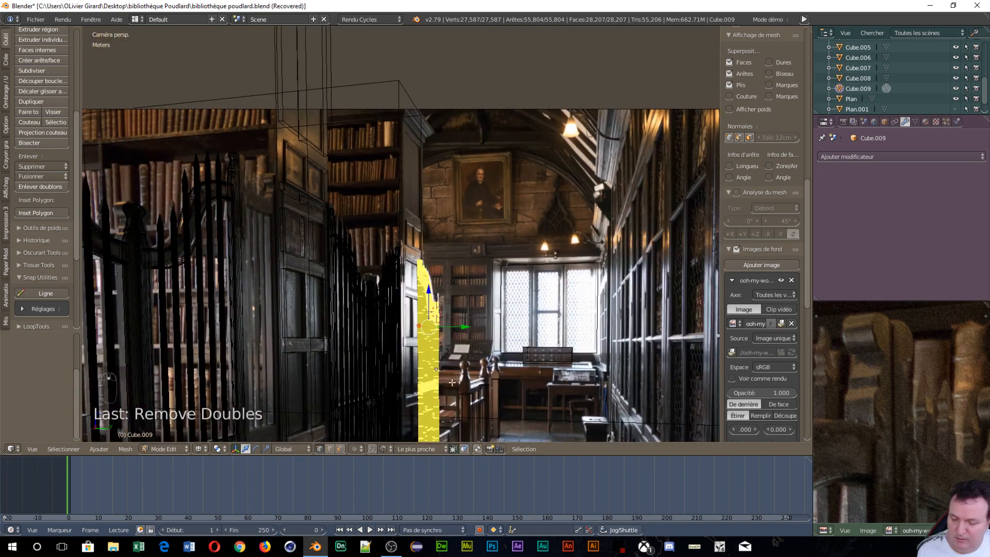
Scale the new gate section's mesh along Z by about 1.17 and return to Object Mode.
{"action": "key", "text": "s"}
{"action": "key", "text": "z"}
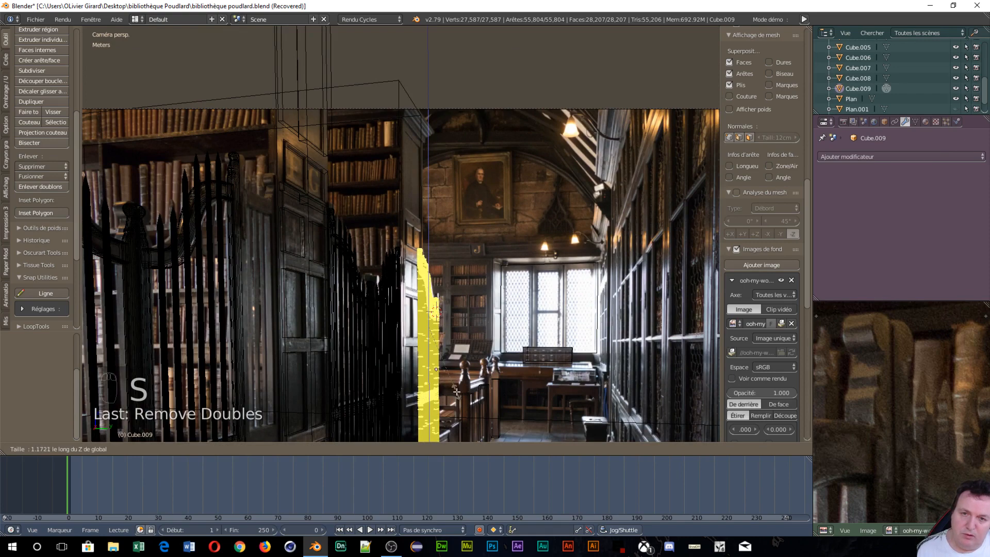
{"action": "left_click", "coordinate": [457, 392]}
{"action": "scroll", "coordinate": [430, 335], "scroll_direction": "down", "scroll_amount": 3}
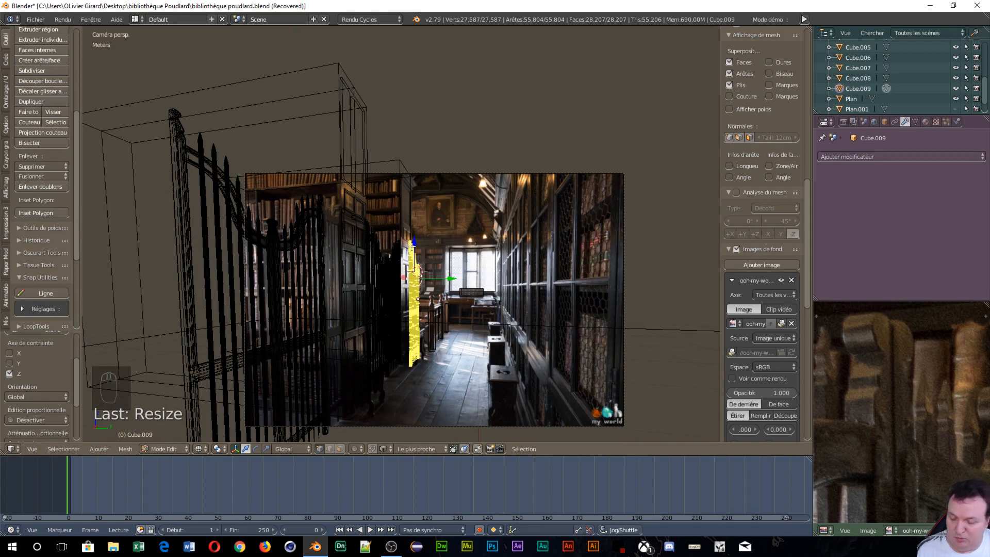
{"action": "key", "text": "Tab"}
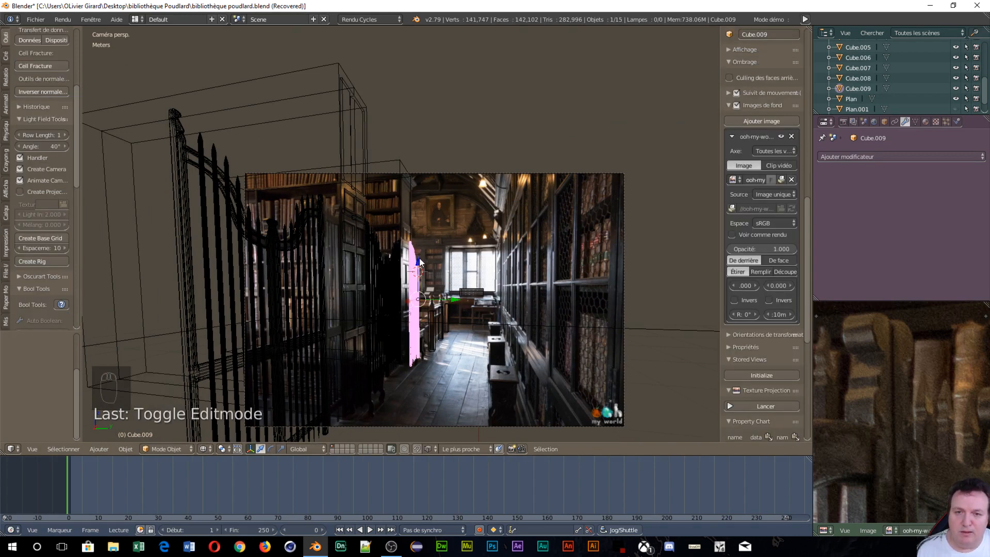
Move the new gate section up about 21 cm along Z and check its height against the reference and neighbouring gates.
{"action": "left_click_drag", "start_coordinate": [420, 261], "coordinate": [477, 324]}
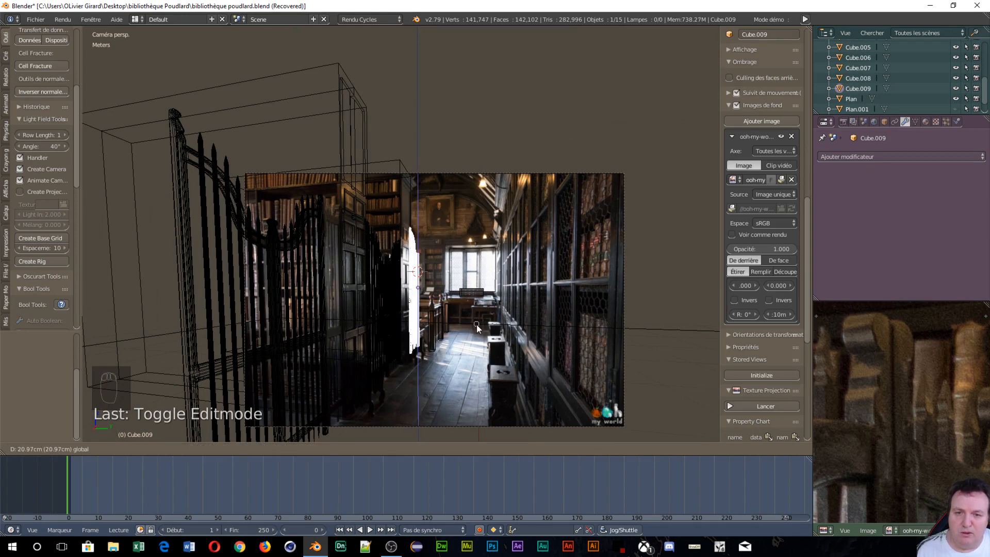
{"action": "left_click_drag", "start_coordinate": [476, 324], "coordinate": [478, 324]}
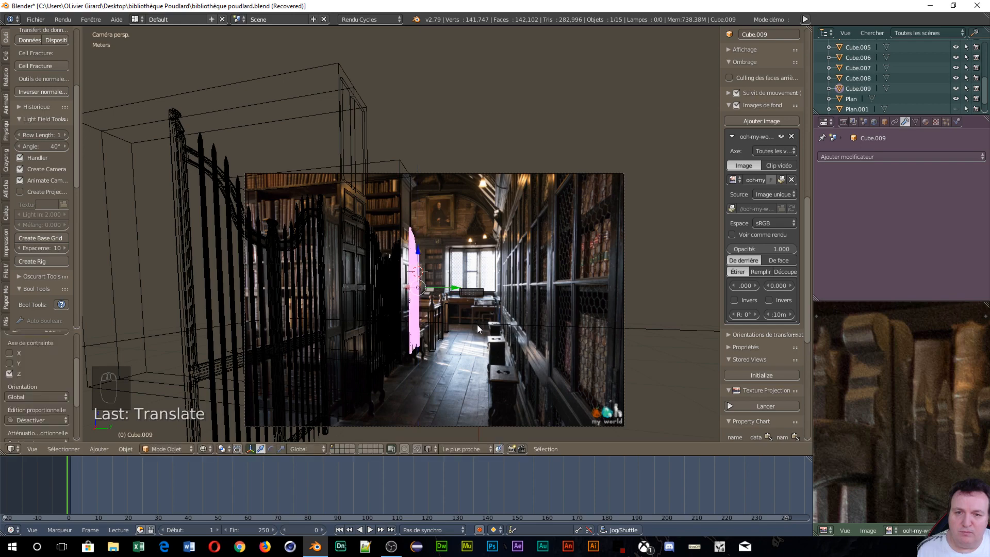
{"action": "scroll", "coordinate": [472, 357], "scroll_direction": "up", "scroll_amount": 4}
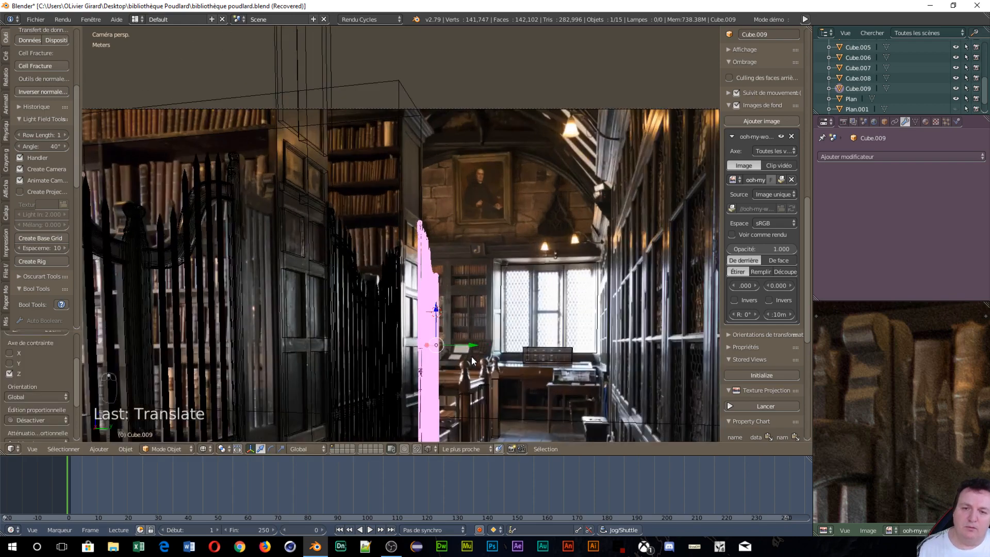
{"action": "scroll", "coordinate": [621, 321], "scroll_direction": "down", "scroll_amount": 5}
{"action": "middle_click_drag", "start_coordinate": [556, 292], "coordinate": [471, 255]}
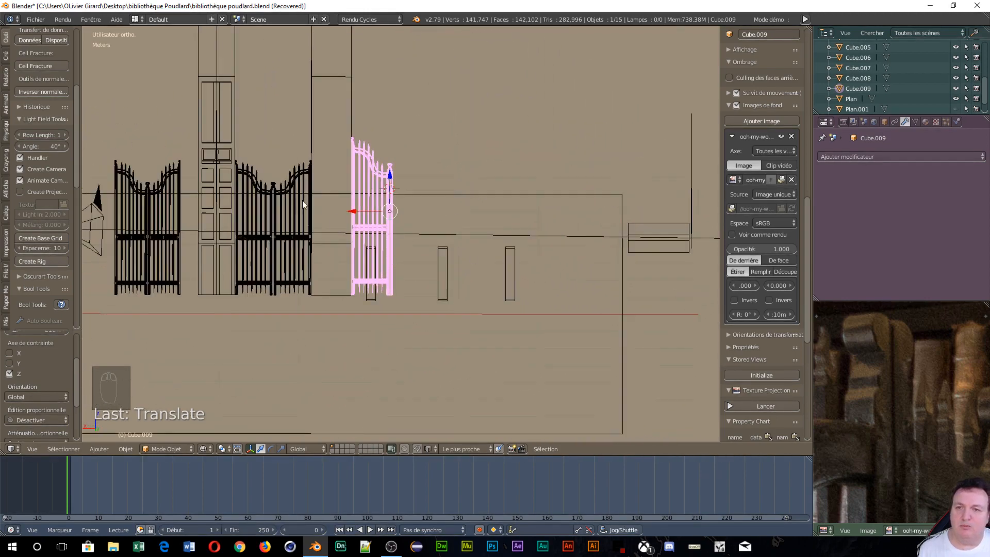
Compare the new gate section's height and position with the neighbouring gates and pillars from several distances and angles.
{"action": "scroll", "coordinate": [337, 304], "scroll_direction": "up", "scroll_amount": 4}
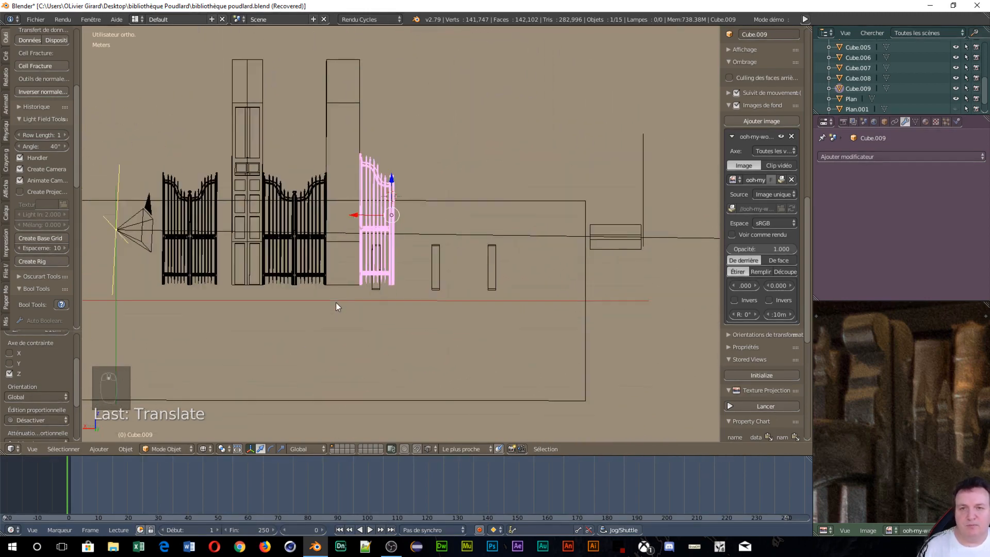
{"action": "scroll", "coordinate": [338, 310], "scroll_direction": "down", "scroll_amount": 1}
{"action": "scroll", "coordinate": [345, 327], "scroll_direction": "up", "scroll_amount": 3}
{"action": "scroll", "coordinate": [345, 327], "scroll_direction": "down", "scroll_amount": 3}
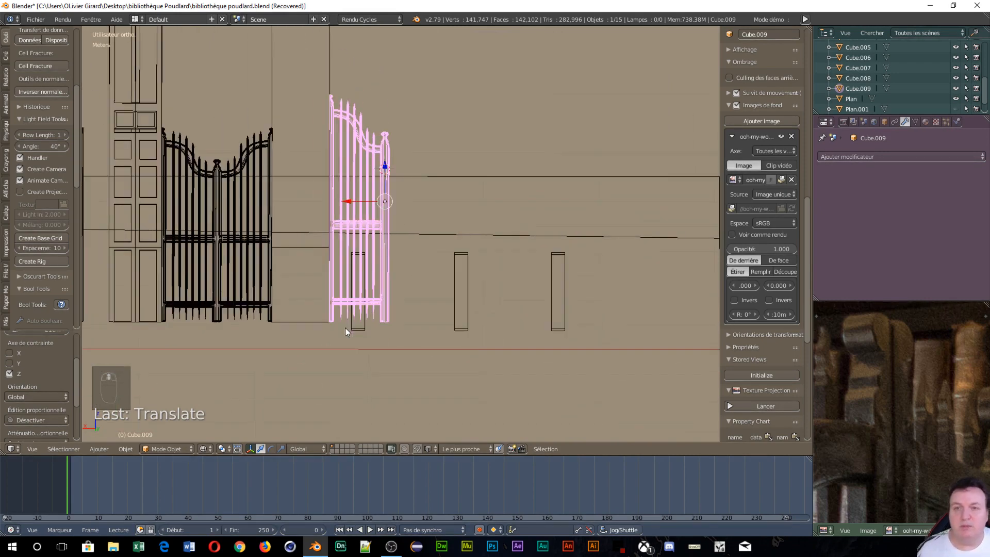
{"action": "scroll", "coordinate": [176, 263], "scroll_direction": "down", "scroll_amount": 2}
{"action": "scroll", "coordinate": [176, 263], "scroll_direction": "up", "scroll_amount": 1}
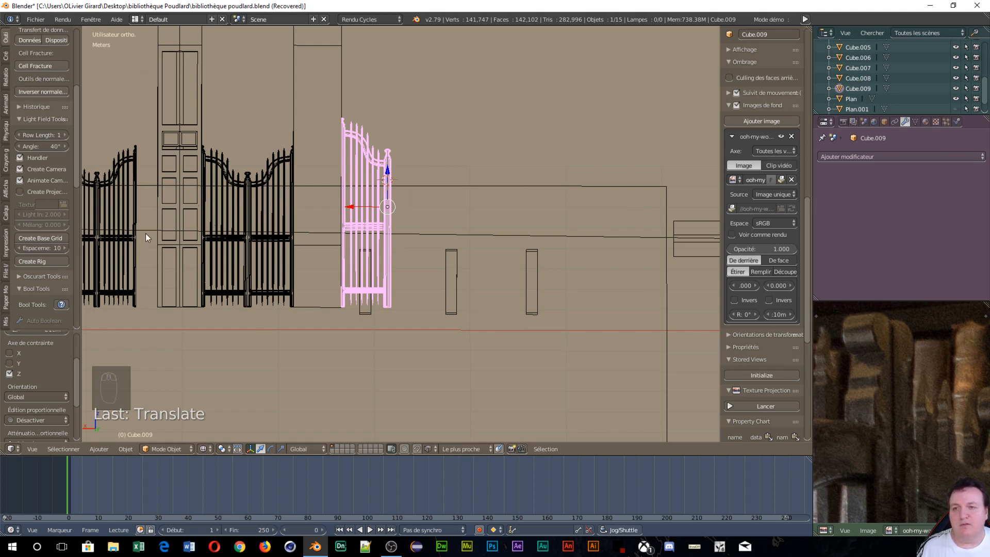
{"action": "middle_click_drag", "start_coordinate": [258, 199], "coordinate": [330, 287]}
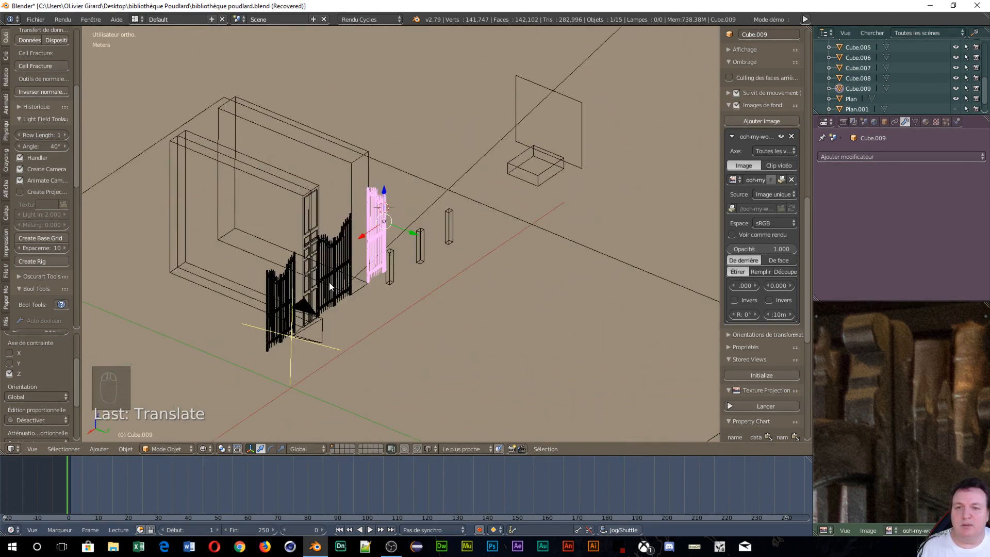
Select the panelled pillar and examine the scene against the library reference photo through the camera, including the wooden balustrade posts.
{"action": "right_click", "coordinate": [295, 199]}
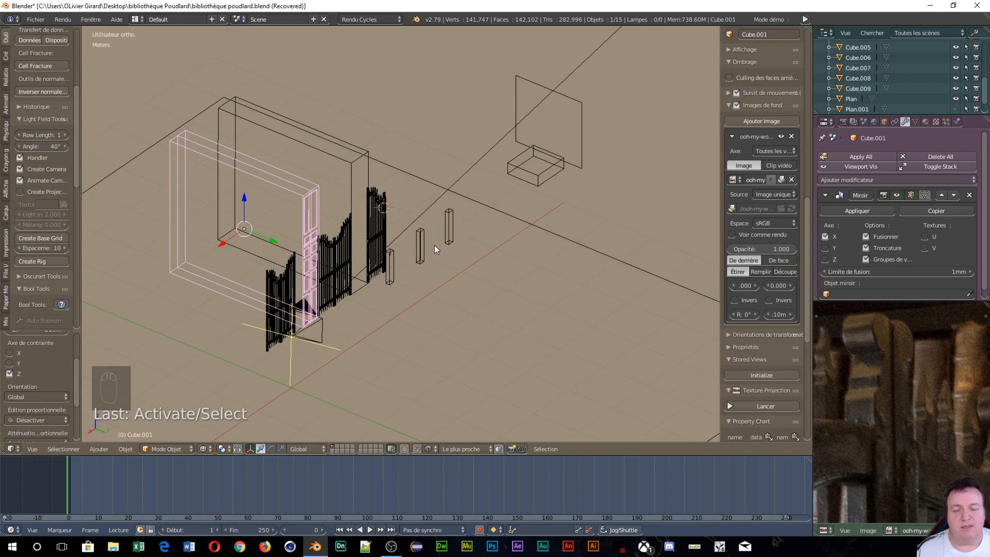
{"action": "key", "text": "KP_0"}
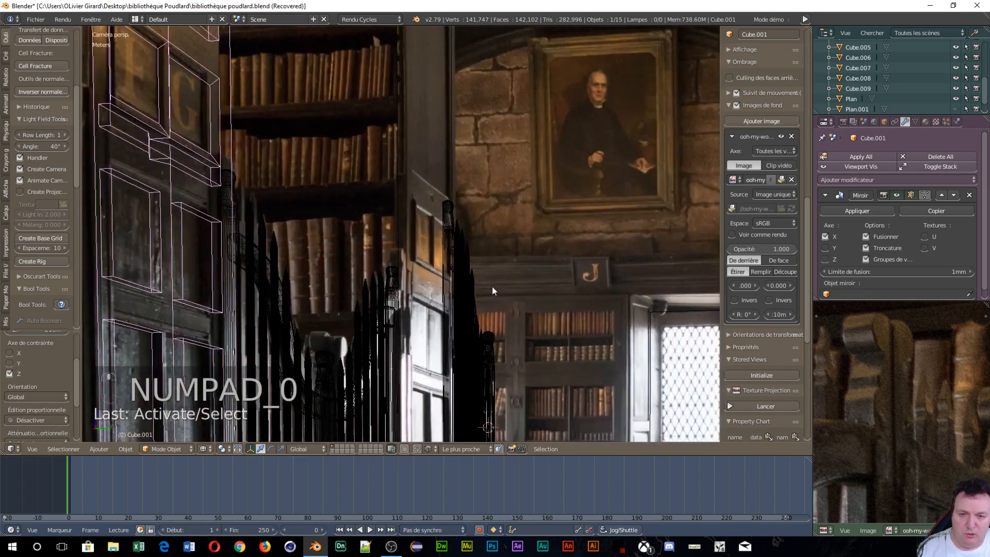
{"action": "middle_click_drag", "start_coordinate": [492, 289], "coordinate": [188, 336], "text": "shift"}
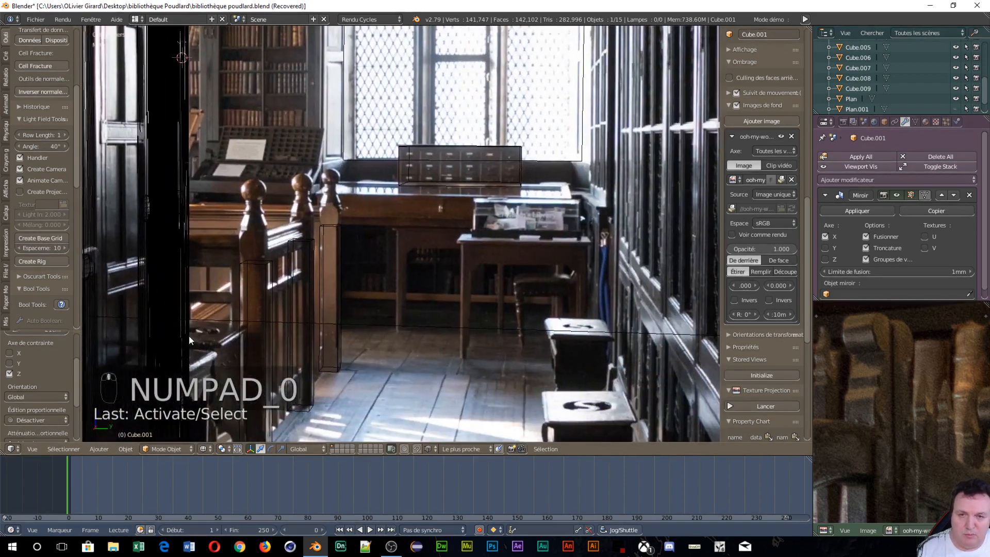
{"action": "scroll", "coordinate": [246, 372], "scroll_direction": "up", "scroll_amount": 3}
{"action": "middle_click_drag", "start_coordinate": [246, 373], "coordinate": [463, 327], "text": "shift"}
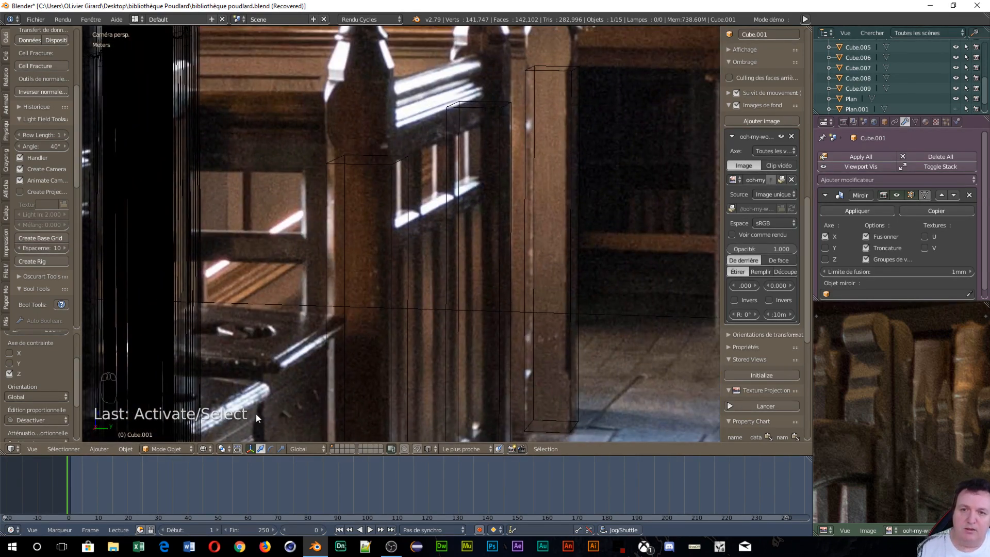
{"action": "scroll", "coordinate": [523, 277], "scroll_direction": "down", "scroll_amount": 4}
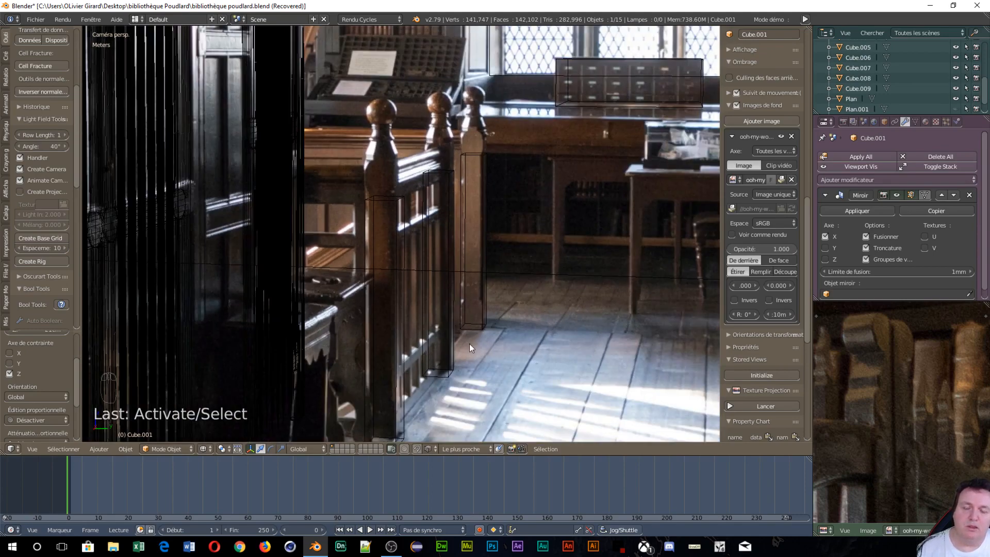
{"action": "scroll", "coordinate": [470, 343], "scroll_direction": "down", "scroll_amount": 5}
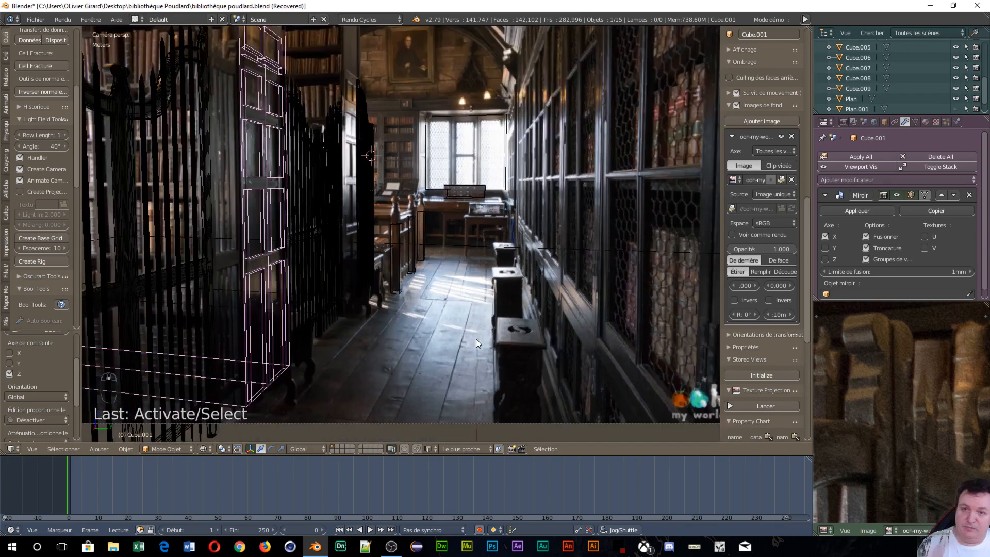
{"action": "scroll", "coordinate": [475, 339], "scroll_direction": "down", "scroll_amount": 6}
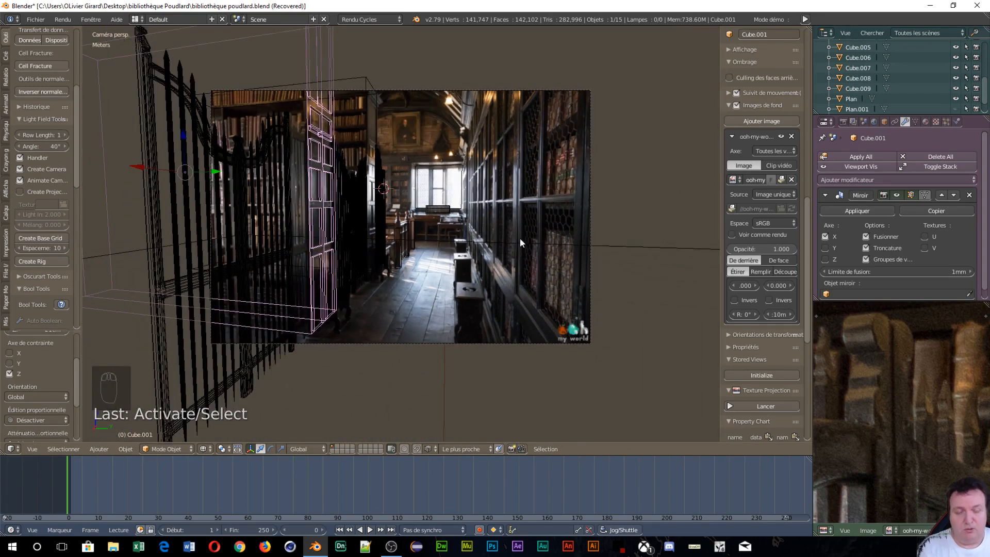
Hide the background reference image, isolate the panelled pillar in front local view and enter Edit Mode.
{"action": "left_click", "coordinate": [780, 137]}
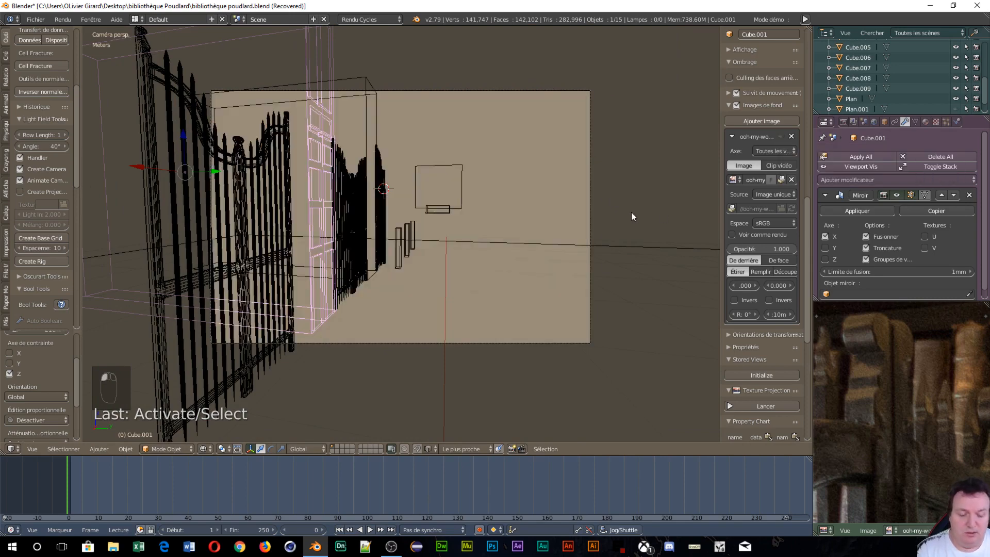
{"action": "key", "text": "KP_1"}
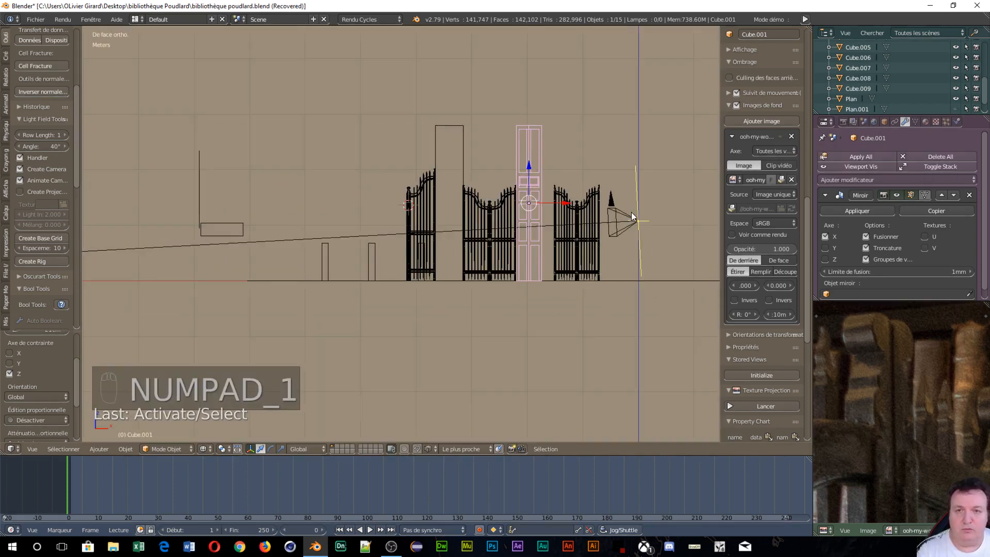
{"action": "key", "text": "KP_Divide"}
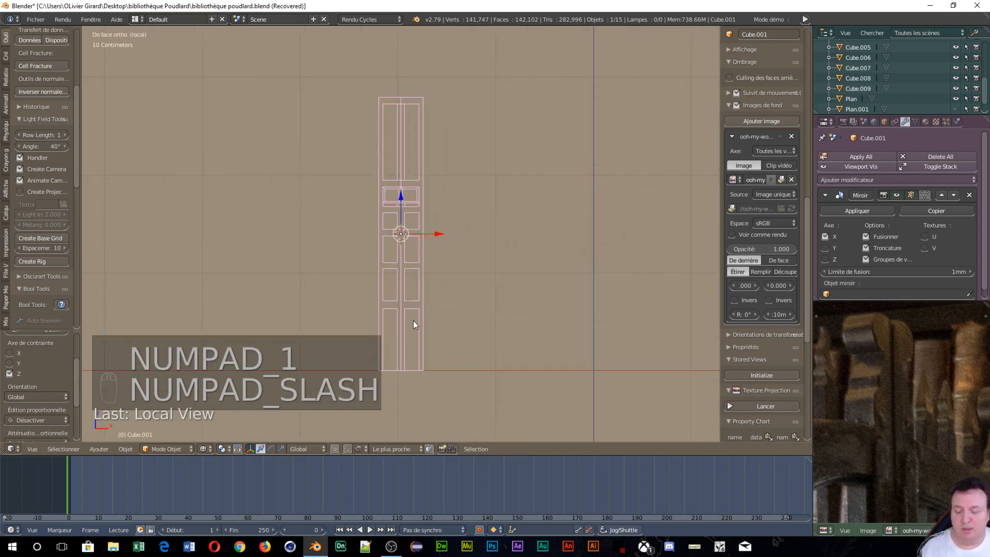
{"action": "scroll", "coordinate": [398, 303], "scroll_direction": "up", "scroll_amount": 3}
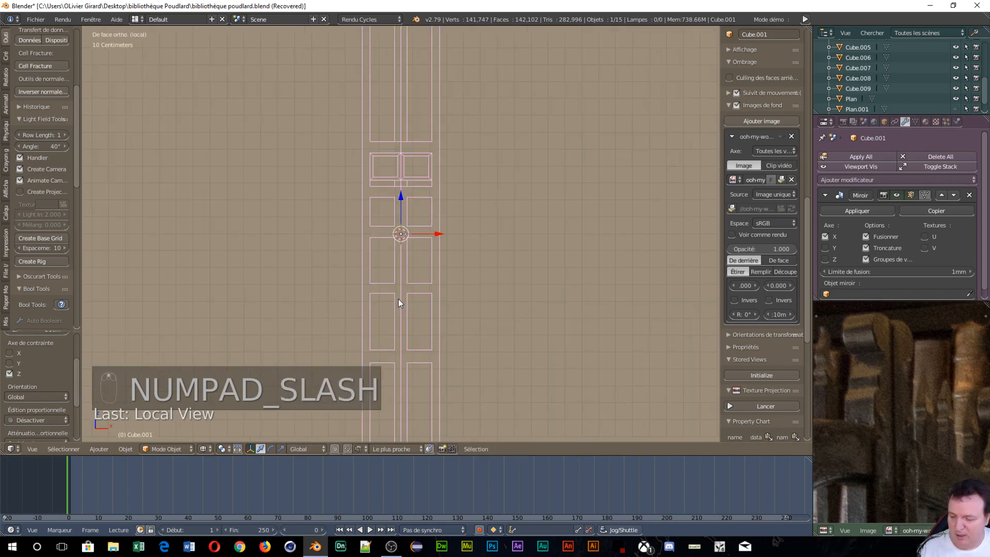
{"action": "key", "text": "Tab"}
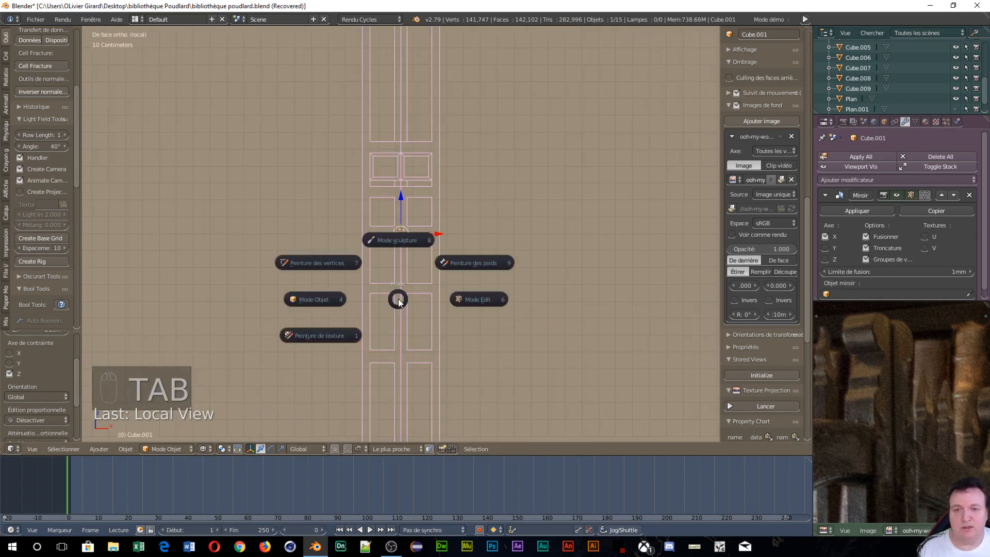
{"action": "left_click", "coordinate": [483, 298]}
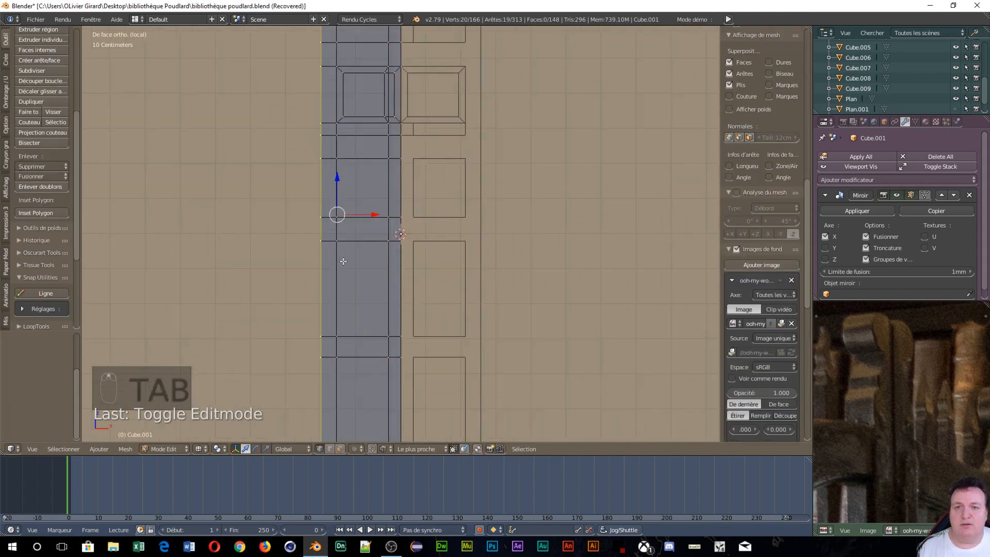
Inspect the panelled pillar's horizontal edge loops and the frame around its upper front corner from the side and at an angle.
{"action": "middle_click_drag", "start_coordinate": [477, 304], "coordinate": [459, 264]}
{"action": "scroll", "coordinate": [459, 264], "scroll_direction": "down", "scroll_amount": 6}
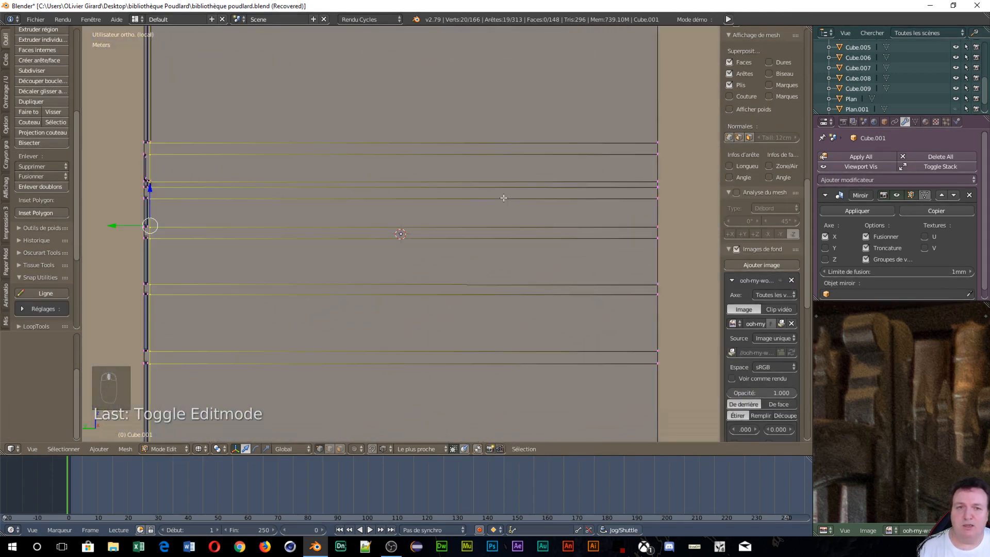
{"action": "scroll", "coordinate": [190, 213], "scroll_direction": "up", "scroll_amount": 4}
{"action": "middle_click_drag", "start_coordinate": [182, 218], "coordinate": [334, 360], "text": "shift"}
{"action": "scroll", "coordinate": [312, 274], "scroll_direction": "up", "scroll_amount": 3}
{"action": "scroll", "coordinate": [270, 240], "scroll_direction": "down", "scroll_amount": 2}
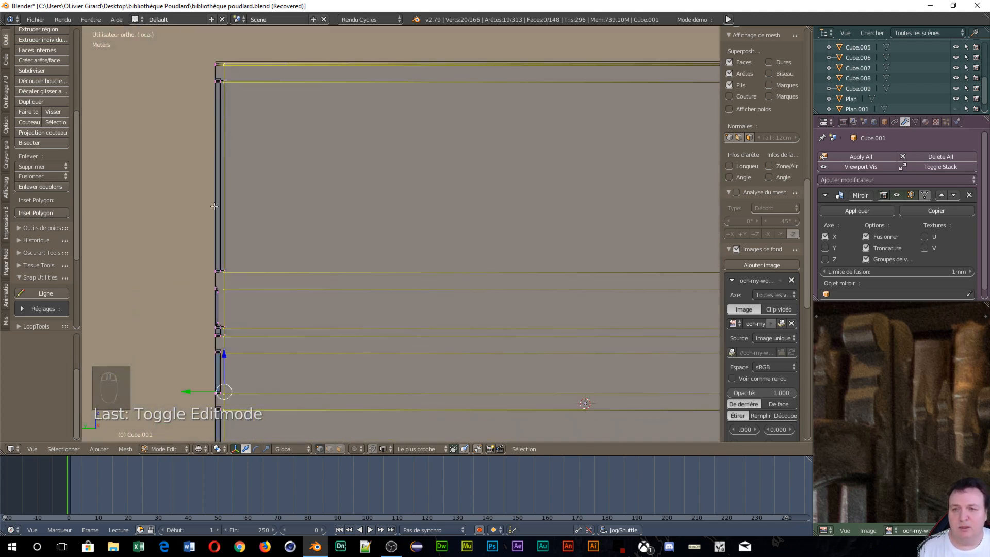
{"action": "scroll", "coordinate": [314, 212], "scroll_direction": "down", "scroll_amount": 4}
{"action": "middle_click_drag", "start_coordinate": [371, 264], "coordinate": [566, 270]}
{"action": "scroll", "coordinate": [566, 270], "scroll_direction": "up", "scroll_amount": 3}
{"action": "middle_click_drag", "start_coordinate": [531, 194], "coordinate": [277, 348], "text": "shift"}
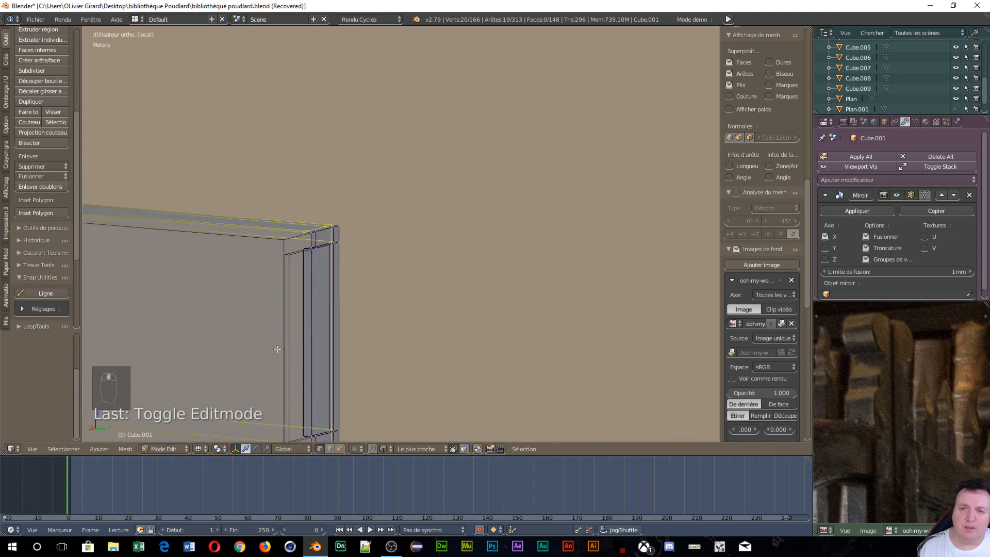
{"action": "scroll", "coordinate": [284, 311], "scroll_direction": "up", "scroll_amount": 4}
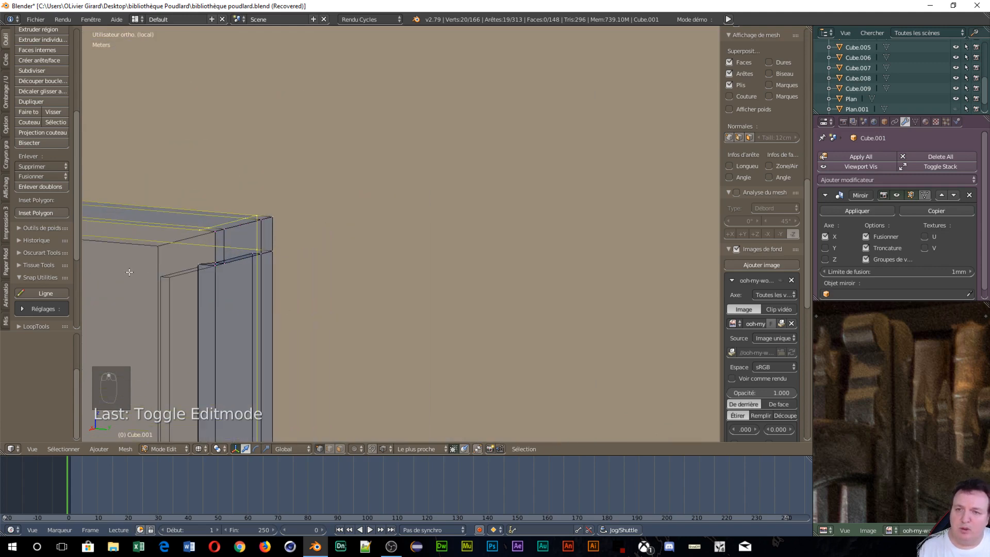
{"action": "scroll", "coordinate": [199, 261], "scroll_direction": "down", "scroll_amount": 2}
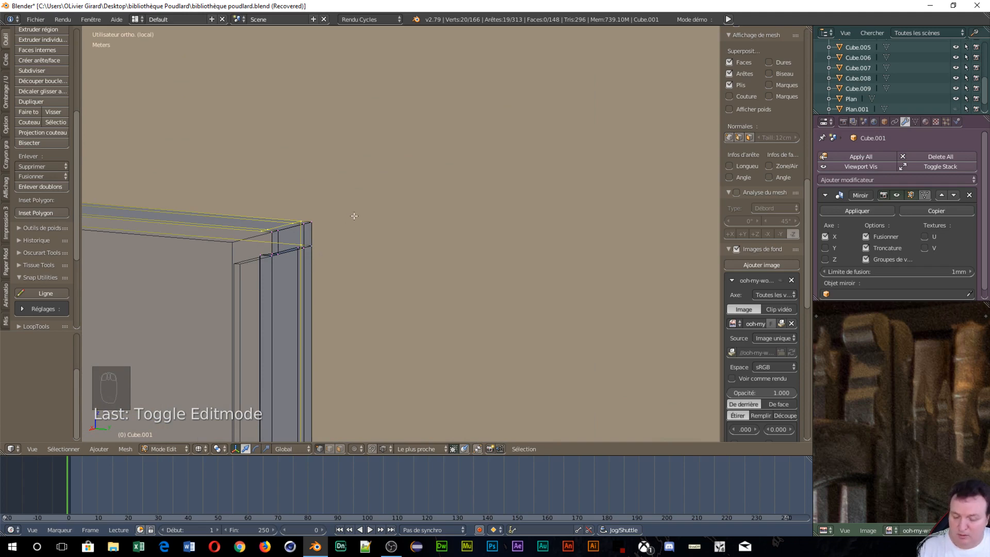
Clear the current selection and box-select the vertices along the lower edge of the pillar's top frame at the front corner.
{"action": "key", "text": "a"}
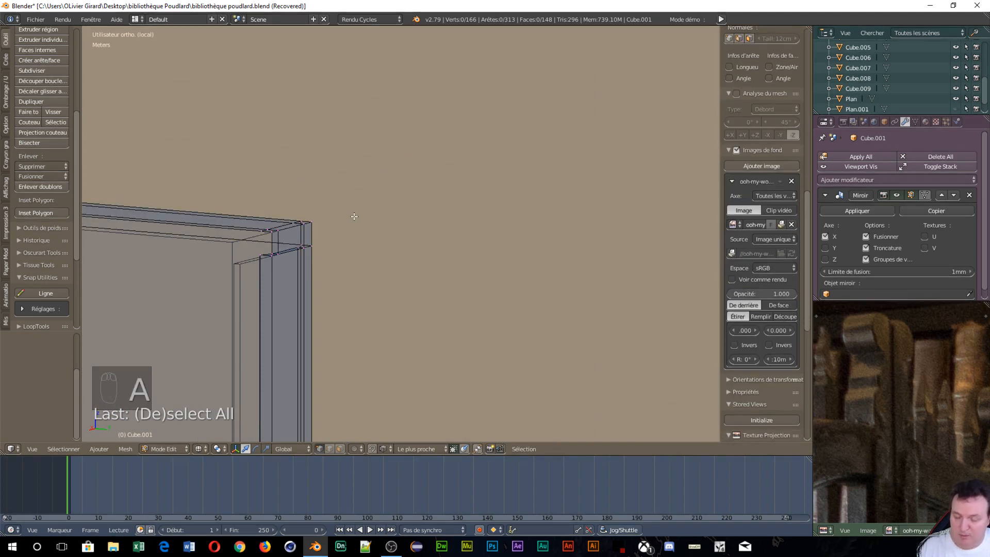
{"action": "key", "text": "b"}
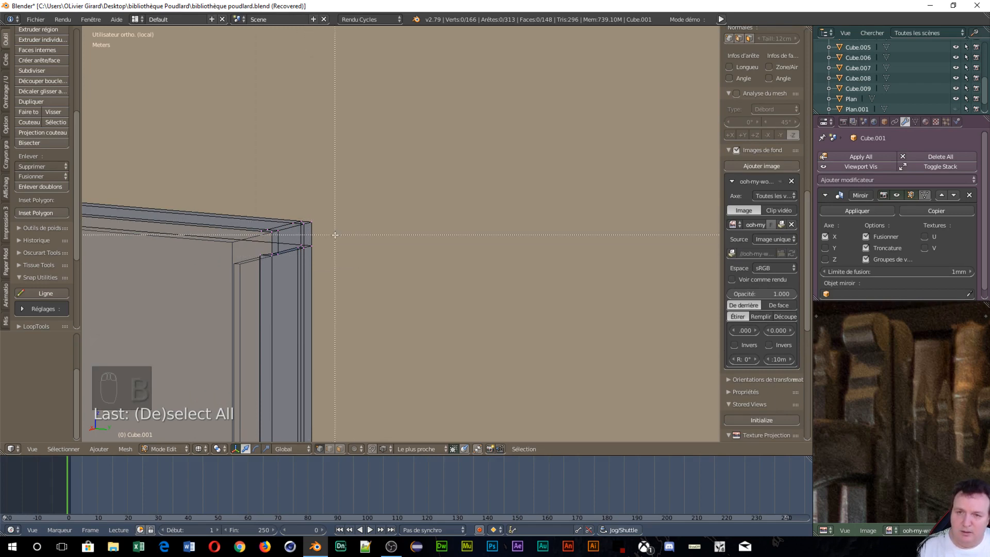
{"action": "left_click_drag", "start_coordinate": [335, 238], "coordinate": [232, 285]}
{"action": "scroll", "coordinate": [274, 282], "scroll_direction": "down", "scroll_amount": 4}
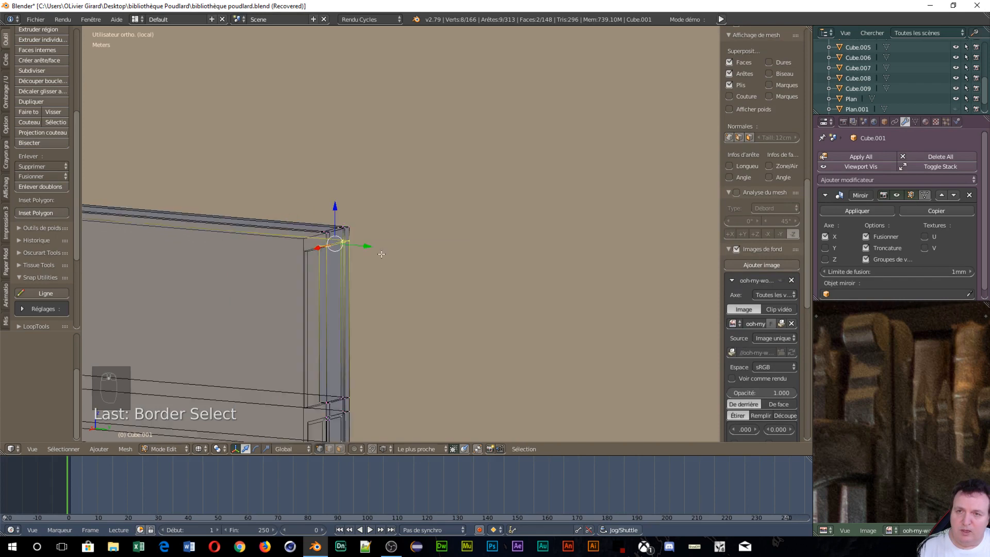
Add the matching vertices below the top edge at the far end of the panelled pillar to the selection.
{"action": "scroll", "coordinate": [90, 256], "scroll_direction": "up", "scroll_amount": 5}
{"action": "middle_click_drag", "start_coordinate": [90, 256], "coordinate": [550, 279], "text": "shift"}
{"action": "scroll", "coordinate": [550, 278], "scroll_direction": "up", "scroll_amount": 5}
{"action": "middle_click_drag", "start_coordinate": [623, 272], "coordinate": [166, 208], "text": "shift"}
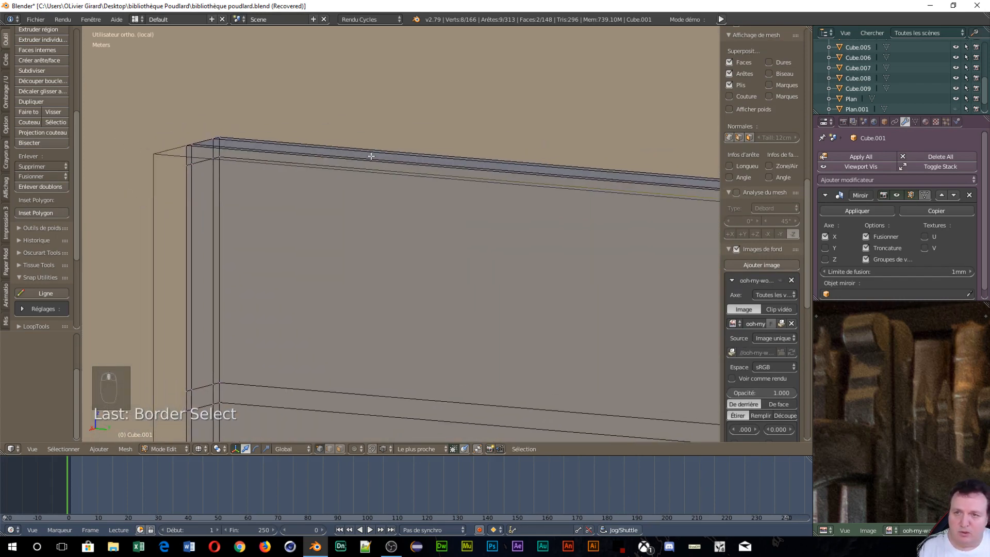
{"action": "scroll", "coordinate": [371, 157], "scroll_direction": "up", "scroll_amount": 2}
{"action": "middle_click_drag", "start_coordinate": [204, 154], "coordinate": [239, 222], "text": "shift"}
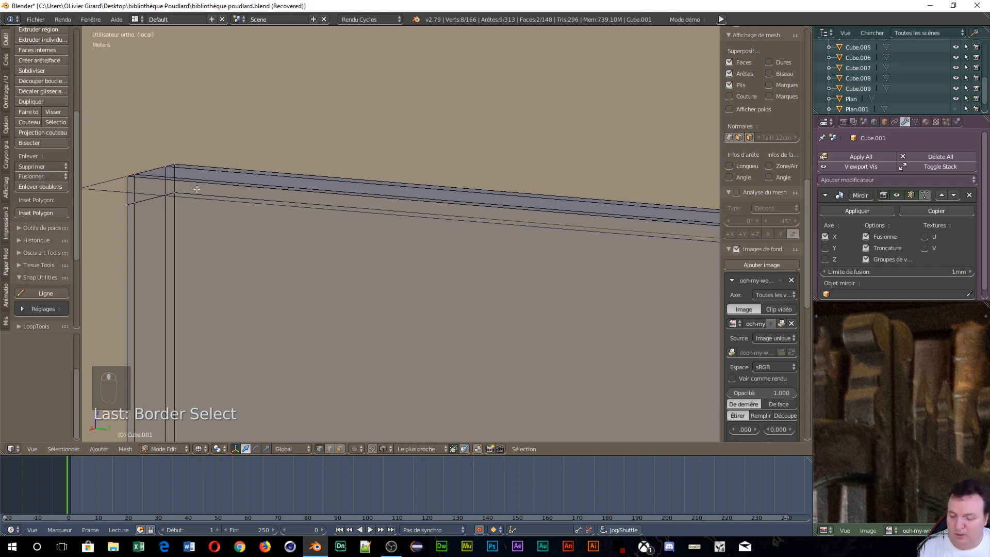
{"action": "key", "text": "b"}
{"action": "left_click_drag", "start_coordinate": [195, 188], "coordinate": [125, 219]}
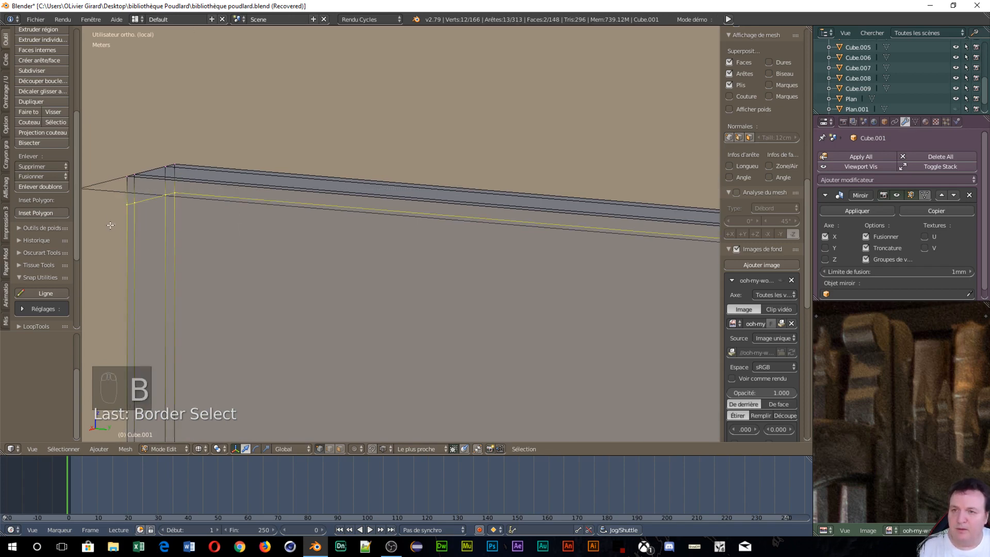
{"action": "scroll", "coordinate": [139, 226], "scroll_direction": "down", "scroll_amount": 3}
{"action": "scroll", "coordinate": [465, 248], "scroll_direction": "down", "scroll_amount": 6}
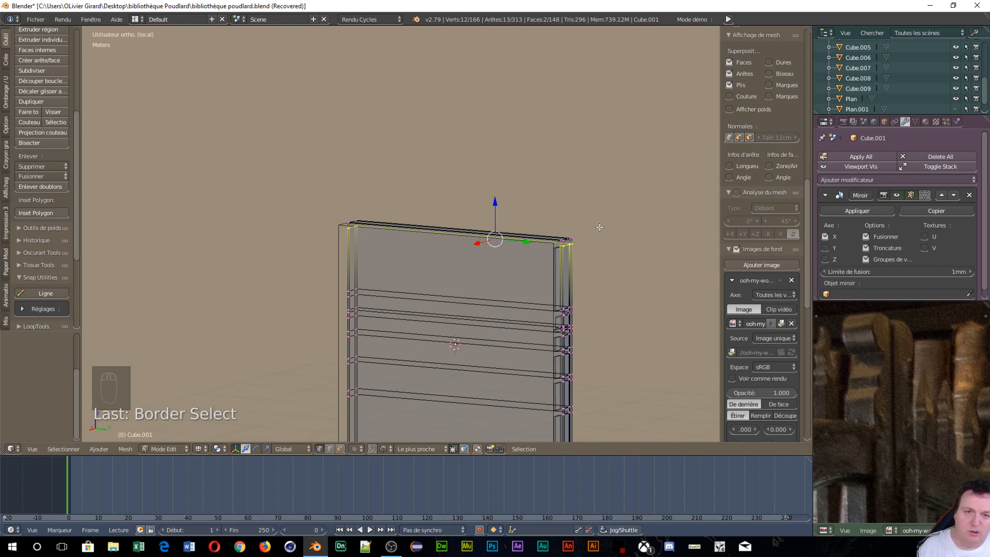
{"action": "key", "text": "g"}
{"action": "key", "text": "g"}
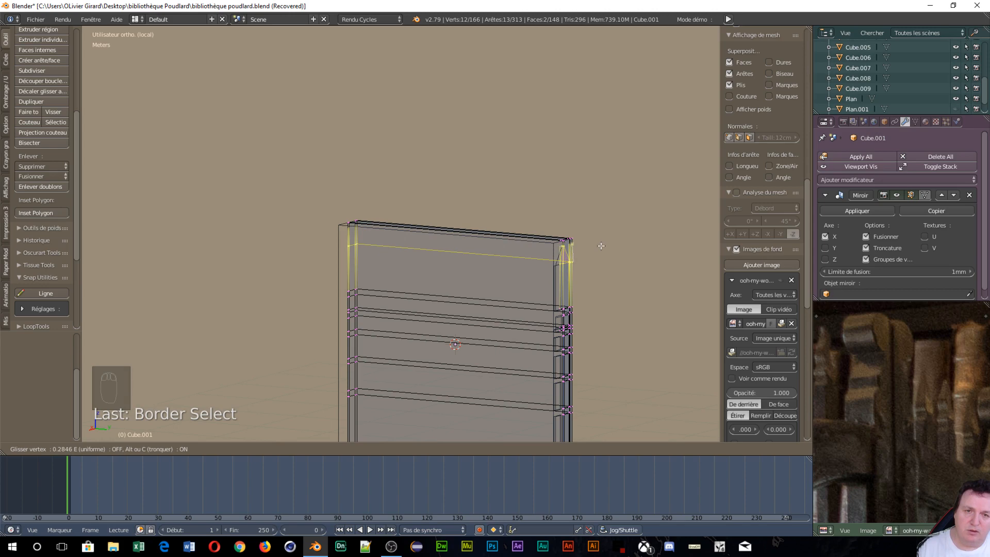
{"action": "left_click", "coordinate": [601, 246]}
Use Vertex Slide to move the selected vertices under the pillar's top frame downward along their edges.
{"action": "scroll", "coordinate": [593, 263], "scroll_direction": "up", "scroll_amount": 5}
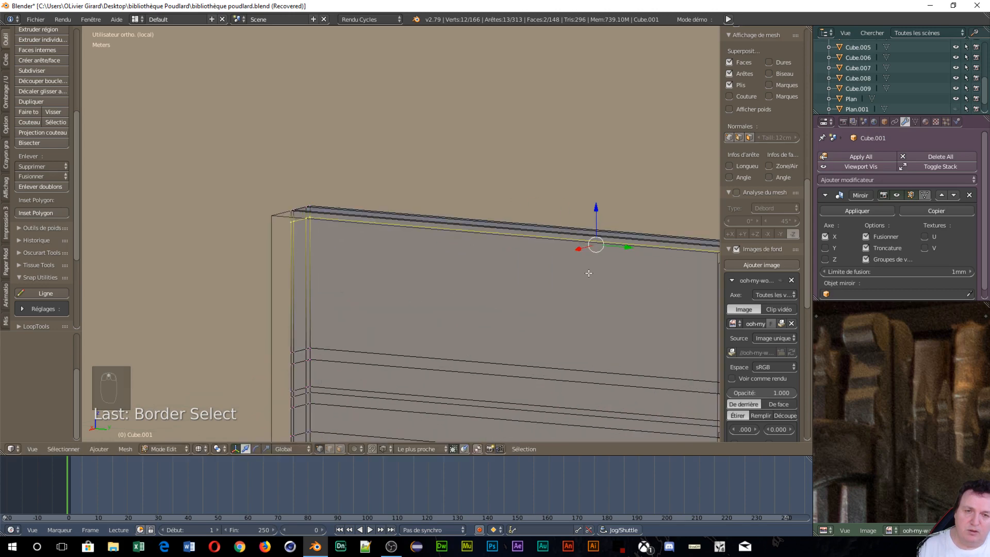
{"action": "middle_click_drag", "start_coordinate": [591, 276], "coordinate": [182, 311], "text": "shift"}
{"action": "scroll", "coordinate": [234, 326], "scroll_direction": "up", "scroll_amount": 6}
{"action": "middle_click_drag", "start_coordinate": [272, 365], "coordinate": [409, 276], "text": "shift"}
{"action": "scroll", "coordinate": [427, 122], "scroll_direction": "up", "scroll_amount": 4}
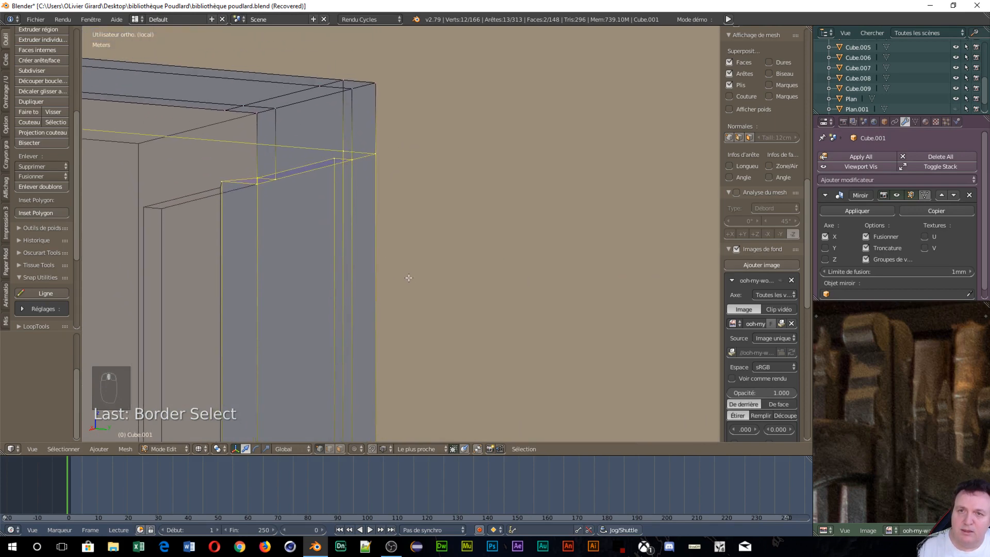
{"action": "scroll", "coordinate": [409, 270], "scroll_direction": "up", "scroll_amount": 1}
{"action": "scroll", "coordinate": [409, 269], "scroll_direction": "up", "scroll_amount": 1}
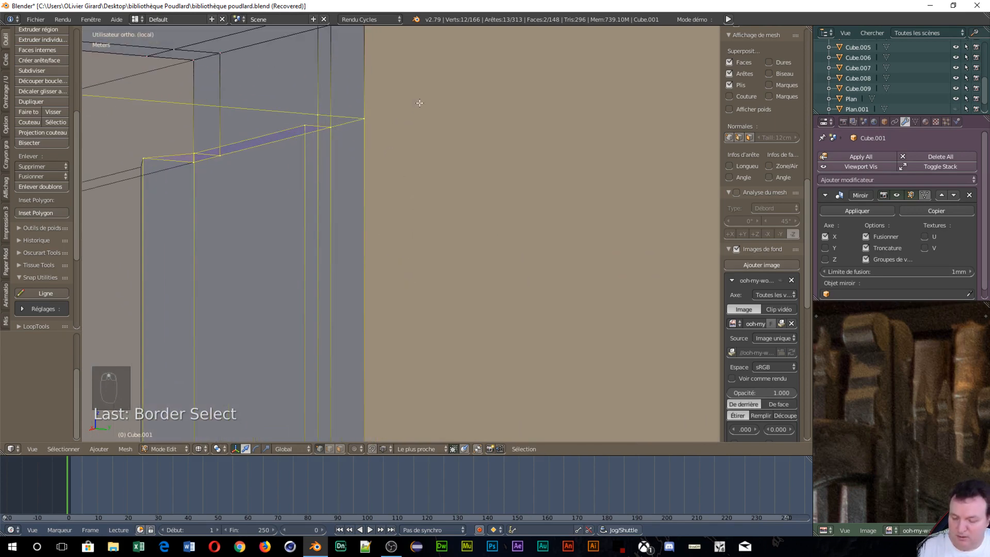
{"action": "key", "text": "g"}
{"action": "key", "text": "g"}
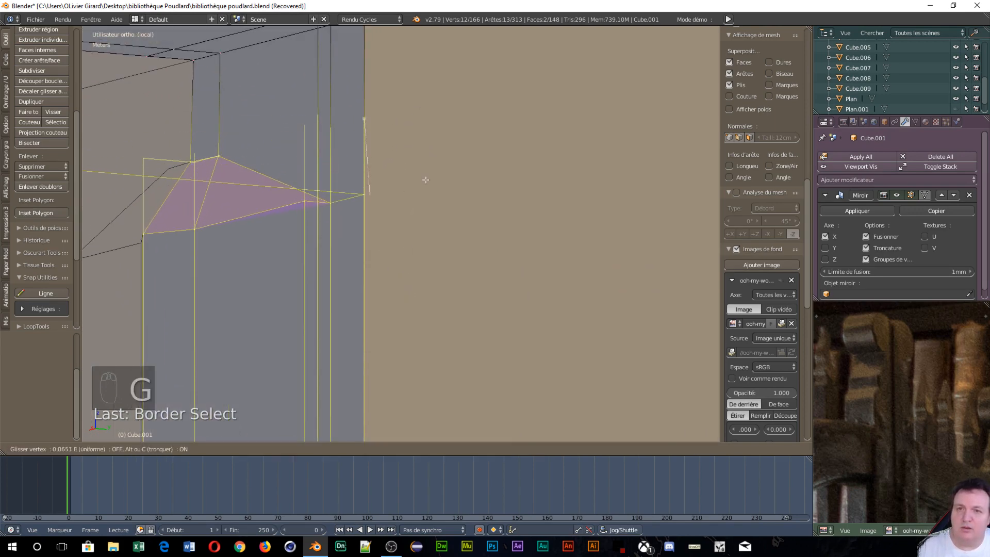
{"action": "left_click", "coordinate": [411, 203]}
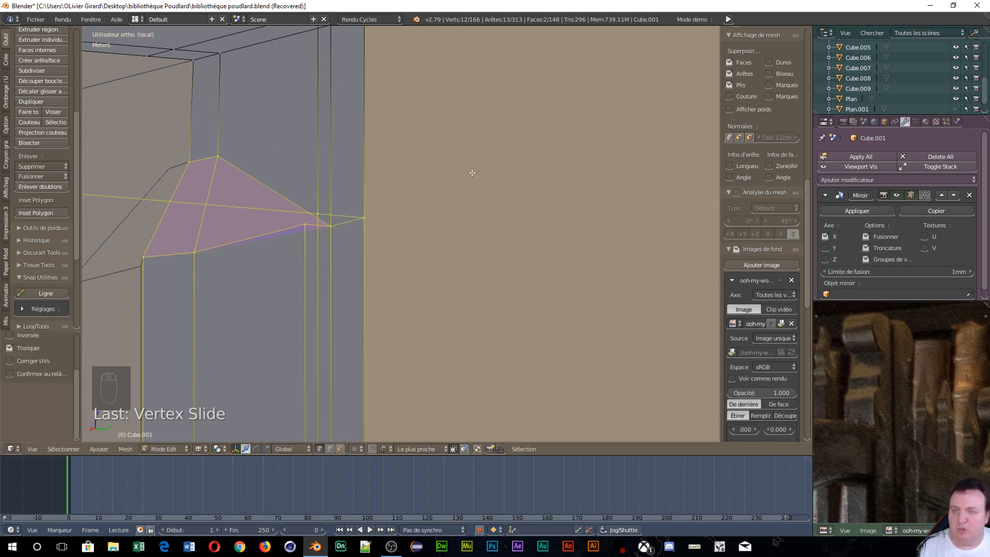
Undo the vertex slide and move the selected vertices under the pillar's top frame about 6.04 cm down along the Z axis.
{"action": "key", "text": "ctrl+z"}
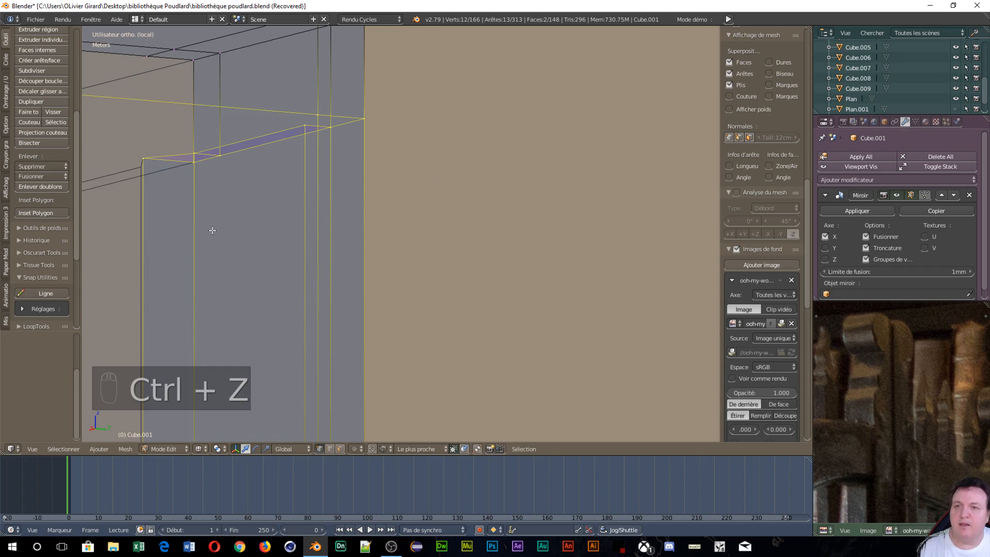
{"action": "key", "text": "b"}
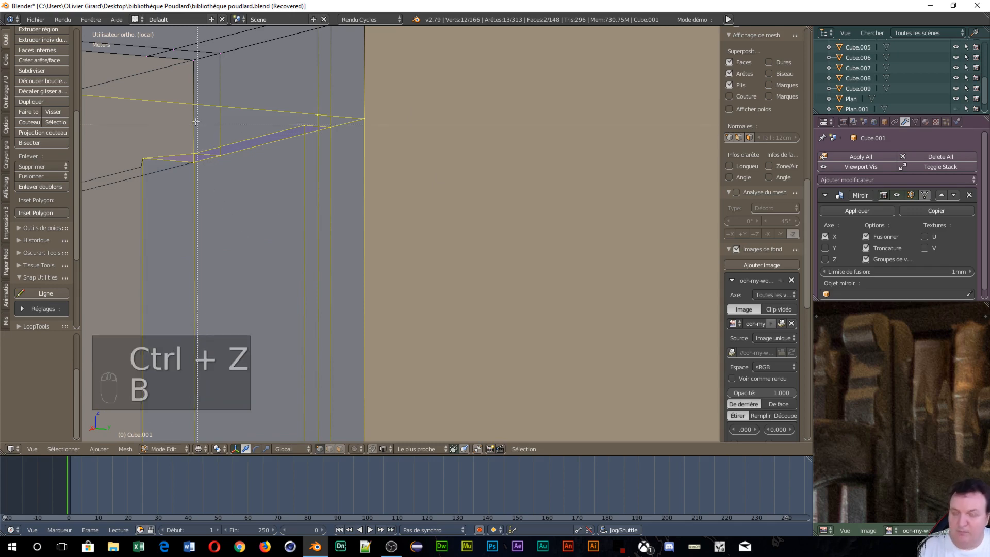
{"action": "left_click_drag", "start_coordinate": [141, 128], "coordinate": [231, 224]}
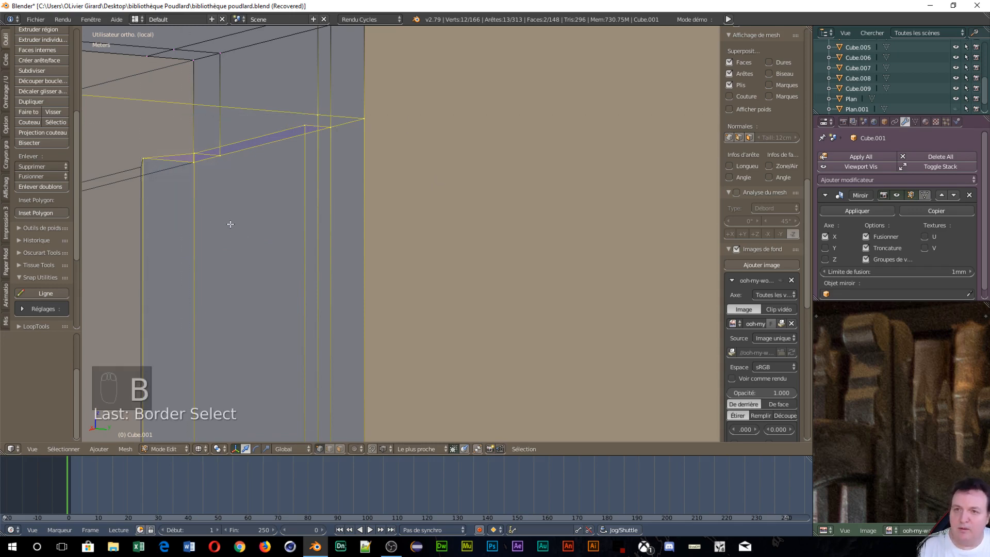
{"action": "scroll", "coordinate": [250, 207], "scroll_direction": "down", "scroll_amount": 3}
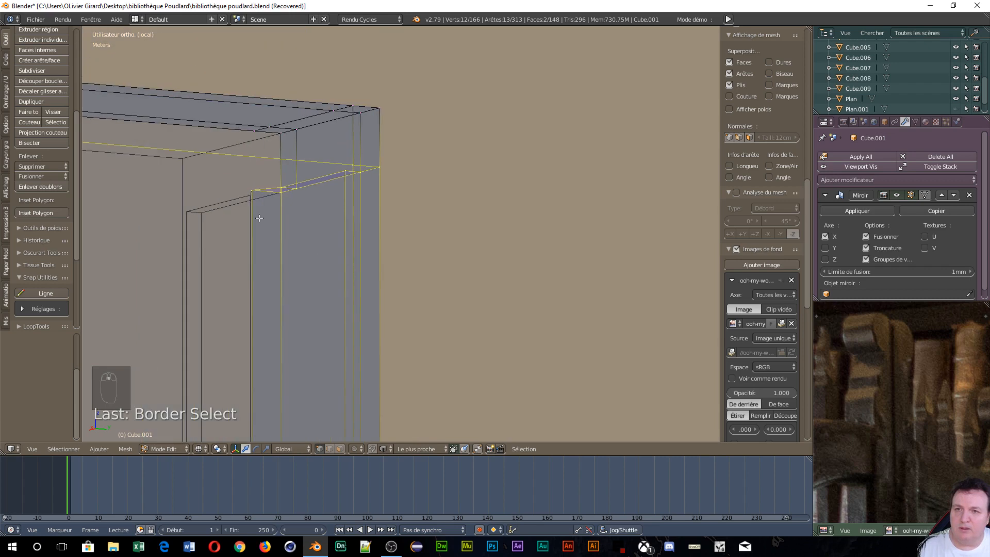
{"action": "key", "text": "g"}
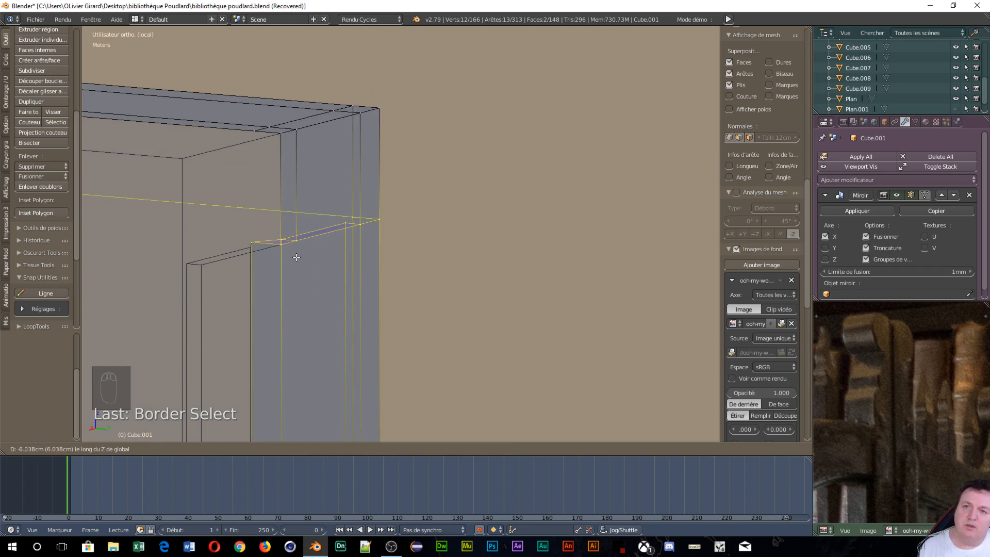
{"action": "left_click", "coordinate": [296, 258]}
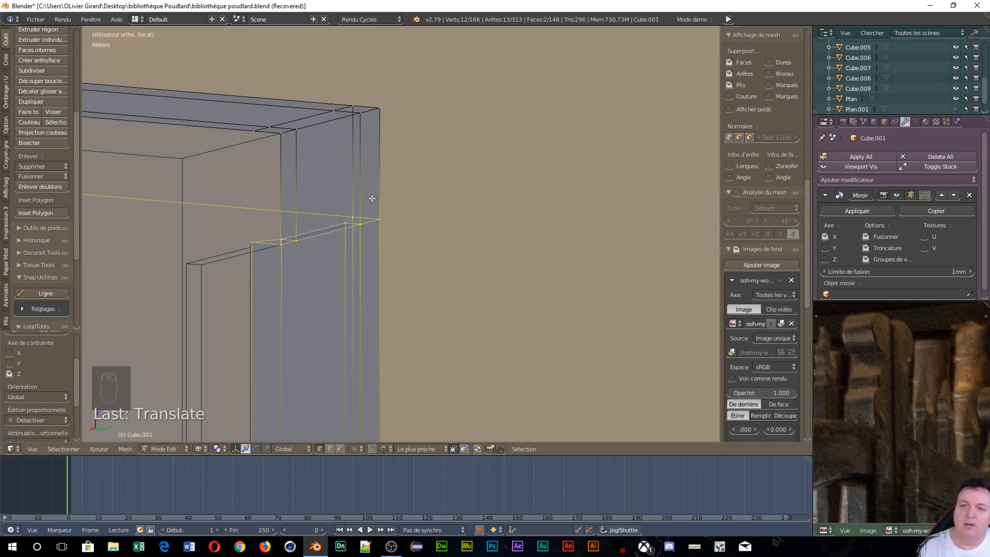
Loop-select the top edges at the pillar's front corner, along its outer long side and across its far end.
{"action": "right_click", "coordinate": [313, 123], "text": "alt"}
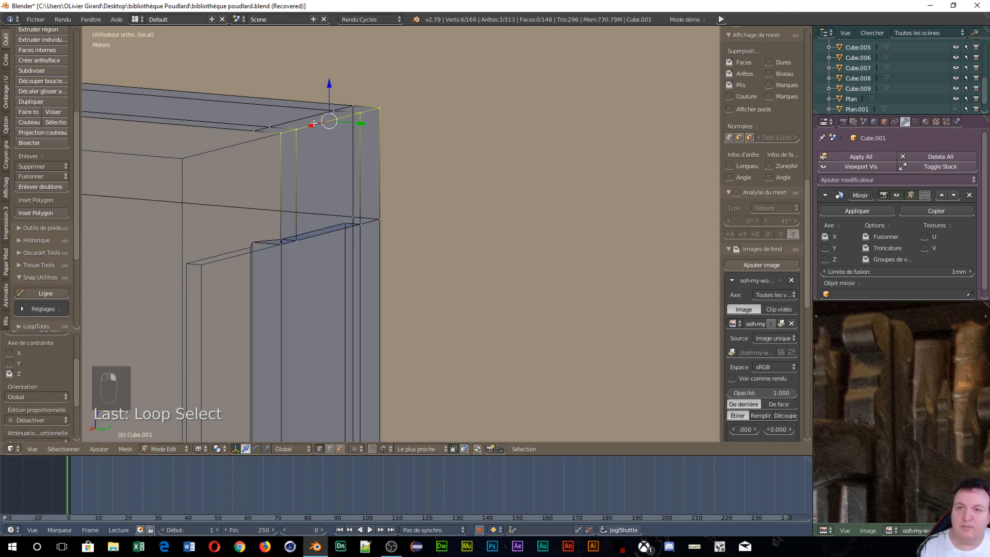
{"action": "right_click", "coordinate": [336, 99], "text": "alt+shift"}
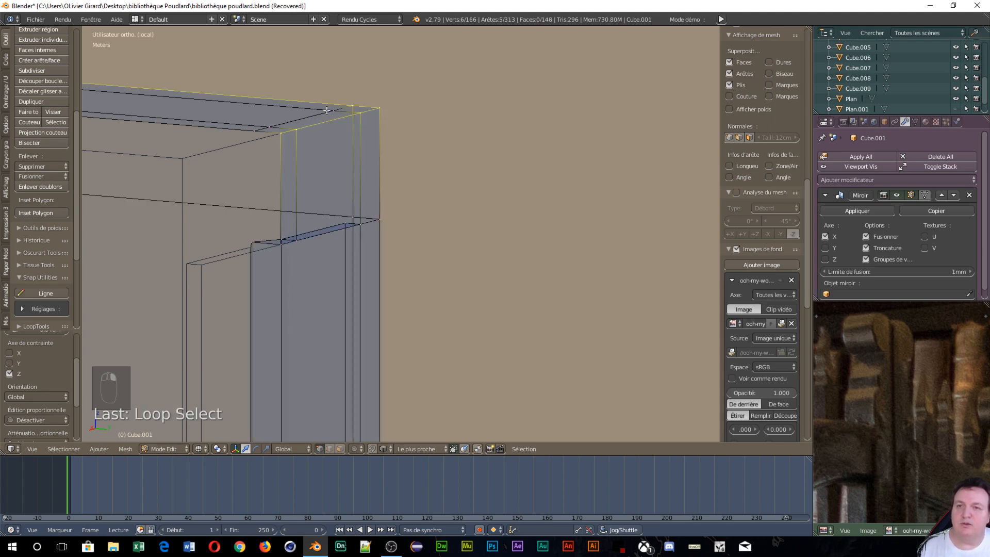
{"action": "scroll", "coordinate": [310, 121], "scroll_direction": "down", "scroll_amount": 6}
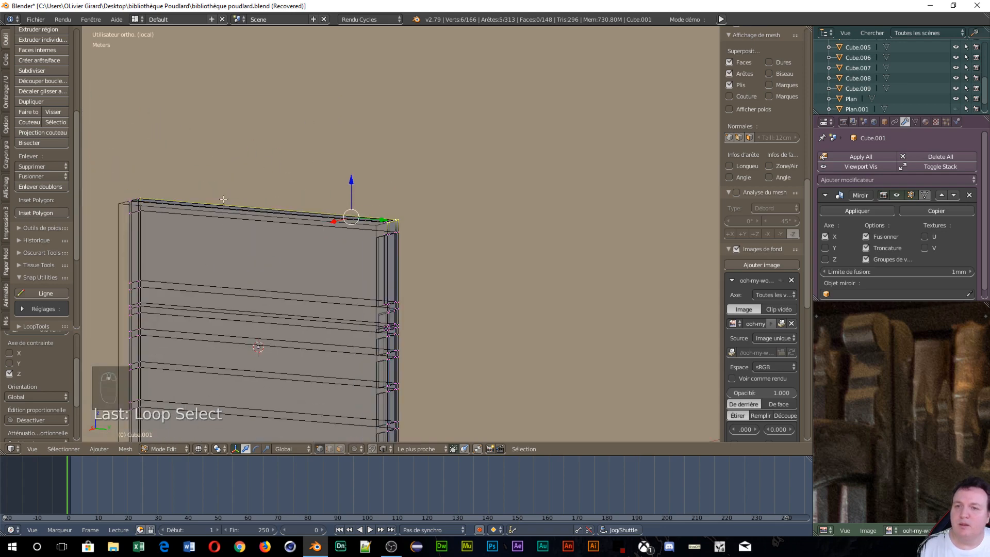
{"action": "scroll", "coordinate": [151, 221], "scroll_direction": "up", "scroll_amount": 1}
{"action": "middle_click_drag", "start_coordinate": [151, 221], "coordinate": [441, 233], "text": "shift"}
{"action": "scroll", "coordinate": [442, 233], "scroll_direction": "up", "scroll_amount": 9}
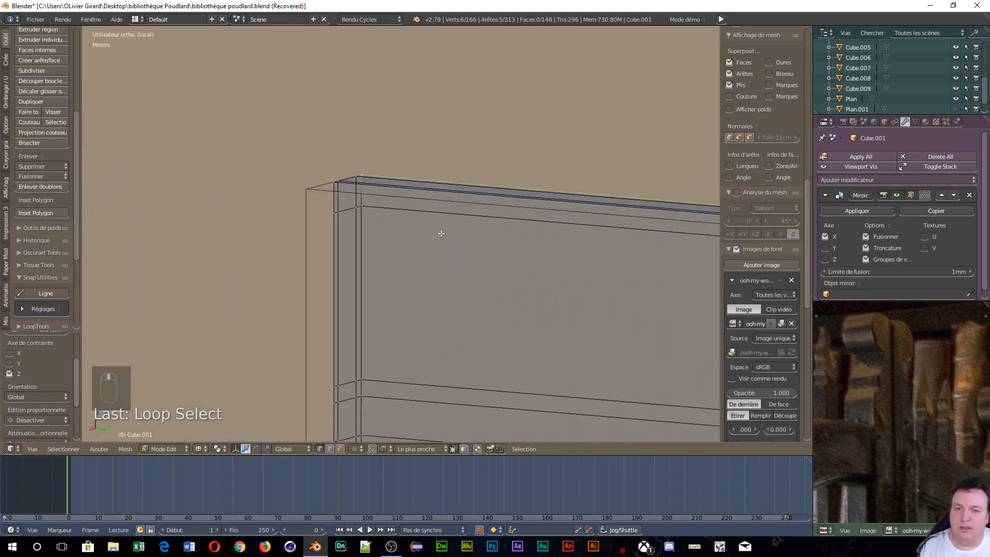
{"action": "middle_click_drag", "start_coordinate": [391, 155], "coordinate": [440, 256], "text": "shift"}
{"action": "scroll", "coordinate": [431, 236], "scroll_direction": "up", "scroll_amount": 4}
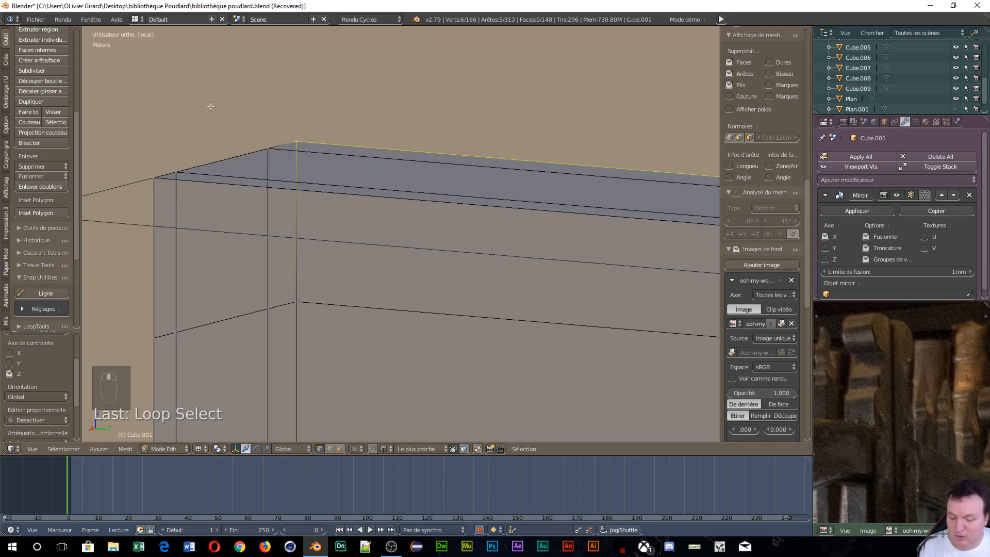
{"action": "right_click", "coordinate": [250, 154], "text": "alt+shift"}
{"action": "scroll", "coordinate": [249, 154], "scroll_direction": "down", "scroll_amount": 7}
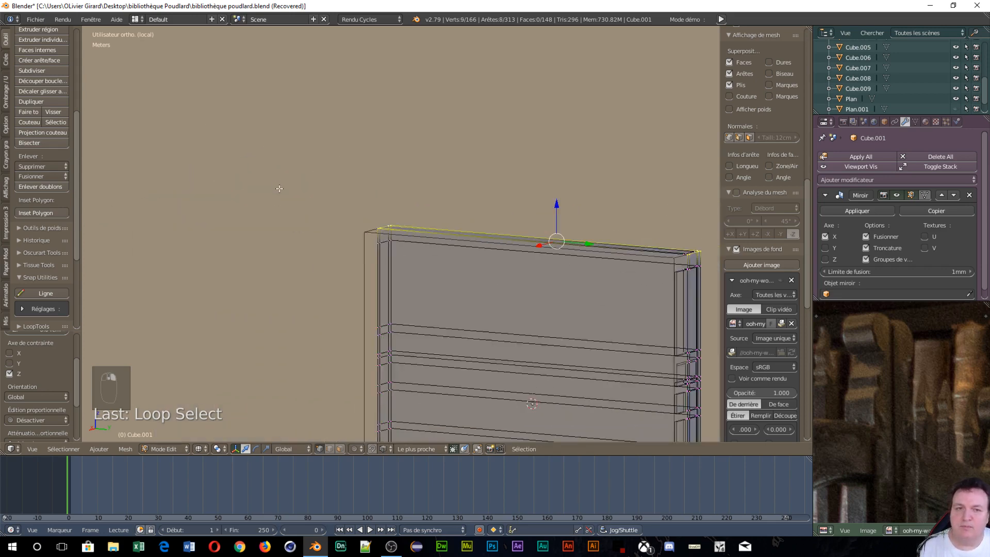
Add the remaining edge loops running along the pillar's top face at the front corner to the selection.
{"action": "middle_click_drag", "start_coordinate": [537, 294], "coordinate": [392, 300], "text": "shift"}
{"action": "scroll", "coordinate": [392, 300], "scroll_direction": "up", "scroll_amount": 8}
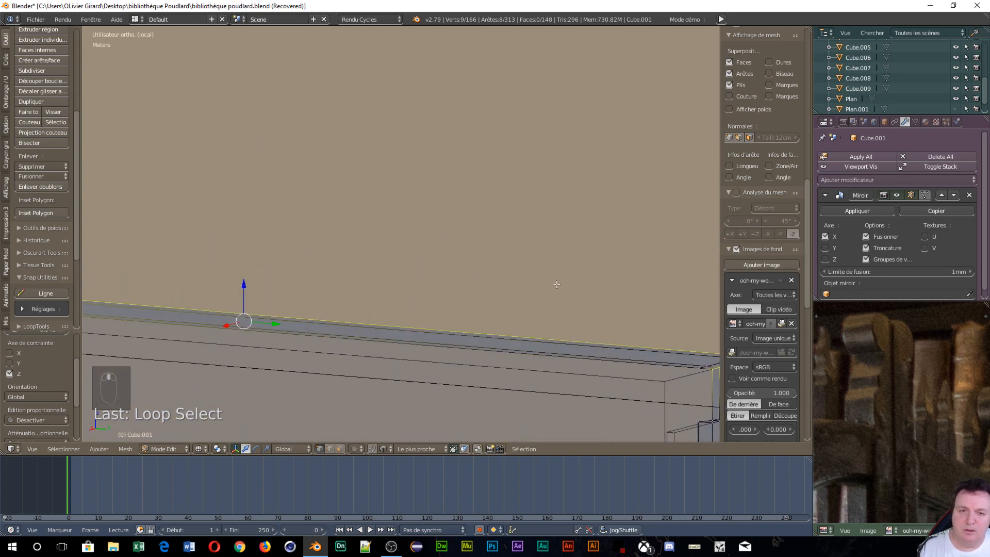
{"action": "middle_click_drag", "start_coordinate": [557, 284], "coordinate": [177, 126], "text": "shift"}
{"action": "scroll", "coordinate": [249, 204], "scroll_direction": "up", "scroll_amount": 4}
{"action": "middle_click_drag", "start_coordinate": [249, 204], "coordinate": [365, 295], "text": "shift"}
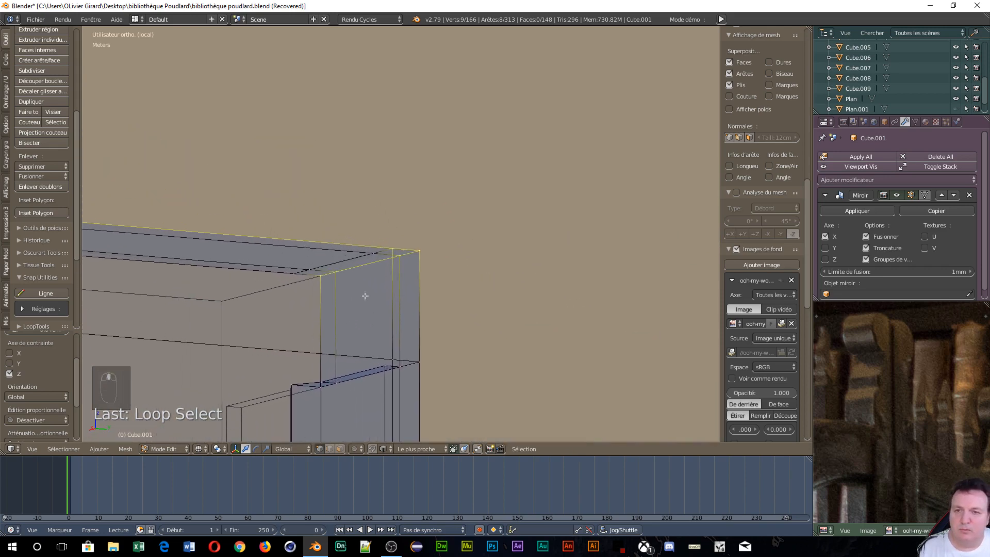
{"action": "right_click", "coordinate": [358, 251], "text": "alt+shift"}
{"action": "right_click", "coordinate": [338, 267], "text": "alt+shift"}
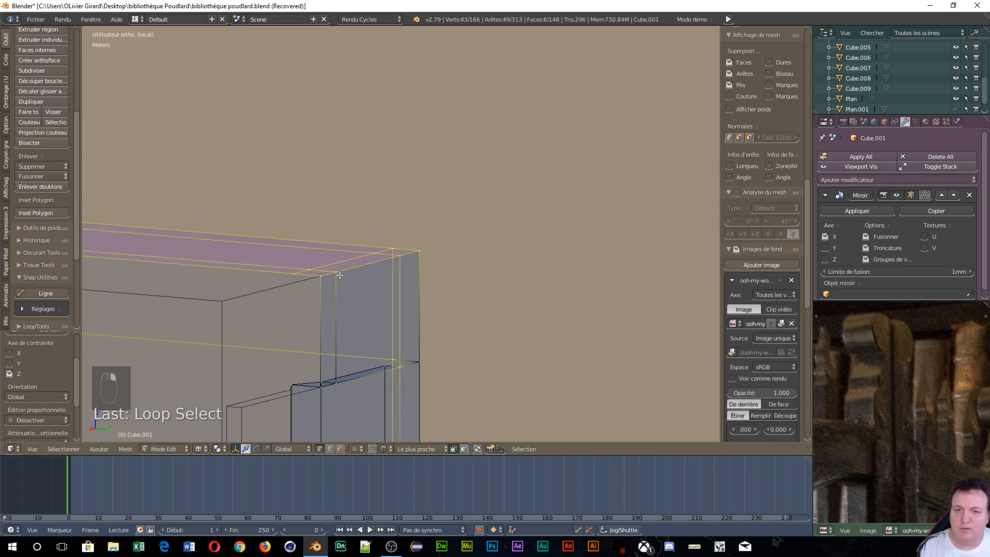
In the right side view, box-deselect everything below the pillar's top edge so only the top face vertices remain selected.
{"action": "scroll", "coordinate": [402, 367], "scroll_direction": "down", "scroll_amount": 6}
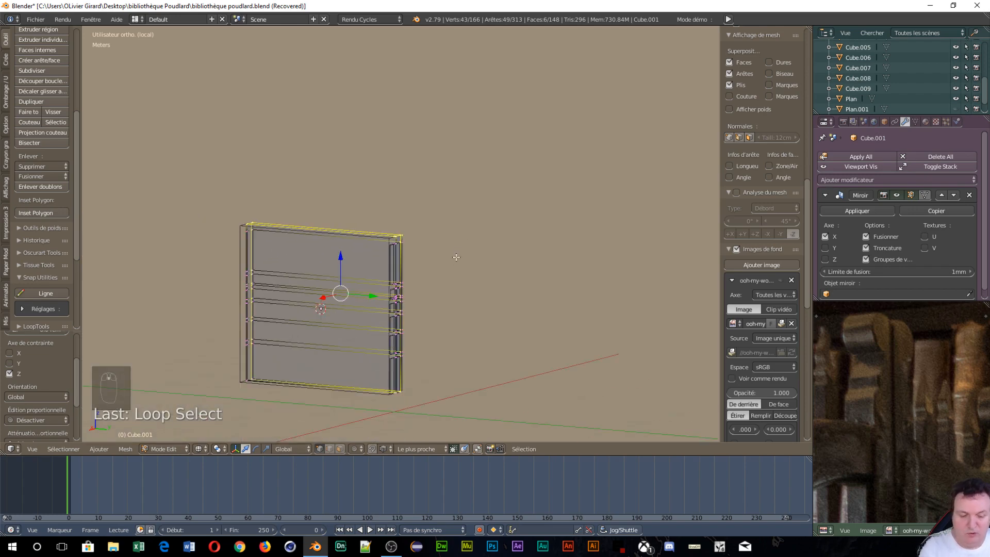
{"action": "key", "text": "KP_3"}
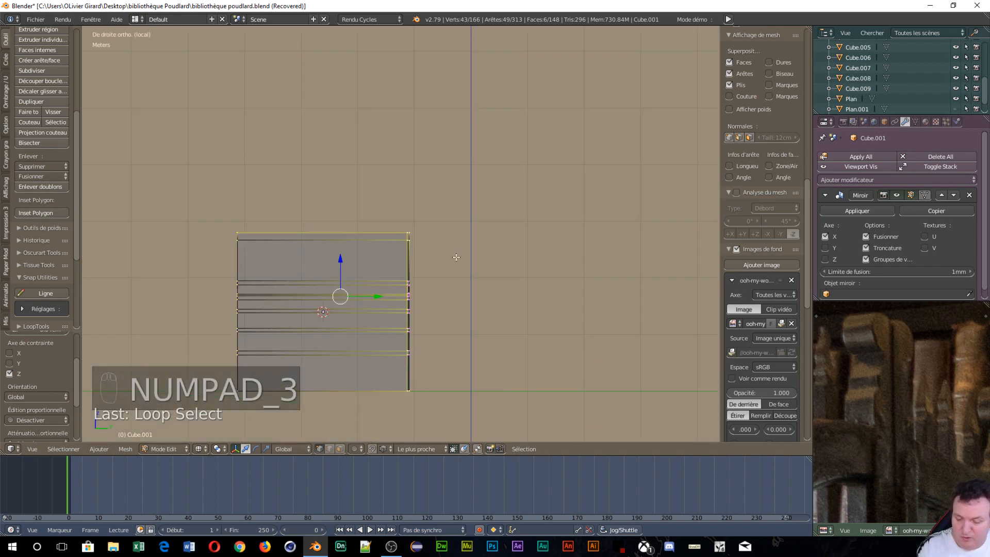
{"action": "key", "text": "b"}
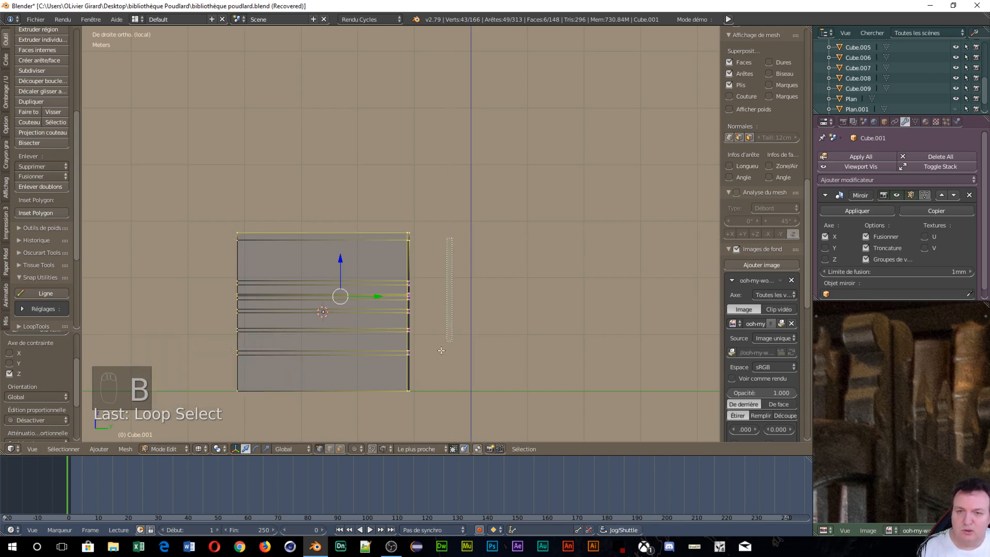
{"action": "middle_click_drag", "start_coordinate": [442, 351], "coordinate": [220, 438]}
{"action": "scroll", "coordinate": [214, 391], "scroll_direction": "up", "scroll_amount": 7}
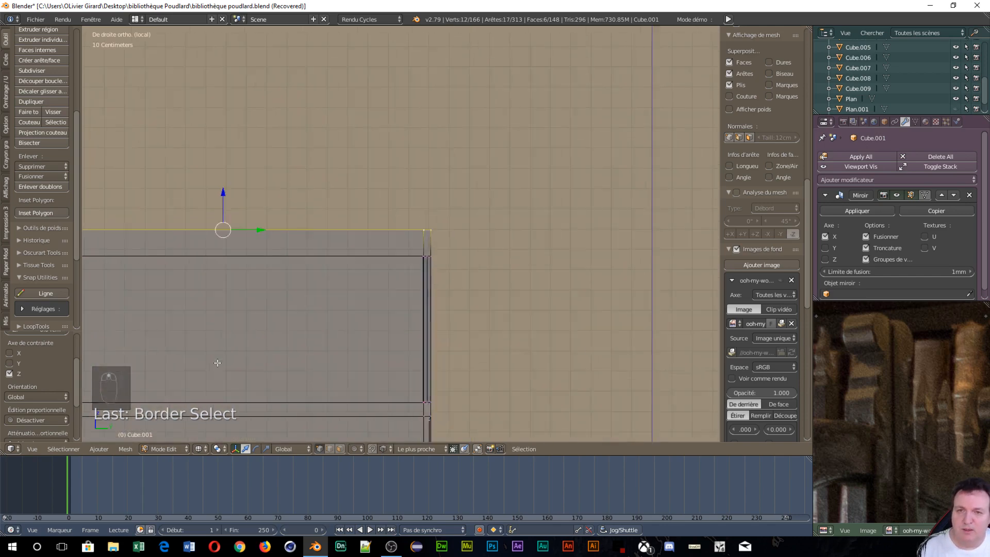
{"action": "middle_click_drag", "start_coordinate": [220, 361], "coordinate": [596, 132]}
{"action": "scroll", "coordinate": [302, 304], "scroll_direction": "up", "scroll_amount": 4}
{"action": "scroll", "coordinate": [375, 174], "scroll_direction": "down", "scroll_amount": 3}
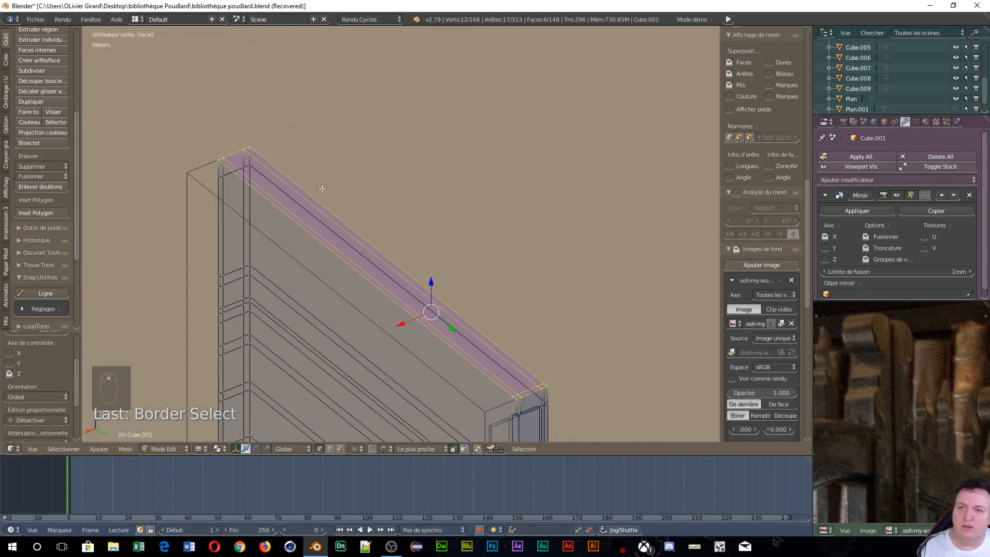
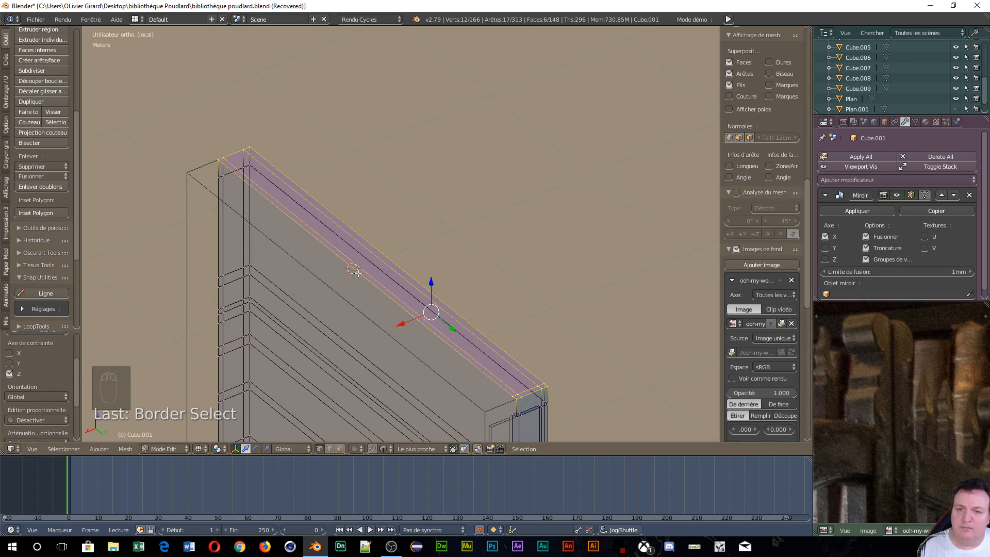
Clear the selection and select the two corner vertices at opposite ends of the pillar top's long edge on the mirror-plane side.
{"action": "key", "text": "a"}
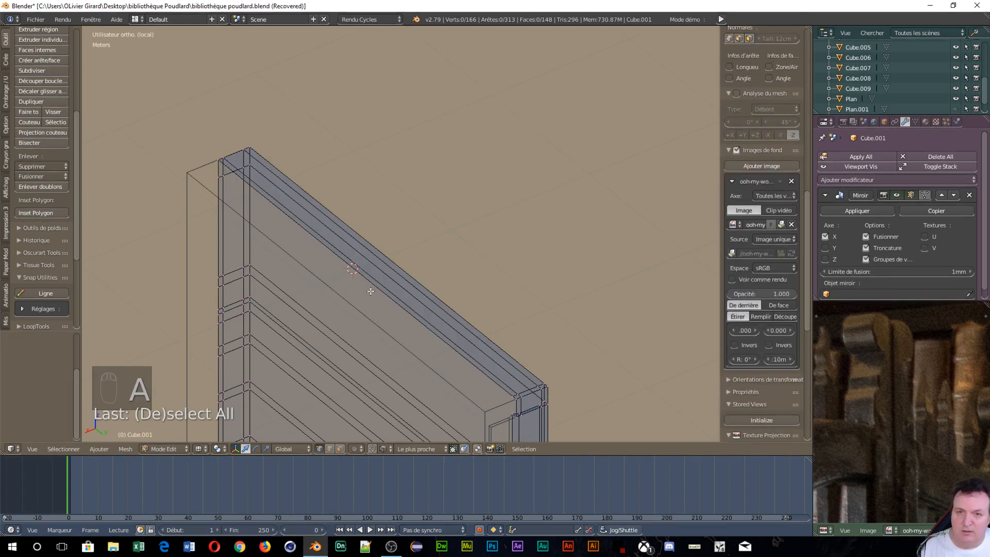
{"action": "scroll", "coordinate": [374, 297], "scroll_direction": "up", "scroll_amount": 4}
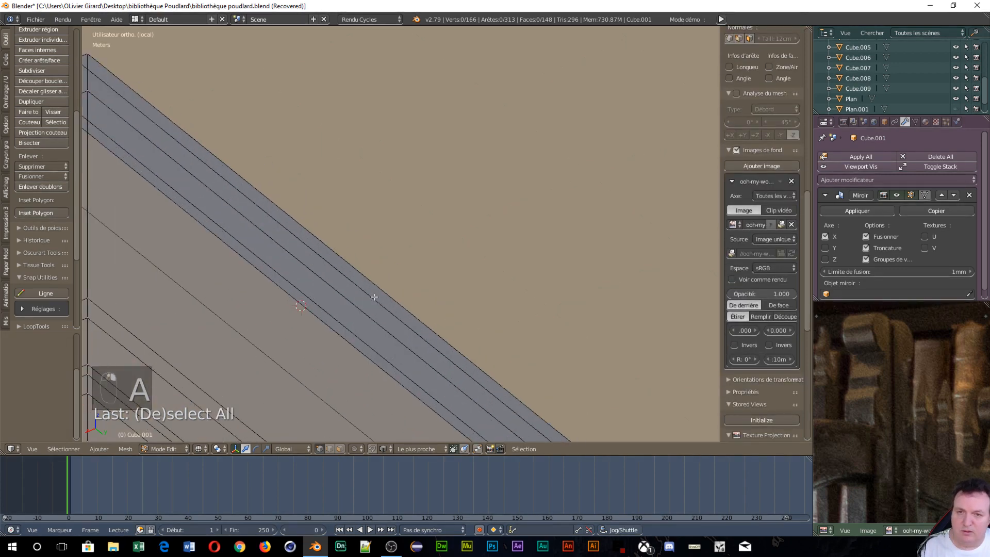
{"action": "middle_click_drag", "start_coordinate": [373, 297], "coordinate": [349, 115], "text": "shift"}
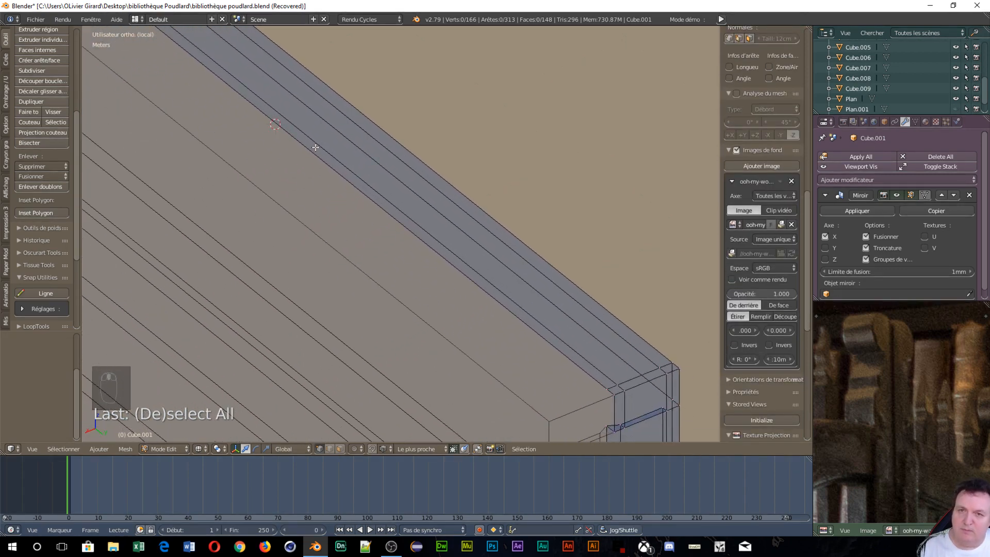
{"action": "right_click", "coordinate": [602, 390]}
{"action": "scroll", "coordinate": [137, 146], "scroll_direction": "down", "scroll_amount": 2}
{"action": "middle_click_drag", "start_coordinate": [183, 122], "coordinate": [310, 307], "text": "shift"}
{"action": "scroll", "coordinate": [310, 304], "scroll_direction": "up", "scroll_amount": 4}
{"action": "scroll", "coordinate": [162, 200], "scroll_direction": "up", "scroll_amount": 1}
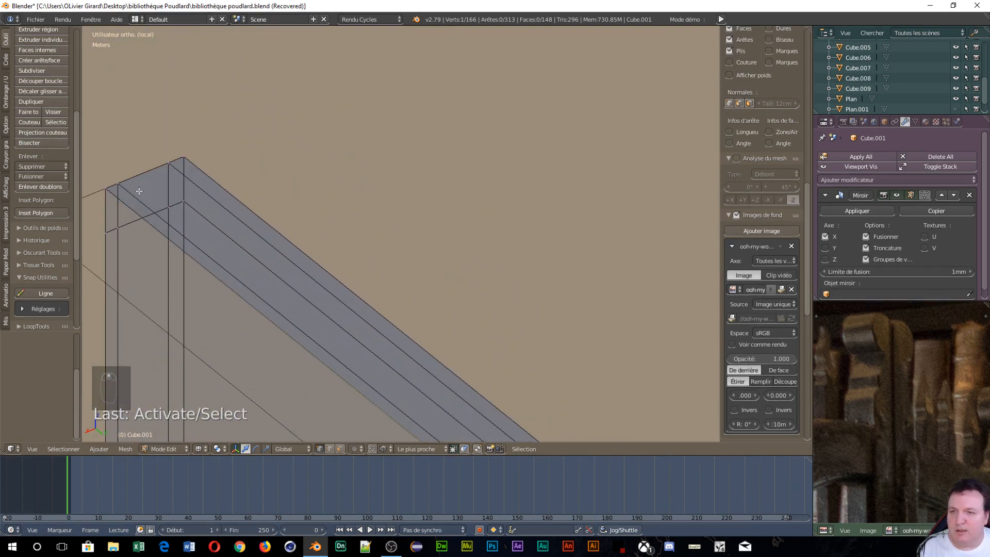
{"action": "right_click", "coordinate": [106, 188]}
{"action": "middle_click_drag", "start_coordinate": [242, 272], "coordinate": [600, 261], "text": "shift"}
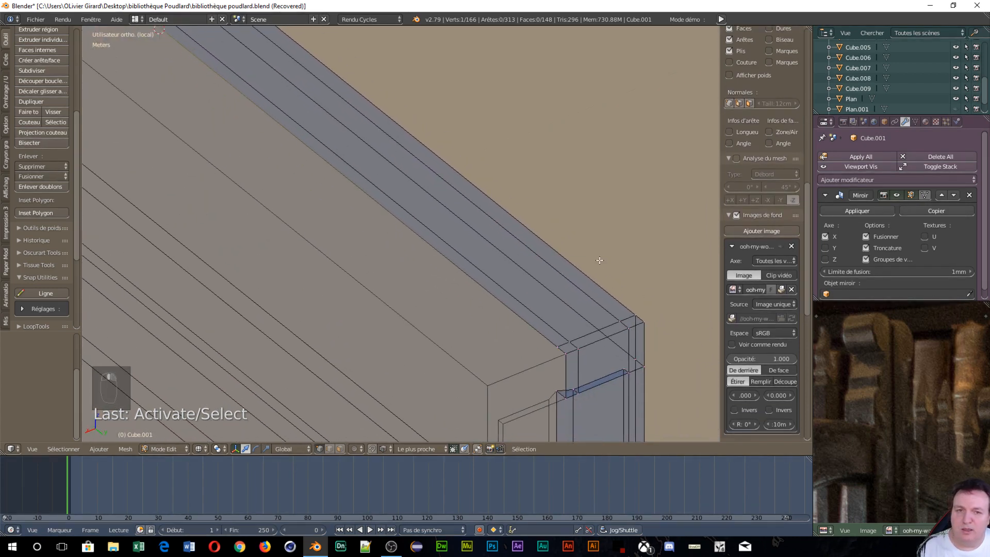
{"action": "right_click", "coordinate": [573, 355], "text": "shift"}
Snap the 3D cursor to the two selected end vertices of the pillar's top edge.
{"action": "scroll", "coordinate": [405, 279], "scroll_direction": "down", "scroll_amount": 4}
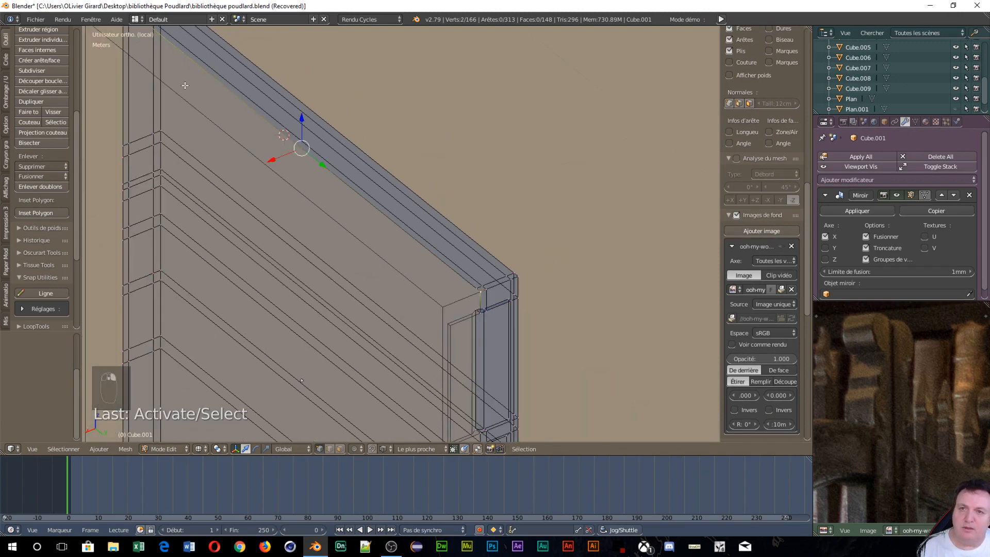
{"action": "left_click", "coordinate": [134, 451]}
{"action": "mouse_move", "coordinate": [156, 383]}
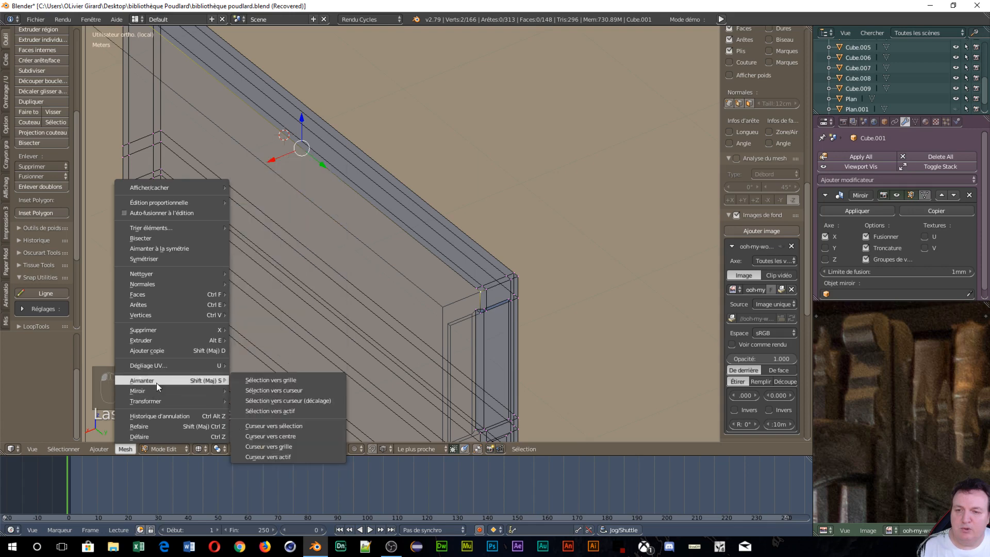
{"action": "left_click", "coordinate": [298, 429]}
In the right side view, box-select all vertices along the pillar's top edge.
{"action": "scroll", "coordinate": [282, 205], "scroll_direction": "down", "scroll_amount": 4}
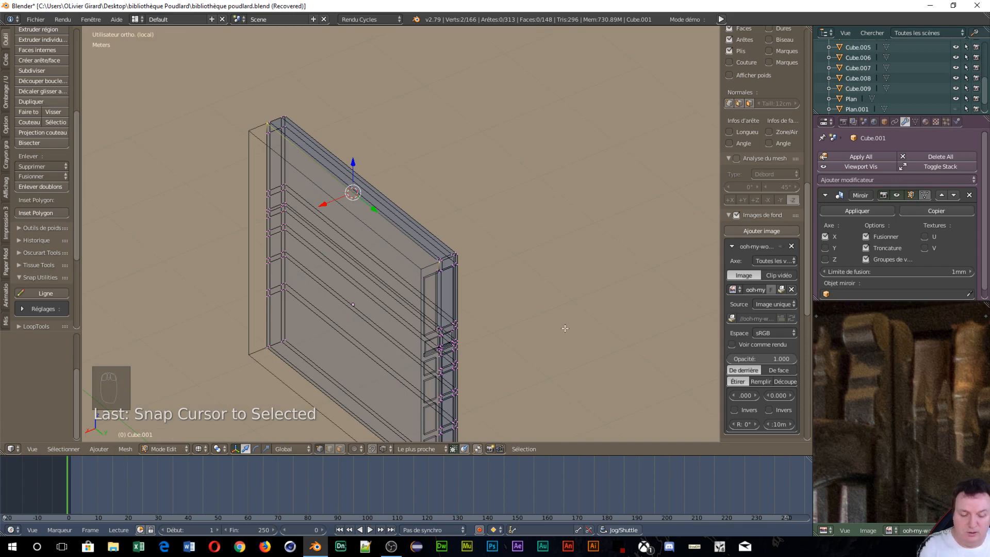
{"action": "key", "text": "KP_3"}
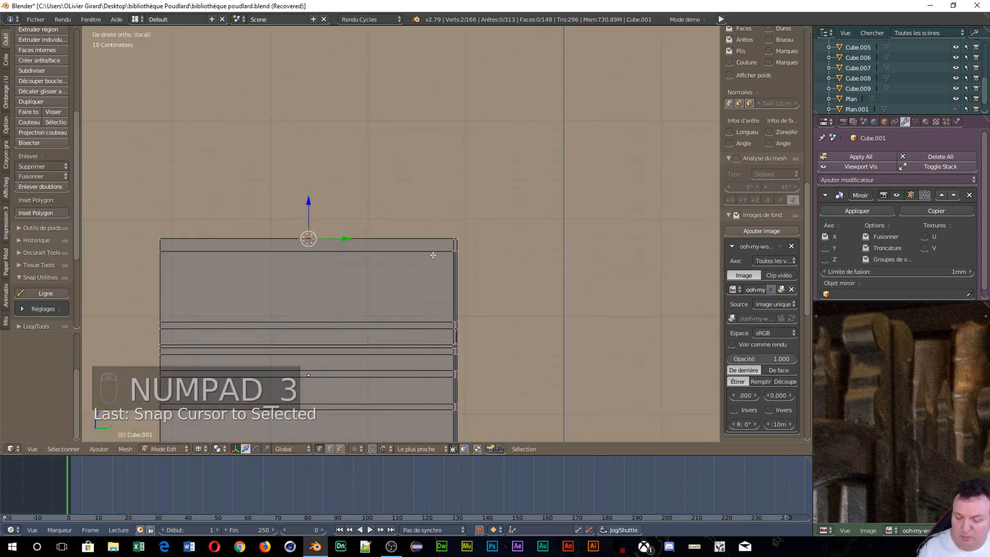
{"action": "key", "text": "b"}
{"action": "left_click_drag", "start_coordinate": [145, 201], "coordinate": [513, 241]}
{"action": "middle_click_drag", "start_coordinate": [512, 240], "coordinate": [446, 358]}
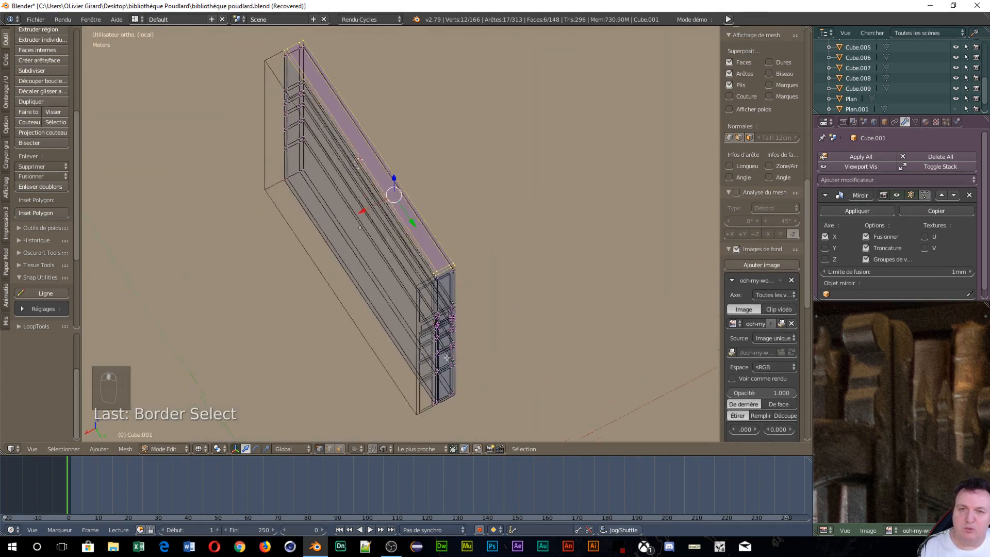
Try to scale the selected top vertices of the pillar down uniformly.
{"action": "scroll", "coordinate": [447, 358], "scroll_direction": "up", "scroll_amount": 3}
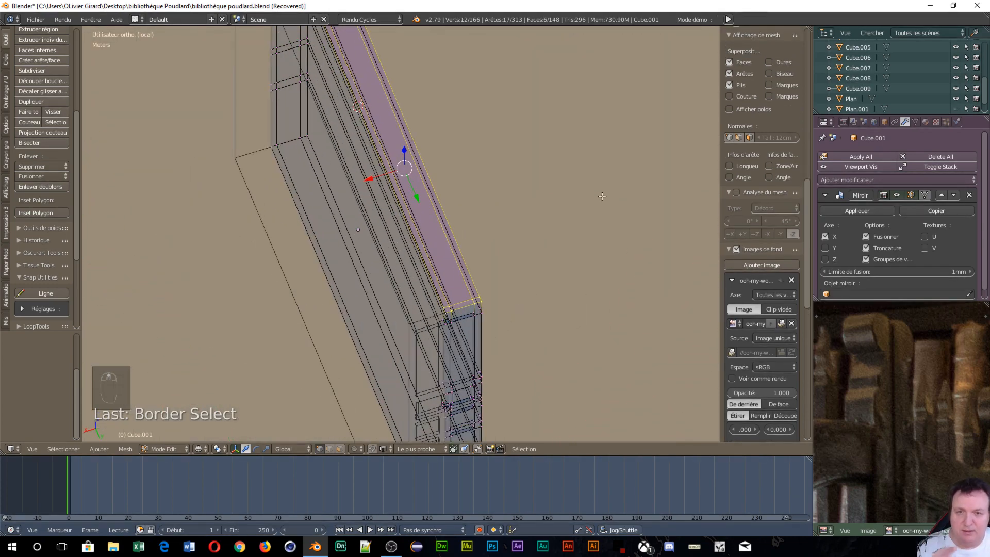
{"action": "middle_click_drag", "start_coordinate": [601, 196], "coordinate": [653, 181]}
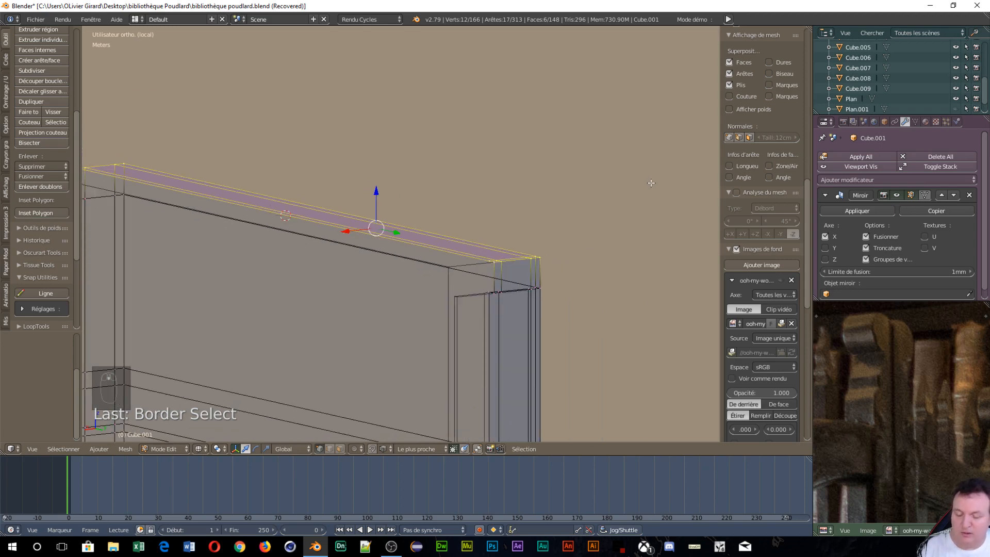
{"action": "key", "text": "s"}
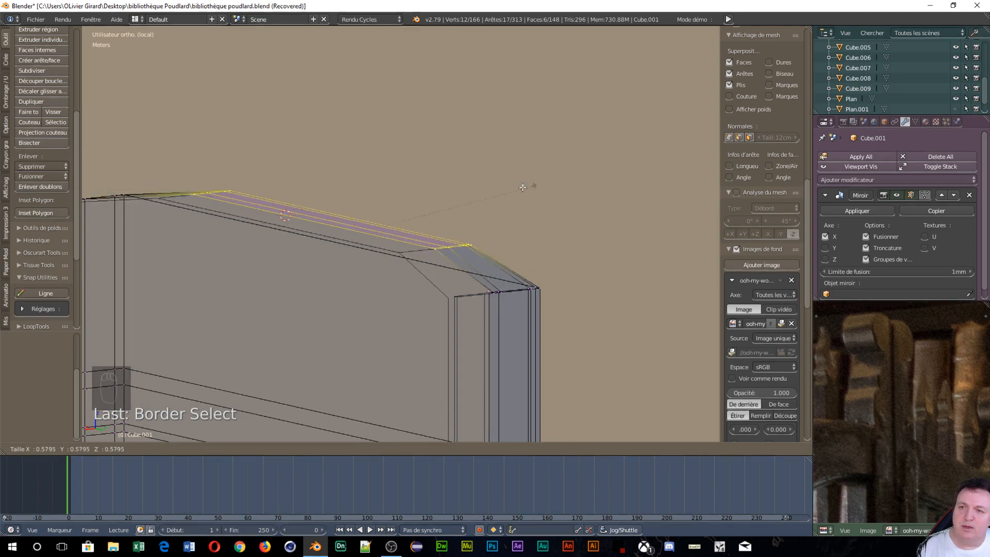
{"action": "key", "text": "Escape"}
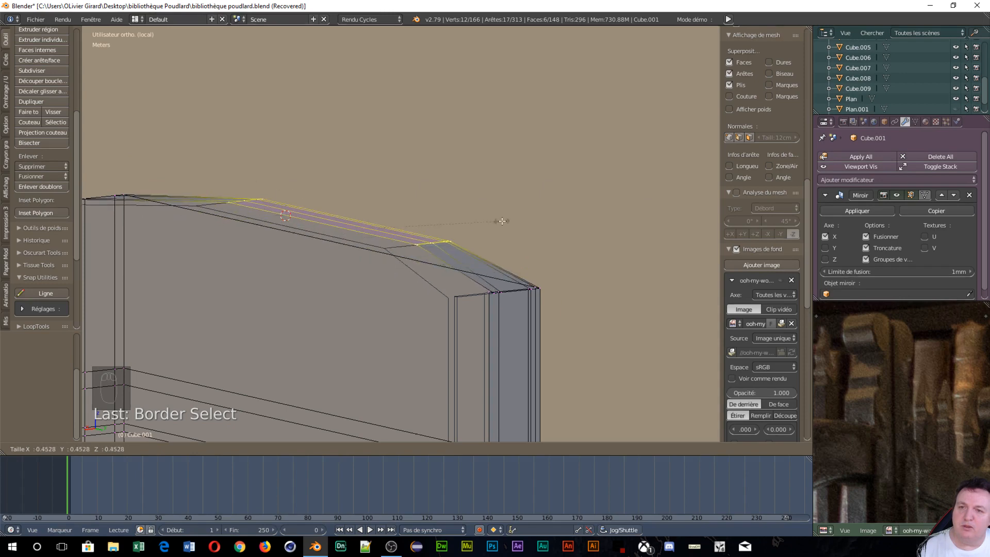
Switch the pivot point to the 3D cursor and scale the pillar's selected top vertices outward by about 1.096.
{"action": "left_click", "coordinate": [219, 449]}
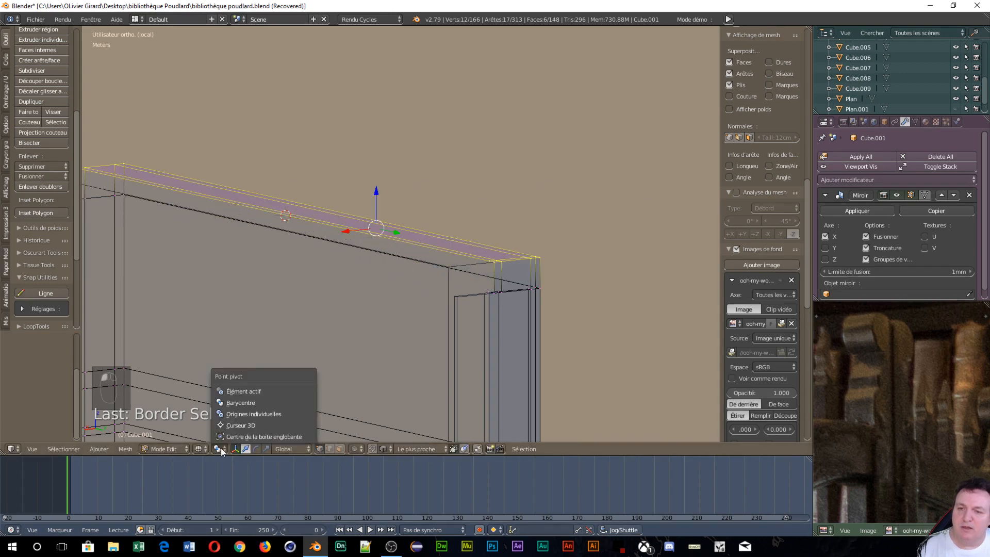
{"action": "left_click", "coordinate": [228, 425]}
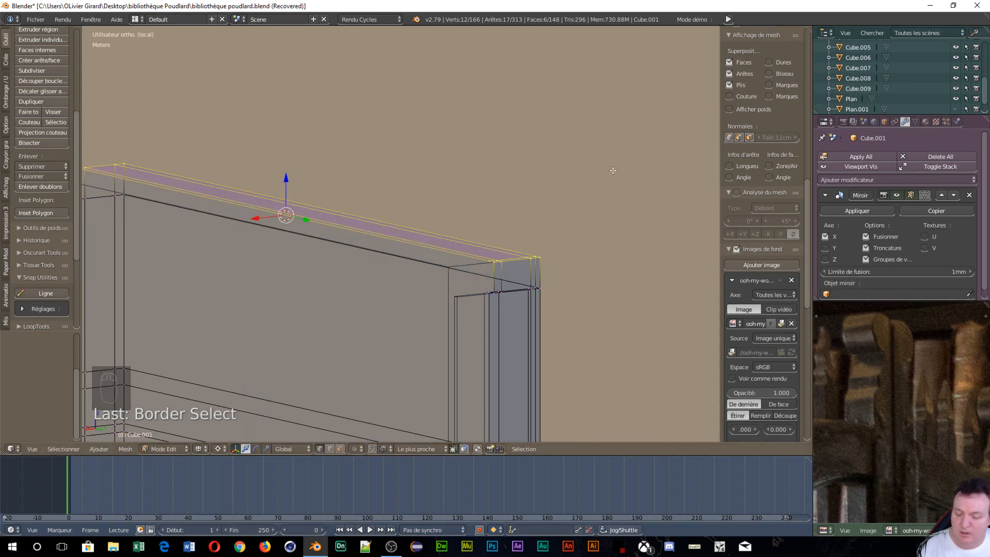
{"action": "key", "text": "s"}
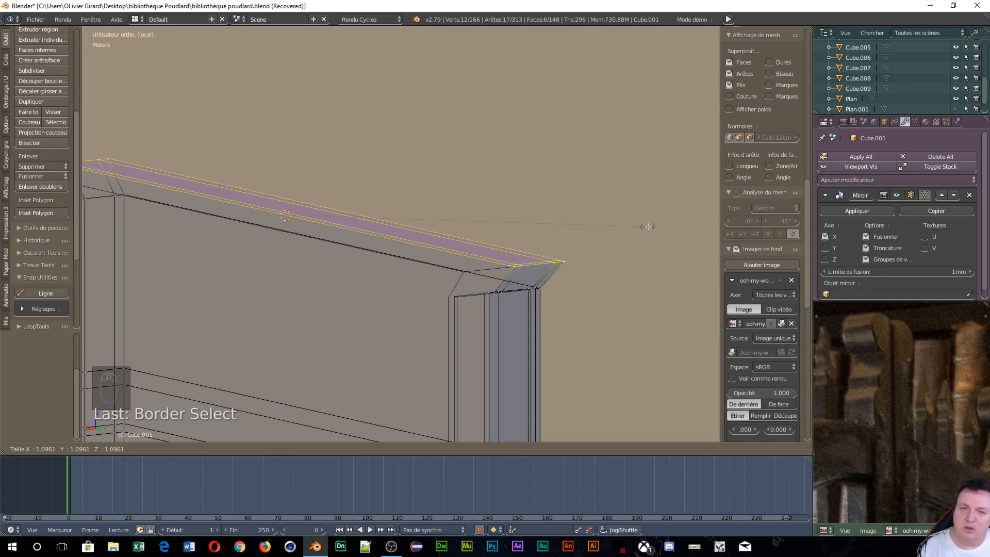
{"action": "left_click", "coordinate": [648, 227]}
{"action": "scroll", "coordinate": [526, 298], "scroll_direction": "up", "scroll_amount": 2}
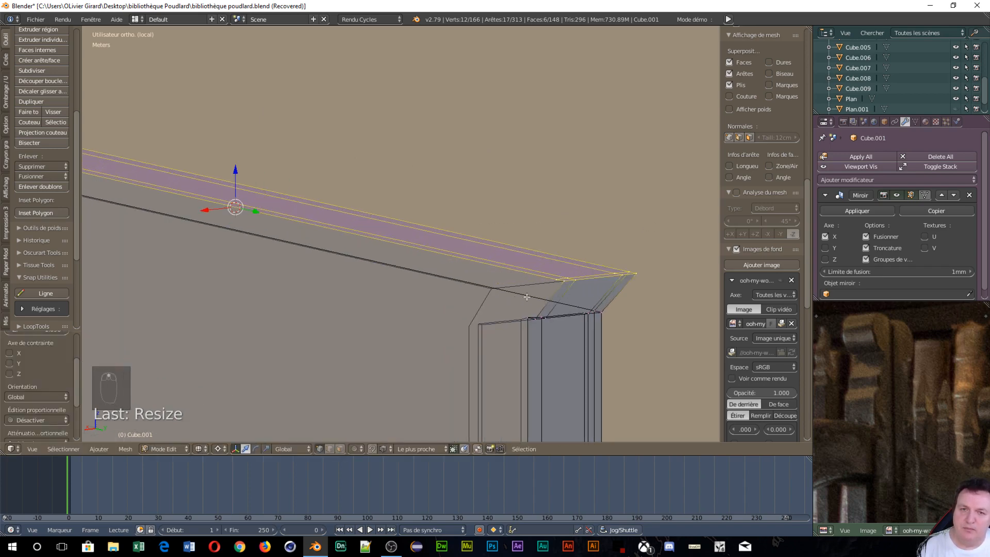
Add an edge loop on the flared top band, slide it by about -0.545 towards the upper edge, and scale it slightly outward.
{"action": "scroll", "coordinate": [527, 297], "scroll_direction": "down", "scroll_amount": 1}
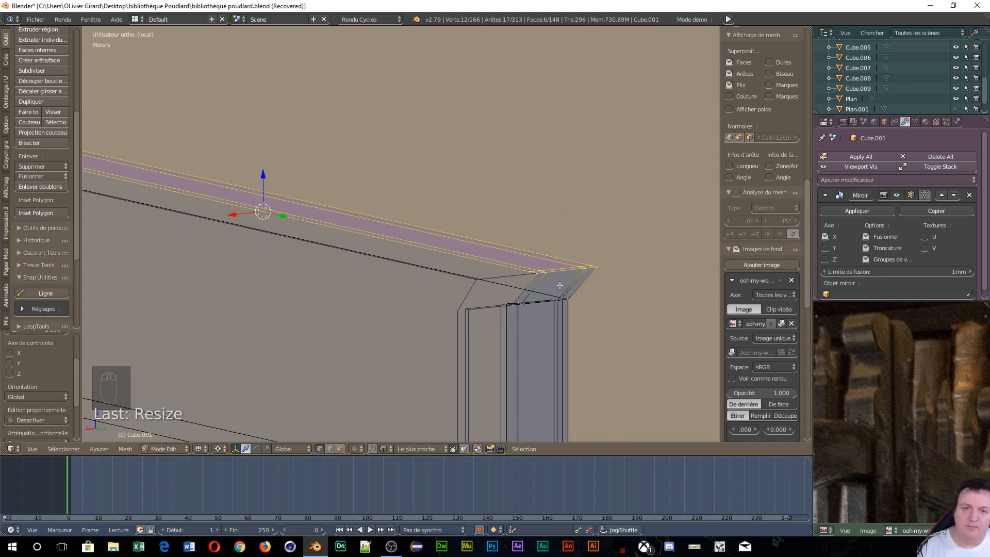
{"action": "key", "text": "ctrl+r"}
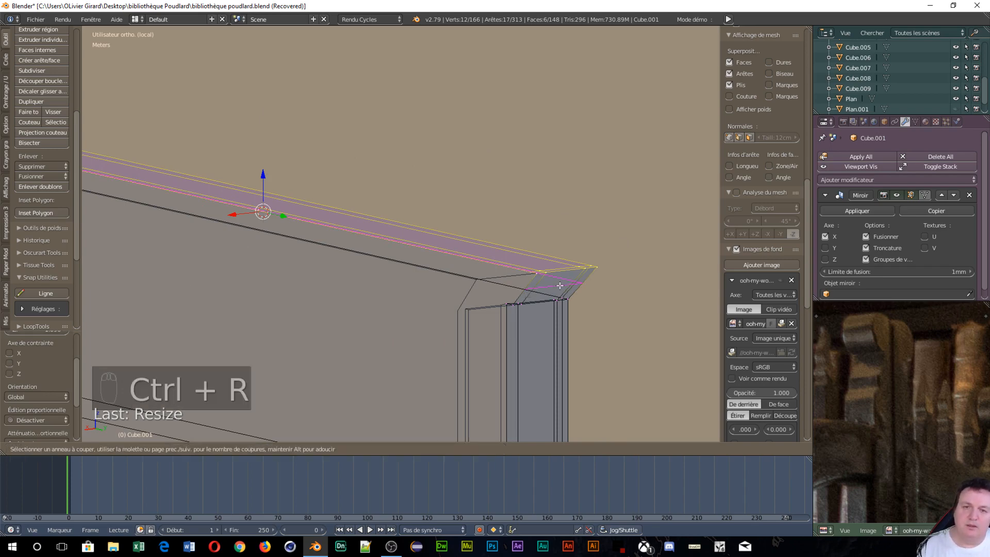
{"action": "left_click", "coordinate": [560, 286]}
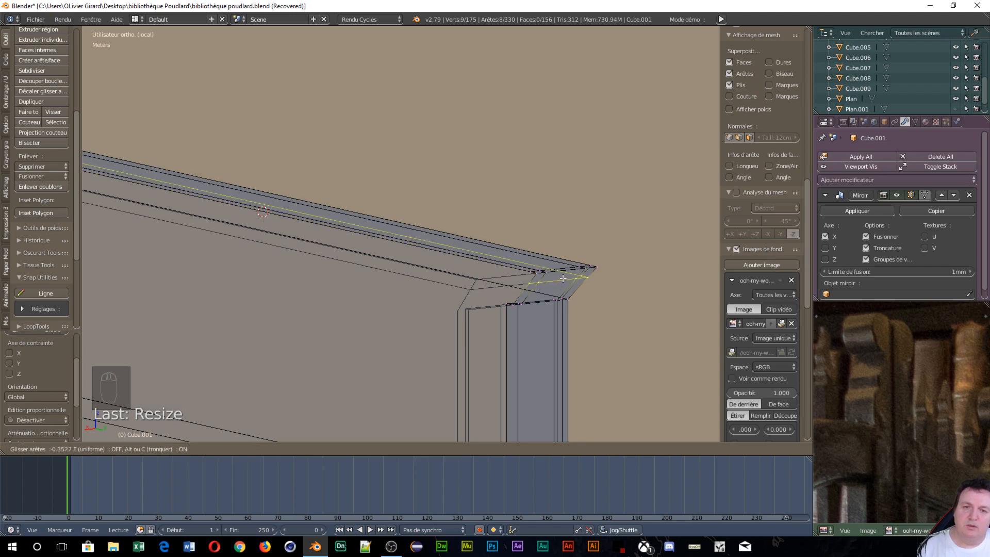
{"action": "left_click", "coordinate": [566, 276]}
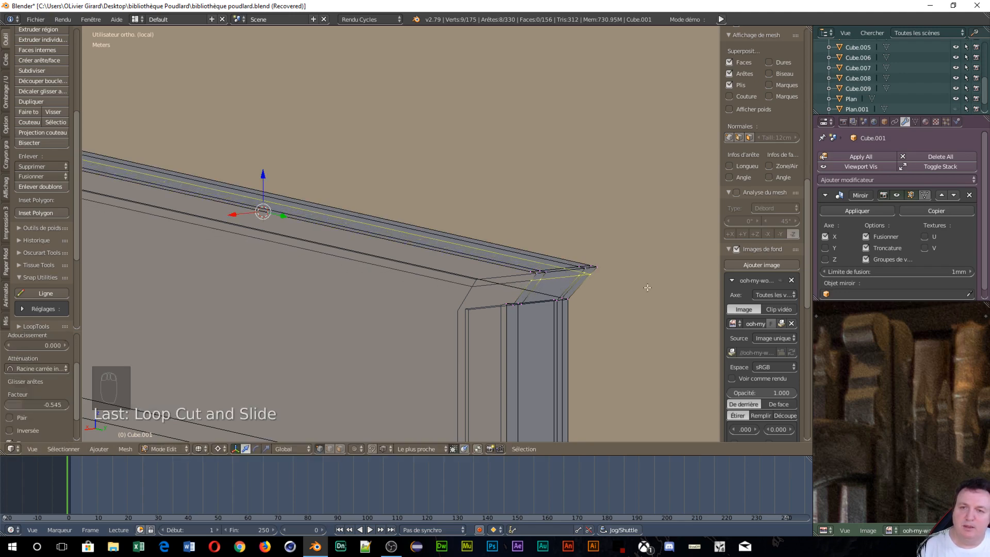
{"action": "key", "text": "s"}
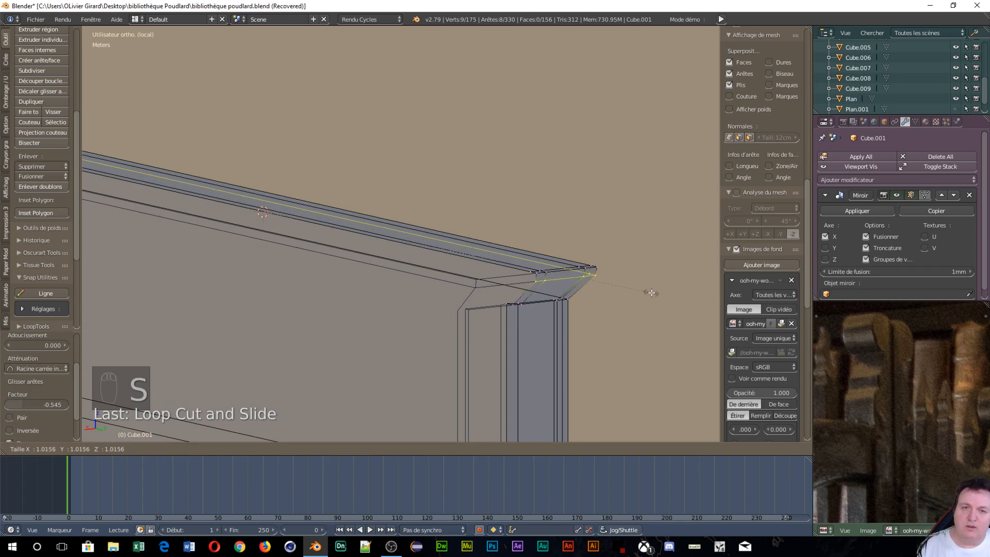
{"action": "left_click", "coordinate": [649, 290]}
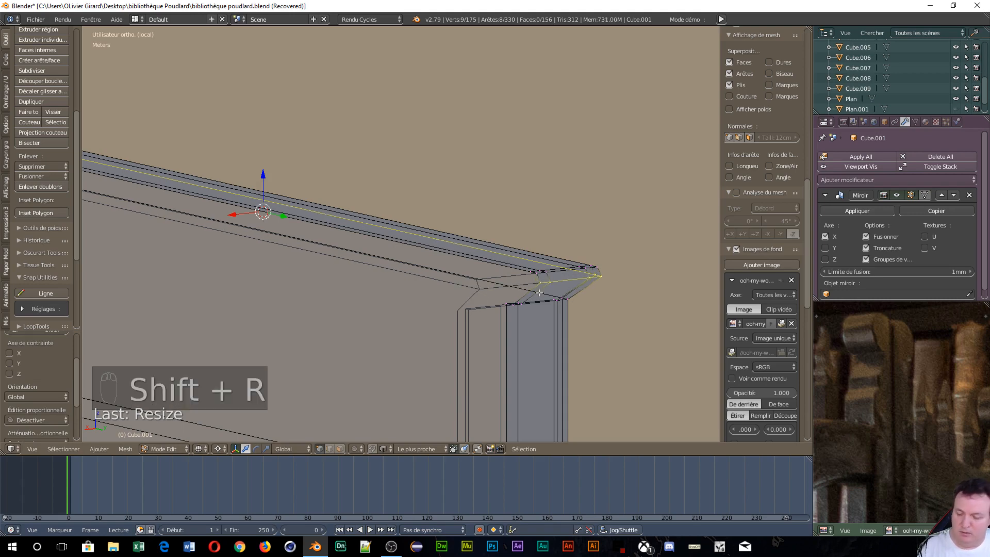
Cut a second loop under the first with a slide factor of about -0.513 and scale it inward to about 0.98.
{"action": "key", "text": "ctrl+r"}
{"action": "left_click", "coordinate": [582, 288]}
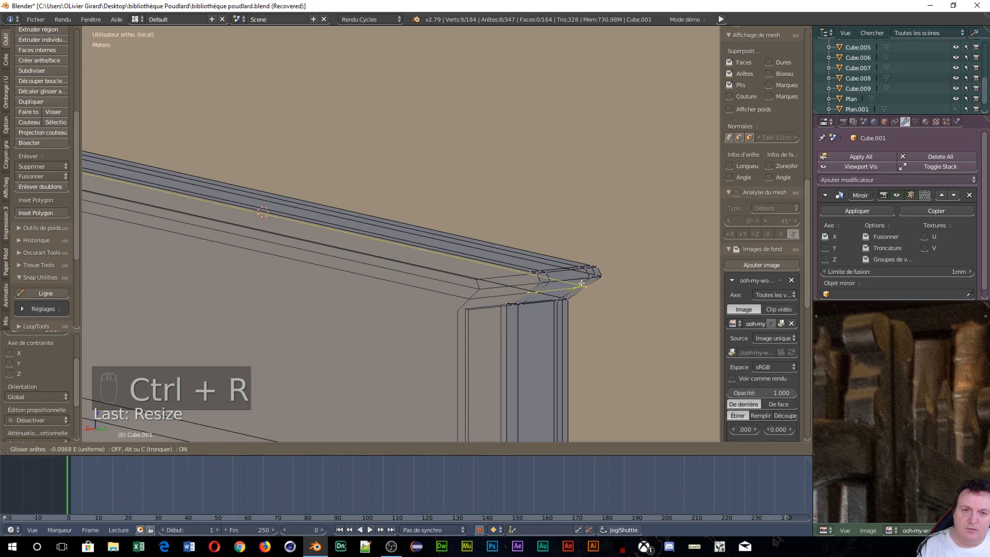
{"action": "left_click", "coordinate": [613, 307]}
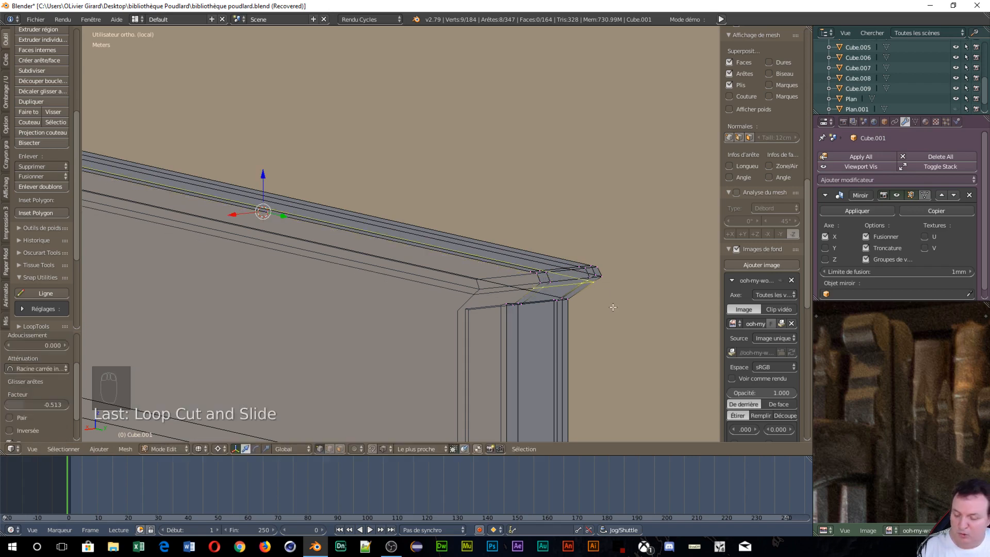
{"action": "key", "text": "s"}
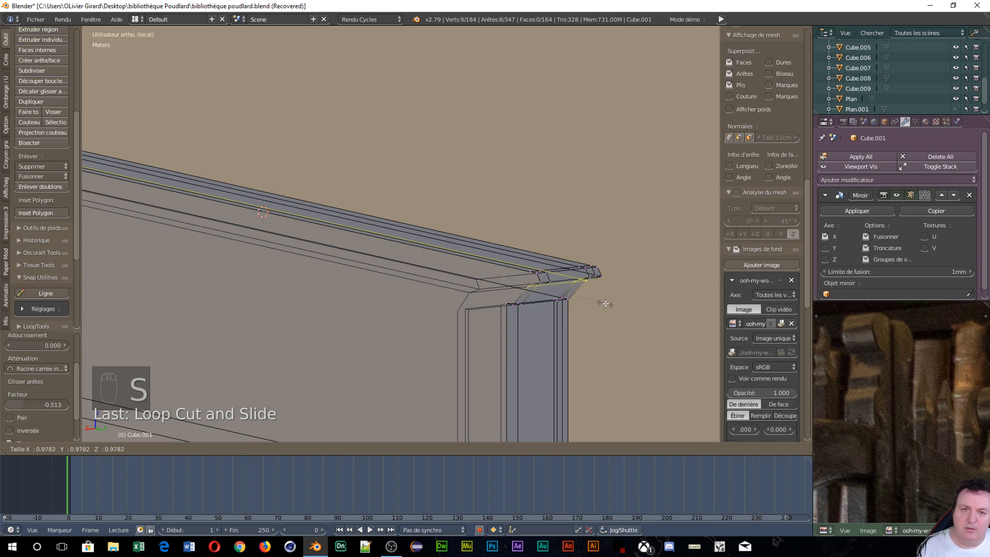
{"action": "left_click", "coordinate": [605, 303]}
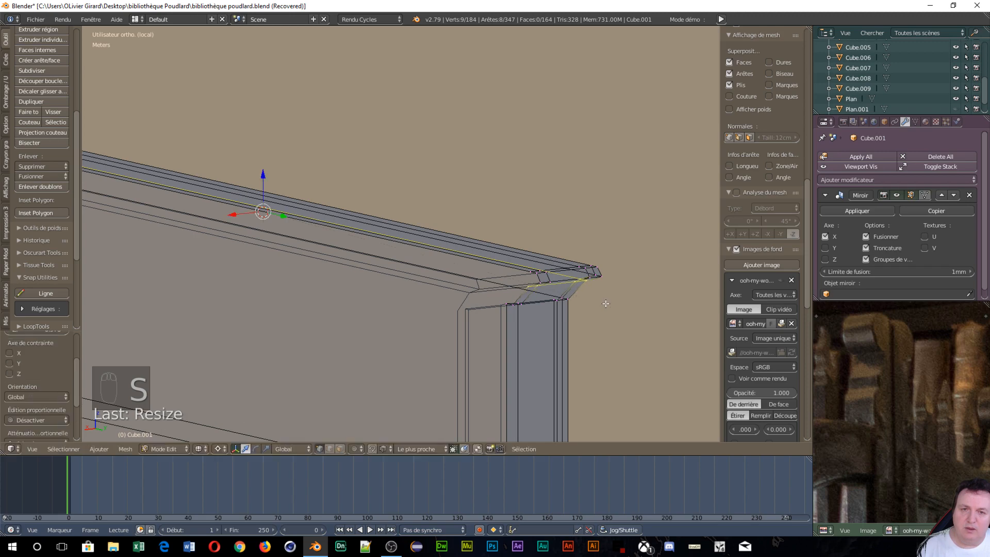
Insert a third loop lower on the cornice with a slide factor of about -0.361 and scale it outward by about 1.013.
{"action": "key", "text": "ctrl+r"}
{"action": "left_click", "coordinate": [563, 293]}
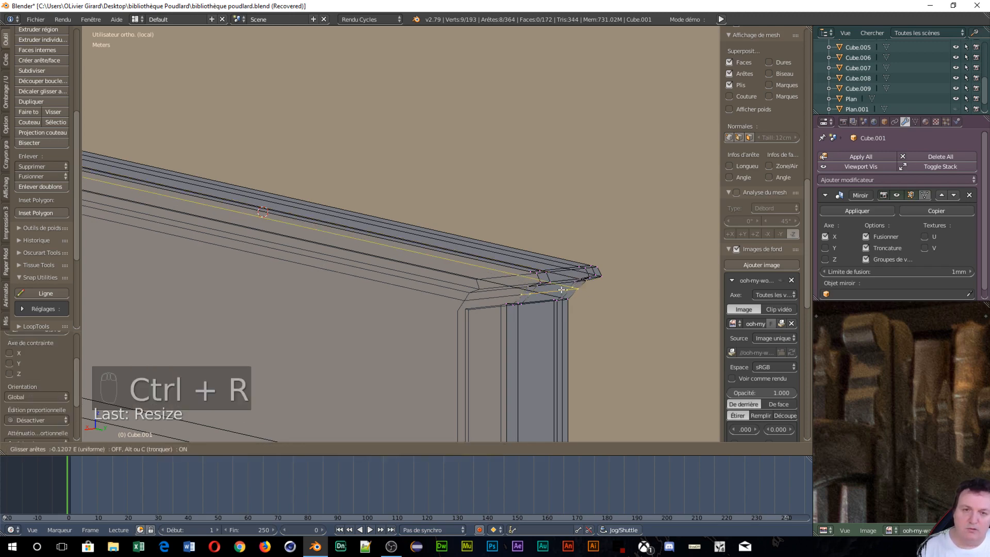
{"action": "left_click", "coordinate": [562, 289]}
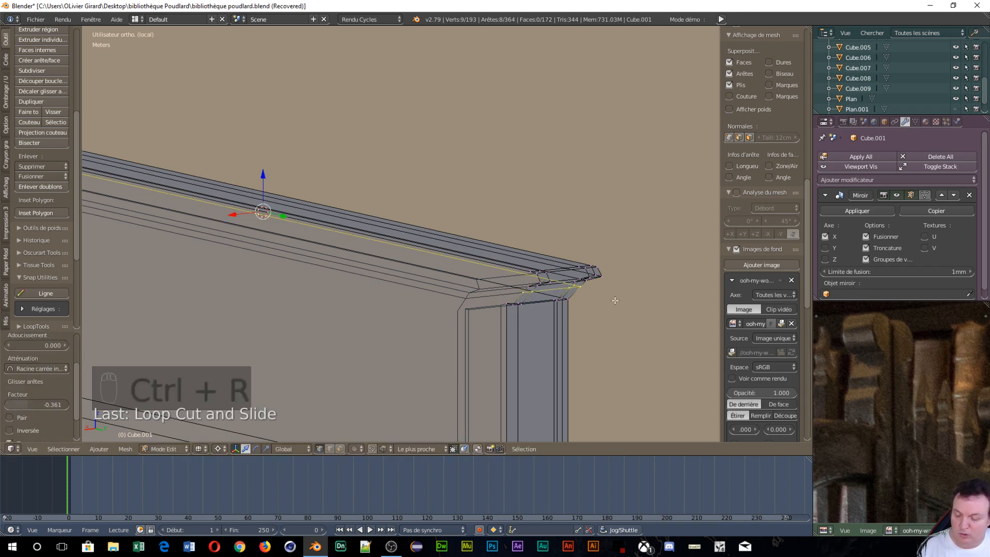
{"action": "key", "text": "s"}
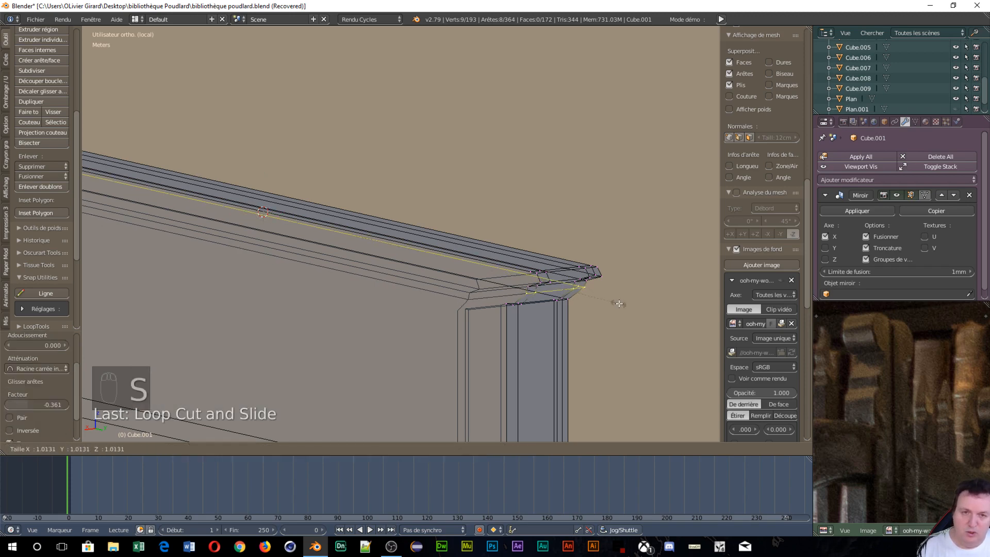
{"action": "left_click", "coordinate": [619, 304]}
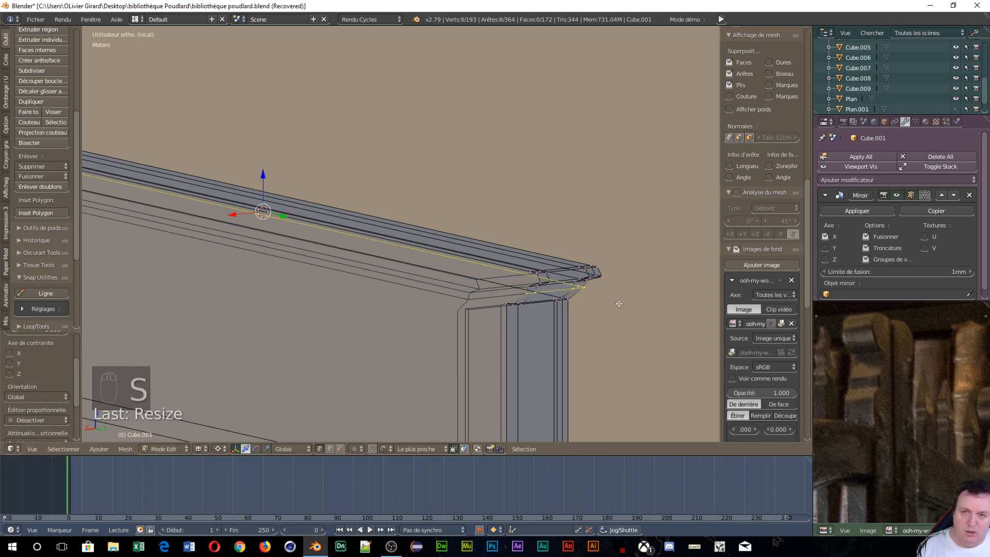
Add a fourth loop just below the third with a slide factor of about -0.694 and scale it slightly inward.
{"action": "key", "text": "ctrl+r"}
{"action": "left_click", "coordinate": [568, 292]}
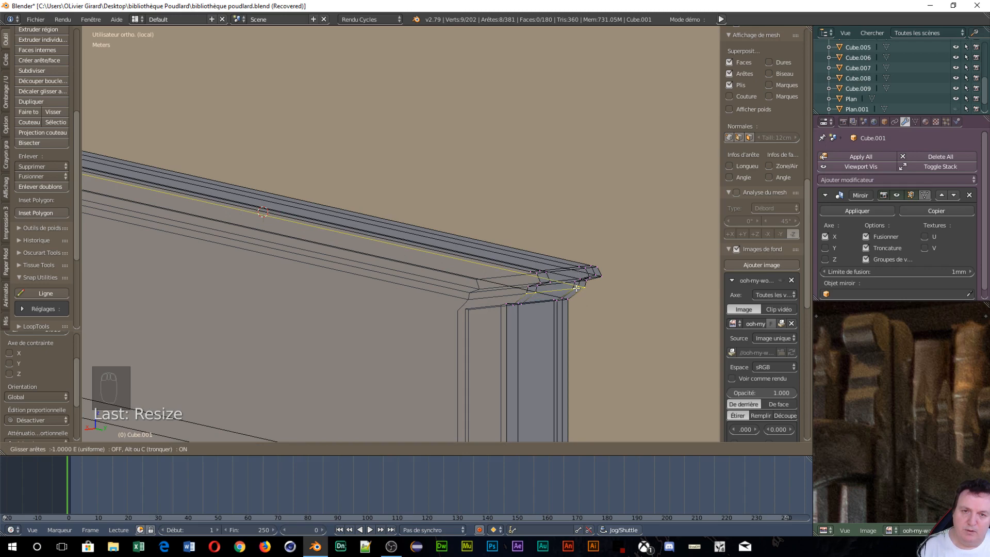
{"action": "left_click", "coordinate": [601, 312]}
{"action": "key", "text": "s"}
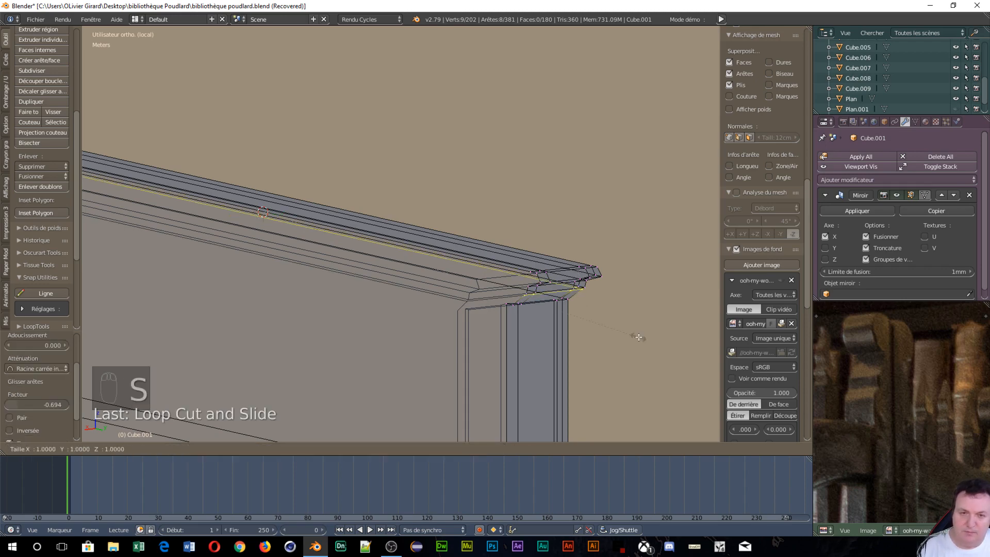
{"action": "left_click", "coordinate": [632, 327]}
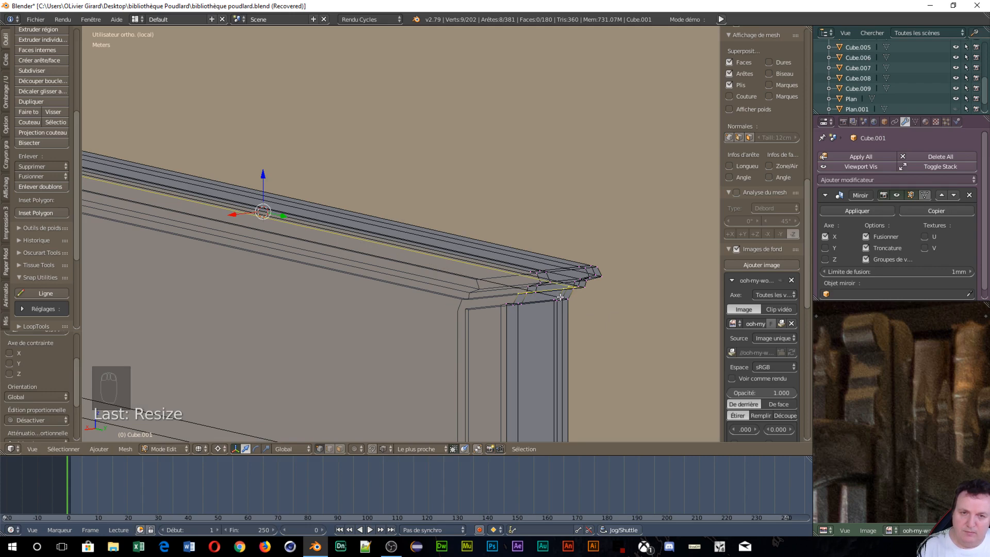
Place a centred fifth loop, without sliding it, in the lowest band of the cornice and scale it outward by about 1.017.
{"action": "key", "text": "ctrl+e"}
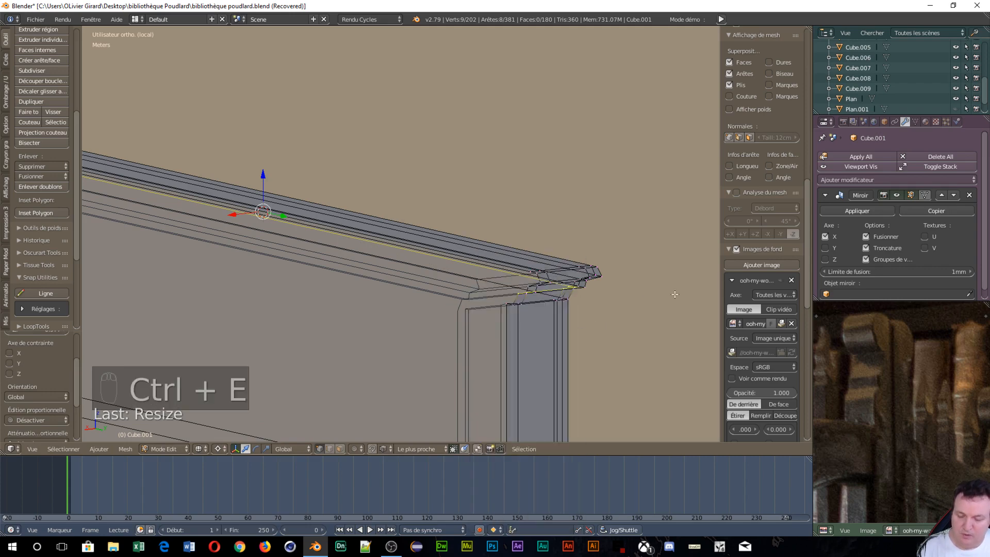
{"action": "key", "text": "ctrl+r"}
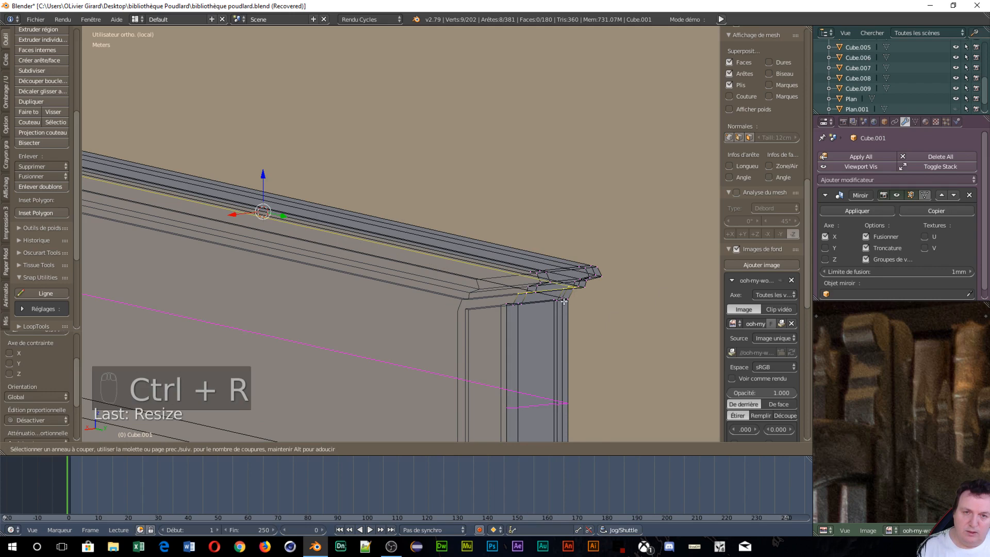
{"action": "left_click", "coordinate": [564, 295]}
{"action": "right_click", "coordinate": [564, 295]}
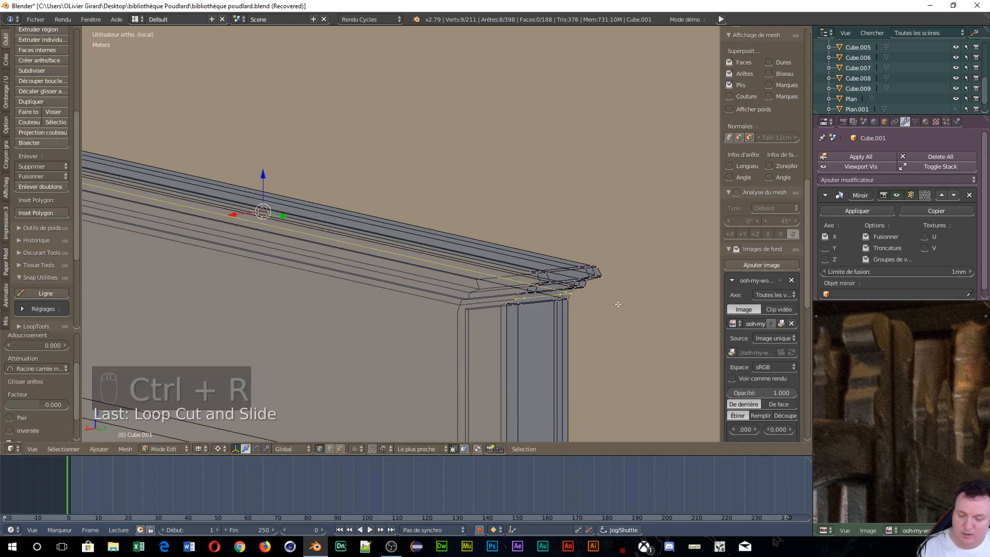
{"action": "key", "text": "s"}
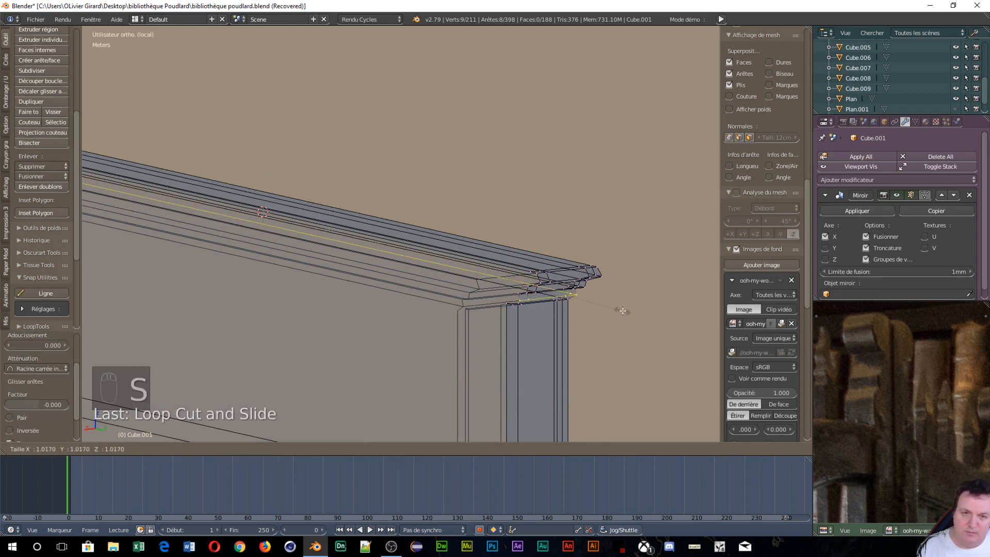
{"action": "left_click", "coordinate": [622, 311]}
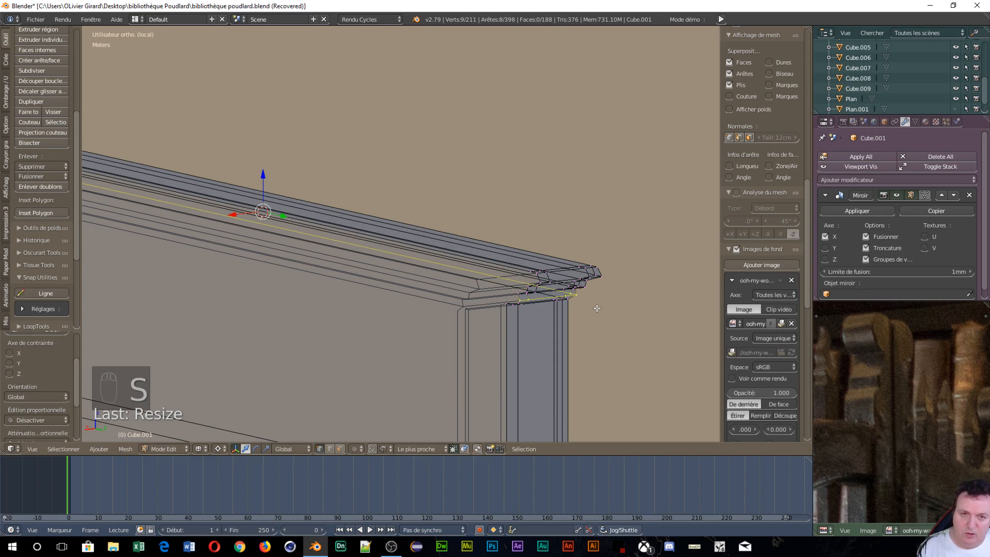
Select the horizontal edge loop just below the cornice's top edge and scale it inward to about 0.984.
{"action": "middle_click_drag", "start_coordinate": [597, 307], "coordinate": [554, 323]}
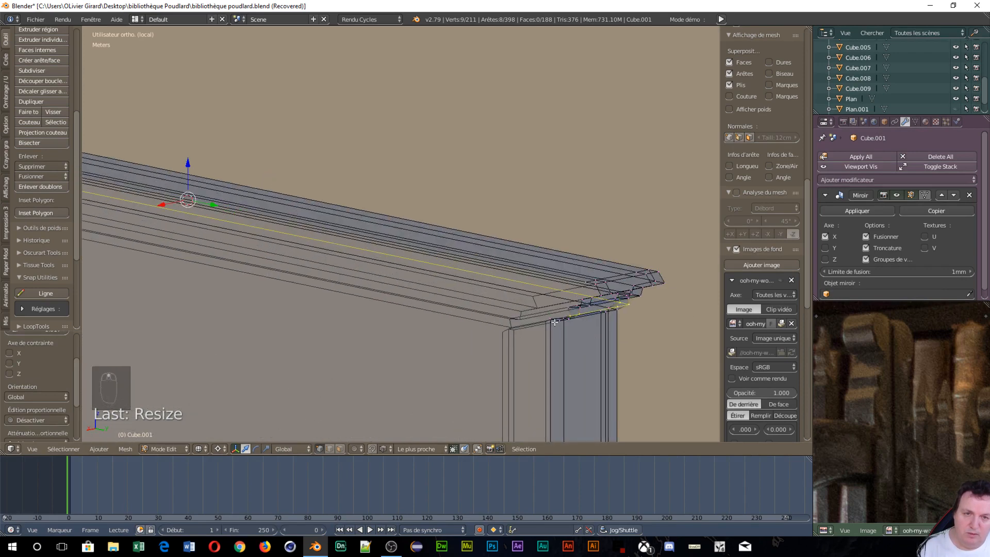
{"action": "right_click", "coordinate": [661, 286], "text": "alt"}
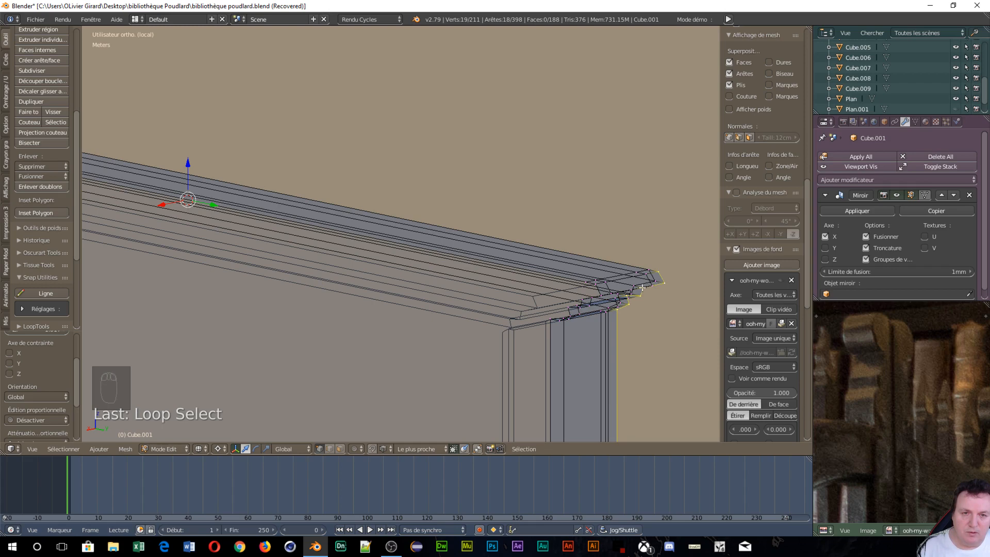
{"action": "right_click", "coordinate": [642, 288], "text": "alt+shift"}
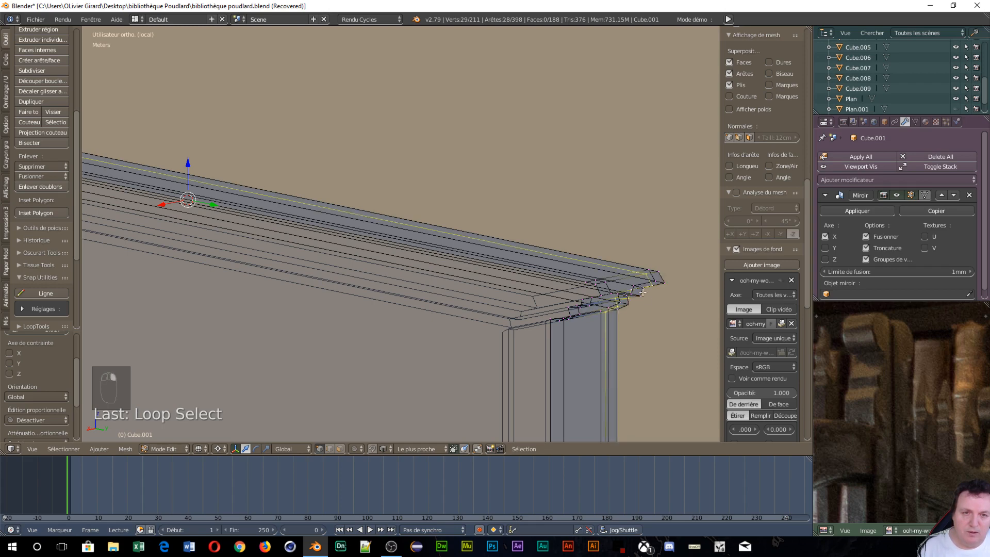
{"action": "middle_click_drag", "start_coordinate": [707, 321], "coordinate": [564, 324]}
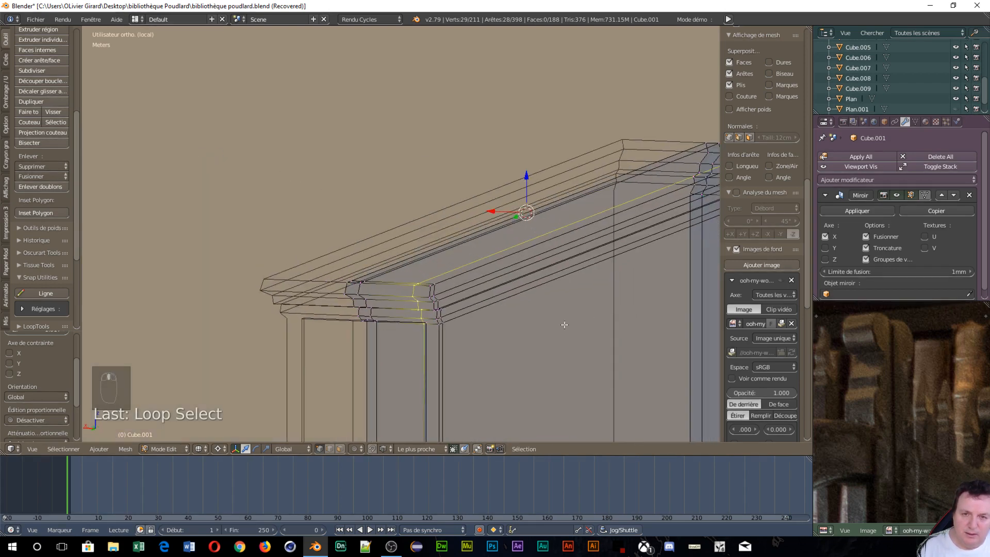
{"action": "right_click", "coordinate": [465, 285], "text": "alt"}
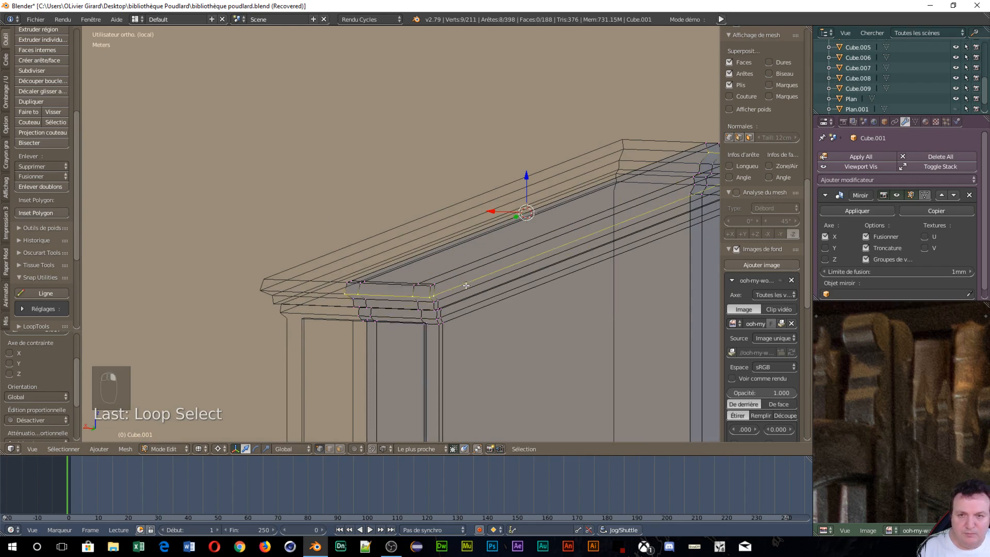
{"action": "key", "text": "s"}
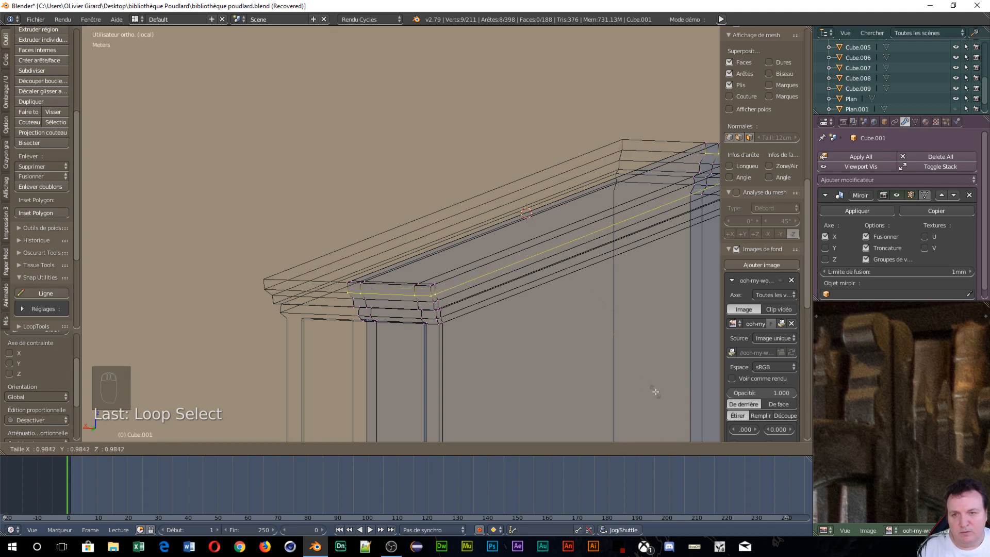
{"action": "left_click", "coordinate": [656, 391]}
Examine the stepped cornice profile along the pillar's top and at its corner from several angles.
{"action": "middle_click_drag", "start_coordinate": [656, 392], "coordinate": [632, 342]}
{"action": "scroll", "coordinate": [596, 319], "scroll_direction": "down", "scroll_amount": 6}
{"action": "scroll", "coordinate": [486, 279], "scroll_direction": "up", "scroll_amount": 5}
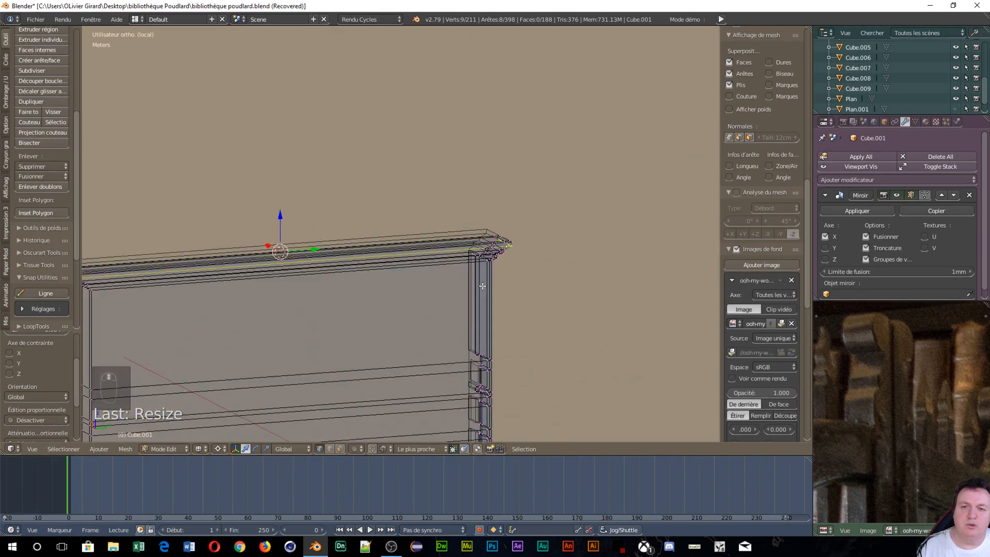
{"action": "middle_click_drag", "start_coordinate": [499, 277], "coordinate": [524, 314]}
{"action": "scroll", "coordinate": [524, 314], "scroll_direction": "down", "scroll_amount": 4}
{"action": "scroll", "coordinate": [220, 358], "scroll_direction": "up", "scroll_amount": 8}
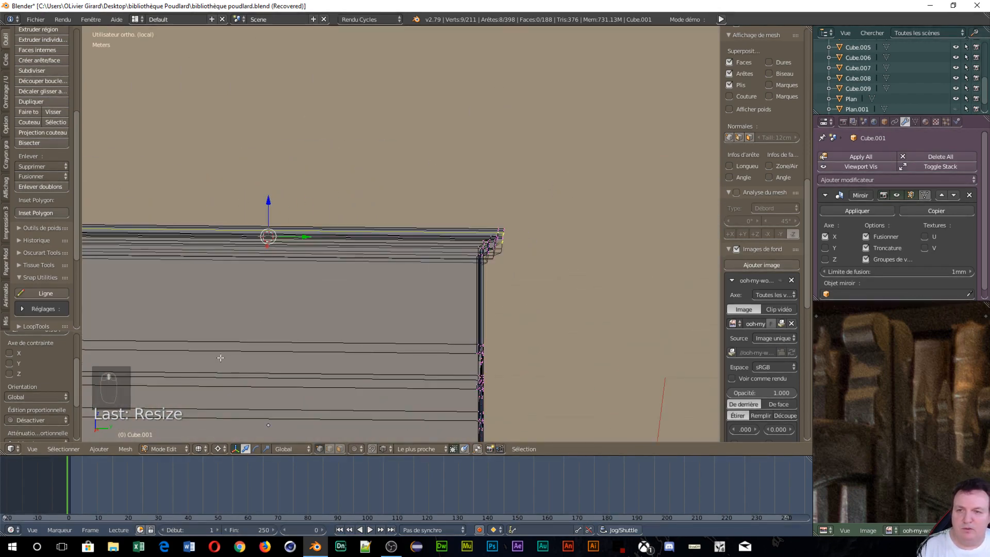
{"action": "middle_click_drag", "start_coordinate": [225, 347], "coordinate": [272, 352]}
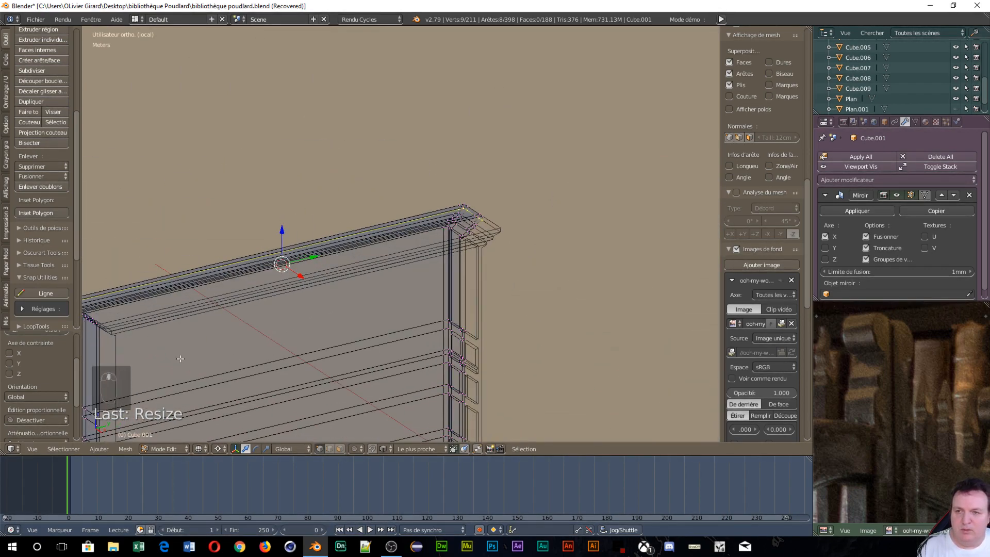
Inspect the overall shape of the panelled pillar and its cornice from both long sides and the corners.
{"action": "scroll", "coordinate": [182, 359], "scroll_direction": "down", "scroll_amount": 5}
{"action": "scroll", "coordinate": [266, 362], "scroll_direction": "up", "scroll_amount": 3}
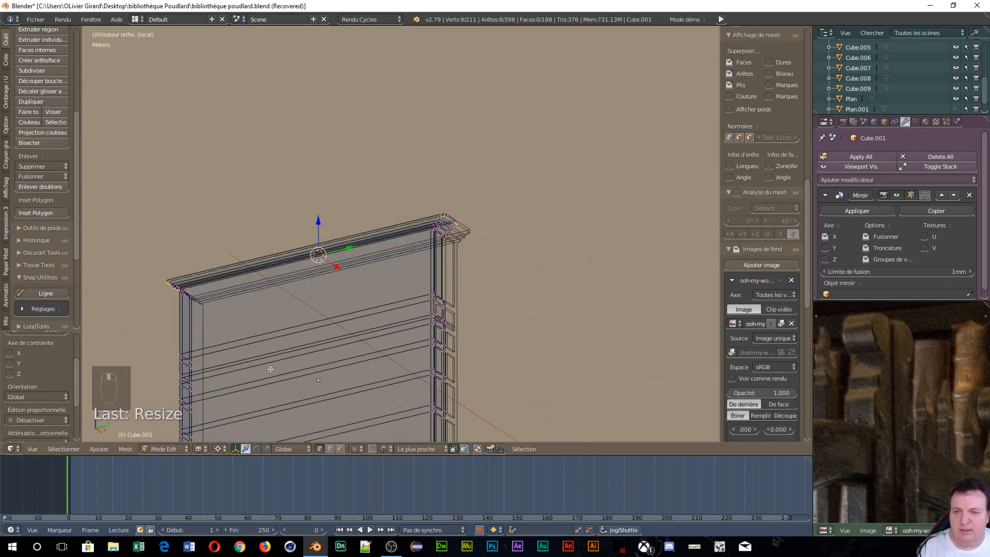
{"action": "middle_click_drag", "start_coordinate": [271, 369], "coordinate": [208, 363]}
{"action": "scroll", "coordinate": [243, 358], "scroll_direction": "down", "scroll_amount": 3}
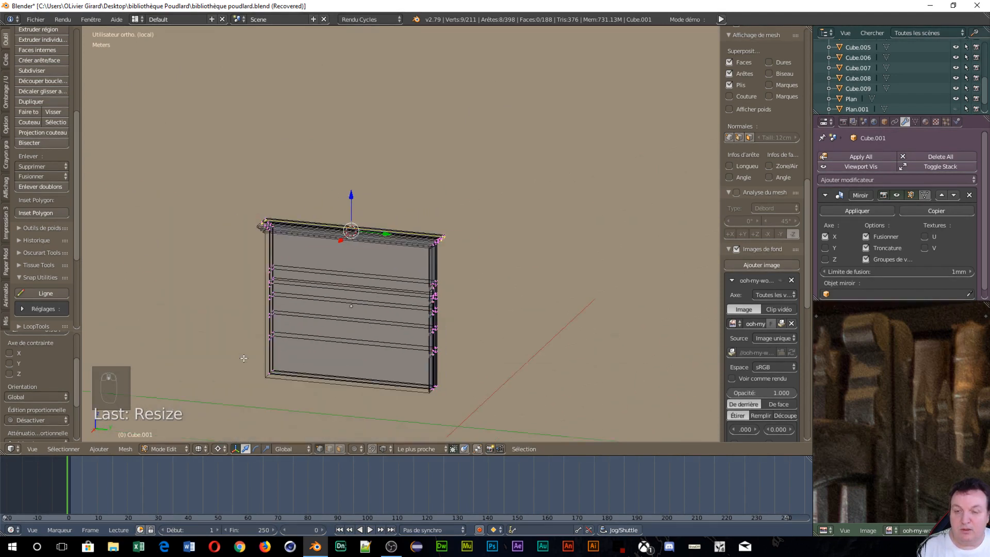
{"action": "scroll", "coordinate": [244, 358], "scroll_direction": "down", "scroll_amount": 1}
{"action": "scroll", "coordinate": [336, 339], "scroll_direction": "up", "scroll_amount": 5}
{"action": "middle_click_drag", "start_coordinate": [336, 338], "coordinate": [431, 332], "text": "shift"}
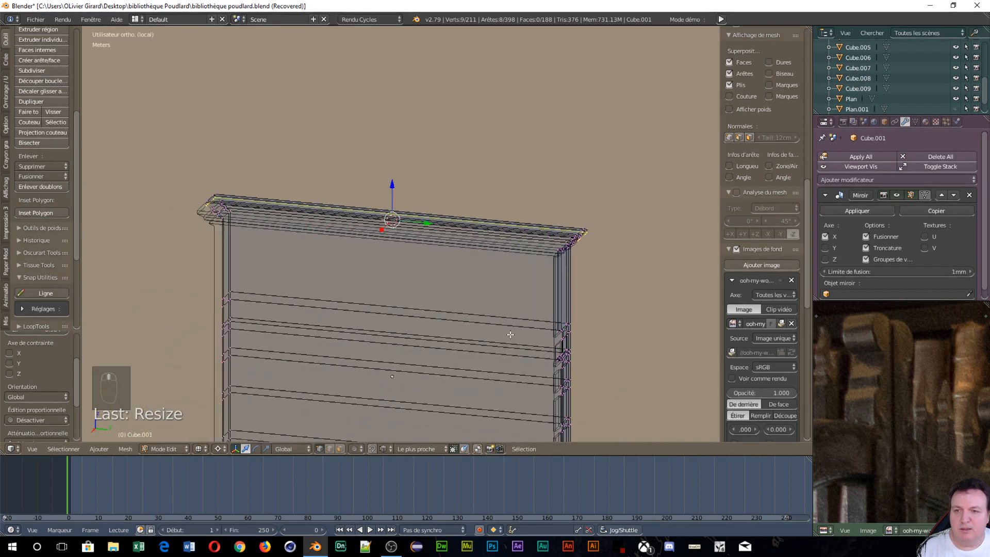
{"action": "middle_click_drag", "start_coordinate": [510, 335], "coordinate": [361, 283], "text": "shift"}
{"action": "scroll", "coordinate": [356, 304], "scroll_direction": "up", "scroll_amount": 2}
{"action": "middle_click_drag", "start_coordinate": [335, 349], "coordinate": [375, 338]}
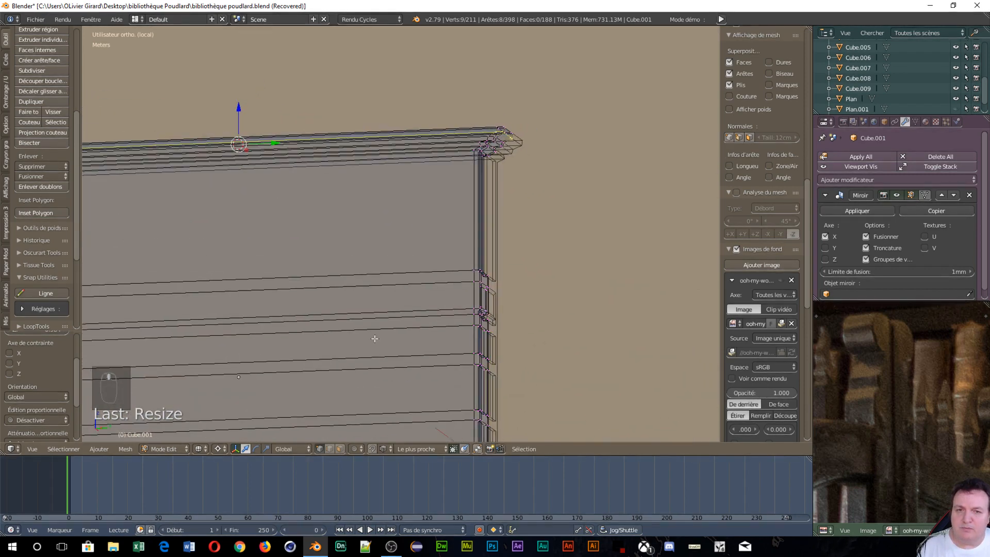
{"action": "scroll", "coordinate": [375, 339], "scroll_direction": "down", "scroll_amount": 3}
{"action": "scroll", "coordinate": [325, 304], "scroll_direction": "down", "scroll_amount": 2}
{"action": "scroll", "coordinate": [325, 301], "scroll_direction": "up", "scroll_amount": 2}
{"action": "middle_click_drag", "start_coordinate": [320, 289], "coordinate": [423, 279], "text": "shift"}
{"action": "middle_click_drag", "start_coordinate": [483, 299], "coordinate": [227, 307]}
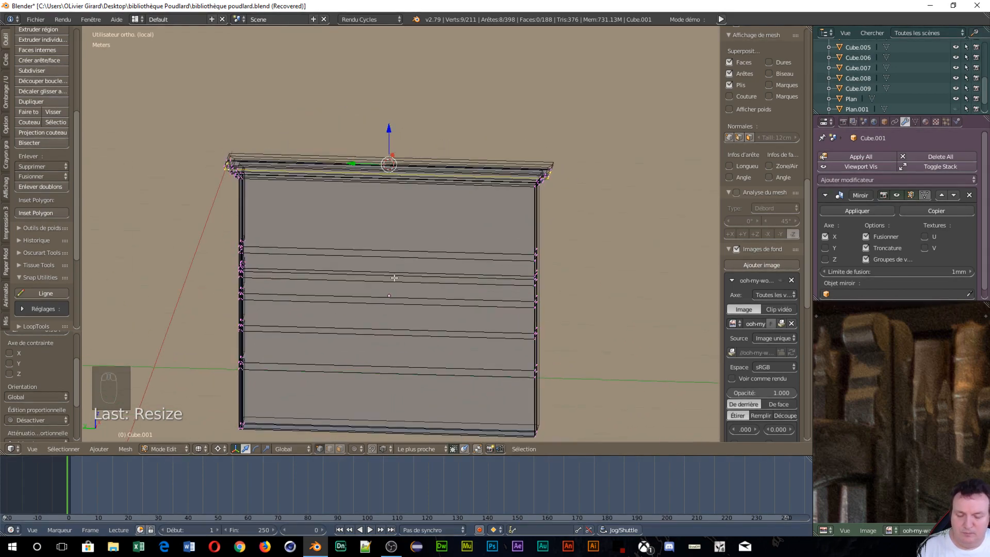
{"action": "middle_click_drag", "start_coordinate": [501, 316], "coordinate": [529, 245], "text": "shift"}
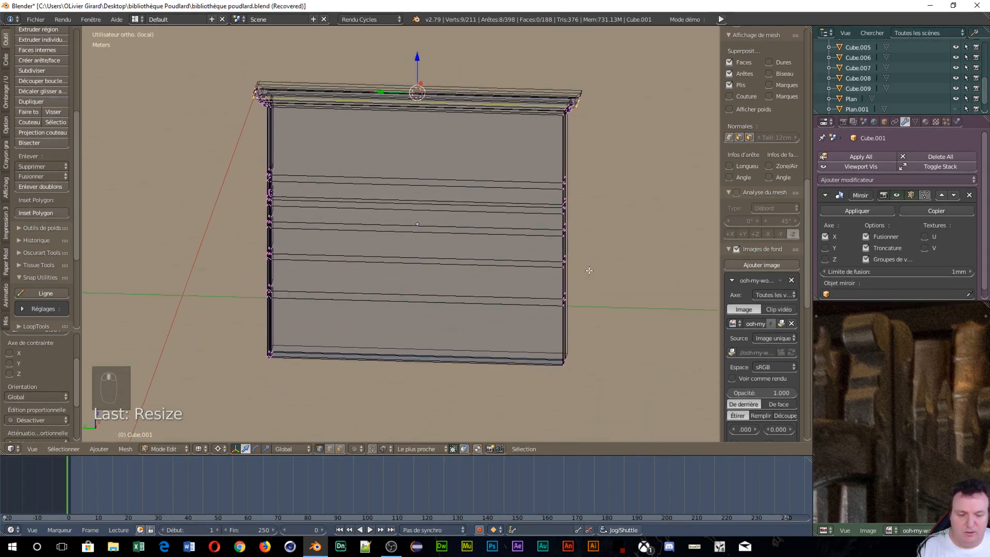
Add a vertical edge loop close to the long side's far edge, opposite the existing one, with a slide factor of about 0.974.
{"action": "key", "text": "ctrl+KP_3"}
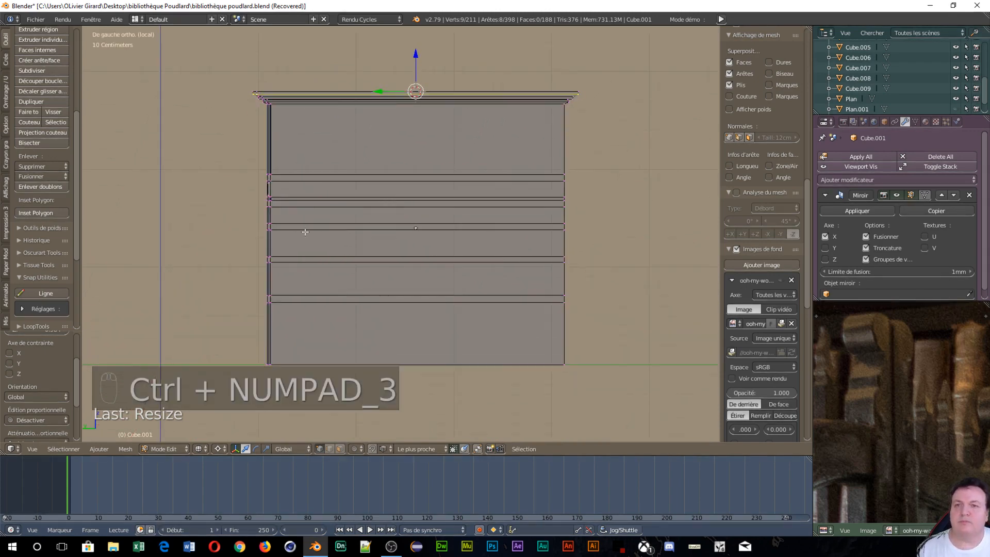
{"action": "scroll", "coordinate": [303, 230], "scroll_direction": "up", "scroll_amount": 3}
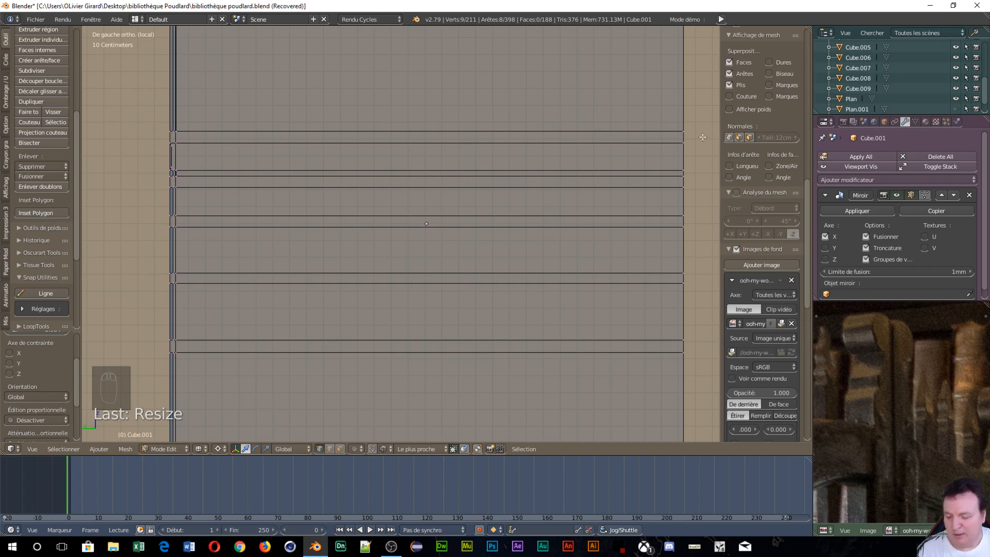
{"action": "key", "text": "ctrl+r"}
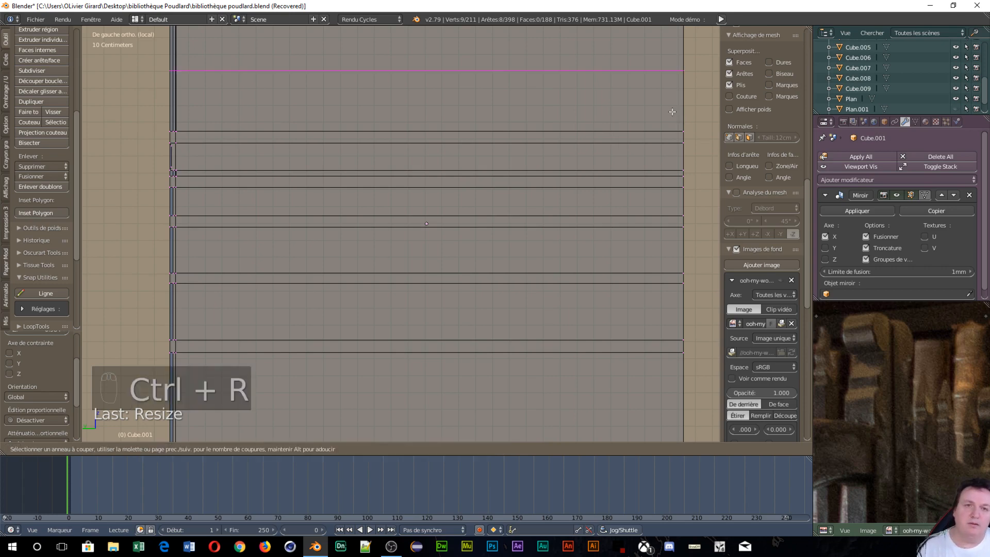
{"action": "left_click", "coordinate": [658, 129]}
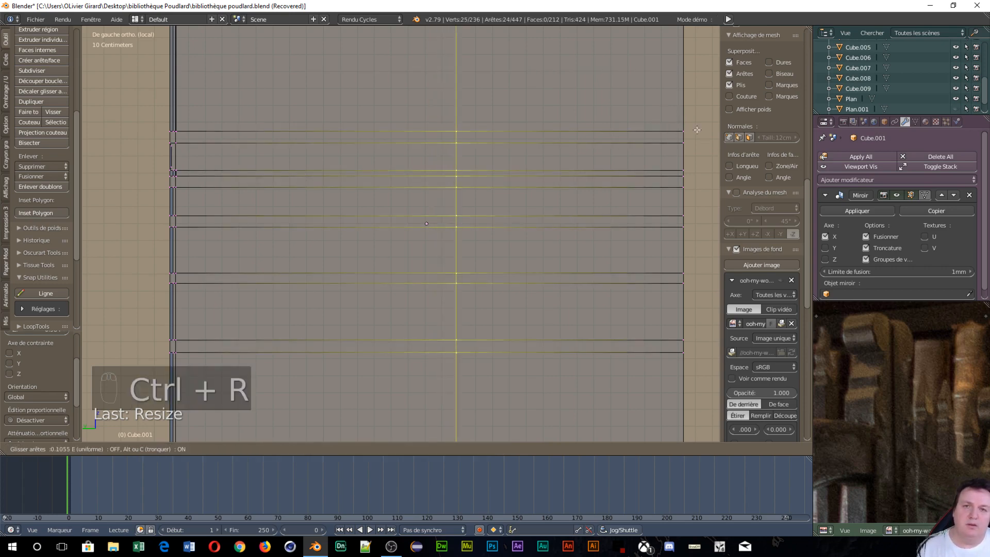
{"action": "left_click", "coordinate": [255, 130]}
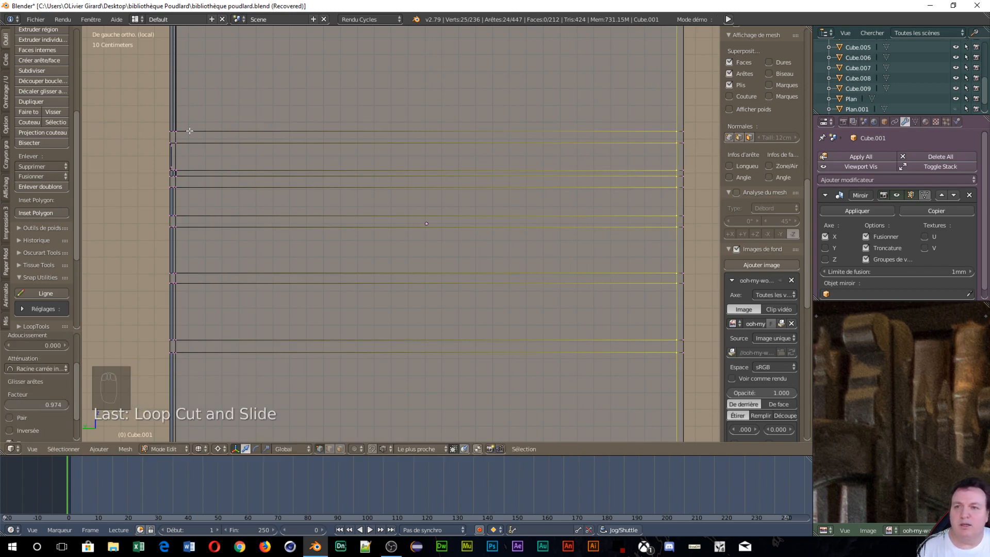
{"action": "scroll", "coordinate": [462, 157], "scroll_direction": "down", "scroll_amount": 3}
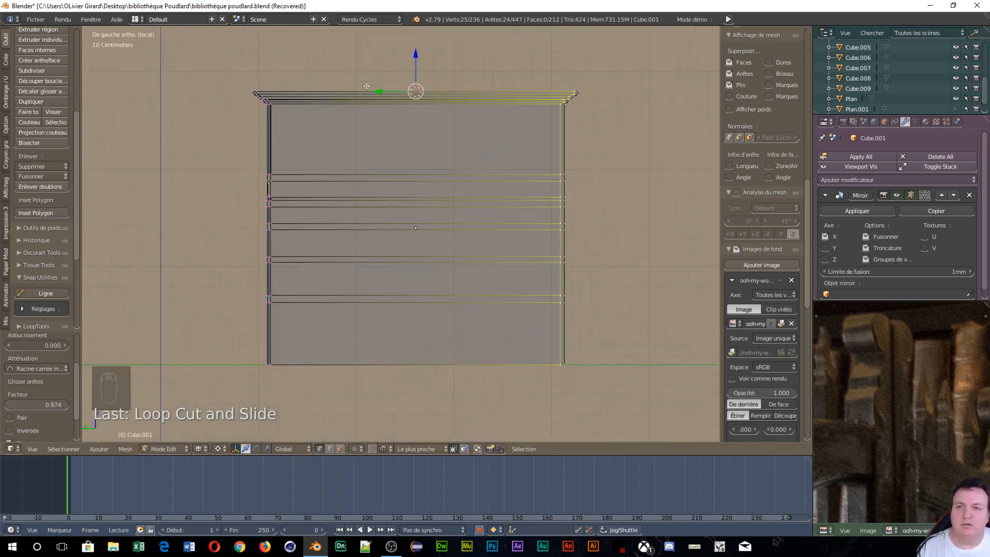
Add a horizontal edge loop just below the cornice with a slide factor of about -0.897, and switch to face selection mode.
{"action": "key", "text": "ctrl+r"}
{"action": "left_click", "coordinate": [554, 151]}
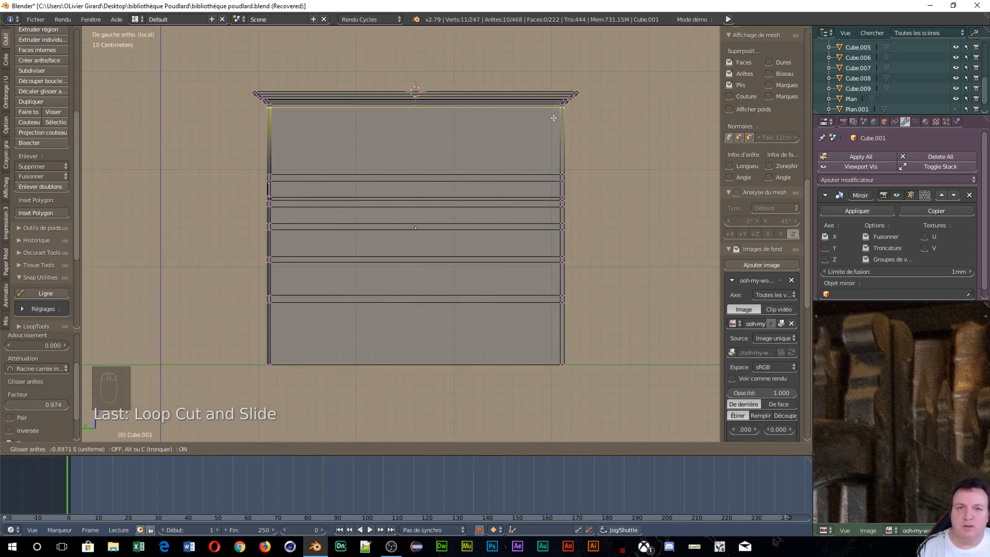
{"action": "left_click", "coordinate": [554, 118]}
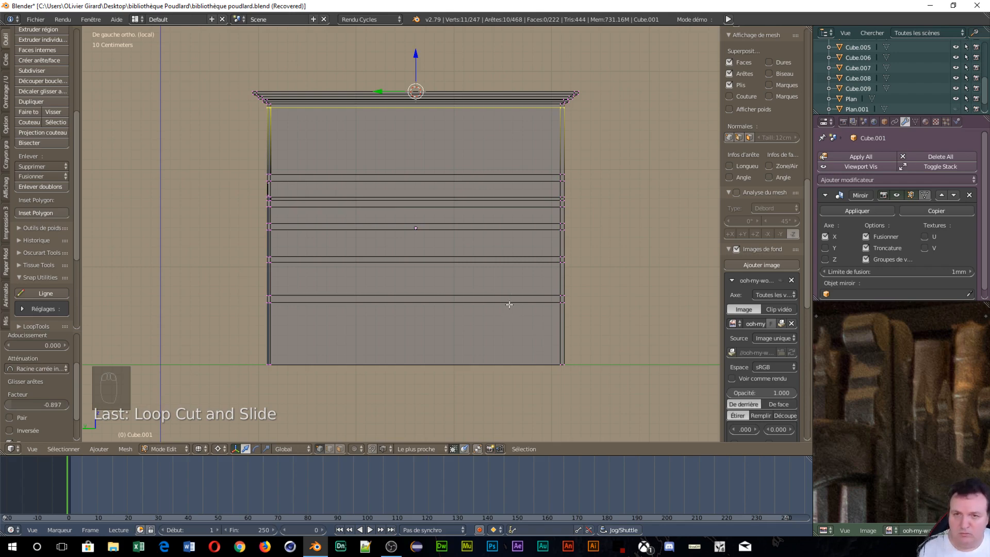
{"action": "scroll", "coordinate": [396, 266], "scroll_direction": "up", "scroll_amount": 3}
{"action": "scroll", "coordinate": [389, 249], "scroll_direction": "down", "scroll_amount": 2}
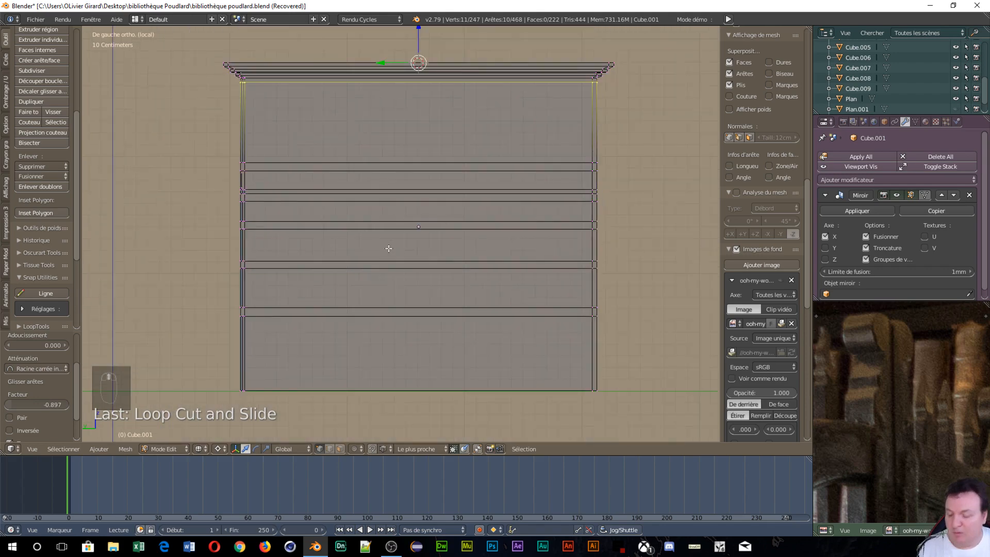
{"action": "key", "text": "ctrl+Tab"}
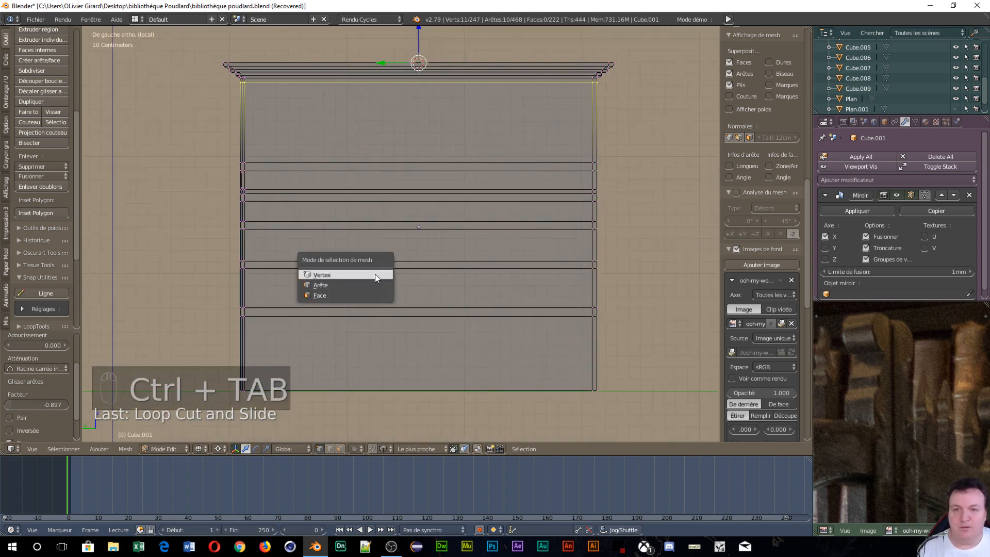
{"action": "left_click", "coordinate": [374, 290]}
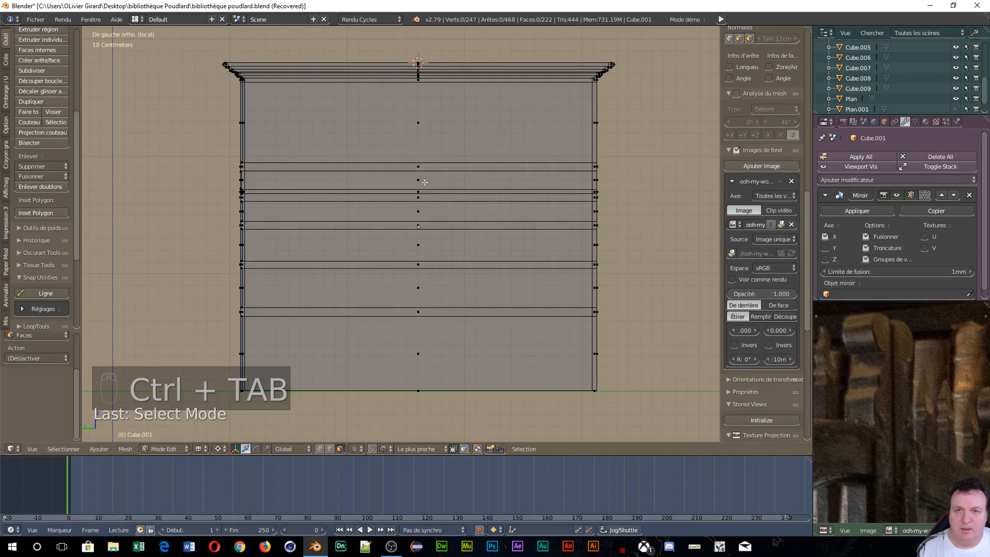
Select the stacked faces of the pillar's long side one by one, from below the cornice down to the base.
{"action": "right_click", "coordinate": [414, 128]}
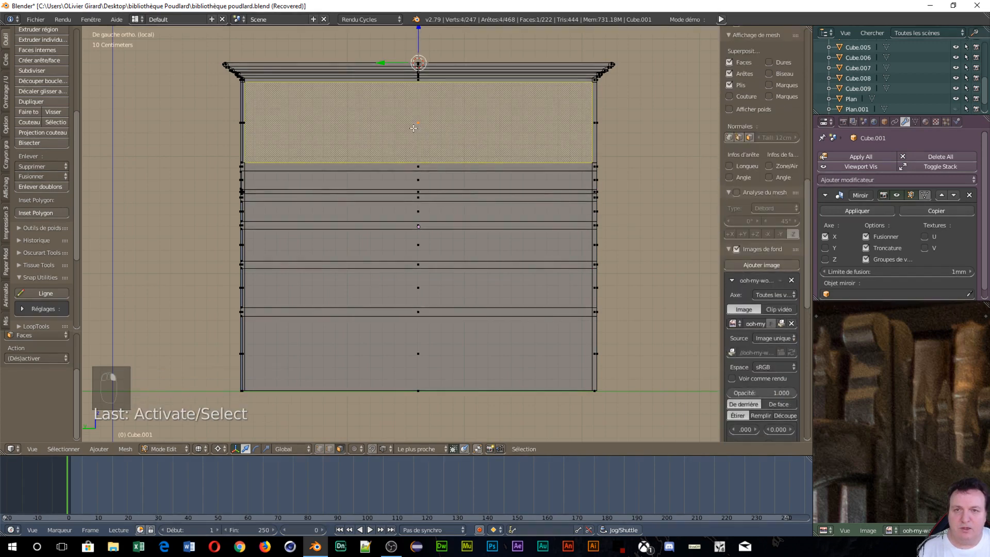
{"action": "right_click", "coordinate": [418, 168], "text": "shift"}
{"action": "right_click", "coordinate": [420, 180], "text": "shift"}
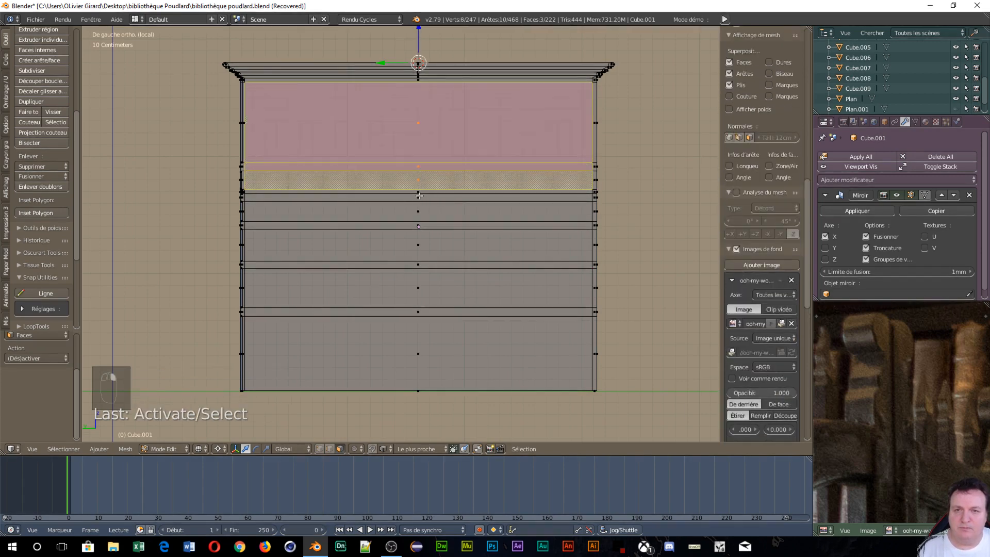
{"action": "right_click", "coordinate": [418, 196], "text": "shift"}
{"action": "middle_click_drag", "start_coordinate": [534, 268], "coordinate": [431, 188]}
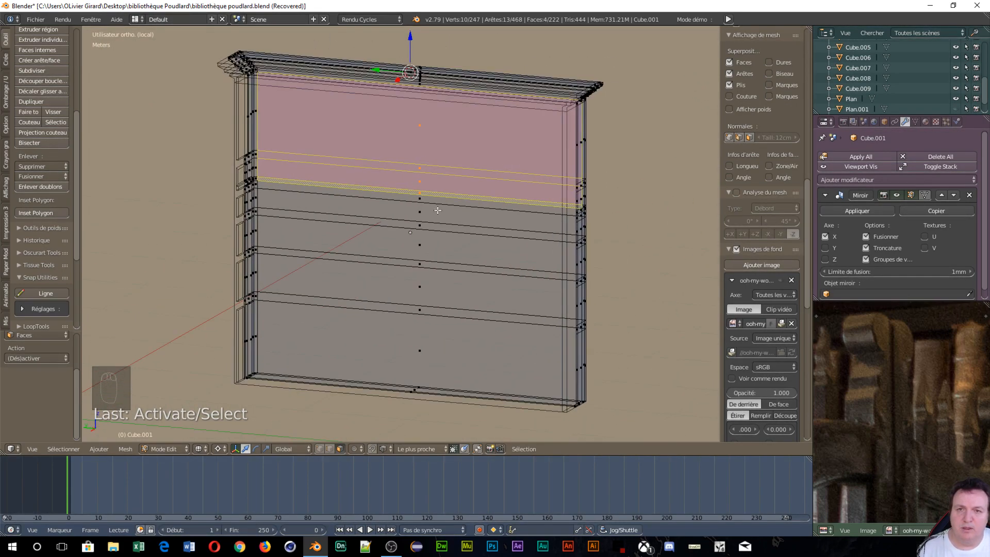
{"action": "right_click", "coordinate": [419, 204], "text": "shift"}
{"action": "right_click", "coordinate": [421, 216], "text": "shift"}
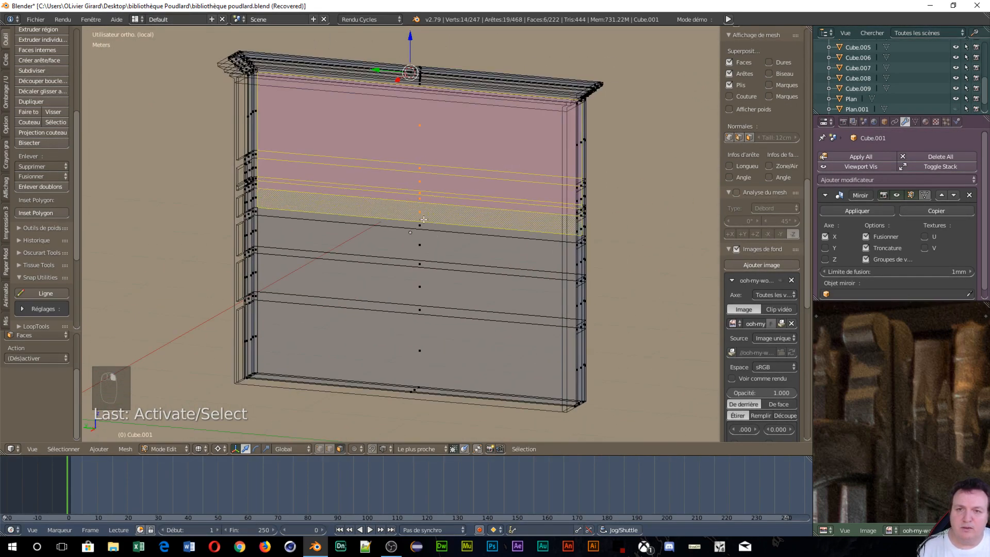
{"action": "right_click", "coordinate": [424, 229], "text": "shift"}
{"action": "right_click", "coordinate": [431, 253], "text": "shift"}
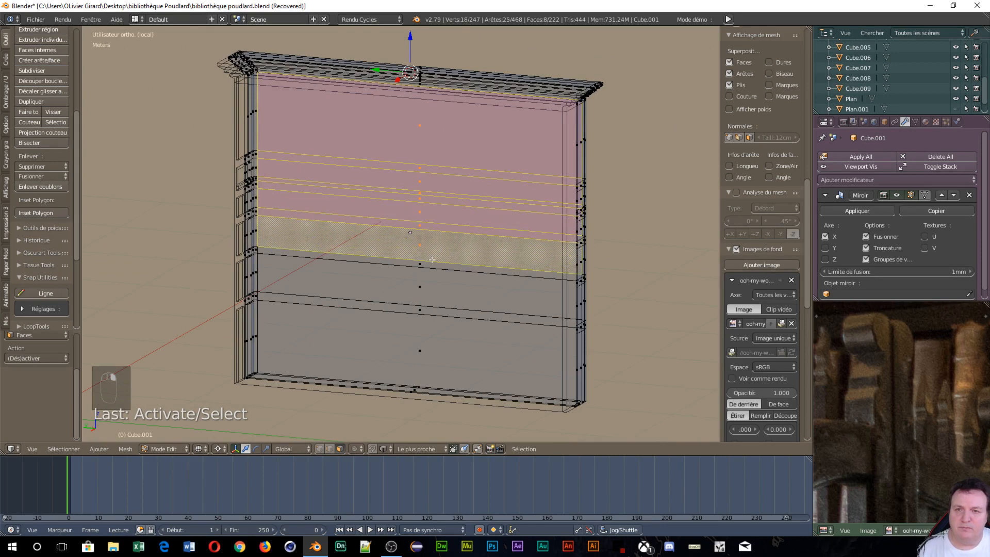
{"action": "right_click", "coordinate": [433, 265], "text": "shift"}
{"action": "right_click", "coordinate": [428, 290], "text": "shift"}
{"action": "right_click", "coordinate": [428, 312], "text": "shift"}
{"action": "right_click", "coordinate": [431, 350], "text": "shift"}
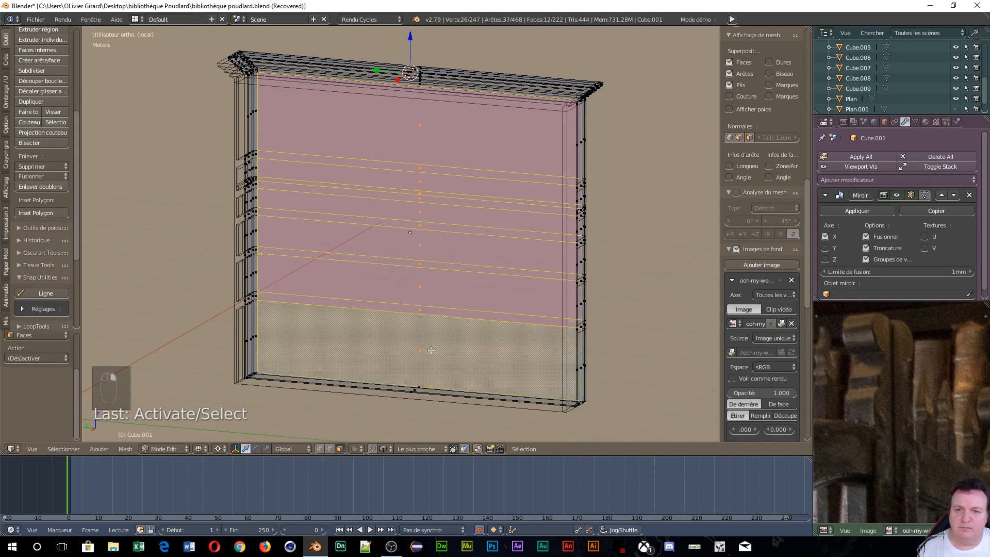
{"action": "scroll", "coordinate": [427, 400], "scroll_direction": "up", "scroll_amount": 1}
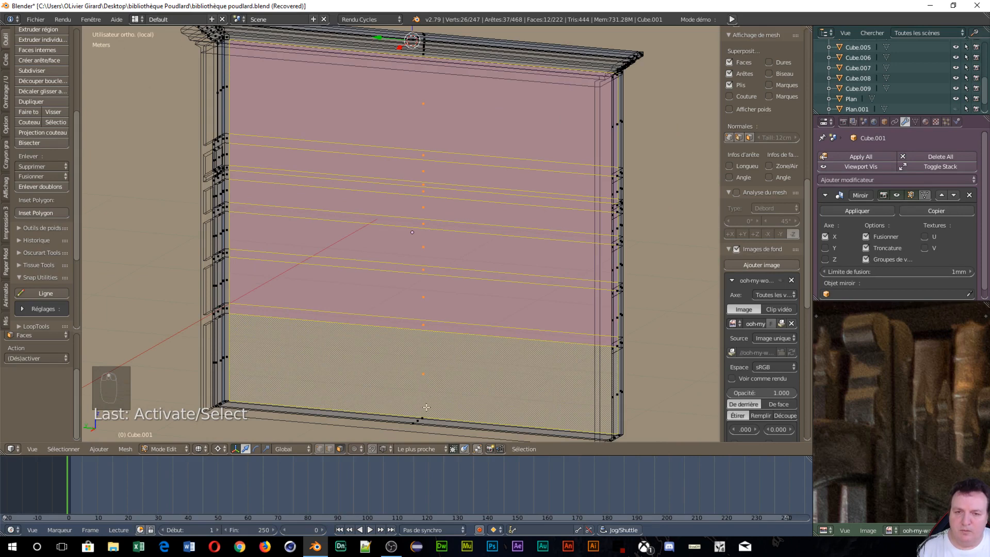
{"action": "right_click", "coordinate": [422, 419], "text": "shift"}
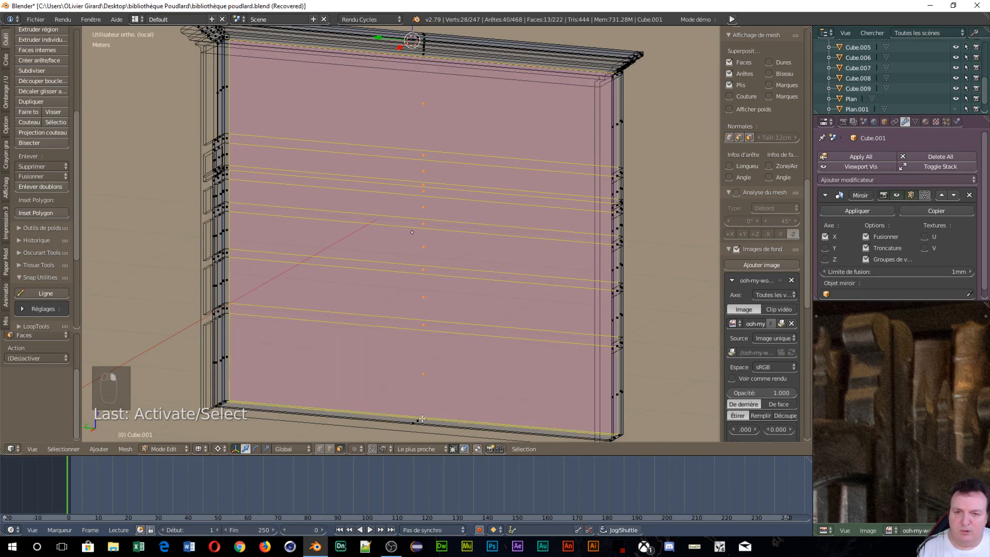
{"action": "scroll", "coordinate": [448, 388], "scroll_direction": "down", "scroll_amount": 1}
{"action": "middle_click_drag", "start_coordinate": [472, 367], "coordinate": [483, 303]}
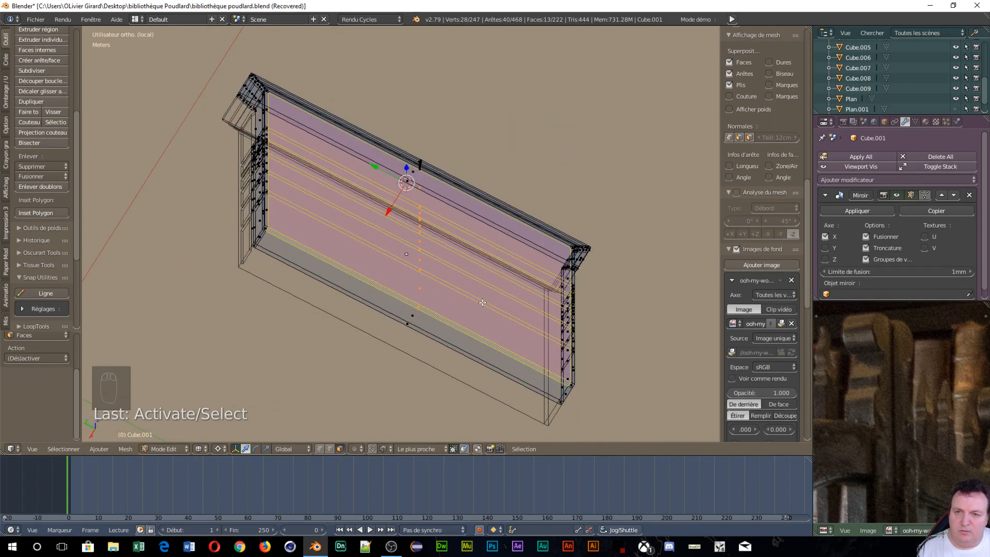
Select the three faces on the pillar's underside and delete them.
{"action": "right_click", "coordinate": [405, 320]}
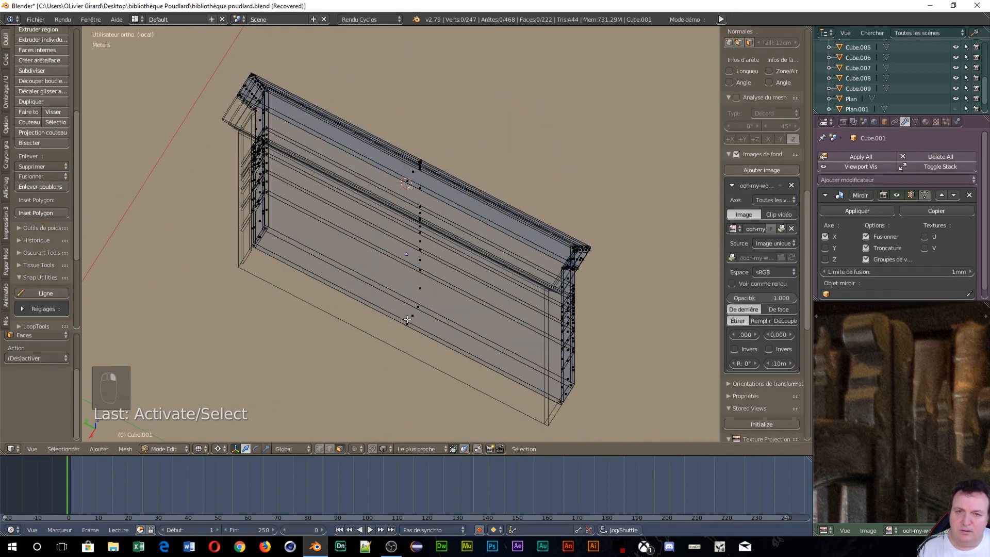
{"action": "right_click", "coordinate": [411, 316], "text": "shift"}
{"action": "middle_click_drag", "start_coordinate": [411, 317], "coordinate": [407, 288]}
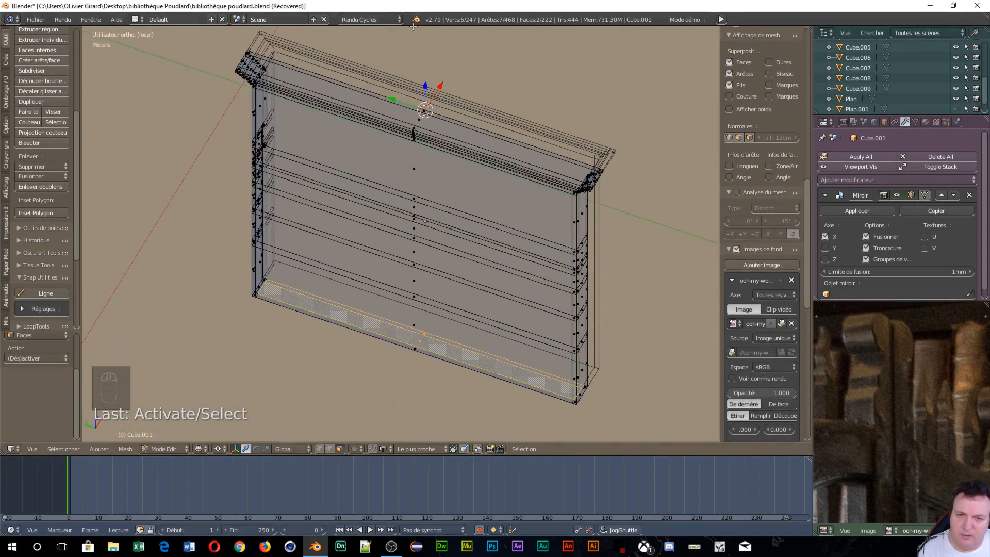
{"action": "right_click", "coordinate": [416, 349], "text": "shift"}
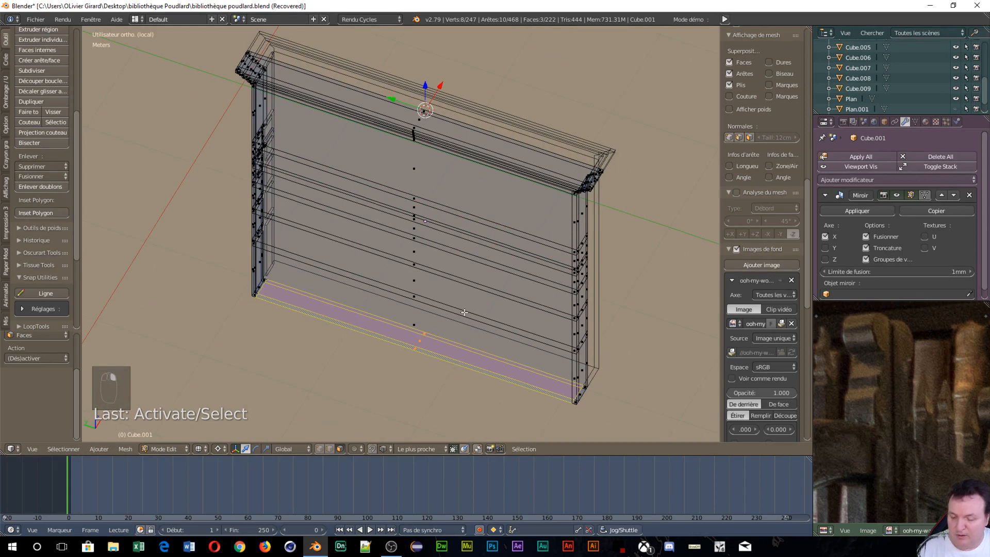
{"action": "key", "text": "x"}
{"action": "left_click", "coordinate": [435, 338]}
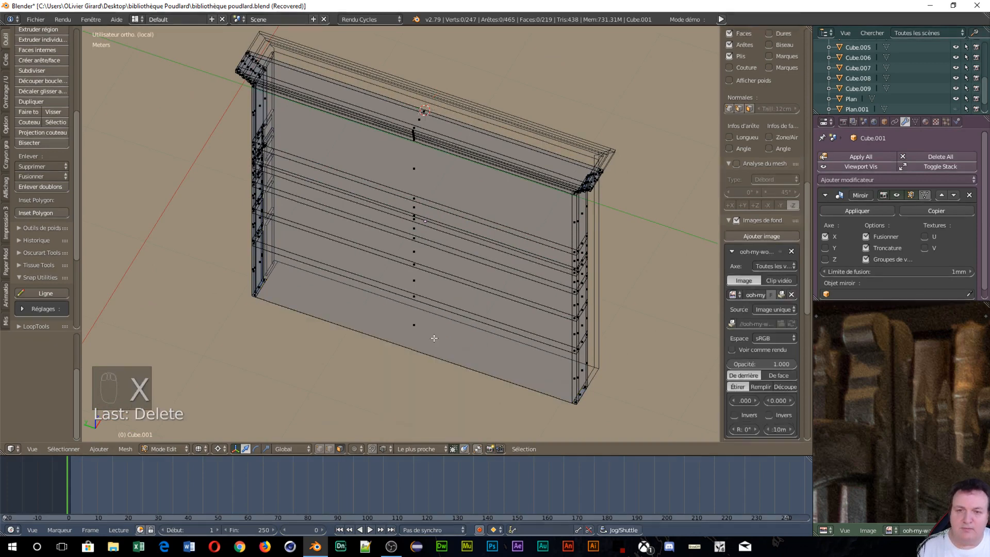
Circle-select all the stacked central faces of the pillar's long side between the cornice and the base, from the left view.
{"action": "middle_click_drag", "start_coordinate": [432, 334], "coordinate": [462, 305]}
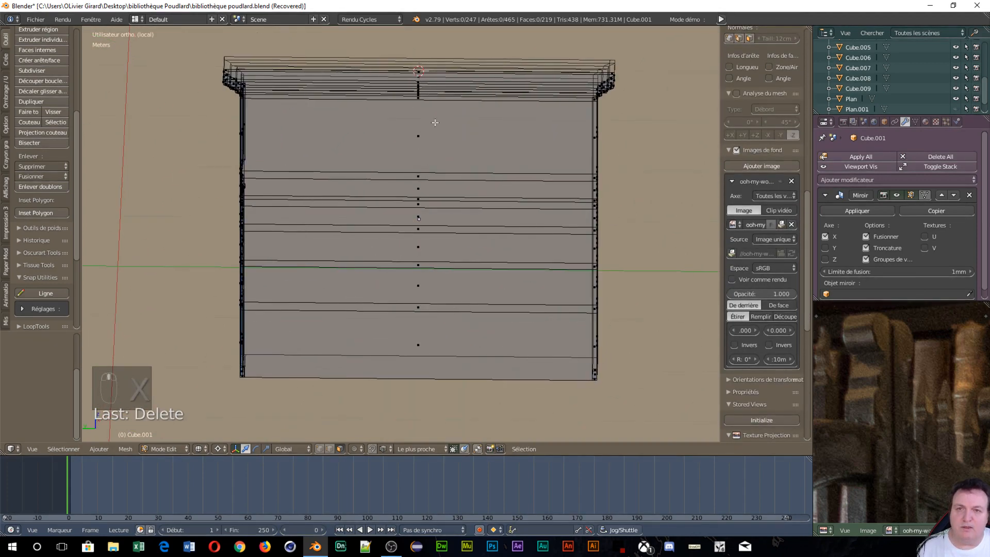
{"action": "middle_click_drag", "start_coordinate": [423, 130], "coordinate": [439, 106]}
{"action": "key", "text": "ctrl+KP_3"}
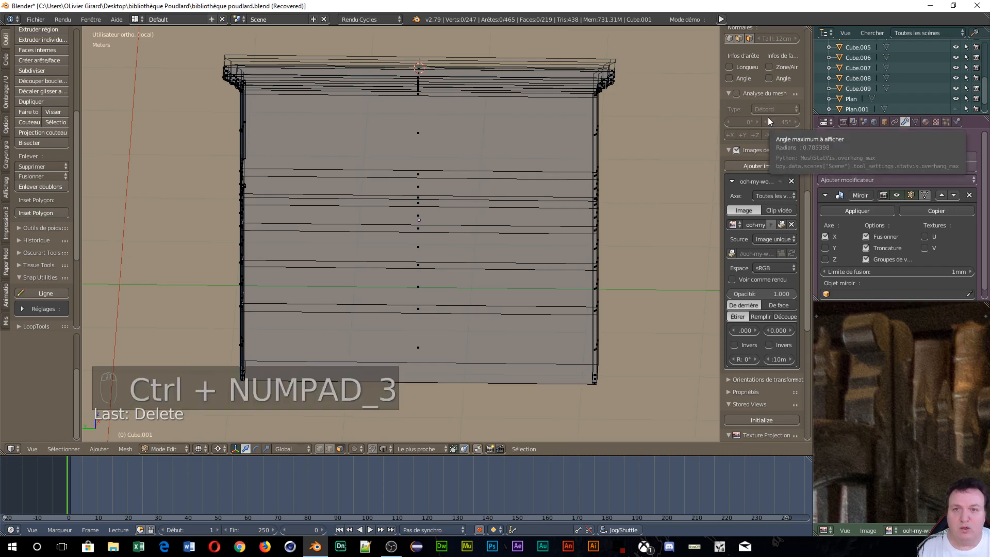
{"action": "key", "text": "ctrl+KP_3"}
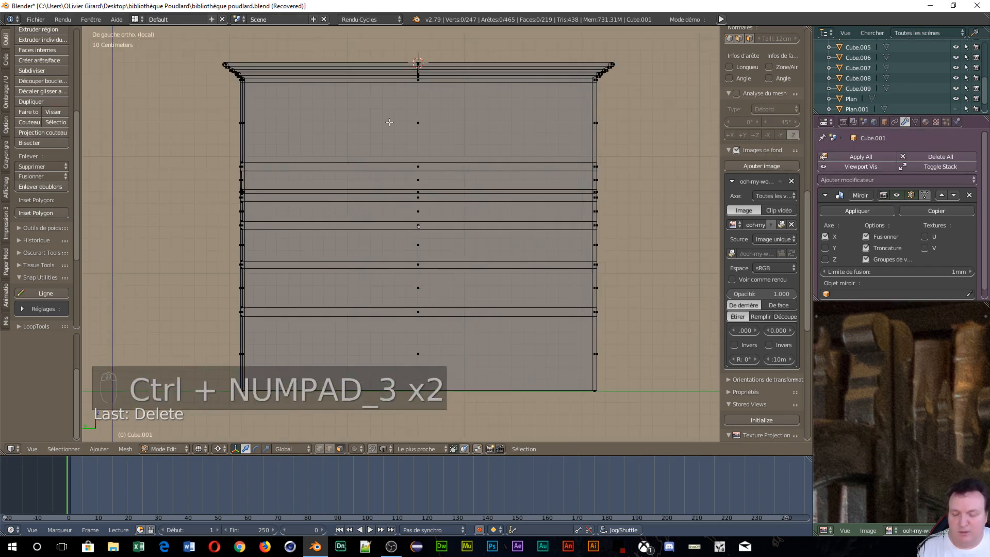
{"action": "key", "text": "c"}
{"action": "left_click_drag", "start_coordinate": [409, 122], "coordinate": [407, 168]}
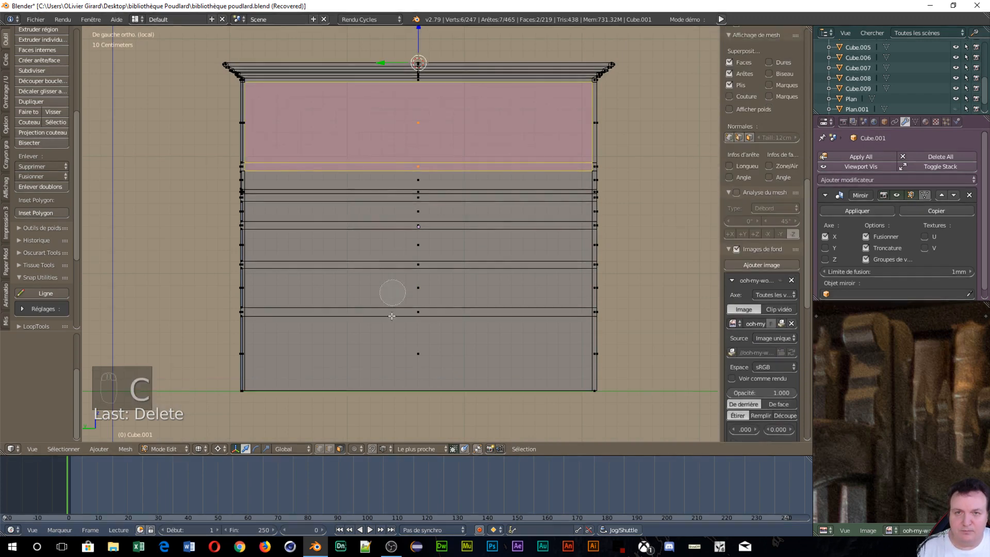
{"action": "mouse_move", "coordinate": [400, 333]}
{"action": "left_mouse_down"}
{"action": "mouse_move", "coordinate": [431, 153]}
{"action": "mouse_move", "coordinate": [419, 330]}
{"action": "mouse_move", "coordinate": [432, 185]}
{"action": "left_mouse_up"}
{"action": "right_click", "coordinate": [431, 186]}
{"action": "scroll", "coordinate": [578, 251], "scroll_direction": "down", "scroll_amount": 3}
{"action": "middle_click_drag", "start_coordinate": [574, 260], "coordinate": [517, 312]}
{"action": "key", "text": "ctrl+KP_1"}
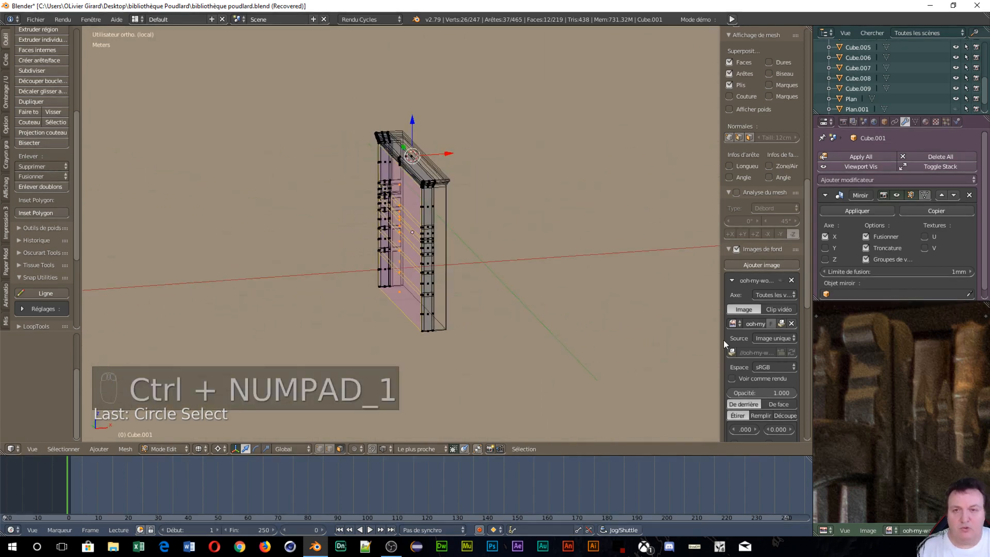
Extrude the selected long-side faces of the pillar about 21.1 cm along the X axis, working from the back view.
{"action": "key", "text": "ctrl+KP_1"}
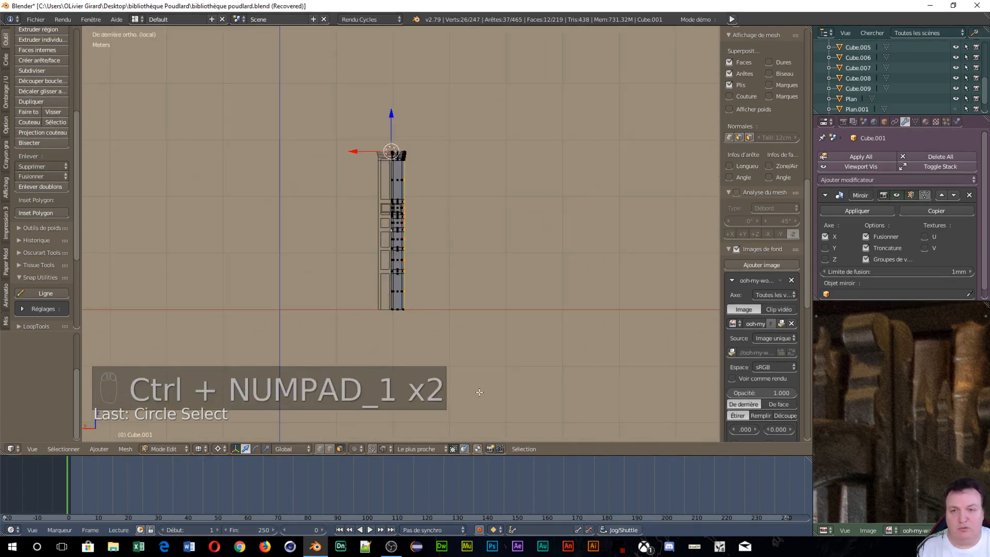
{"action": "scroll", "coordinate": [465, 353], "scroll_direction": "up", "scroll_amount": 4}
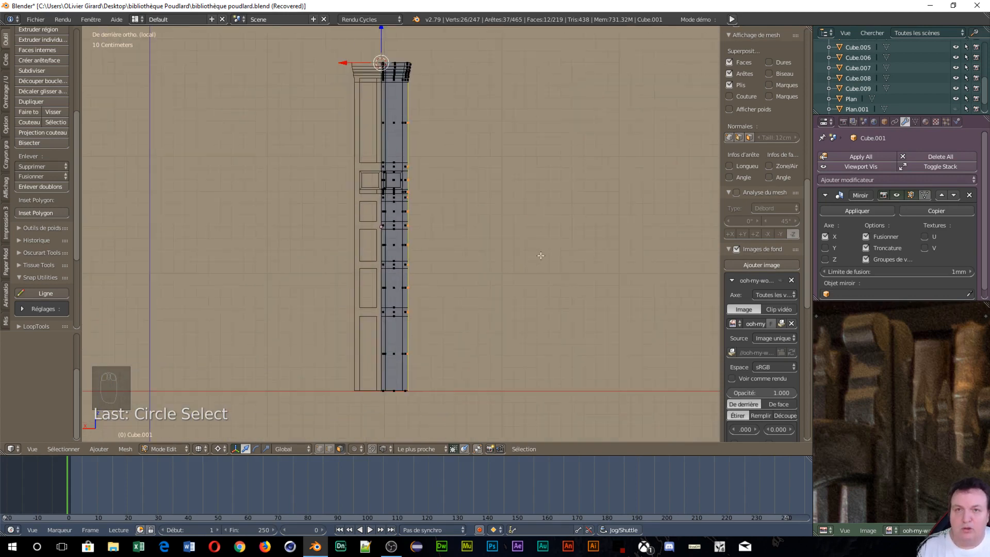
{"action": "key", "text": "e"}
{"action": "key", "text": "x"}
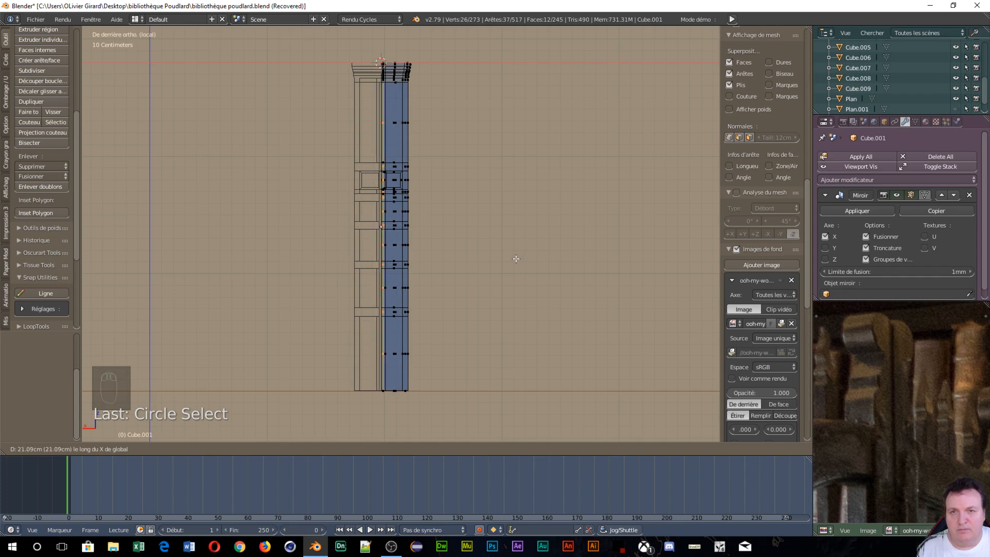
{"action": "left_click", "coordinate": [516, 258]}
{"action": "middle_click_drag", "start_coordinate": [283, 274], "coordinate": [409, 253]}
{"action": "scroll", "coordinate": [493, 275], "scroll_direction": "down", "scroll_amount": 1}
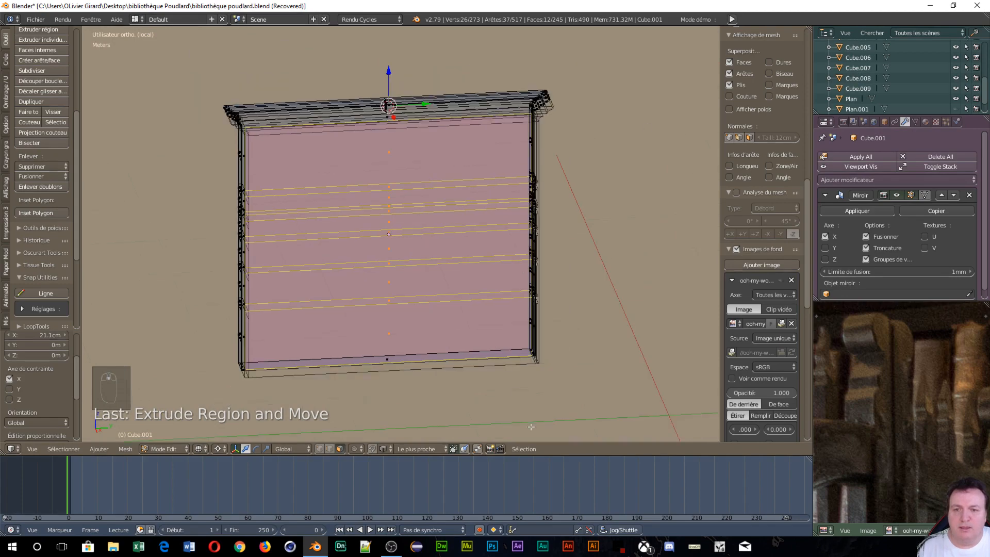
Delete the long narrow face closing the underside of the extruded pillar section.
{"action": "middle_click_drag", "start_coordinate": [530, 427], "coordinate": [82, 33]}
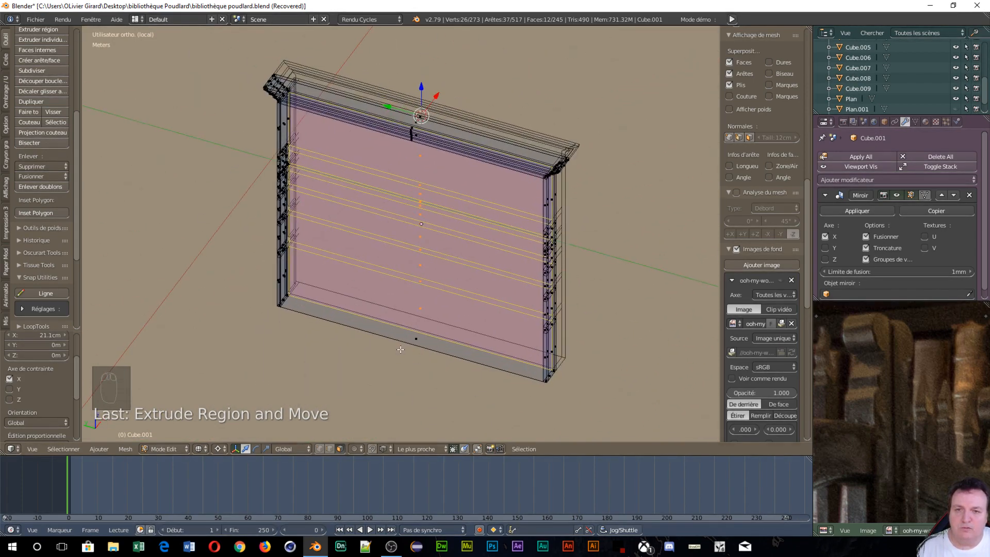
{"action": "right_click", "coordinate": [420, 337]}
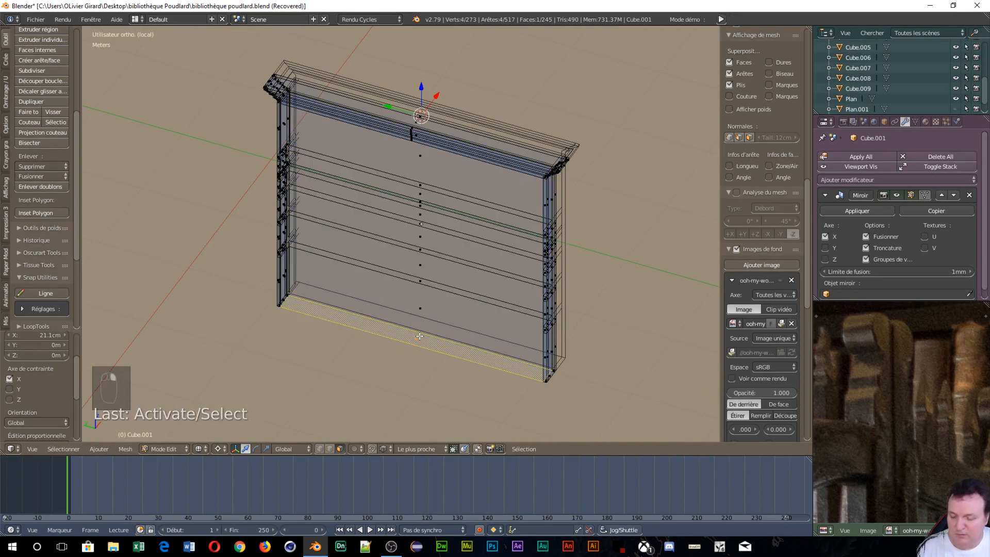
{"action": "key", "text": "x"}
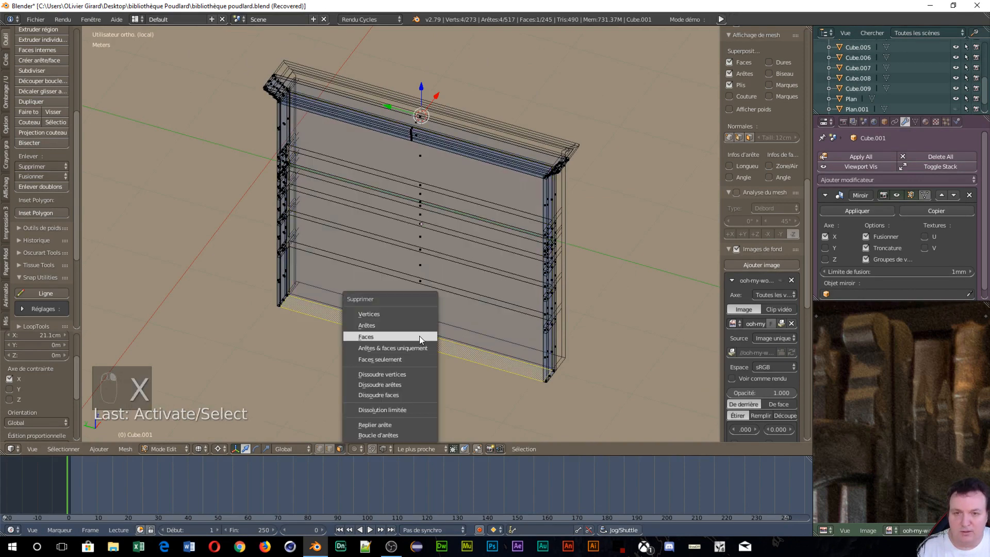
{"action": "left_click", "coordinate": [369, 338]}
{"action": "middle_click_drag", "start_coordinate": [376, 351], "coordinate": [628, 289]}
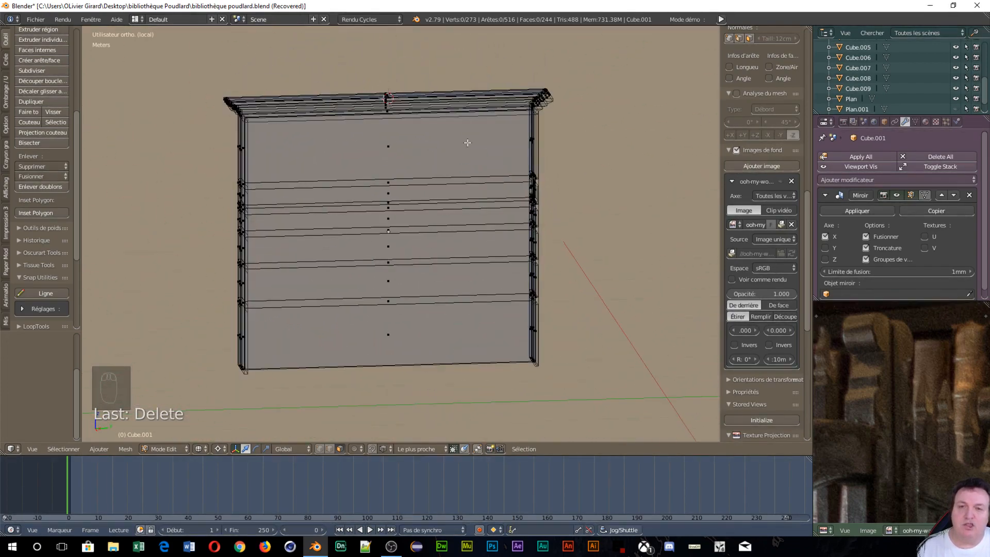
{"action": "scroll", "coordinate": [474, 274], "scroll_direction": "down", "scroll_amount": 2}
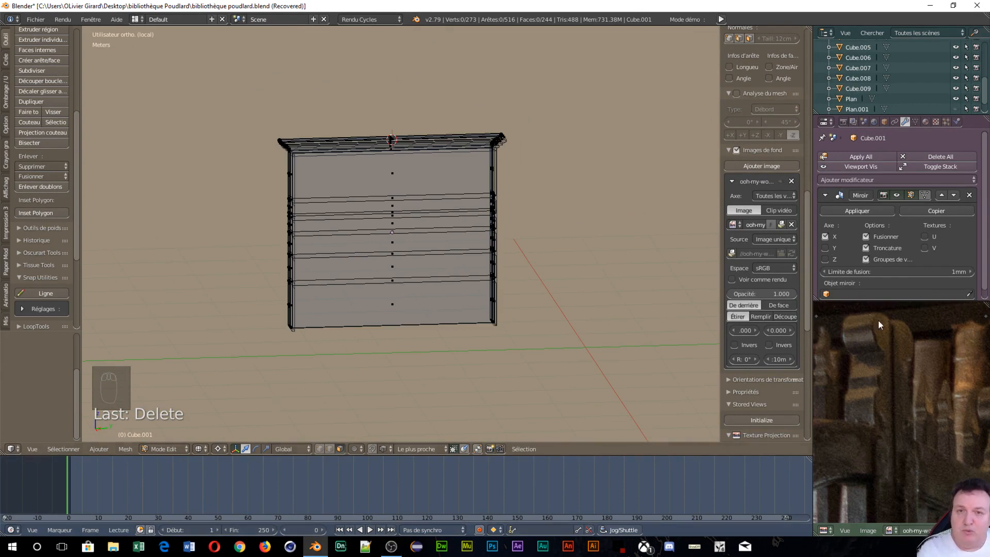
Show the library reference image behind the camera view and return the pillar to object mode.
{"action": "key", "text": "KP_0"}
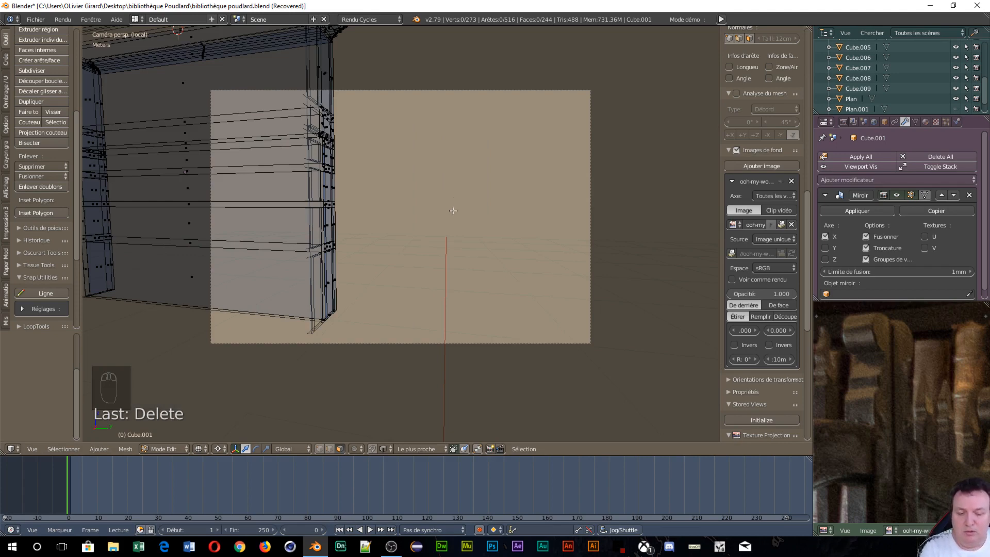
{"action": "left_click", "coordinate": [782, 181]}
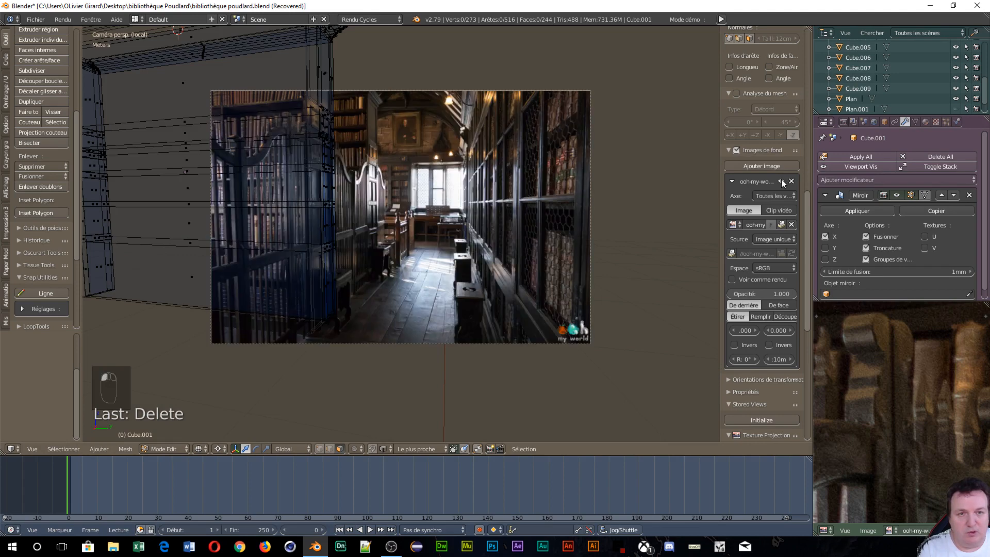
{"action": "key", "text": "Tab"}
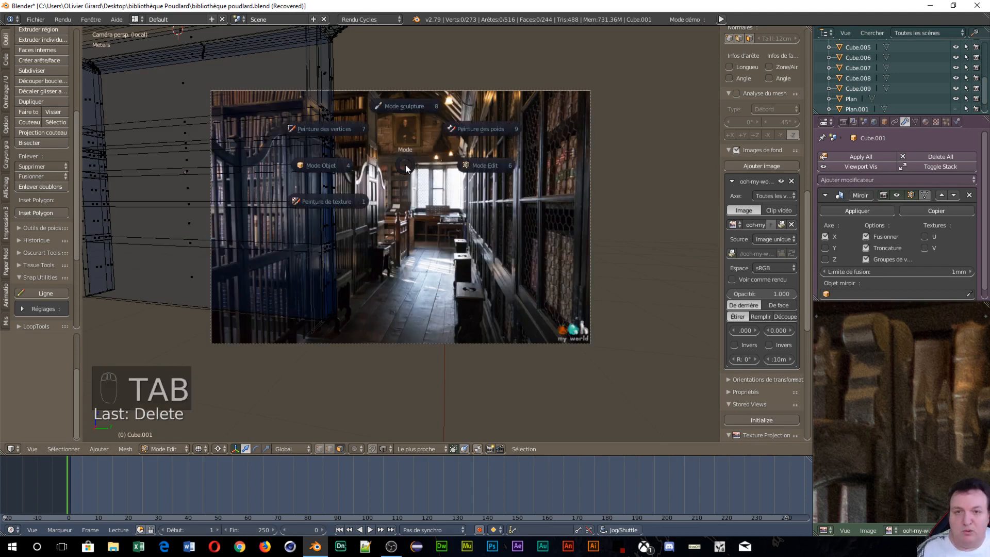
{"action": "left_click", "coordinate": [322, 169]}
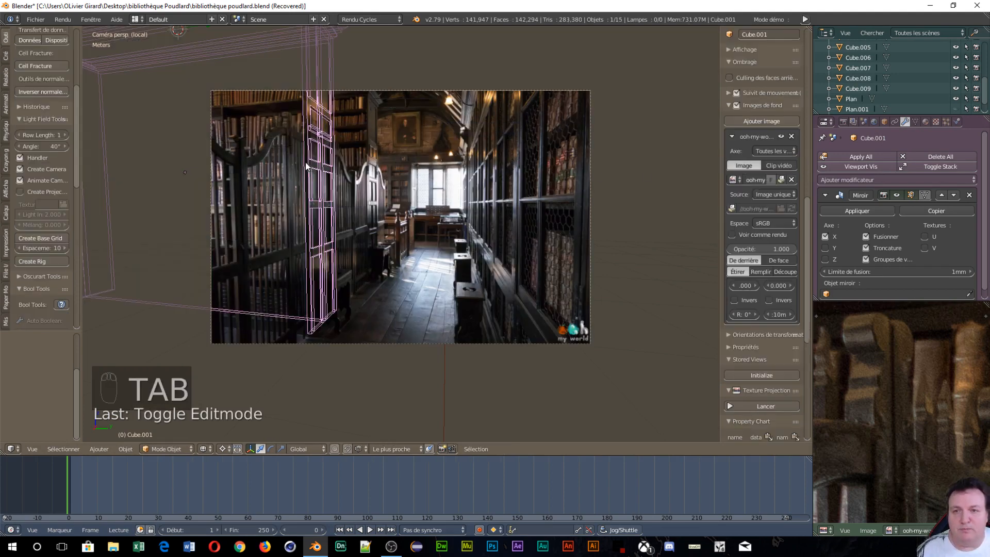
{"action": "scroll", "coordinate": [311, 179], "scroll_direction": "up", "scroll_amount": 3}
{"action": "scroll", "coordinate": [312, 180], "scroll_direction": "down", "scroll_amount": 3}
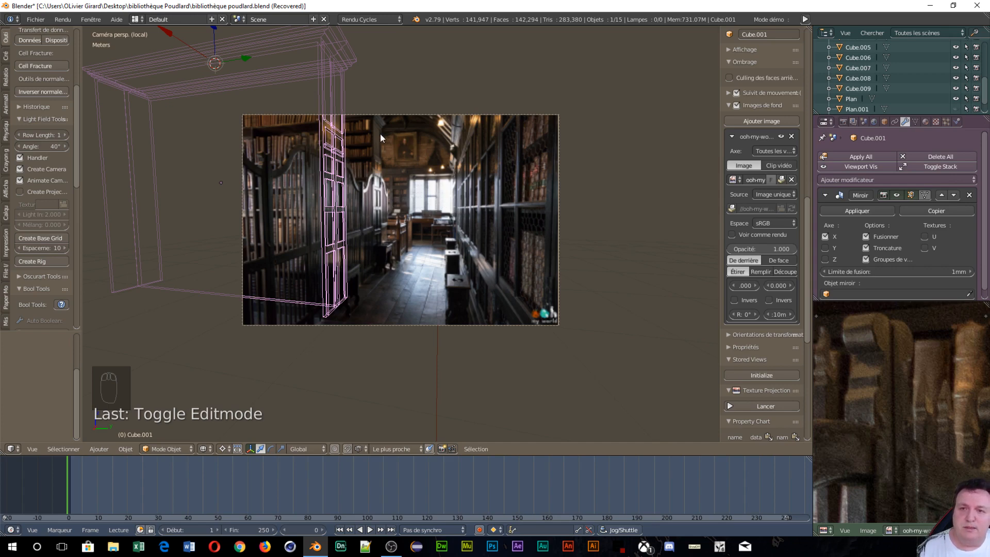
Leave local view and show the full scene through the camera.
{"action": "key", "text": "alt+h"}
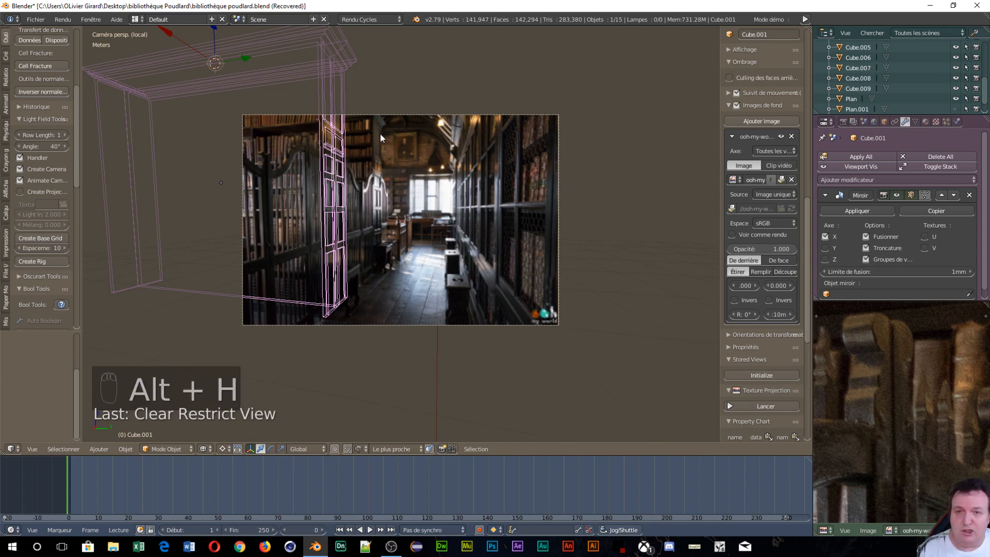
{"action": "key", "text": "KP_Divide"}
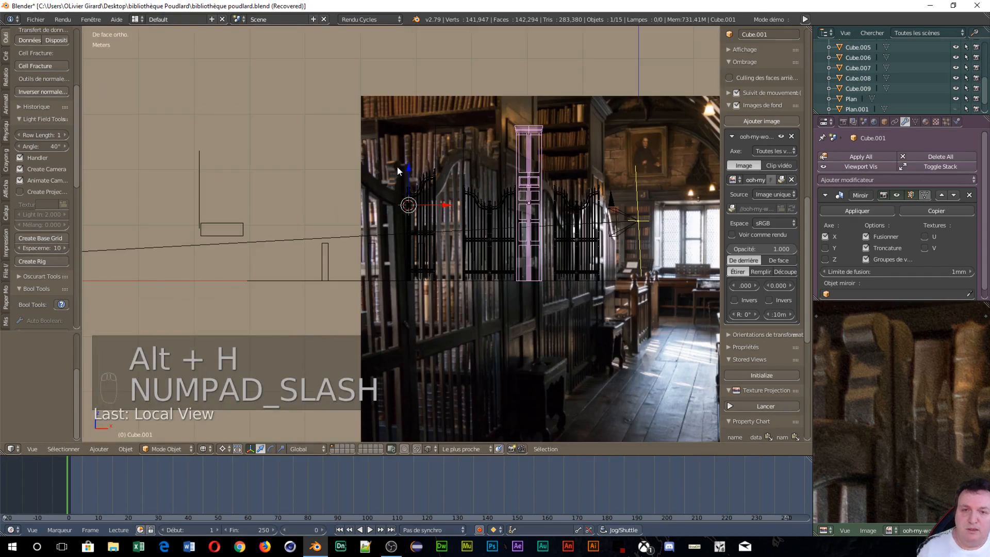
{"action": "key", "text": "KP_0"}
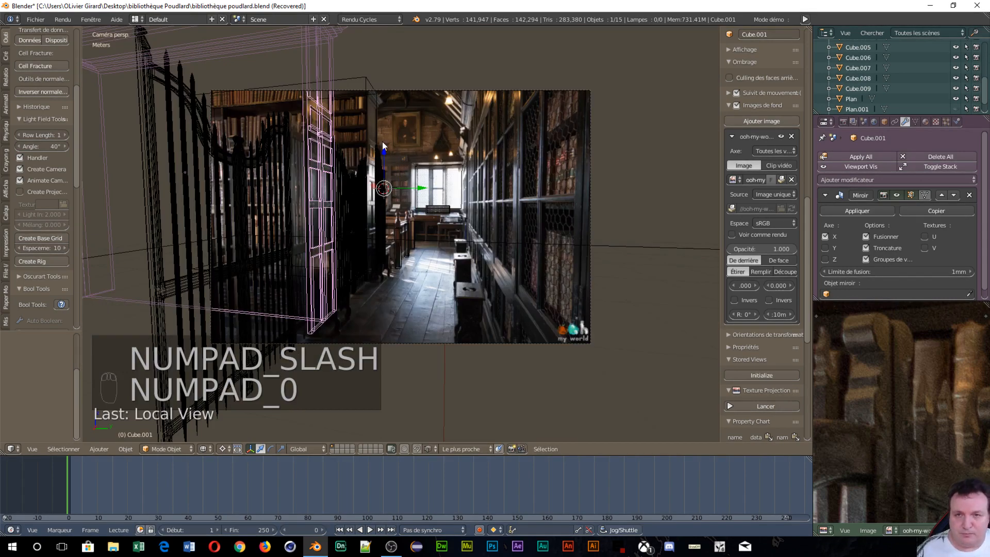
Delete the plain placeholder block named Cube that stands among the gates and pillar.
{"action": "right_click", "coordinate": [360, 79]}
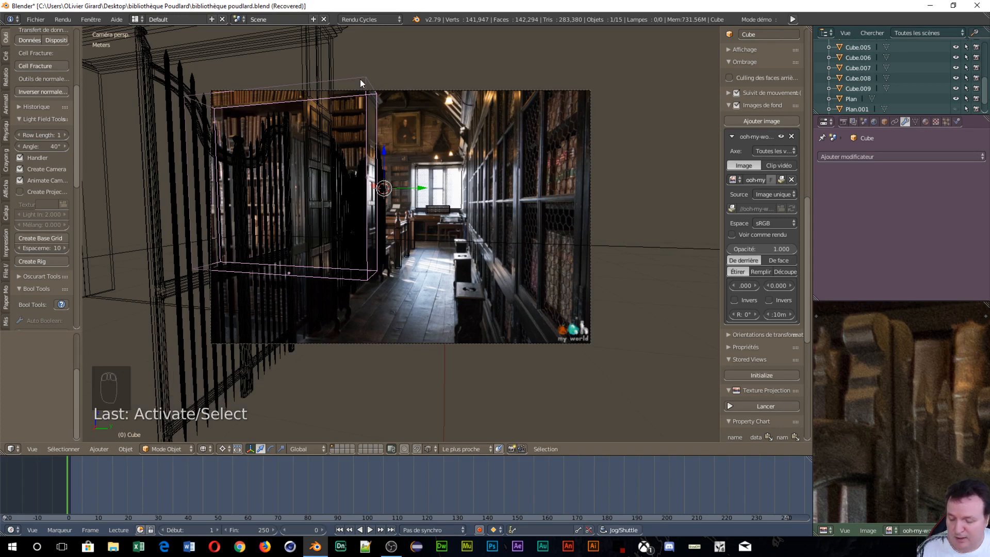
{"action": "key", "text": "x"}
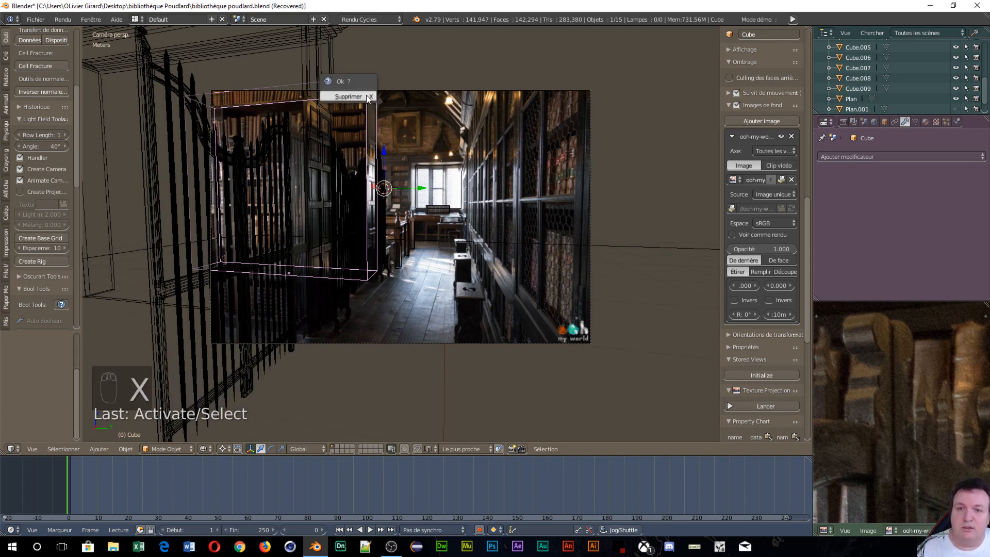
{"action": "left_click", "coordinate": [361, 96]}
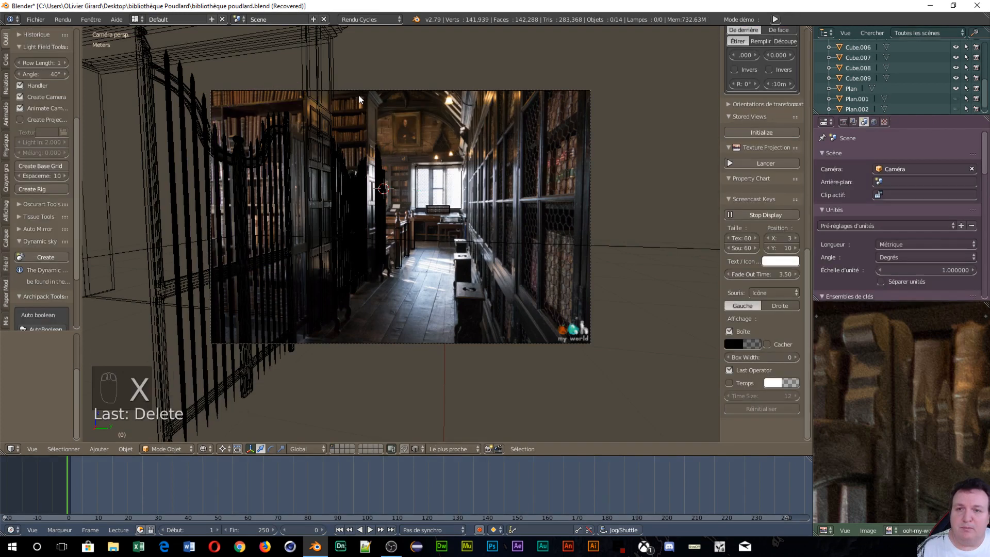
Select the corniced pillar and change the pivot point from the 3D cursor to the pillar itself.
{"action": "right_click", "coordinate": [308, 73]}
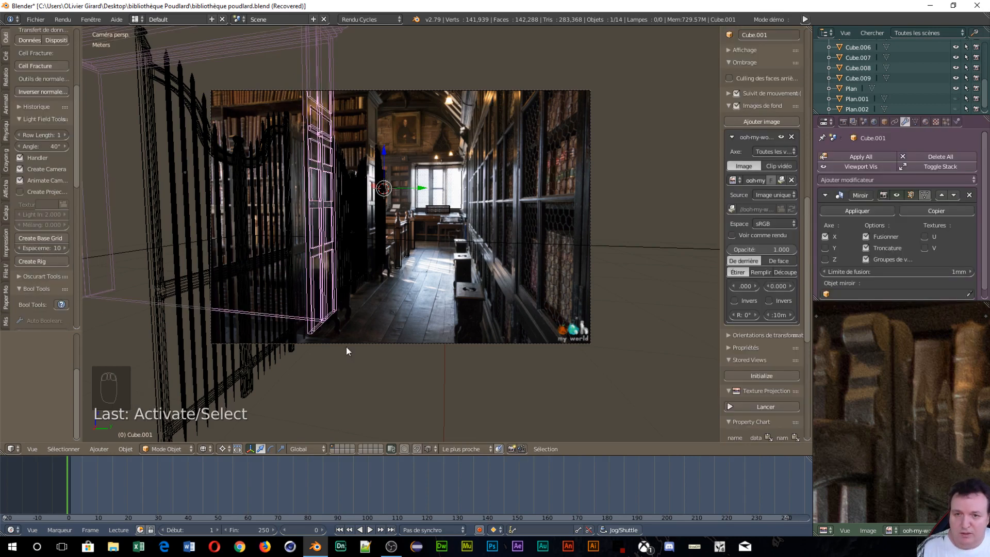
{"action": "left_click", "coordinate": [223, 449]}
{"action": "left_click", "coordinate": [225, 402]}
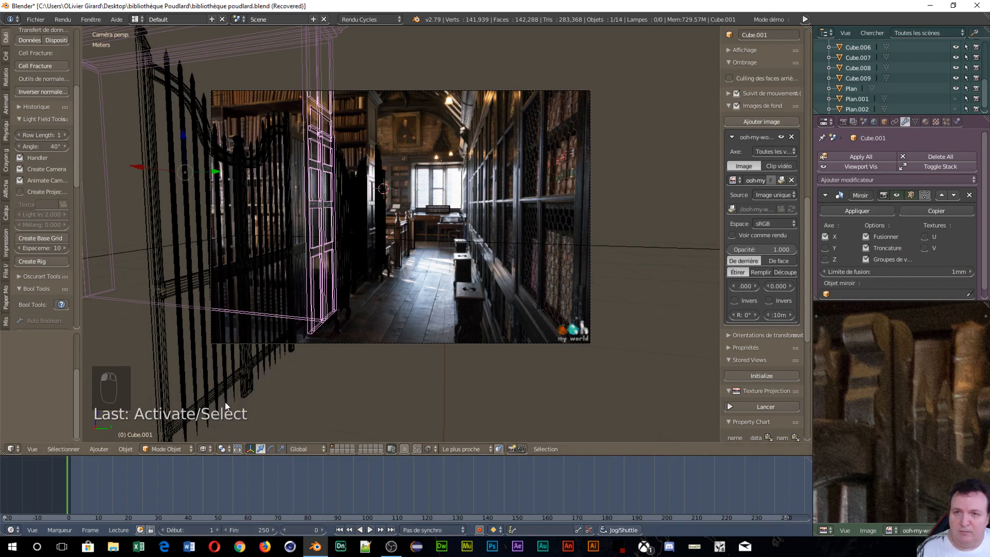
Duplicate the pillar and offset the copy about -1.44 m along X, between the middle gate and the single gate leaf.
{"action": "scroll", "coordinate": [504, 160], "scroll_direction": "down", "scroll_amount": 2}
{"action": "middle_click_drag", "start_coordinate": [614, 232], "coordinate": [487, 281]}
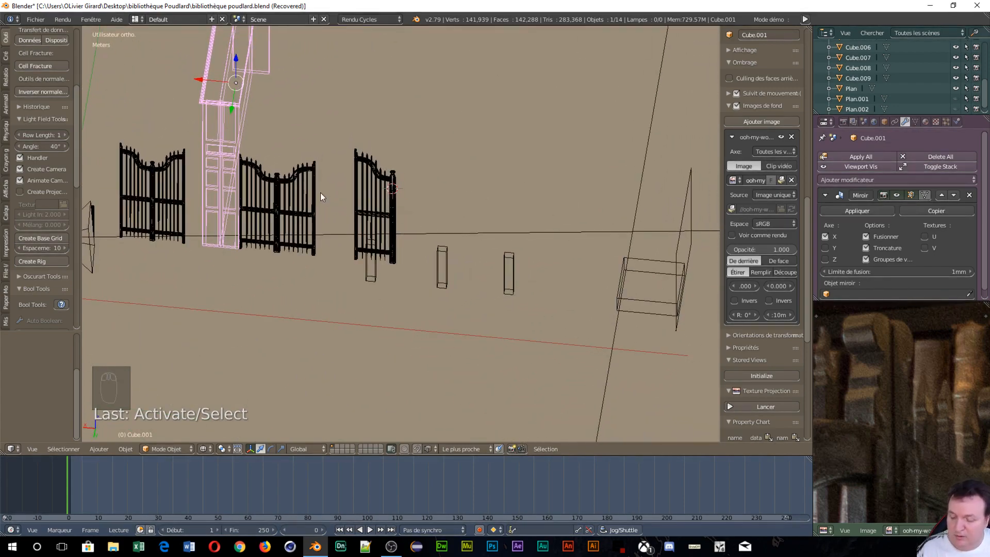
{"action": "key", "text": "shift+d"}
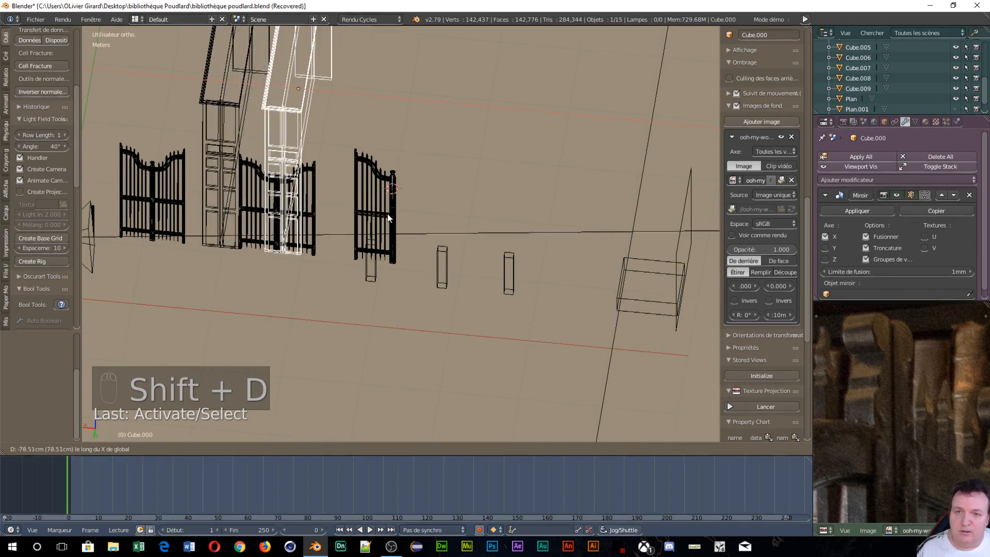
{"action": "left_click", "coordinate": [433, 219]}
{"action": "scroll", "coordinate": [426, 216], "scroll_direction": "up", "scroll_amount": 6}
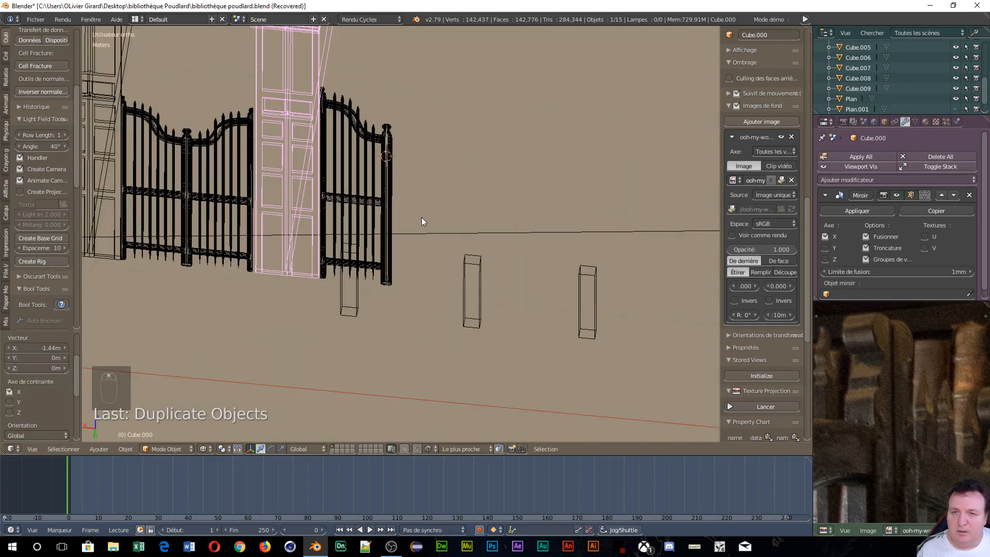
{"action": "scroll", "coordinate": [550, 181], "scroll_direction": "down", "scroll_amount": 5}
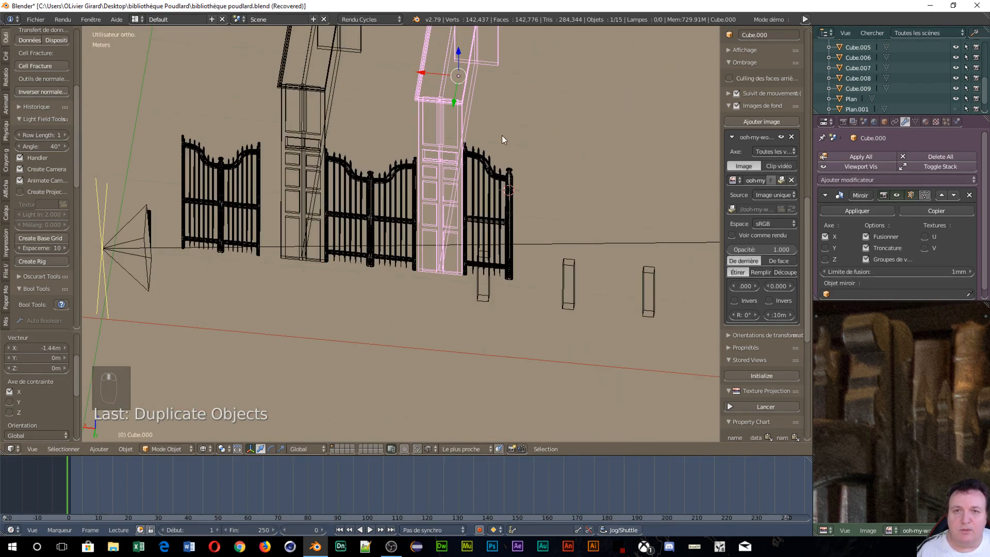
Move the duplicated pillar slightly along X to fit the gap between the two gates.
{"action": "left_click_drag", "start_coordinate": [422, 73], "coordinate": [417, 166]}
{"action": "scroll", "coordinate": [464, 203], "scroll_direction": "up", "scroll_amount": 7}
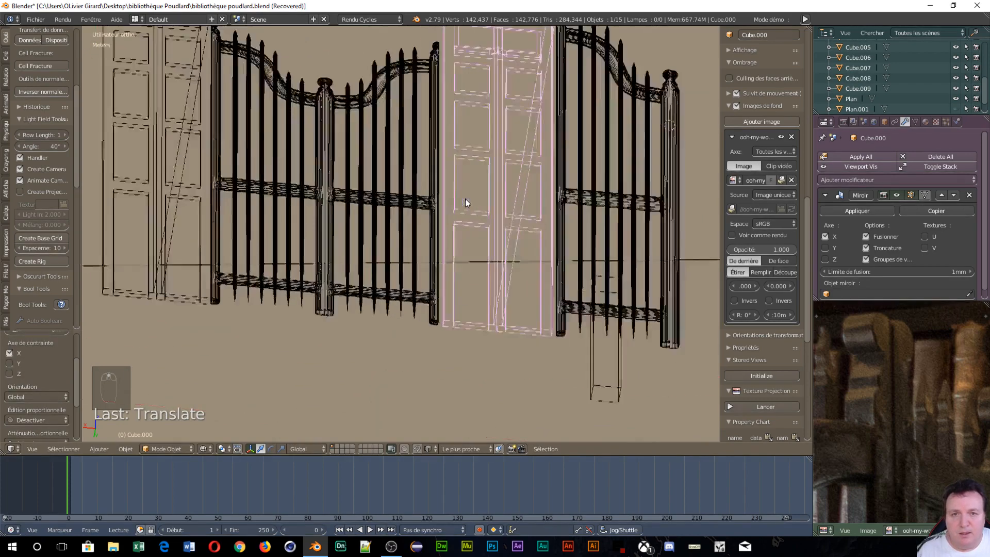
{"action": "scroll", "coordinate": [682, 208], "scroll_direction": "down", "scroll_amount": 3}
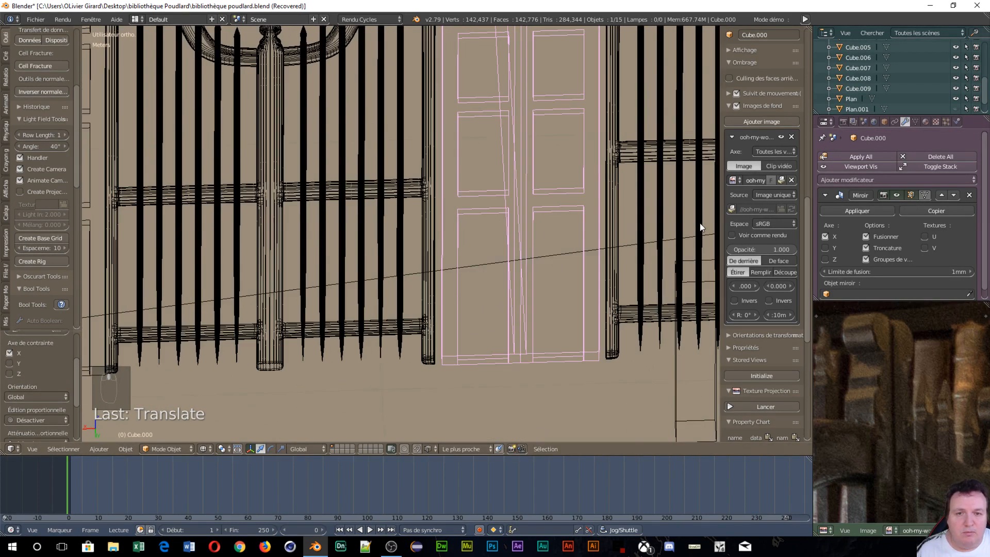
{"action": "scroll", "coordinate": [672, 195], "scroll_direction": "down", "scroll_amount": 2}
{"action": "scroll", "coordinate": [402, 92], "scroll_direction": "down", "scroll_amount": 2}
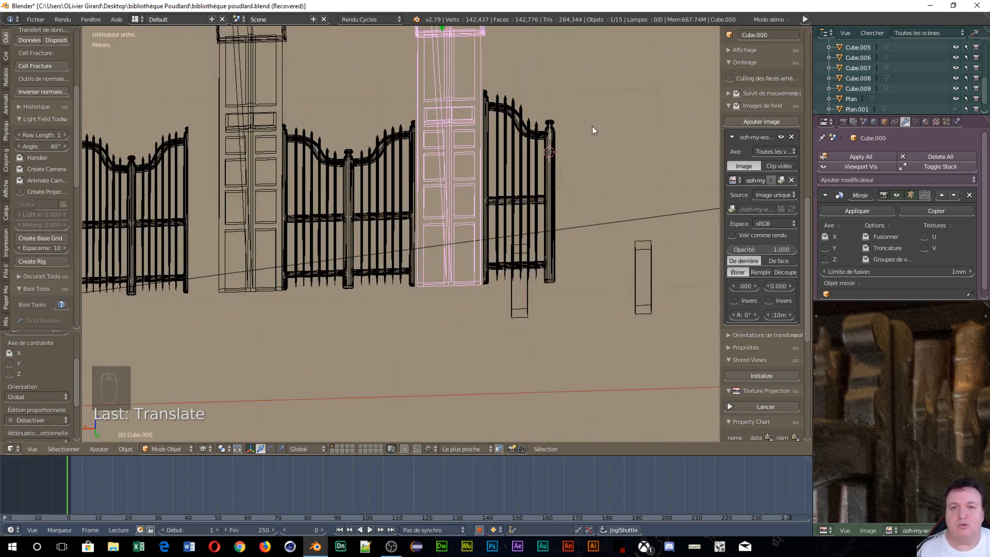
Hide the reference image in the back view and adjust the duplicated pillar along X against the middle gate's end post.
{"action": "key", "text": "ctrl+KP_1"}
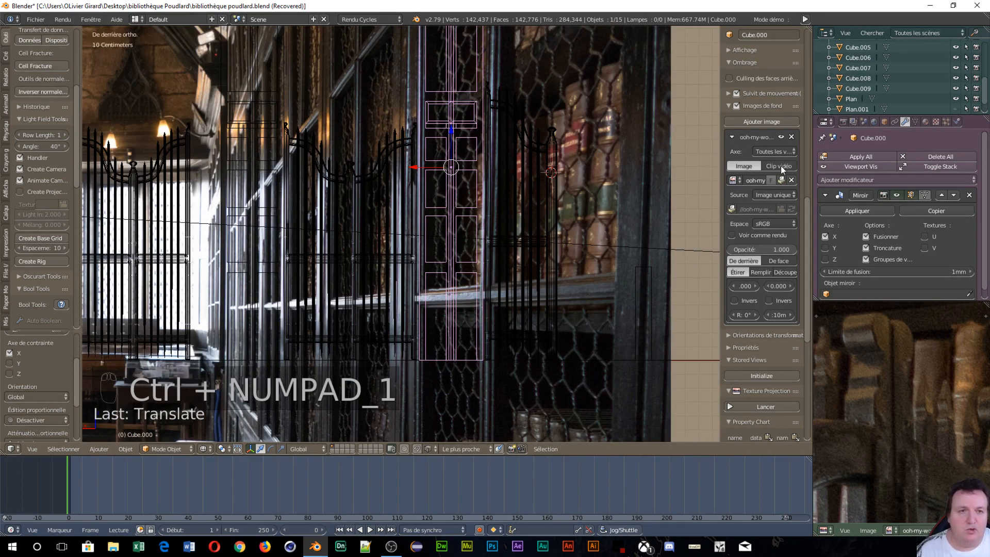
{"action": "left_click", "coordinate": [781, 137]}
{"action": "scroll", "coordinate": [547, 191], "scroll_direction": "up", "scroll_amount": 3}
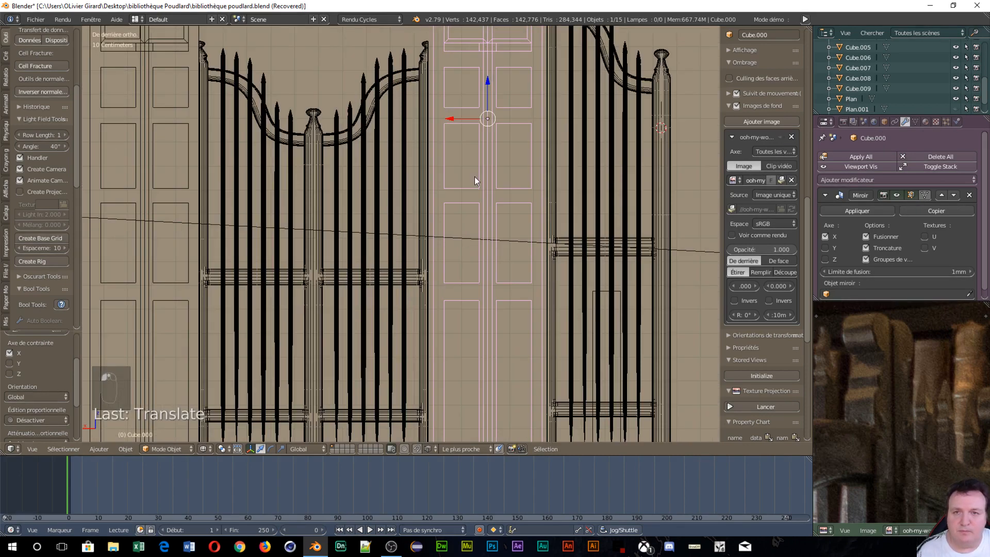
{"action": "left_click_drag", "start_coordinate": [452, 119], "coordinate": [446, 164]}
{"action": "scroll", "coordinate": [534, 147], "scroll_direction": "down", "scroll_amount": 4}
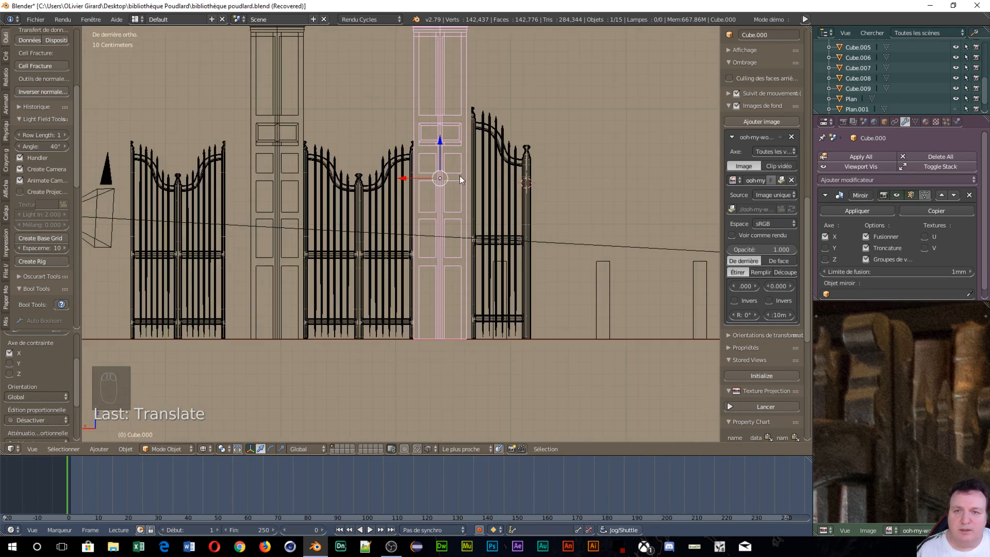
Apply the Mirror modifier on the duplicated pillar in Object Mode.
{"action": "scroll", "coordinate": [388, 191], "scroll_direction": "up", "scroll_amount": 3}
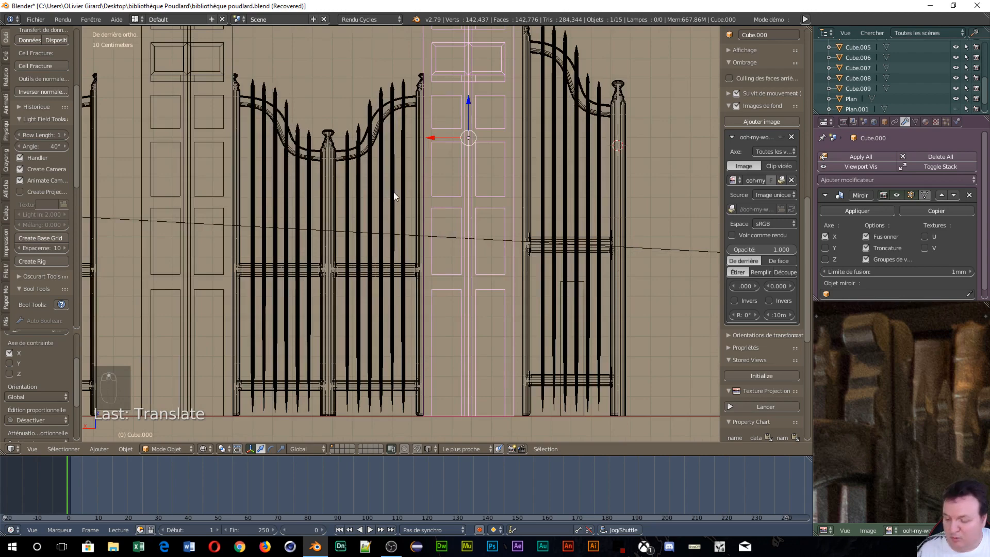
{"action": "key", "text": "Tab"}
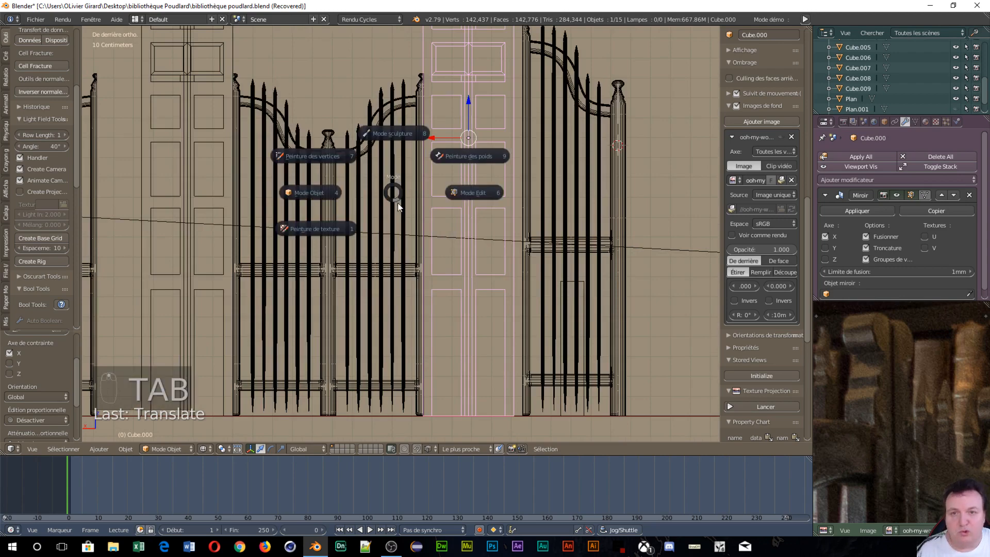
{"action": "left_click", "coordinate": [474, 192]}
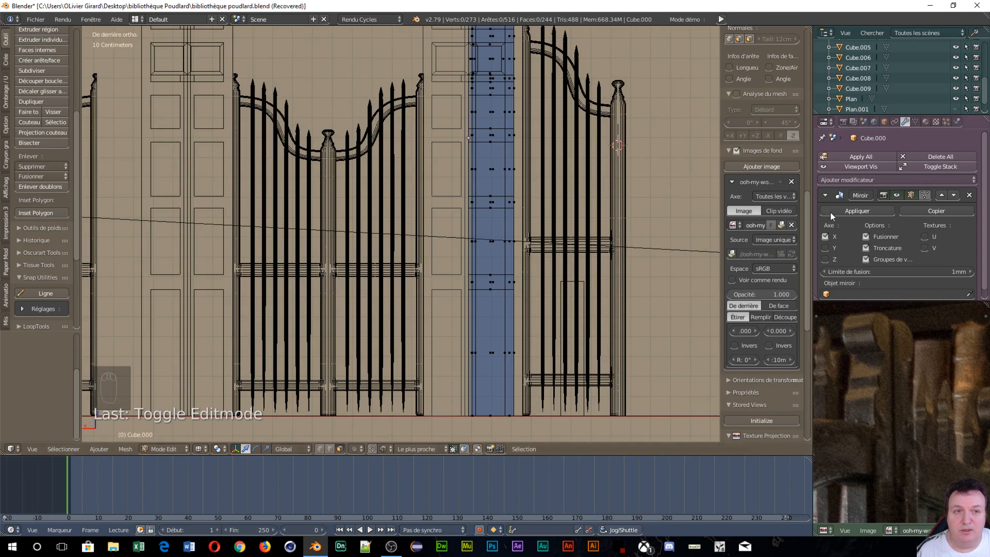
{"action": "left_click", "coordinate": [852, 213]}
{"action": "key", "text": "Tab"}
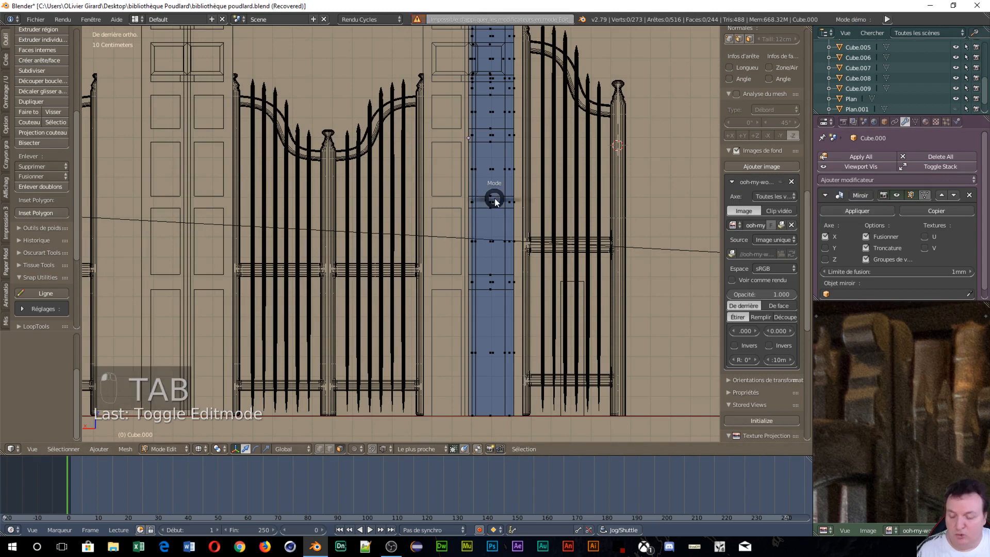
{"action": "left_click", "coordinate": [432, 200]}
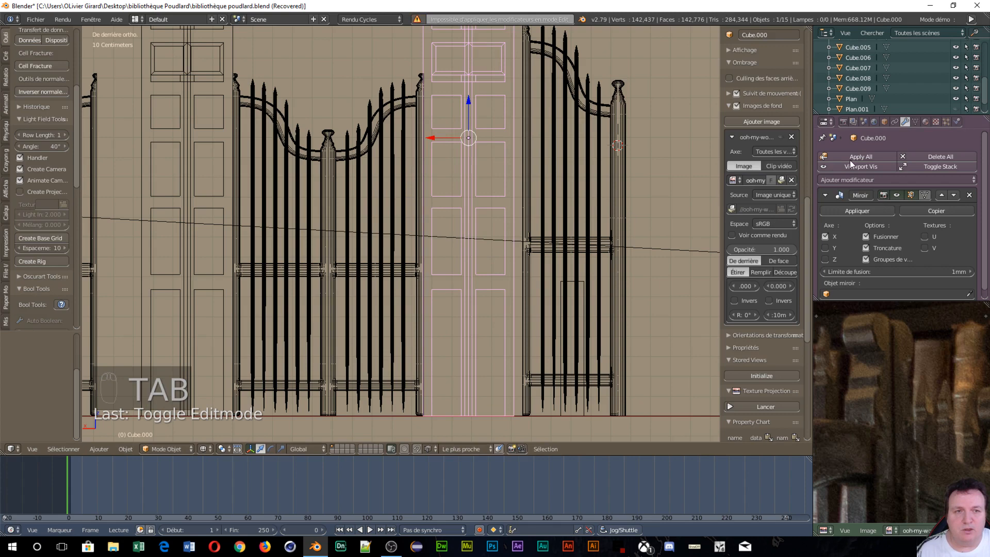
{"action": "left_click", "coordinate": [862, 209]}
In Edit Mode, select the pillar's side face next to the middle gate's end post and snap the 3D cursor to it.
{"action": "key", "text": "Tab"}
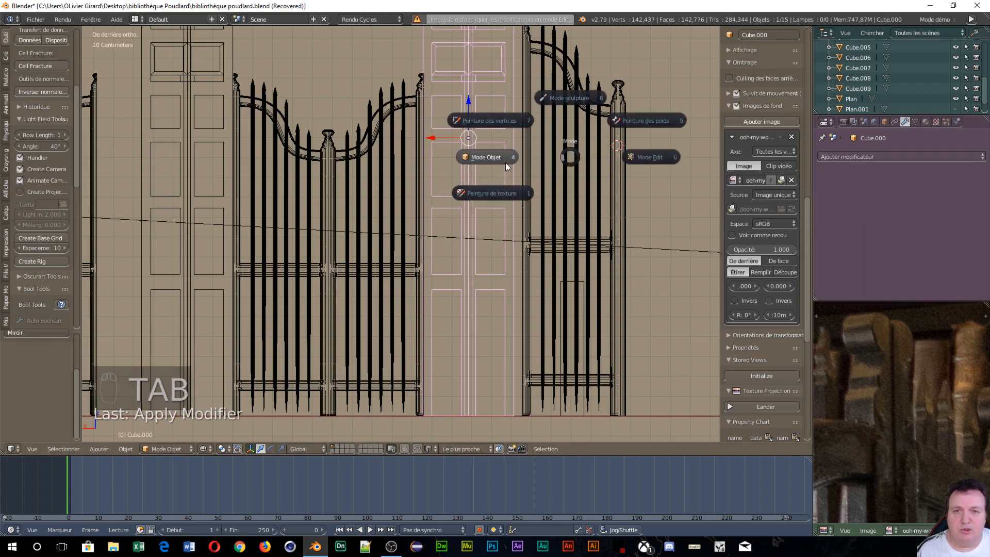
{"action": "left_click", "coordinate": [657, 159]}
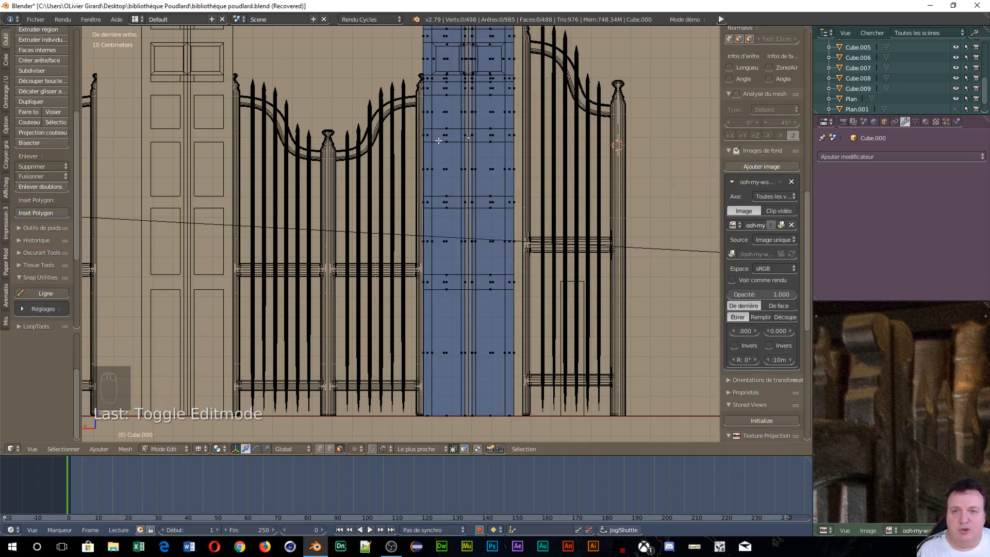
{"action": "right_click", "coordinate": [419, 131]}
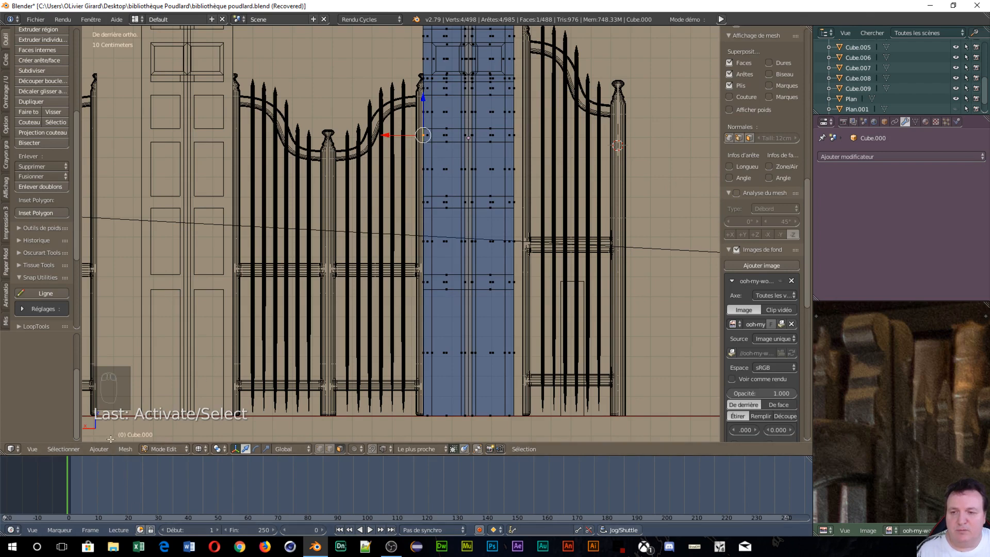
{"action": "left_click", "coordinate": [125, 448]}
{"action": "mouse_move", "coordinate": [154, 384]}
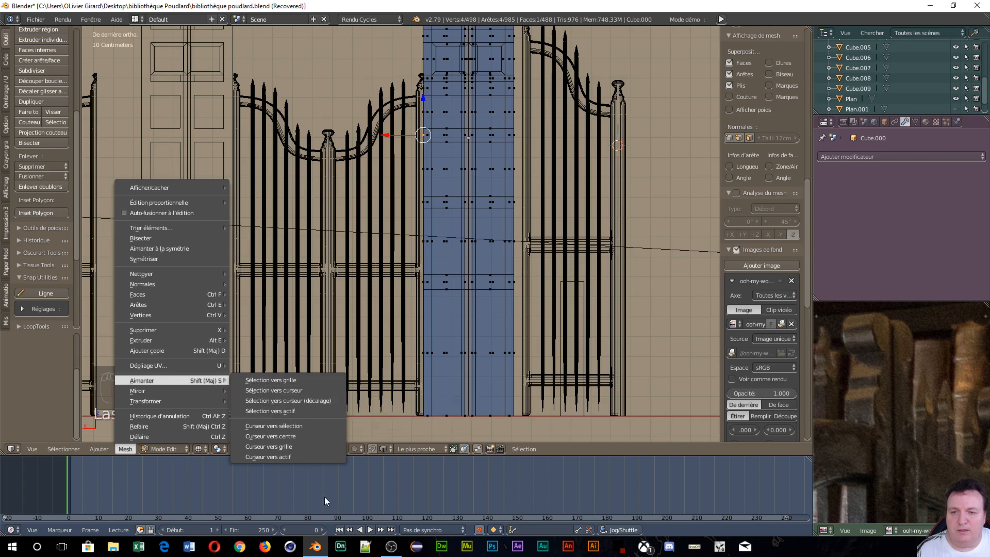
{"action": "left_click", "coordinate": [277, 426]}
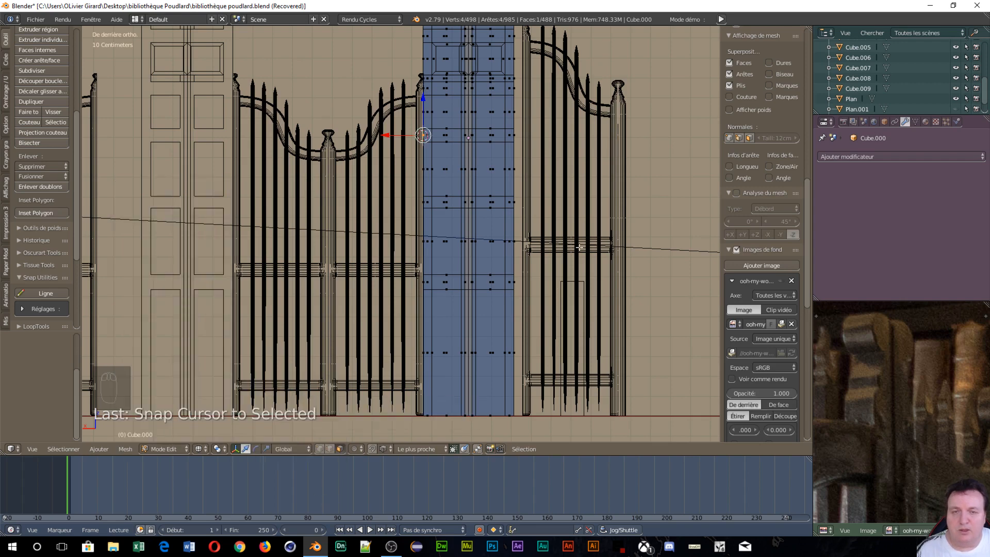
{"action": "key", "text": "Tab"}
{"action": "left_click", "coordinate": [680, 81]}
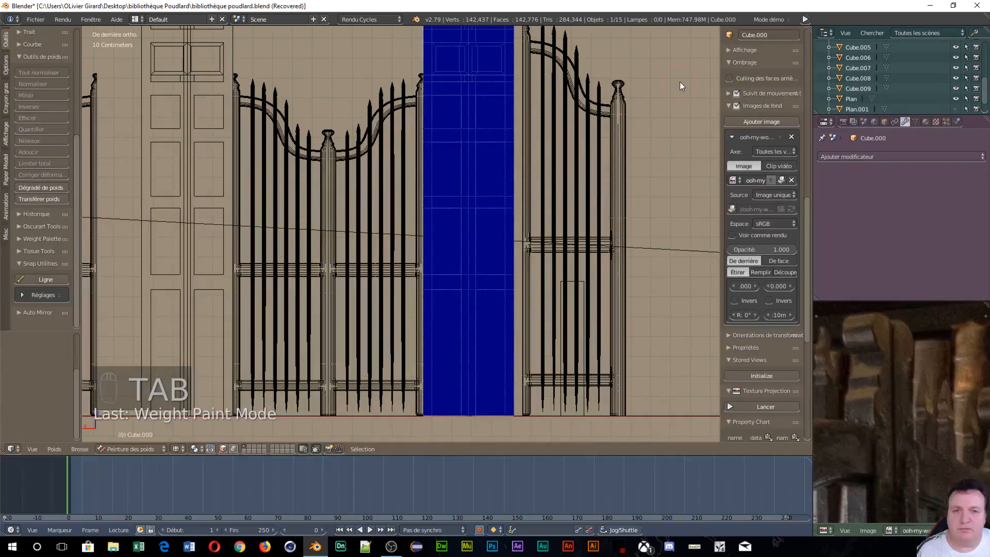
{"action": "key", "text": "Tab"}
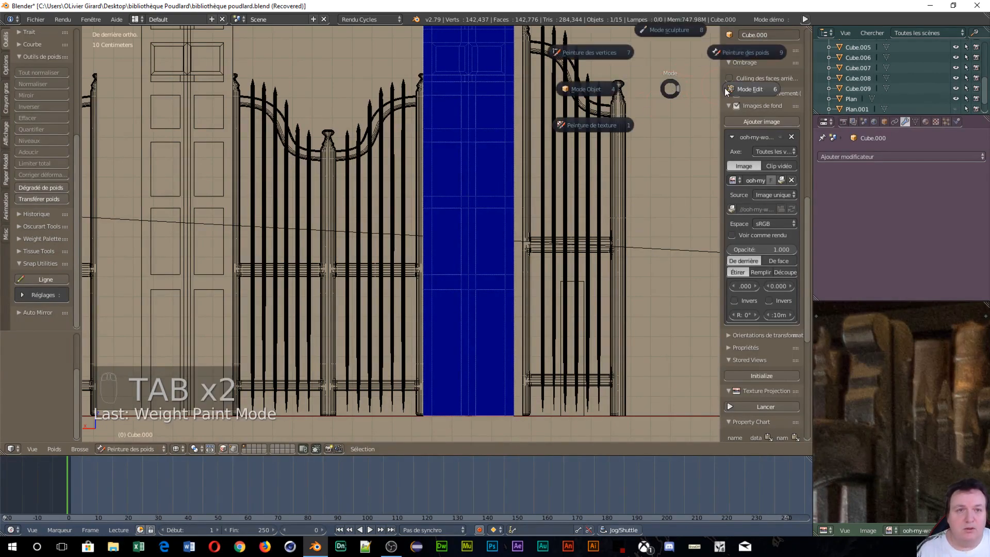
{"action": "left_click", "coordinate": [584, 129]}
Select the duplicated pillar's entire mesh and set the pivot point to the 3D cursor.
{"action": "key", "text": "a"}
{"action": "key", "text": "a"}
{"action": "key", "text": "a"}
{"action": "key", "text": "a"}
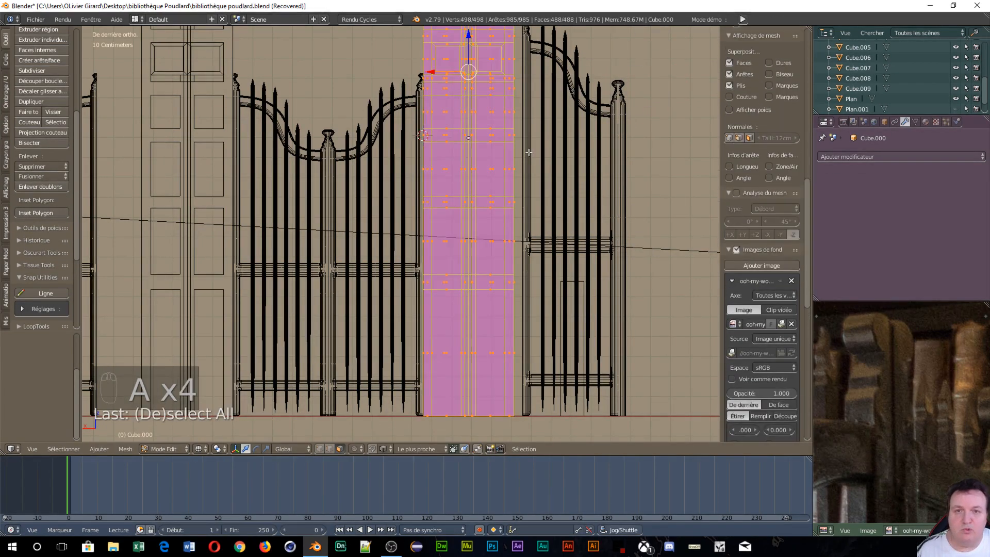
{"action": "key", "text": "s"}
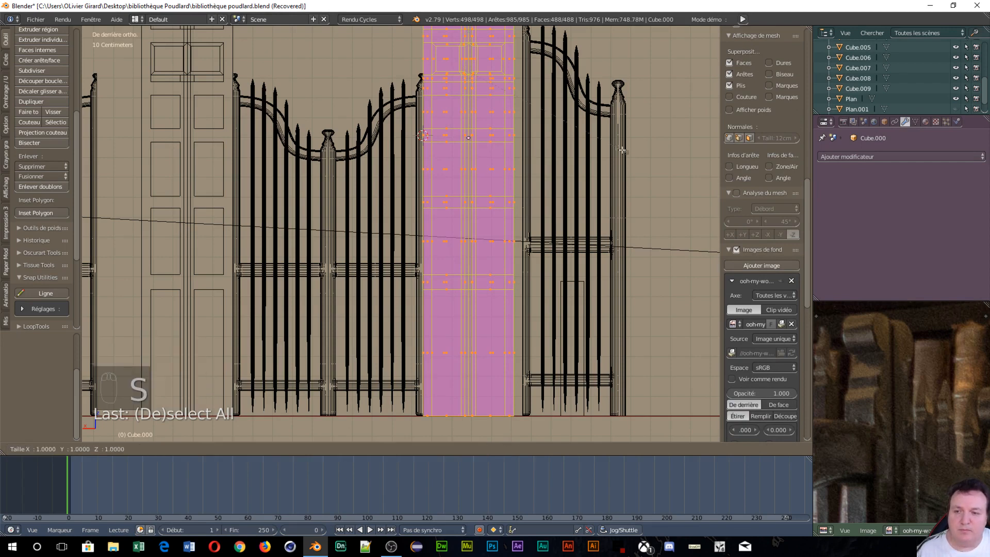
{"action": "right_click", "coordinate": [622, 150]}
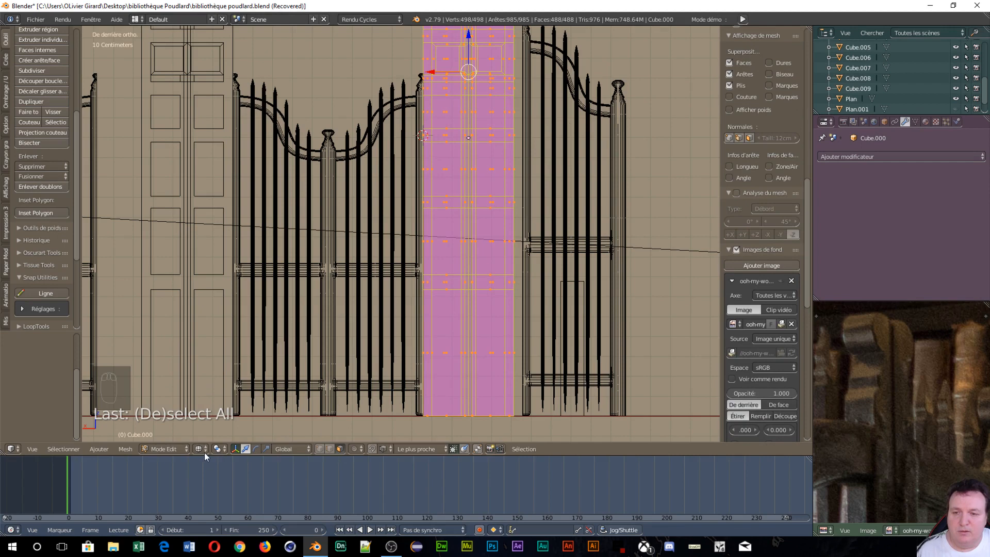
{"action": "left_click", "coordinate": [217, 449]}
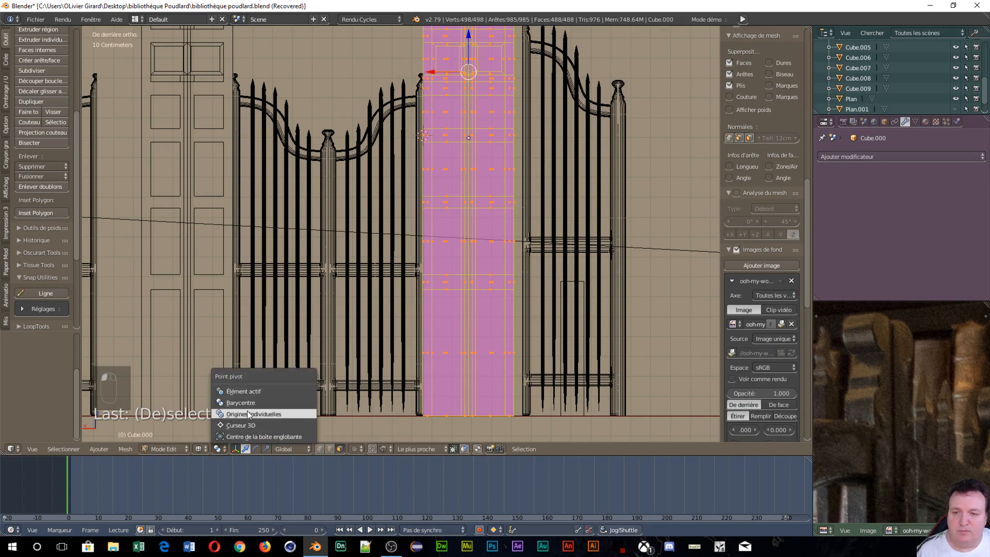
{"action": "left_click", "coordinate": [254, 425]}
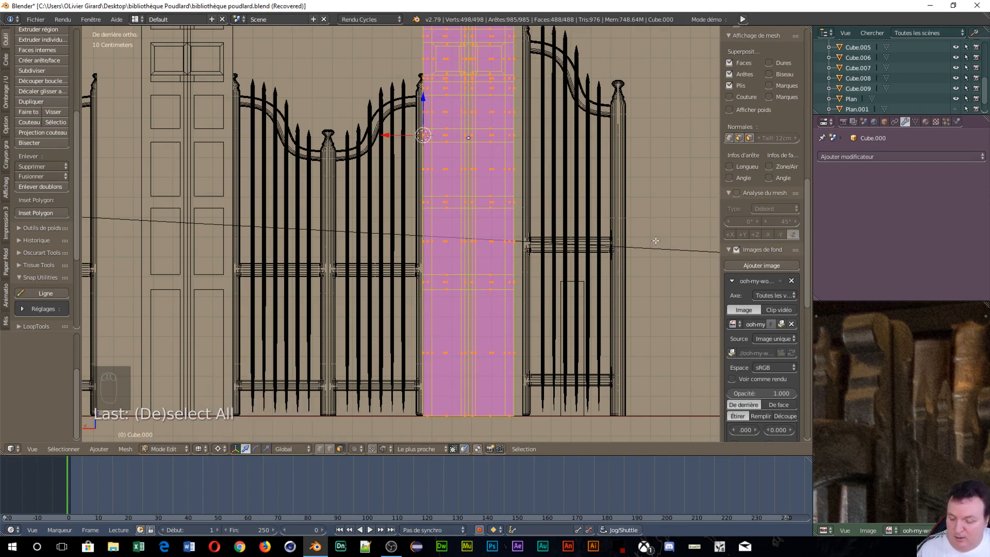
Widen the panelled bookcase end along X by a factor of about 1.1 up to the neighbouring gate and return to Object Mode.
{"action": "key", "text": "s"}
{"action": "key", "text": "x"}
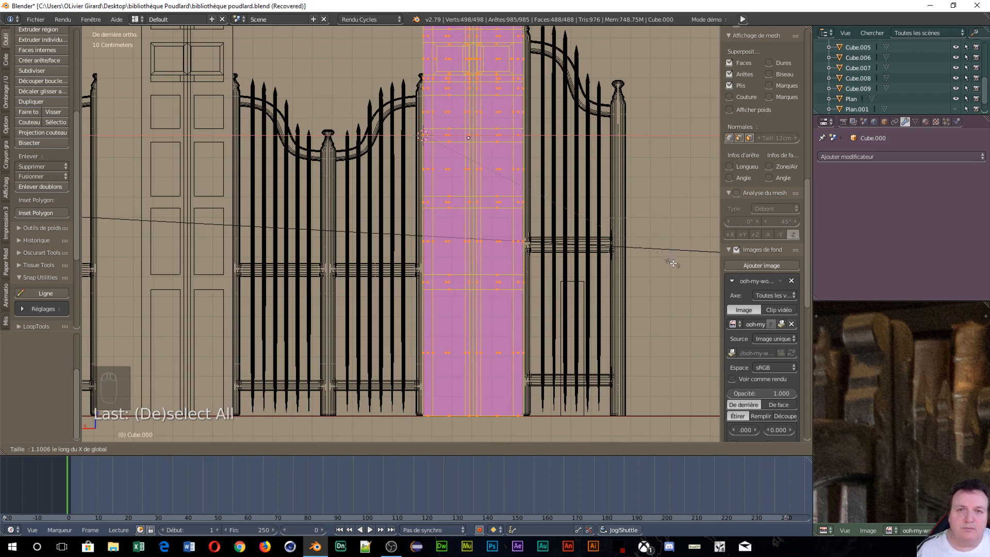
{"action": "left_click", "coordinate": [670, 262]}
{"action": "middle_click_drag", "start_coordinate": [555, 202], "coordinate": [336, 147]}
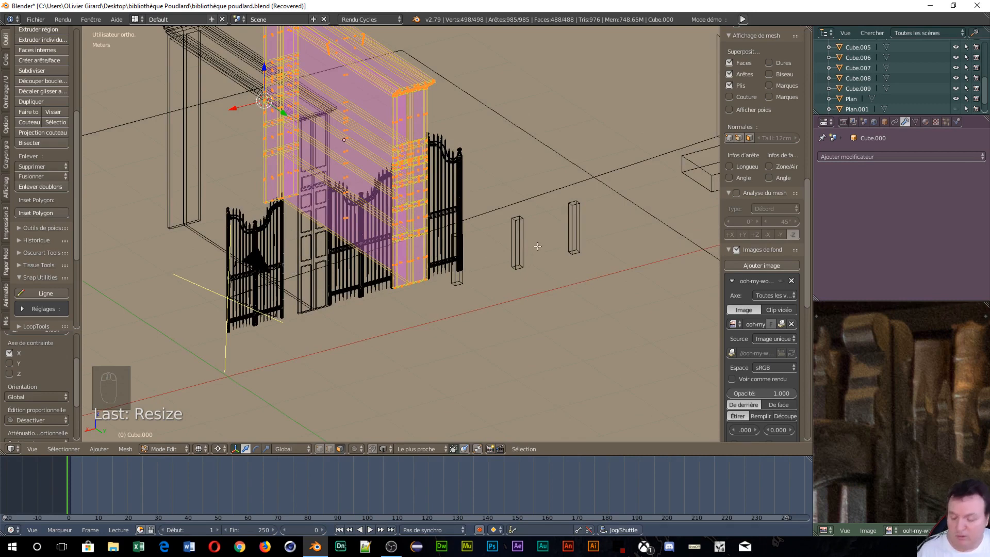
{"action": "key", "text": "Tab"}
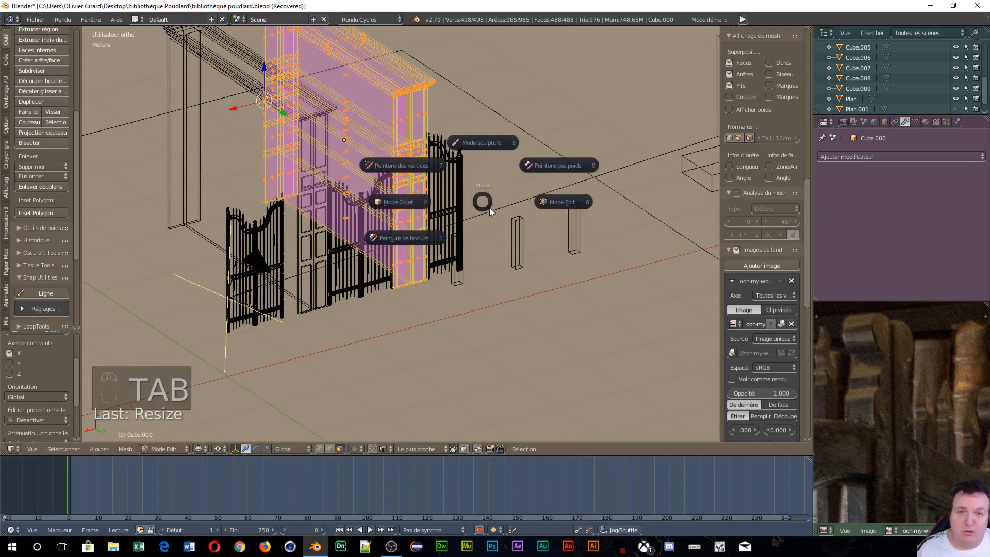
{"action": "left_click", "coordinate": [394, 203]}
Show the reference photo in the camera view and select the gates together with the bookcase ends.
{"action": "key", "text": "KP_0"}
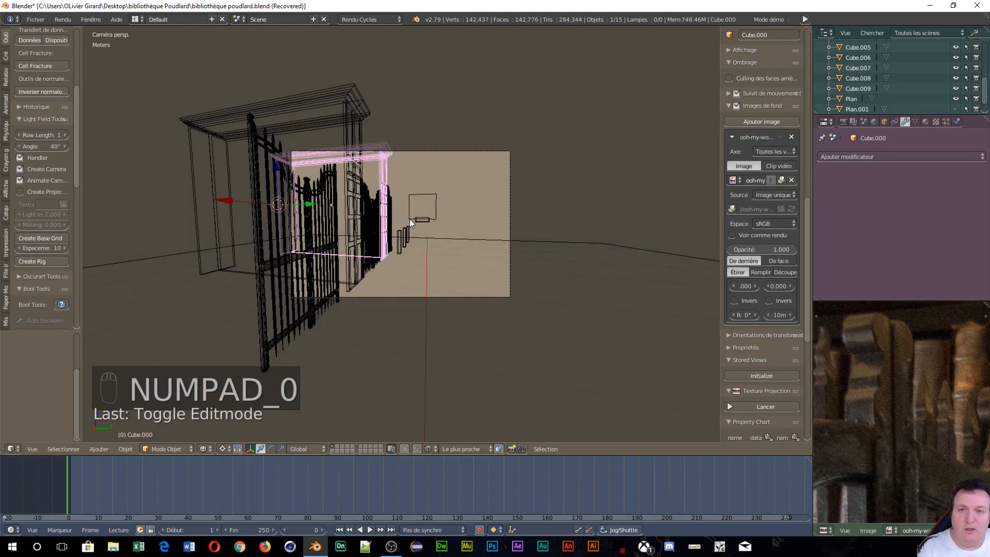
{"action": "scroll", "coordinate": [419, 238], "scroll_direction": "up", "scroll_amount": 3}
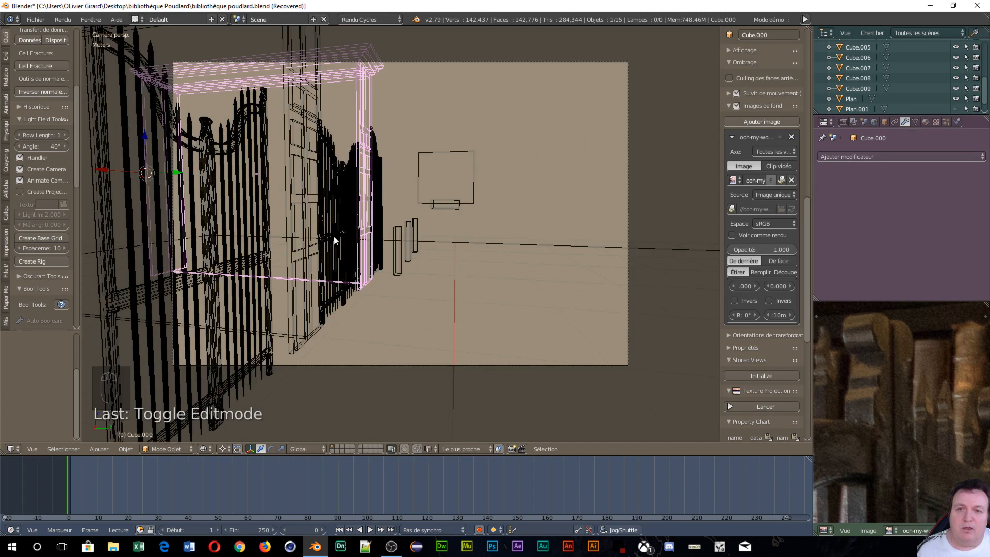
{"action": "left_click", "coordinate": [781, 137]}
{"action": "right_click", "coordinate": [333, 163]}
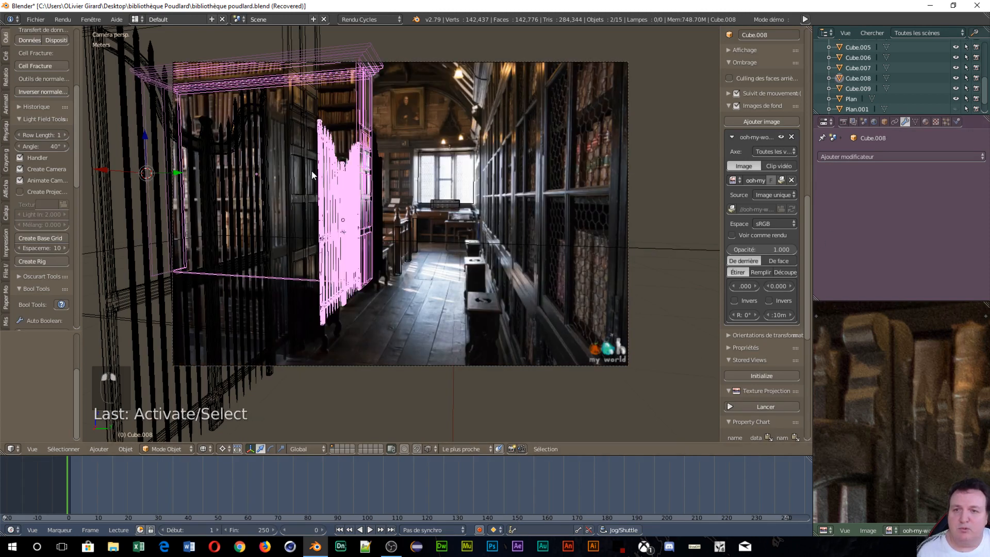
{"action": "right_click", "coordinate": [280, 206], "text": "shift"}
{"action": "right_click", "coordinate": [381, 218], "text": "shift"}
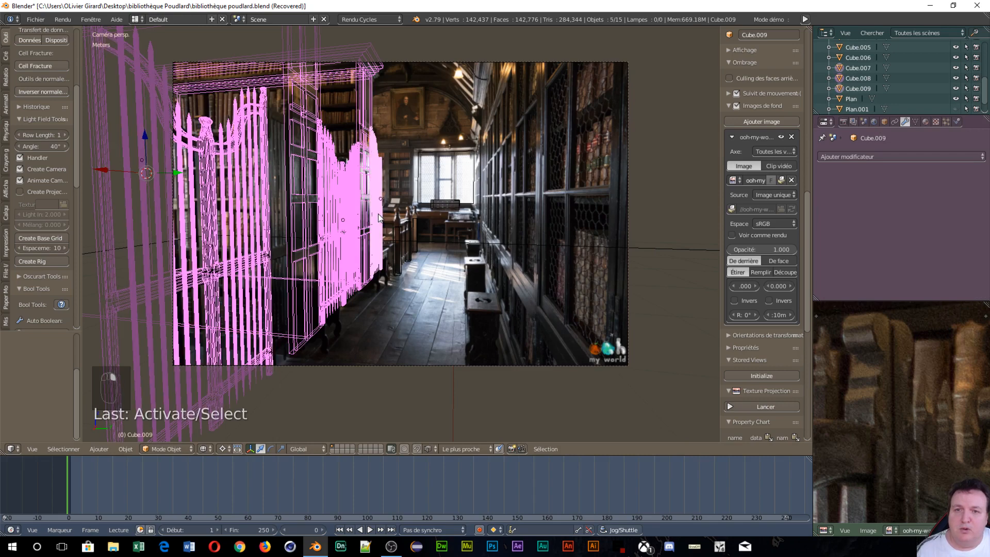
Examine how the gates and bookcase ends line up with the library photo, and clear the selection.
{"action": "scroll", "coordinate": [485, 283], "scroll_direction": "up", "scroll_amount": 5}
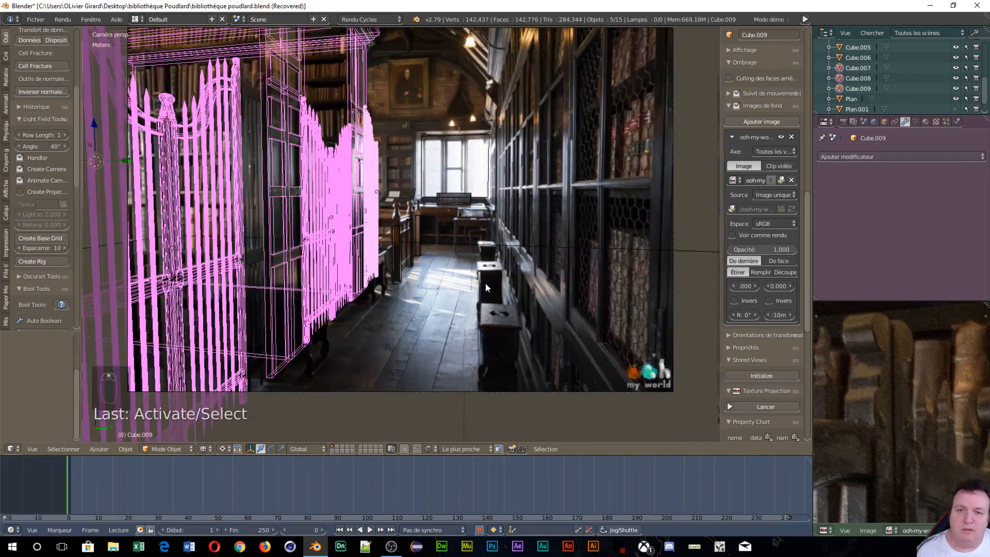
{"action": "scroll", "coordinate": [485, 283], "scroll_direction": "down", "scroll_amount": 3}
{"action": "scroll", "coordinate": [297, 238], "scroll_direction": "down", "scroll_amount": 2}
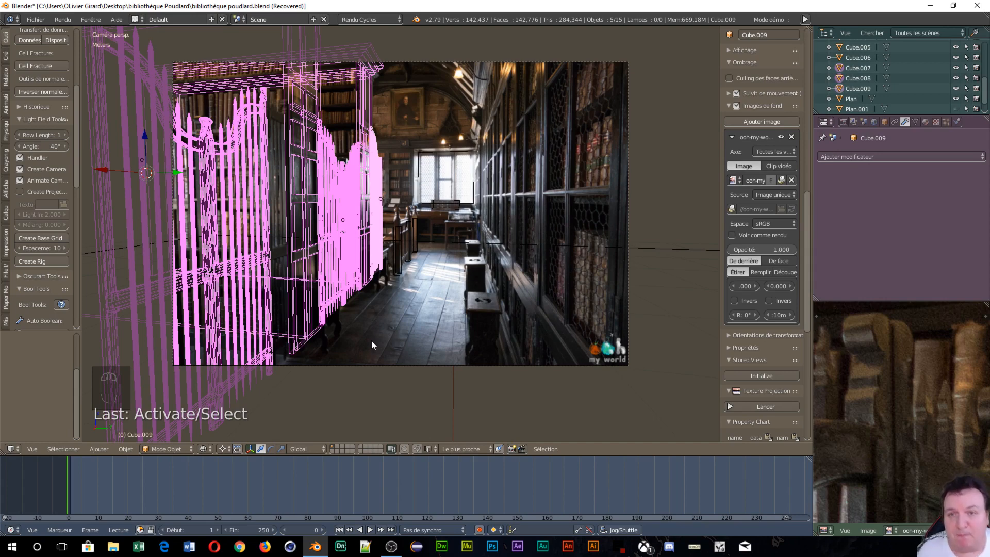
{"action": "scroll", "coordinate": [339, 203], "scroll_direction": "up", "scroll_amount": 3}
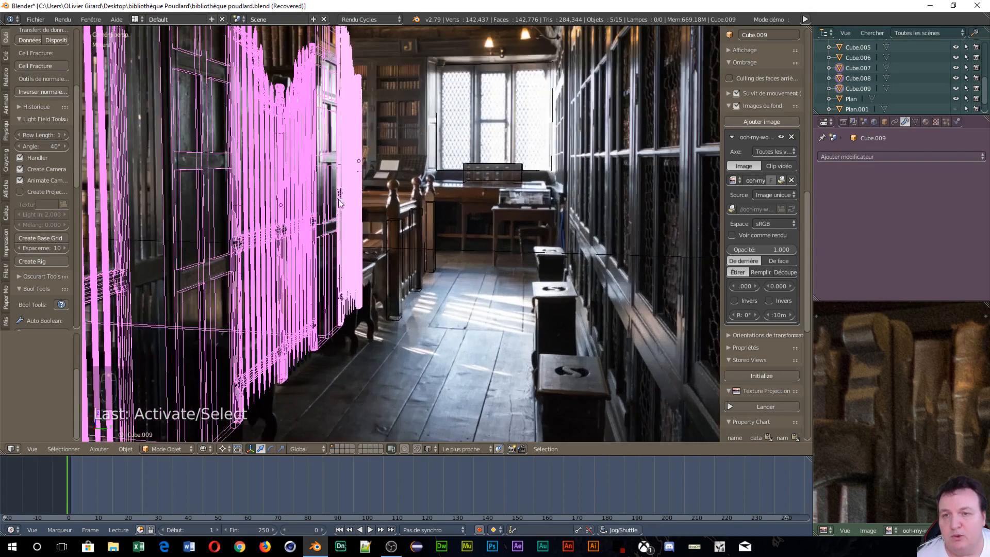
{"action": "middle_click_drag", "start_coordinate": [162, 177], "coordinate": [401, 204], "text": "shift"}
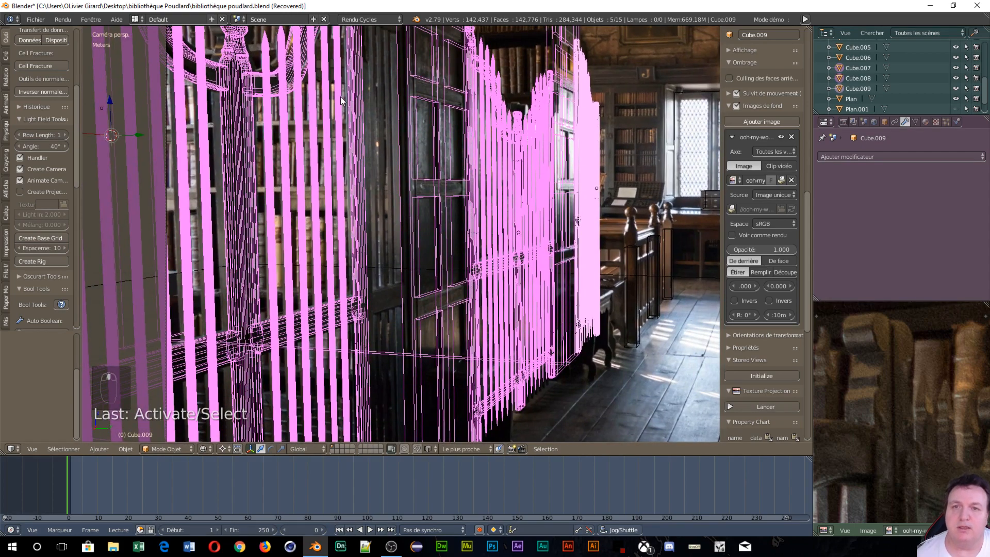
{"action": "middle_click_drag", "start_coordinate": [341, 97], "coordinate": [454, 257], "text": "shift"}
{"action": "scroll", "coordinate": [549, 277], "scroll_direction": "up", "scroll_amount": 3}
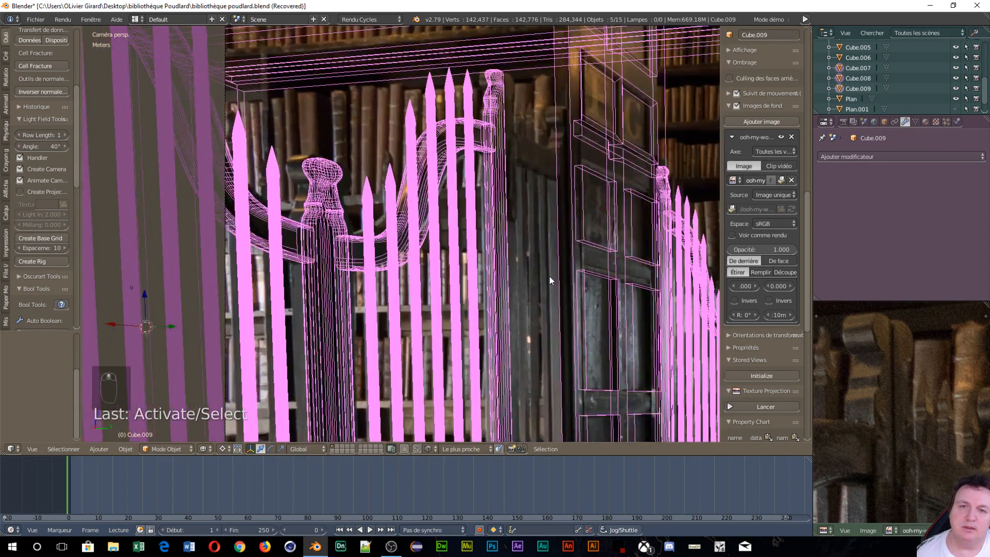
{"action": "scroll", "coordinate": [549, 277], "scroll_direction": "up", "scroll_amount": 1}
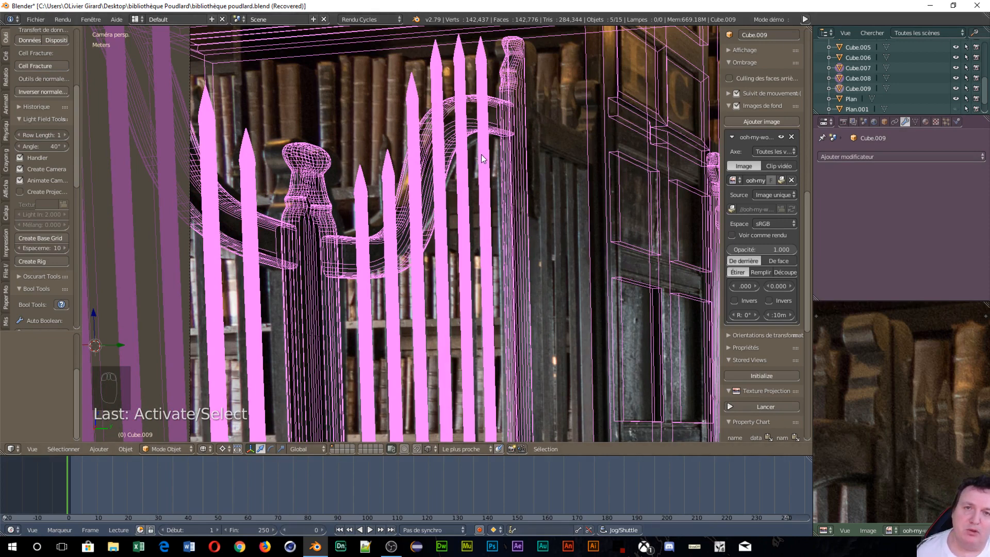
{"action": "scroll", "coordinate": [499, 112], "scroll_direction": "down", "scroll_amount": 1}
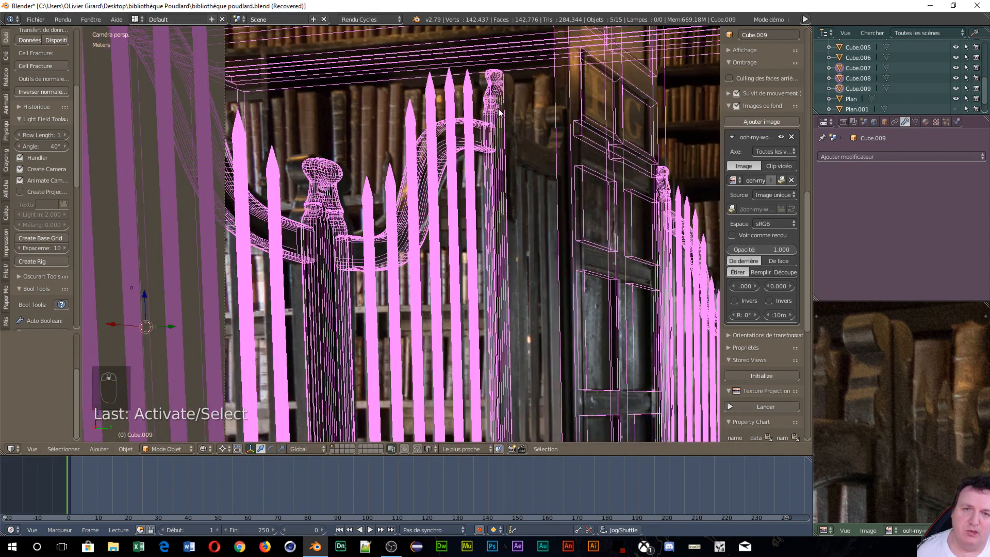
{"action": "scroll", "coordinate": [498, 112], "scroll_direction": "down", "scroll_amount": 1}
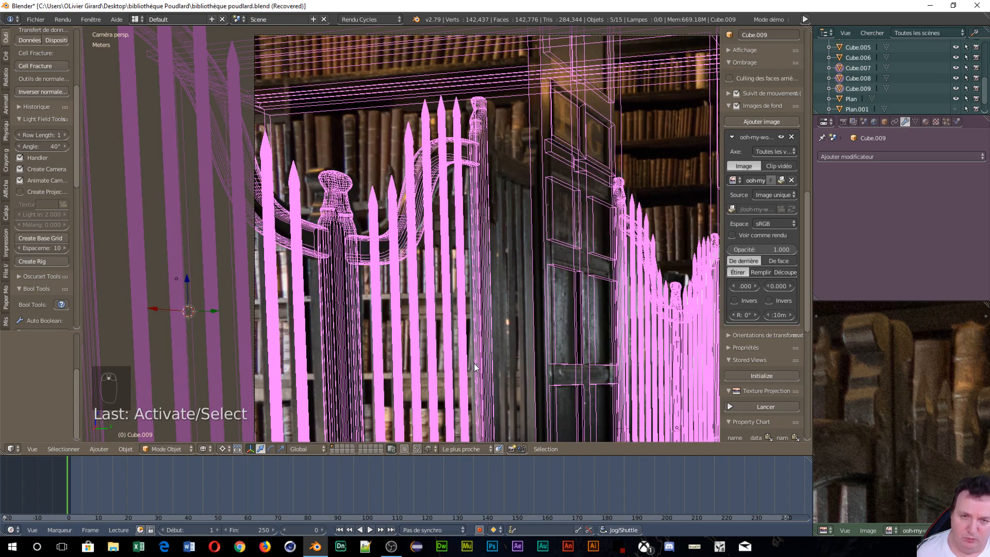
{"action": "middle_click_drag", "start_coordinate": [461, 326], "coordinate": [358, 414], "text": "shift"}
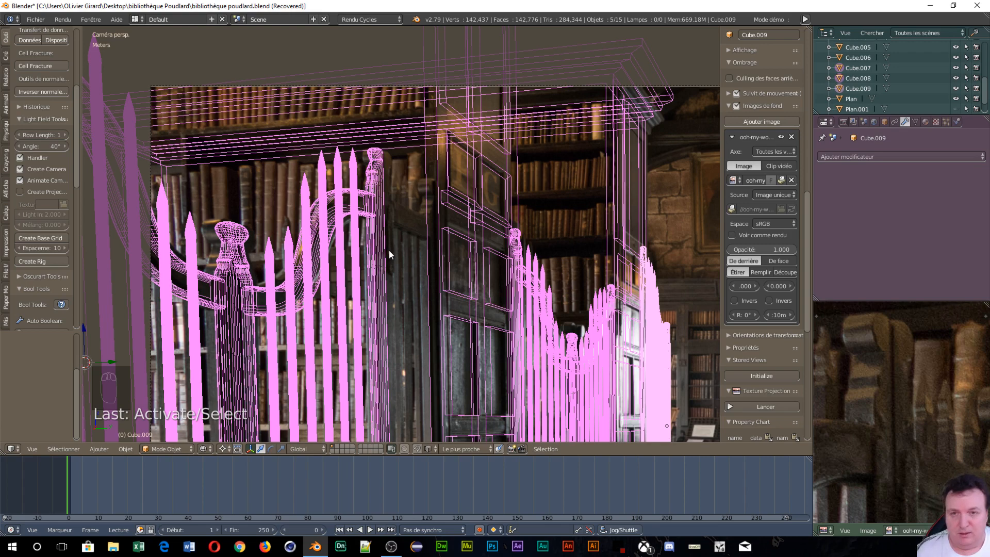
{"action": "right_click", "coordinate": [369, 215]}
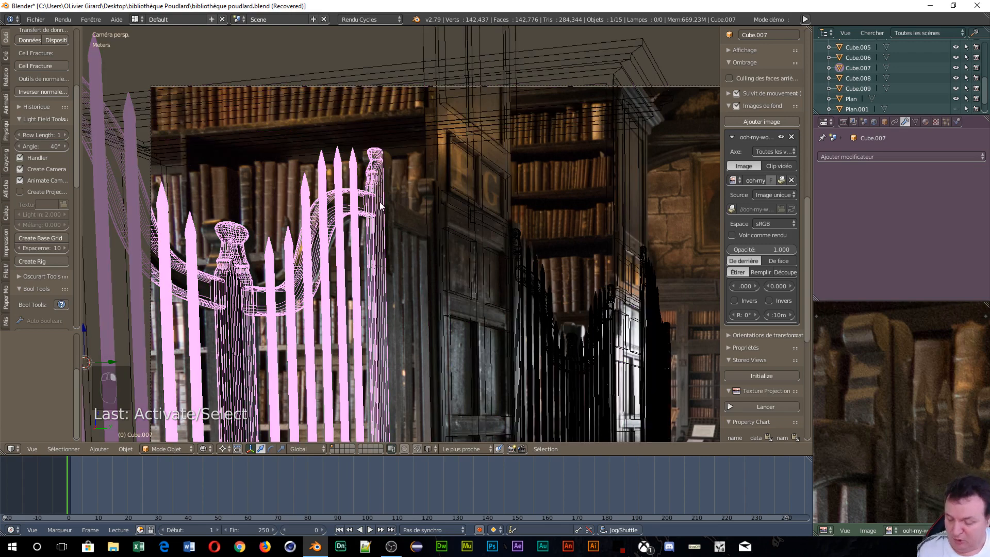
{"action": "key", "text": "a"}
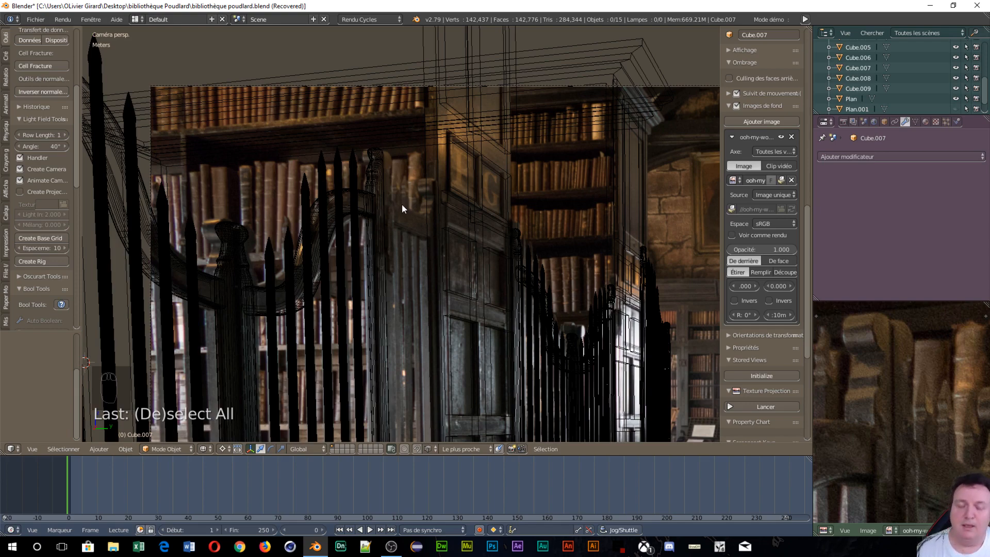
Hide the reference photo in the back orthographic view and select the gate nearest the camera.
{"action": "key", "text": "space"}
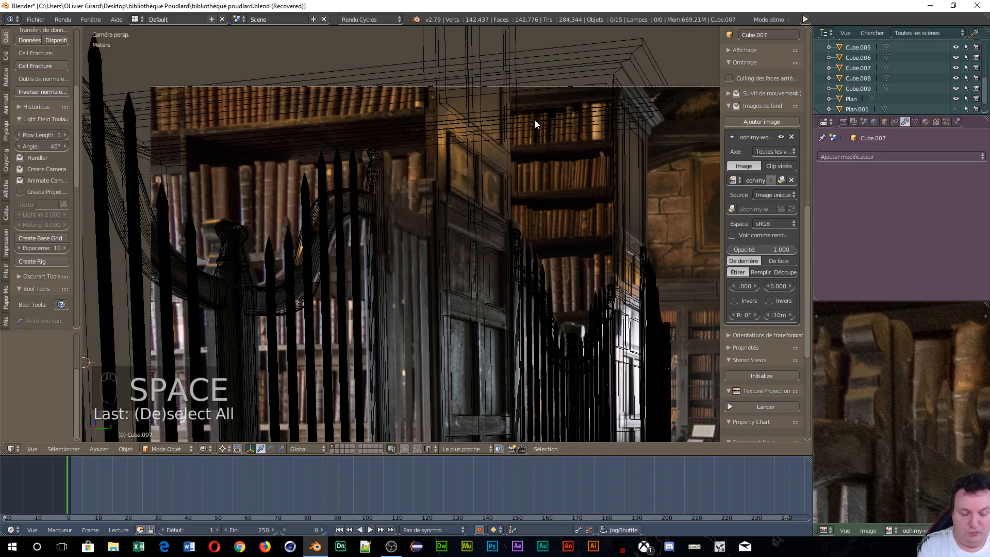
{"action": "key", "text": "ctrl+KP_1"}
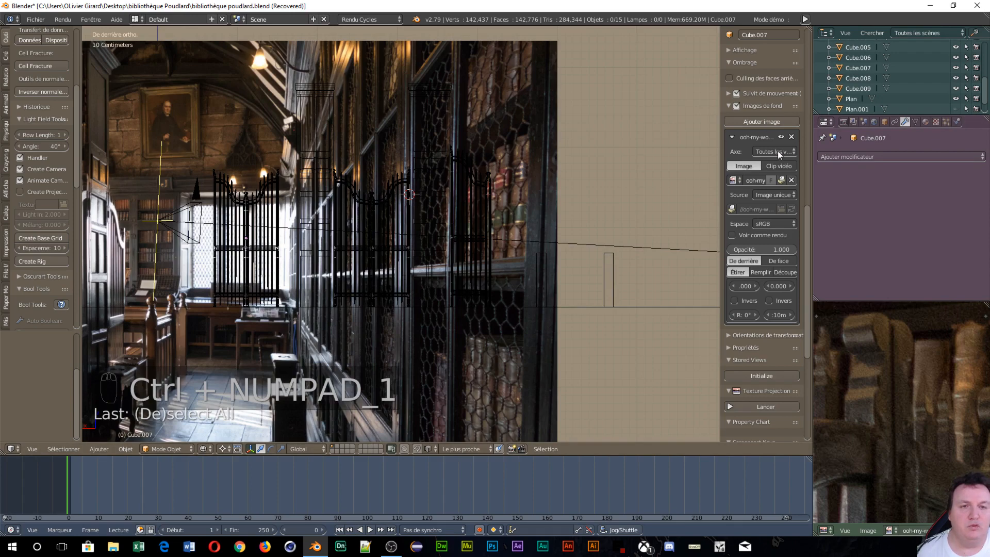
{"action": "left_click", "coordinate": [779, 135]}
{"action": "scroll", "coordinate": [258, 361], "scroll_direction": "up", "scroll_amount": 3}
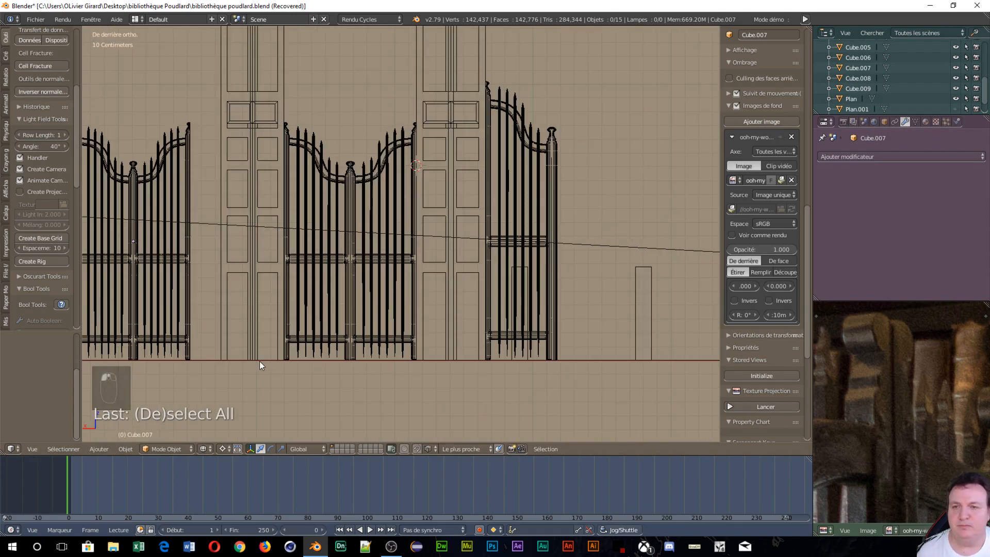
{"action": "scroll", "coordinate": [261, 361], "scroll_direction": "down", "scroll_amount": 3}
{"action": "key", "text": "KP_Divide"}
{"action": "key", "text": "KP_Divide"}
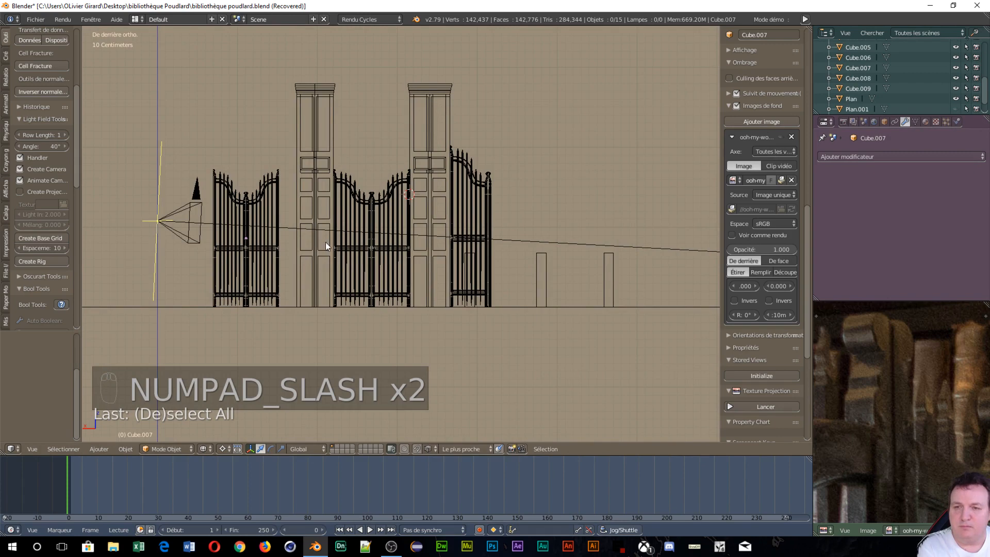
{"action": "key", "text": "Tab"}
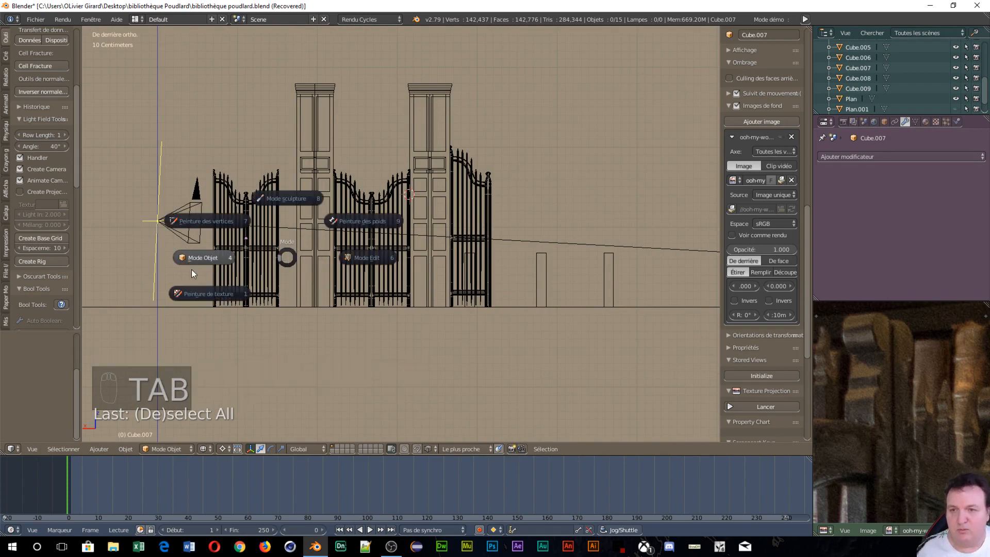
{"action": "right_click", "coordinate": [262, 196]}
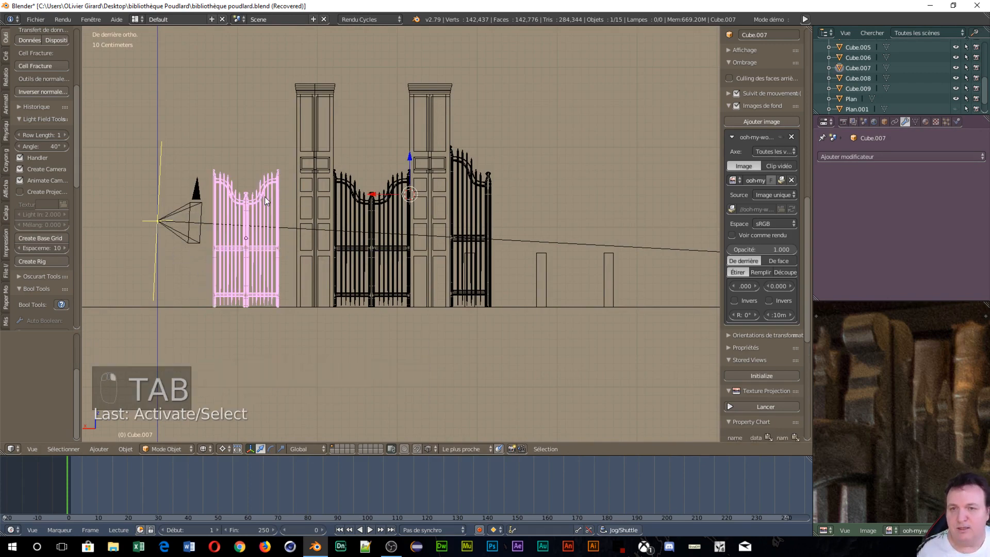
{"action": "key", "text": "Tab"}
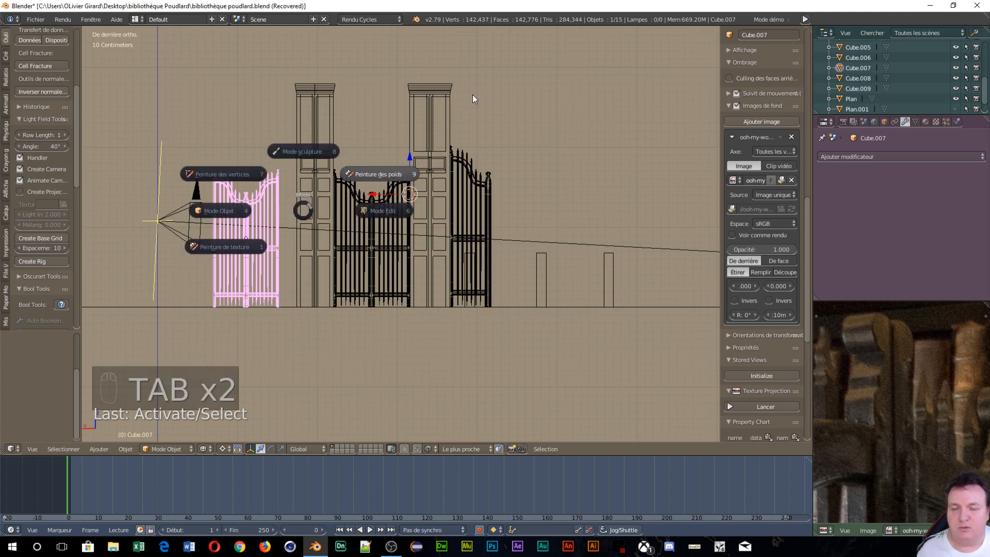
{"action": "left_click", "coordinate": [482, 77]}
{"action": "key", "text": "Tab"}
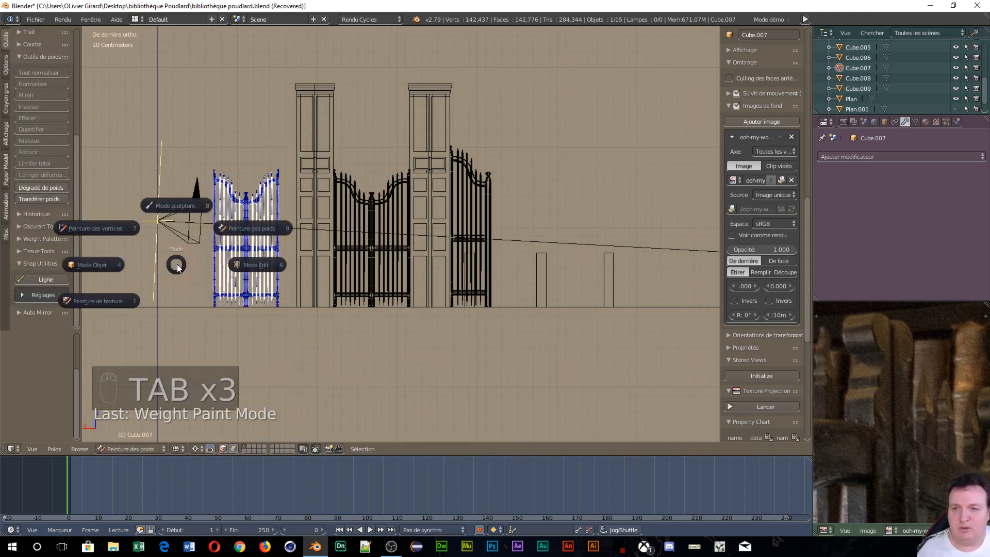
{"action": "left_click", "coordinate": [100, 267]}
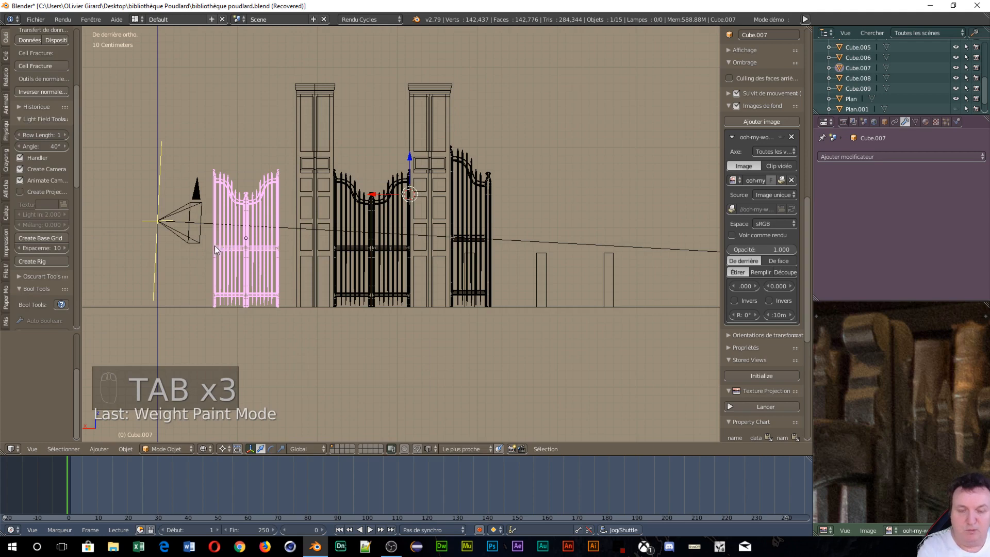
Isolate the selected gate in local view and switch it to Edit Mode.
{"action": "key", "text": "KP_Divide"}
{"action": "scroll", "coordinate": [498, 152], "scroll_direction": "up", "scroll_amount": 2}
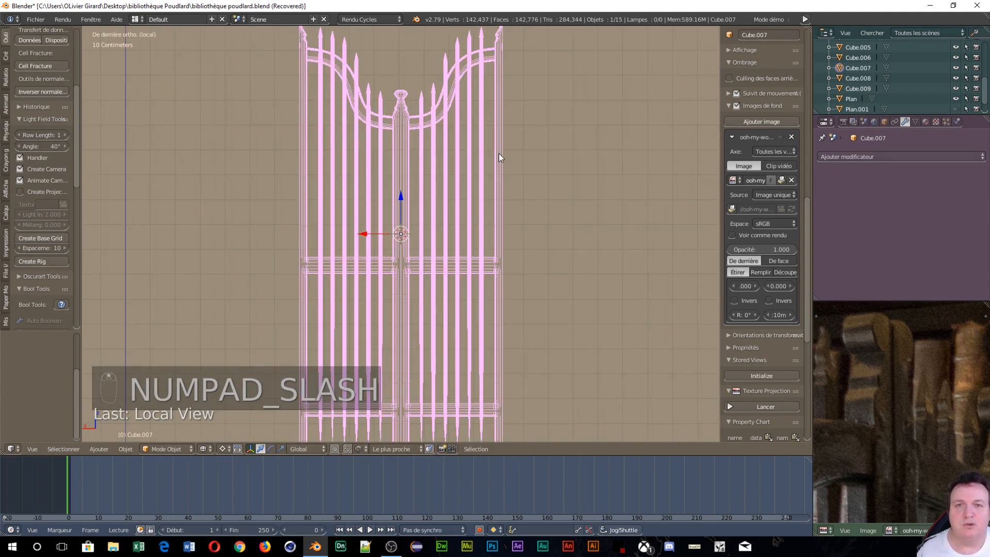
{"action": "scroll", "coordinate": [500, 153], "scroll_direction": "down", "scroll_amount": 2}
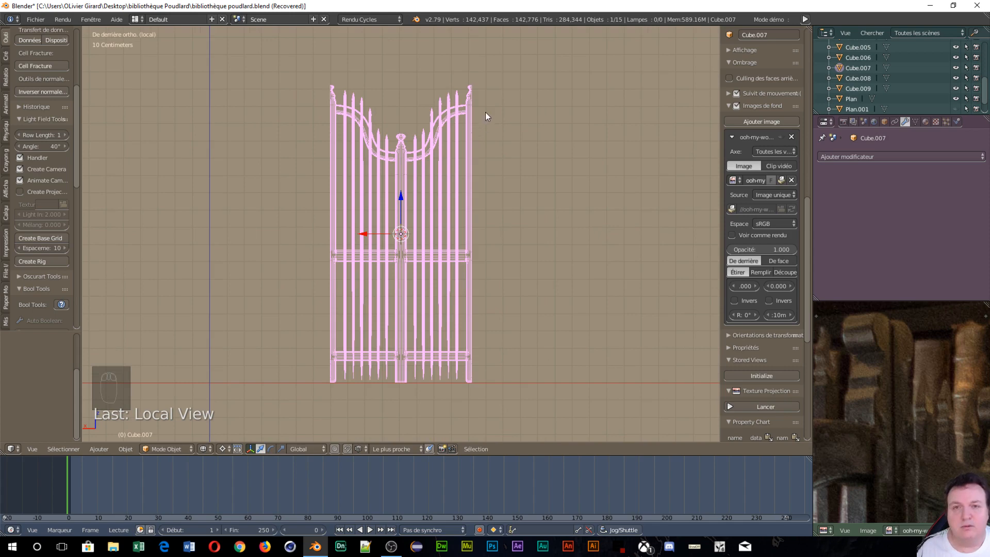
{"action": "key", "text": "Tab"}
{"action": "left_click", "coordinate": [564, 110]}
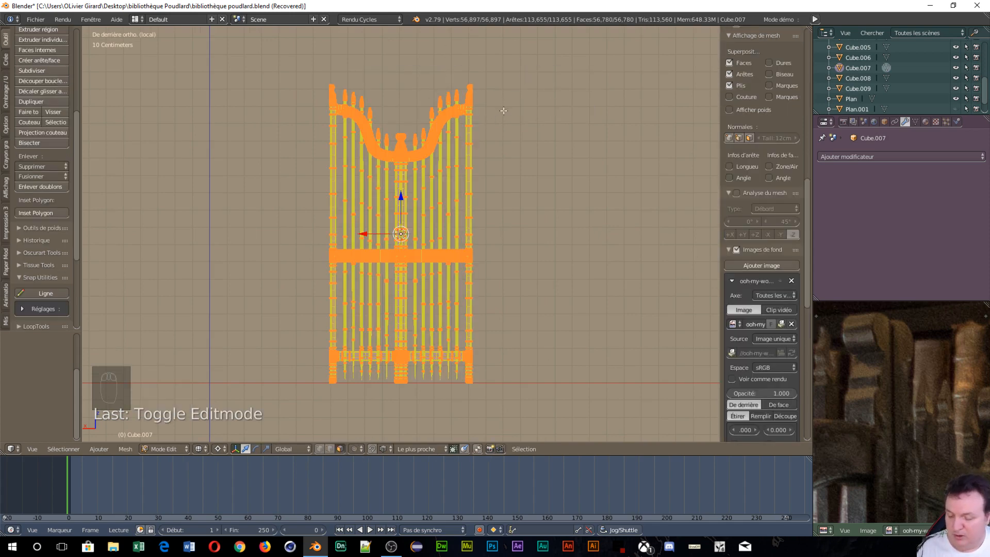
Box-select only the gate's right end post, as seen from behind, including the rail ends attached to it.
{"action": "key", "text": "a"}
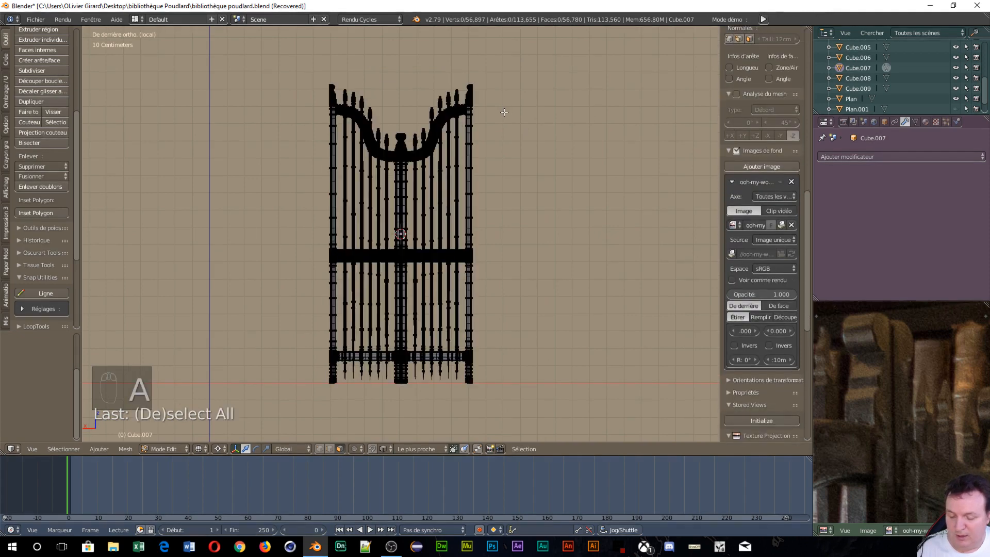
{"action": "key", "text": "b"}
{"action": "left_click_drag", "start_coordinate": [516, 61], "coordinate": [461, 414]}
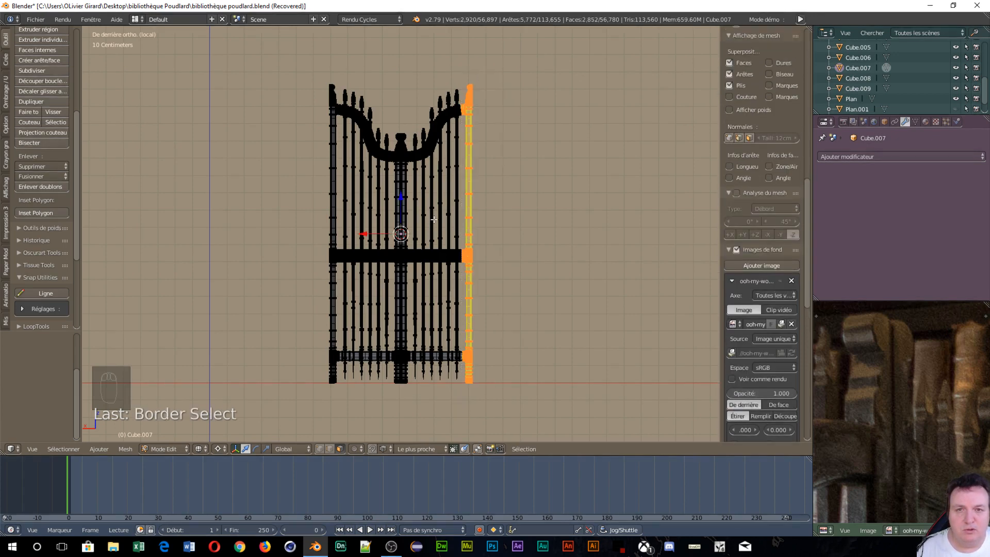
{"action": "scroll", "coordinate": [461, 103], "scroll_direction": "up", "scroll_amount": 6}
{"action": "middle_click_drag", "start_coordinate": [535, 51], "coordinate": [394, 400], "text": "shift"}
{"action": "scroll", "coordinate": [394, 400], "scroll_direction": "up", "scroll_amount": 7}
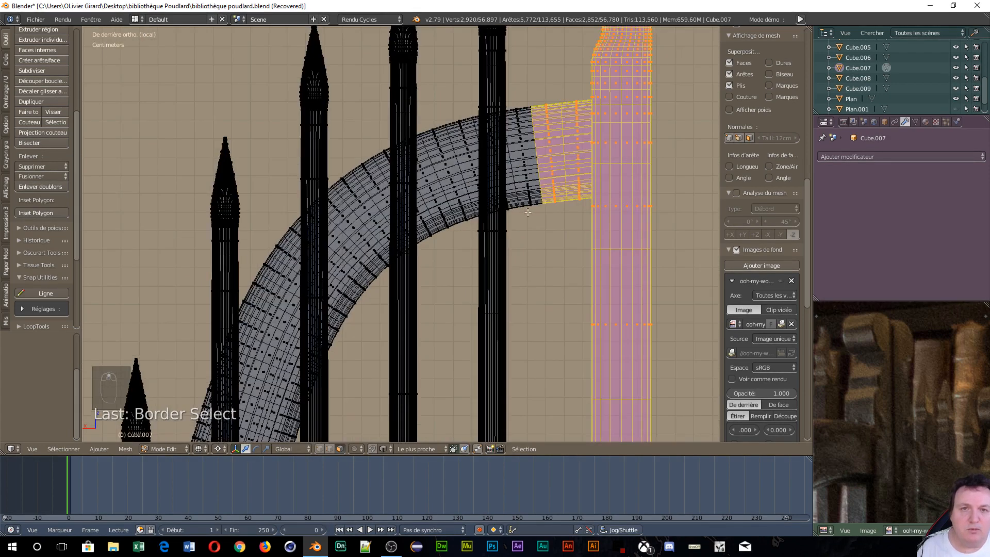
{"action": "scroll", "coordinate": [607, 151], "scroll_direction": "up", "scroll_amount": 3}
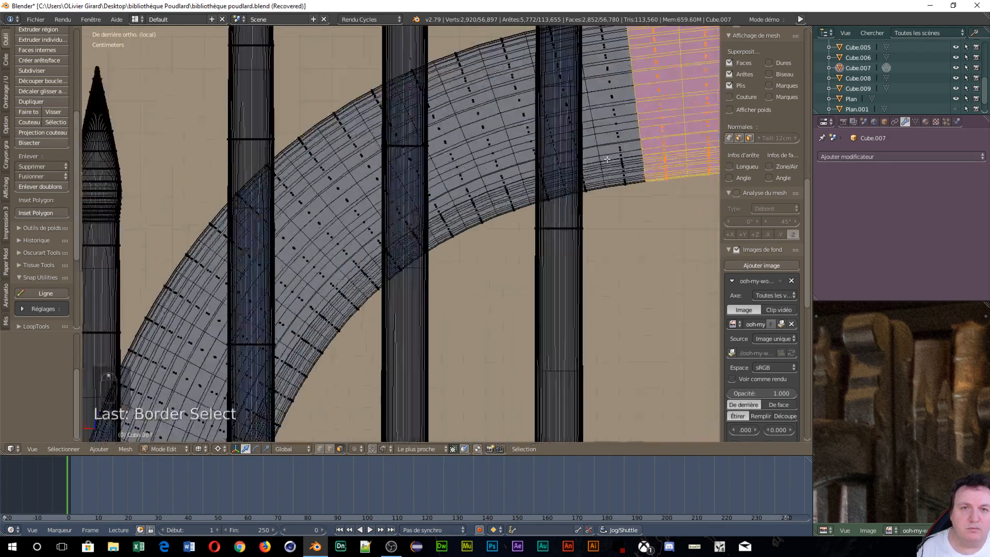
{"action": "scroll", "coordinate": [607, 177], "scroll_direction": "down", "scroll_amount": 4}
{"action": "mouse_move", "coordinate": [578, 221]}
{"action": "middle_mouse_down"}
{"action": "mouse_move", "coordinate": [601, 226]}
{"action": "mouse_move", "coordinate": [588, 240]}
{"action": "mouse_move", "coordinate": [600, 251]}
{"action": "mouse_move", "coordinate": [573, 224]}
{"action": "middle_mouse_up"}
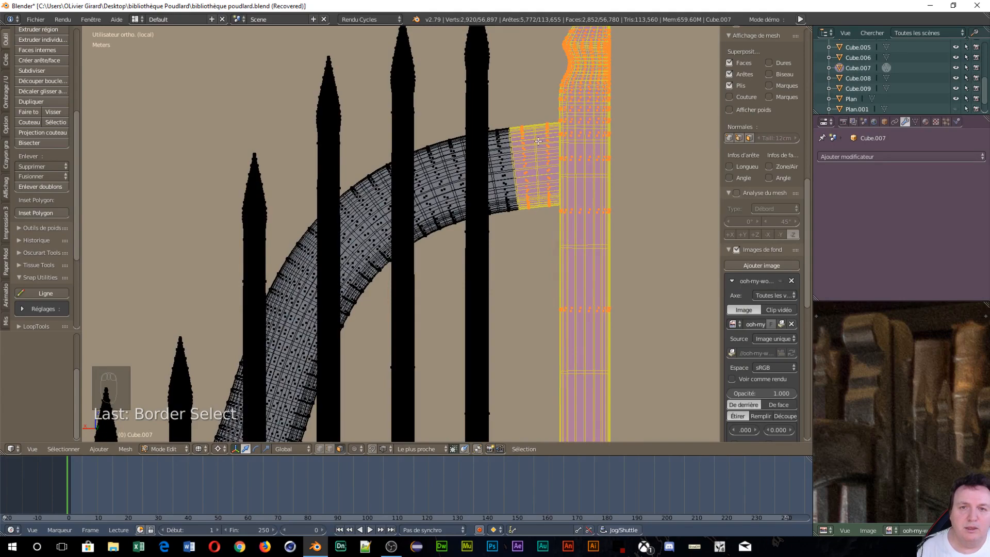
Switch mesh selection to vertex mode and examine where the rails join the selected end post.
{"action": "scroll", "coordinate": [538, 142], "scroll_direction": "down", "scroll_amount": 2}
{"action": "key", "text": "ctrl+Tab"}
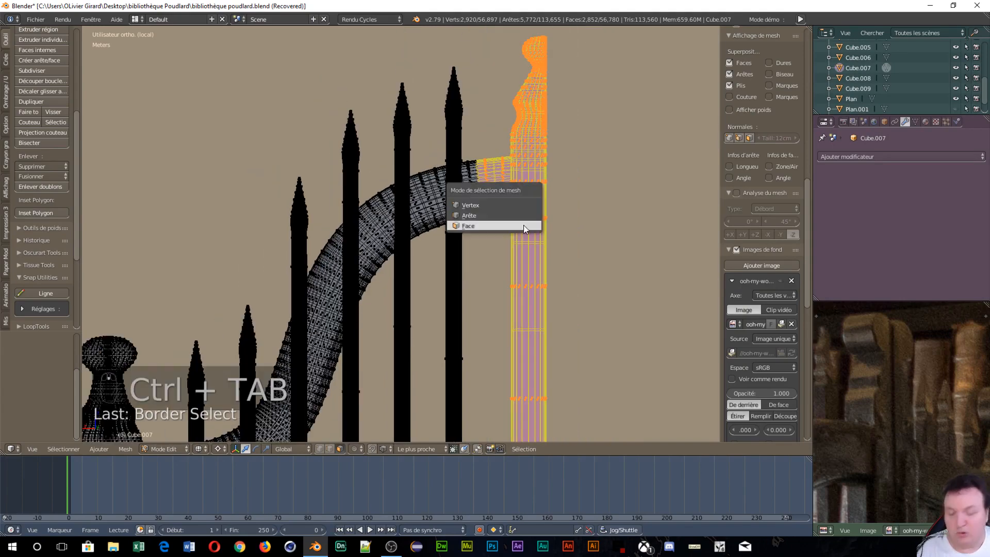
{"action": "left_click", "coordinate": [472, 205]}
{"action": "scroll", "coordinate": [588, 221], "scroll_direction": "up", "scroll_amount": 4}
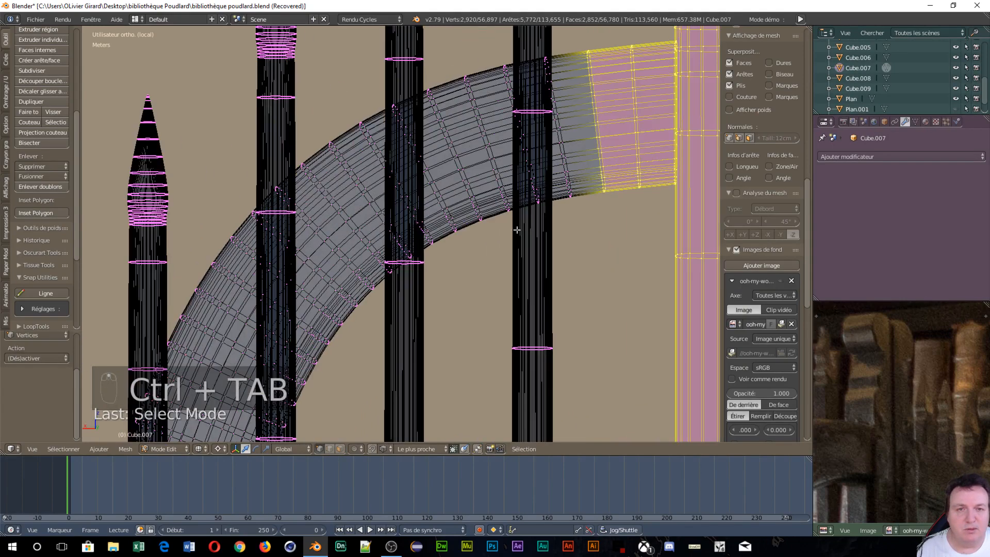
{"action": "middle_click_drag", "start_coordinate": [588, 221], "coordinate": [612, 214]}
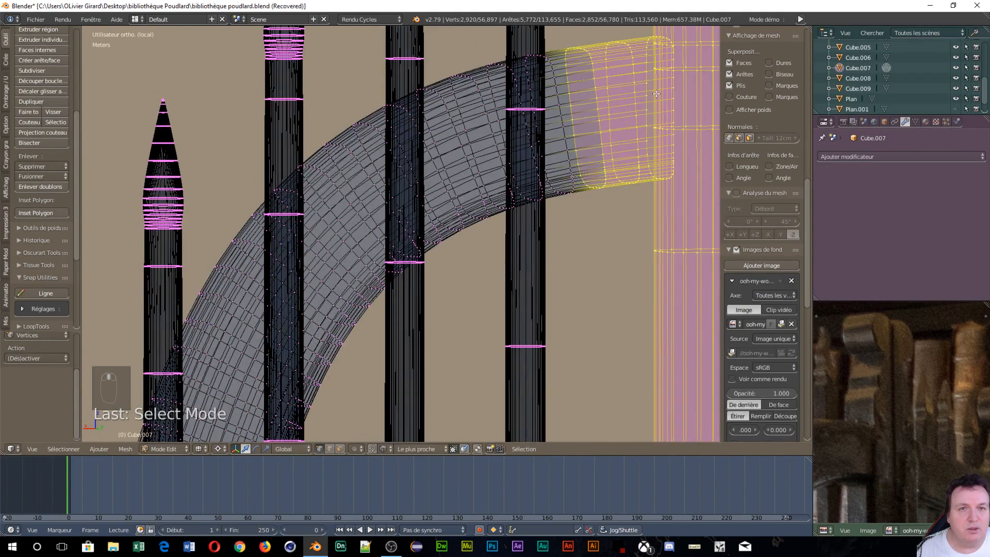
{"action": "scroll", "coordinate": [657, 93], "scroll_direction": "down", "scroll_amount": 3}
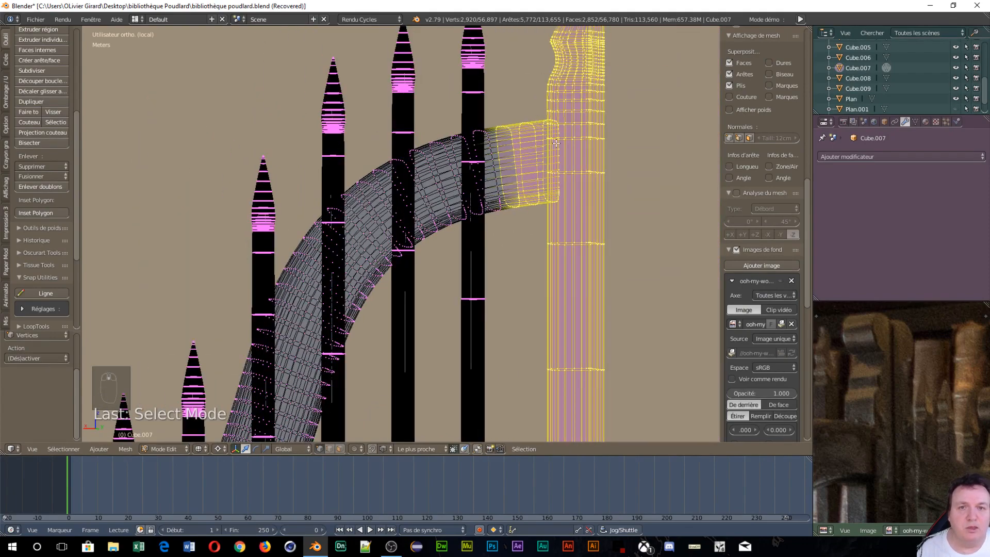
{"action": "middle_click_drag", "start_coordinate": [535, 181], "coordinate": [520, 156]}
{"action": "scroll", "coordinate": [519, 156], "scroll_direction": "up", "scroll_amount": 4}
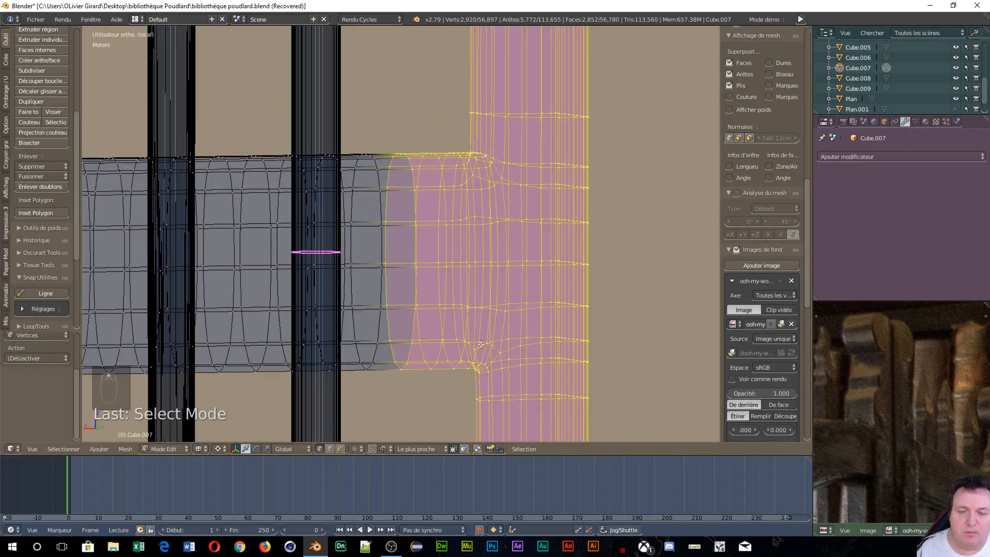
{"action": "scroll", "coordinate": [482, 346], "scroll_direction": "down", "scroll_amount": 4}
{"action": "mouse_move", "coordinate": [490, 400]}
{"action": "middle_mouse_down", "text": "shift"}
{"action": "mouse_move", "coordinate": [586, 375]}
{"action": "mouse_move", "coordinate": [522, 98]}
{"action": "mouse_move", "coordinate": [529, 235]}
{"action": "mouse_move", "coordinate": [503, 397]}
{"action": "middle_mouse_up", "text": "shift"}
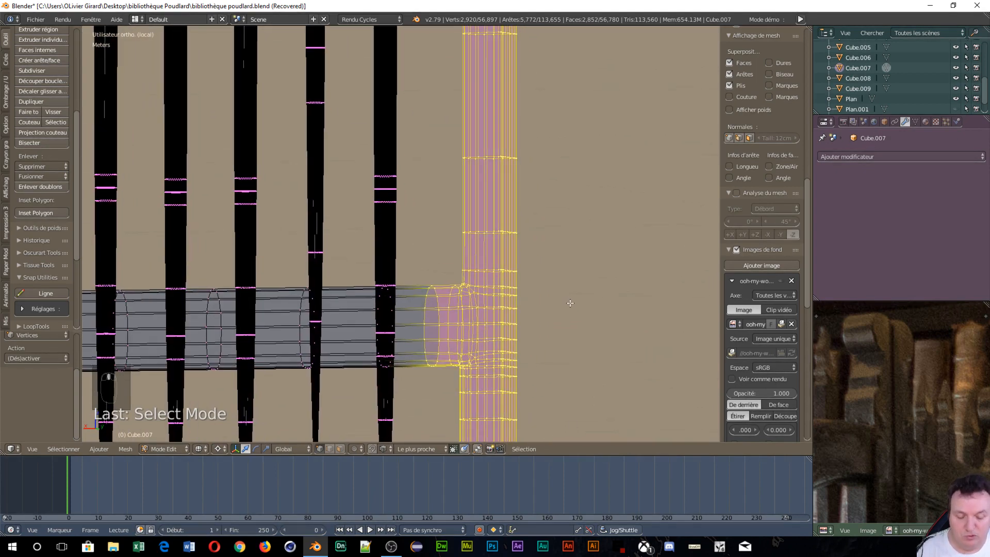
In the back orthographic view, deselect the lower and middle rail ends attached to the selected end post.
{"action": "key", "text": "ctrl+KP_1"}
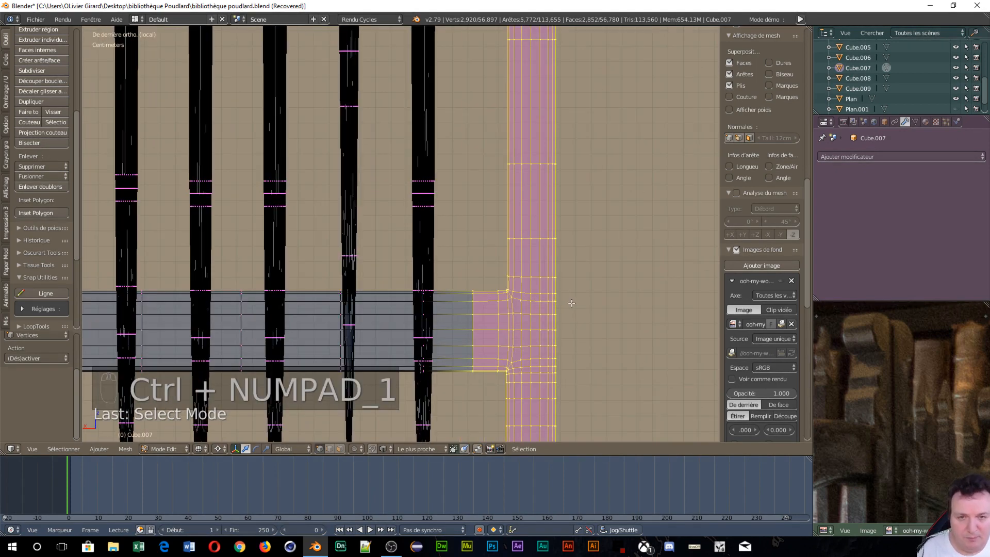
{"action": "scroll", "coordinate": [571, 303], "scroll_direction": "up", "scroll_amount": 2}
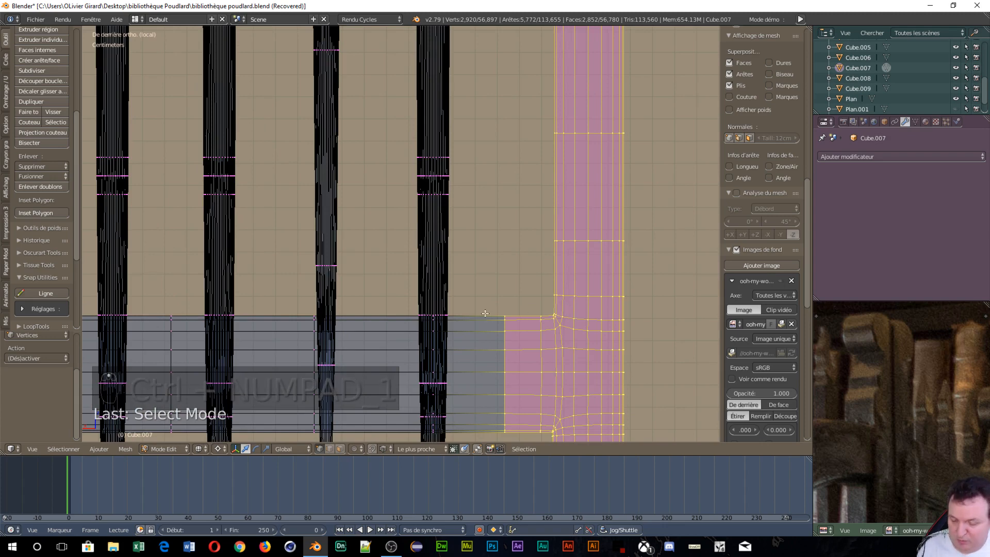
{"action": "key", "text": "b"}
{"action": "left_click_drag", "start_coordinate": [481, 298], "coordinate": [540, 421]}
{"action": "middle_click_drag", "start_coordinate": [540, 421], "coordinate": [541, 421]}
{"action": "scroll", "coordinate": [539, 192], "scroll_direction": "down", "scroll_amount": 4}
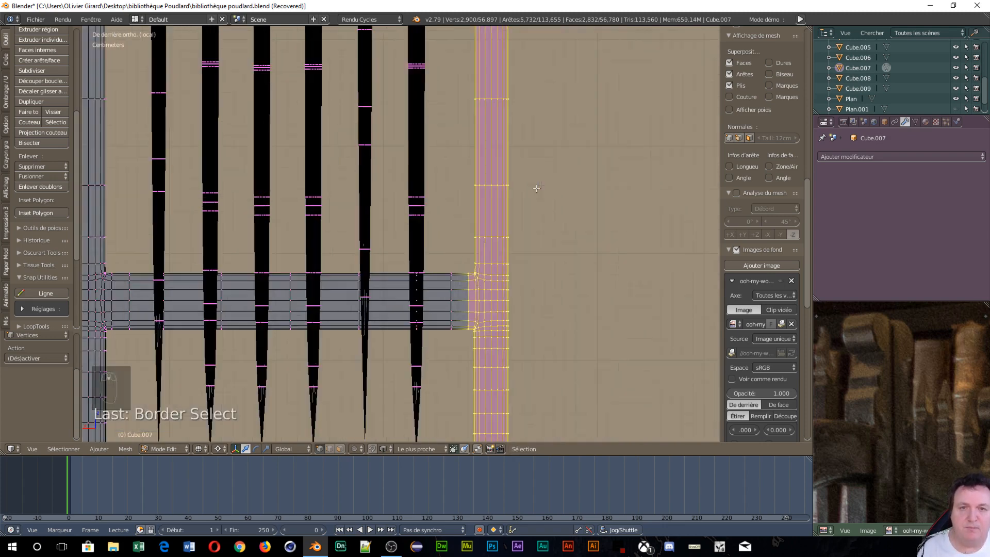
{"action": "middle_click_drag", "start_coordinate": [513, 118], "coordinate": [567, 308], "text": "shift"}
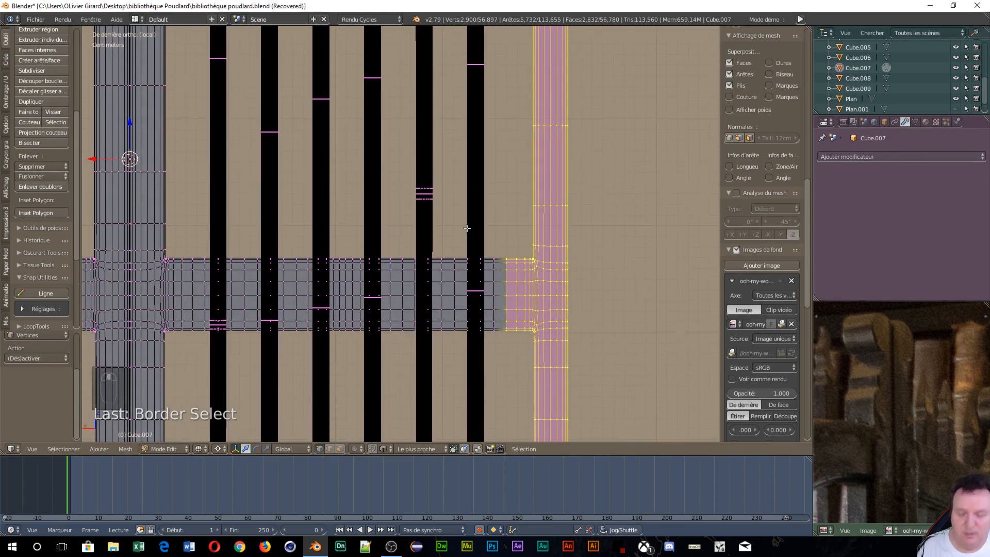
{"action": "key", "text": "b"}
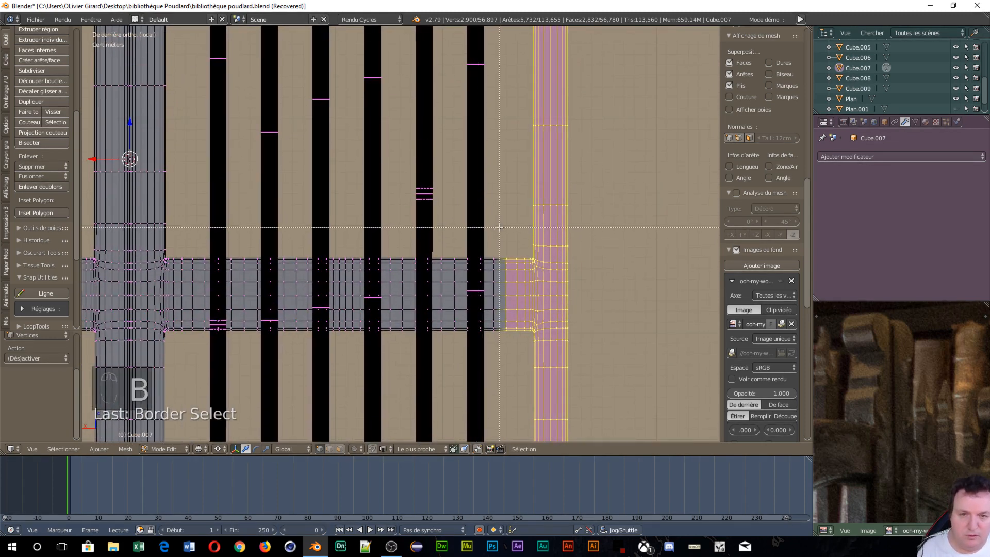
{"action": "middle_click_drag", "start_coordinate": [500, 228], "coordinate": [525, 351]}
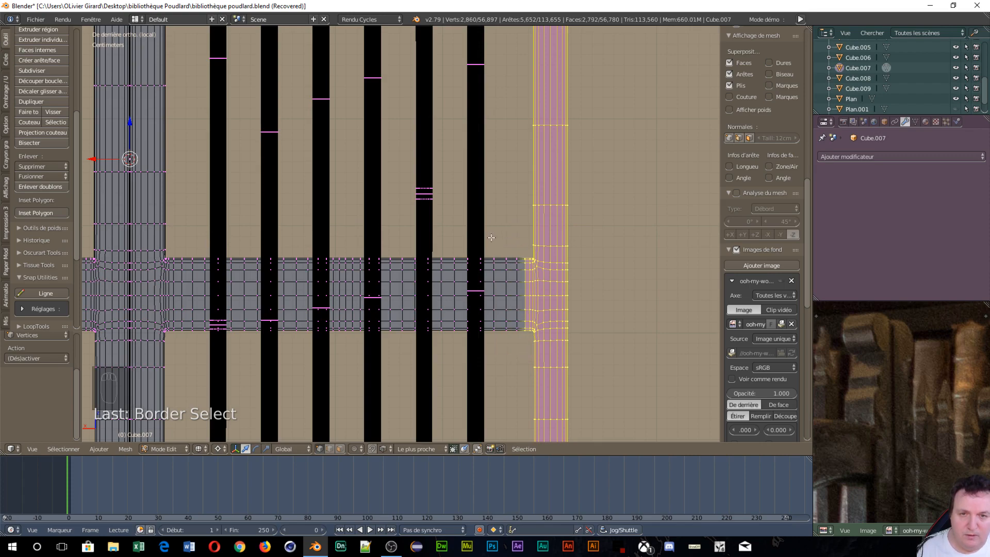
Deselect the curved top rail's end so only the end post stays selected.
{"action": "middle_click_drag", "start_coordinate": [515, 99], "coordinate": [477, 190], "text": "shift"}
{"action": "key", "text": "b"}
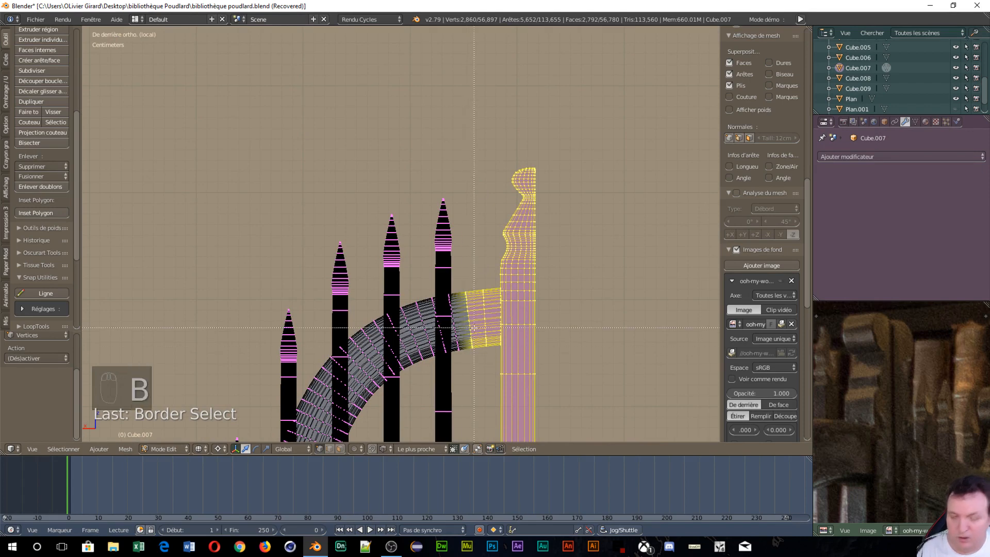
{"action": "middle_click_drag", "start_coordinate": [462, 291], "coordinate": [481, 406]}
{"action": "key", "text": "b"}
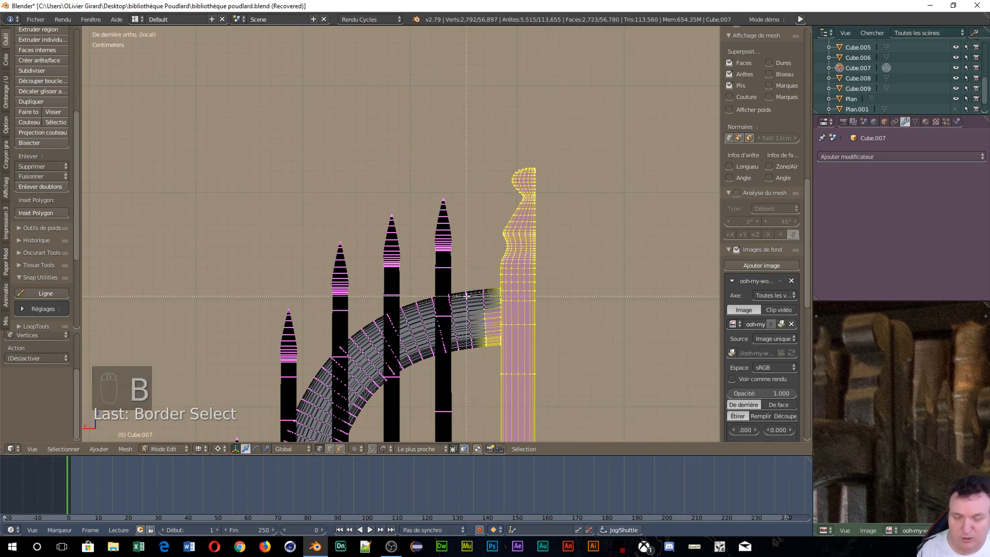
{"action": "middle_click_drag", "start_coordinate": [467, 296], "coordinate": [490, 365]}
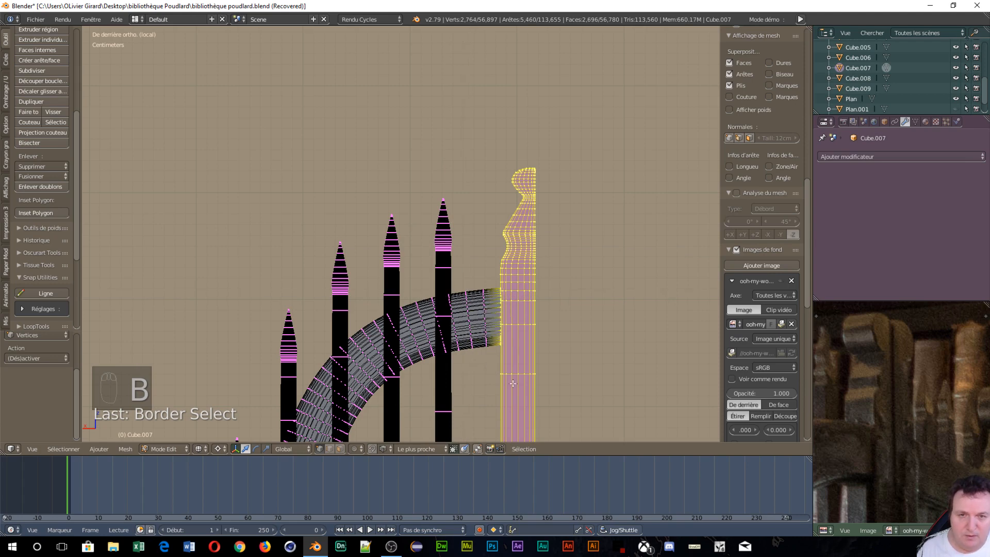
{"action": "scroll", "coordinate": [513, 383], "scroll_direction": "up", "scroll_amount": 2}
{"action": "scroll", "coordinate": [508, 276], "scroll_direction": "down", "scroll_amount": 4}
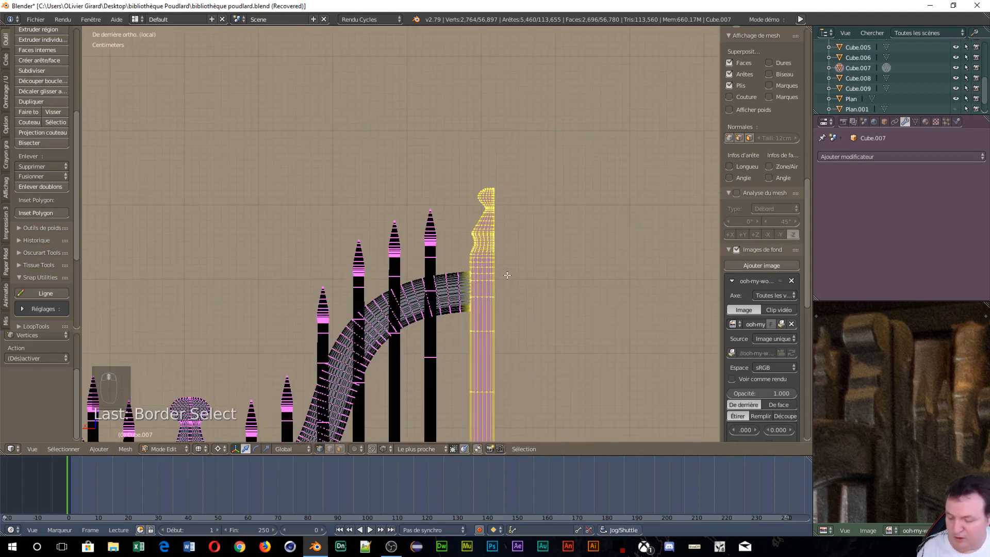
Duplicate the selected end post in place and separate the copy into its own object.
{"action": "key", "text": "shift+d"}
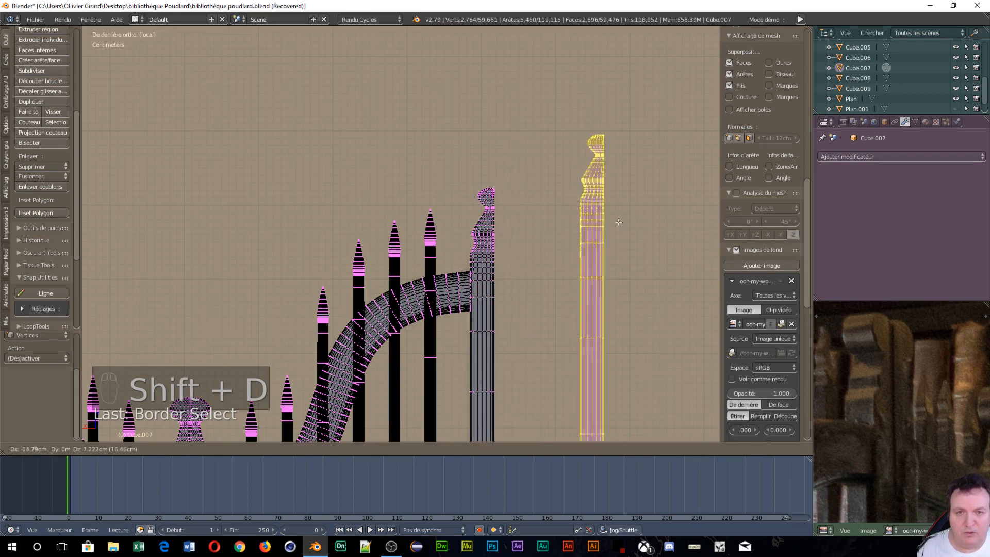
{"action": "right_click", "coordinate": [571, 251]}
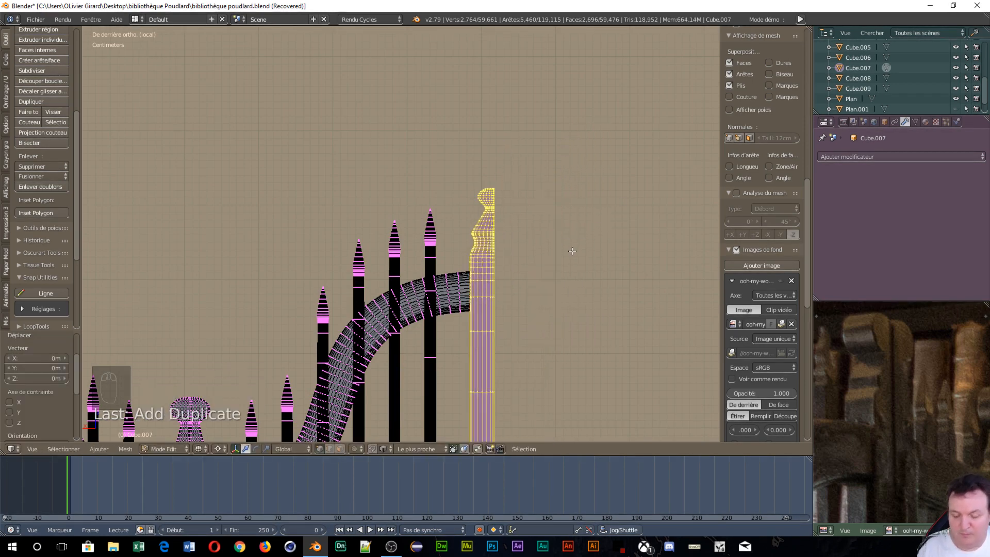
{"action": "key", "text": "p"}
{"action": "left_click", "coordinate": [572, 250]}
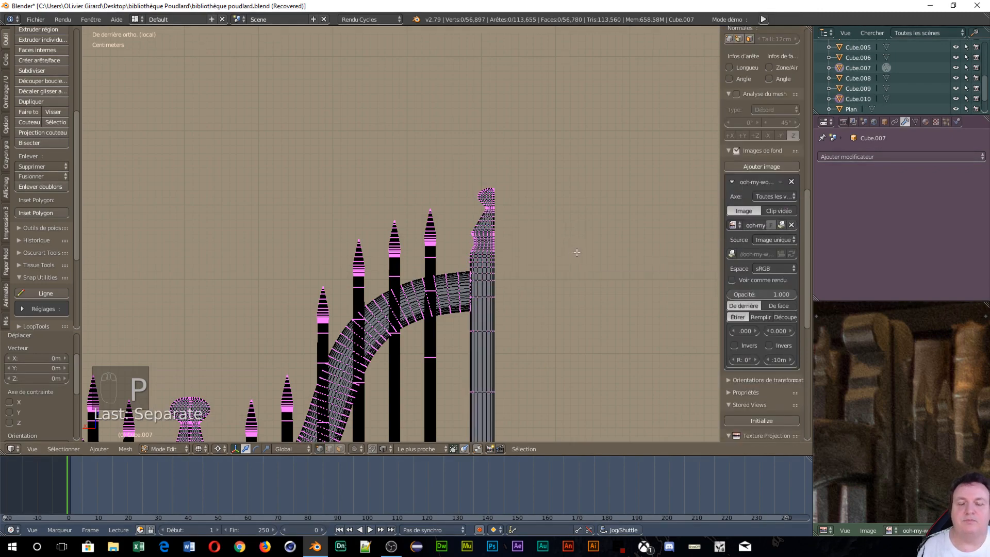
Return to Object Mode and select only the separated end post.
{"action": "scroll", "coordinate": [576, 252], "scroll_direction": "down", "scroll_amount": 5}
{"action": "key", "text": "Tab"}
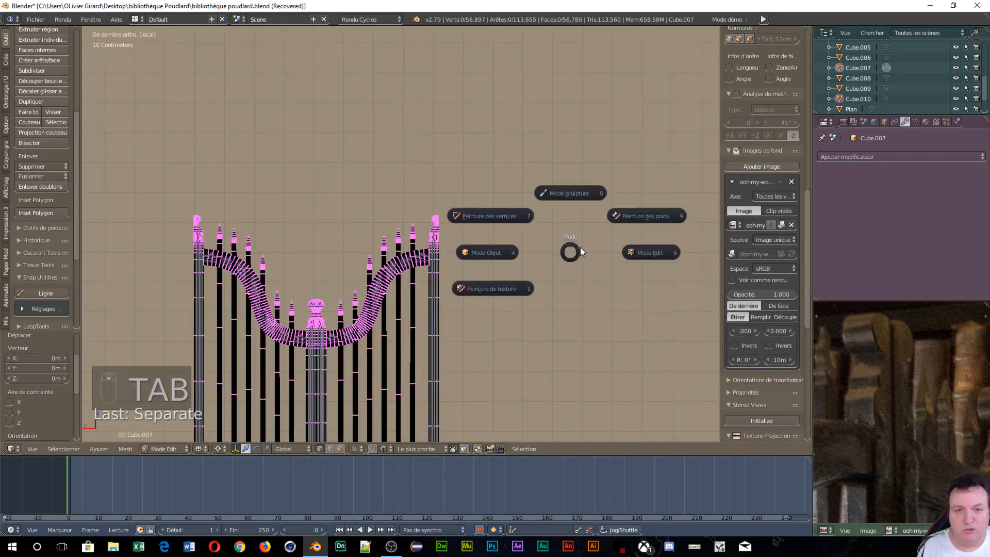
{"action": "left_click", "coordinate": [480, 252]}
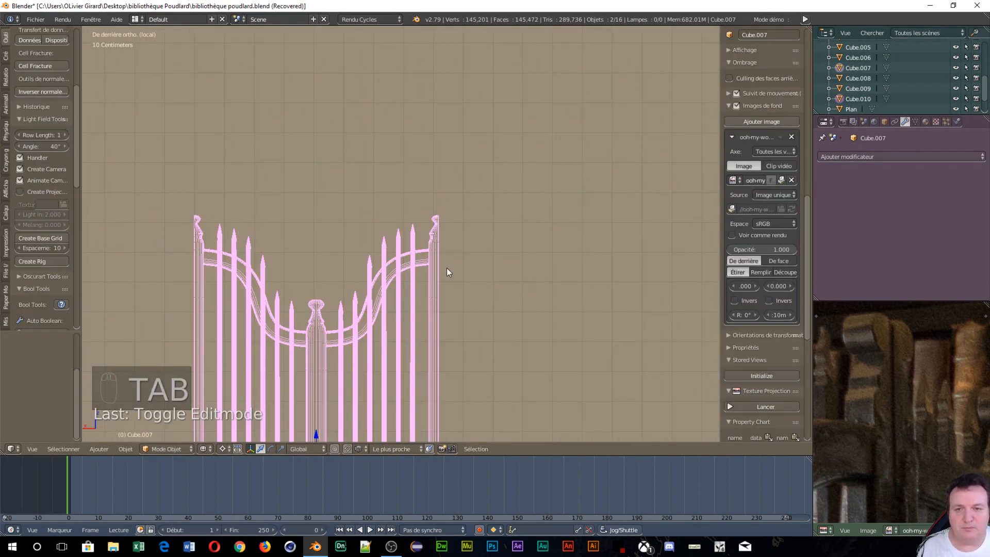
{"action": "right_click", "coordinate": [436, 273]}
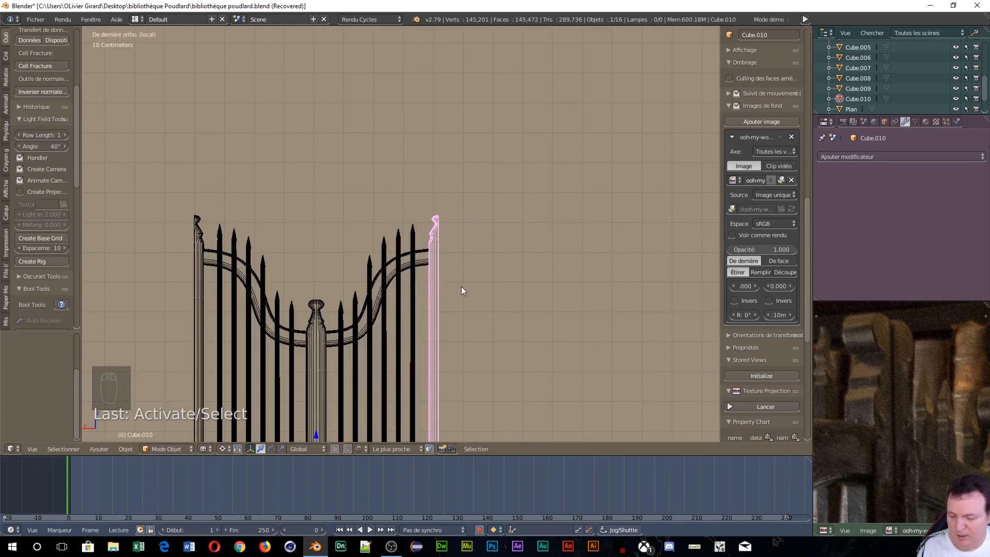
Rotate the separated post 180° around the global Z axis.
{"action": "type", "text": "rz180"}
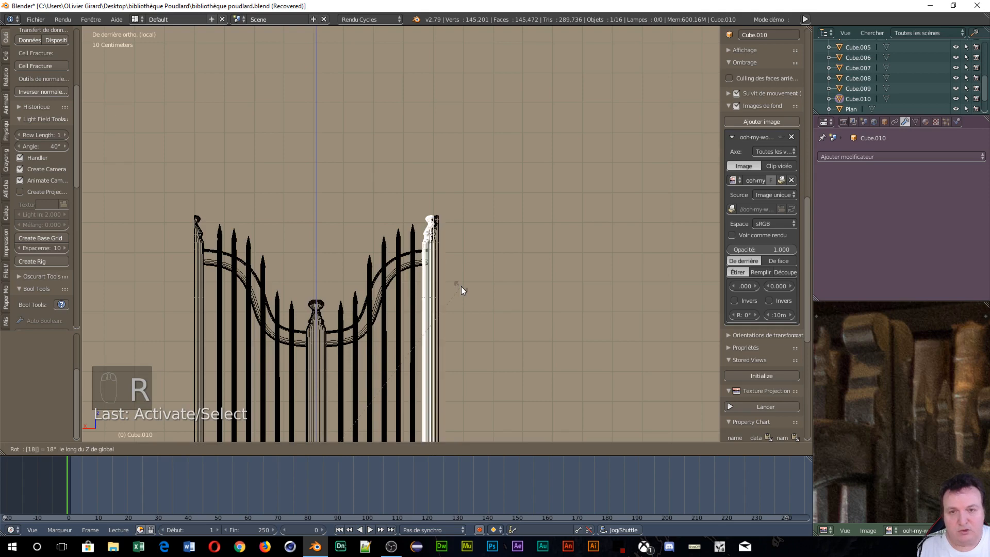
{"action": "left_click", "coordinate": [462, 286]}
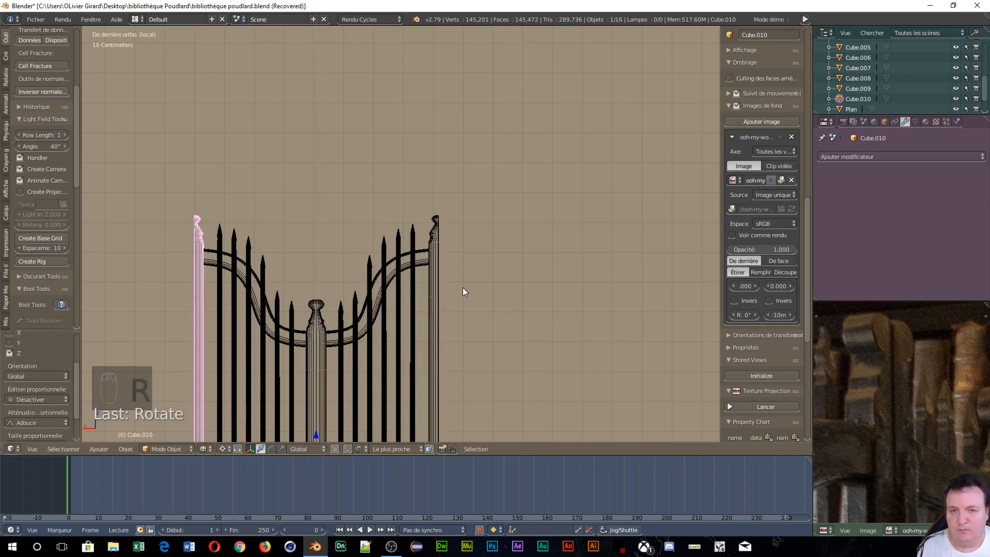
{"action": "left_click", "coordinate": [197, 385]}
{"action": "left_click", "coordinate": [198, 387]}
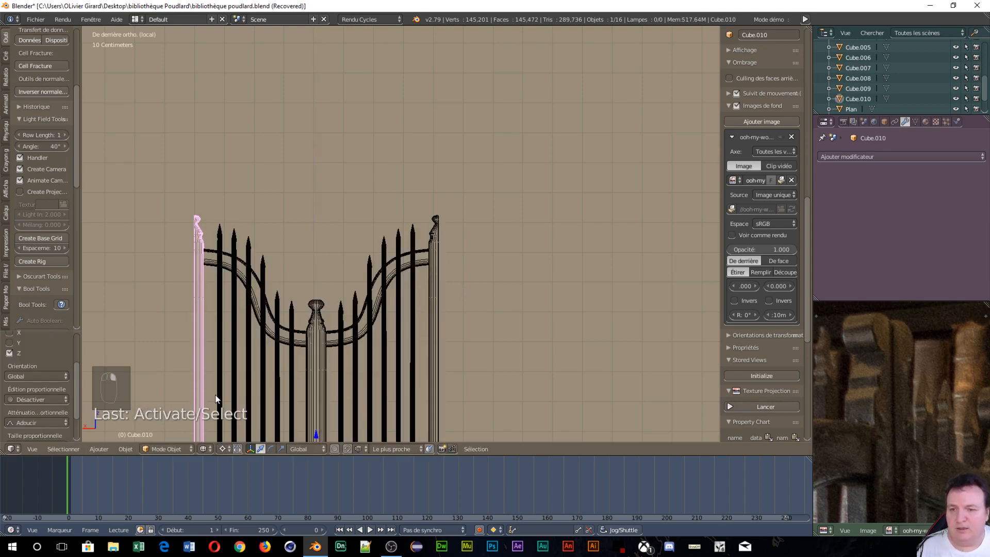
Set the separated post's origin to its geometry and the pivot point to Barycentre.
{"action": "scroll", "coordinate": [266, 397], "scroll_direction": "down", "scroll_amount": 4}
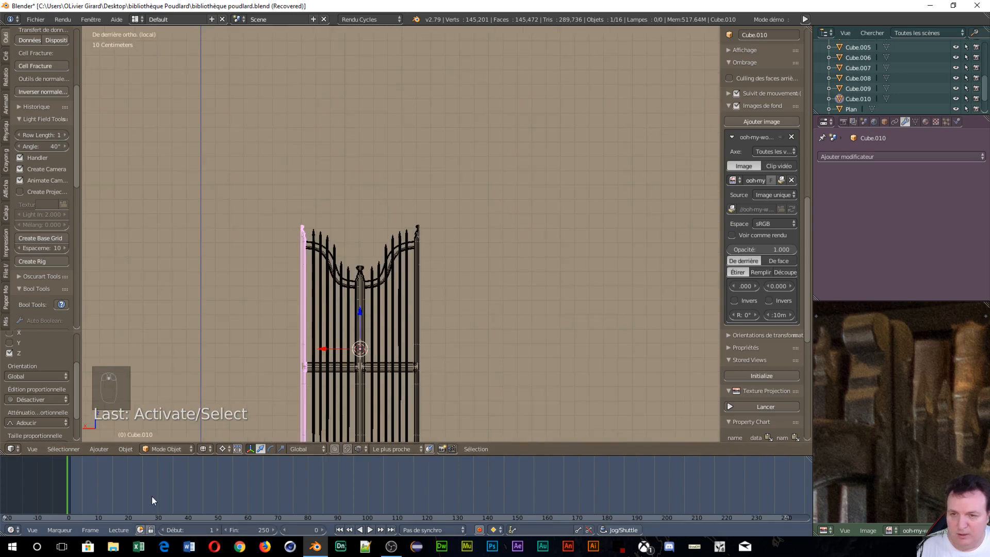
{"action": "left_click", "coordinate": [126, 448]}
{"action": "mouse_move", "coordinate": [164, 400]}
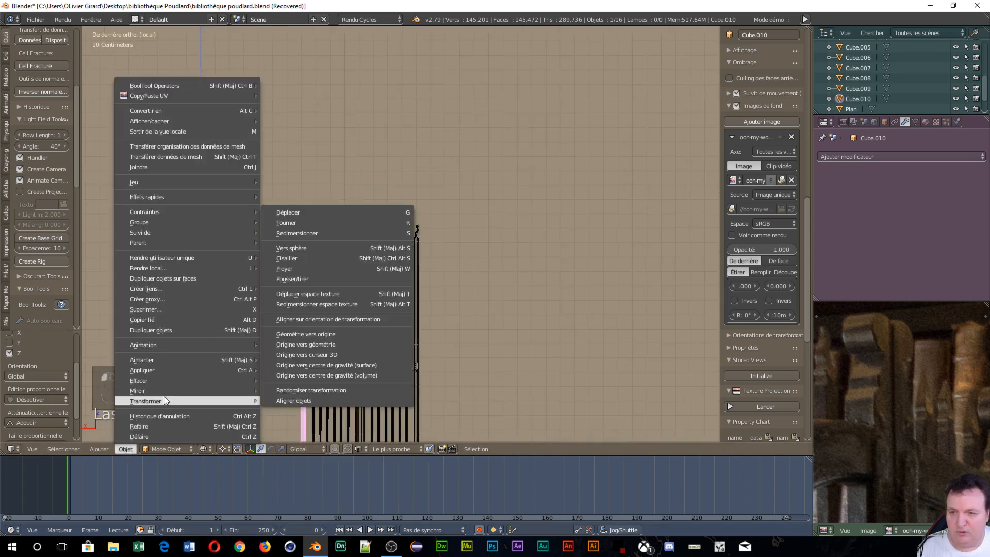
{"action": "left_click", "coordinate": [316, 346]}
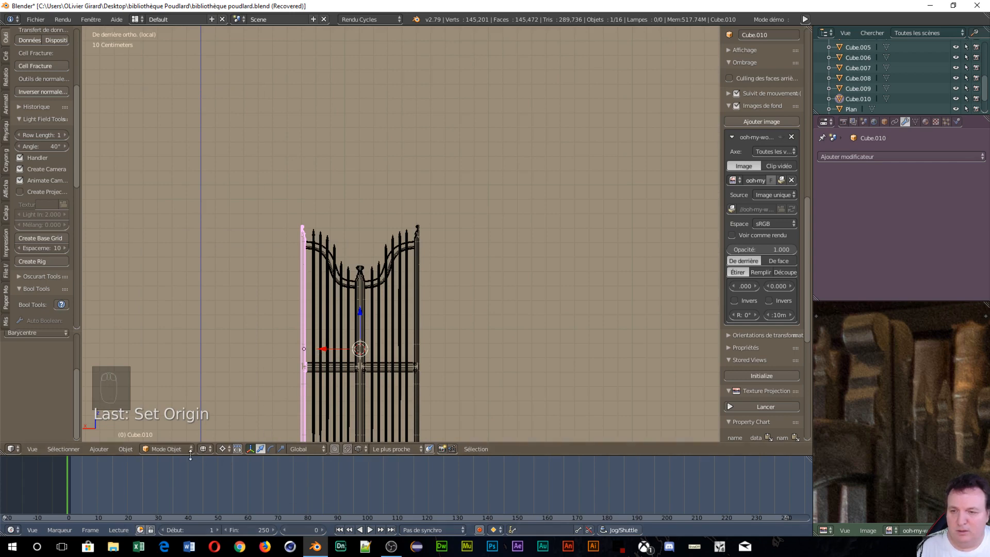
{"action": "left_click", "coordinate": [224, 449]}
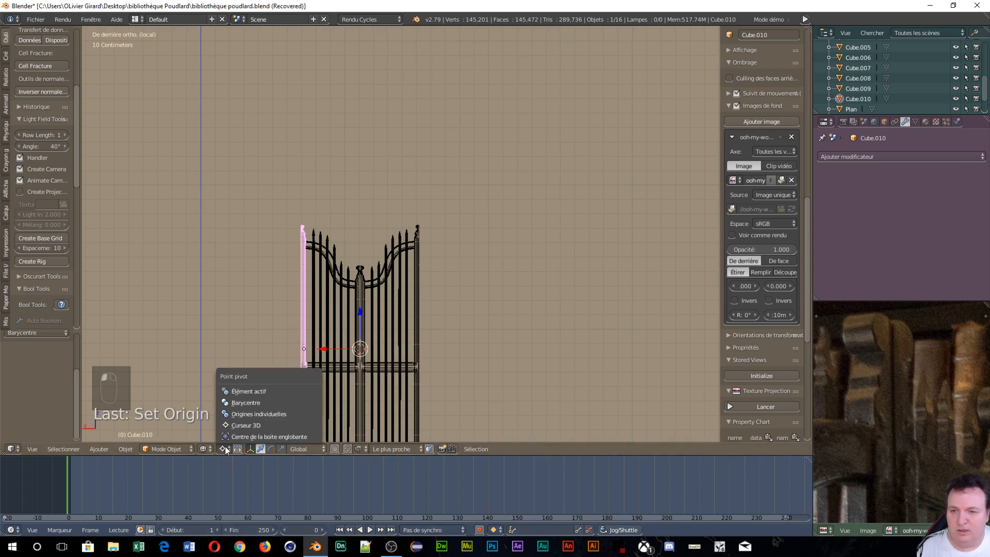
{"action": "left_click", "coordinate": [237, 402]}
Move the separated post along X until it sits against the outer side of the gate's right end post, as seen from behind.
{"action": "key", "text": "g"}
{"action": "key", "text": "x"}
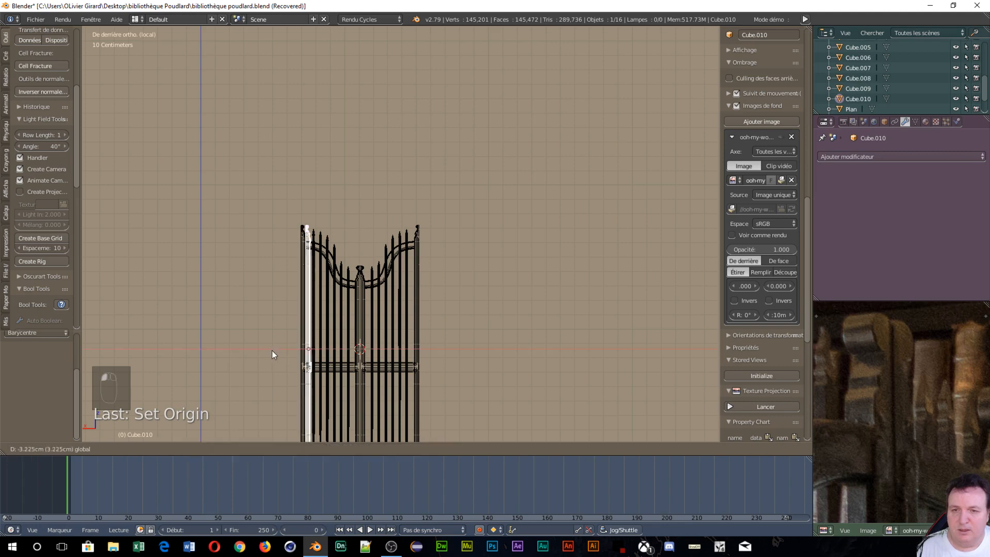
{"action": "left_click", "coordinate": [420, 358]}
{"action": "scroll", "coordinate": [434, 358], "scroll_direction": "up", "scroll_amount": 6}
{"action": "middle_click_drag", "start_coordinate": [434, 358], "coordinate": [357, 66], "text": "shift"}
{"action": "key", "text": "g"}
{"action": "key", "text": "x"}
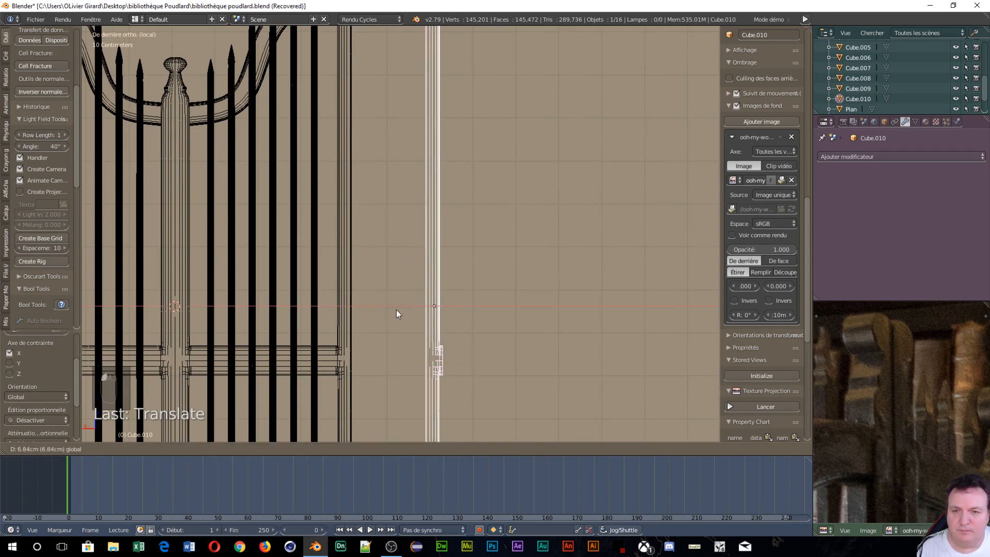
{"action": "left_click", "coordinate": [325, 324]}
{"action": "scroll", "coordinate": [463, 177], "scroll_direction": "down", "scroll_amount": 5}
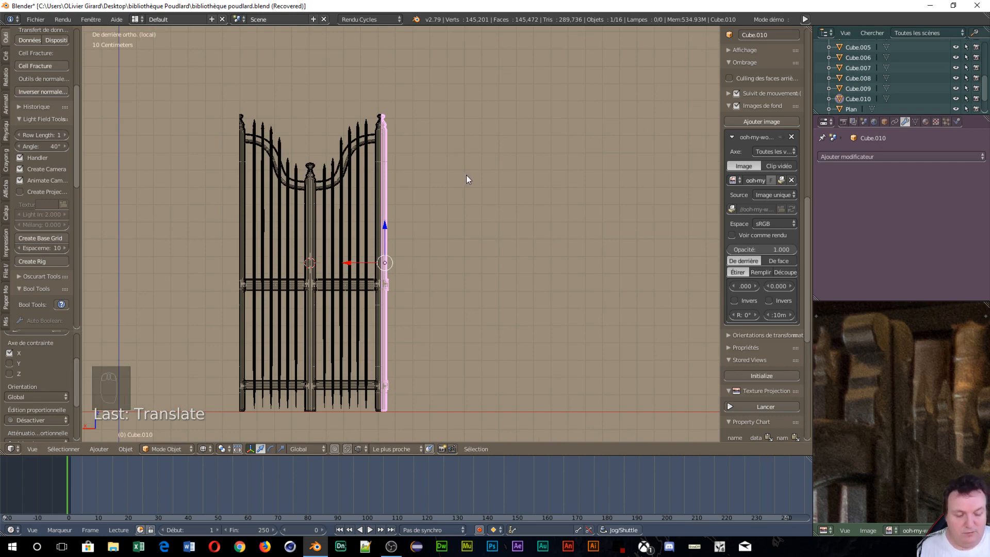
Return to the camera view and show the library reference photo behind the gate.
{"action": "key", "text": "KP_0"}
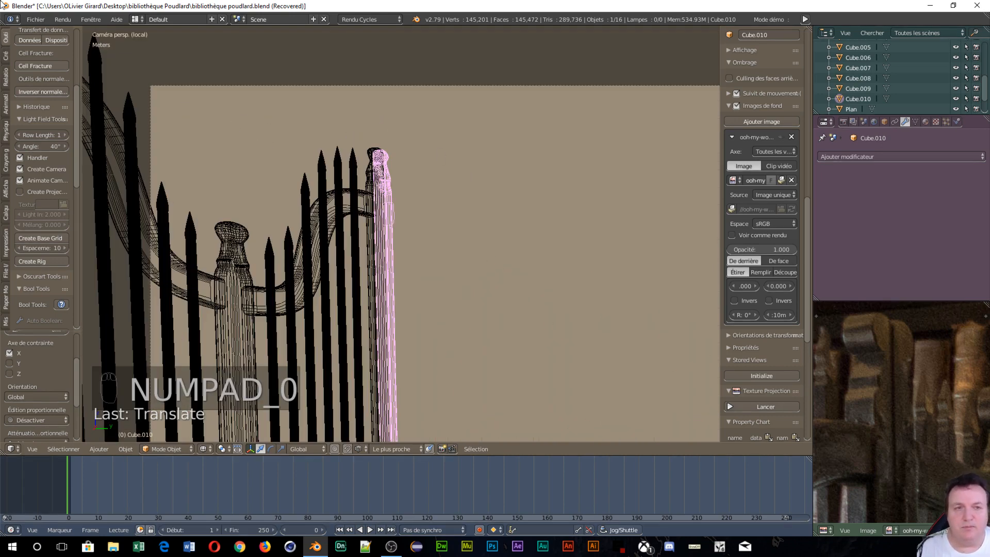
{"action": "left_click", "coordinate": [779, 137]}
{"action": "scroll", "coordinate": [472, 276], "scroll_direction": "down", "scroll_amount": 3}
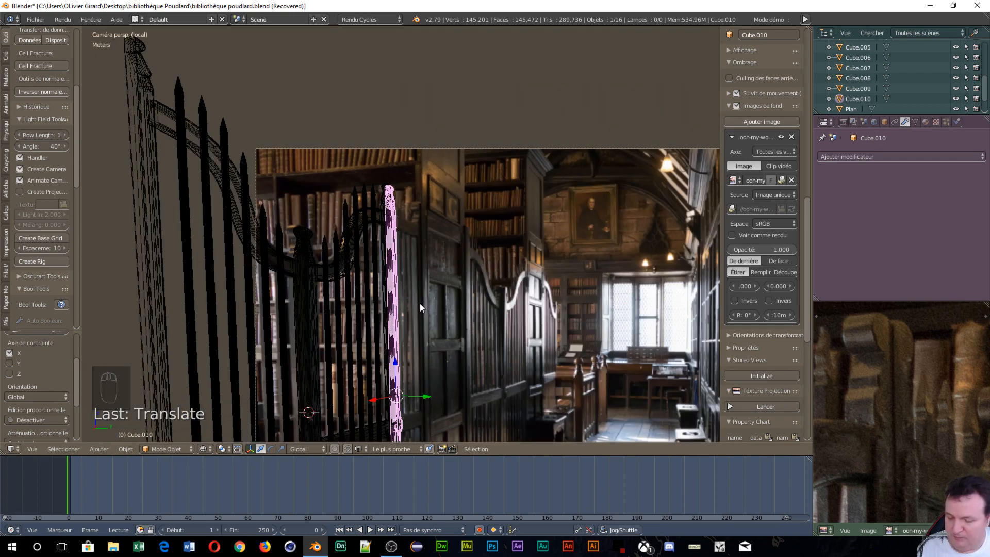
Duplicate the separated post -13 cm along X and rotate the copy 180° around the global Z axis so both posts face each other.
{"action": "key", "text": "shift+d"}
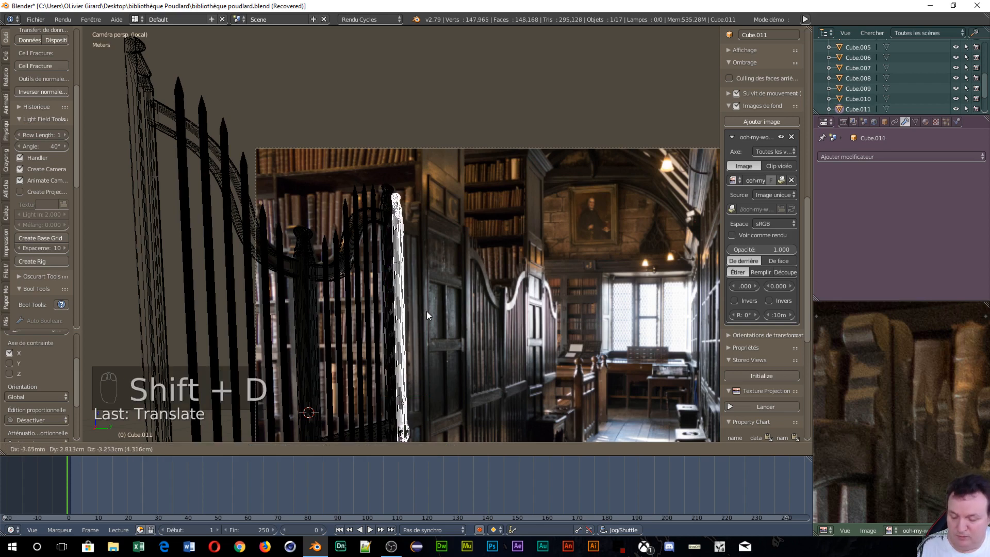
{"action": "left_click", "coordinate": [440, 308]}
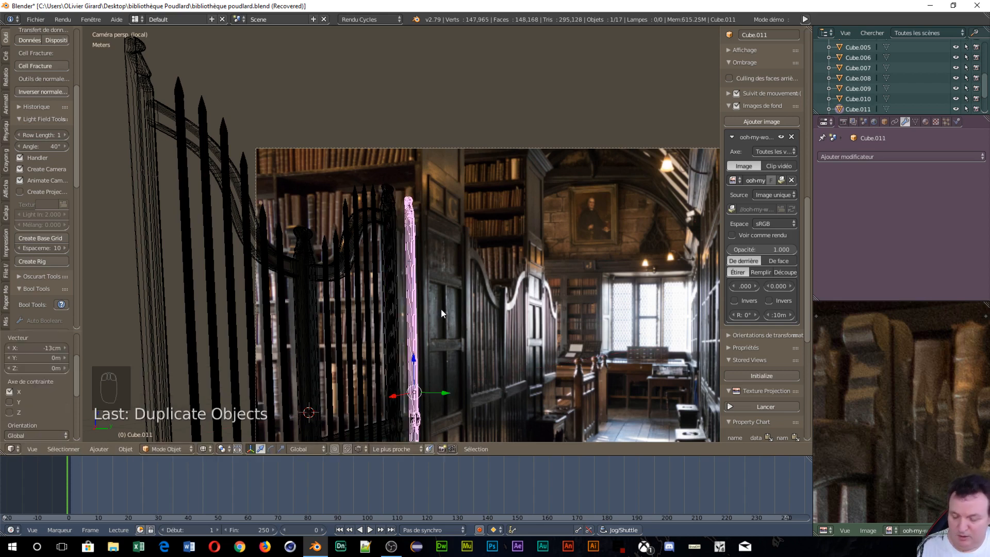
{"action": "type", "text": "rz18"}
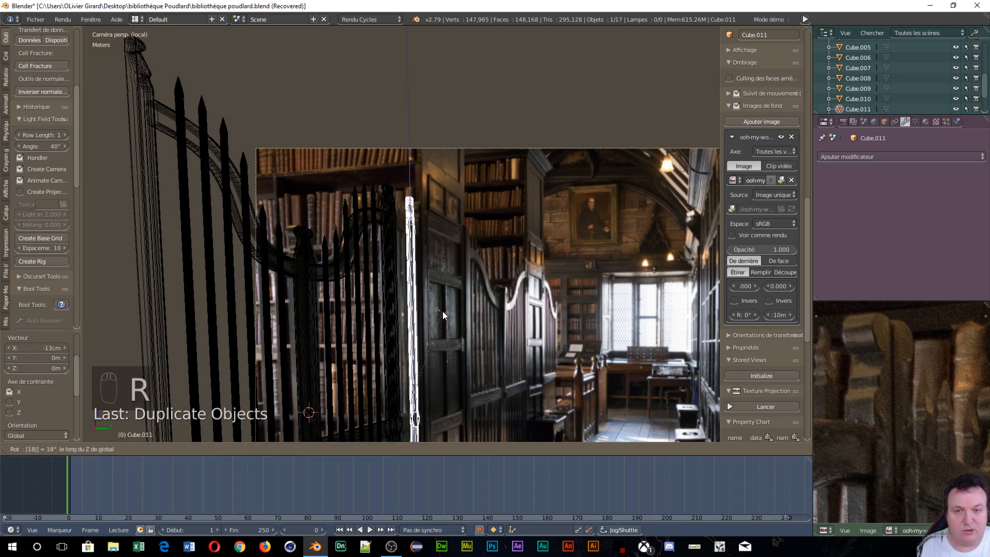
{"action": "key", "text": "Return"}
{"action": "scroll", "coordinate": [441, 307], "scroll_direction": "up", "scroll_amount": 3}
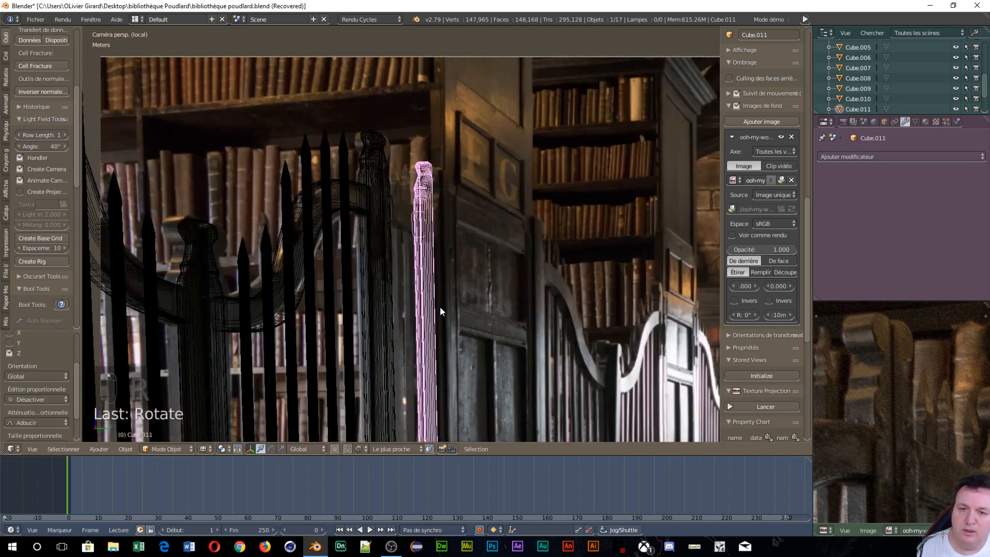
{"action": "scroll", "coordinate": [440, 312], "scroll_direction": "down", "scroll_amount": 2}
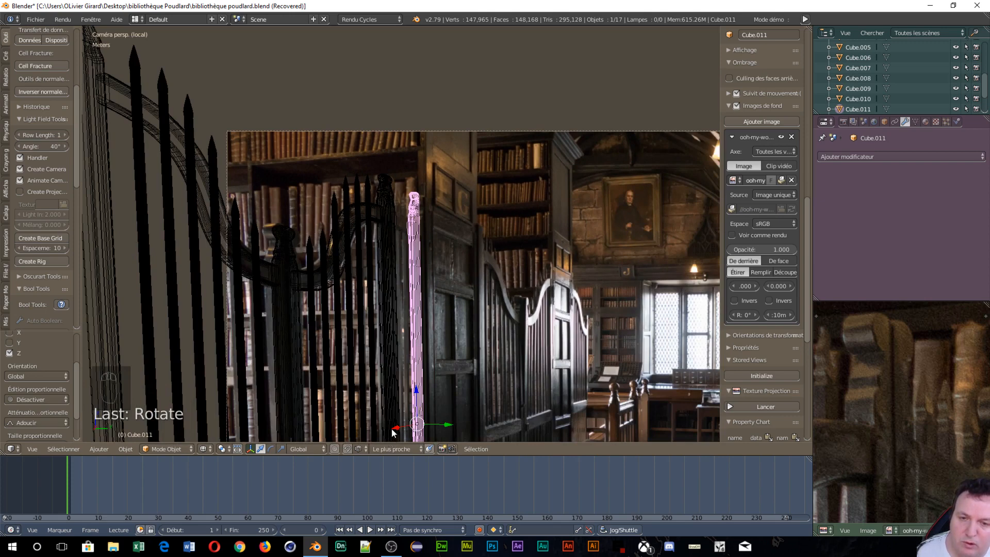
Adjust the copied post's position along X to match the spacing in the library reference photo.
{"action": "left_click_drag", "start_coordinate": [392, 429], "coordinate": [397, 435]}
{"action": "scroll", "coordinate": [441, 299], "scroll_direction": "up", "scroll_amount": 4}
{"action": "scroll", "coordinate": [444, 298], "scroll_direction": "up", "scroll_amount": 5}
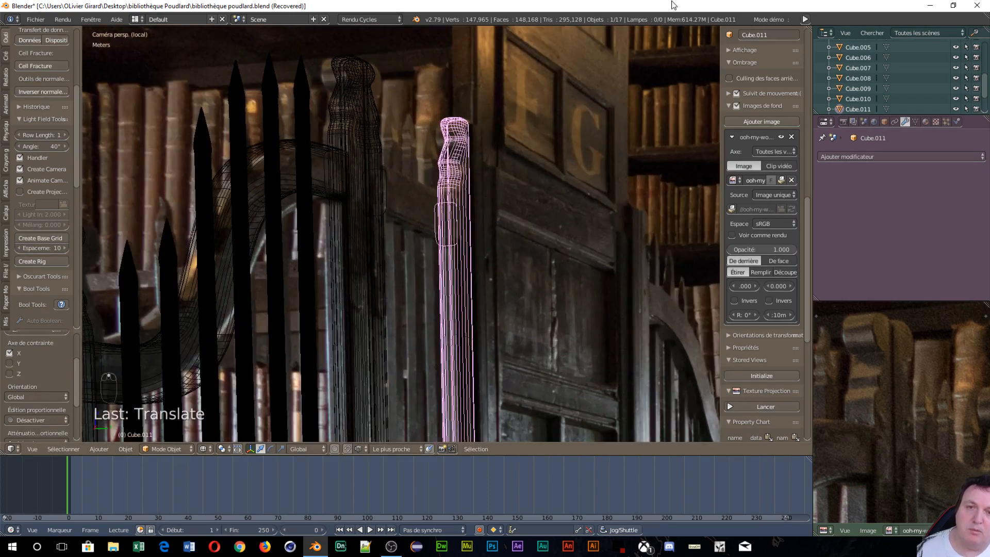
{"action": "scroll", "coordinate": [678, 40], "scroll_direction": "down", "scroll_amount": 5}
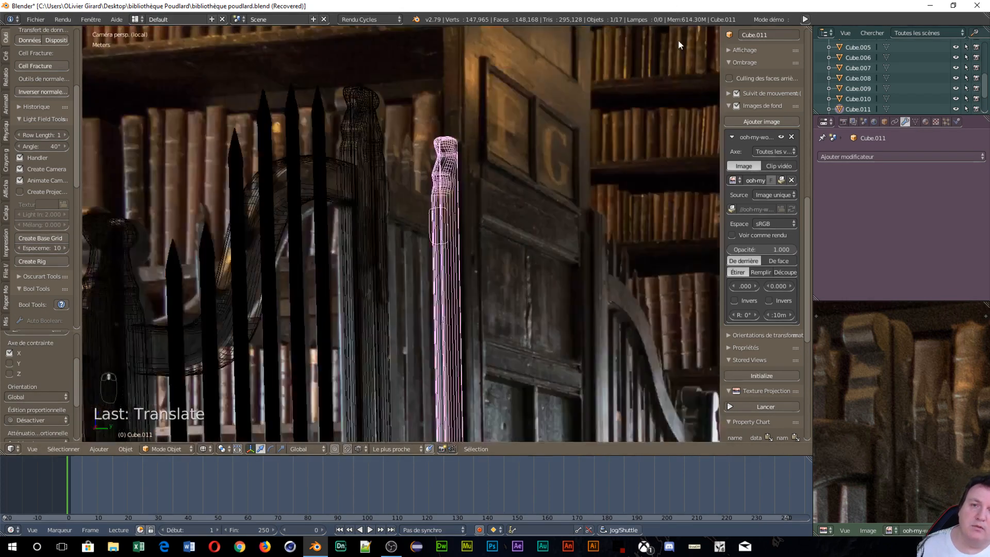
{"action": "scroll", "coordinate": [679, 40], "scroll_direction": "down", "scroll_amount": 1}
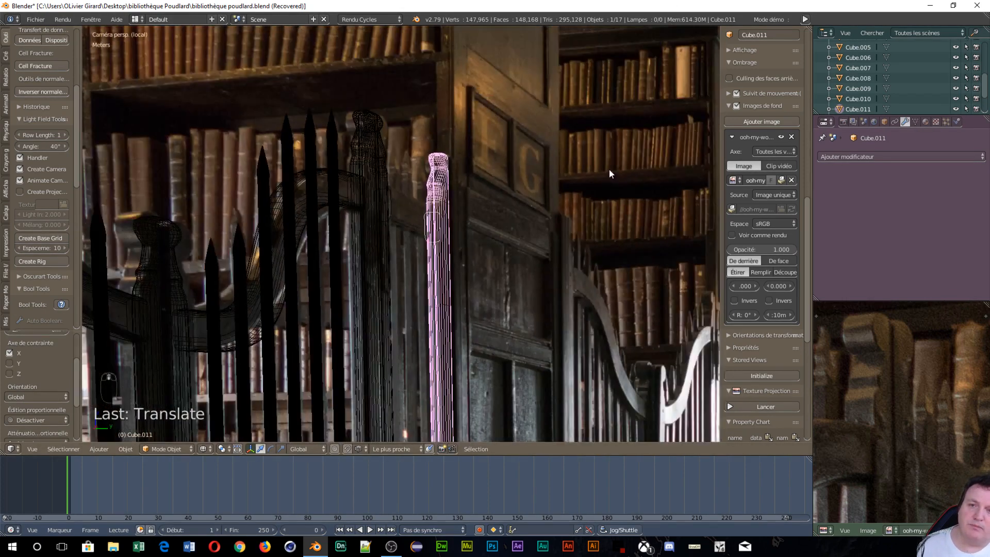
{"action": "scroll", "coordinate": [402, 259], "scroll_direction": "down", "scroll_amount": 2}
Join the original post and its rotated copy into a single object.
{"action": "right_click", "coordinate": [391, 212], "text": "shift"}
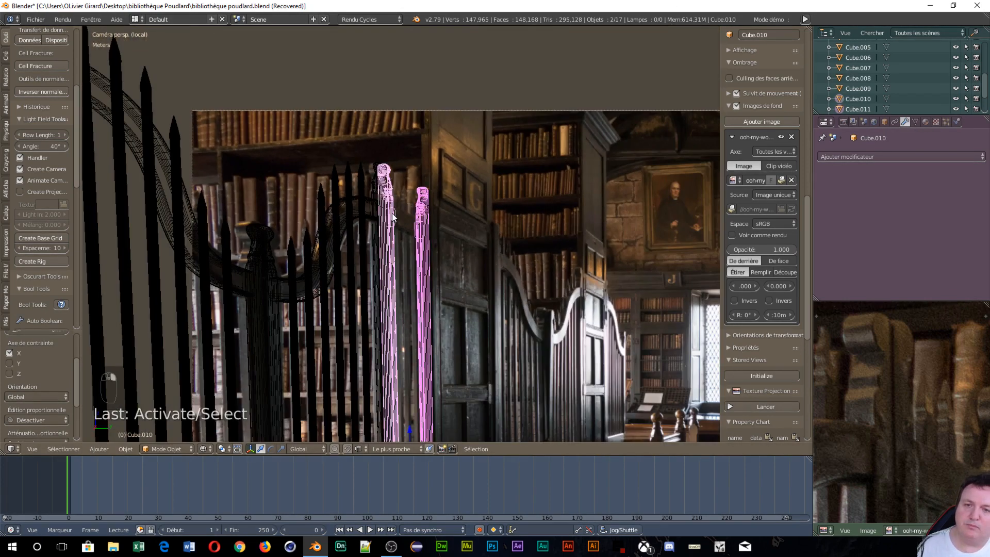
{"action": "middle_click_drag", "start_coordinate": [494, 293], "coordinate": [408, 329]}
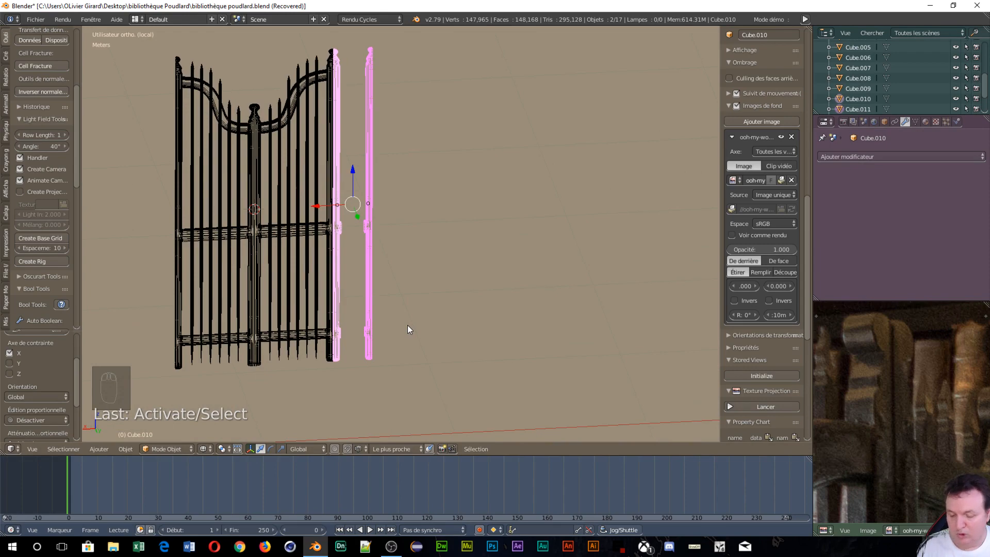
{"action": "key", "text": "ctrl+j"}
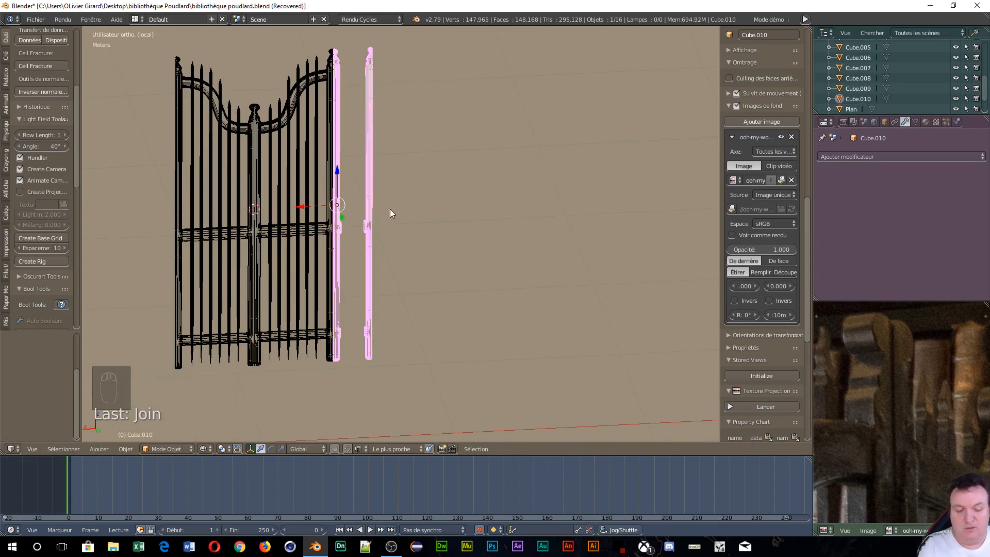
Isolate the joined posts in local view from behind and hide the library reference photo.
{"action": "key", "text": "KP_Divide"}
{"action": "right_click", "coordinate": [294, 206]}
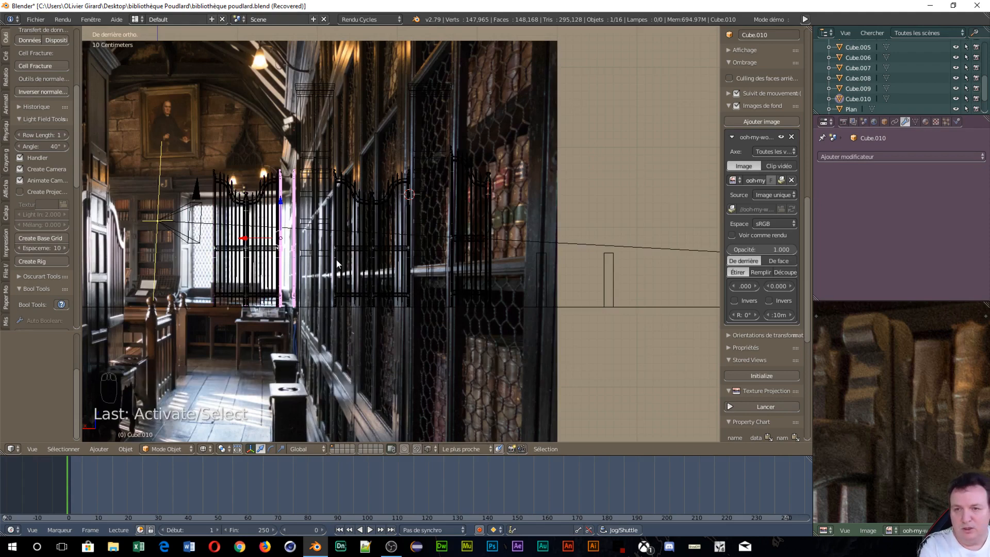
{"action": "key", "text": "KP_Divide"}
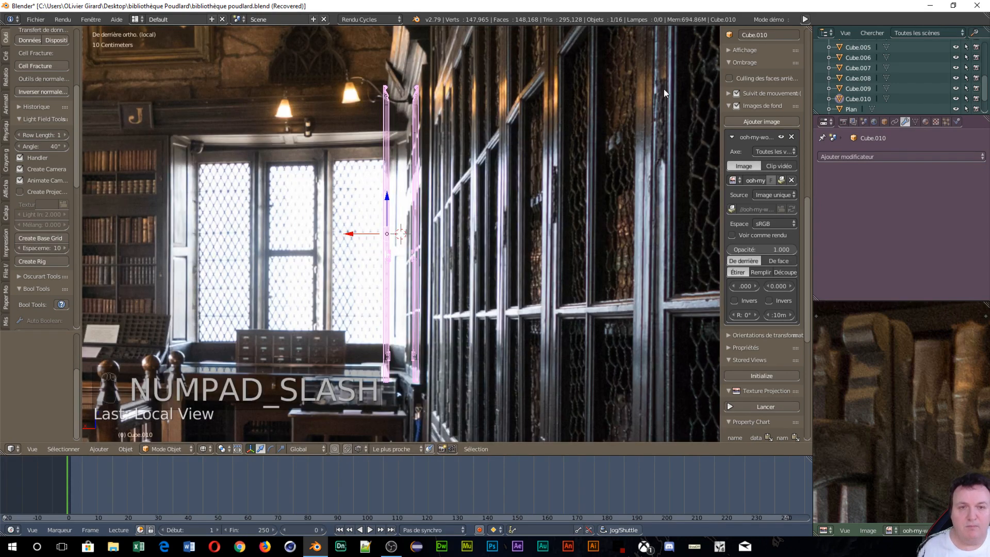
{"action": "left_click", "coordinate": [782, 137]}
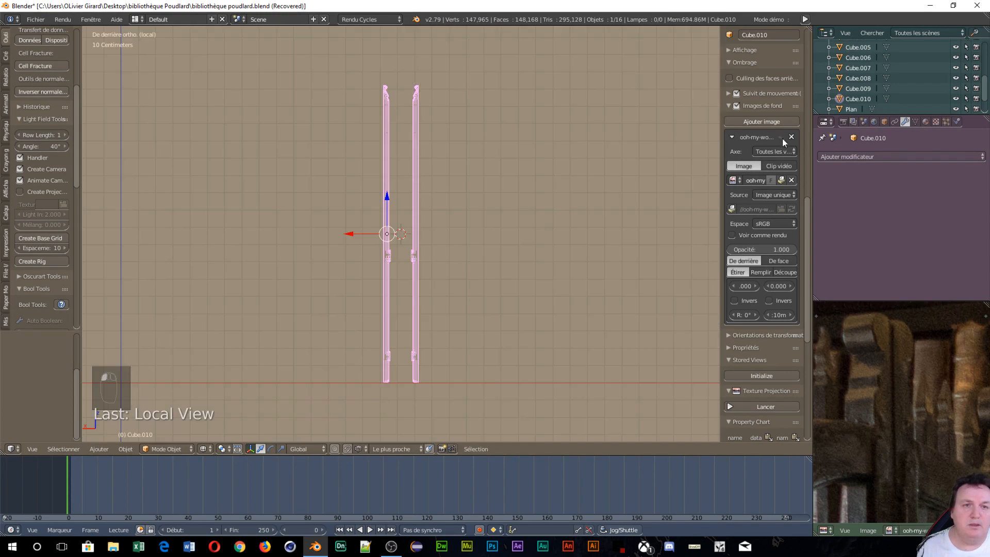
In Edit Mode, dissolve the vertices of the upper rounded outline loop on the inner side of the copied post.
{"action": "scroll", "coordinate": [522, 233], "scroll_direction": "up", "scroll_amount": 3}
{"action": "scroll", "coordinate": [529, 218], "scroll_direction": "down", "scroll_amount": 3}
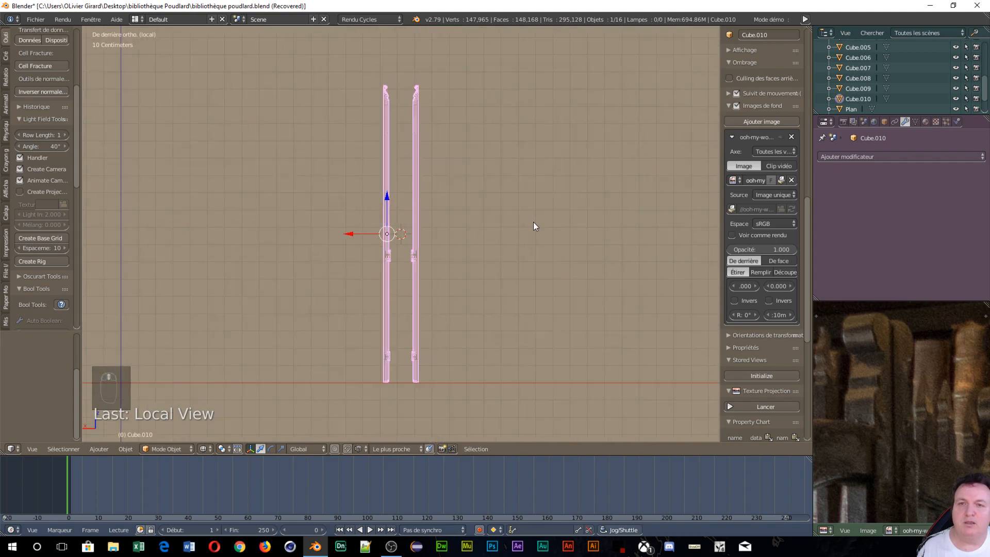
{"action": "scroll", "coordinate": [533, 221], "scroll_direction": "up", "scroll_amount": 1}
{"action": "key", "text": "Tab"}
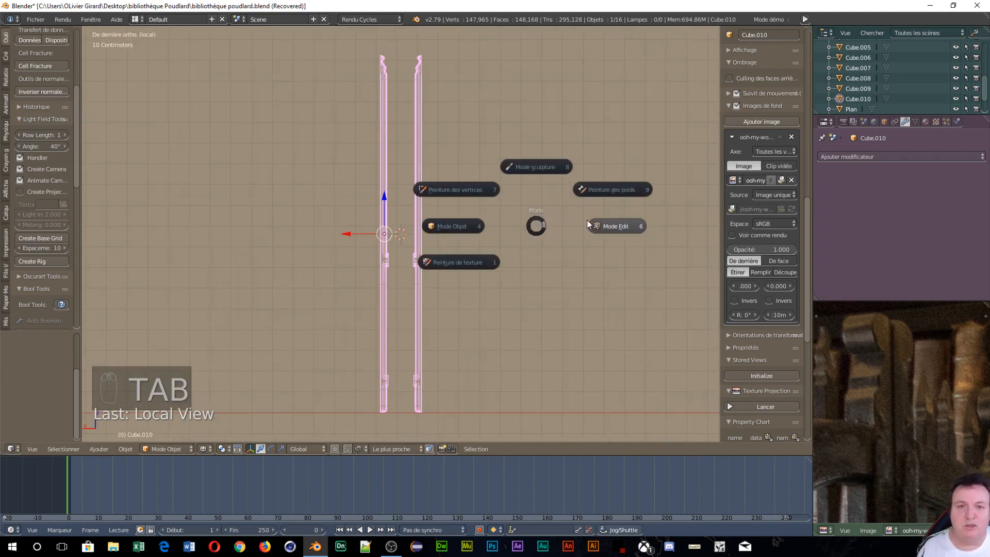
{"action": "left_click", "coordinate": [608, 230]}
{"action": "scroll", "coordinate": [605, 223], "scroll_direction": "up", "scroll_amount": 6}
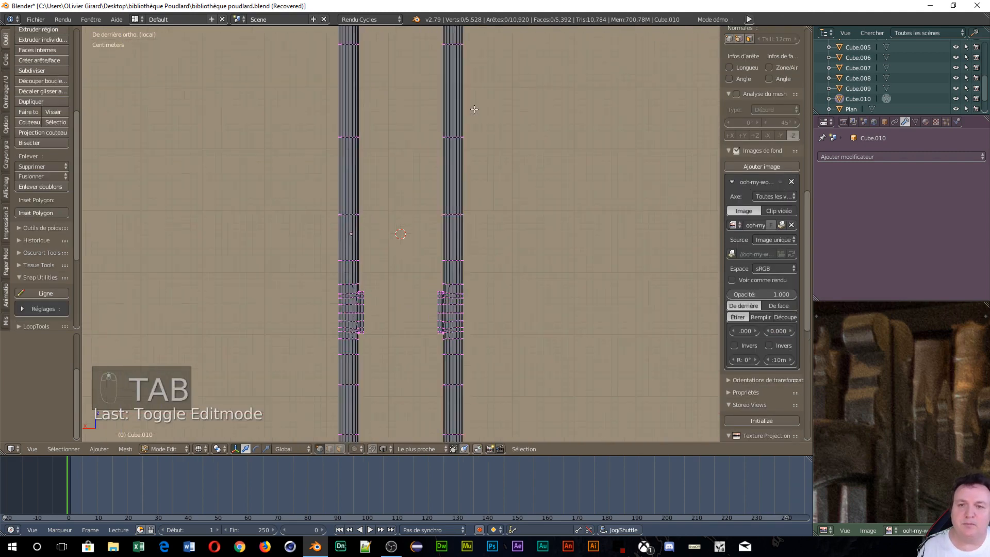
{"action": "scroll", "coordinate": [482, 412], "scroll_direction": "down", "scroll_amount": 2}
{"action": "scroll", "coordinate": [437, 152], "scroll_direction": "up", "scroll_amount": 8}
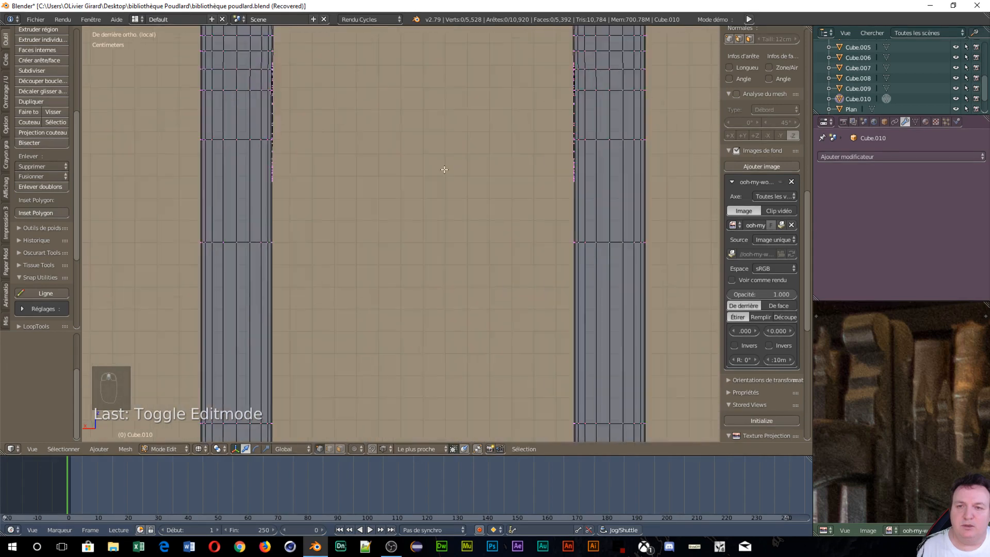
{"action": "middle_click_drag", "start_coordinate": [469, 161], "coordinate": [445, 155]}
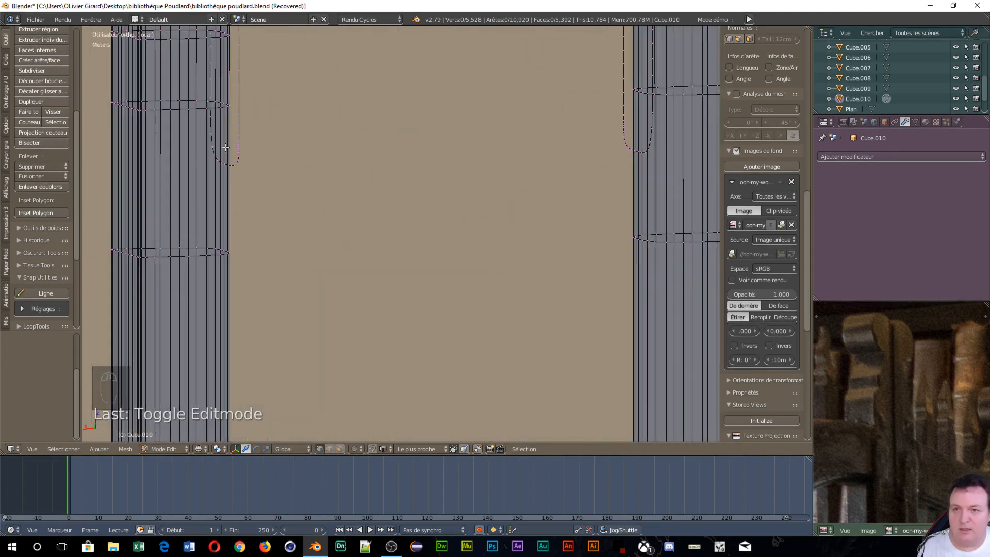
{"action": "right_click", "coordinate": [238, 139], "text": "alt"}
{"action": "middle_click_drag", "start_coordinate": [350, 125], "coordinate": [420, 163]}
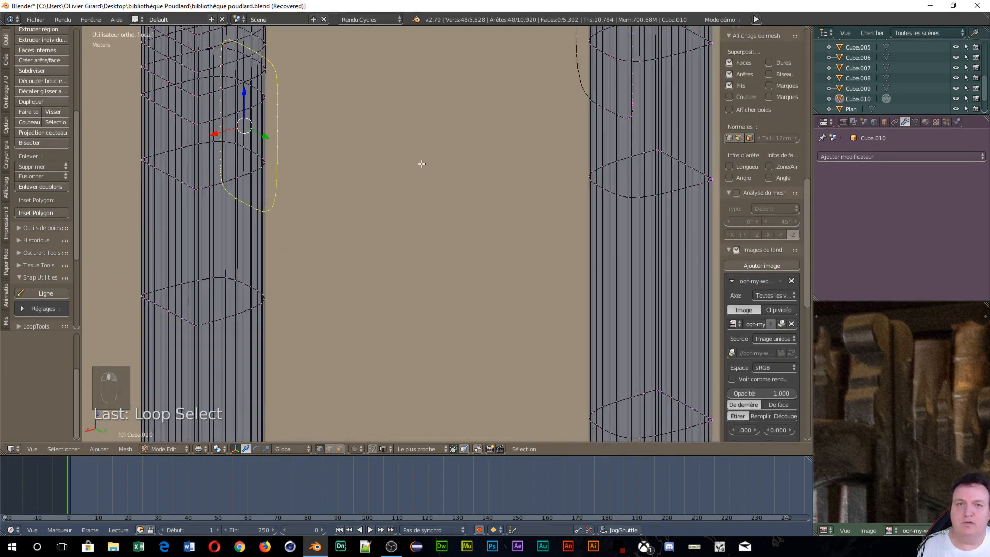
{"action": "right_click", "coordinate": [579, 68], "text": "alt"}
{"action": "scroll", "coordinate": [576, 75], "scroll_direction": "down", "scroll_amount": 3}
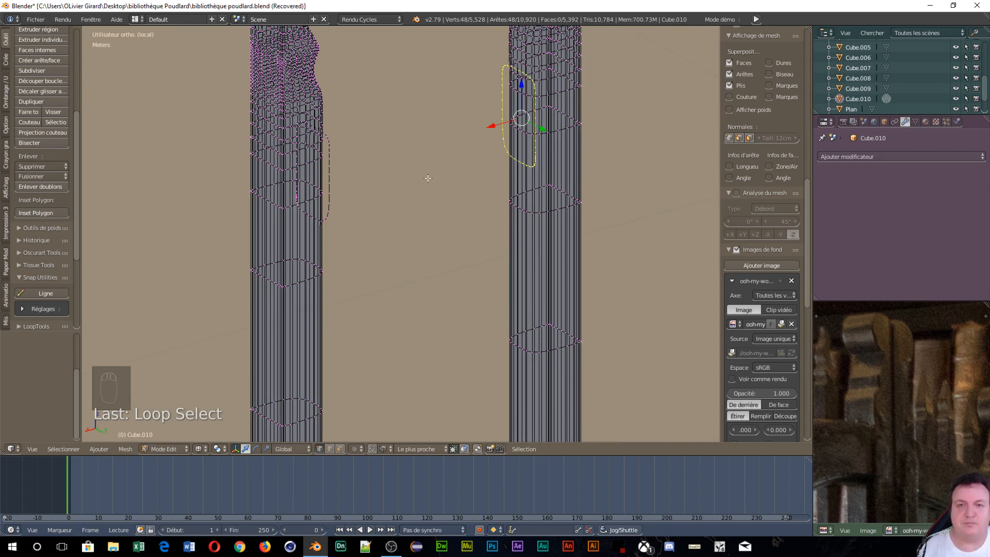
{"action": "key", "text": "x"}
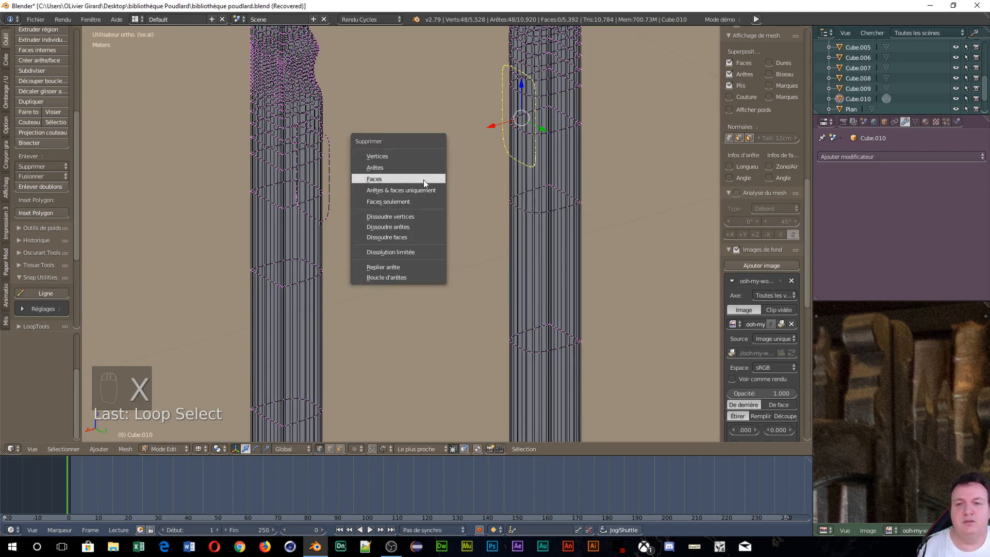
{"action": "left_click", "coordinate": [420, 217]}
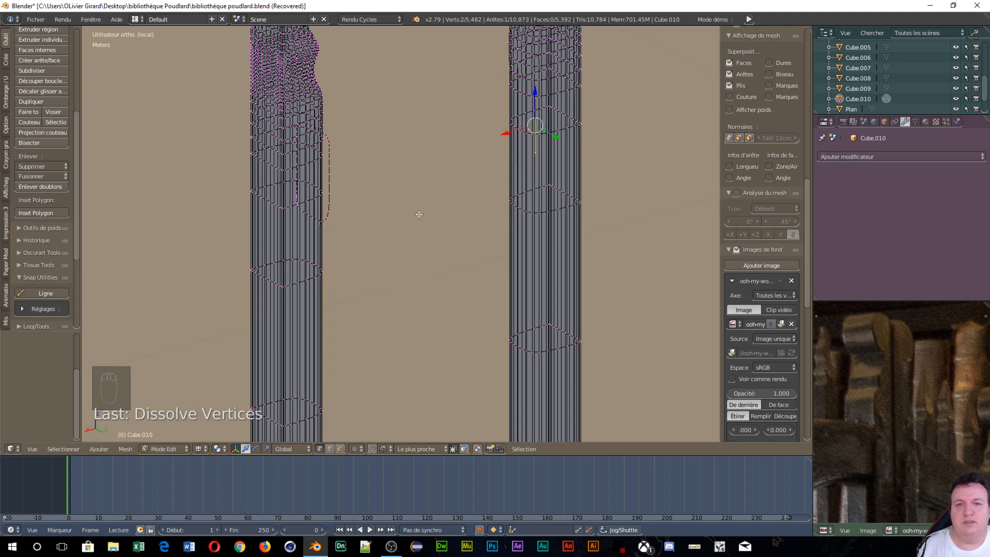
Delete the leftover vertices of the dissolved outline on the copied post.
{"action": "scroll", "coordinate": [402, 197], "scroll_direction": "up", "scroll_amount": 4}
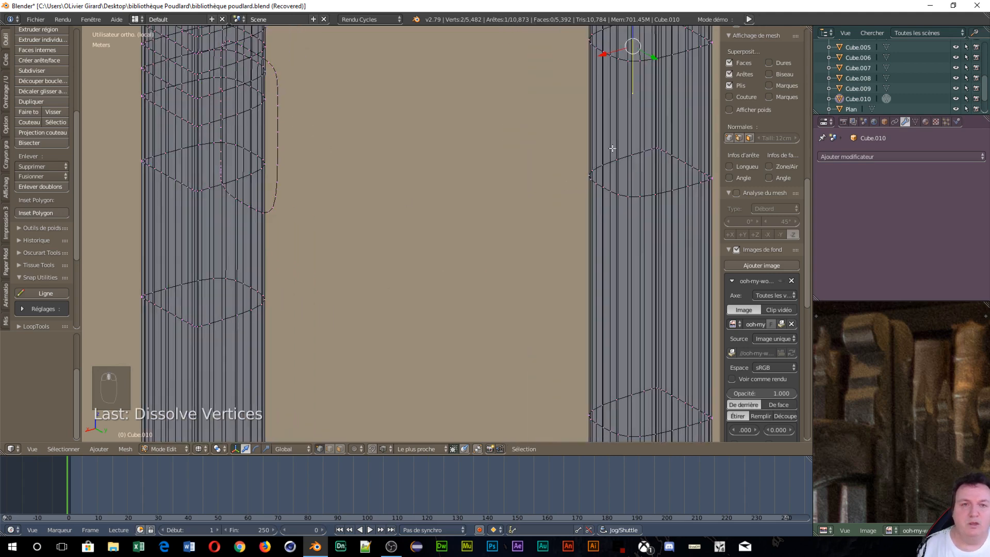
{"action": "middle_click_drag", "start_coordinate": [566, 142], "coordinate": [551, 134]}
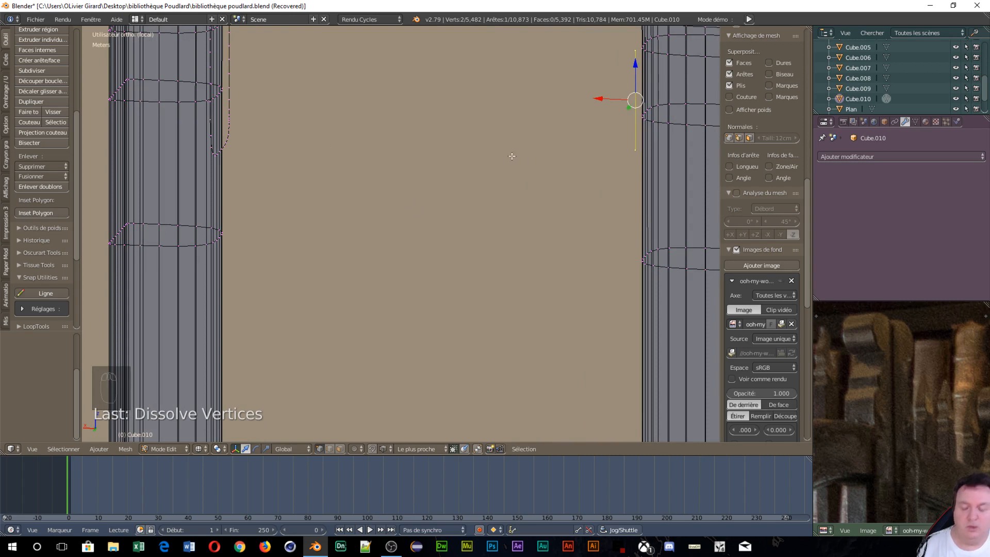
{"action": "key", "text": "x"}
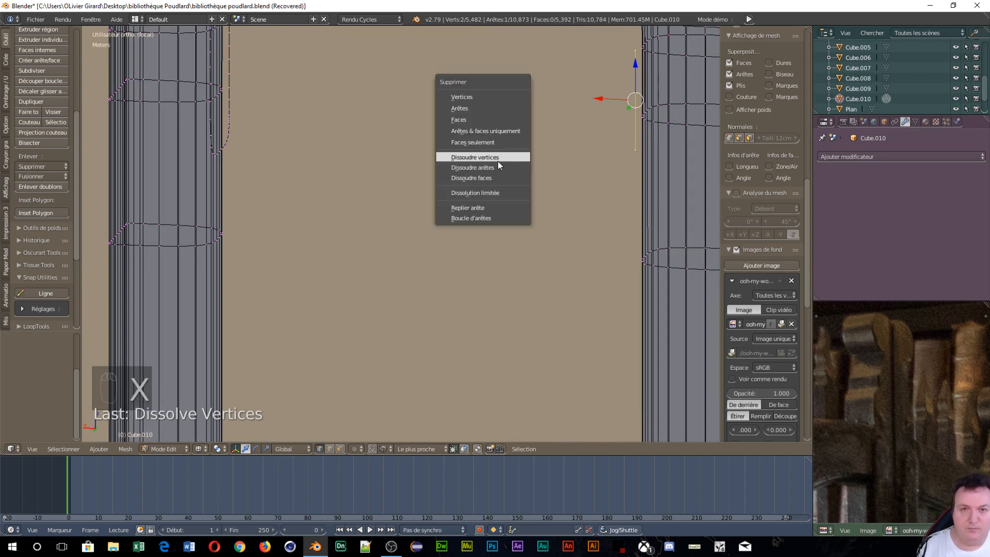
{"action": "left_click", "coordinate": [468, 96]}
Extrude the original post's upper rounded outline loop -13.8 cm along X to the copied post, forming a crossbar.
{"action": "scroll", "coordinate": [363, 190], "scroll_direction": "down", "scroll_amount": 2}
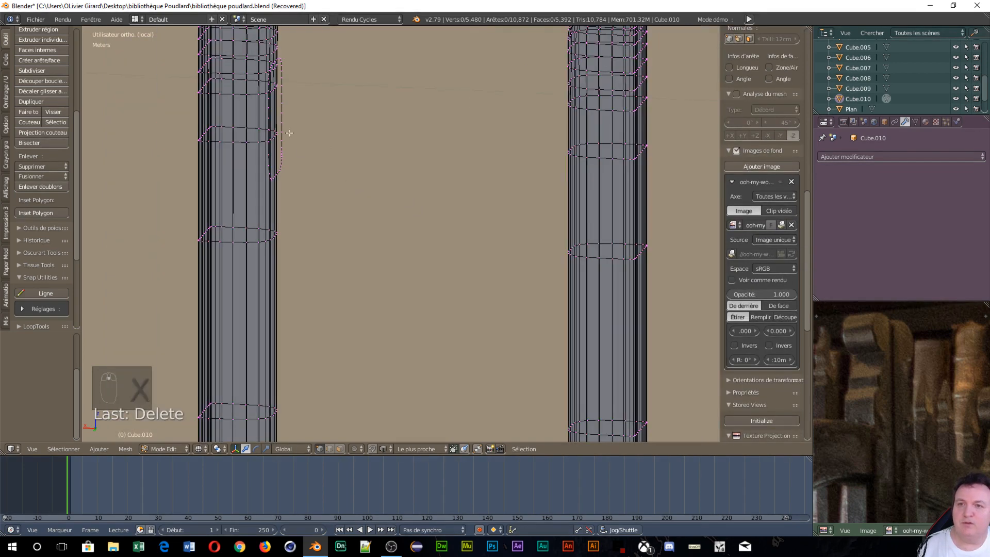
{"action": "right_click", "coordinate": [283, 120], "text": "alt"}
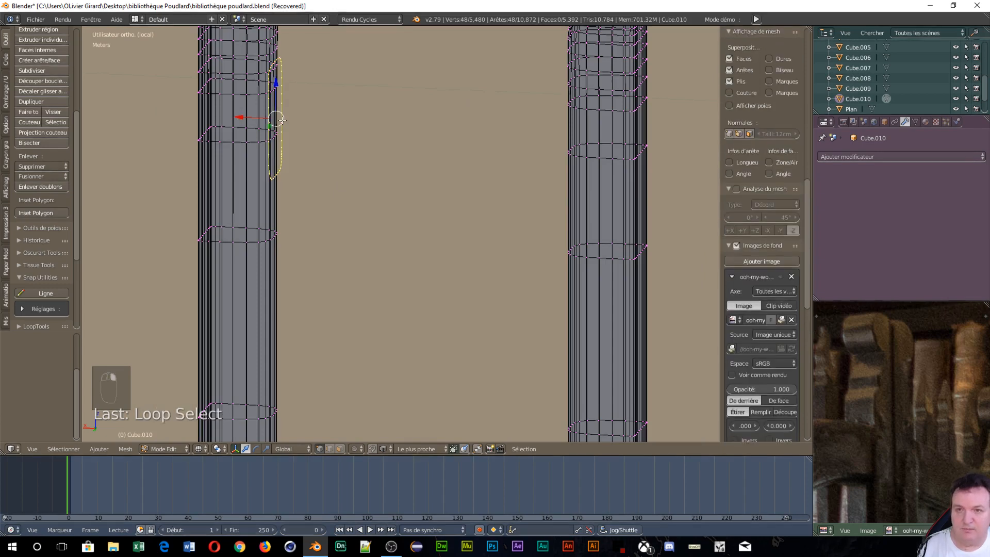
{"action": "scroll", "coordinate": [332, 148], "scroll_direction": "down", "scroll_amount": 3}
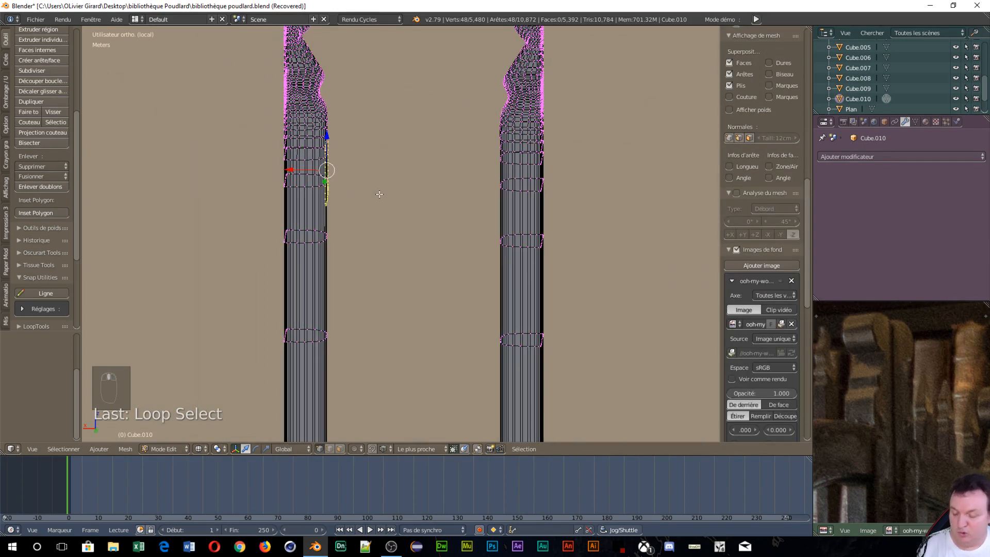
{"action": "key", "text": "e"}
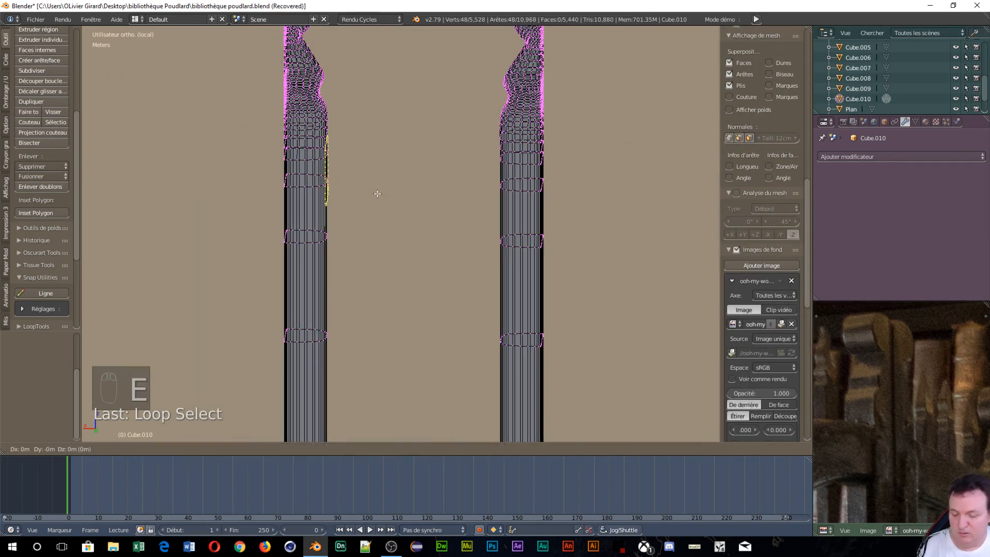
{"action": "key", "text": "x"}
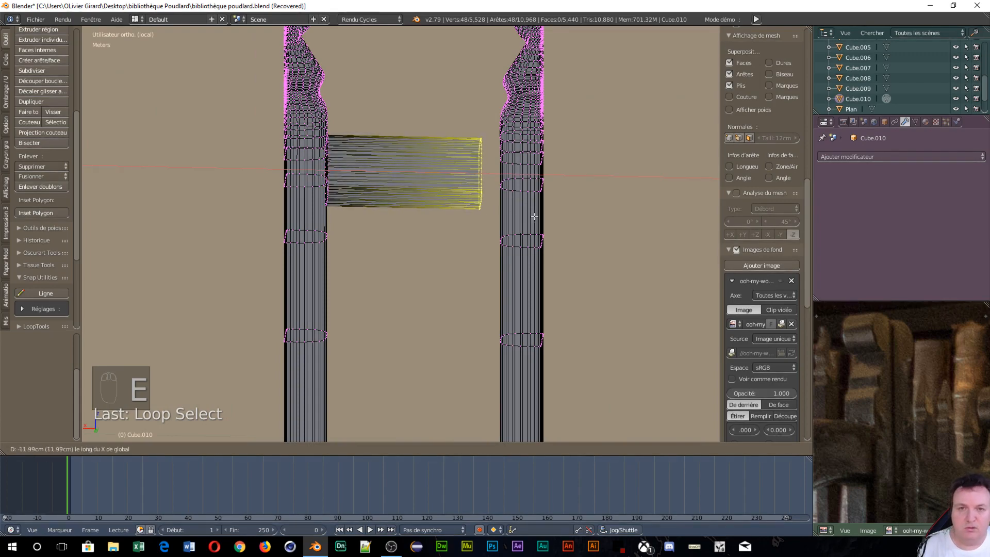
{"action": "left_click", "coordinate": [544, 219]}
{"action": "mouse_move", "coordinate": [544, 219]}
{"action": "middle_mouse_down"}
{"action": "mouse_move", "coordinate": [568, 260]}
{"action": "mouse_move", "coordinate": [552, 224]}
{"action": "mouse_move", "coordinate": [533, 228]}
{"action": "middle_mouse_up"}
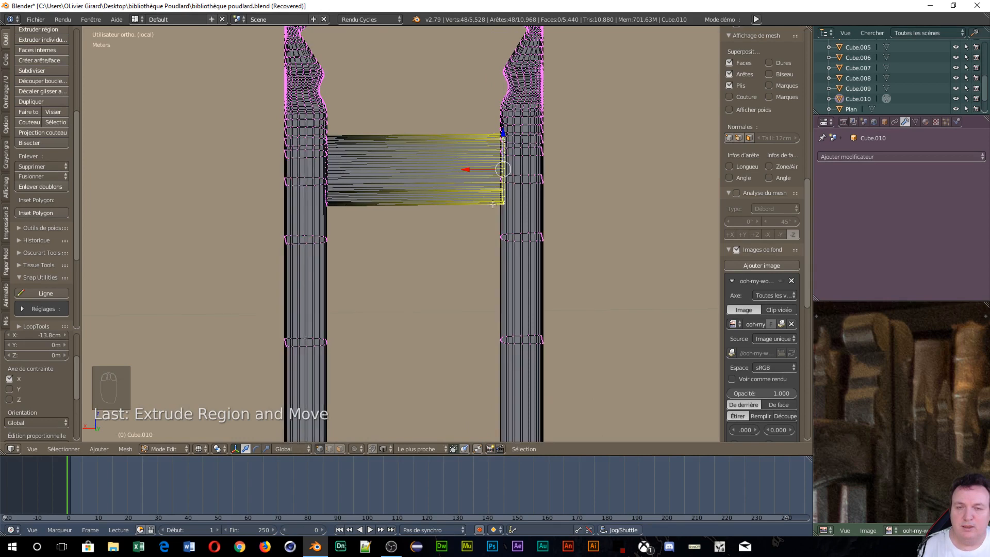
Bridge the two facing edge loops of the middle connectors to form the crossbar between the posts.
{"action": "scroll", "coordinate": [493, 204], "scroll_direction": "down", "scroll_amount": 4}
{"action": "middle_click_drag", "start_coordinate": [448, 106], "coordinate": [465, 163], "text": "shift"}
{"action": "scroll", "coordinate": [460, 170], "scroll_direction": "up", "scroll_amount": 5}
{"action": "scroll", "coordinate": [427, 129], "scroll_direction": "down", "scroll_amount": 1}
{"action": "middle_click_drag", "start_coordinate": [427, 128], "coordinate": [421, 237], "text": "shift"}
{"action": "scroll", "coordinate": [390, 214], "scroll_direction": "up", "scroll_amount": 3}
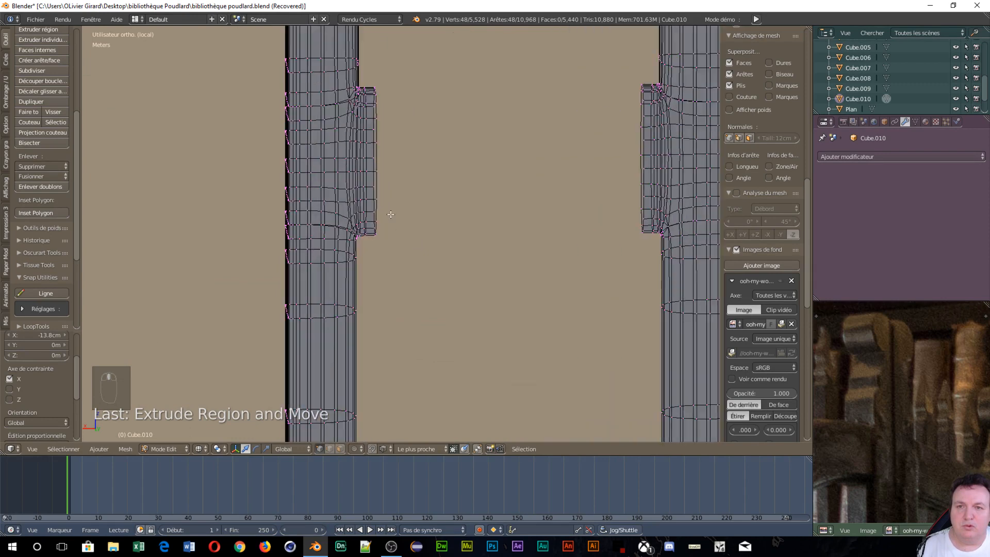
{"action": "right_click", "coordinate": [376, 122], "text": "alt"}
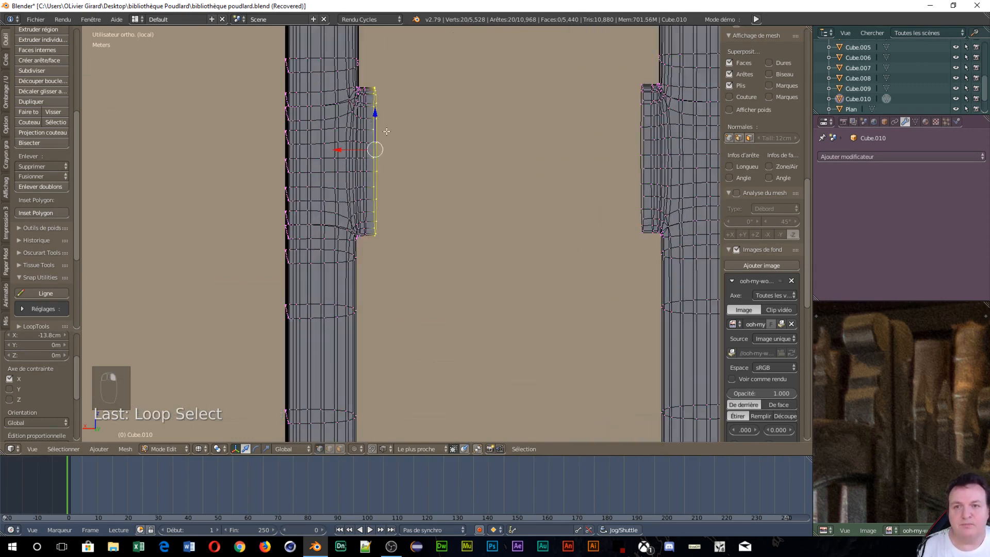
{"action": "right_click", "coordinate": [642, 140], "text": "alt+shift"}
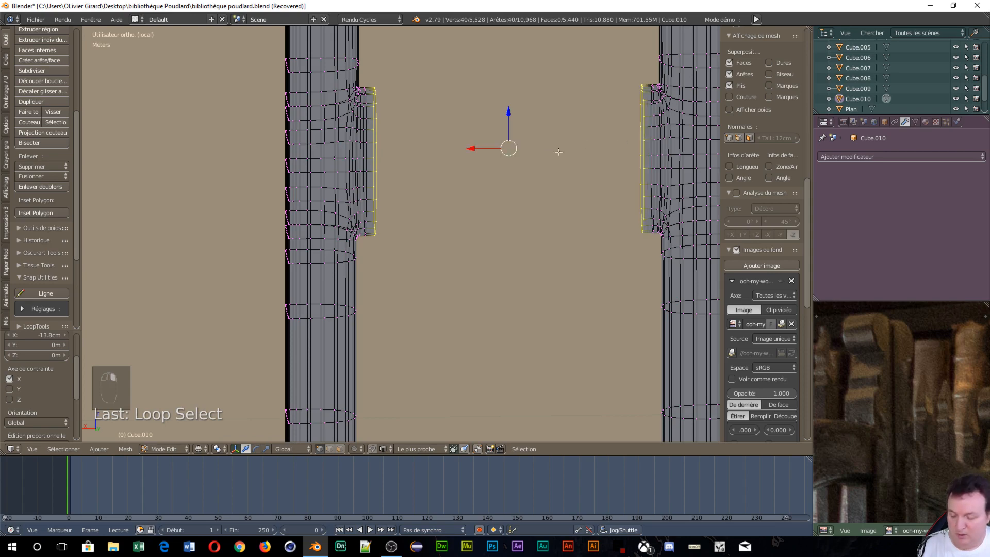
{"action": "key", "text": "ctrl+e"}
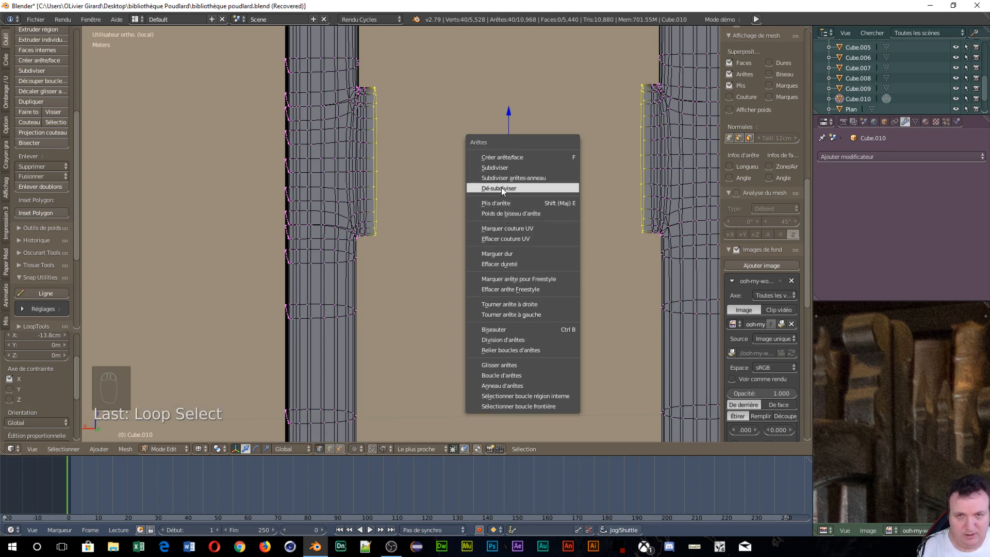
{"action": "left_click", "coordinate": [538, 348]}
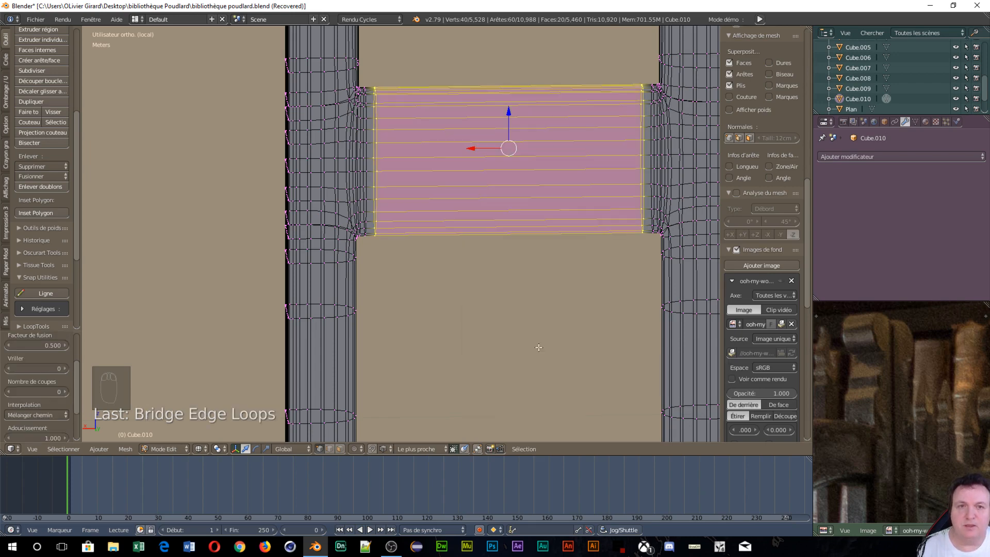
Bridge the facing edge loops of the lower connectors to form the bottom crossbar between the posts.
{"action": "middle_click_drag", "start_coordinate": [638, 204], "coordinate": [493, 349], "text": "shift"}
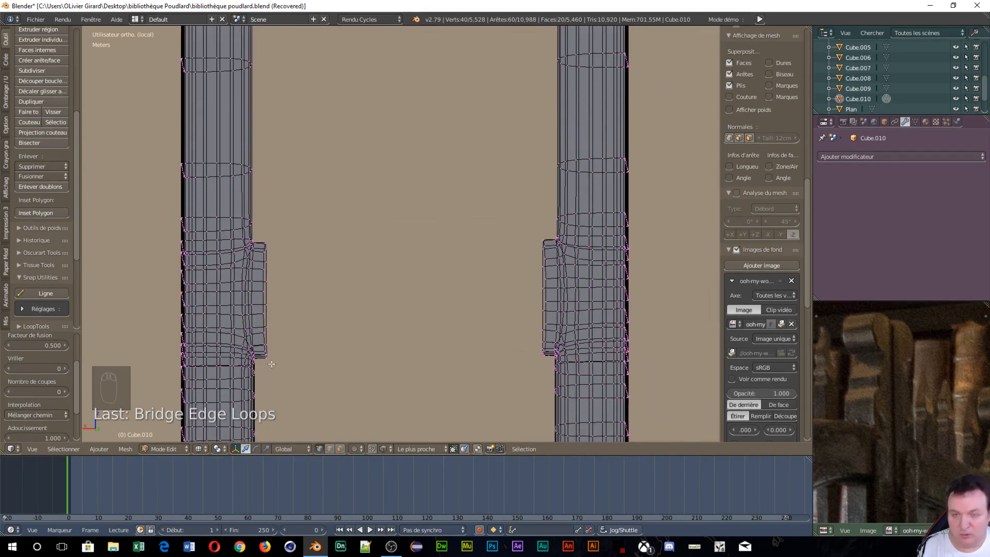
{"action": "right_click", "coordinate": [261, 298], "text": "alt"}
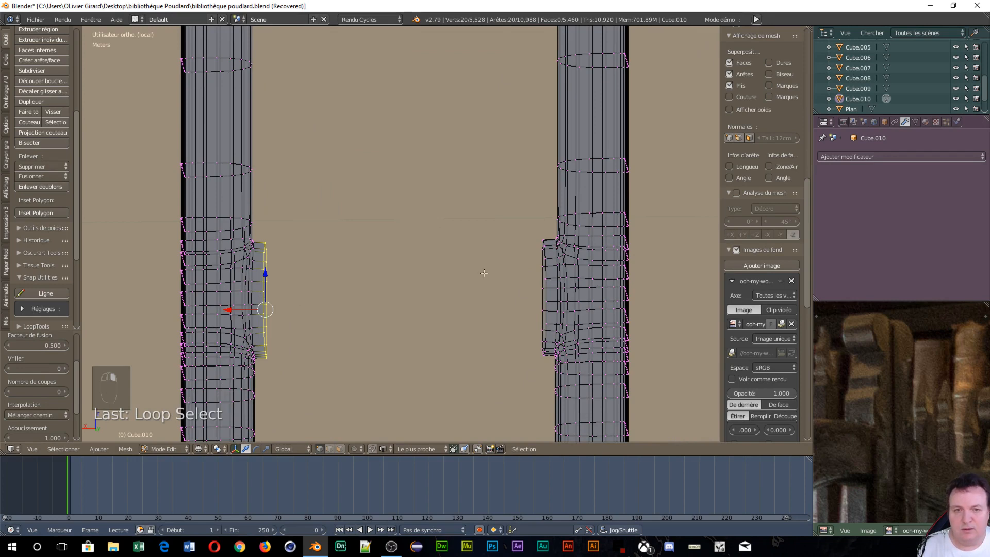
{"action": "right_click", "coordinate": [544, 287], "text": "alt+shift"}
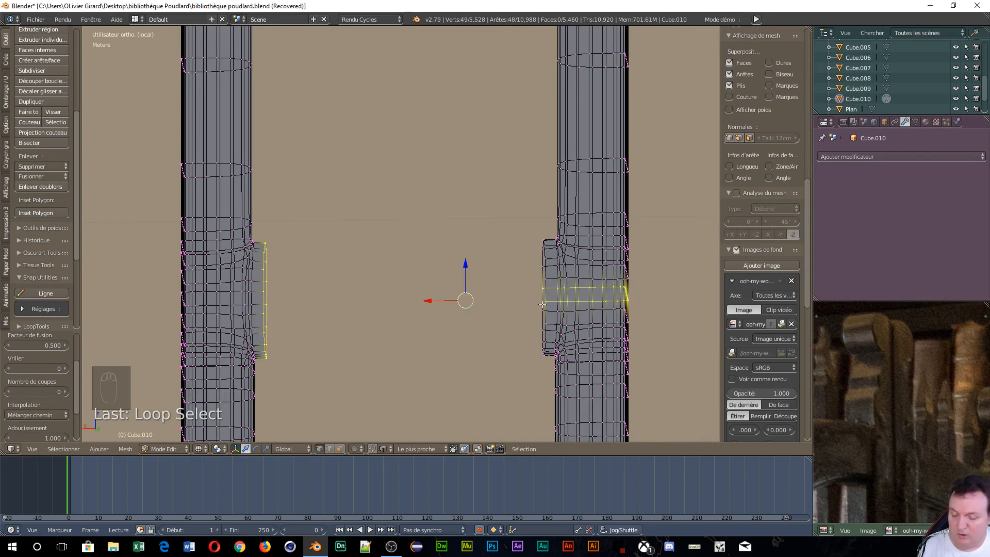
{"action": "key", "text": "ctrl+z"}
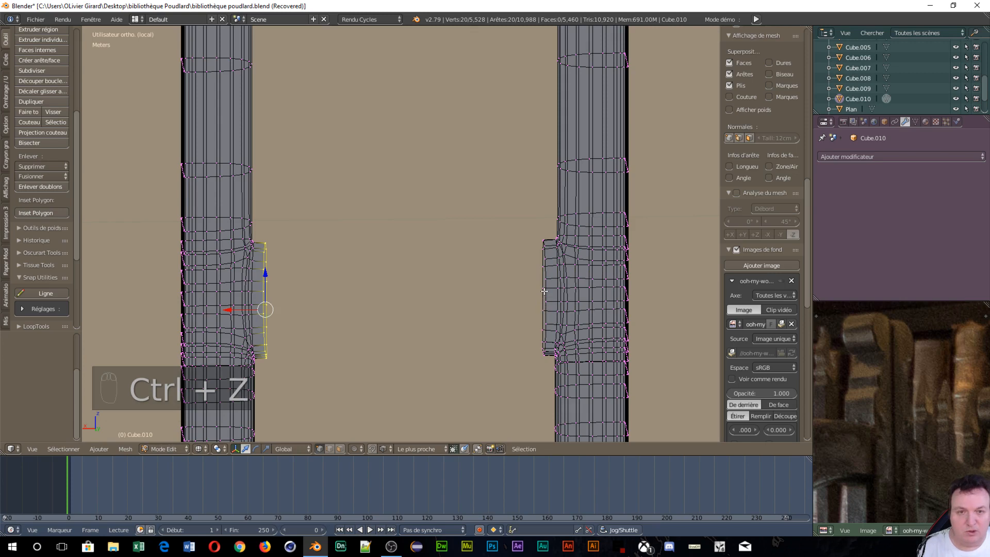
{"action": "right_click", "coordinate": [545, 287], "text": "alt"}
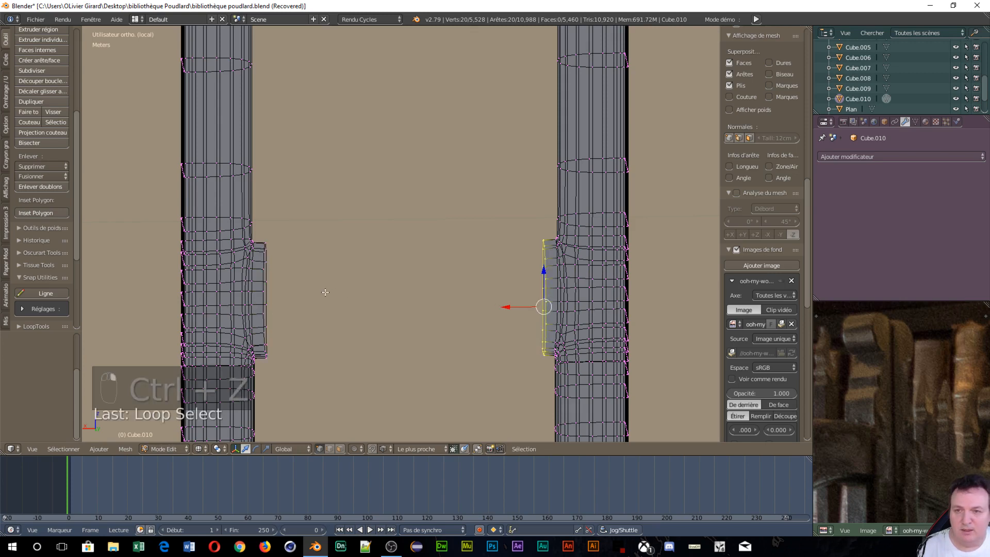
{"action": "right_click", "coordinate": [268, 290], "text": "alt+shift"}
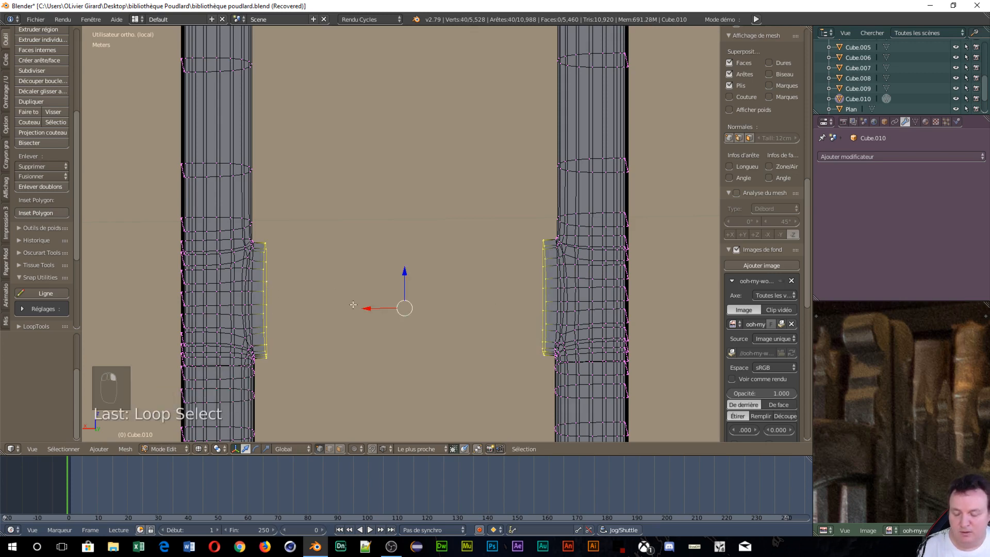
{"action": "key", "text": "ctrl+e"}
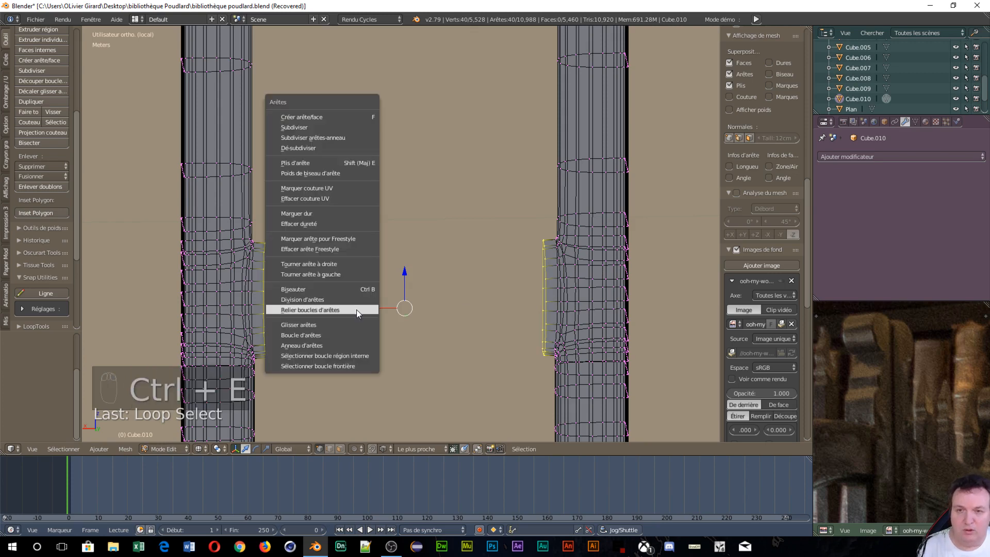
{"action": "left_click", "coordinate": [309, 310]}
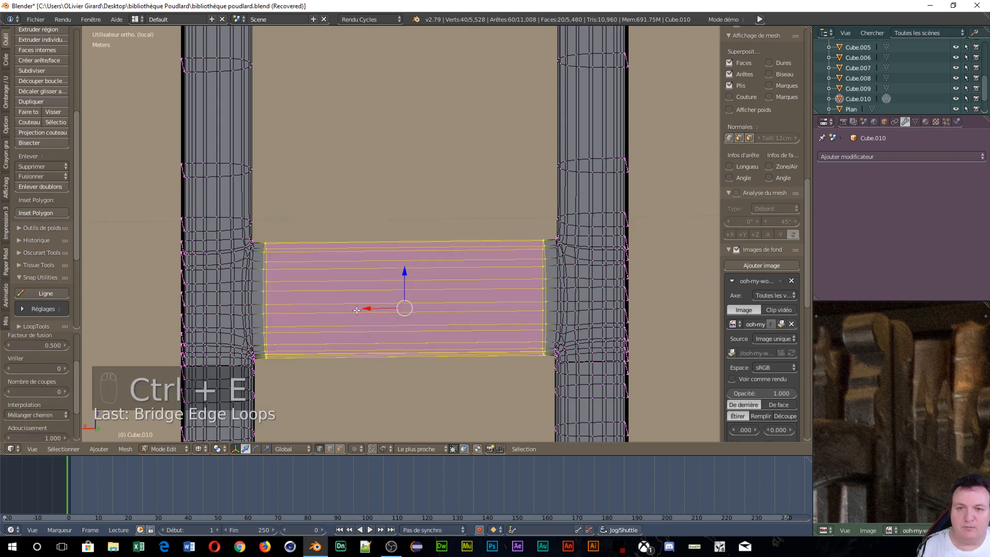
Leave local view to show the whole scene and return the narrow panel to Object Mode.
{"action": "scroll", "coordinate": [357, 310], "scroll_direction": "down", "scroll_amount": 5}
{"action": "middle_click_drag", "start_coordinate": [404, 233], "coordinate": [413, 160], "text": "shift"}
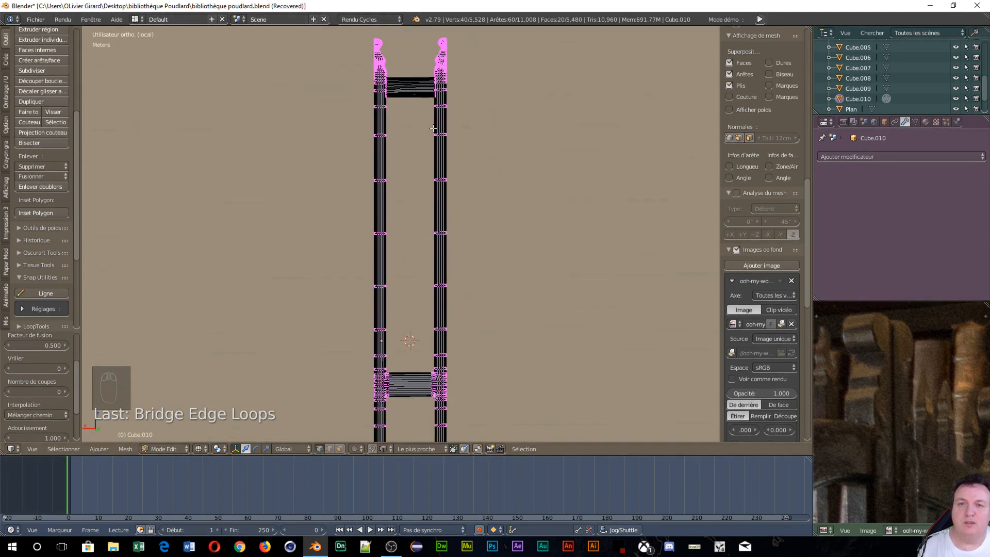
{"action": "scroll", "coordinate": [439, 134], "scroll_direction": "down", "scroll_amount": 3}
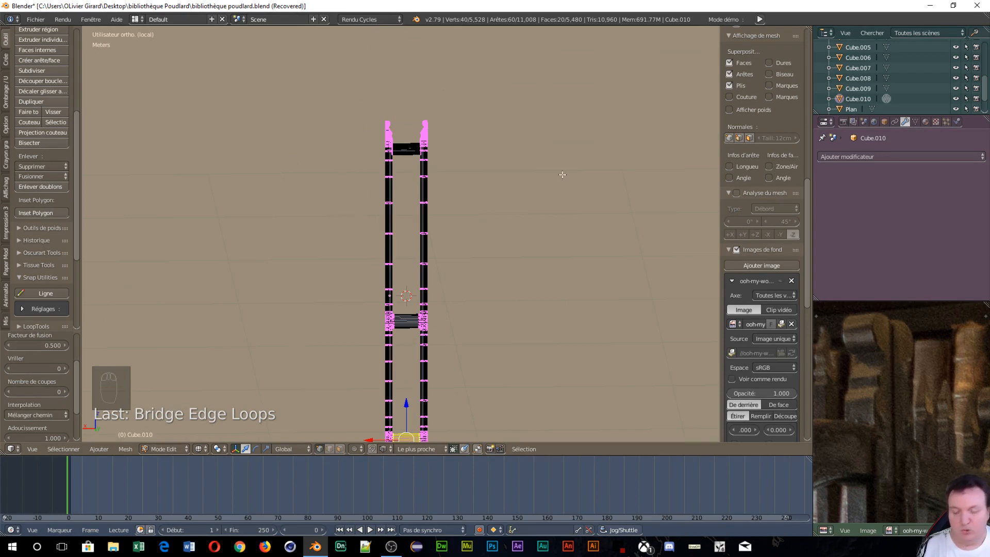
{"action": "key", "text": "KP_Divide"}
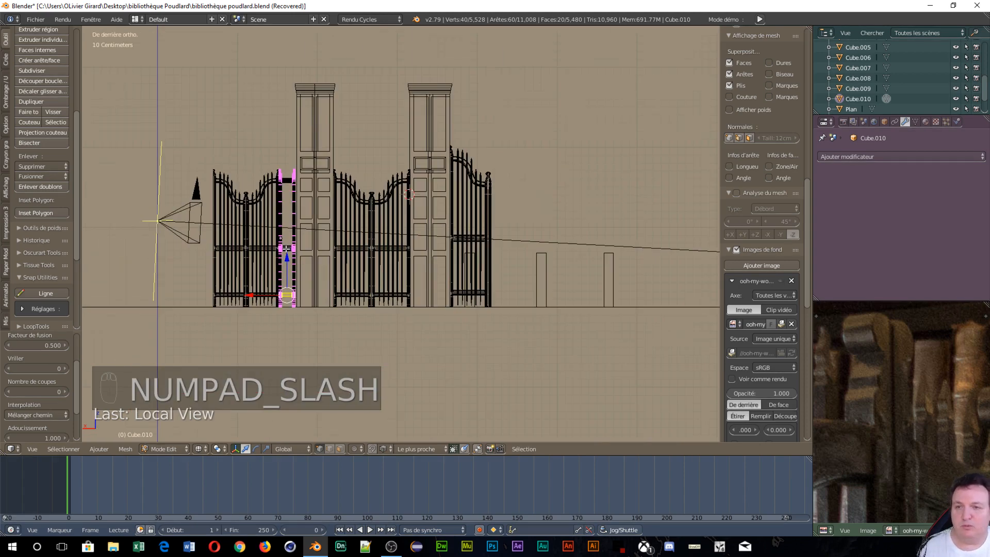
{"action": "scroll", "coordinate": [272, 221], "scroll_direction": "up", "scroll_amount": 1}
{"action": "scroll", "coordinate": [271, 221], "scroll_direction": "up", "scroll_amount": 2}
{"action": "key", "text": "Tab"}
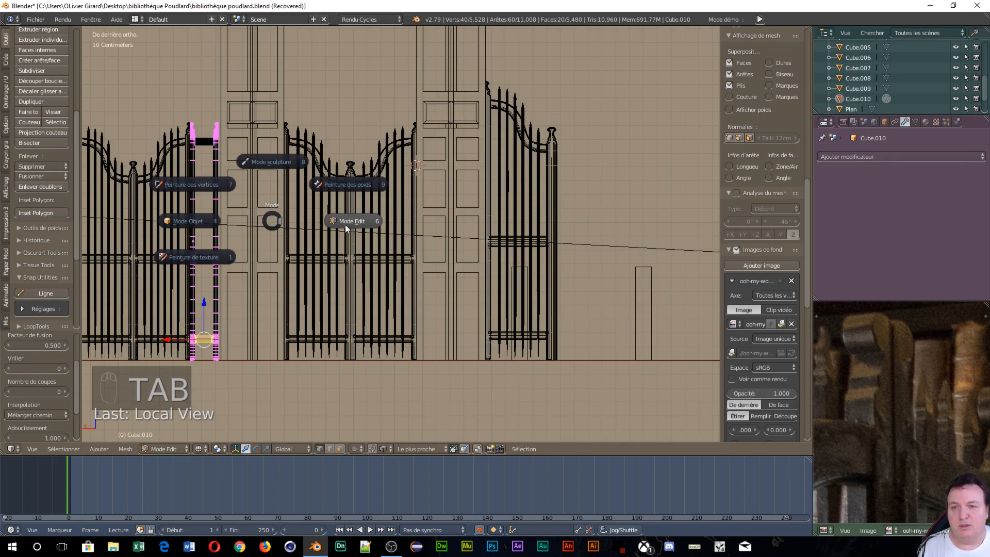
{"action": "left_click", "coordinate": [192, 222]}
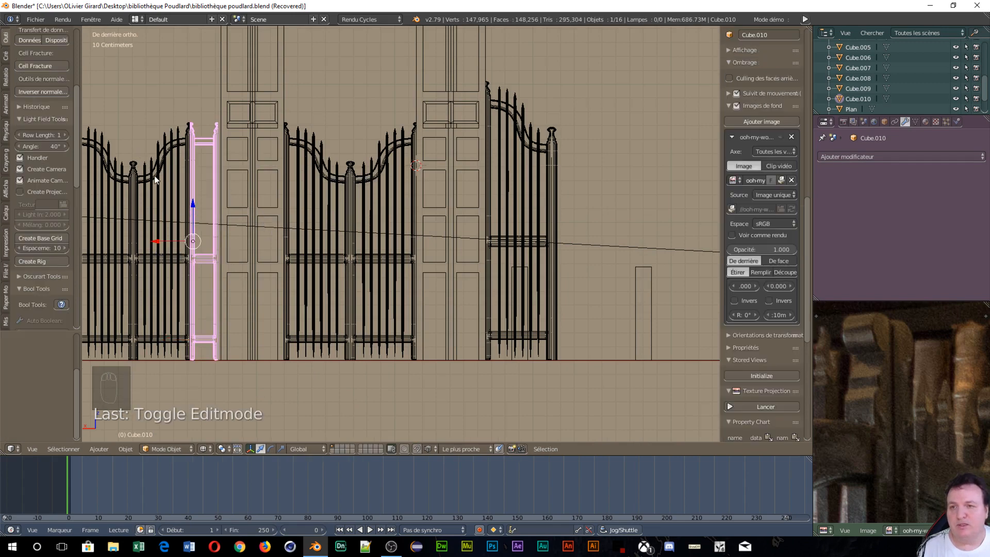
In Edit Mode on the neighbouring gate, duplicate the spiked bar nearest the narrow panel -14.8 cm along X into the panel's opening.
{"action": "right_click", "coordinate": [154, 176]}
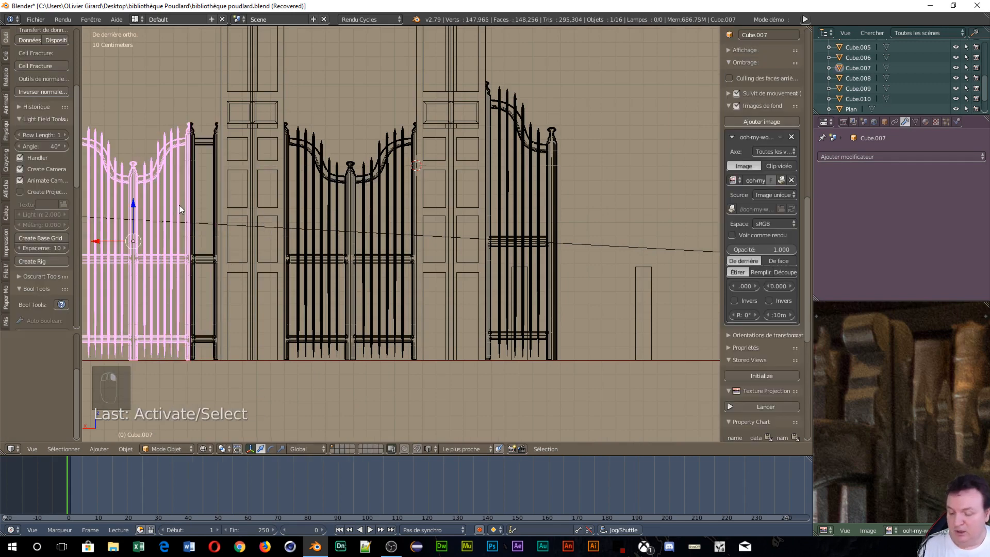
{"action": "key", "text": "Tab"}
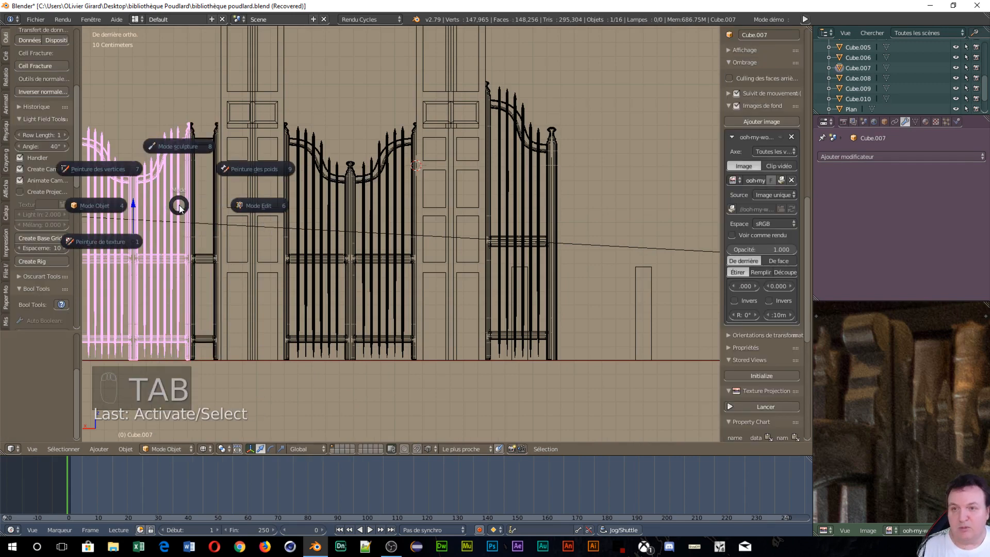
{"action": "left_click", "coordinate": [265, 206]}
{"action": "scroll", "coordinate": [253, 212], "scroll_direction": "up", "scroll_amount": 4}
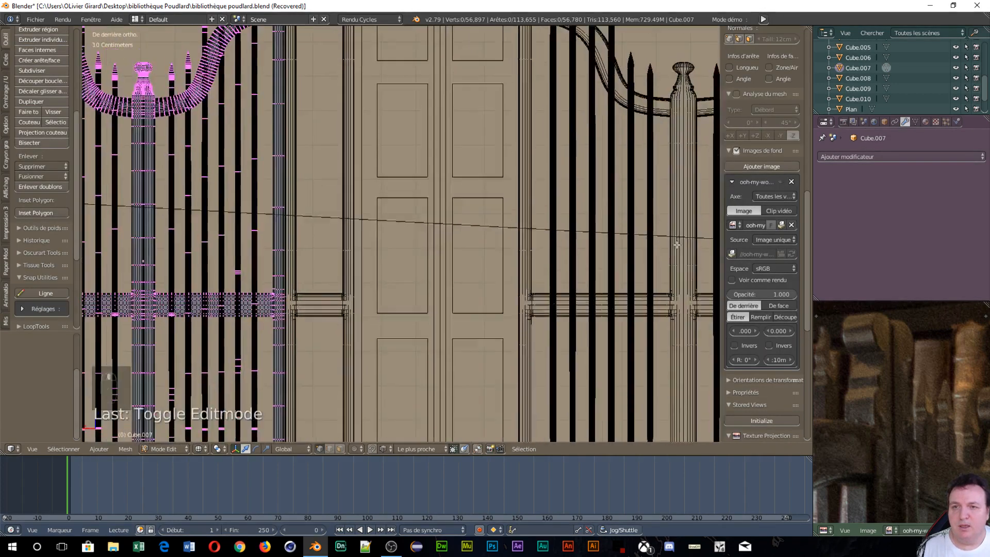
{"action": "middle_click_drag", "start_coordinate": [677, 245], "coordinate": [167, 426], "text": "shift"}
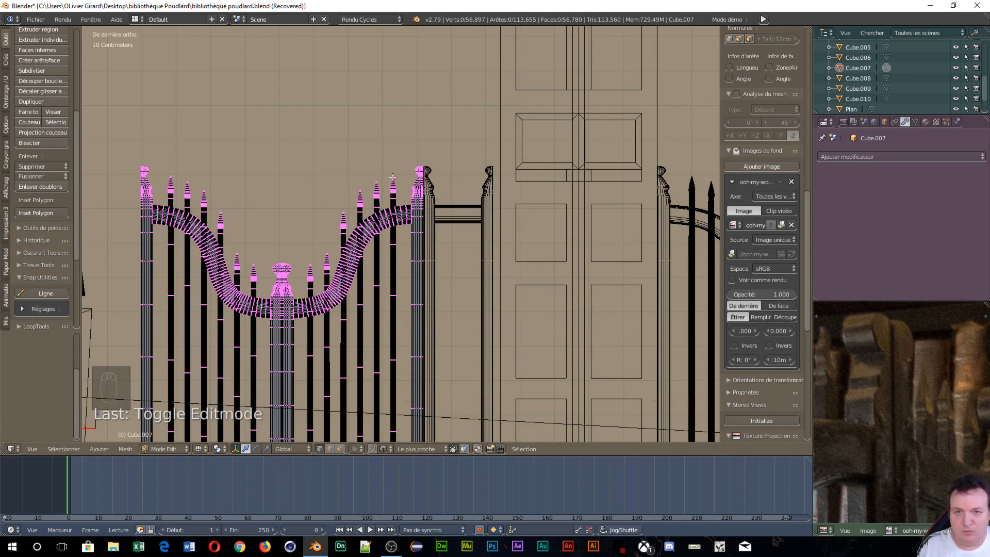
{"action": "key", "text": "l"}
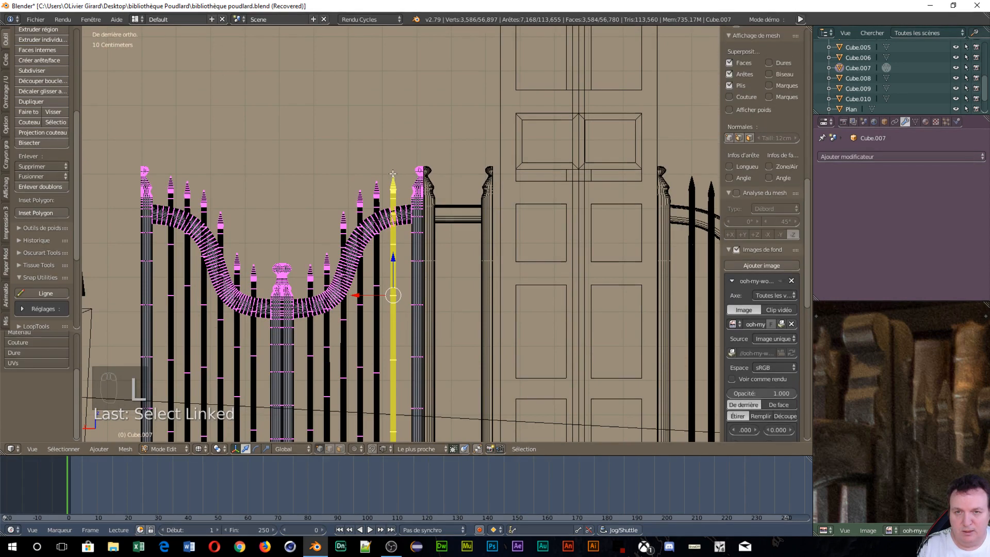
{"action": "scroll", "coordinate": [425, 287], "scroll_direction": "down", "scroll_amount": 3}
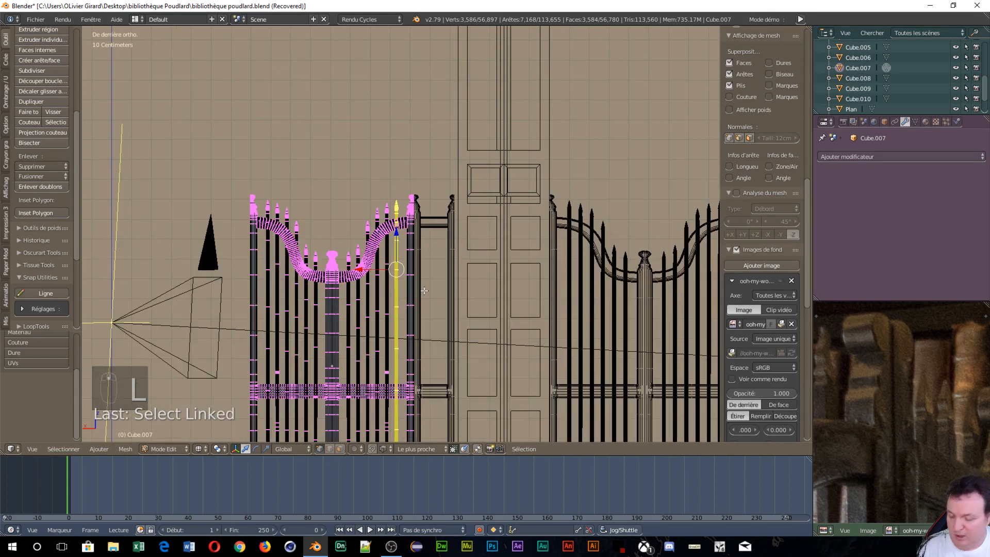
{"action": "key", "text": "shift+d"}
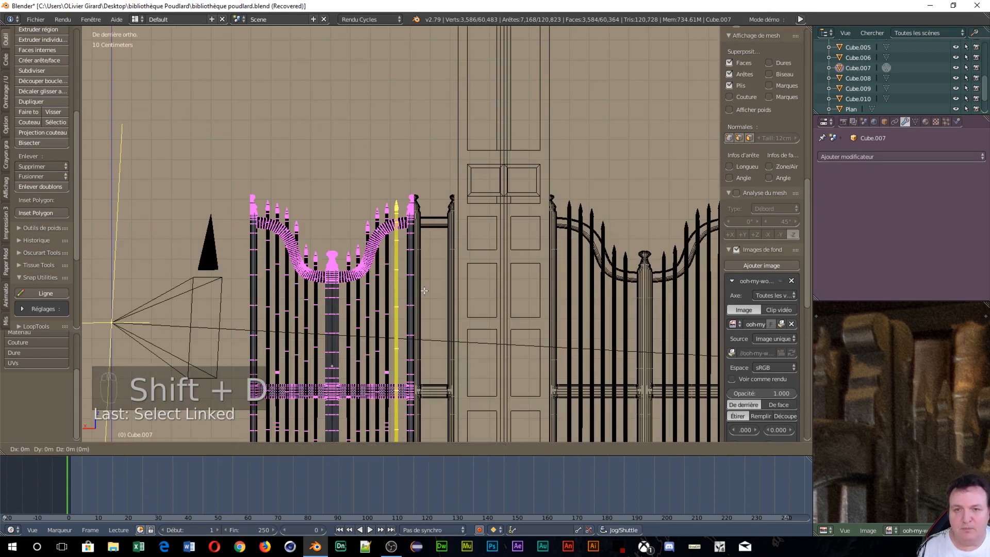
{"action": "key", "text": "x"}
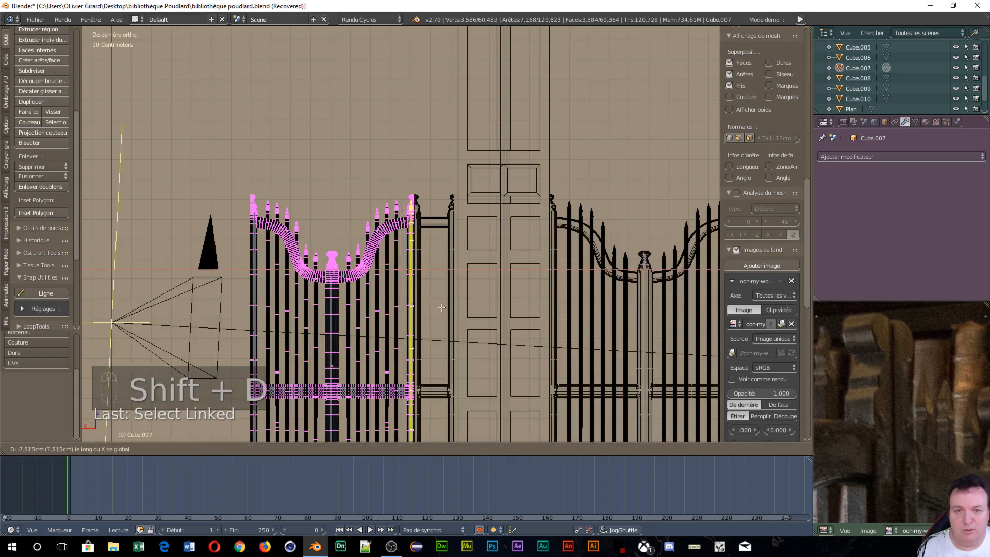
{"action": "left_click", "coordinate": [454, 310]}
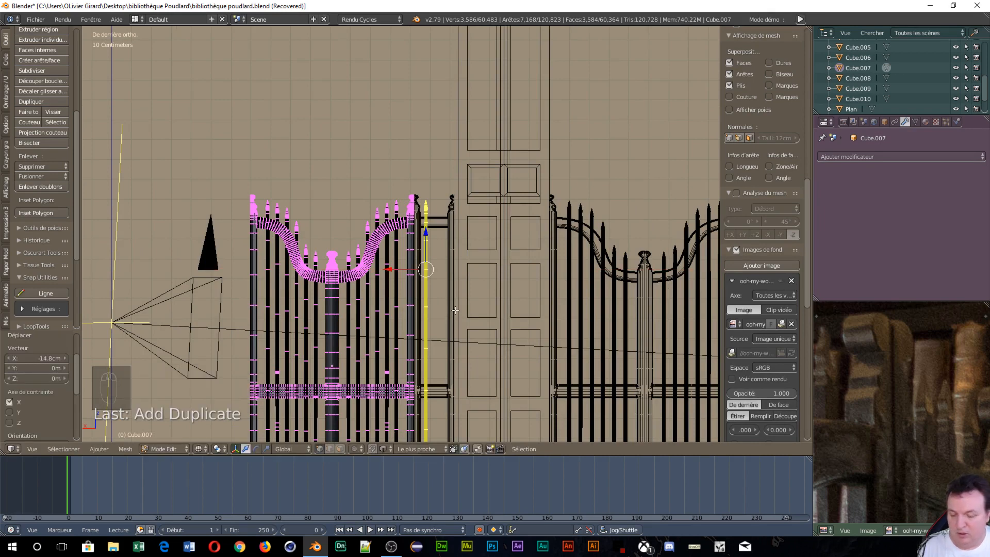
Separate the duplicated spiked bar into its own object and return to Object Mode.
{"action": "key", "text": "p"}
{"action": "left_click", "coordinate": [456, 310]}
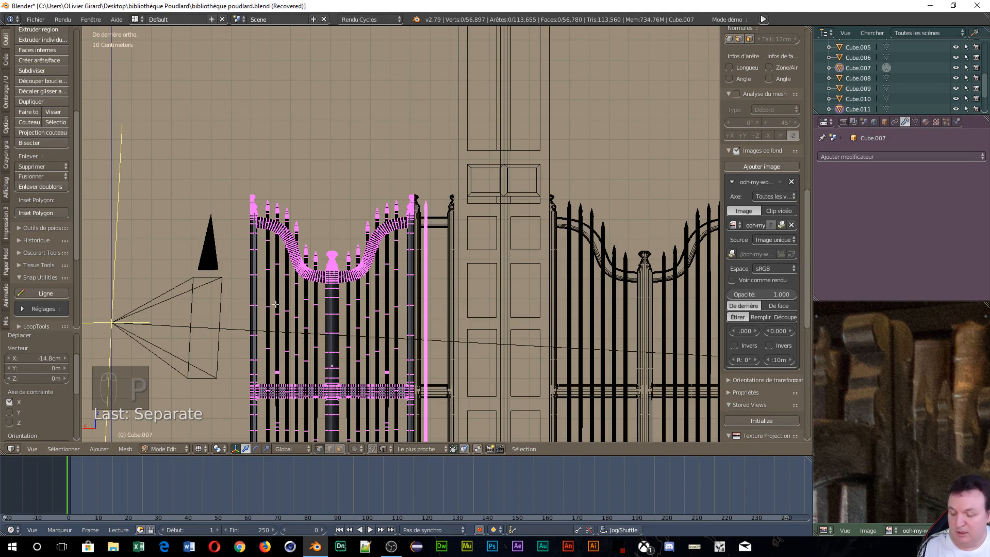
{"action": "key", "text": "Tab"}
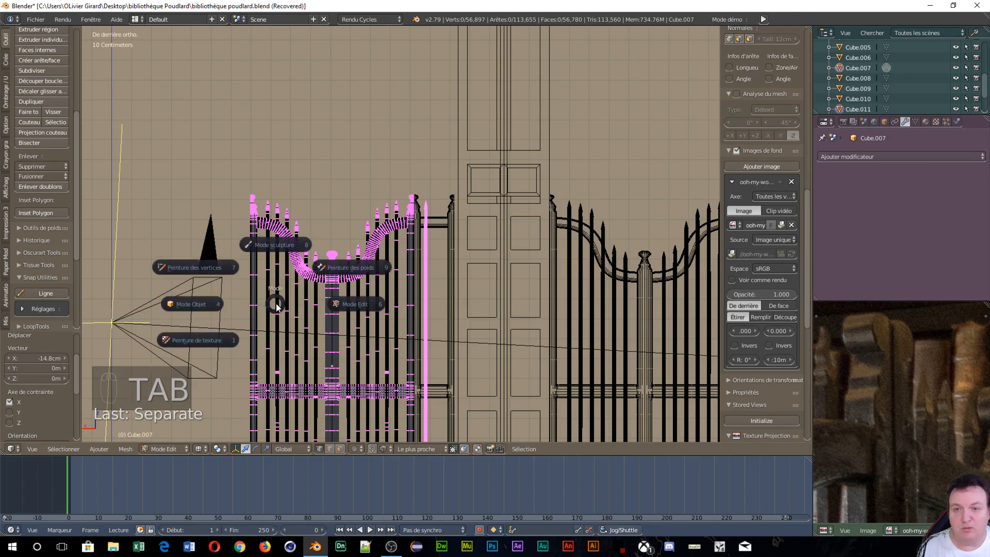
{"action": "left_click", "coordinate": [174, 306]}
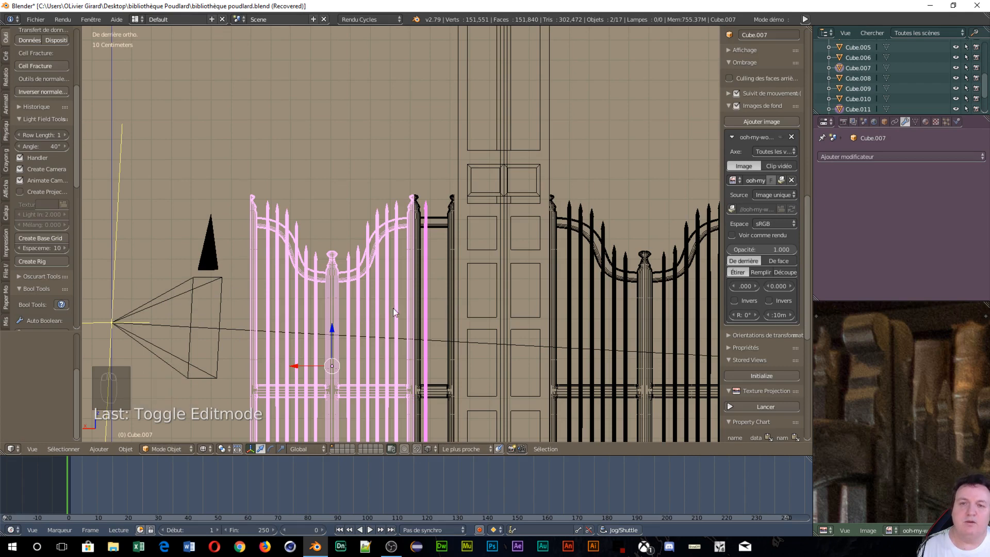
Select only the separated spiked bar and add an Array modifier with a count of 3.
{"action": "scroll", "coordinate": [426, 317], "scroll_direction": "up", "scroll_amount": 4}
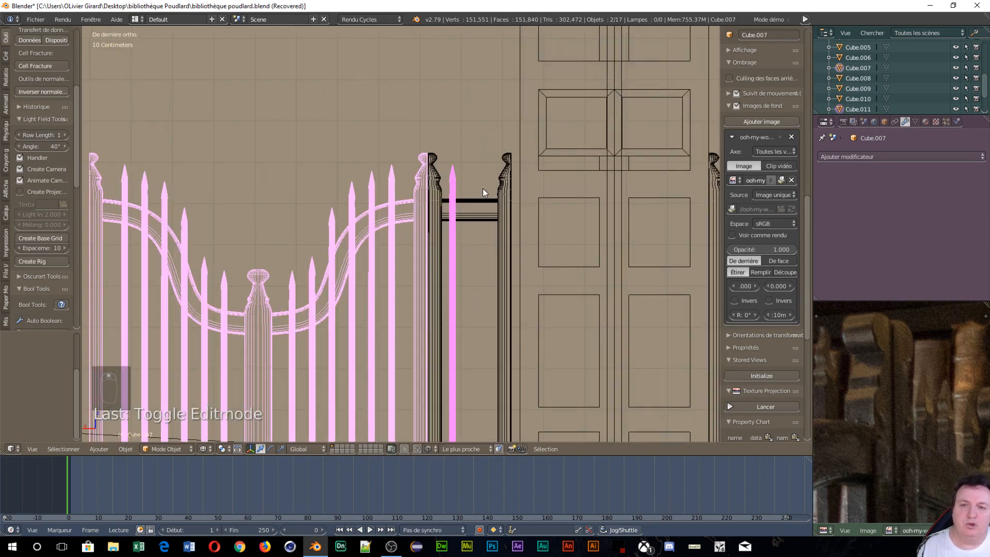
{"action": "right_click", "coordinate": [485, 195]}
{"action": "right_click", "coordinate": [454, 188], "text": "shift"}
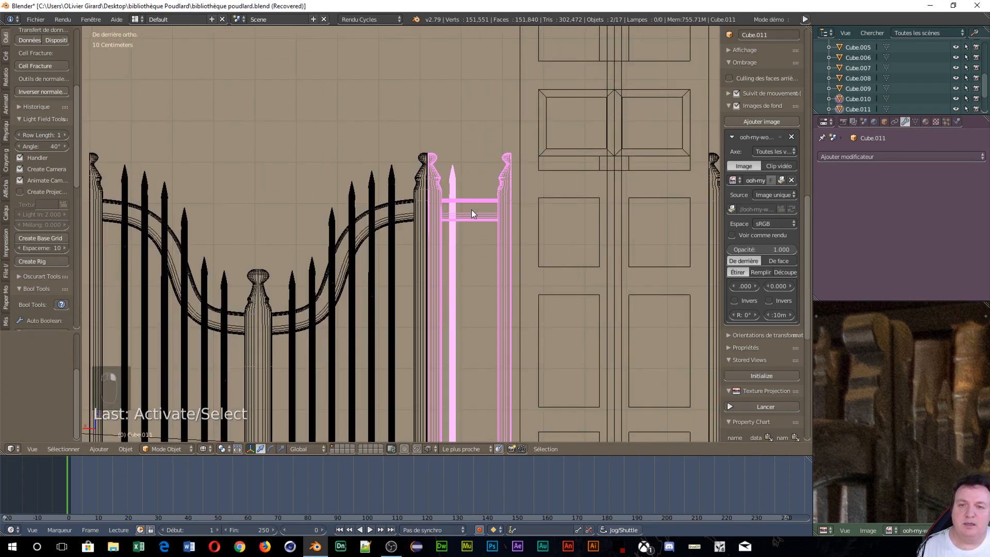
{"action": "right_click", "coordinate": [450, 186]}
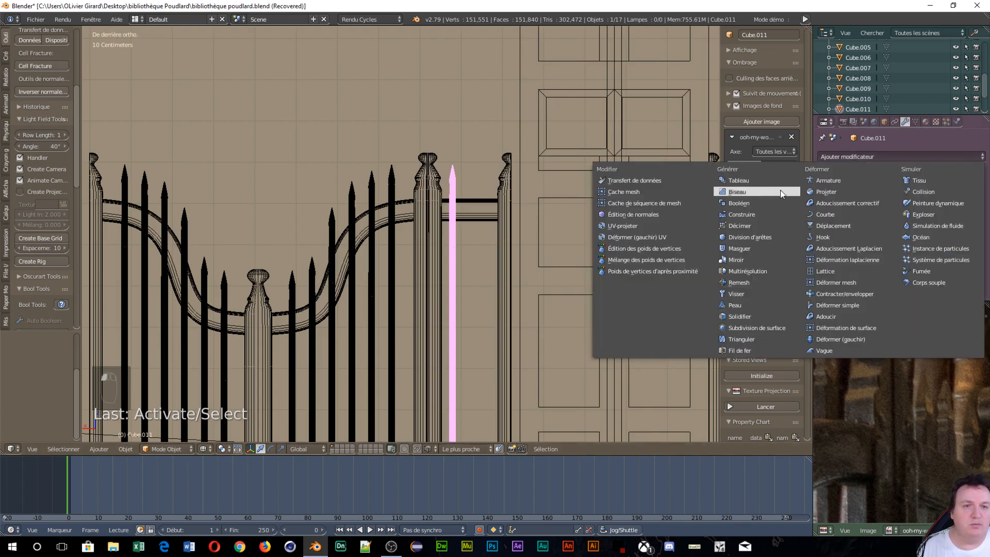
{"action": "left_click", "coordinate": [742, 182]}
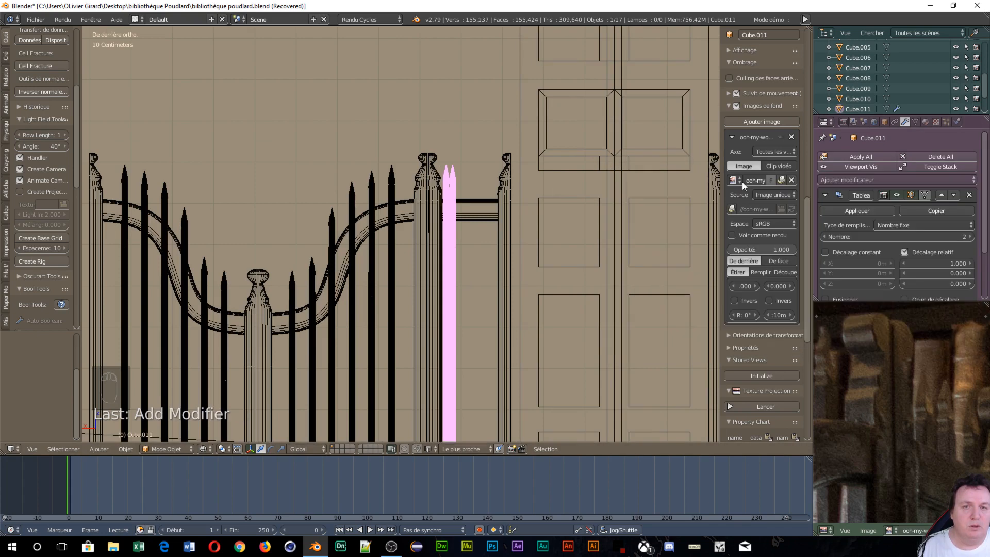
{"action": "left_click", "coordinate": [970, 237]}
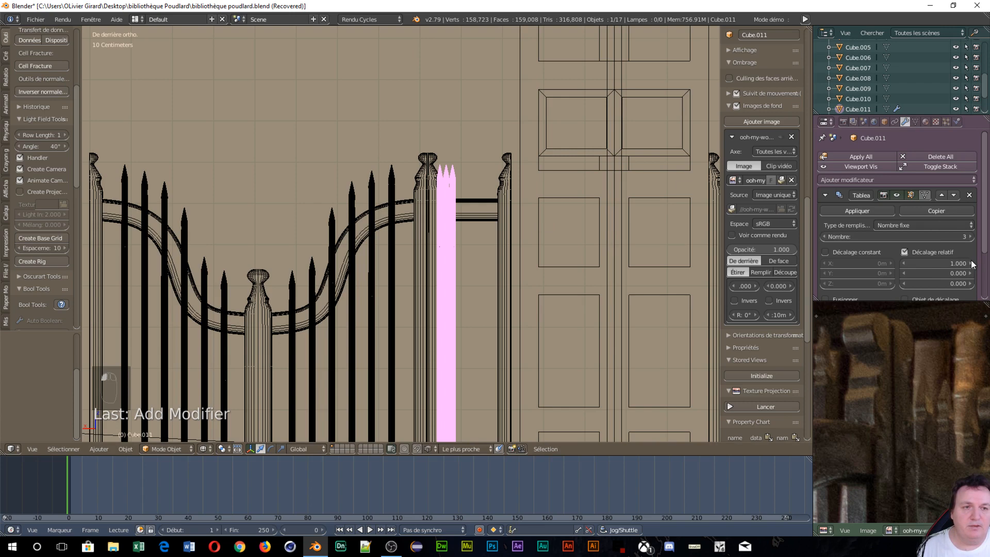
Set the spiked bar Array's relative X offset to -2.5 and apply the modifier.
{"action": "left_click_drag", "start_coordinate": [972, 264], "coordinate": [884, 264]}
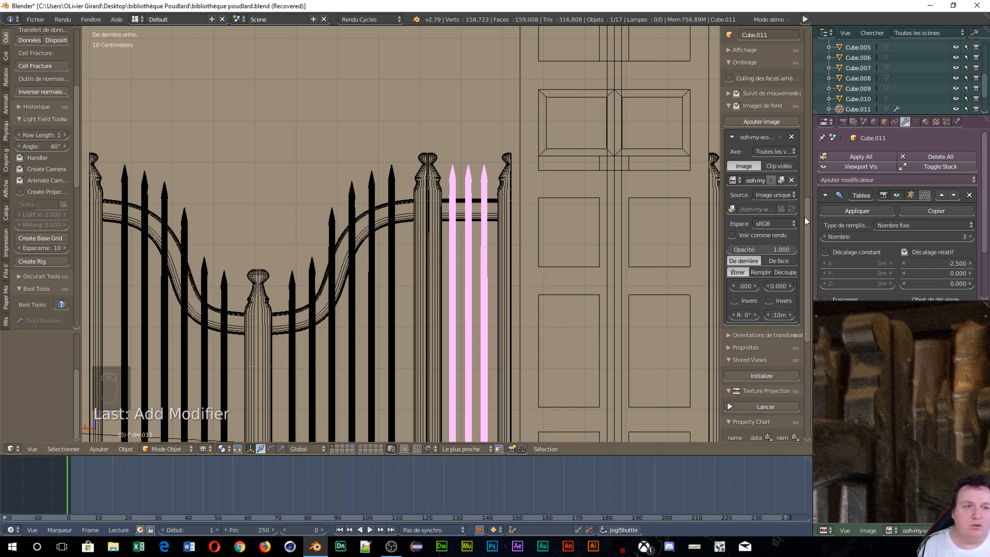
{"action": "left_click", "coordinate": [849, 209]}
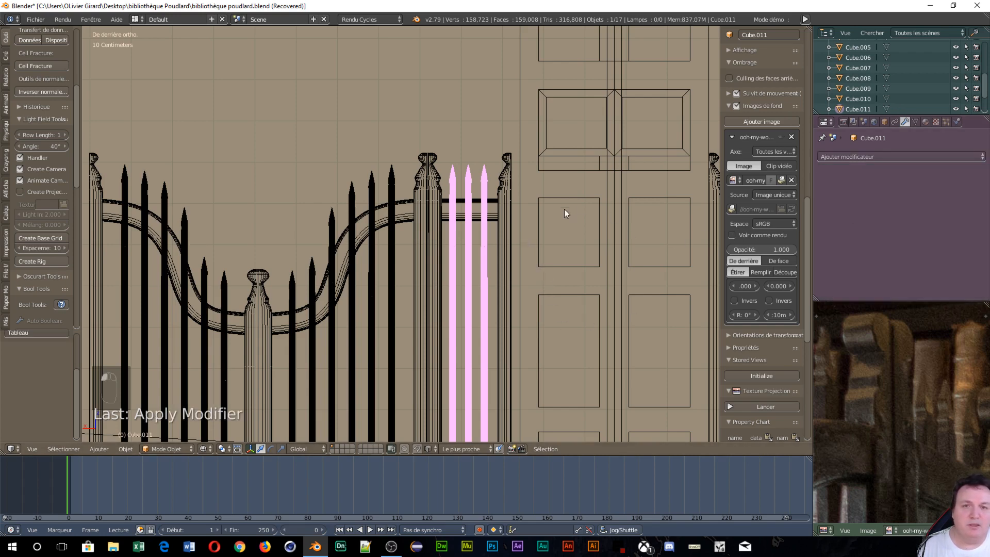
Join the three spiked bars with the narrow panel into a single object.
{"action": "right_click", "coordinate": [513, 203], "text": "shift"}
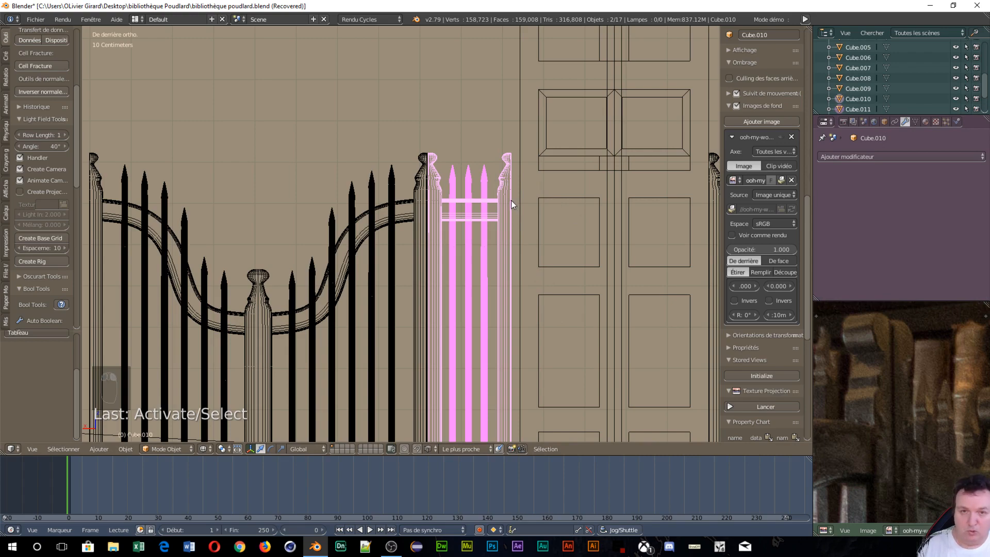
{"action": "key", "text": "ctrl+j"}
{"action": "scroll", "coordinate": [462, 278], "scroll_direction": "down", "scroll_amount": 8}
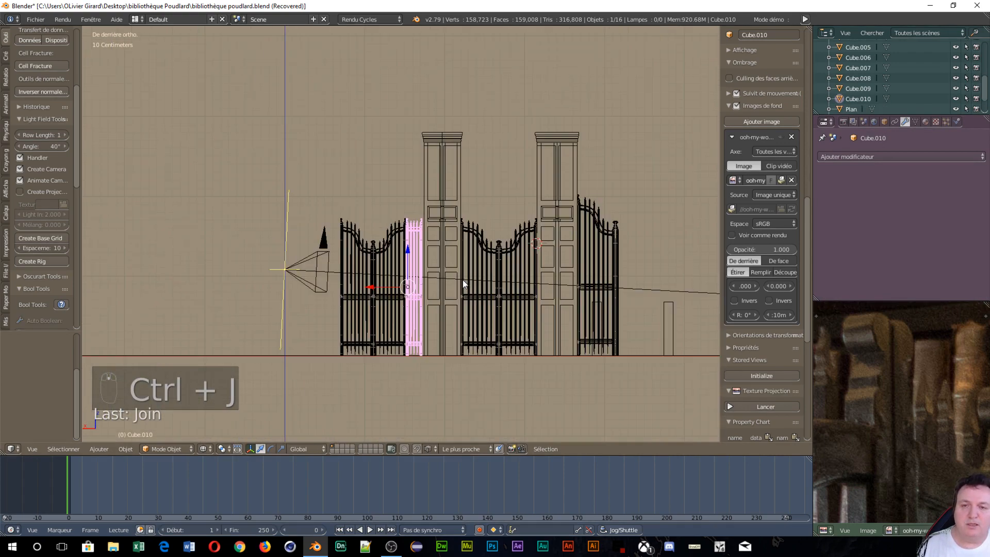
Examine how the narrow panel fits between the gate and the bookcase end, in perspective and from the back.
{"action": "middle_click_drag", "start_coordinate": [448, 358], "coordinate": [462, 382]}
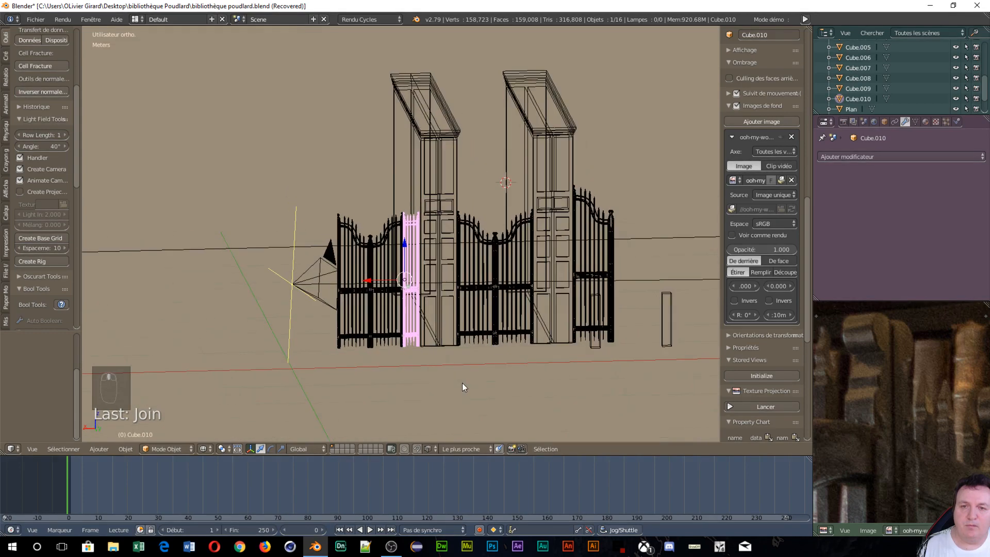
{"action": "scroll", "coordinate": [402, 309], "scroll_direction": "up", "scroll_amount": 4}
{"action": "scroll", "coordinate": [403, 309], "scroll_direction": "up", "scroll_amount": 8}
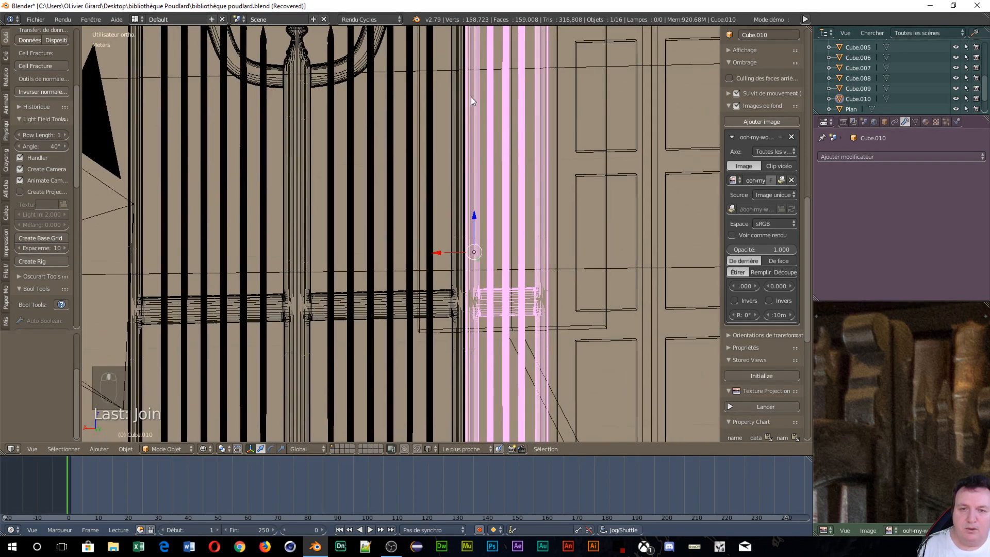
{"action": "scroll", "coordinate": [536, 179], "scroll_direction": "down", "scroll_amount": 6}
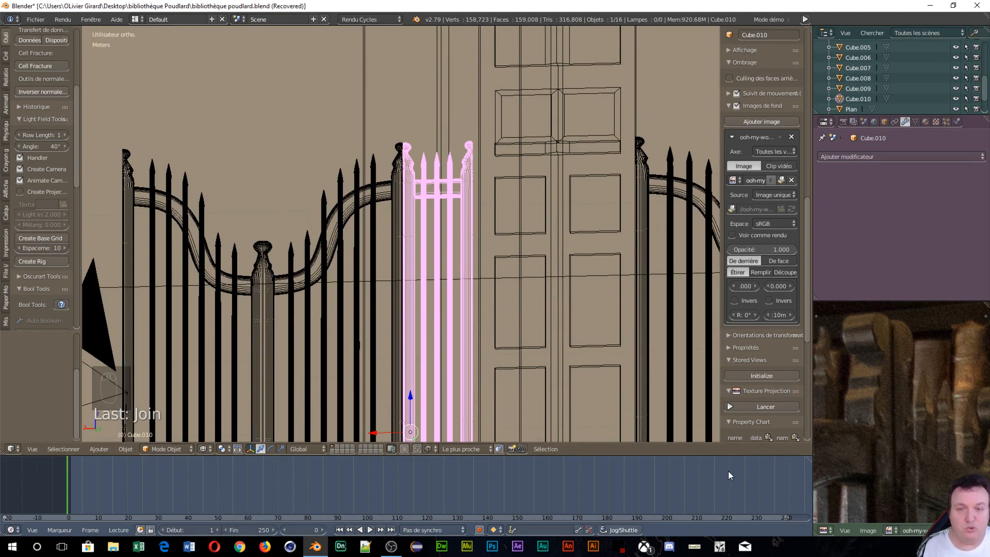
{"action": "key", "text": "ctrl+KP_1"}
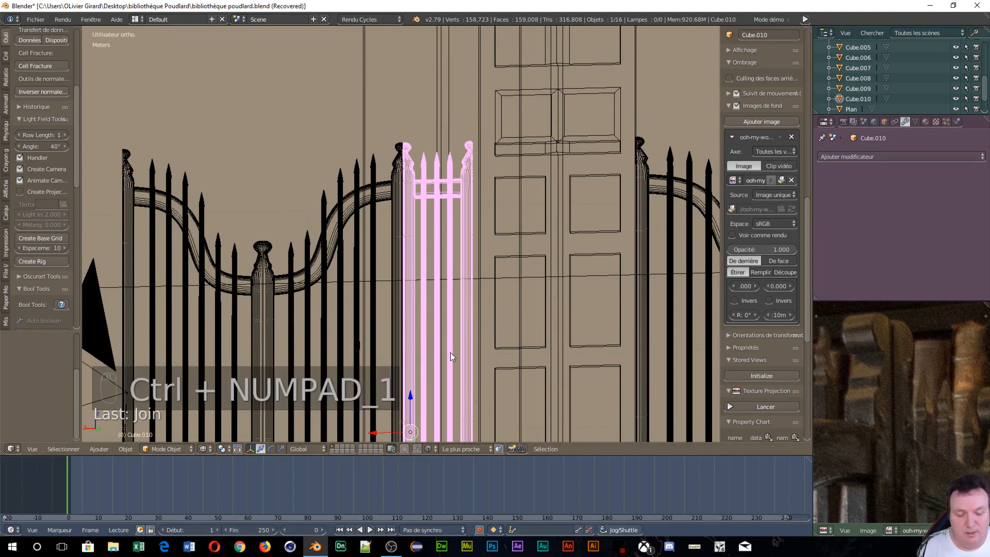
{"action": "key", "text": "ctrl+KP_1"}
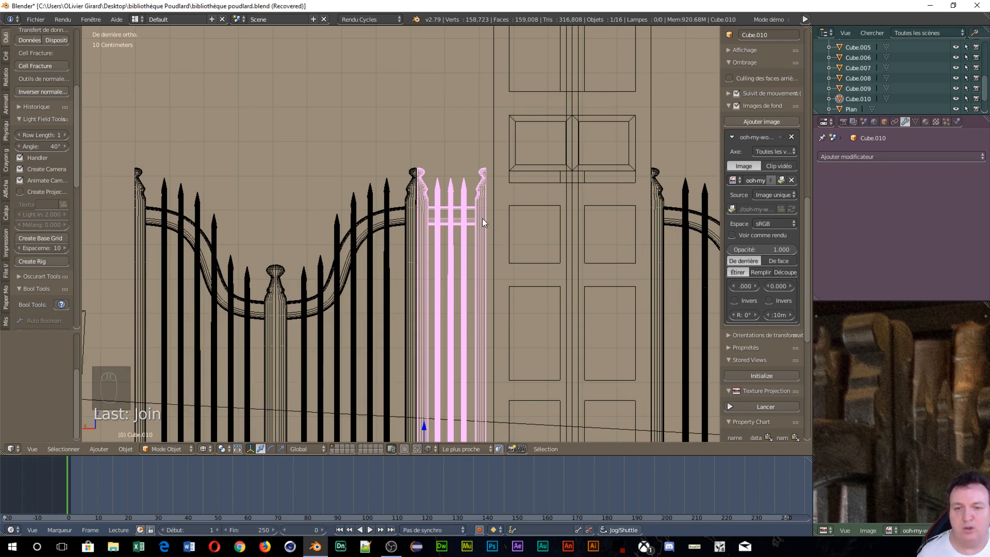
{"action": "scroll", "coordinate": [482, 218], "scroll_direction": "down", "scroll_amount": 3}
{"action": "scroll", "coordinate": [484, 218], "scroll_direction": "up", "scroll_amount": 2}
{"action": "scroll", "coordinate": [483, 219], "scroll_direction": "up", "scroll_amount": 2}
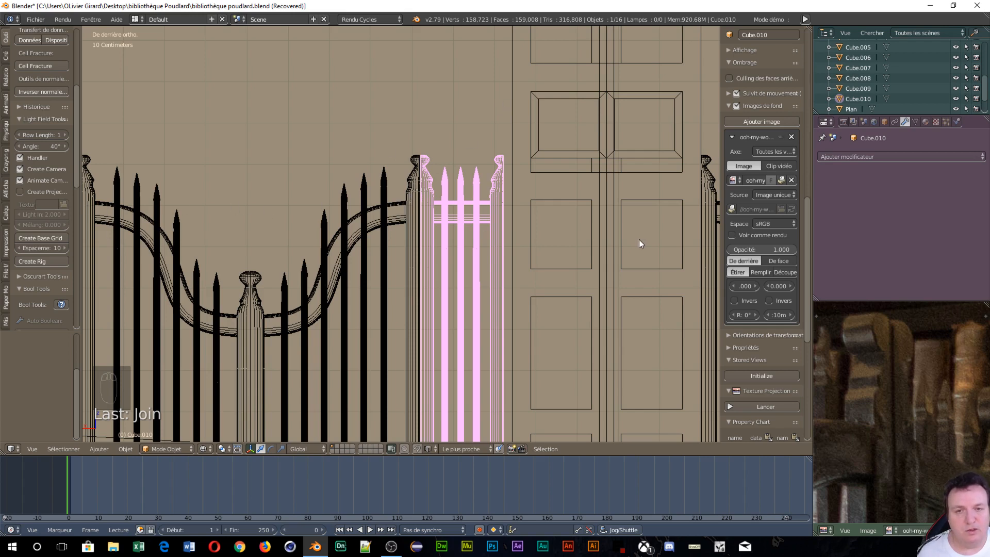
In Edit Mode, select a vertex on the narrow panel's edge adjoining the gate and snap the 3D cursor to it.
{"action": "scroll", "coordinate": [466, 275], "scroll_direction": "up", "scroll_amount": 5}
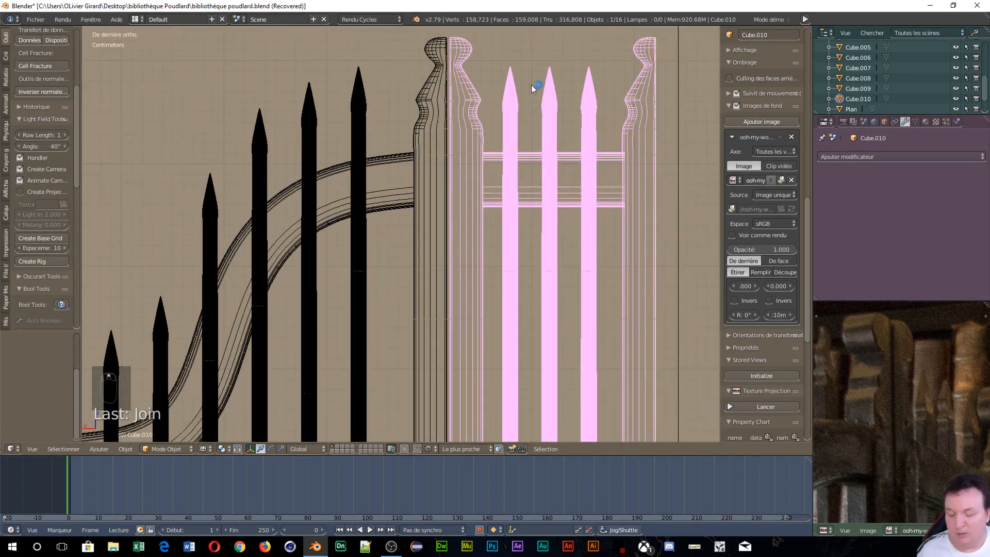
{"action": "key", "text": "Tab"}
{"action": "left_click", "coordinate": [547, 84]}
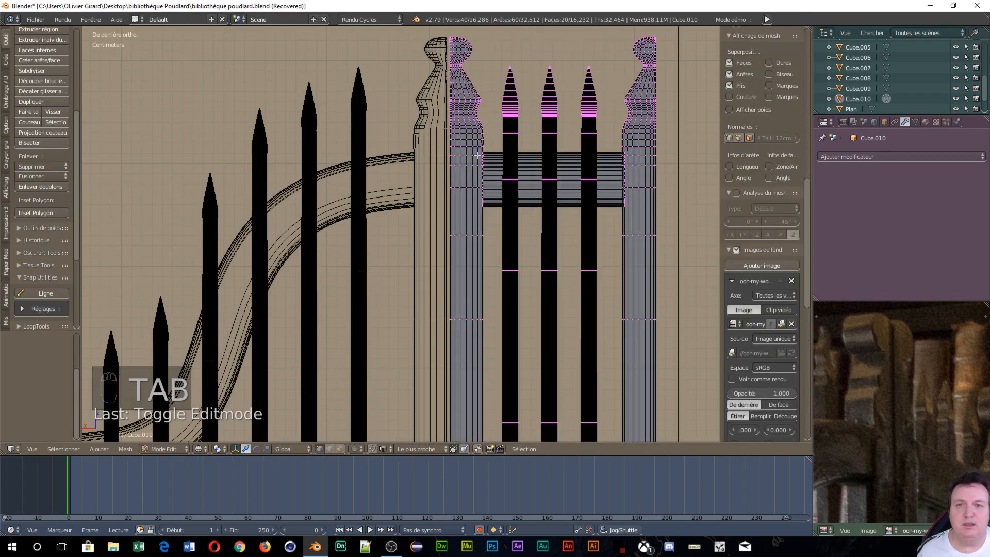
{"action": "scroll", "coordinate": [477, 155], "scroll_direction": "up", "scroll_amount": 5}
{"action": "scroll", "coordinate": [477, 155], "scroll_direction": "up", "scroll_amount": 2}
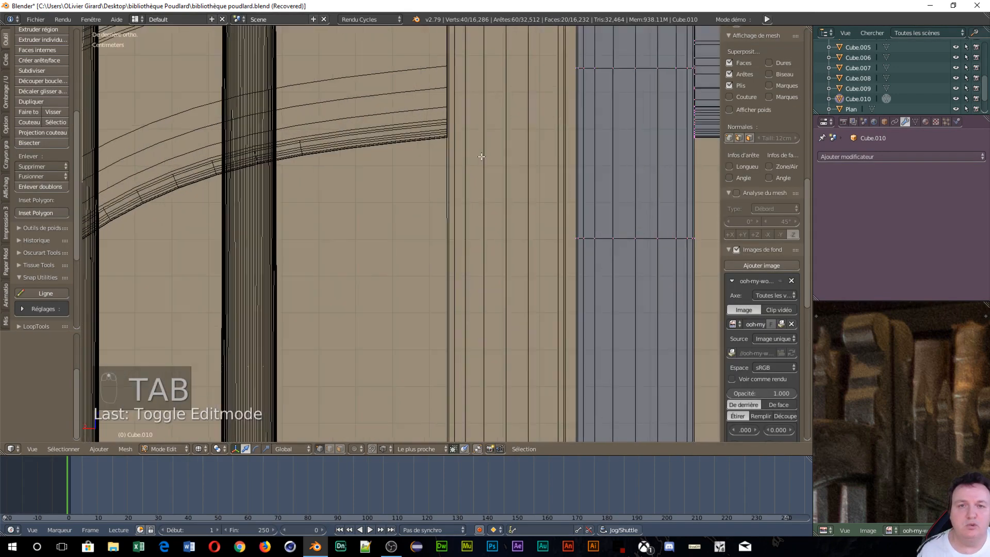
{"action": "right_click", "coordinate": [572, 70]}
{"action": "scroll", "coordinate": [610, 148], "scroll_direction": "down", "scroll_amount": 4}
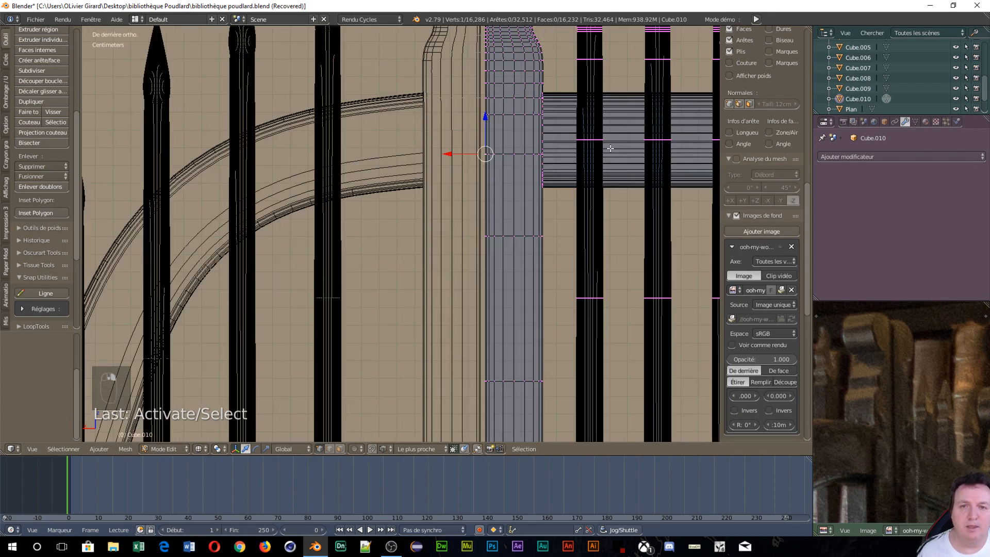
{"action": "left_click", "coordinate": [126, 449]}
{"action": "mouse_move", "coordinate": [143, 385]}
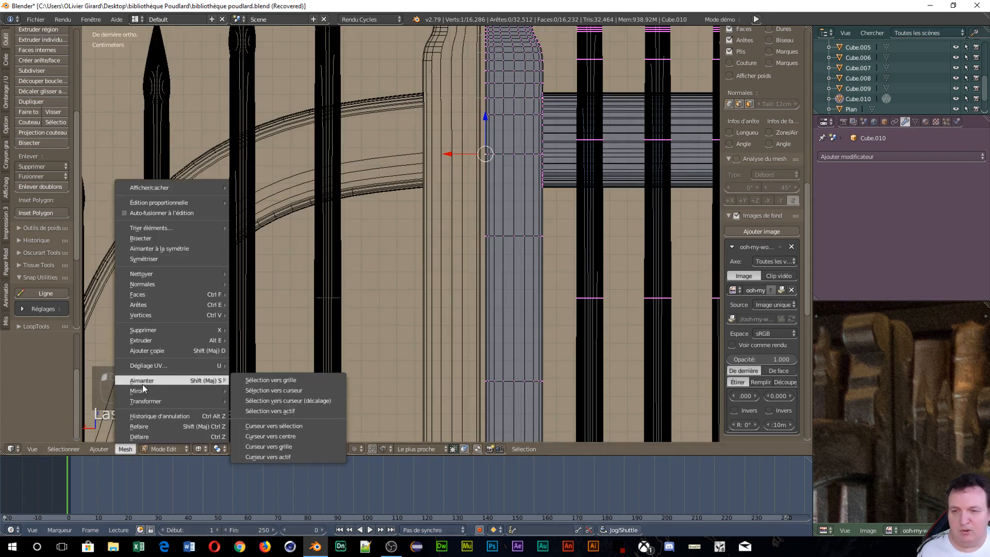
{"action": "left_click", "coordinate": [305, 426]}
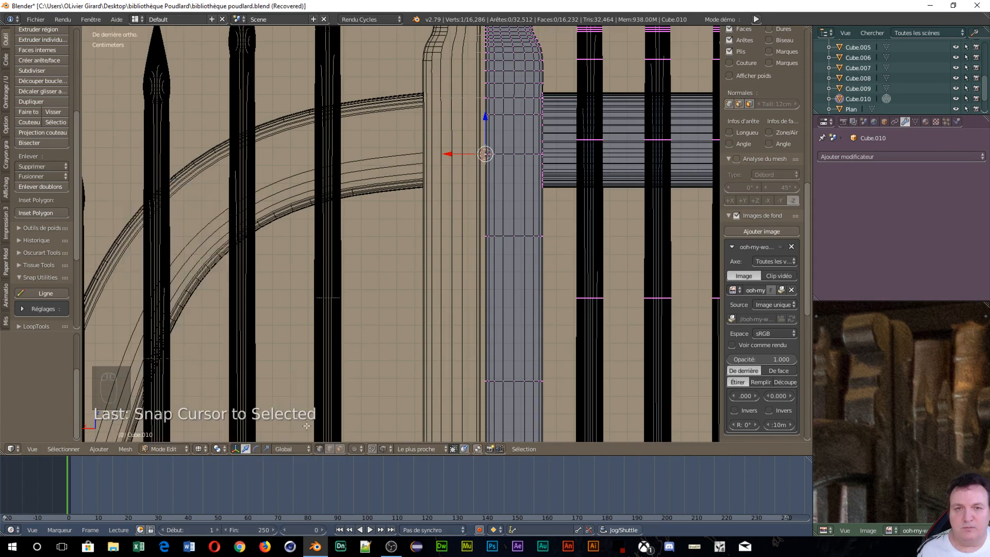
Using the 3D cursor as pivot, scale the whole narrow panel by about 1.0995 along X to meet the bookcase end, and return to Object Mode.
{"action": "left_click", "coordinate": [216, 449]}
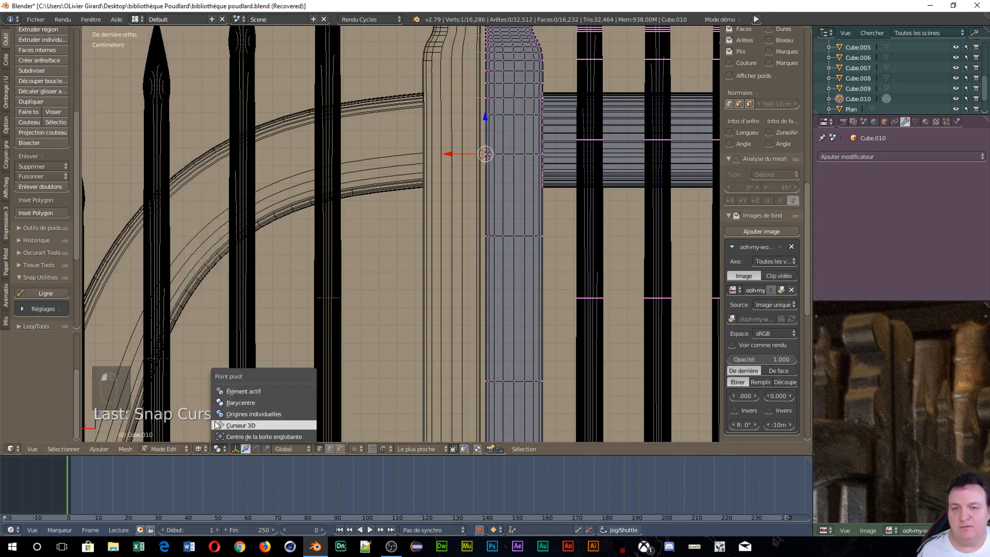
{"action": "left_click", "coordinate": [215, 425]}
{"action": "scroll", "coordinate": [521, 217], "scroll_direction": "down", "scroll_amount": 5}
{"action": "scroll", "coordinate": [526, 225], "scroll_direction": "down", "scroll_amount": 2}
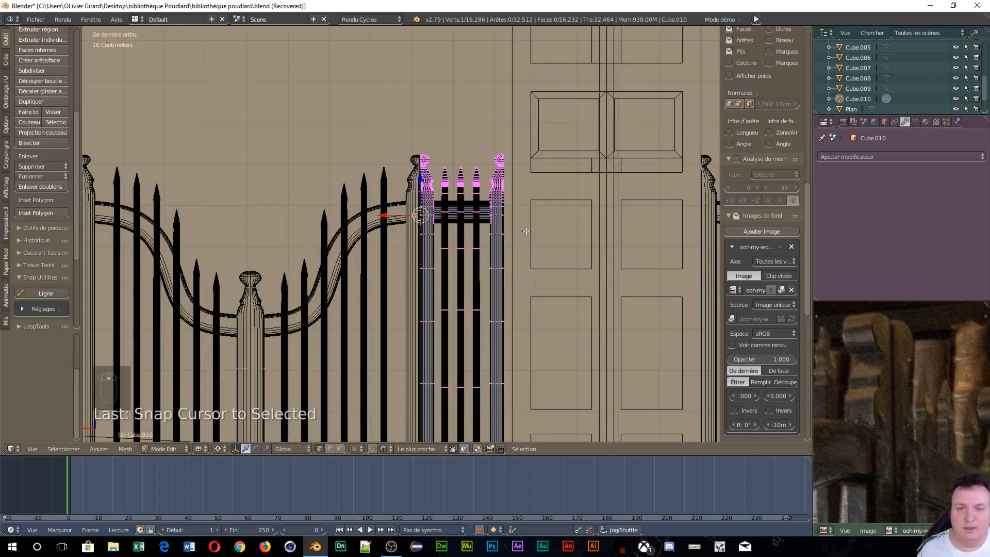
{"action": "key", "text": "a"}
{"action": "key", "text": "a"}
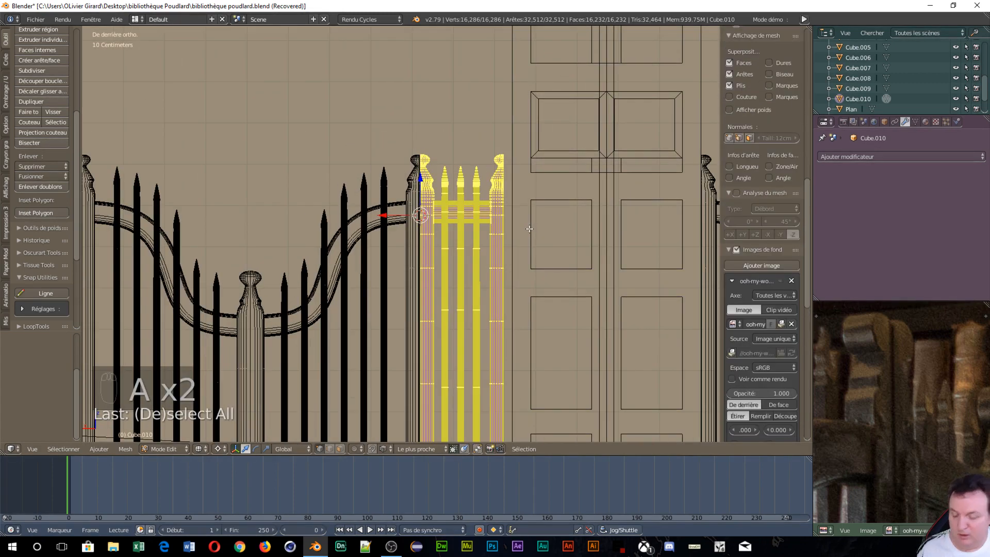
{"action": "key", "text": "s"}
{"action": "key", "text": "x"}
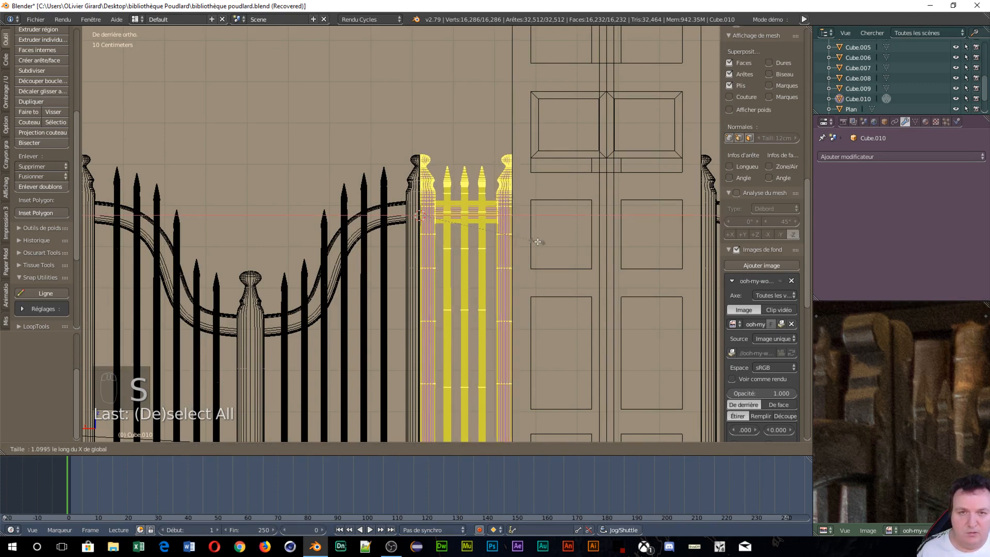
{"action": "left_click", "coordinate": [537, 242]}
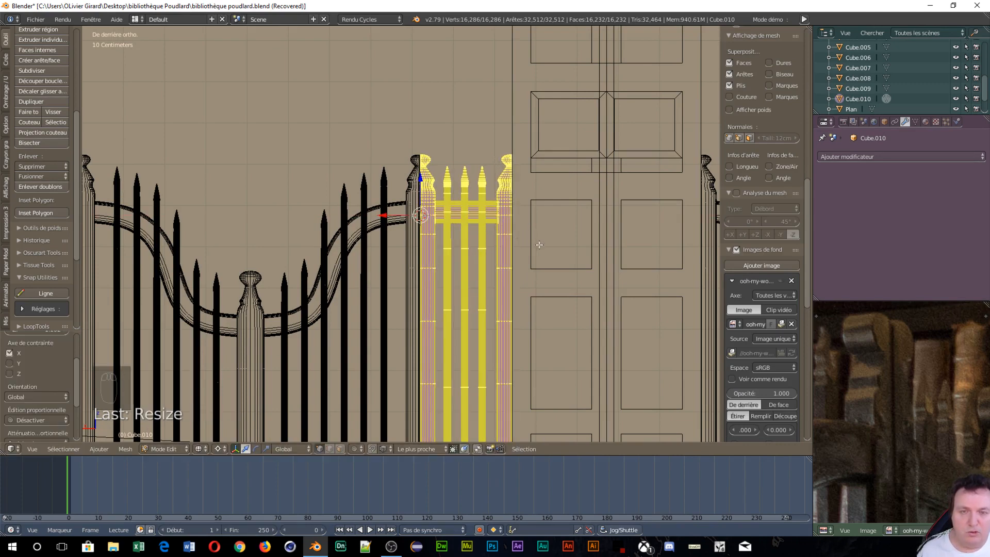
{"action": "scroll", "coordinate": [517, 182], "scroll_direction": "up", "scroll_amount": 2}
{"action": "scroll", "coordinate": [517, 181], "scroll_direction": "down", "scroll_amount": 3}
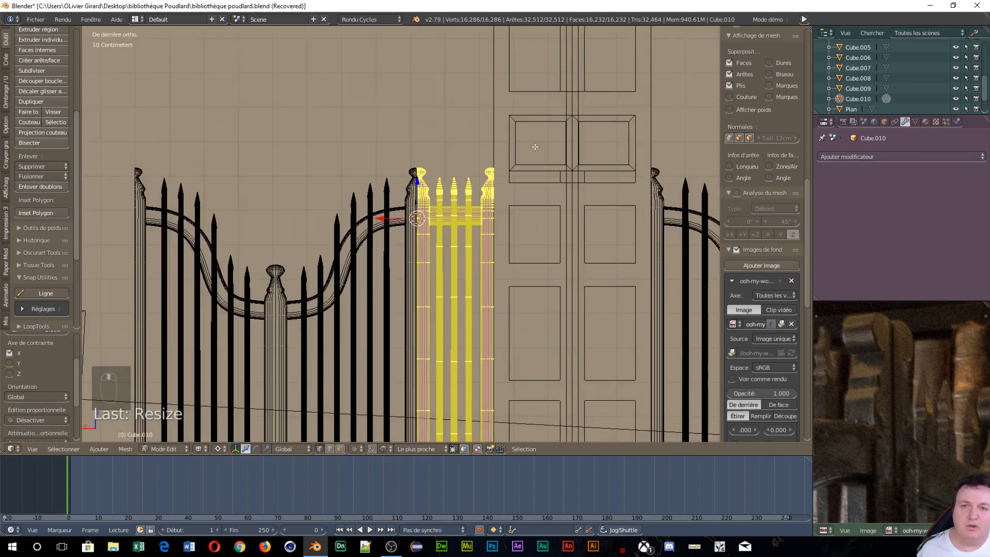
{"action": "key", "text": "Tab"}
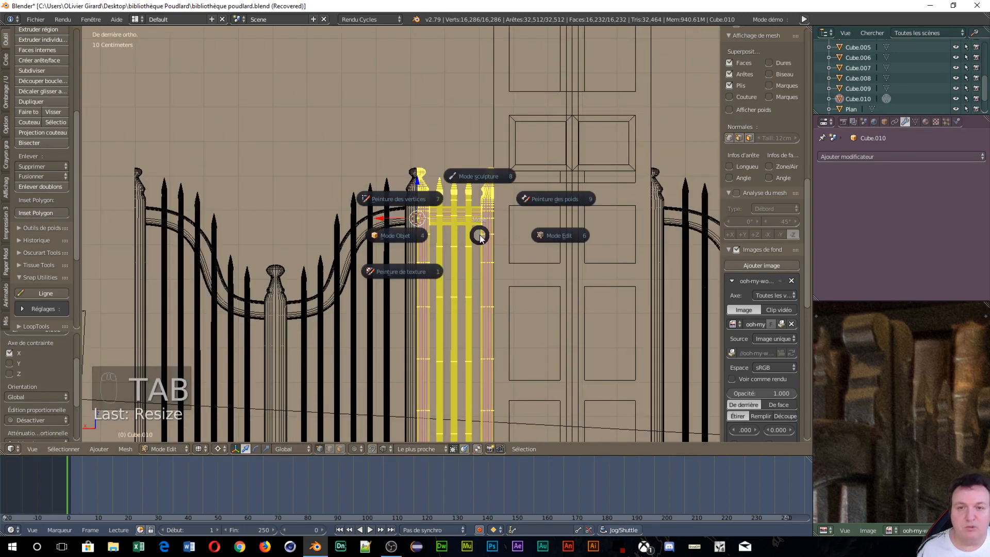
{"action": "left_click", "coordinate": [383, 234]}
Examine the assembled gates, narrow panel and bookcase ends from several angles.
{"action": "scroll", "coordinate": [380, 276], "scroll_direction": "down", "scroll_amount": 6}
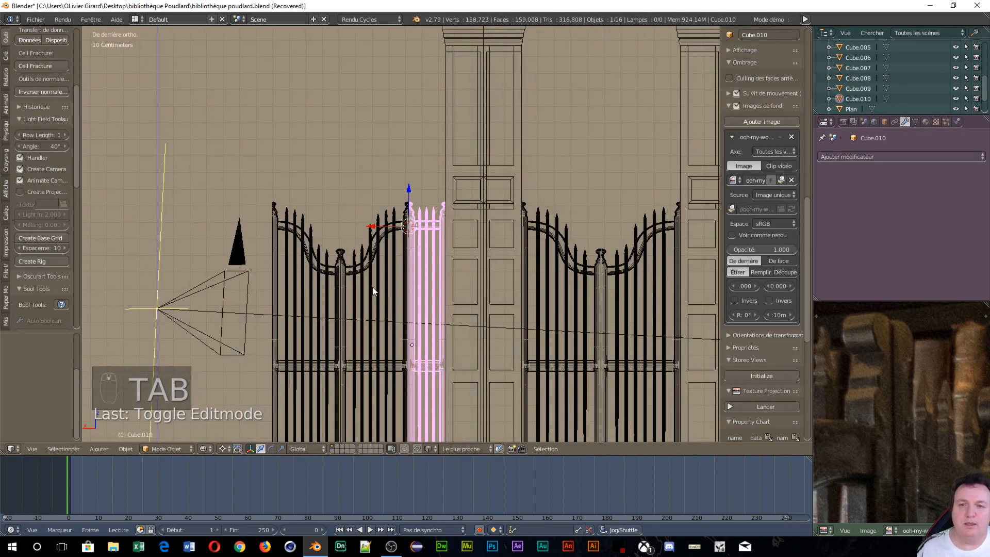
{"action": "middle_click_drag", "start_coordinate": [376, 292], "coordinate": [276, 378]}
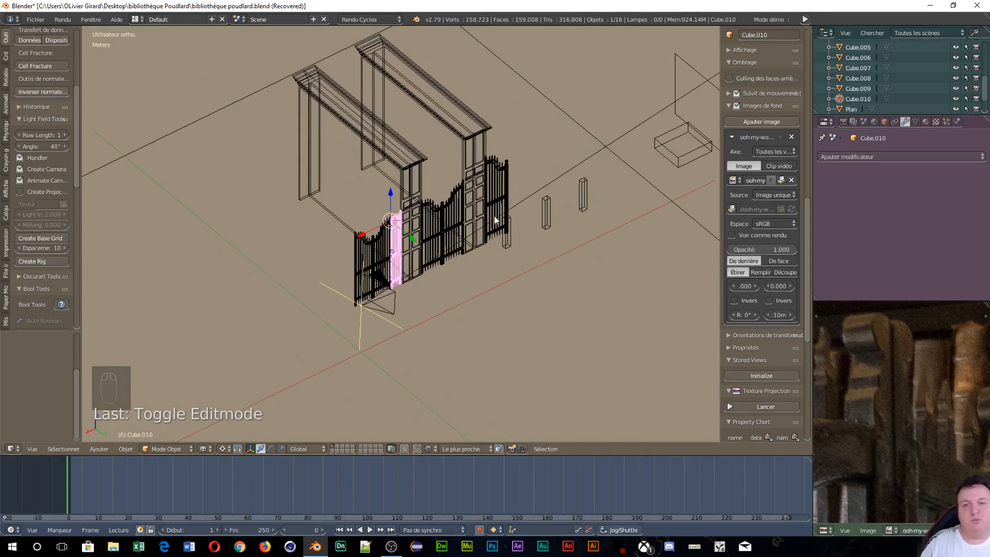
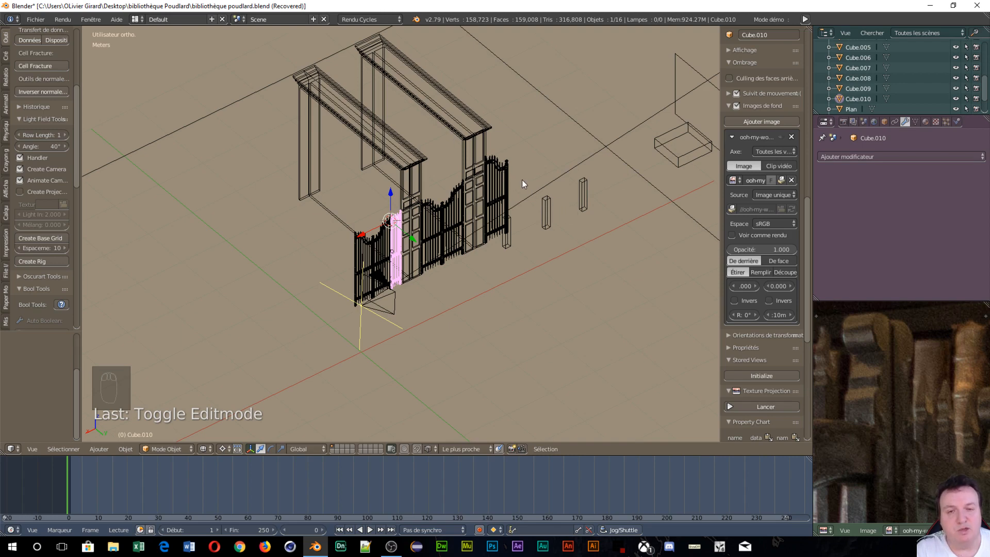
{"action": "middle_click_drag", "start_coordinate": [522, 179], "coordinate": [624, 313]}
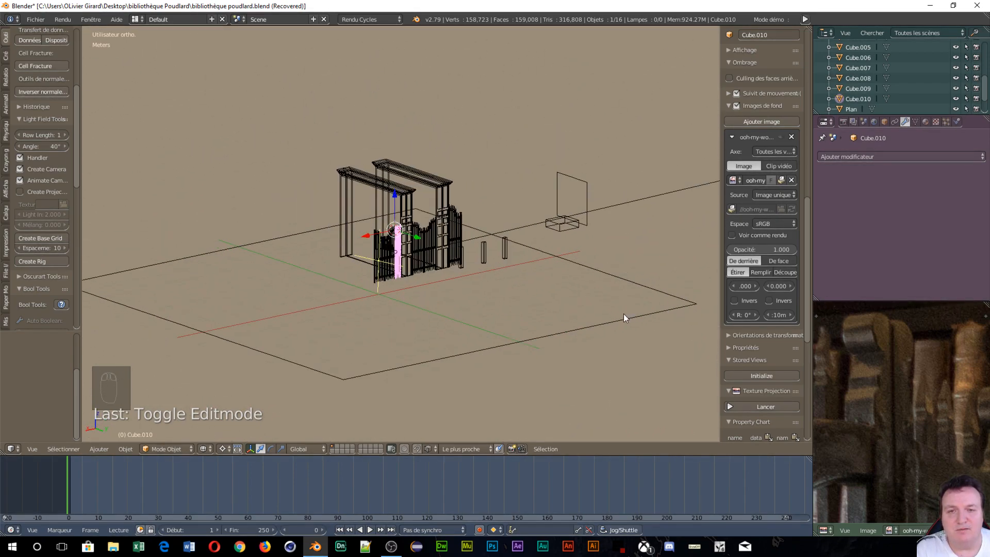
{"action": "scroll", "coordinate": [540, 311], "scroll_direction": "up", "scroll_amount": 5}
{"action": "scroll", "coordinate": [539, 311], "scroll_direction": "down", "scroll_amount": 2}
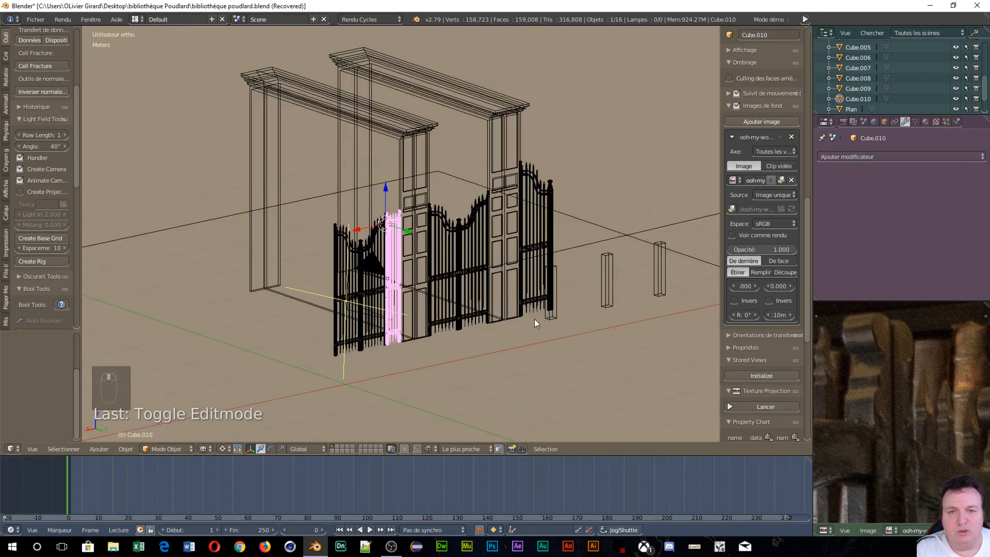
{"action": "middle_click_drag", "start_coordinate": [535, 324], "coordinate": [602, 394]}
{"action": "scroll", "coordinate": [490, 332], "scroll_direction": "up", "scroll_amount": 2}
{"action": "scroll", "coordinate": [490, 327], "scroll_direction": "down", "scroll_amount": 2}
{"action": "scroll", "coordinate": [540, 347], "scroll_direction": "up", "scroll_amount": 1}
In camera view, select all the gates, the narrow panel and the bookcase ends together, and invert the selection.
{"action": "key", "text": "KP_0"}
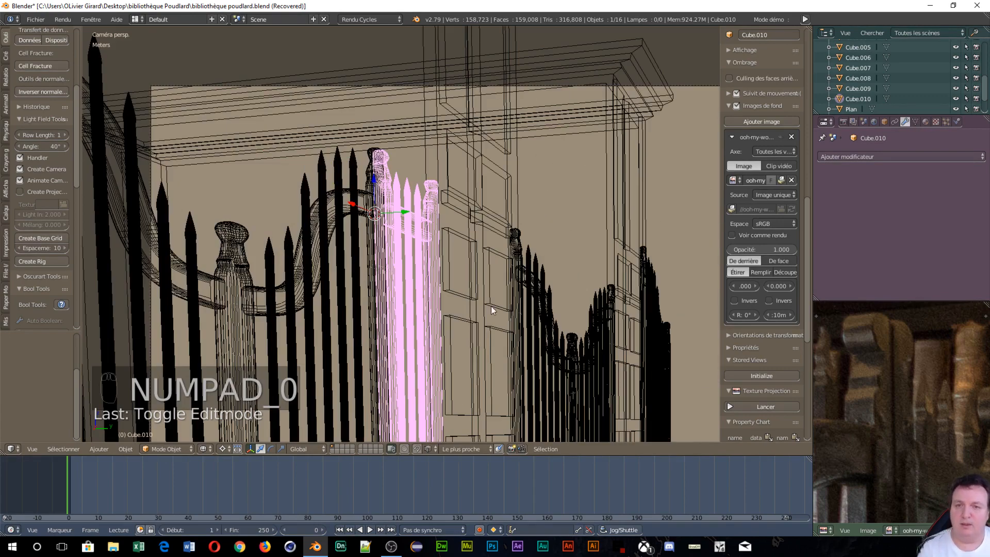
{"action": "middle_click_drag", "start_coordinate": [481, 191], "coordinate": [484, 148]}
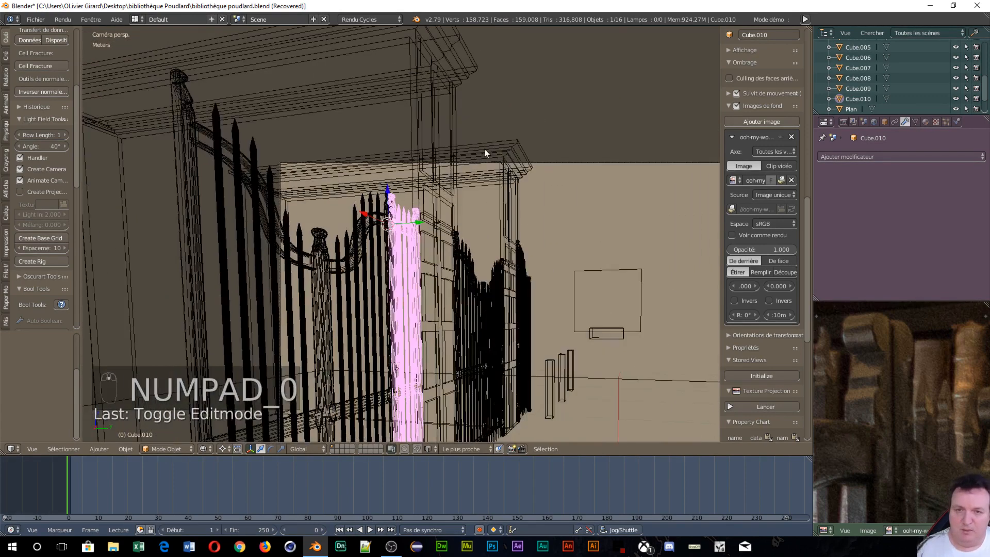
{"action": "right_click", "coordinate": [357, 267], "text": "shift"}
{"action": "right_click", "coordinate": [447, 204], "text": "shift"}
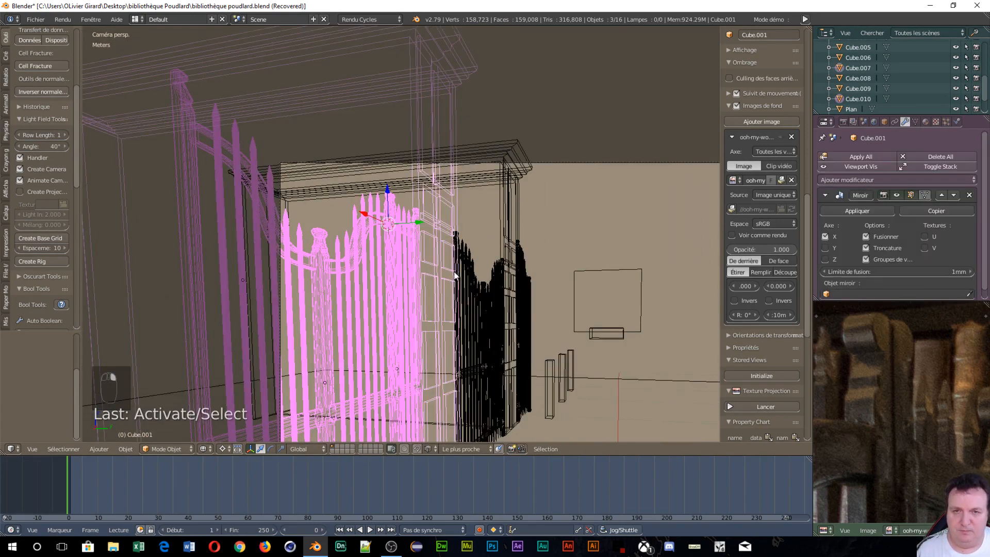
{"action": "right_click", "coordinate": [467, 289], "text": "shift"}
{"action": "right_click", "coordinate": [517, 222], "text": "shift"}
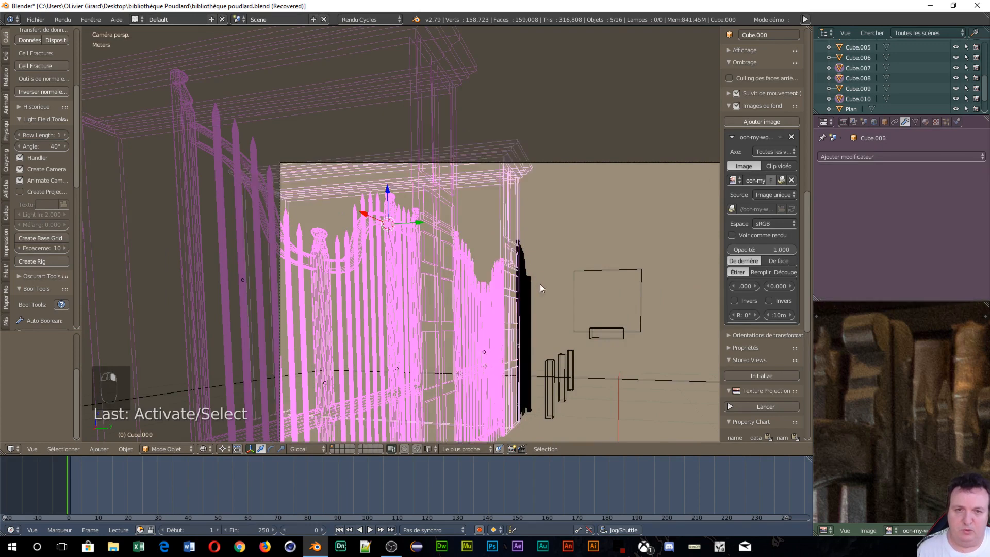
{"action": "right_click", "coordinate": [536, 320], "text": "shift"}
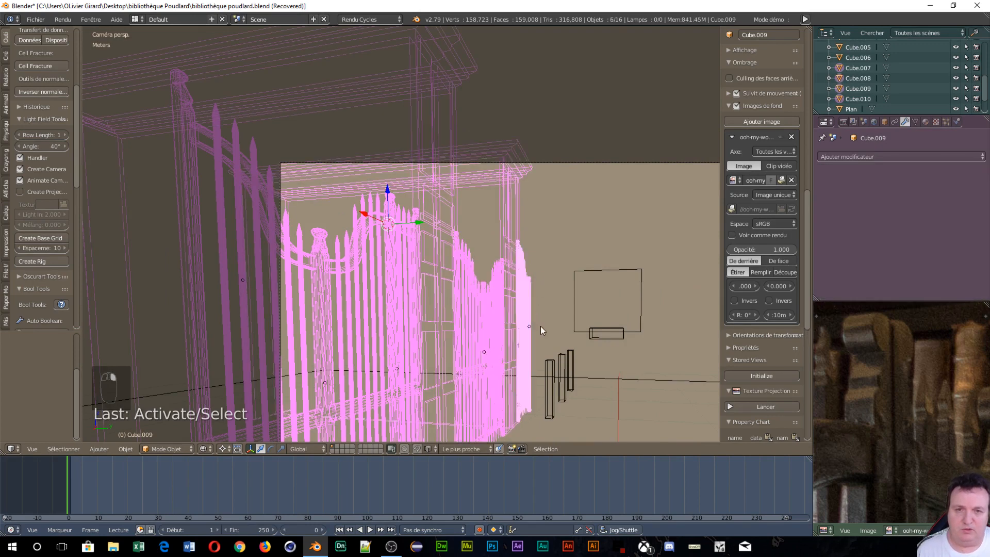
{"action": "right_click", "coordinate": [553, 380], "text": "shift"}
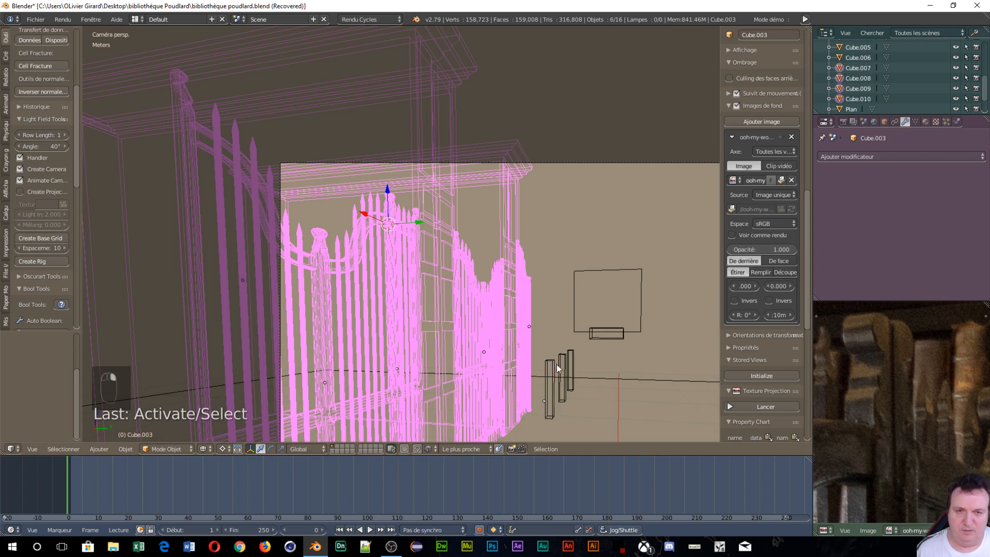
{"action": "scroll", "coordinate": [447, 290], "scroll_direction": "down", "scroll_amount": 1}
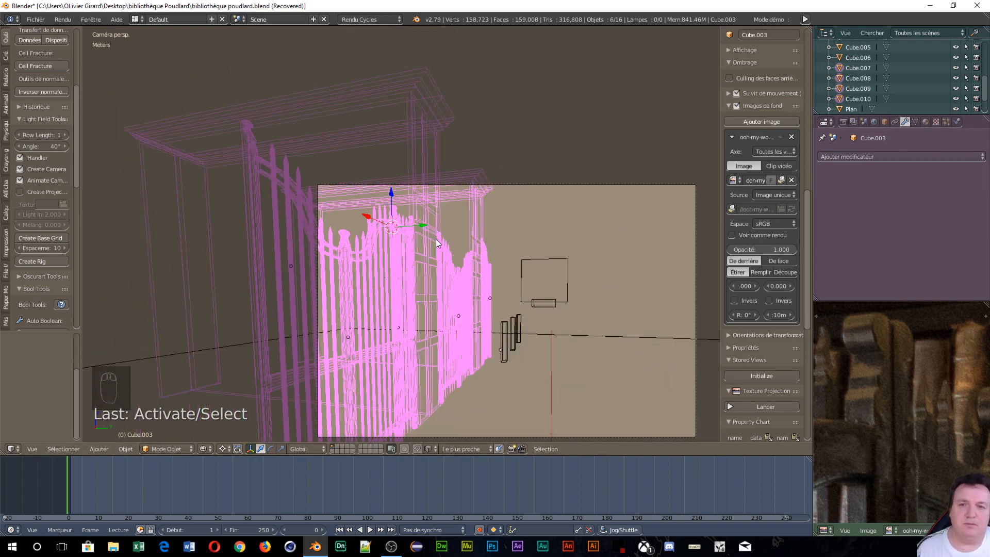
{"action": "scroll", "coordinate": [461, 278], "scroll_direction": "down", "scroll_amount": 2}
{"action": "middle_click_drag", "start_coordinate": [461, 277], "coordinate": [401, 227], "text": "shift"}
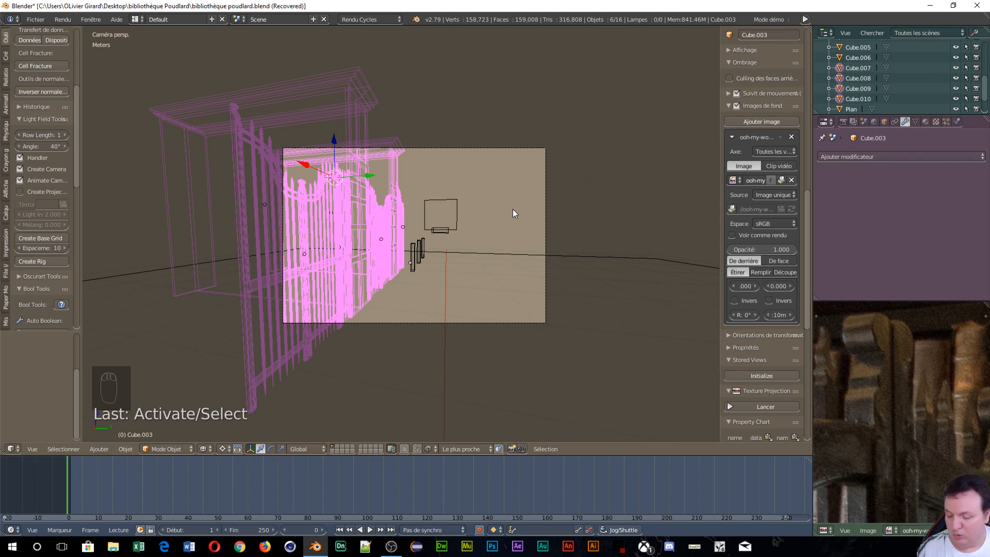
{"action": "key", "text": "ctrl+i"}
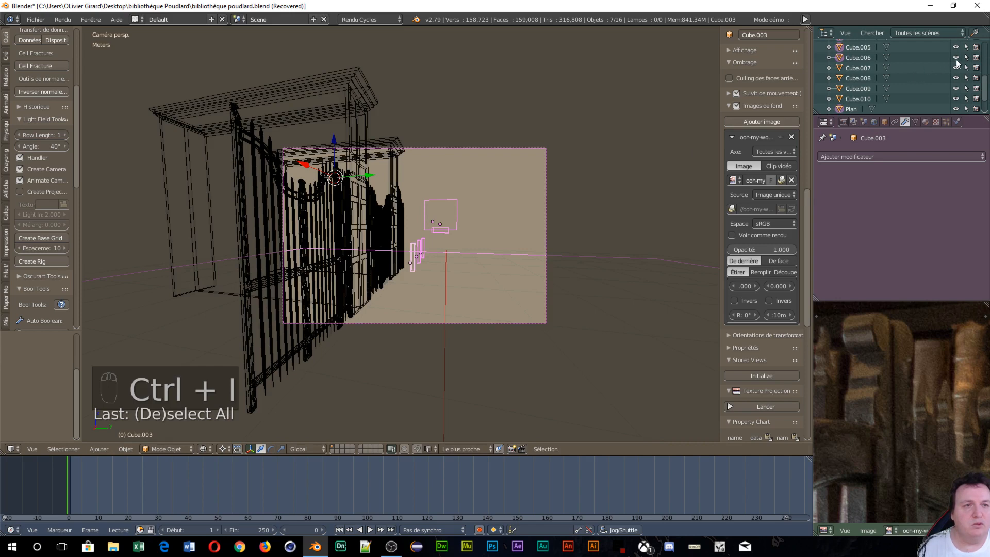
Exclude the helper objects Cube.002, Cube.003, Cube.004 and Cube.005 from rendering.
{"action": "scroll", "coordinate": [858, 76], "scroll_direction": "up", "scroll_amount": 2}
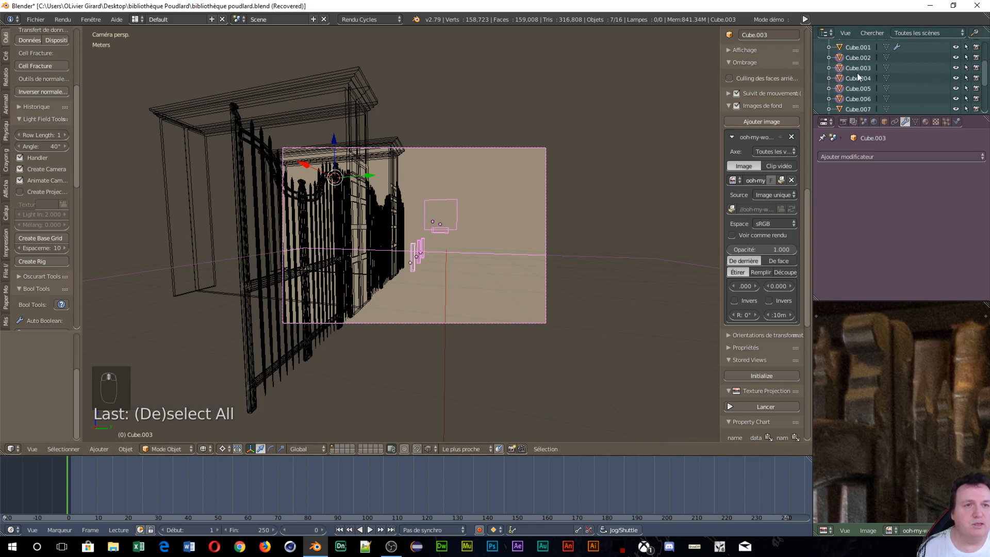
{"action": "left_click", "coordinate": [976, 58]}
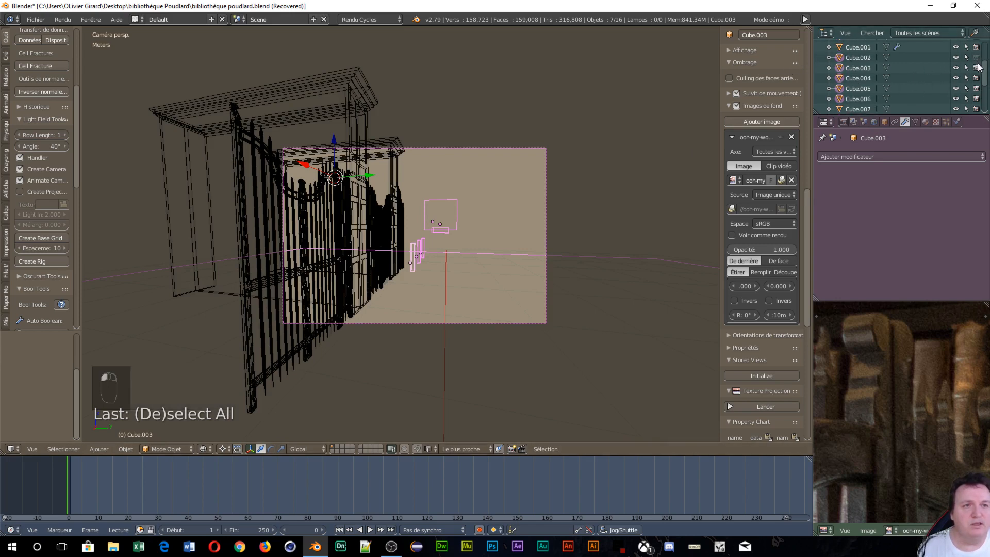
{"action": "left_click", "coordinate": [977, 68]}
{"action": "left_click", "coordinate": [977, 78]}
{"action": "left_click", "coordinate": [976, 89]}
{"action": "scroll", "coordinate": [978, 100], "scroll_direction": "down", "scroll_amount": 3}
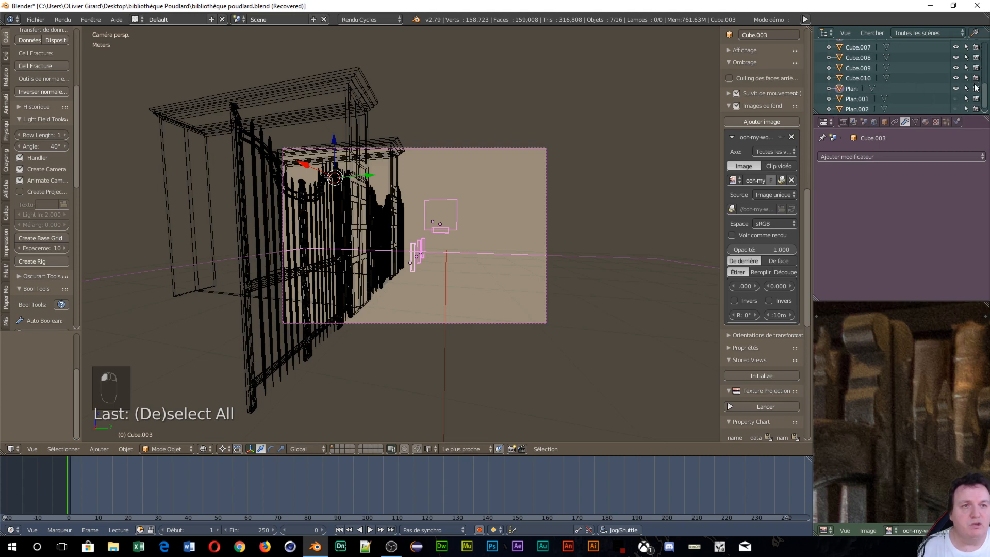
{"action": "scroll", "coordinate": [856, 88], "scroll_direction": "down", "scroll_amount": 1}
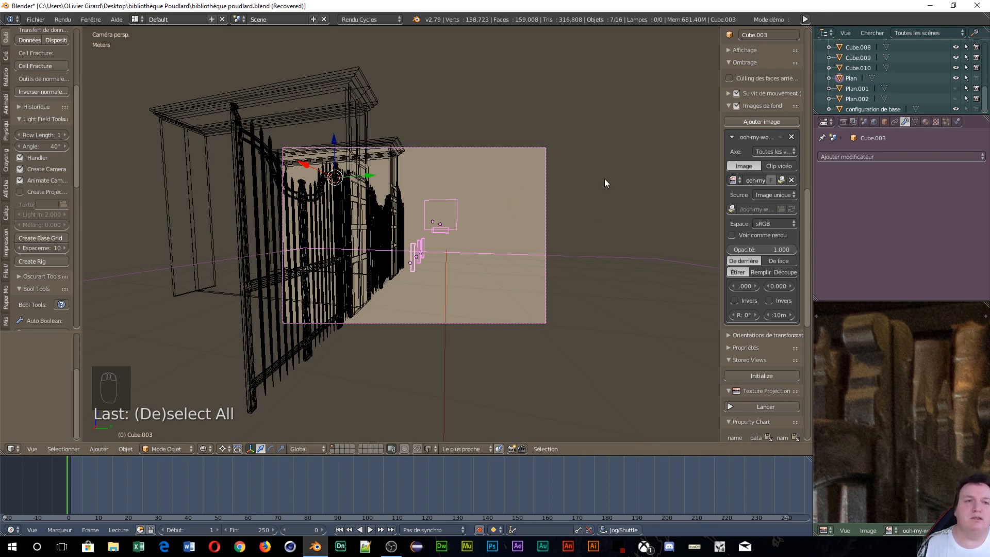
Select the gate nearest the camera, add a material slot to it and create a new material there.
{"action": "scroll", "coordinate": [634, 178], "scroll_direction": "up", "scroll_amount": 3}
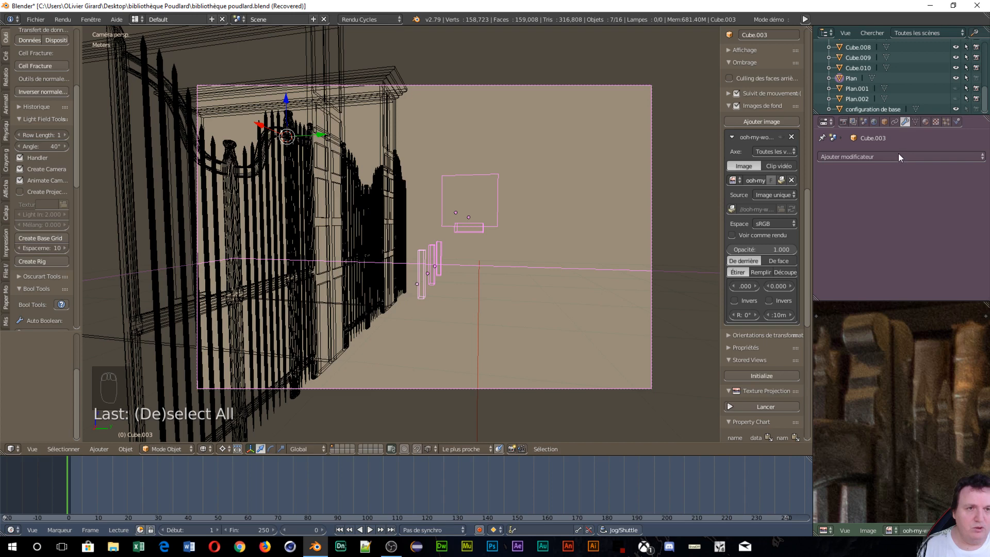
{"action": "right_click", "coordinate": [246, 156]}
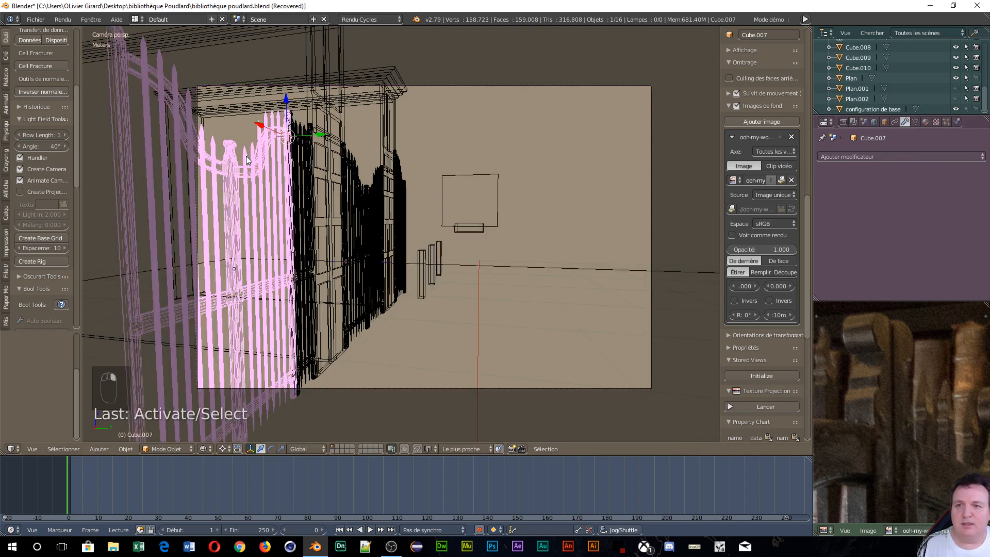
{"action": "left_click", "coordinate": [866, 157]}
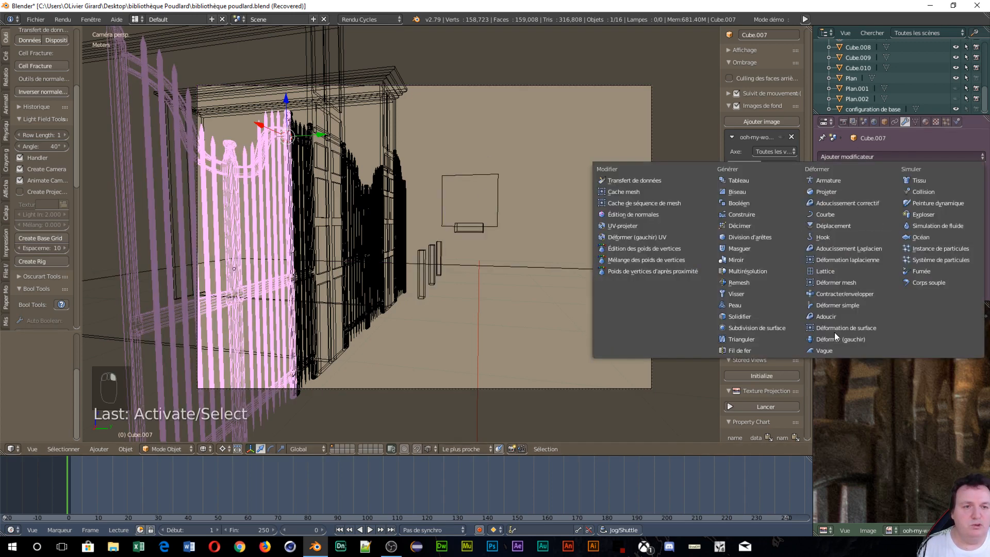
{"action": "left_click", "coordinate": [926, 119]}
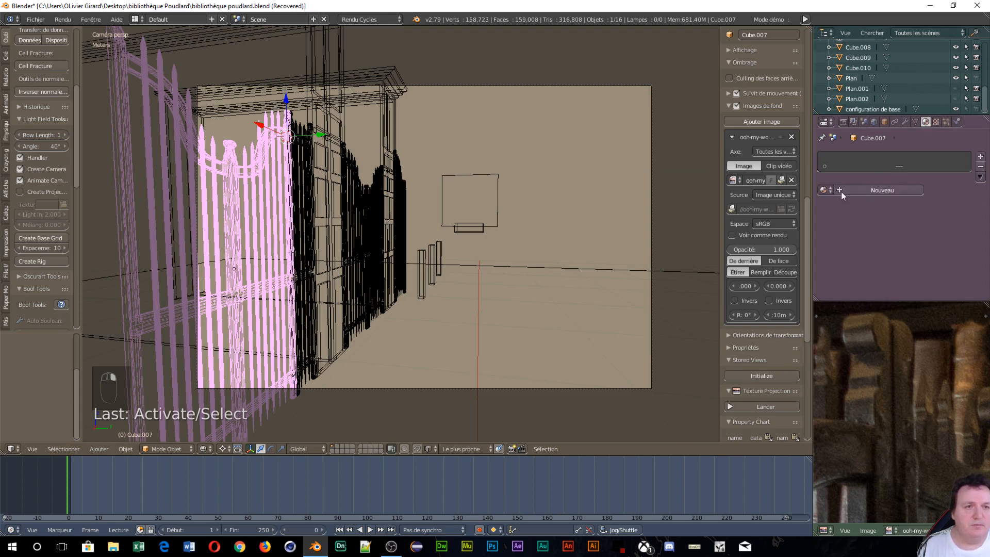
{"action": "left_click", "coordinate": [982, 156]}
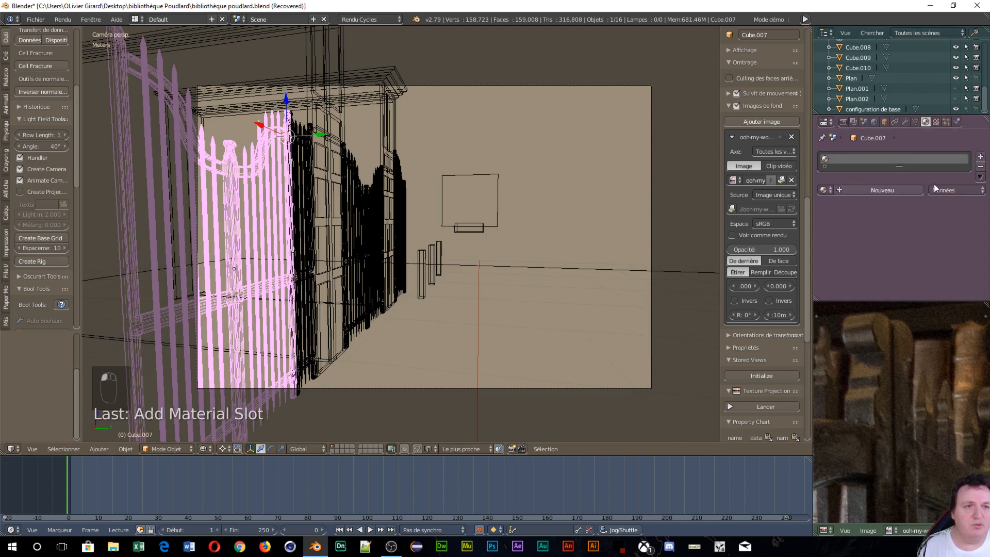
{"action": "left_click", "coordinate": [850, 187]}
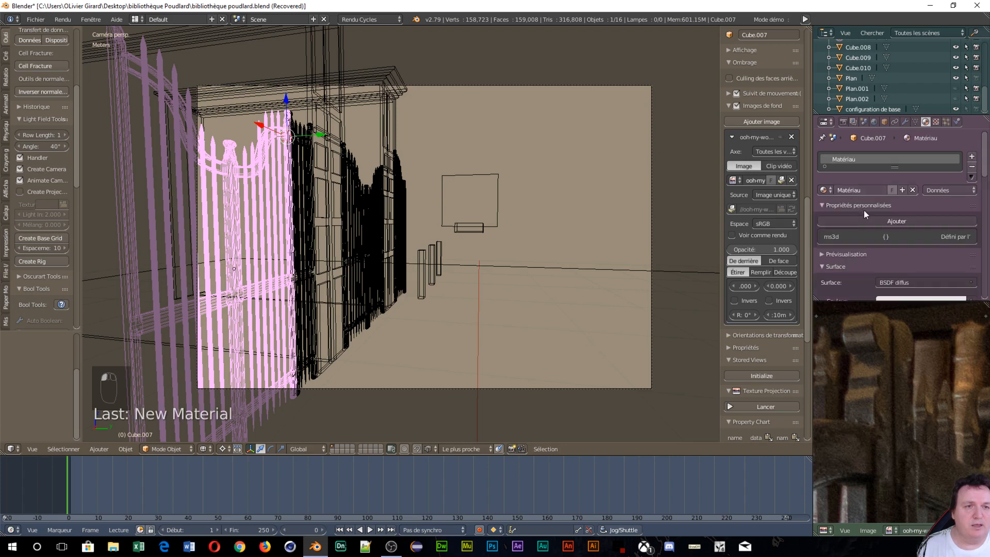
Make the gate's material an Emission surface in bright green (RGB 0.003, 0.800, 0.000) with strength 9.8.
{"action": "scroll", "coordinate": [864, 212], "scroll_direction": "down", "scroll_amount": 3}
{"action": "left_click", "coordinate": [918, 220]}
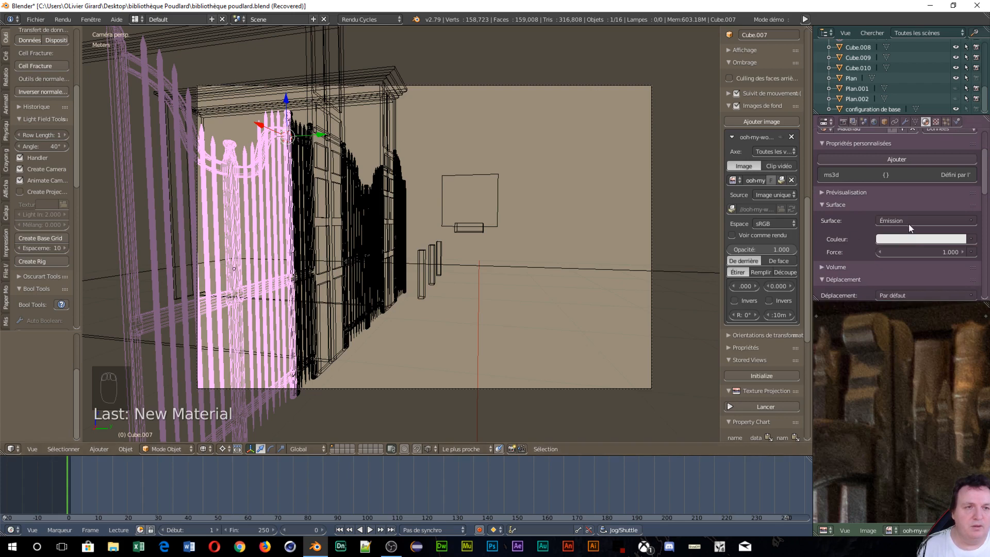
{"action": "left_click", "coordinate": [918, 238]}
{"action": "left_click_drag", "start_coordinate": [889, 124], "coordinate": [884, 102]}
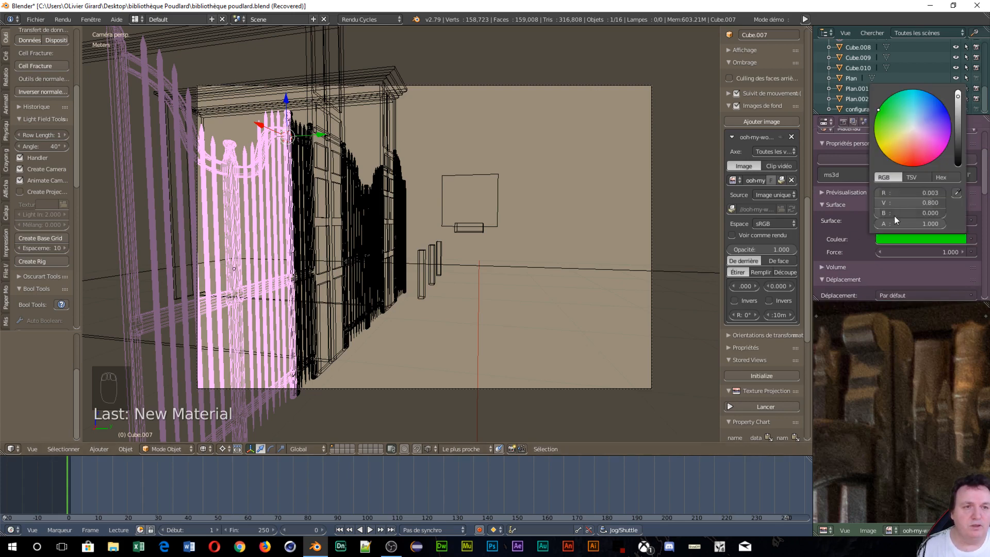
{"action": "left_click", "coordinate": [901, 252]}
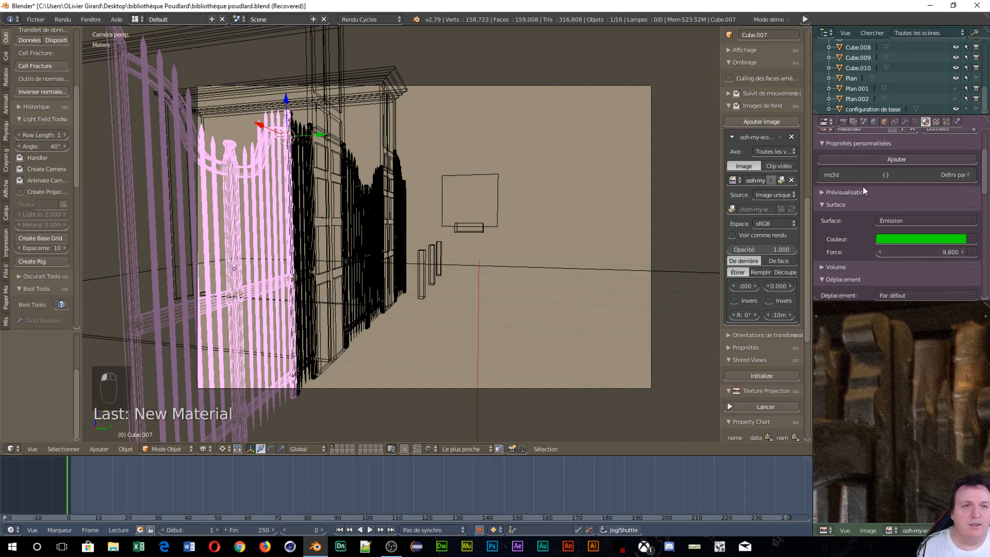
Rename the gate's green material as "fil de fer".
{"action": "scroll", "coordinate": [847, 233], "scroll_direction": "up", "scroll_amount": 3}
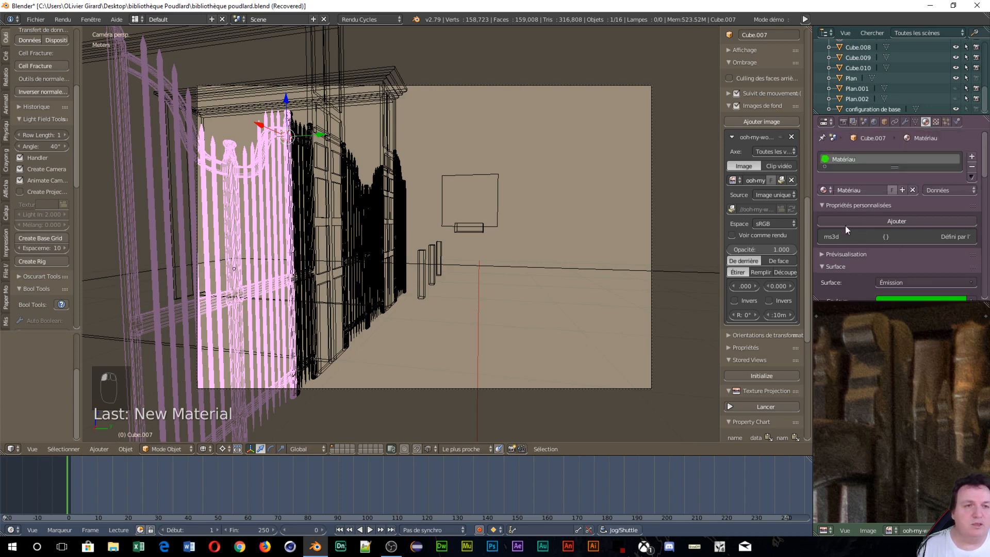
{"action": "left_click", "coordinate": [860, 190]}
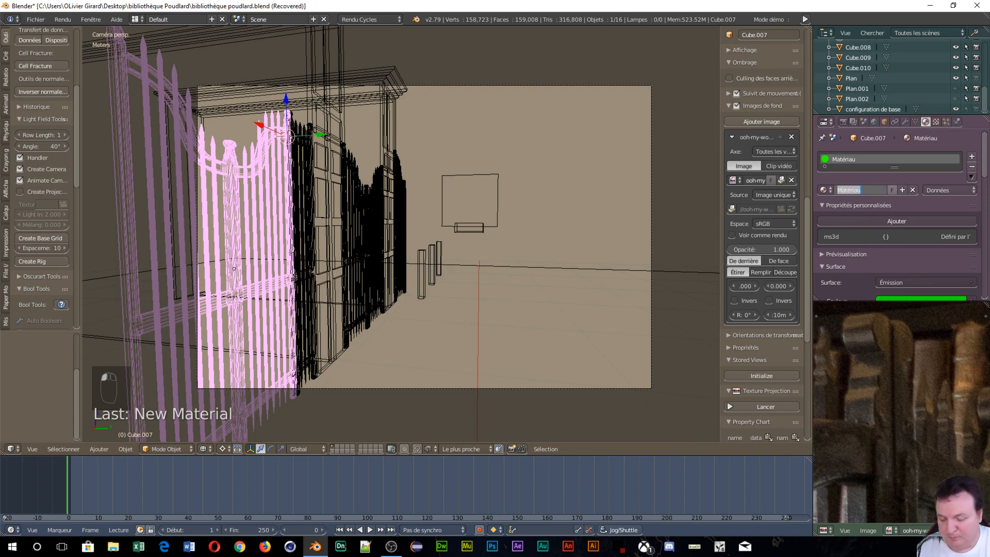
{"action": "type", "text": "fil de fer"}
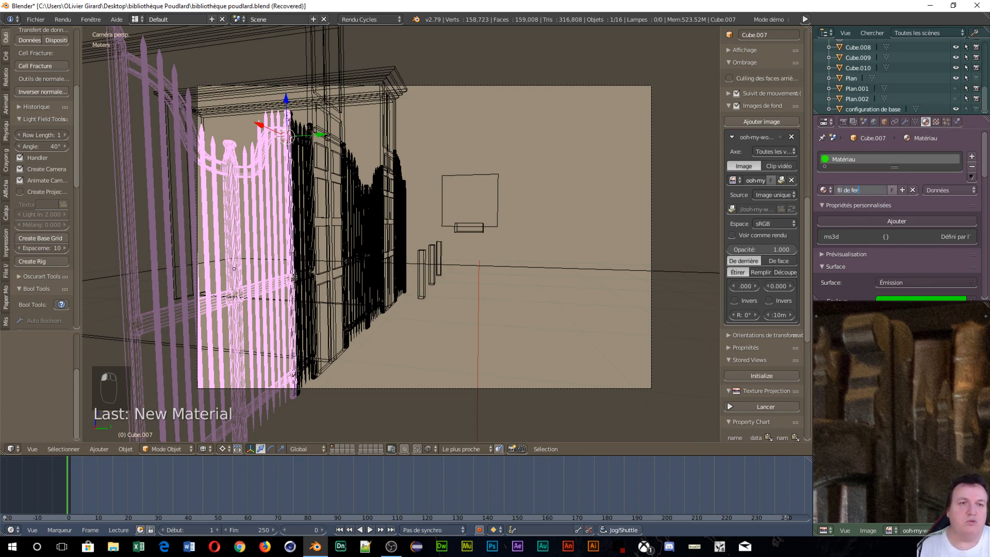
{"action": "key", "text": "Return"}
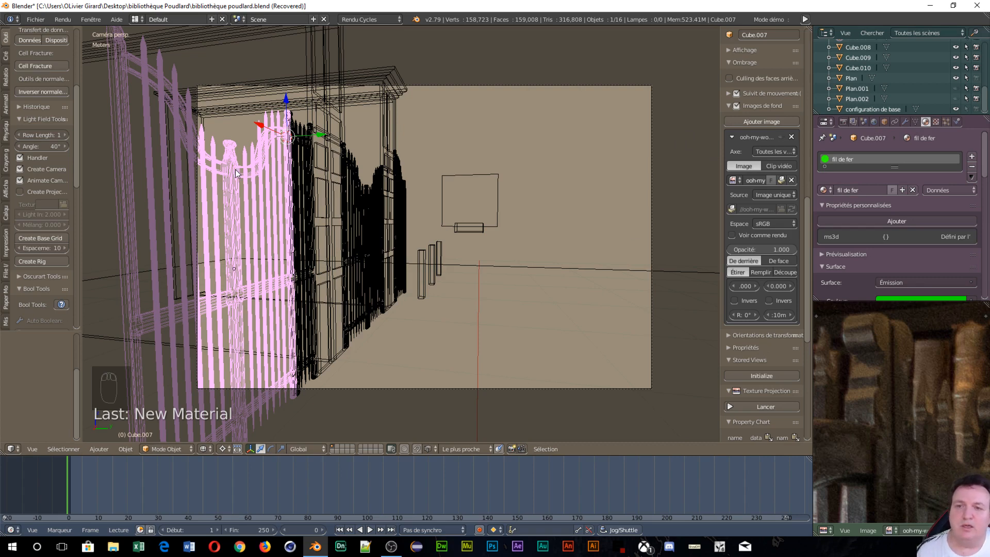
Add a Wireframe (Fil de fer) modifier to the gate, without even thickness and with a thickness of 0.0001.
{"action": "left_click", "coordinate": [905, 122]}
{"action": "left_click", "coordinate": [889, 156]}
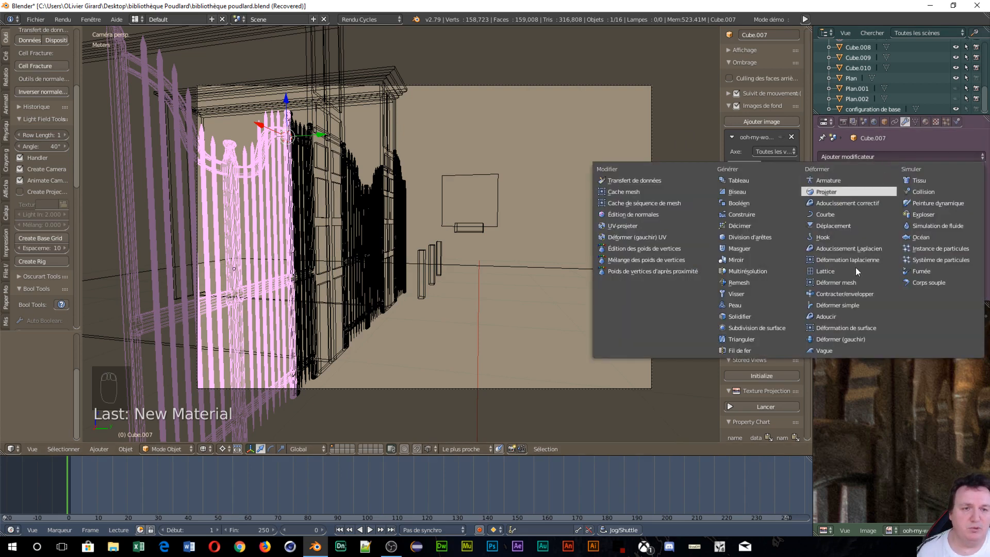
{"action": "left_click", "coordinate": [746, 348]}
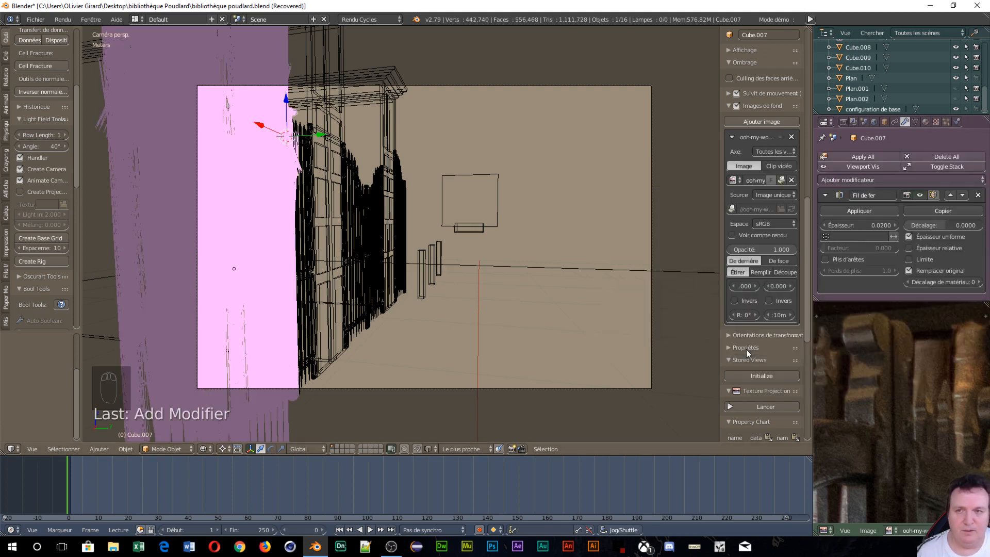
{"action": "left_click", "coordinate": [909, 236]}
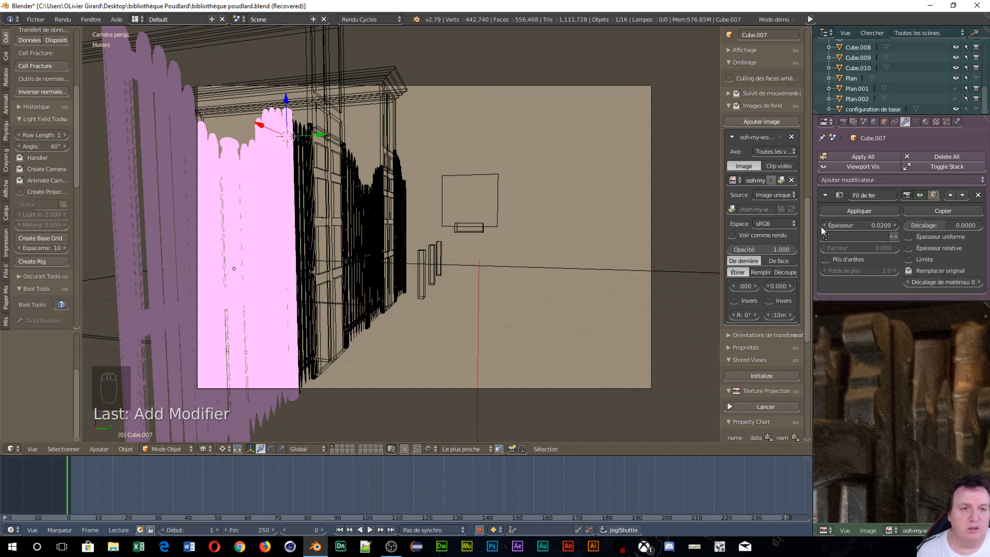
{"action": "left_click", "coordinate": [823, 225]}
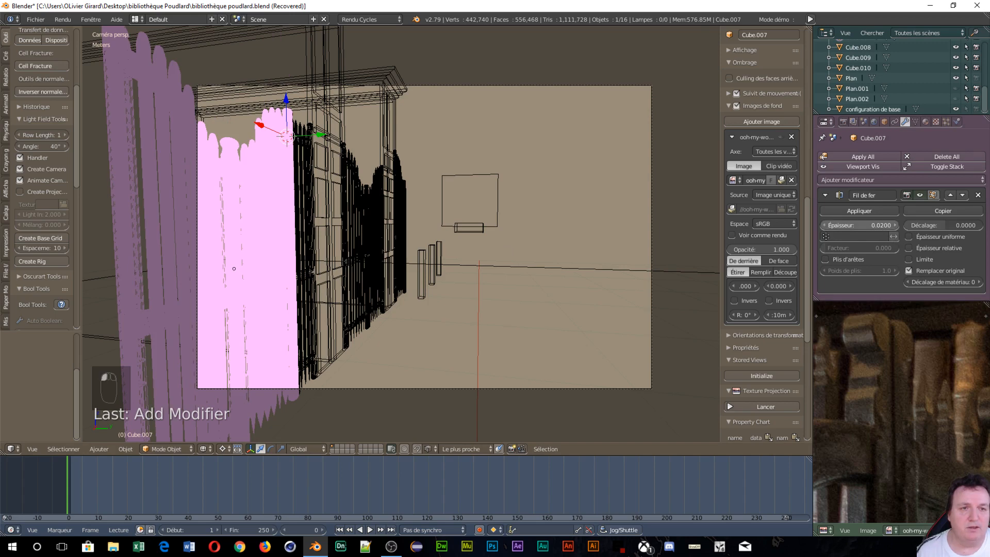
{"action": "left_click_drag", "start_coordinate": [823, 224], "coordinate": [796, 225]}
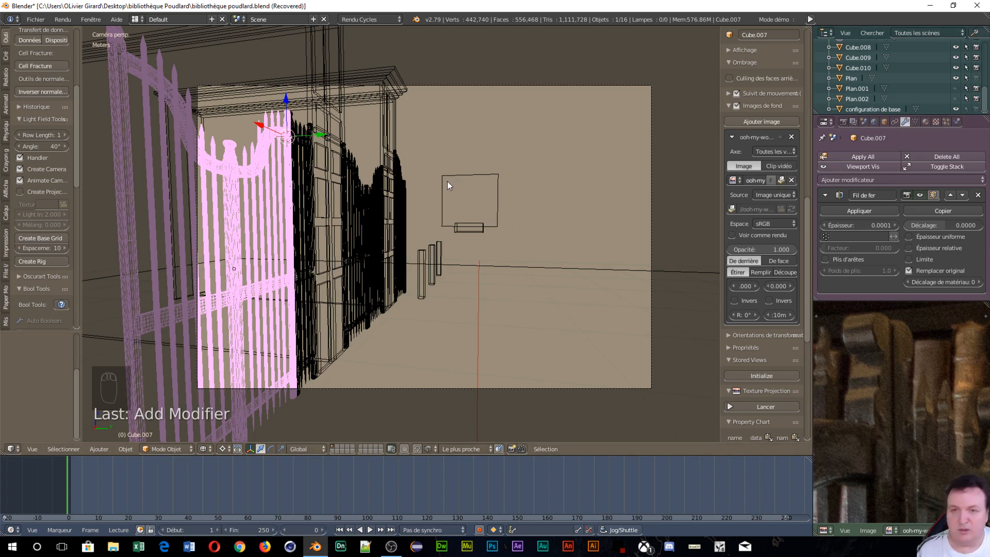
Preview the scene in rendered shading and reduce the nearest gate's Wireframe thickness to 0.00005.
{"action": "key", "text": "shift+z"}
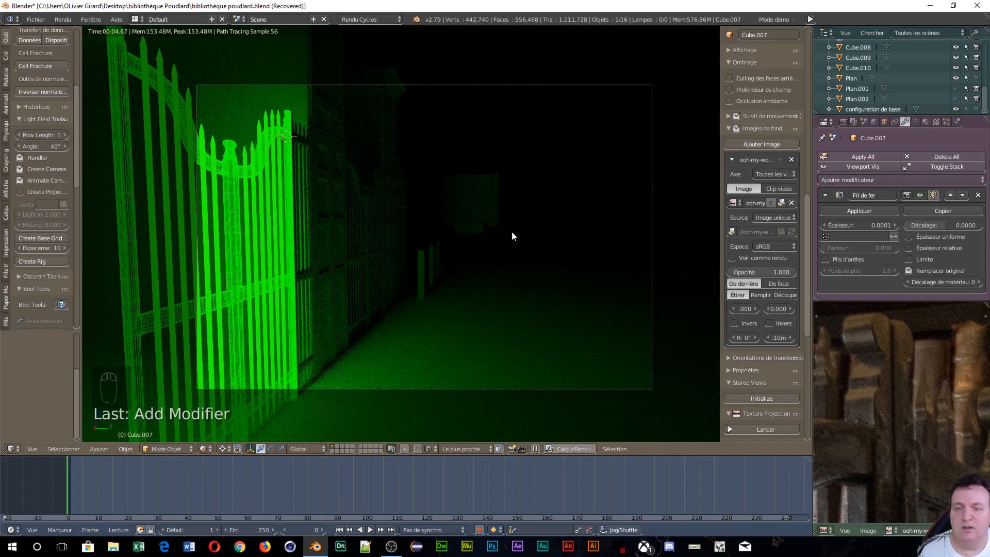
{"action": "scroll", "coordinate": [515, 230], "scroll_direction": "up", "scroll_amount": 2}
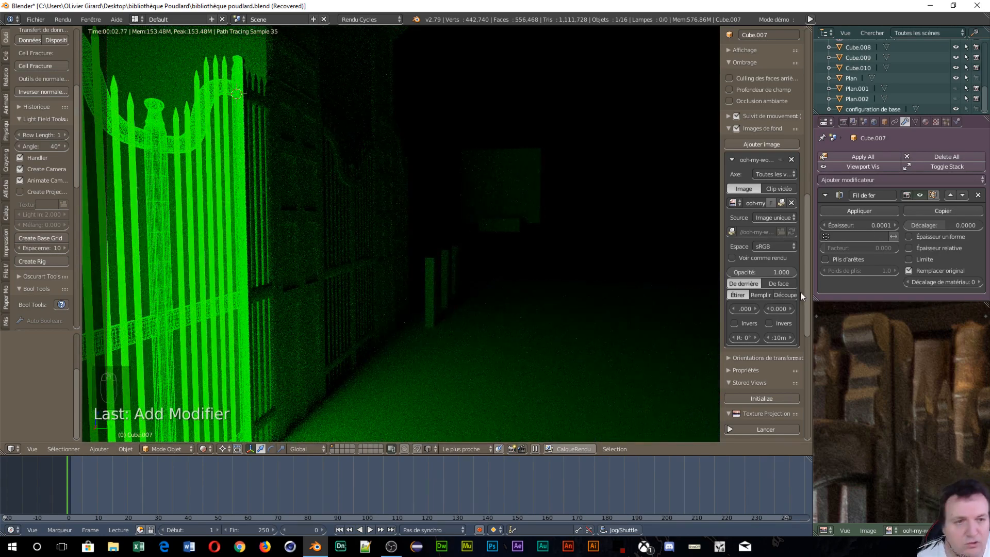
{"action": "left_click", "coordinate": [879, 225]}
{"action": "left_click", "coordinate": [849, 226]}
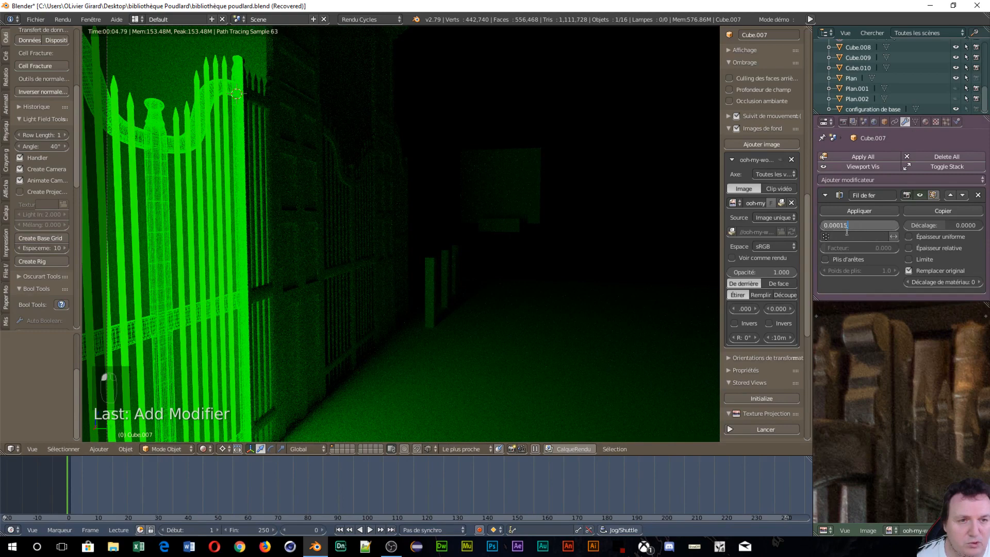
{"action": "left_click", "coordinate": [841, 225]}
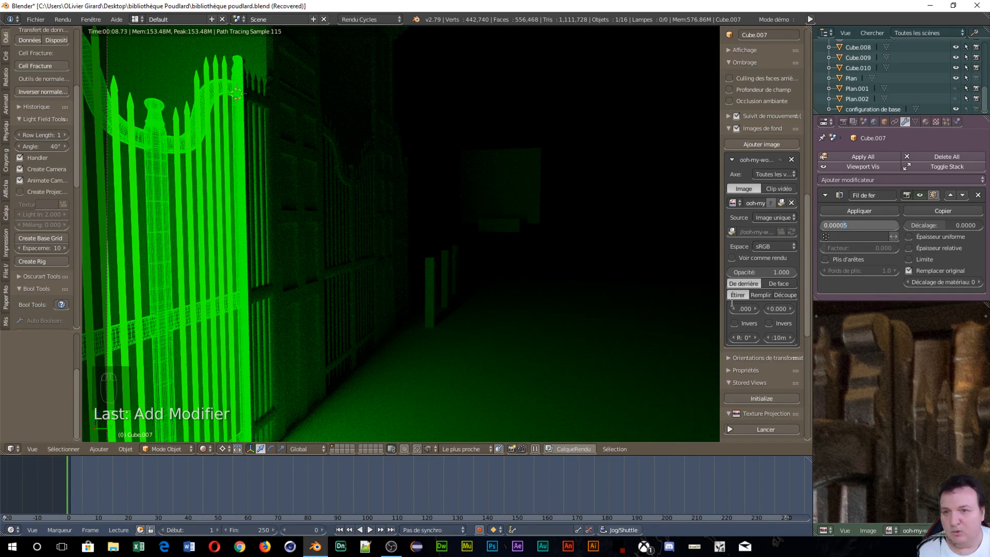
{"action": "key", "text": "Return"}
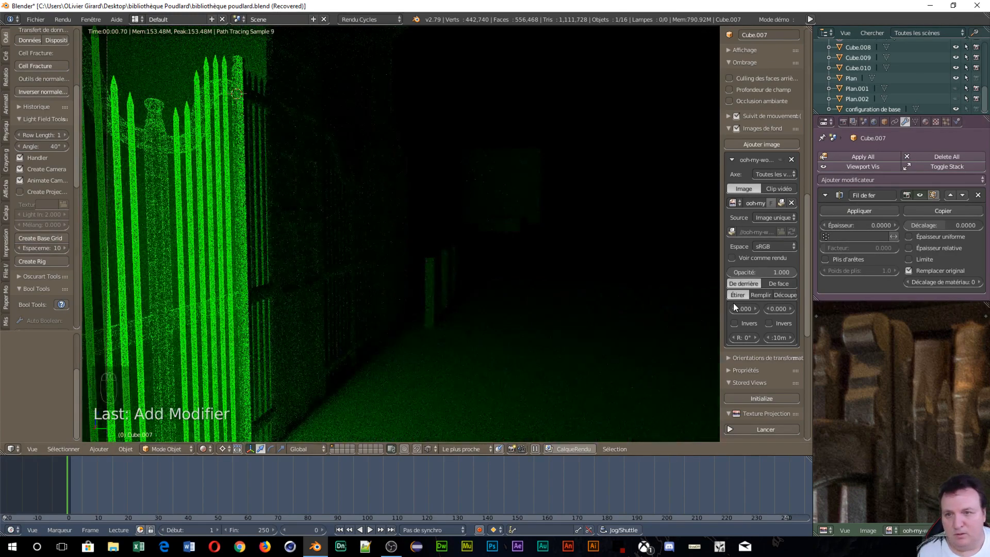
{"action": "scroll", "coordinate": [208, 132], "scroll_direction": "up", "scroll_amount": 2}
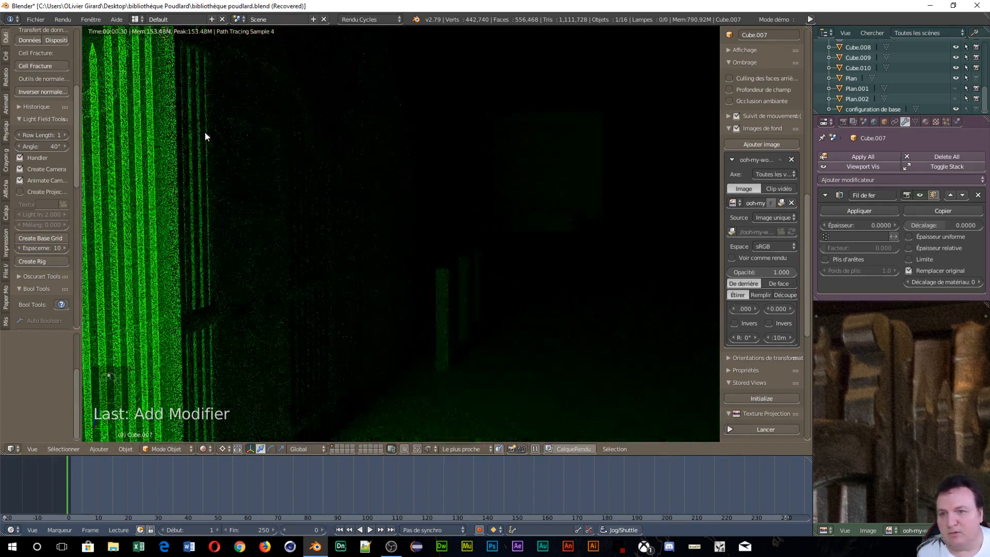
{"action": "scroll", "coordinate": [205, 131], "scroll_direction": "down", "scroll_amount": 3}
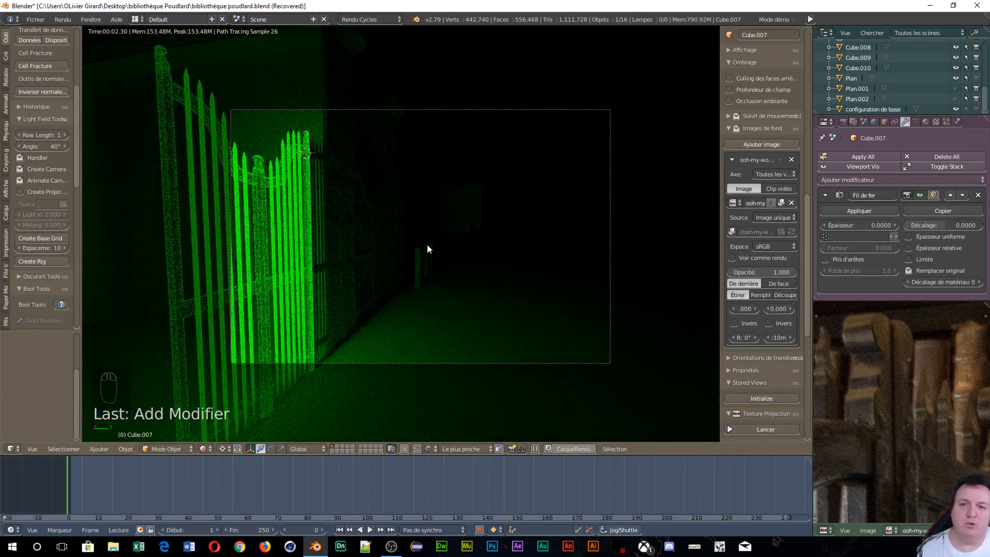
Add a Wireframe (Fil de fer) modifier to the narrow railing section beside the nearest gate, without even thickness and with a thickness of 0.0002.
{"action": "right_click", "coordinate": [318, 153]}
{"action": "left_click", "coordinate": [887, 155]}
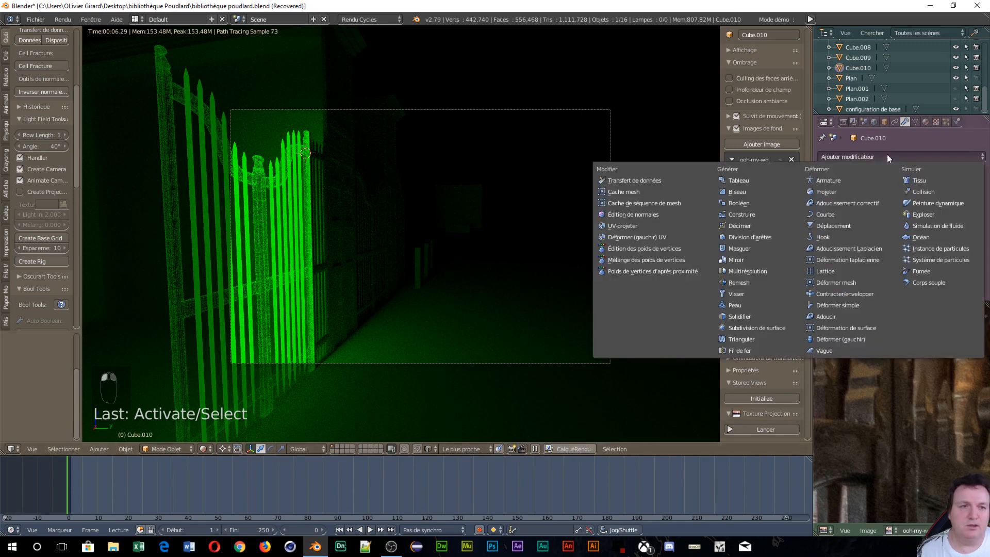
{"action": "left_click", "coordinate": [741, 350]}
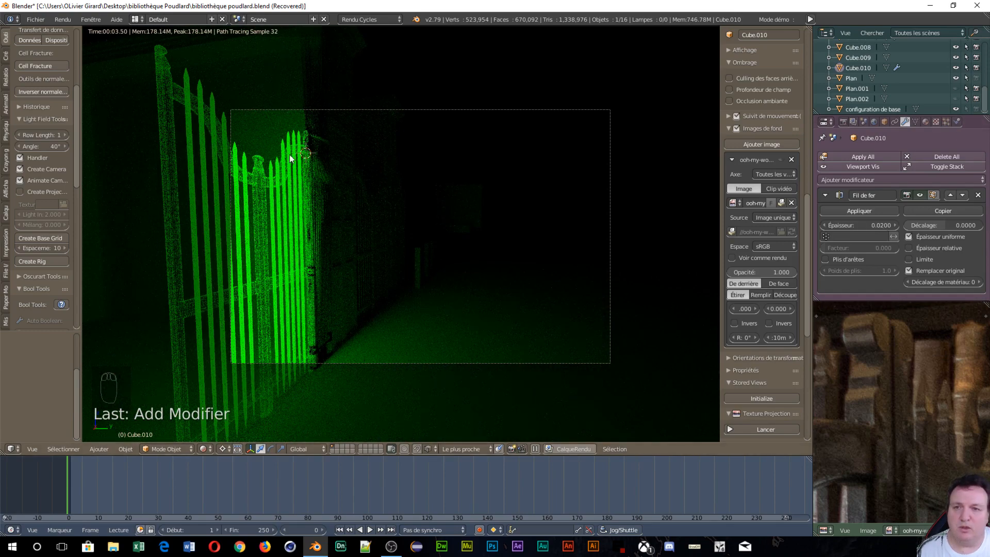
{"action": "scroll", "coordinate": [308, 169], "scroll_direction": "up", "scroll_amount": 5}
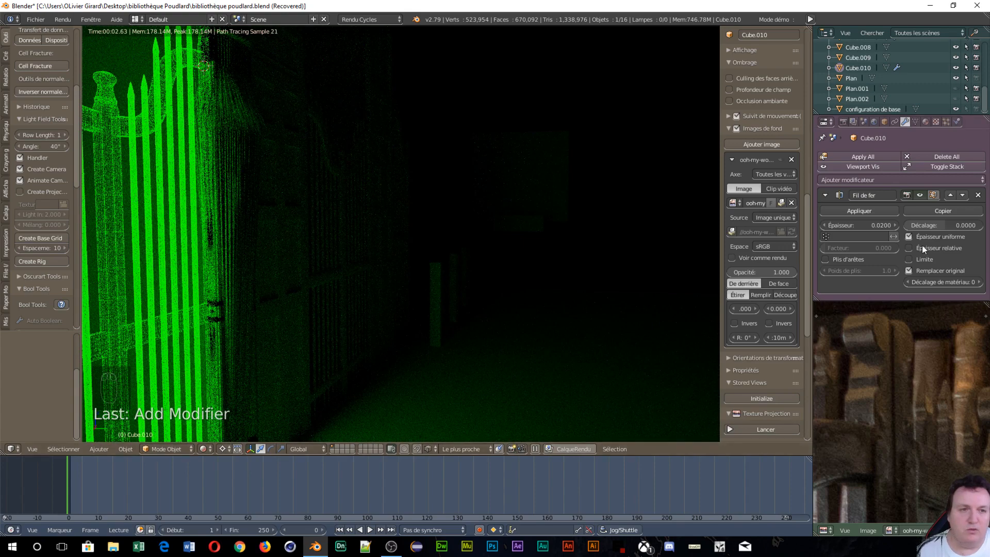
{"action": "left_click", "coordinate": [909, 236]}
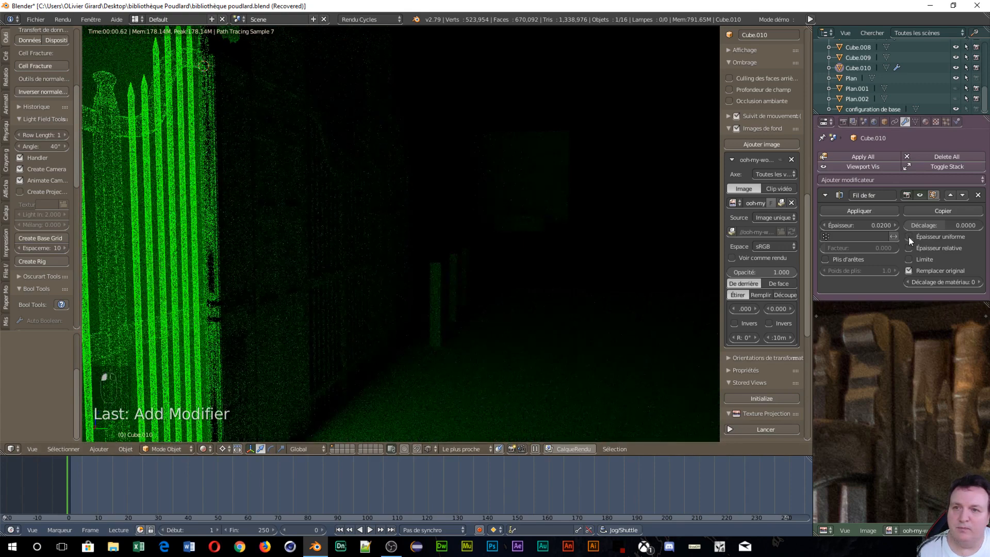
{"action": "left_click", "coordinate": [859, 225]}
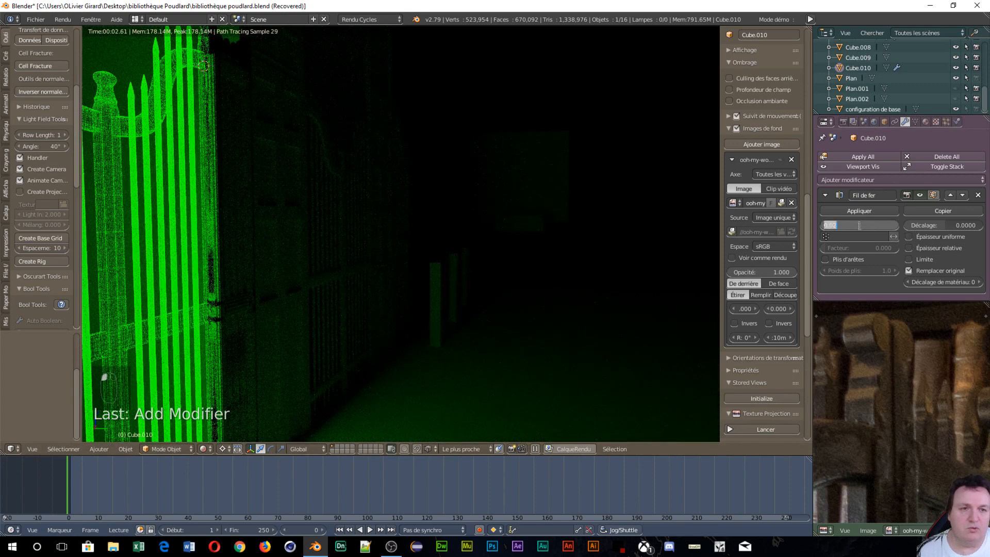
{"action": "type", "text": "0.0002"}
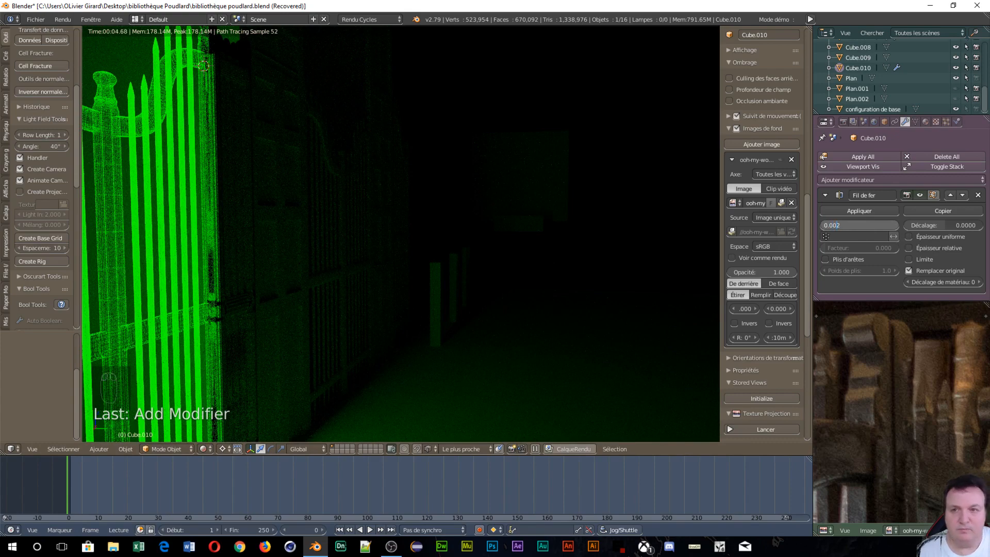
{"action": "key", "text": "Return"}
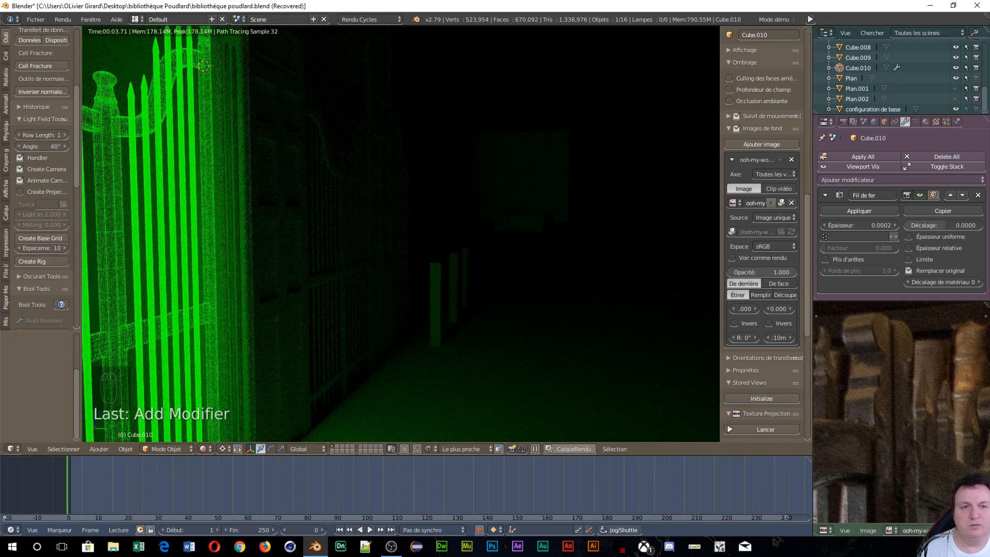
Check the exact Wireframe thickness used on the nearest gate.
{"action": "right_click", "coordinate": [122, 102]}
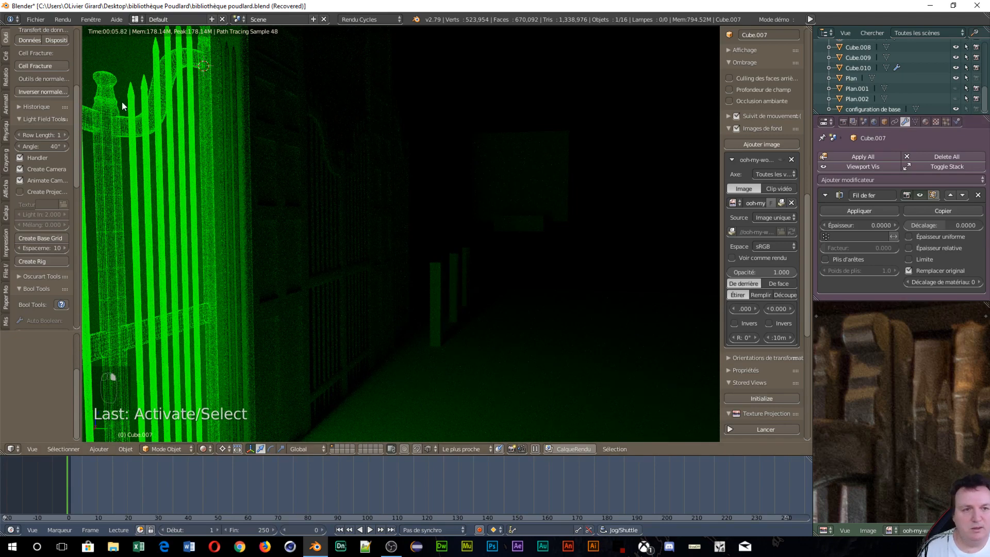
{"action": "left_click", "coordinate": [869, 223]}
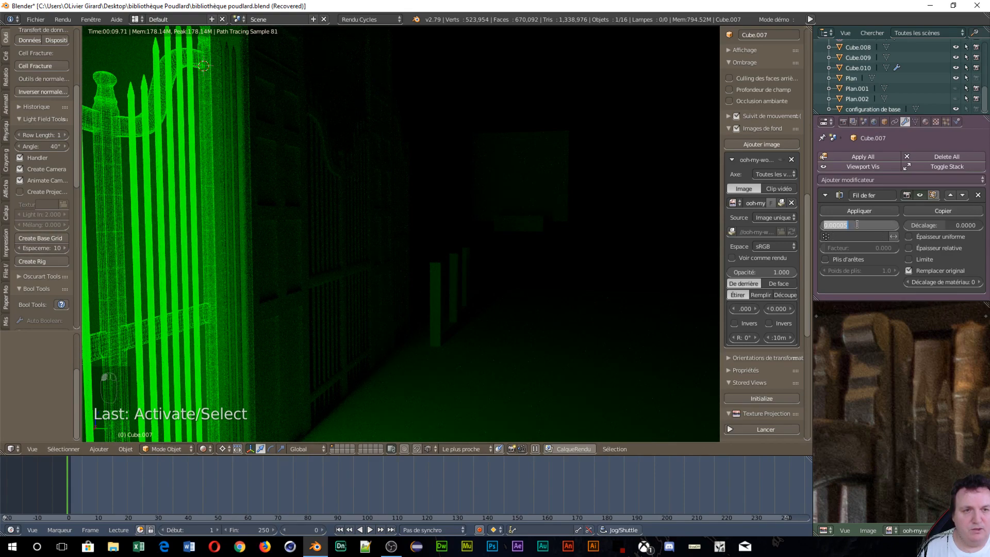
{"action": "left_click", "coordinate": [265, 140]}
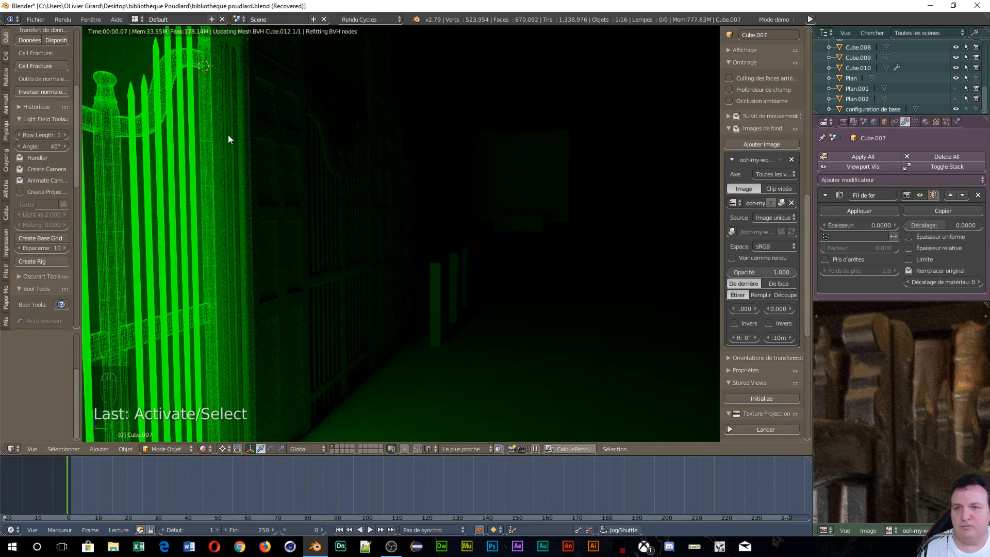
Set the Wireframe thickness of the narrow railing section beside the nearest gate to 0.00001.
{"action": "right_click", "coordinate": [227, 135]}
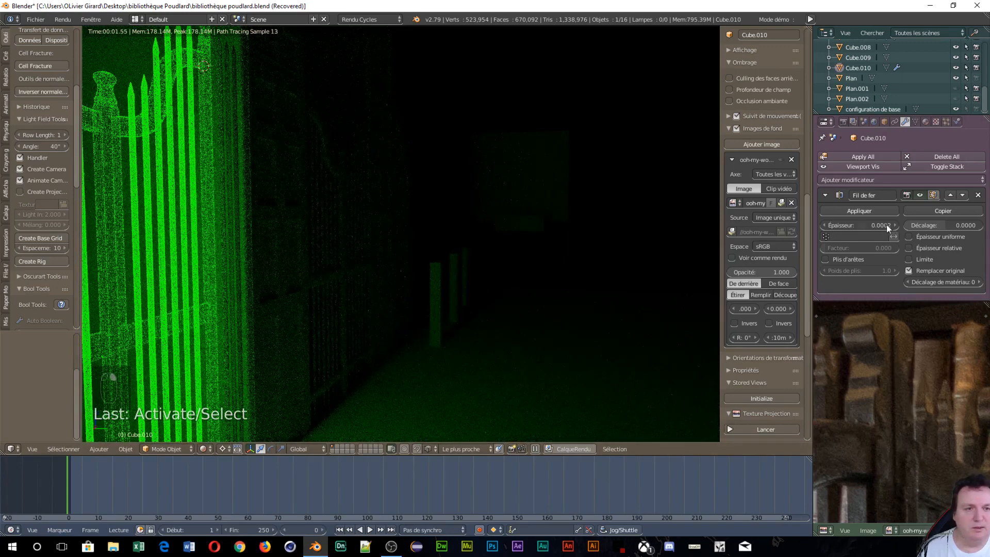
{"action": "left_click", "coordinate": [886, 225]}
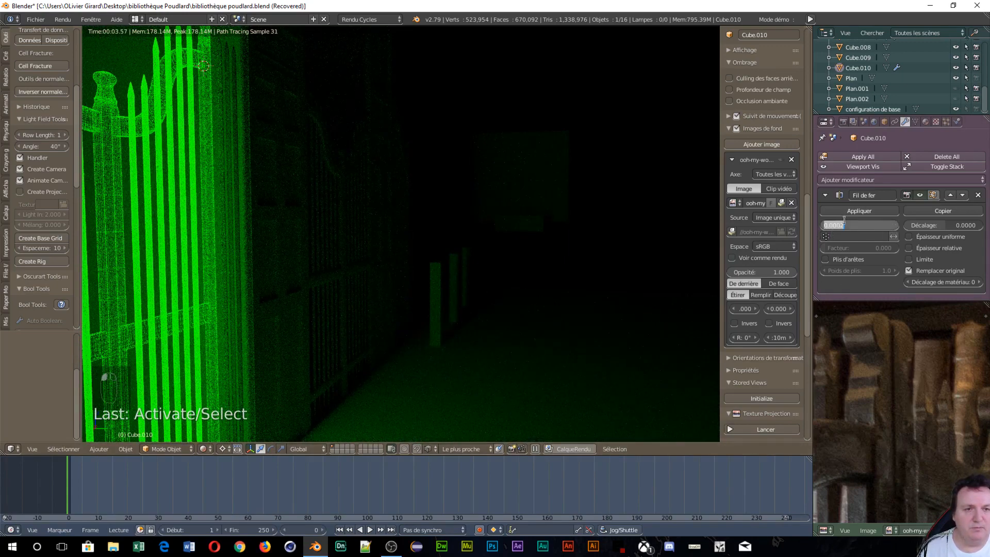
{"action": "key", "text": "Return"}
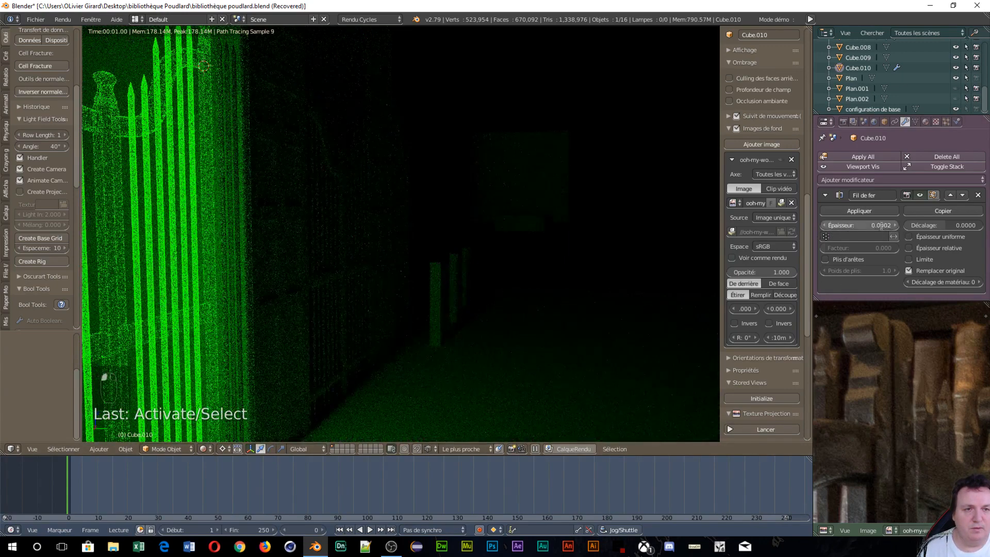
{"action": "left_click", "coordinate": [846, 225]}
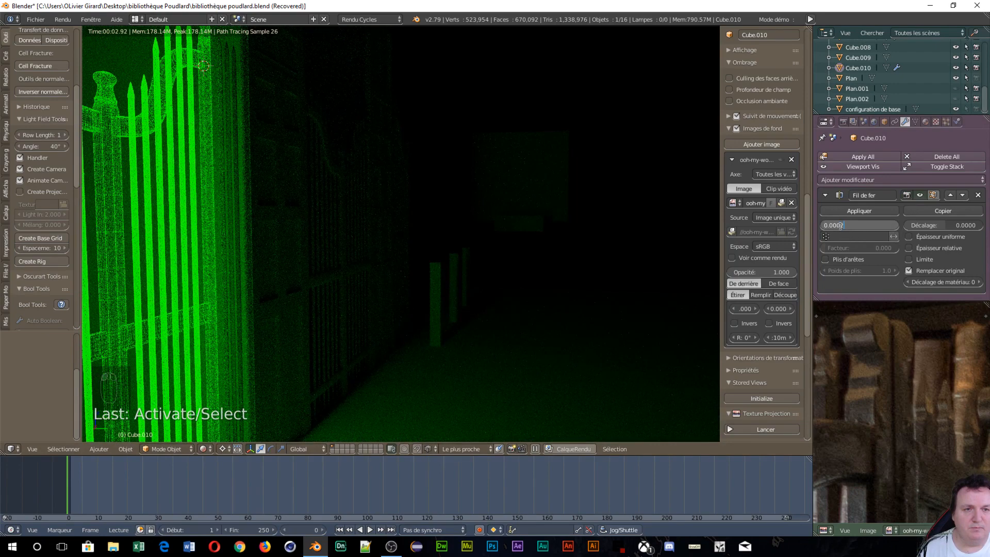
{"action": "key", "text": "BackSpace"}
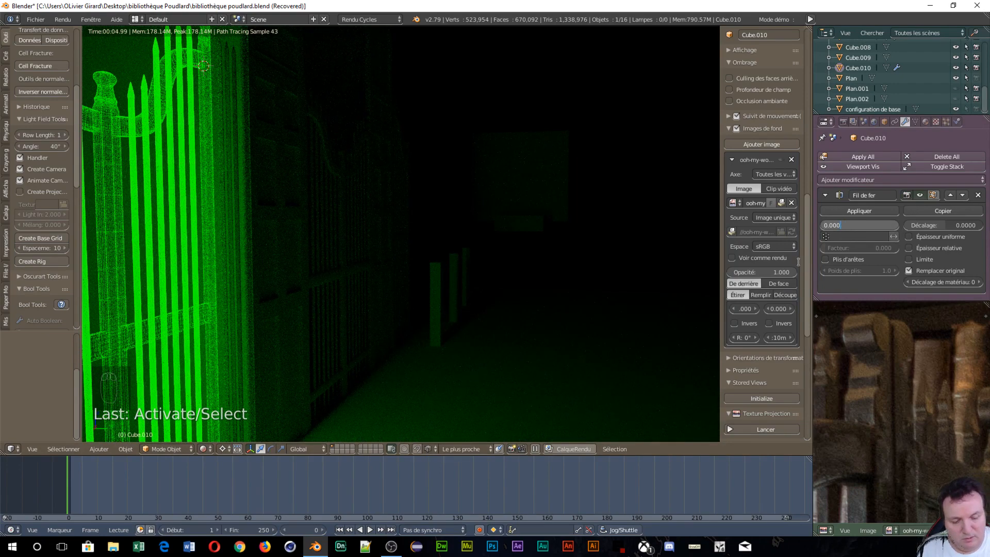
{"action": "type", "text": "01"}
{"action": "key", "text": "Return"}
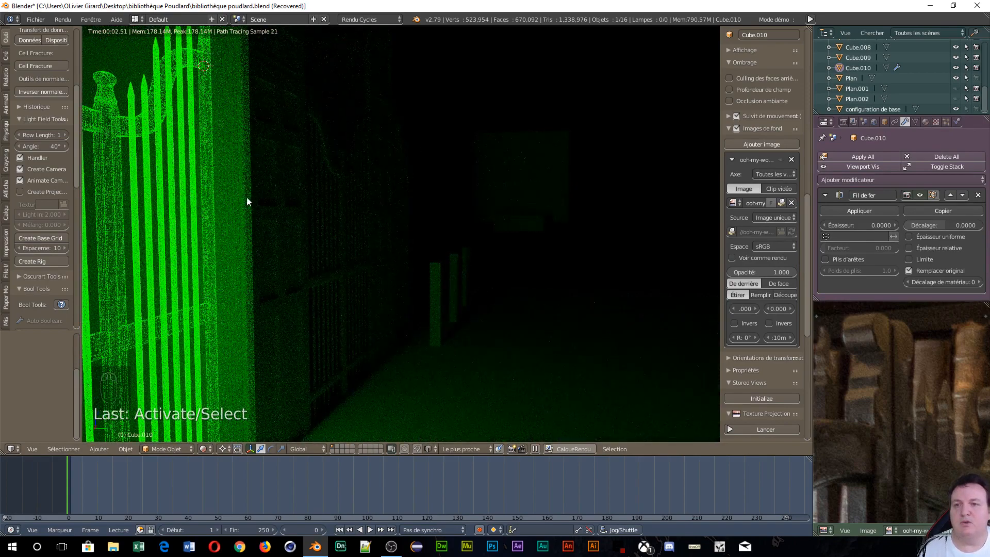
Inspect the rendered wireframe gates up close and switch the viewport to solid shading.
{"action": "middle_click_drag", "start_coordinate": [322, 257], "coordinate": [258, 285]}
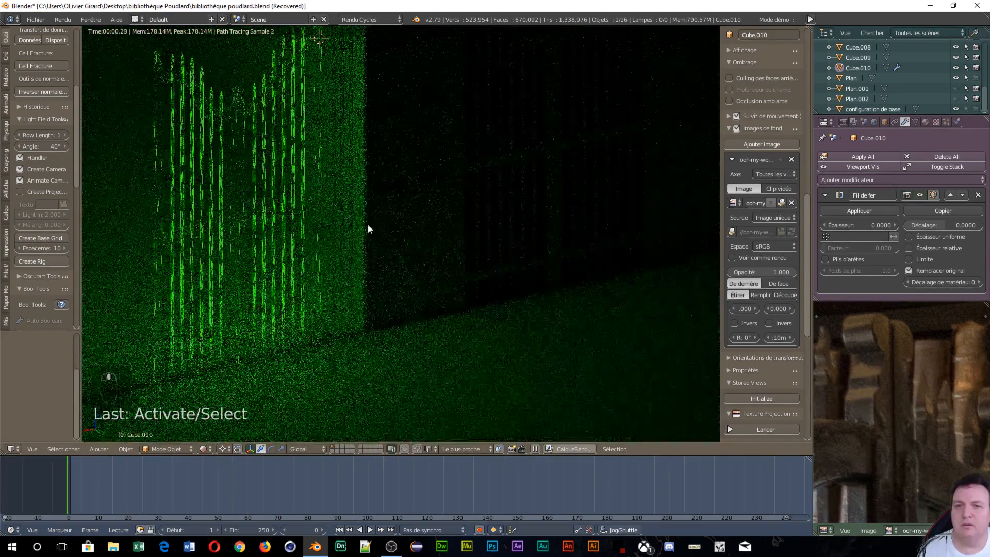
{"action": "scroll", "coordinate": [365, 222], "scroll_direction": "up", "scroll_amount": 4}
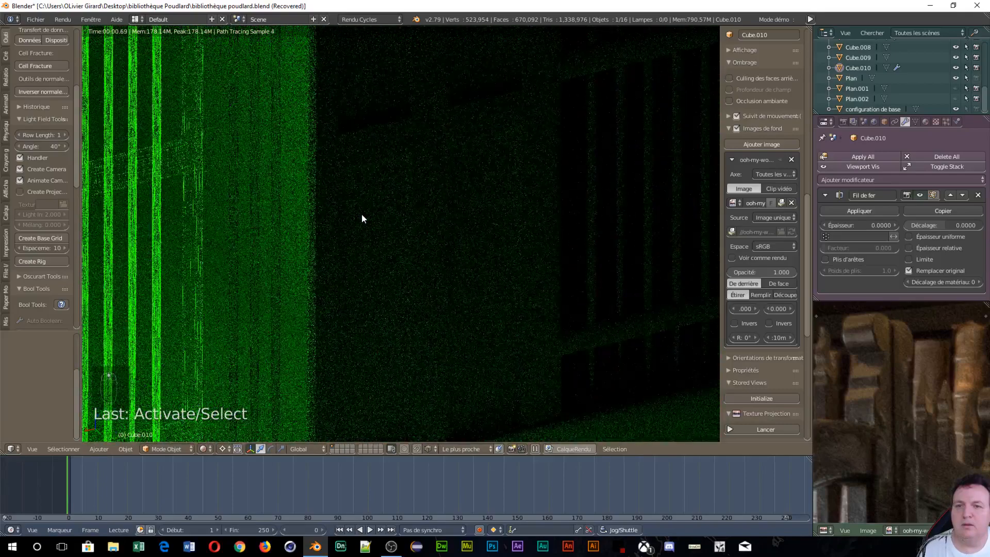
{"action": "scroll", "coordinate": [362, 216], "scroll_direction": "down", "scroll_amount": 1}
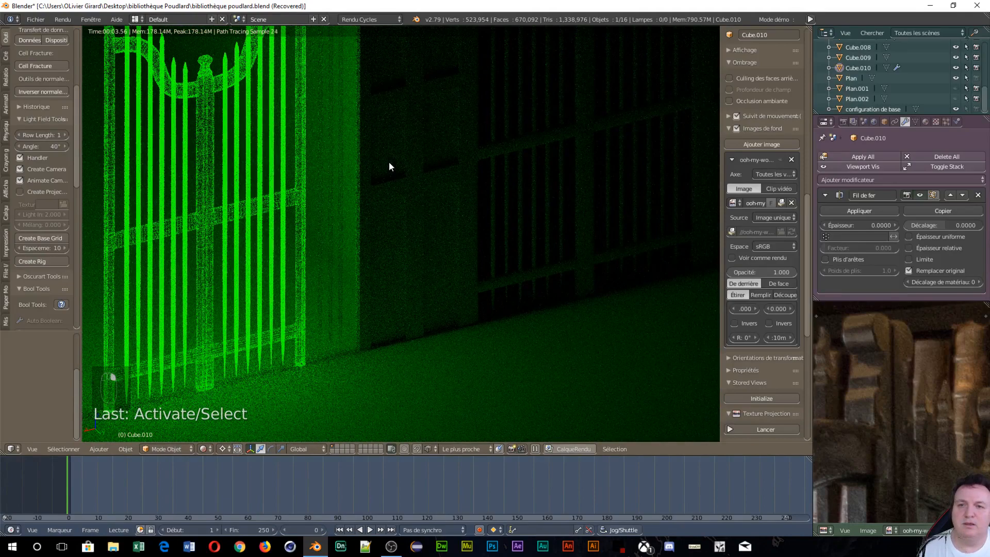
{"action": "scroll", "coordinate": [349, 195], "scroll_direction": "up", "scroll_amount": 3}
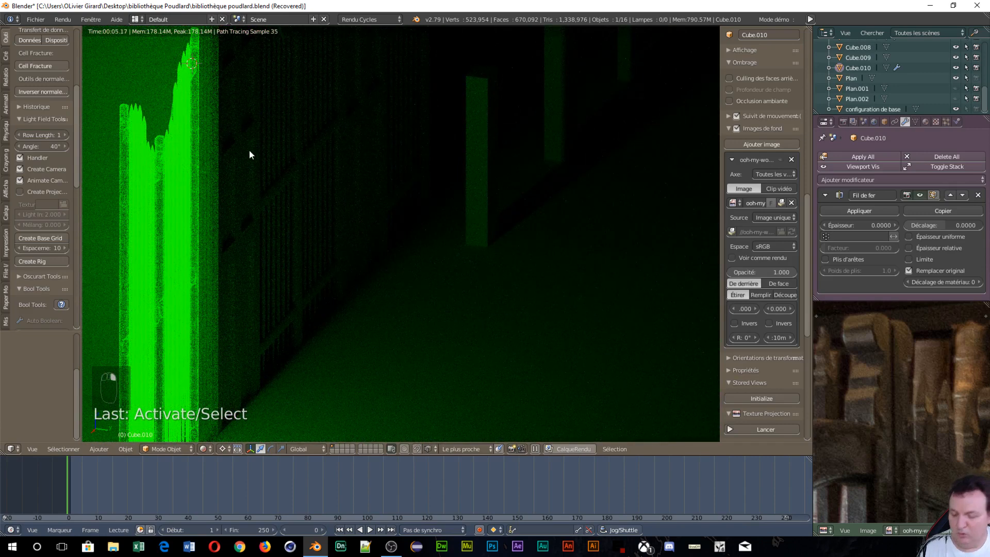
{"action": "key", "text": "z"}
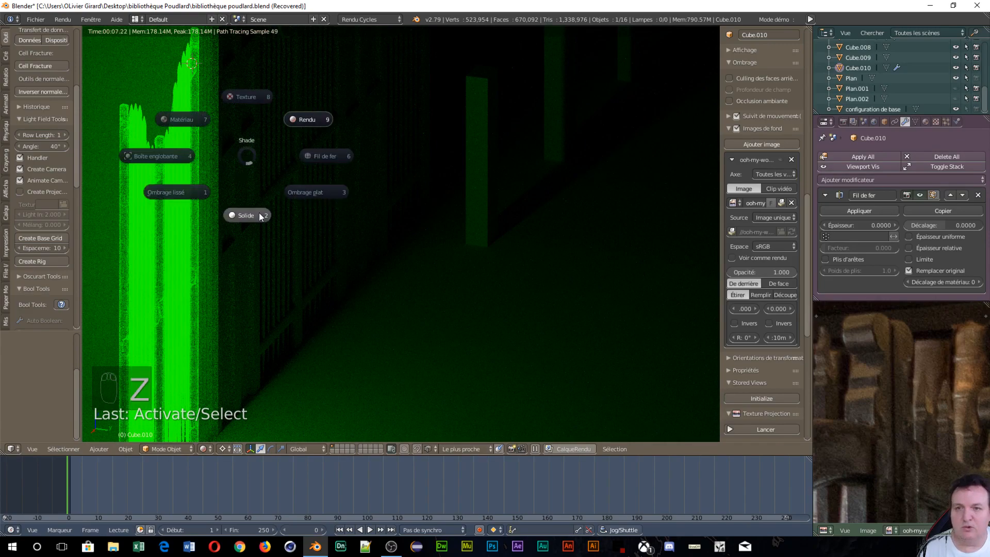
{"action": "left_click", "coordinate": [255, 216]}
{"action": "middle_click_drag", "start_coordinate": [255, 215], "coordinate": [268, 153]}
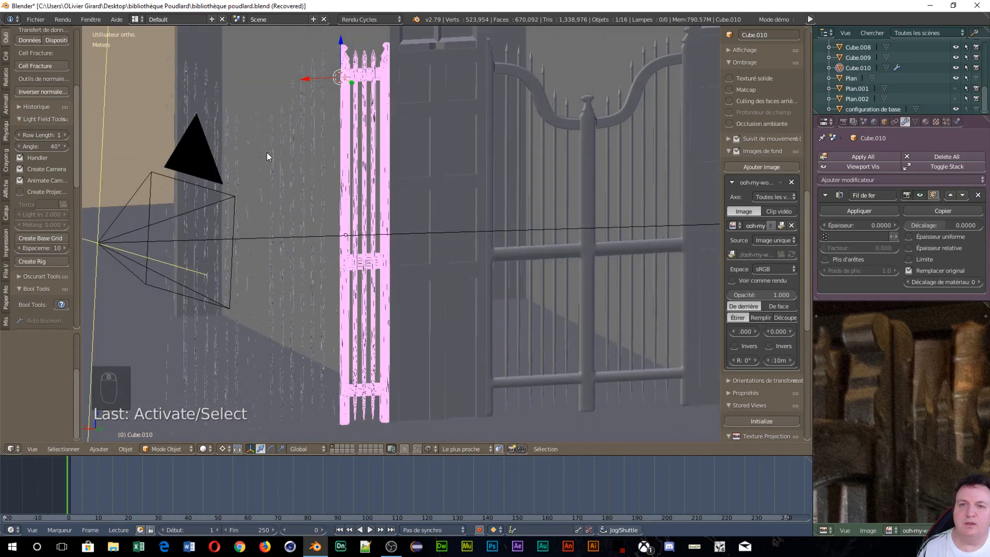
Add a Wireframe (Fil de fer) modifier to the nearest bookcase, without even thickness and with a near-zero thickness (0.0000).
{"action": "right_click", "coordinate": [436, 105]}
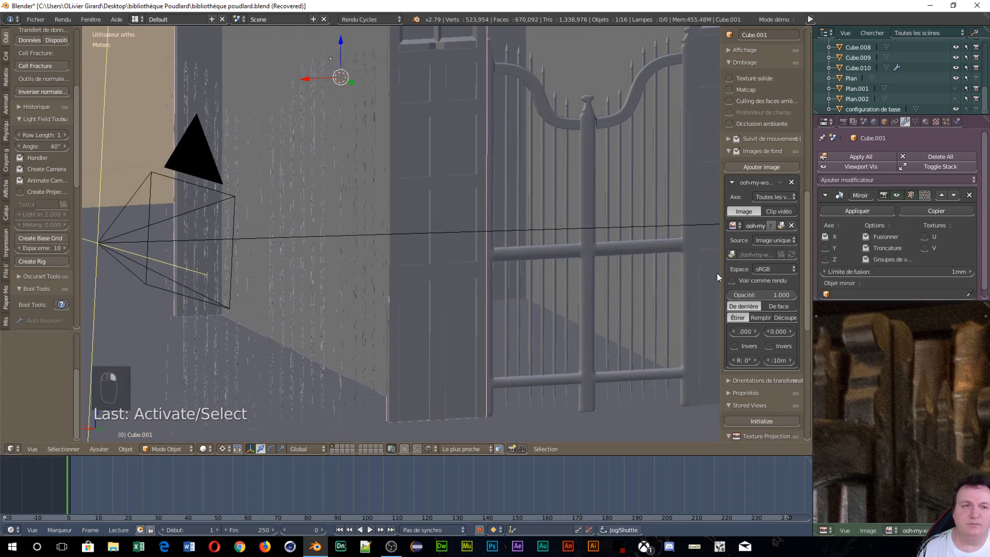
{"action": "scroll", "coordinate": [869, 224], "scroll_direction": "down", "scroll_amount": 1}
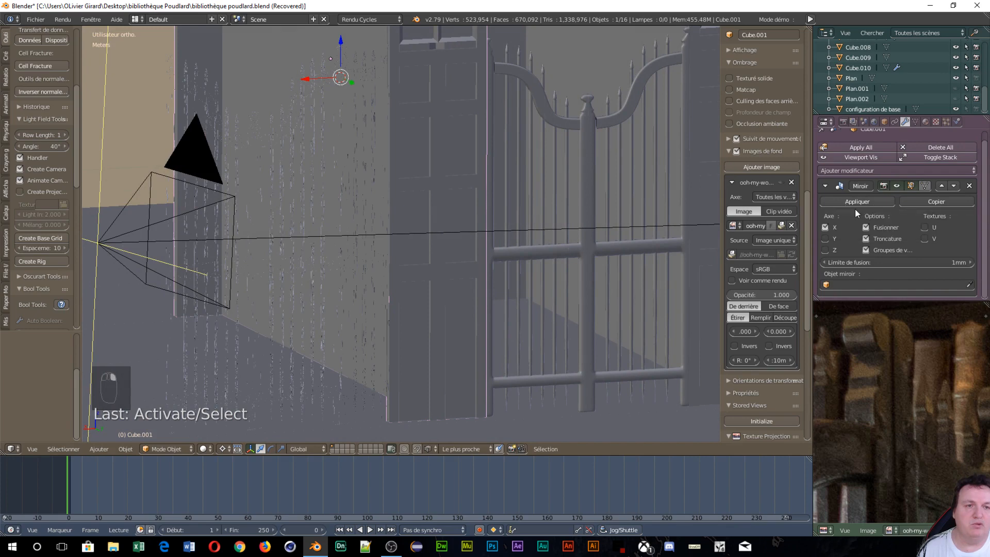
{"action": "left_click", "coordinate": [886, 171]}
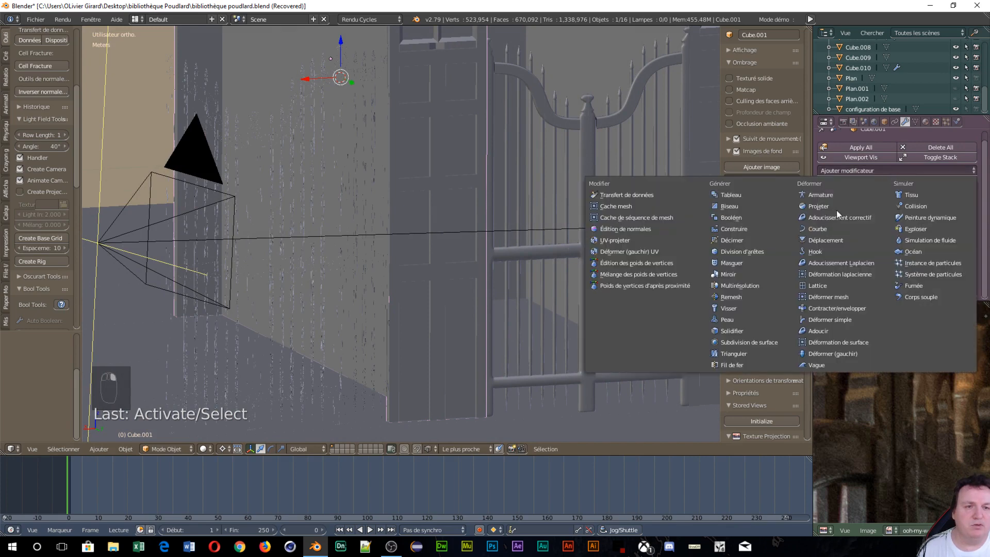
{"action": "left_click", "coordinate": [753, 360]}
{"action": "scroll", "coordinate": [883, 254], "scroll_direction": "down", "scroll_amount": 5}
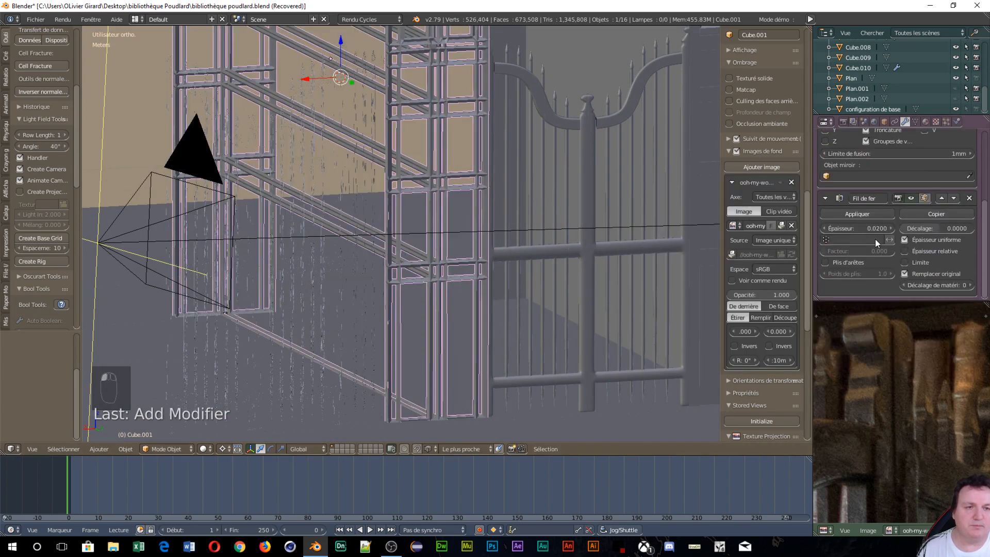
{"action": "left_click", "coordinate": [904, 240]}
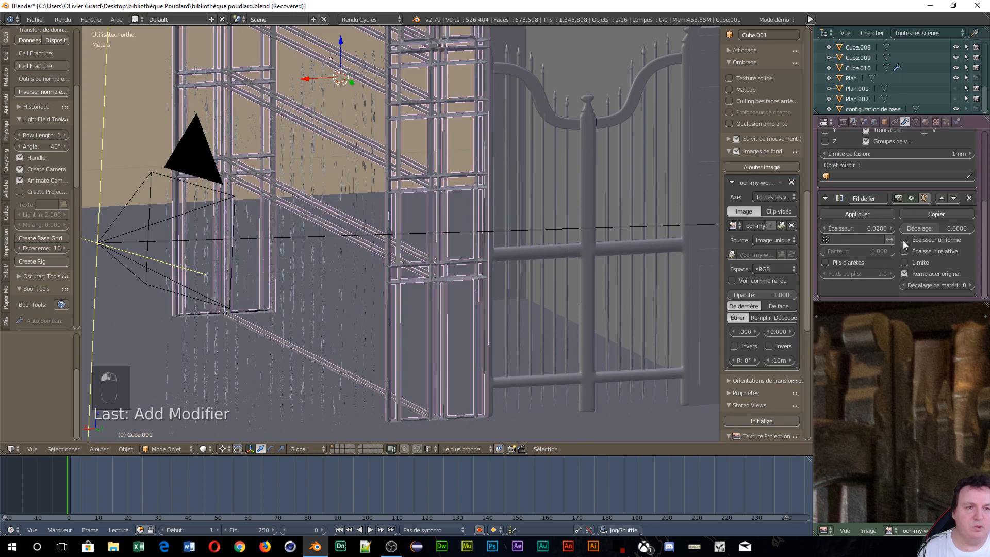
{"action": "left_click", "coordinate": [870, 232]}
{"action": "type", "text": "0.0"}
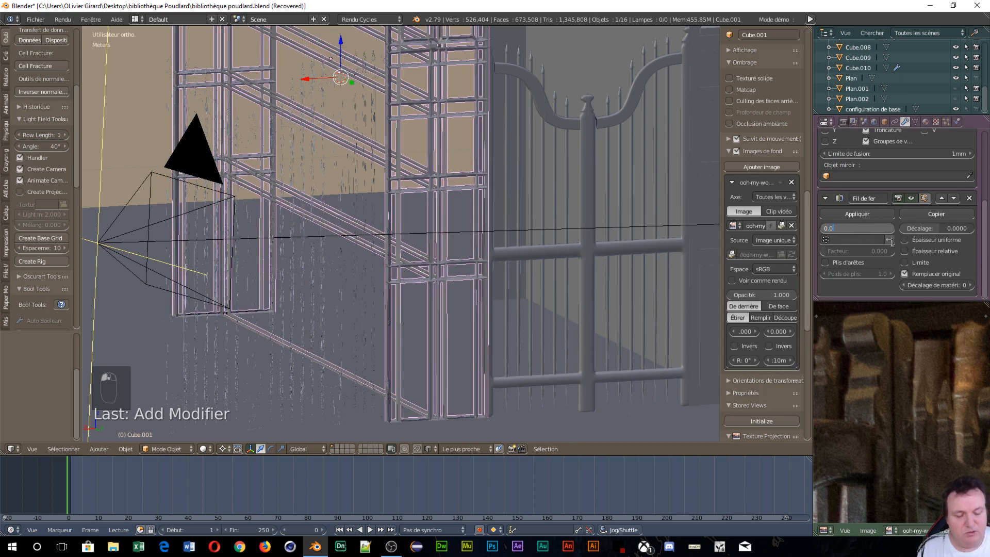
{"action": "type", "text": "000"}
{"action": "key", "text": "Return"}
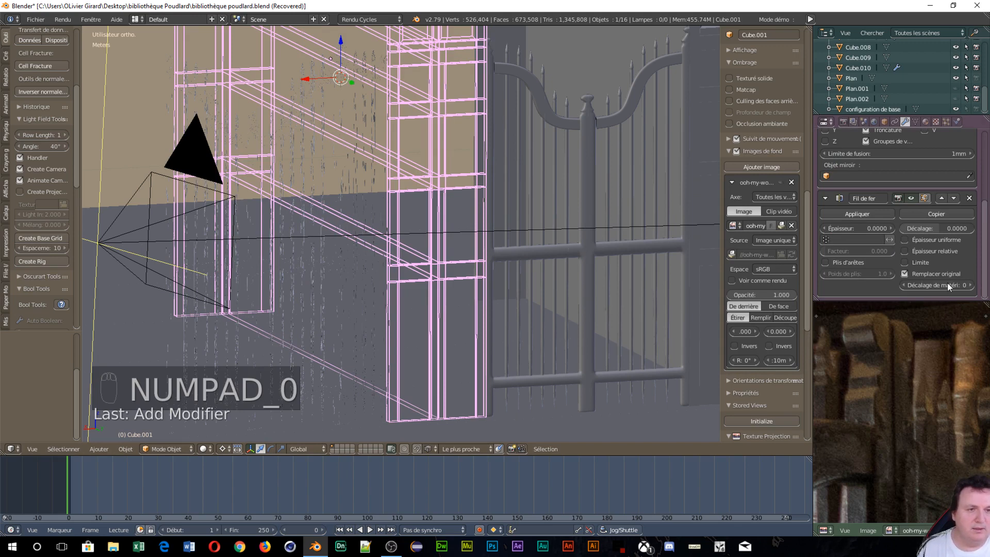
Add a Wireframe modifier to the gate just behind the nearest bookcase, without even thickness and with a thickness of 0.00005.
{"action": "right_click", "coordinate": [574, 125]}
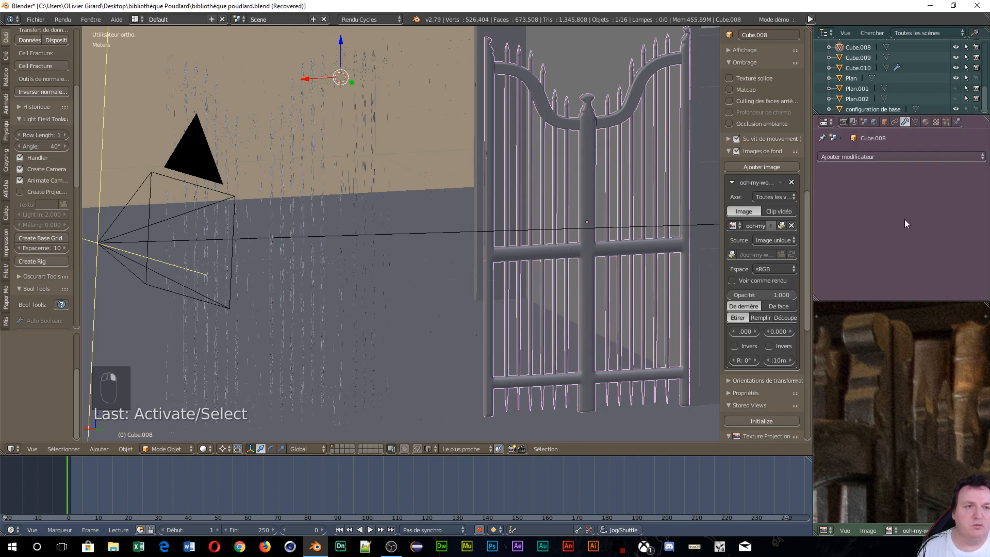
{"action": "left_click", "coordinate": [852, 153]}
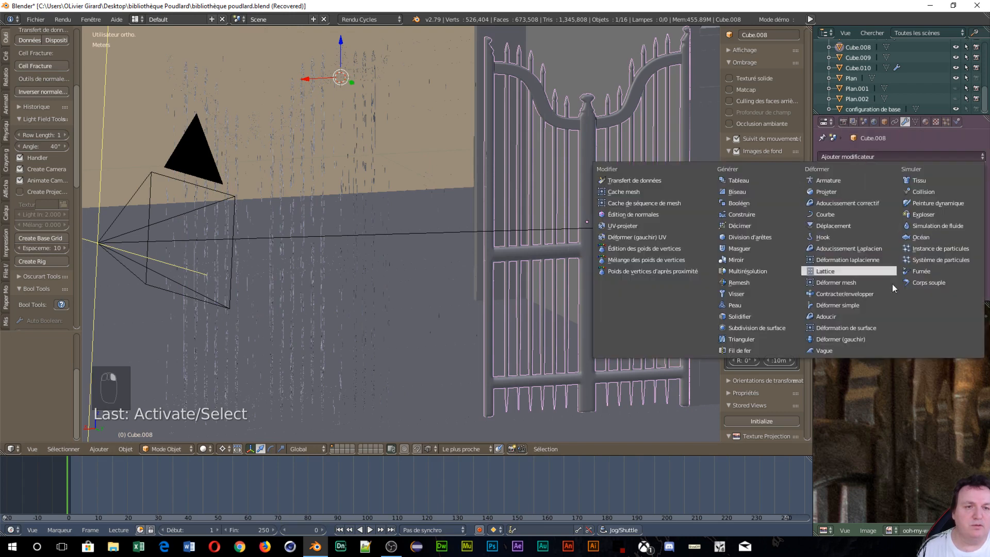
{"action": "left_click", "coordinate": [750, 346]}
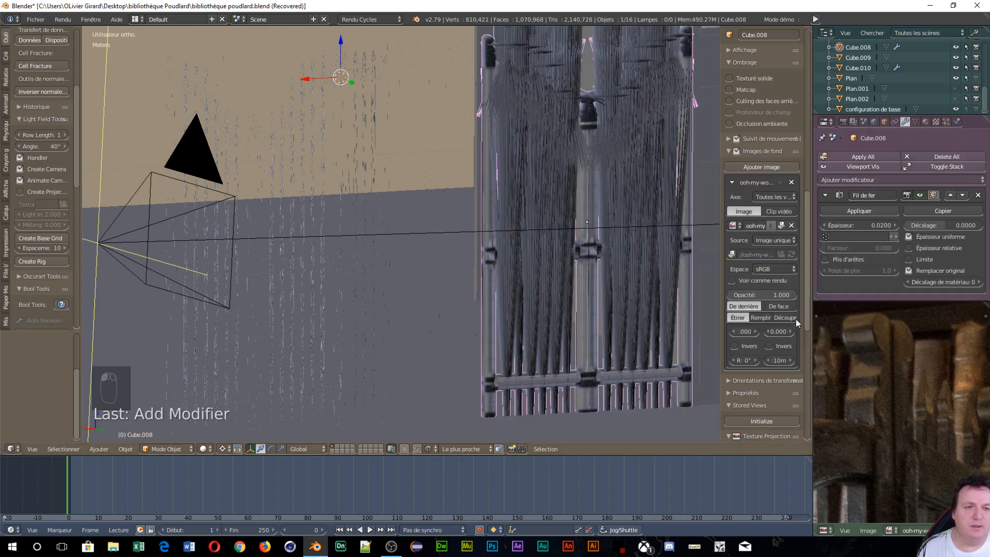
{"action": "left_click", "coordinate": [909, 236]}
{"action": "left_click", "coordinate": [871, 225]}
{"action": "type", "text": "0"}
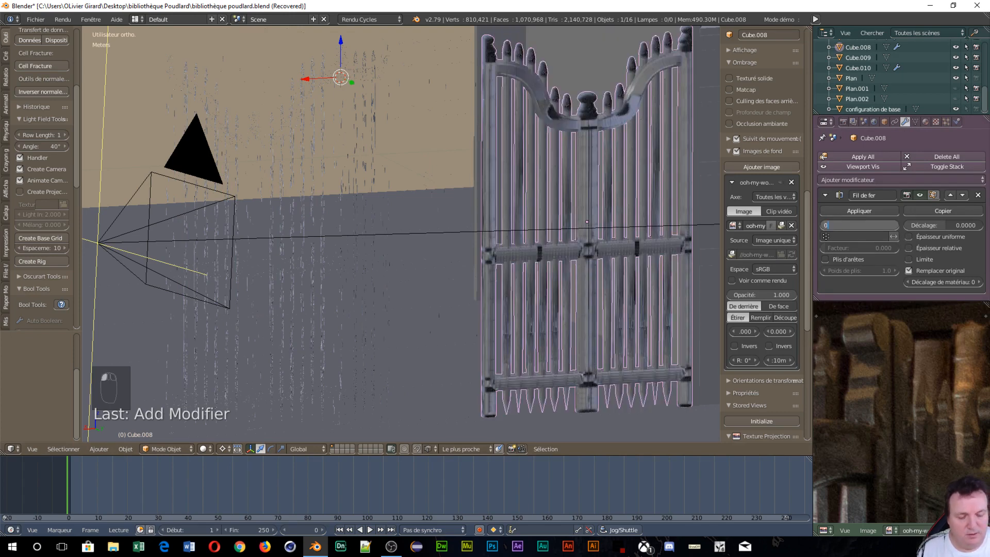
{"action": "type", "text": ".00005"}
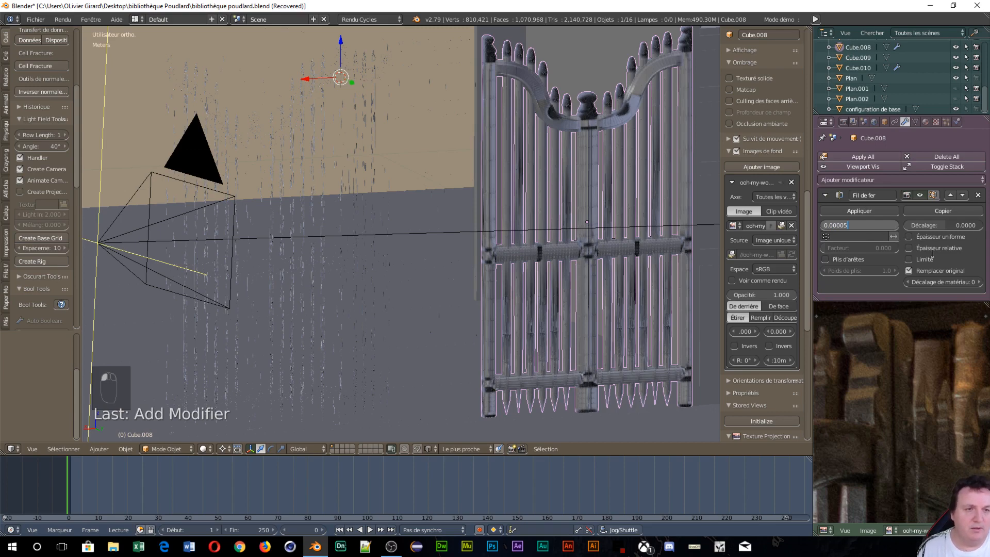
{"action": "key", "text": "Return"}
Add a Wireframe modifier to the second bookcase behind that gate, with a thickness of 0.00005 and even thickness disabled.
{"action": "scroll", "coordinate": [558, 191], "scroll_direction": "down", "scroll_amount": 4}
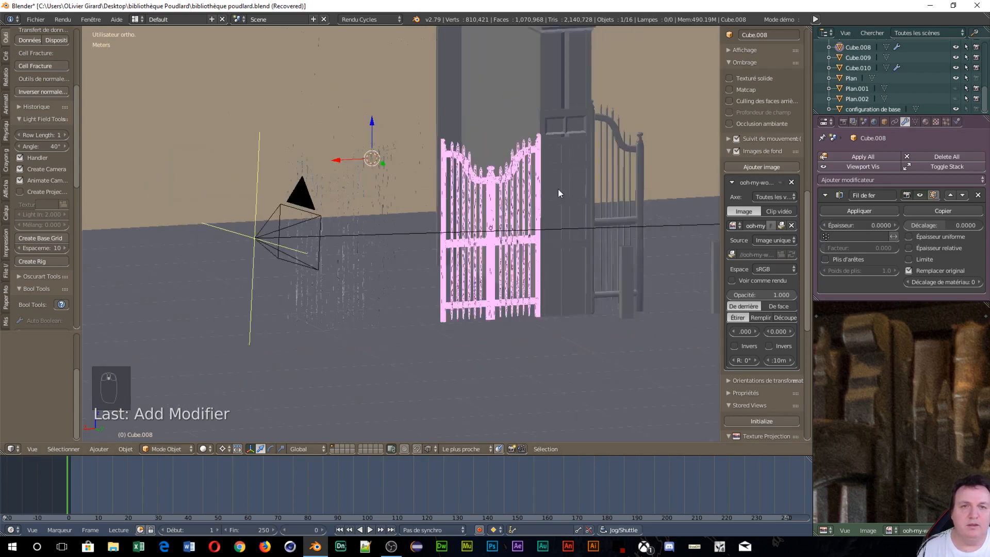
{"action": "right_click", "coordinate": [558, 189]}
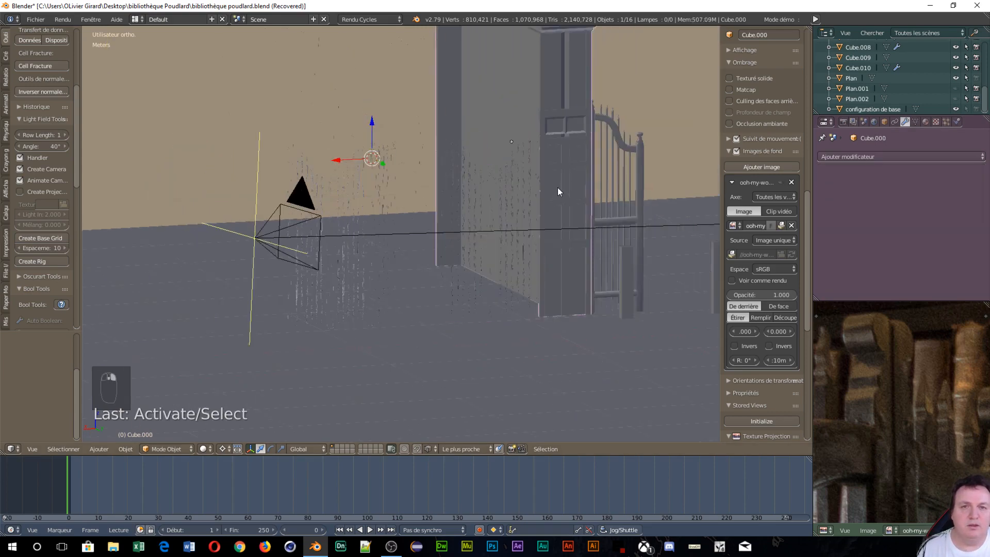
{"action": "left_click", "coordinate": [893, 161]}
{"action": "left_click", "coordinate": [755, 350]}
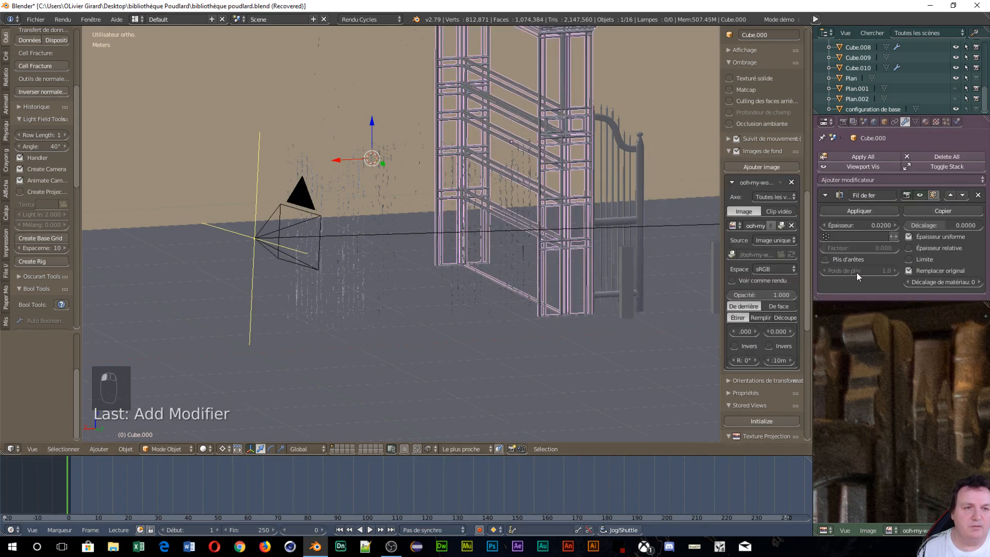
{"action": "left_click", "coordinate": [865, 225]}
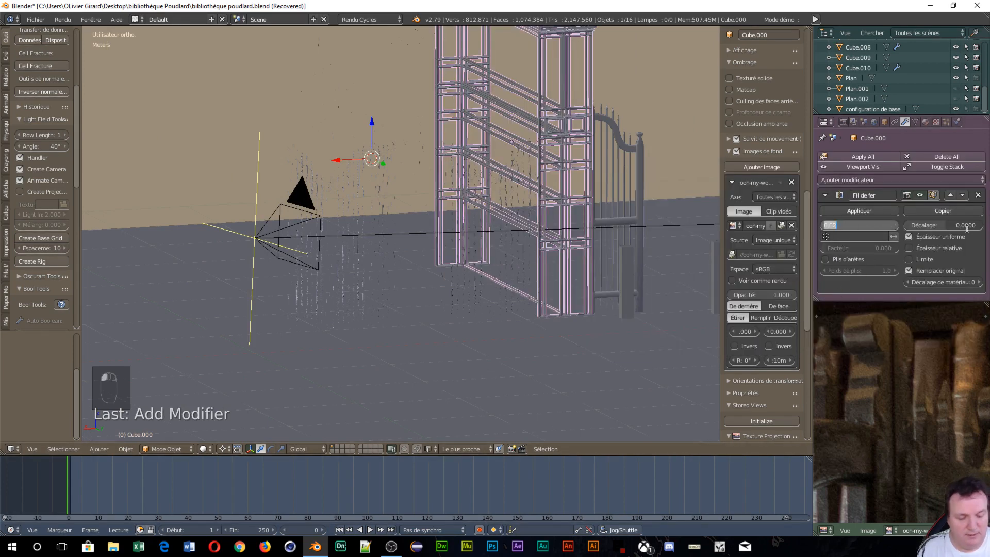
{"action": "type", "text": "0005"}
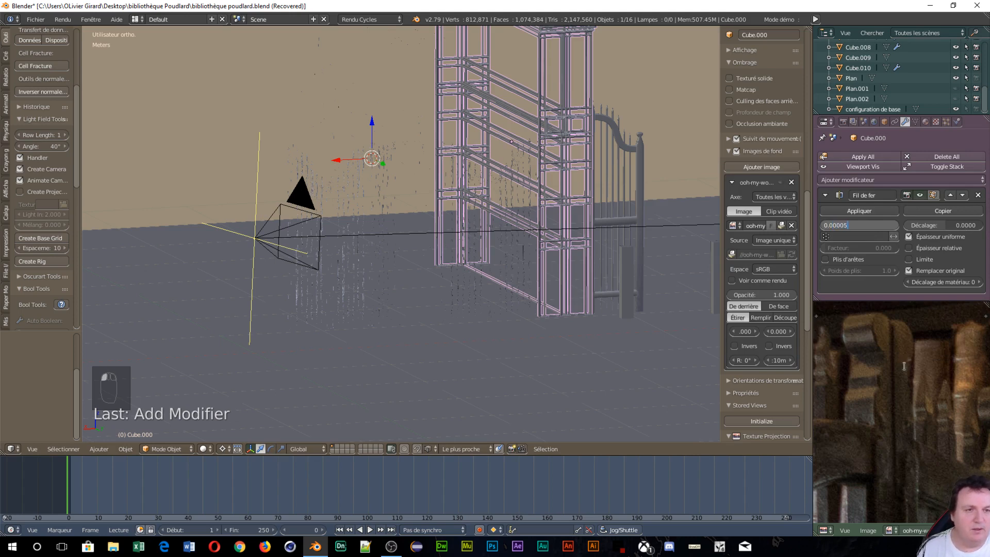
{"action": "key", "text": "Return"}
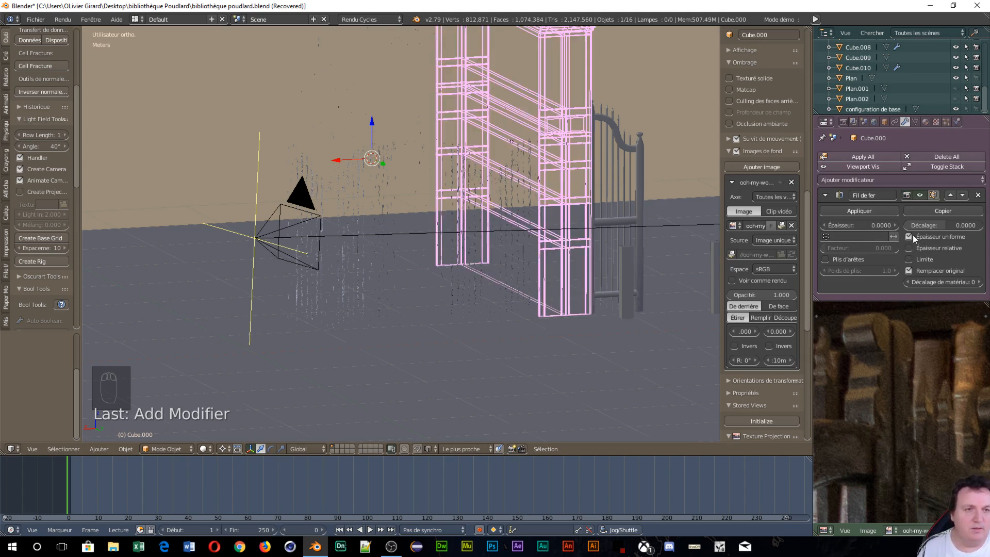
{"action": "left_click", "coordinate": [911, 236]}
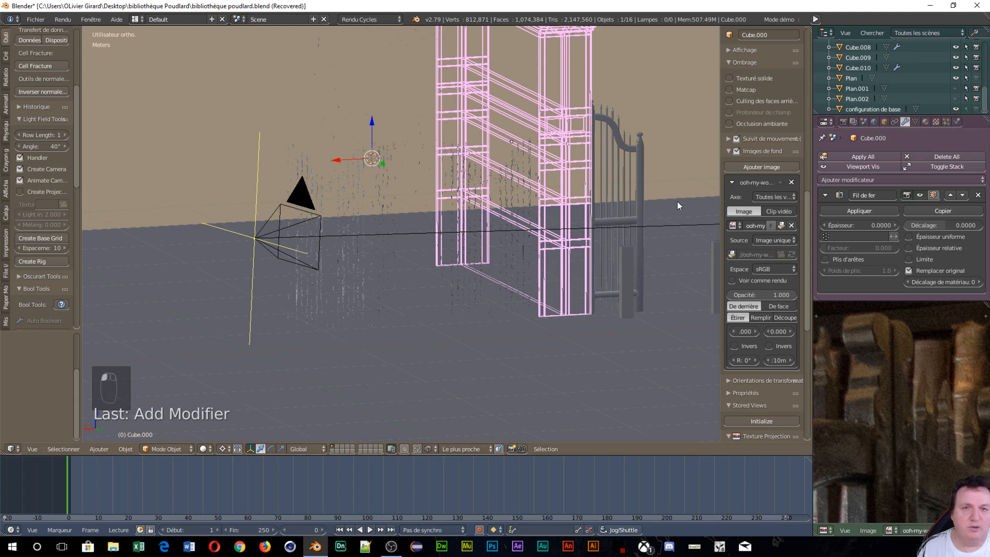
Add a Wireframe modifier to the farthest gate, without even thickness and with a thickness of 0.00005.
{"action": "right_click", "coordinate": [607, 136]}
{"action": "left_click", "coordinate": [878, 156]}
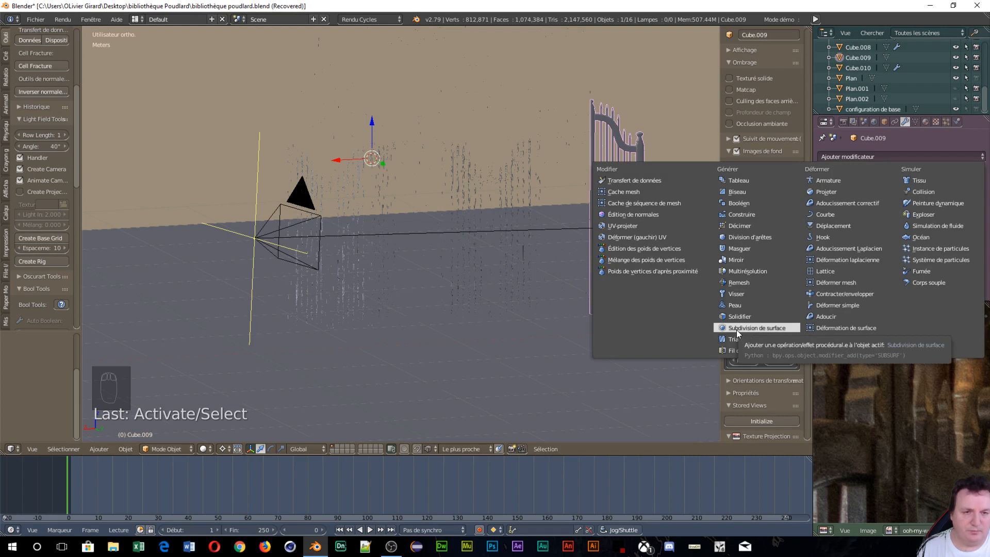
{"action": "left_click", "coordinate": [737, 351]}
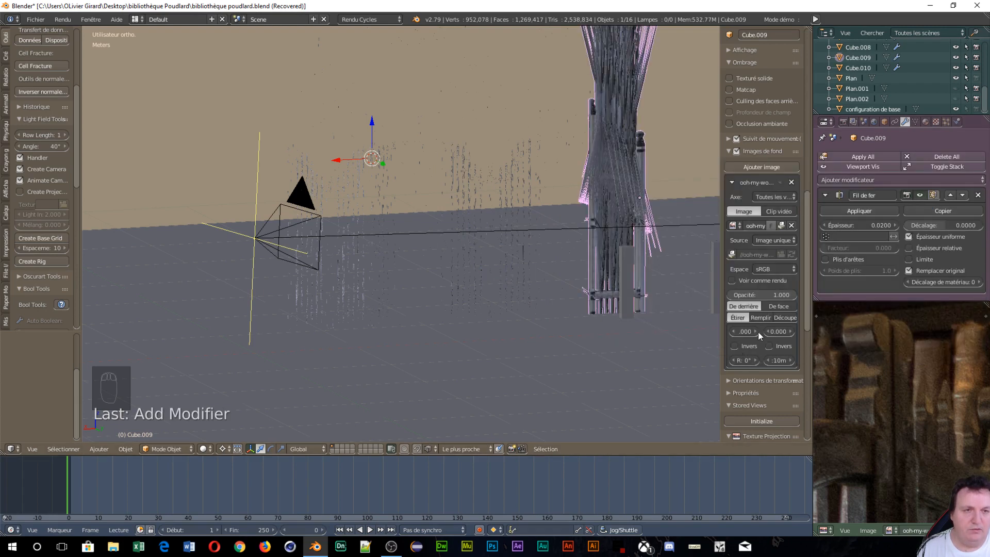
{"action": "left_click", "coordinate": [912, 239]}
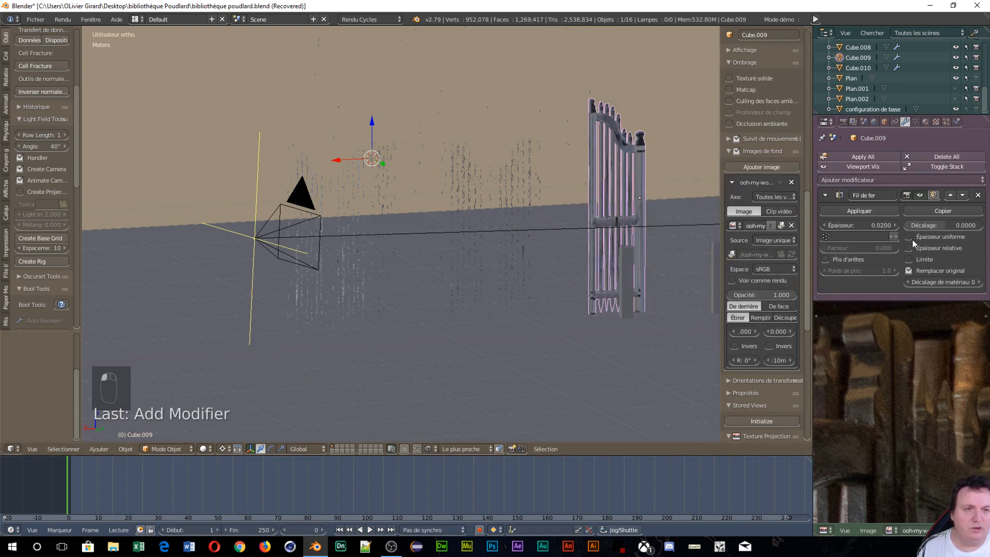
{"action": "left_click", "coordinate": [880, 224]}
{"action": "type", "text": "0.00005"}
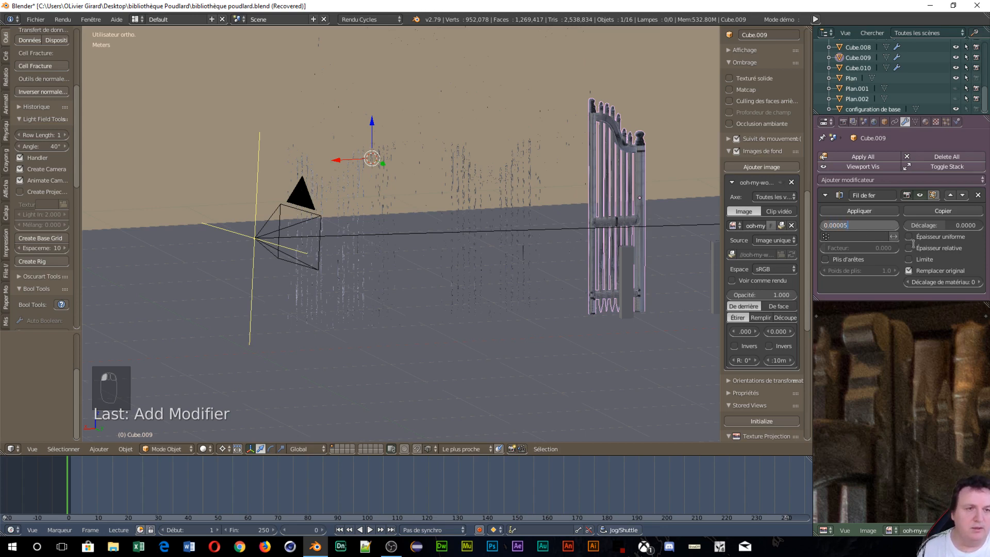
{"action": "key", "text": "Return"}
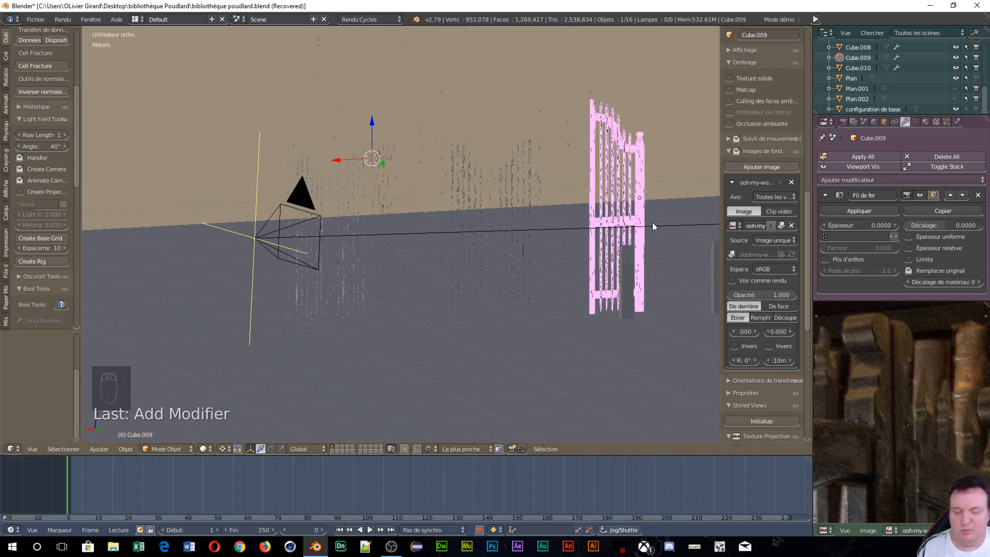
Switch to rendered shading from the camera view and examine the green wireframe gates up close from several angles.
{"action": "key", "text": "KP_0"}
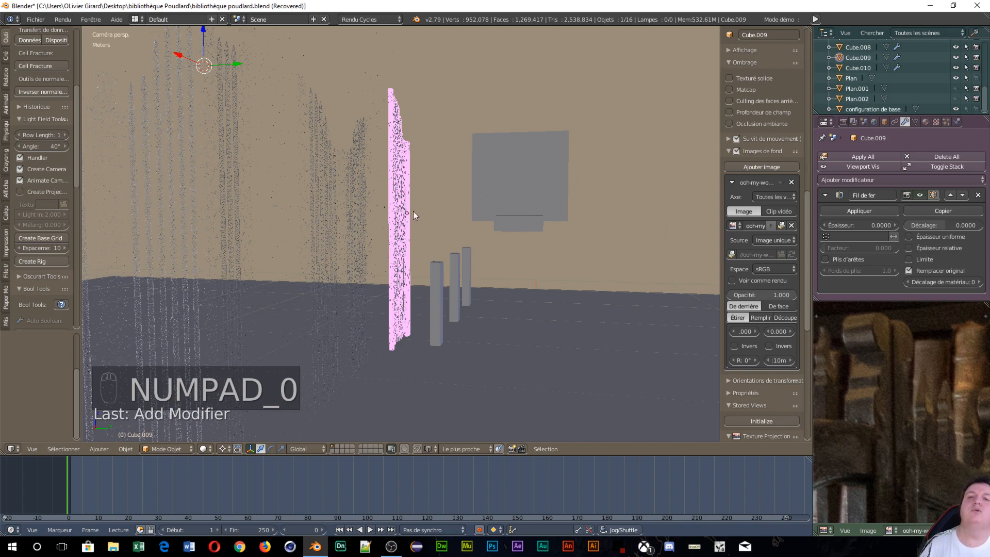
{"action": "key", "text": "shift+z"}
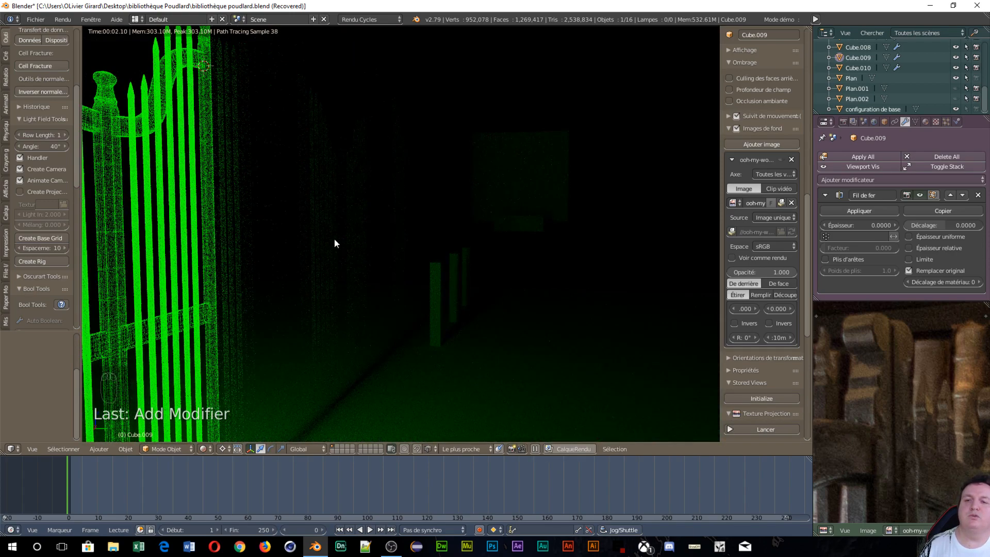
{"action": "key", "text": "KP_0"}
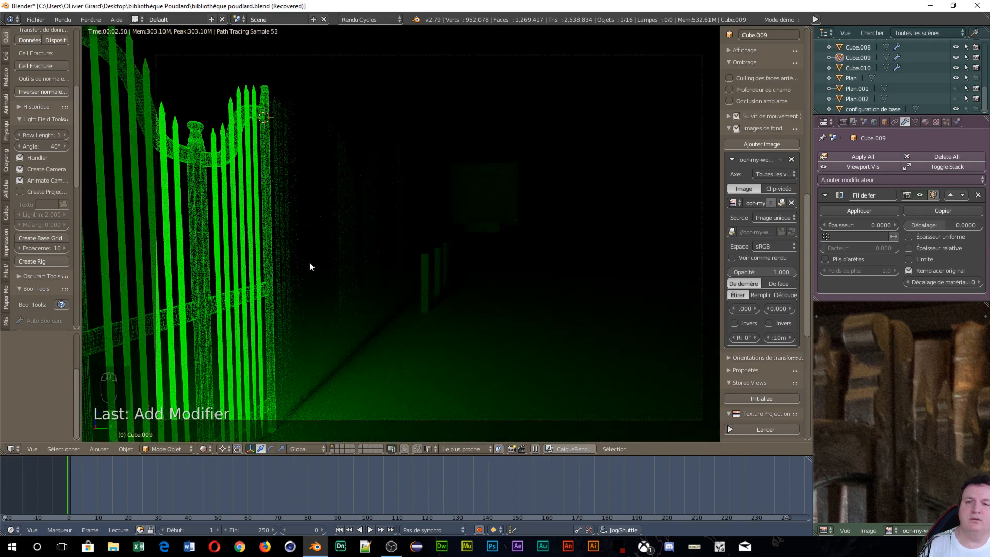
{"action": "middle_click_drag", "start_coordinate": [449, 283], "coordinate": [422, 274]}
{"action": "scroll", "coordinate": [375, 234], "scroll_direction": "up", "scroll_amount": 4}
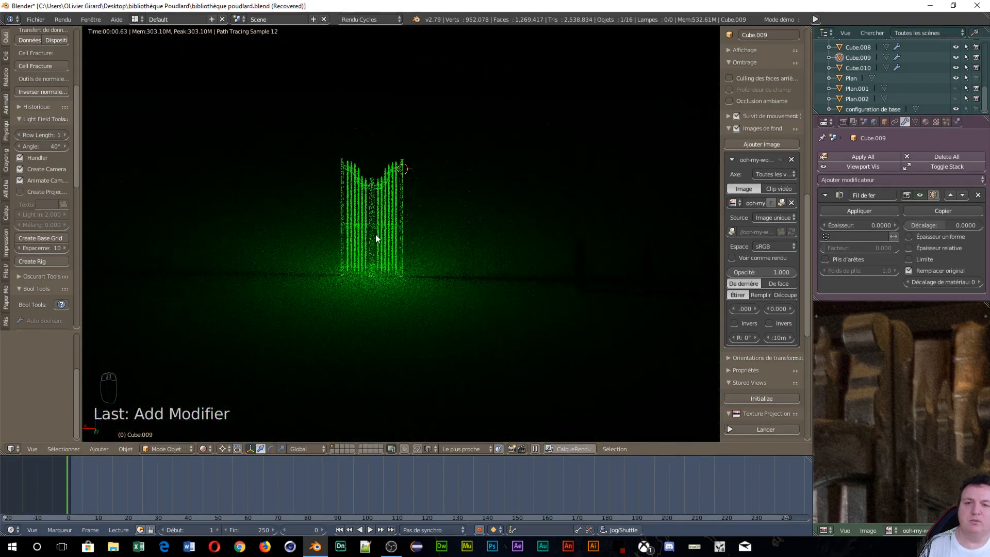
{"action": "scroll", "coordinate": [598, 221], "scroll_direction": "down", "scroll_amount": 3}
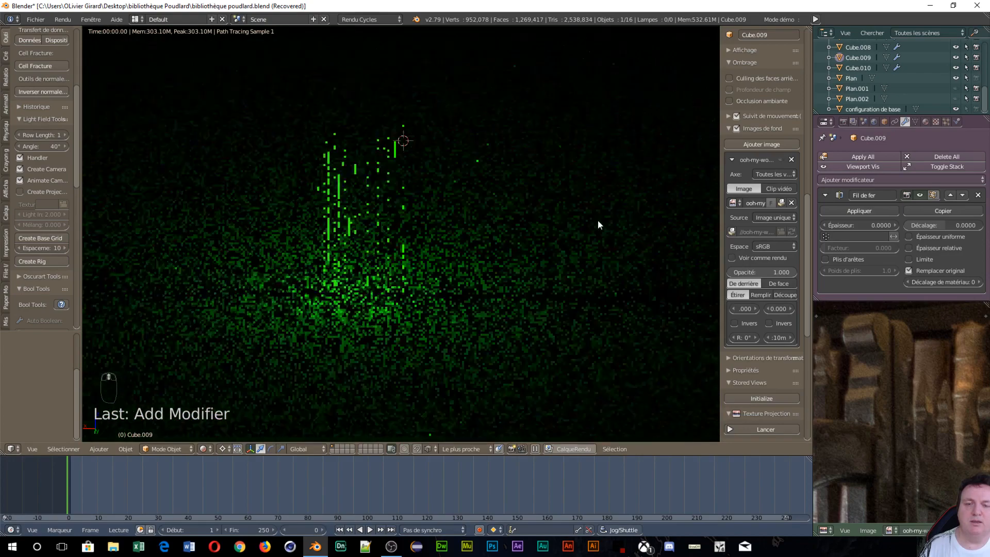
{"action": "scroll", "coordinate": [568, 209], "scroll_direction": "up", "scroll_amount": 6}
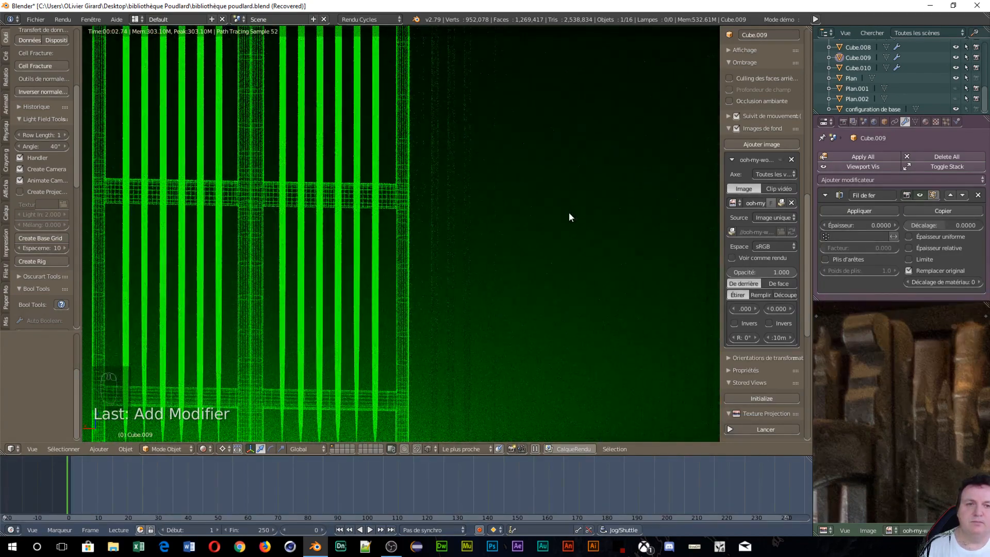
Try a material offset of 1 on the farthest gate's Wireframe modifier, and reset it to 0.
{"action": "left_click", "coordinate": [979, 282]}
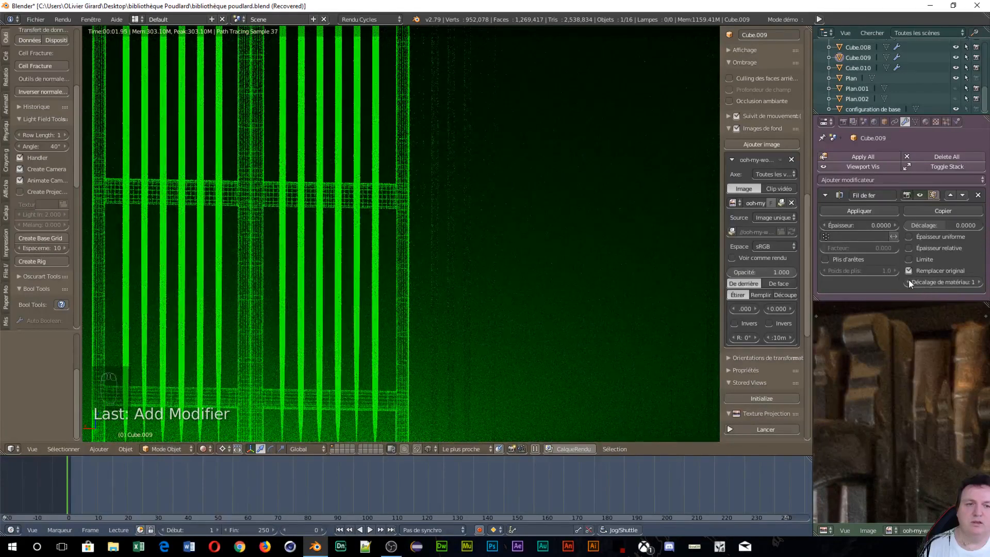
{"action": "left_click", "coordinate": [909, 280]}
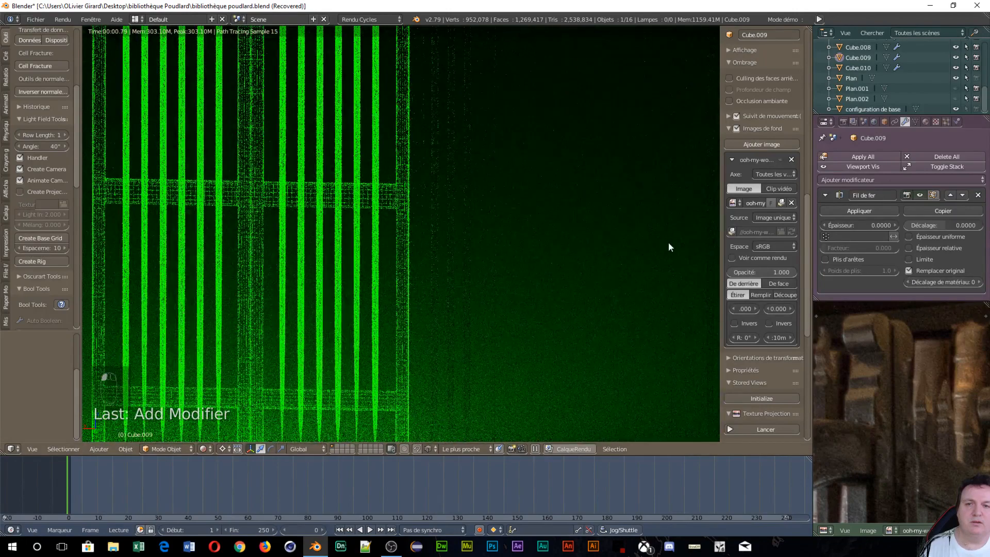
Switch to wireframe shading and assign the existing fil de fer material to the narrow gate section beside the nearest gate.
{"action": "scroll", "coordinate": [670, 242], "scroll_direction": "down", "scroll_amount": 5}
{"action": "middle_click_drag", "start_coordinate": [298, 211], "coordinate": [392, 203]}
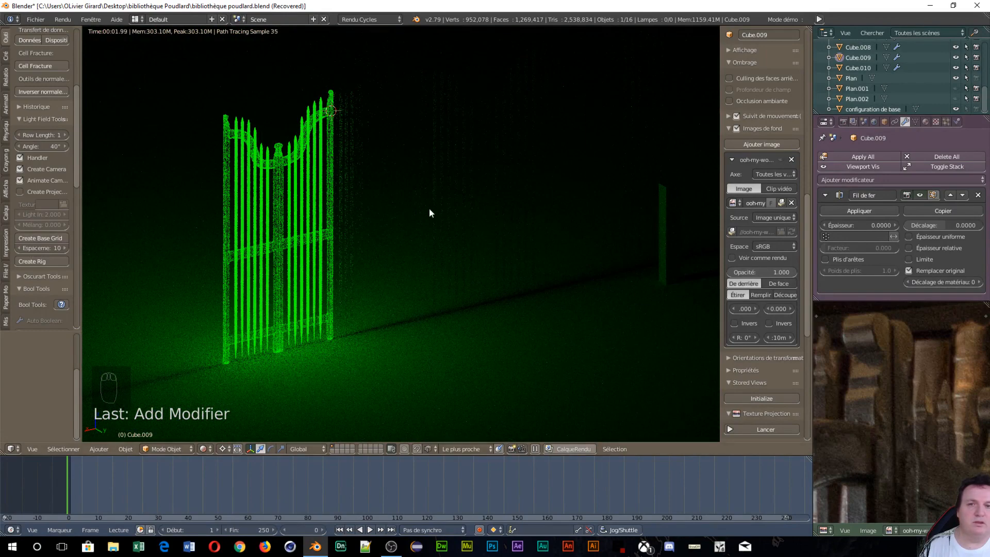
{"action": "right_click", "coordinate": [346, 183]}
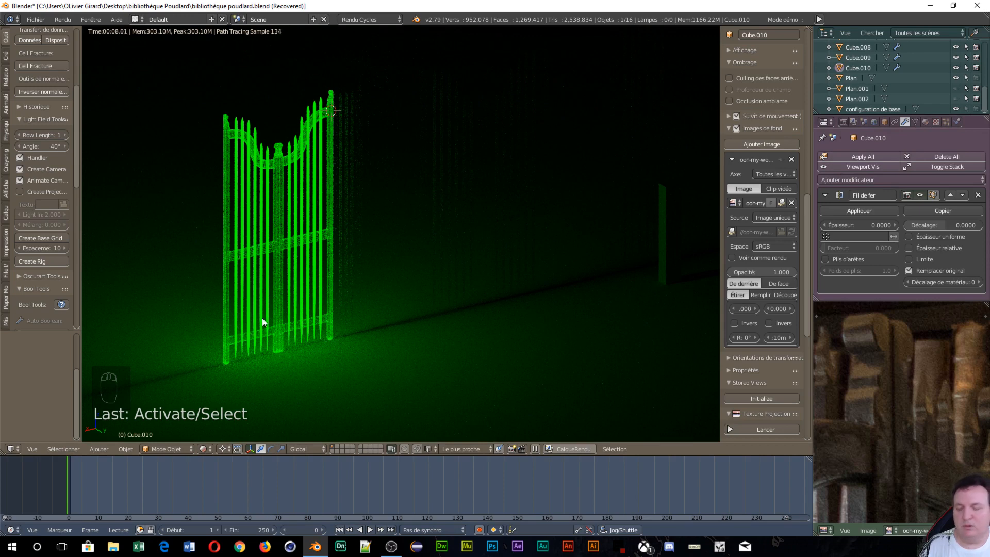
{"action": "key", "text": "Tab"}
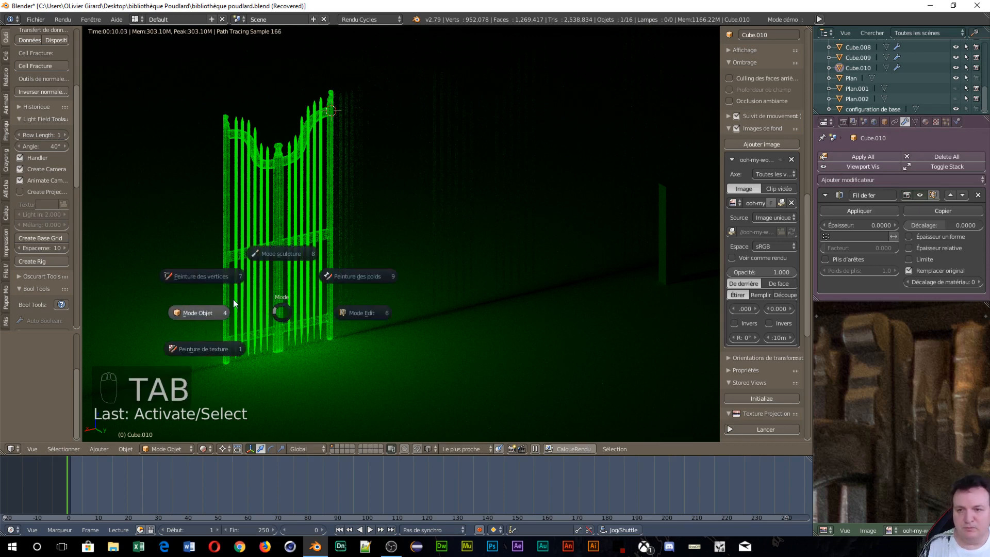
{"action": "left_click", "coordinate": [202, 315]}
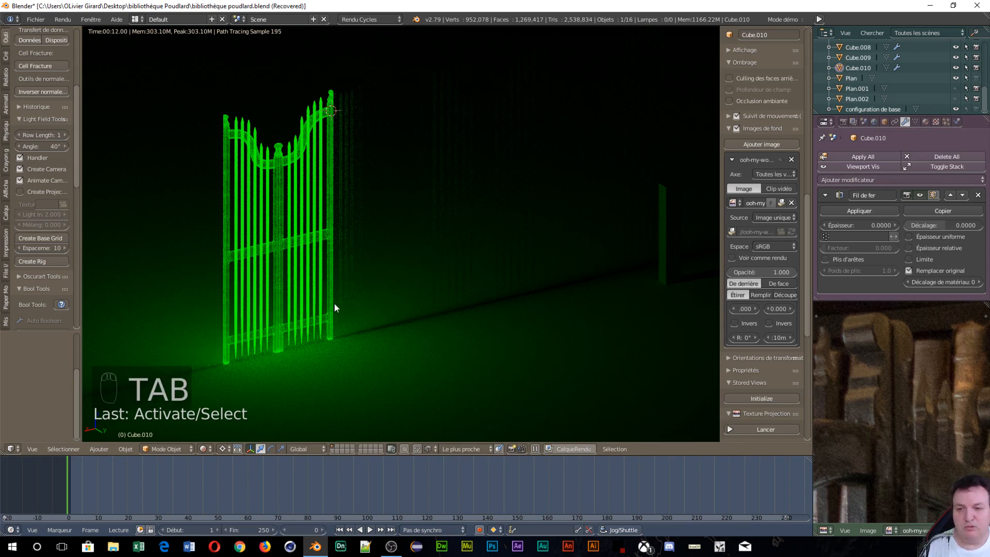
{"action": "key", "text": "Tab"}
{"action": "left_click", "coordinate": [261, 353]}
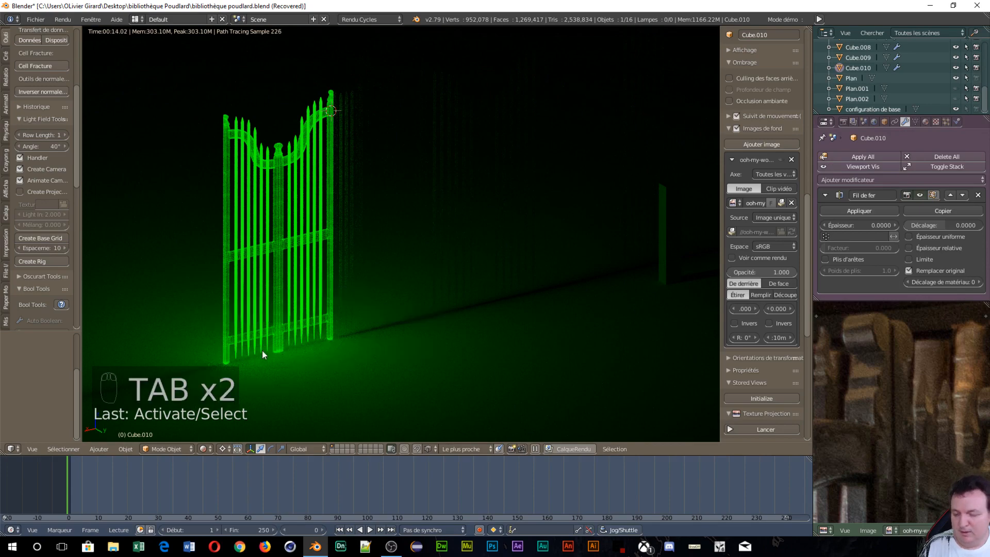
{"action": "key", "text": "z"}
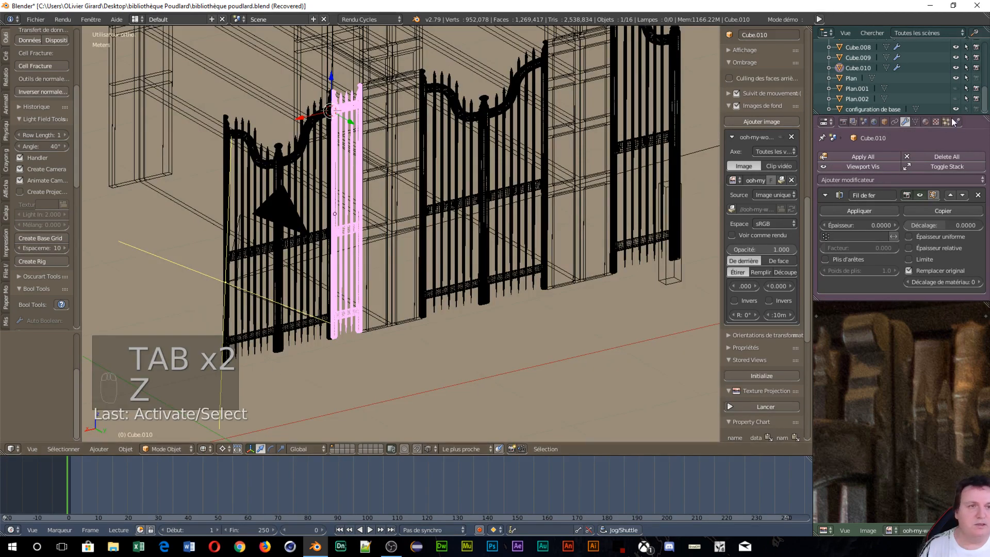
{"action": "left_click", "coordinate": [926, 122]}
{"action": "left_click", "coordinate": [825, 190]}
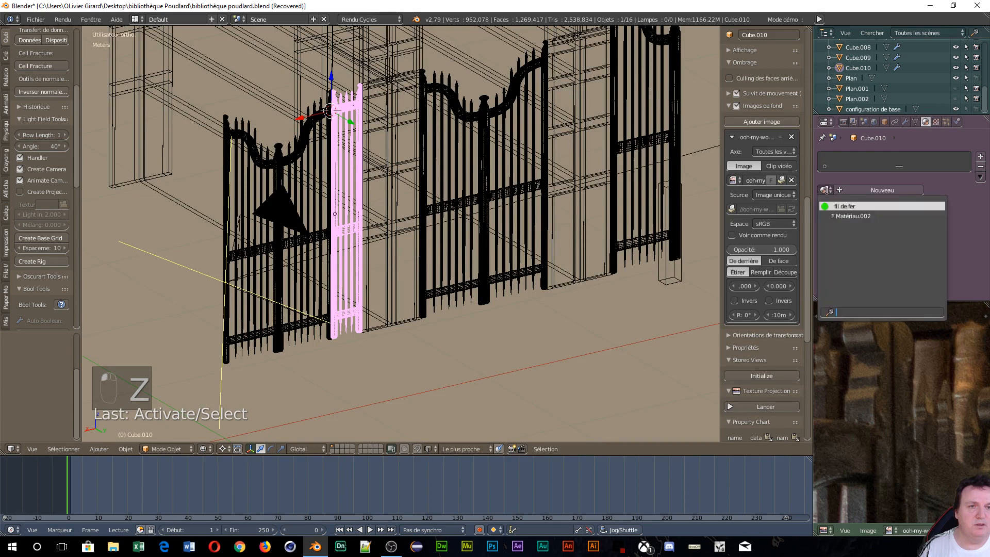
{"action": "left_click", "coordinate": [838, 205]}
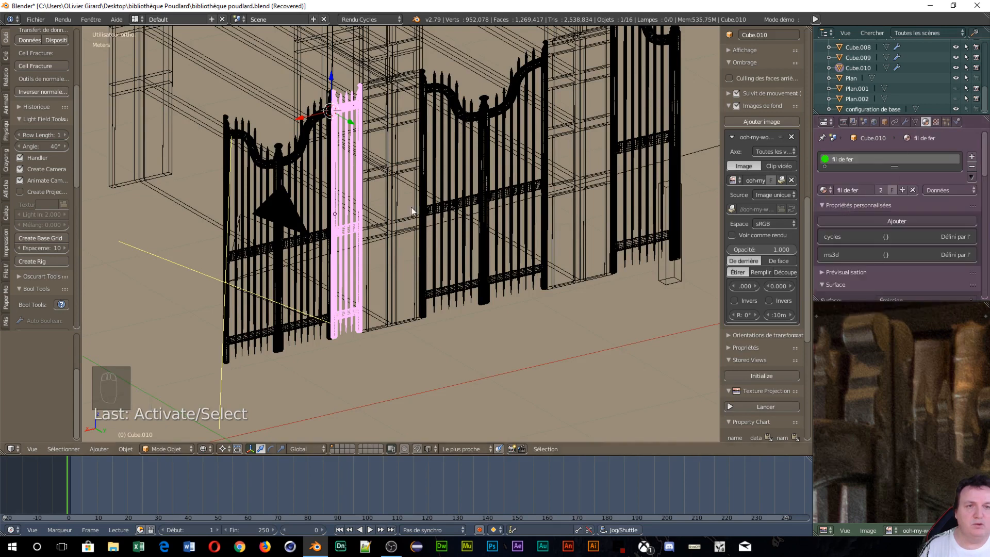
Assign the fil de fer material to both bookcases standing behind the gates.
{"action": "right_click", "coordinate": [408, 148]}
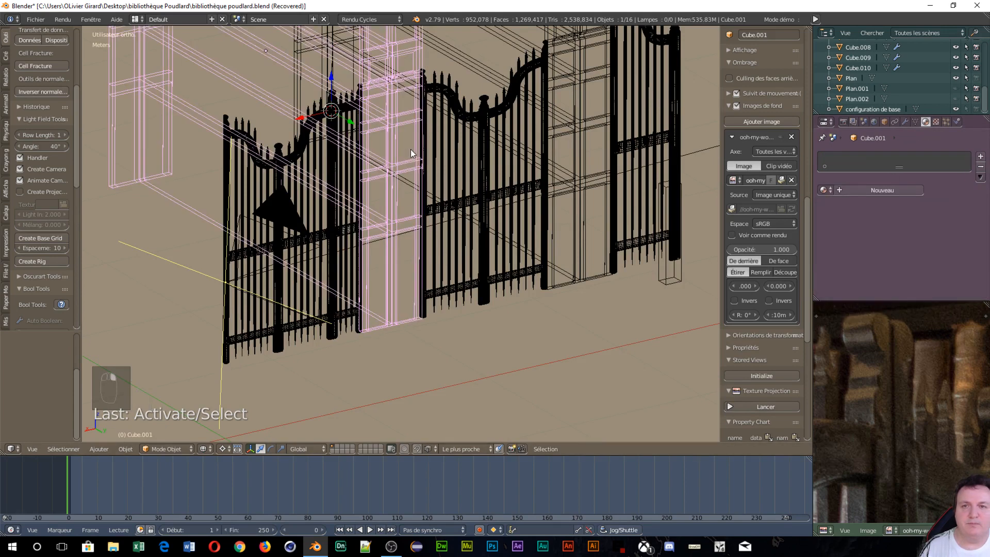
{"action": "left_click", "coordinate": [825, 191]}
{"action": "left_click", "coordinate": [841, 208]}
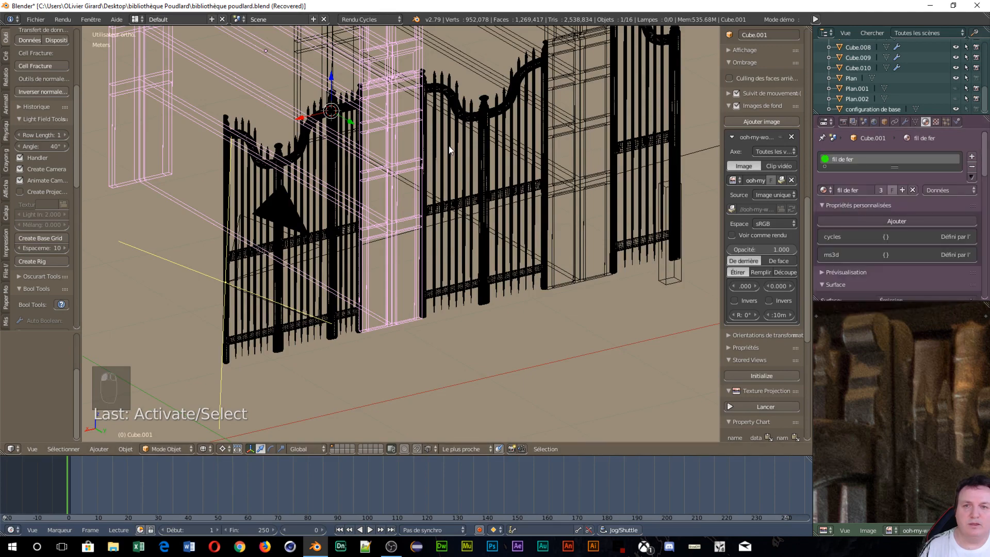
{"action": "right_click", "coordinate": [471, 129]}
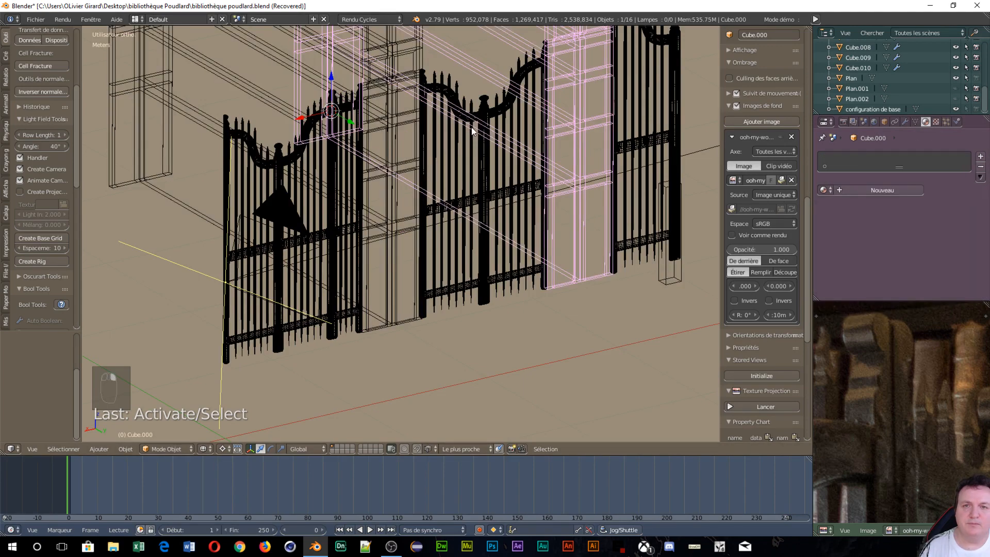
{"action": "left_click", "coordinate": [827, 191]}
{"action": "left_click", "coordinate": [836, 205]}
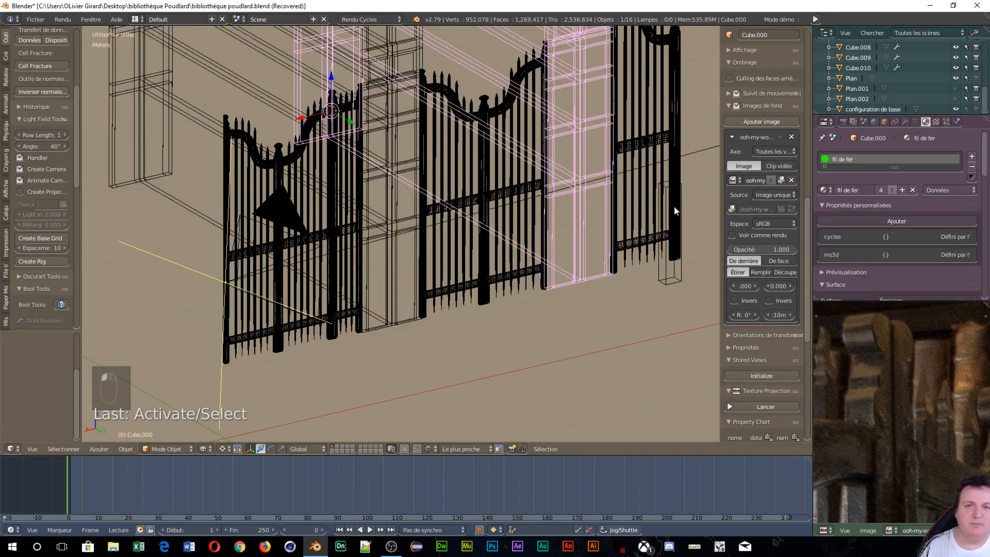
Assign the fil de fer material to the two remaining gates, the middle one and the farthest one.
{"action": "right_click", "coordinate": [480, 122]}
{"action": "left_click", "coordinate": [827, 191]}
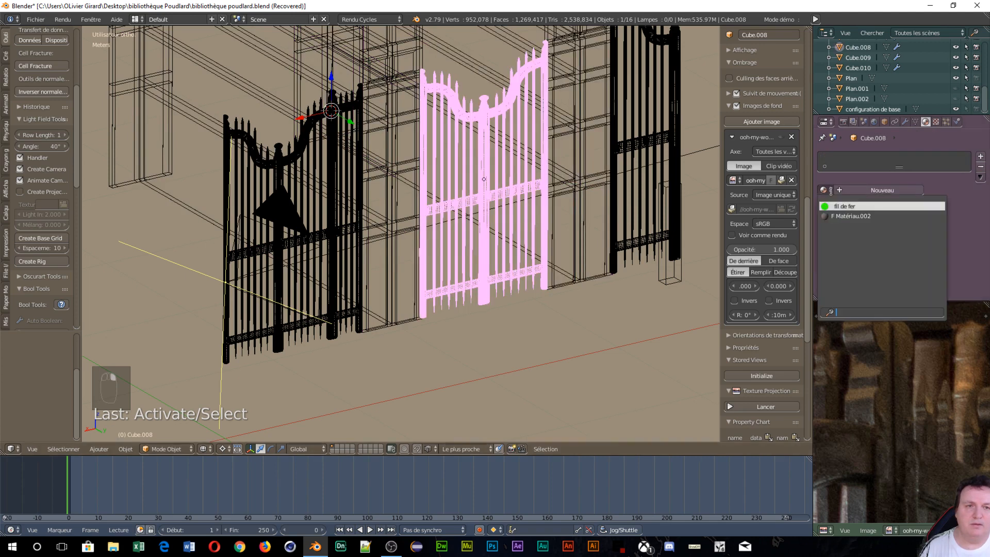
{"action": "left_click", "coordinate": [837, 205]}
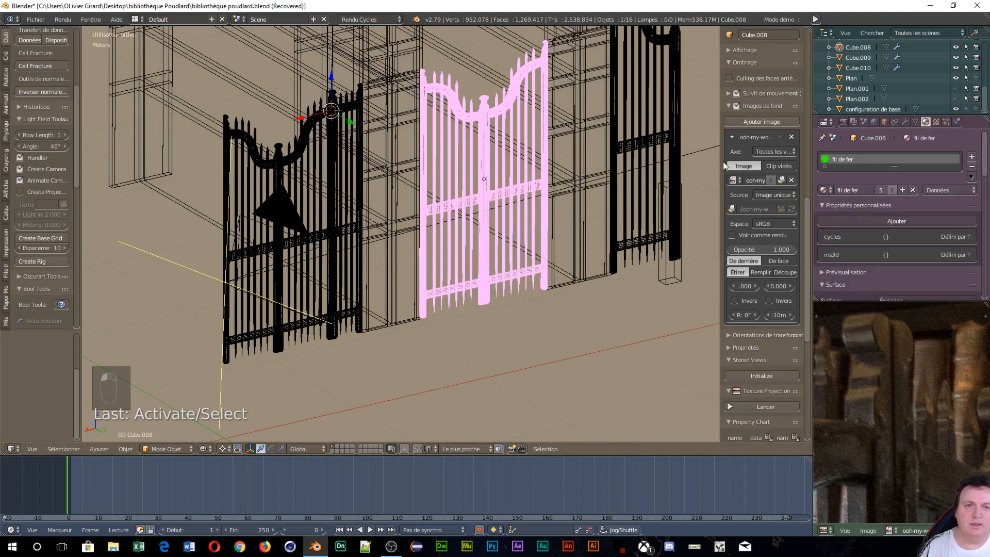
{"action": "right_click", "coordinate": [670, 134]}
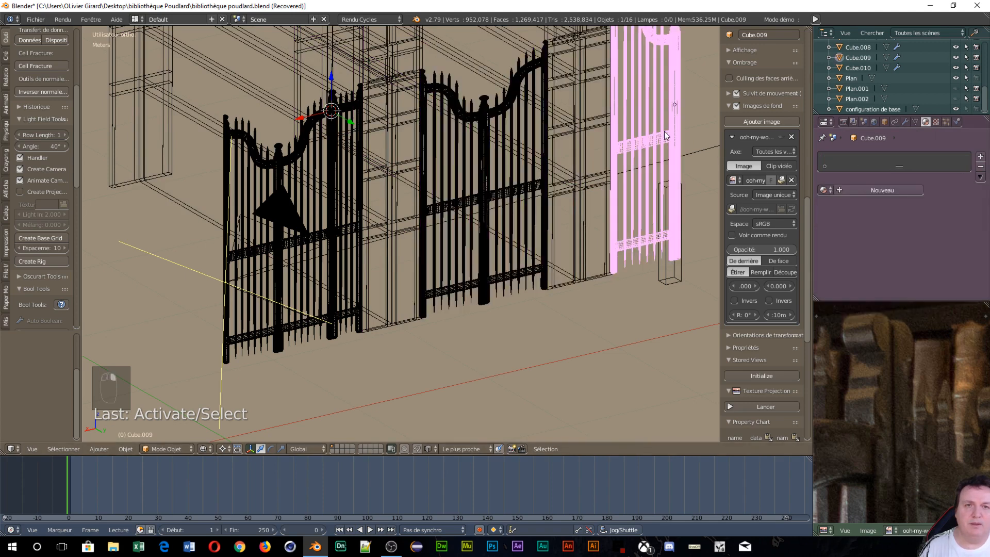
{"action": "left_click", "coordinate": [829, 190]}
{"action": "left_click", "coordinate": [831, 205]}
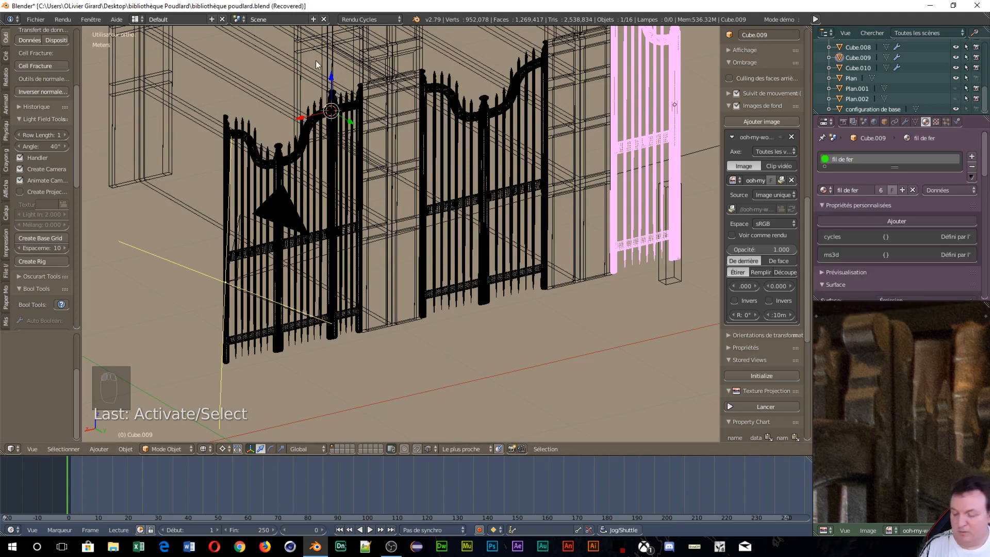
Switch to rendered shading from the camera view and check the green wireframe on all gates and bookcases.
{"action": "key", "text": "shift+z"}
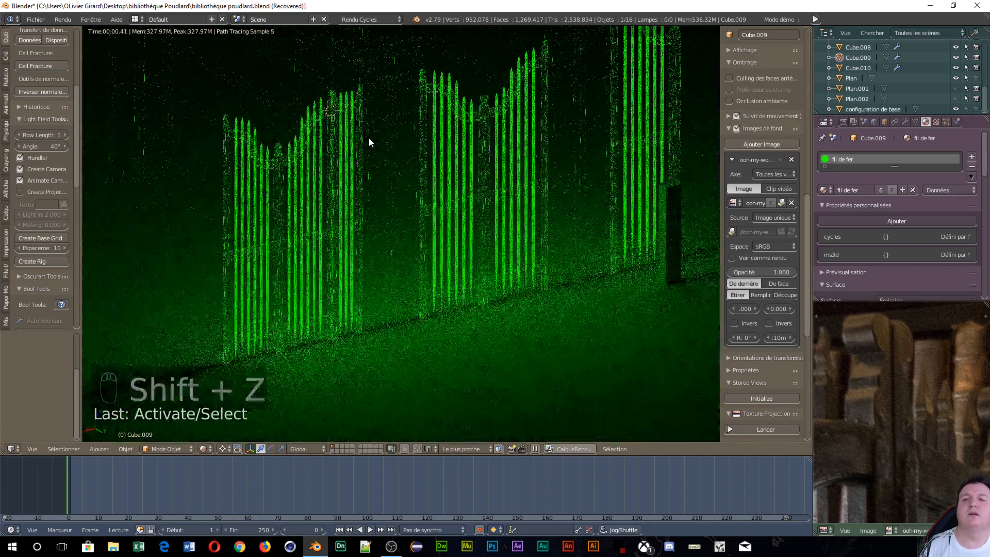
{"action": "key", "text": "KP_0"}
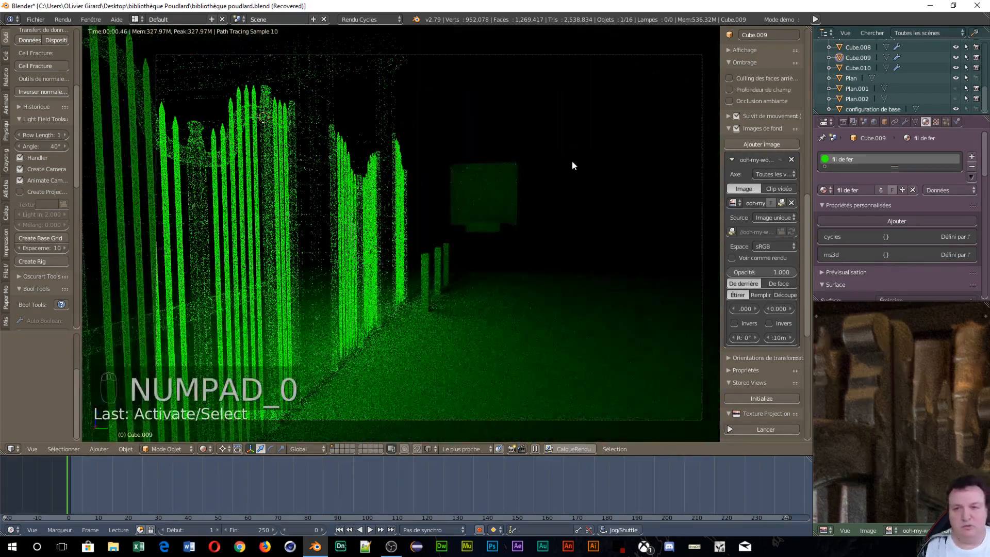
{"action": "scroll", "coordinate": [606, 151], "scroll_direction": "down", "scroll_amount": 3}
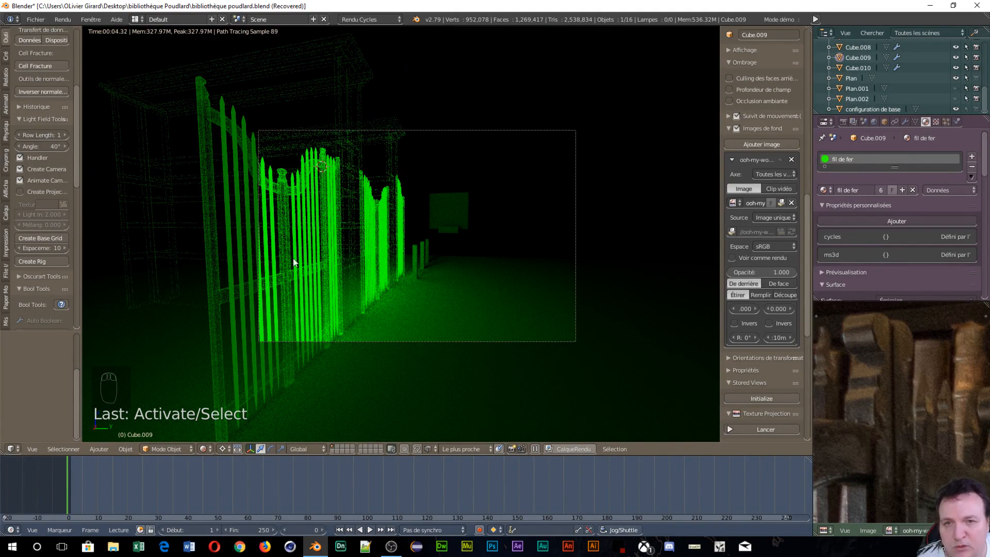
{"action": "scroll", "coordinate": [497, 155], "scroll_direction": "up", "scroll_amount": 2}
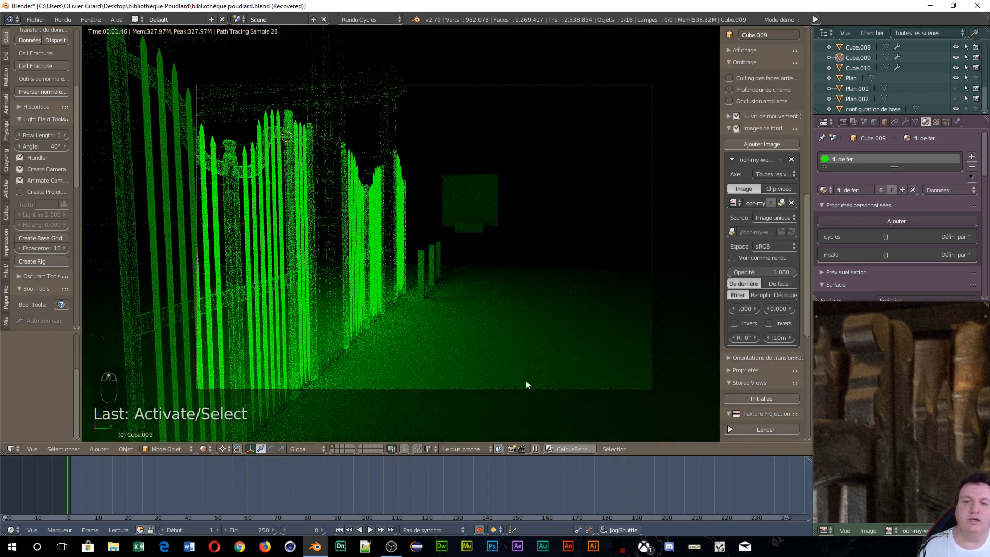
Hide Plan, configuration de base and the objects Cube.002 to Cube.006 in the viewport.
{"action": "left_click", "coordinate": [956, 76]}
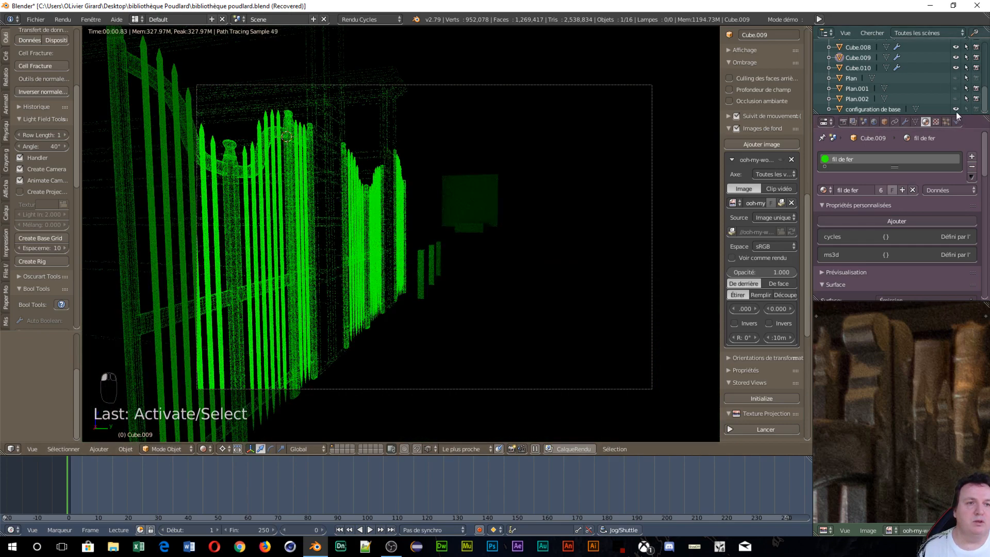
{"action": "left_click", "coordinate": [956, 109]}
{"action": "scroll", "coordinate": [952, 96], "scroll_direction": "up", "scroll_amount": 2}
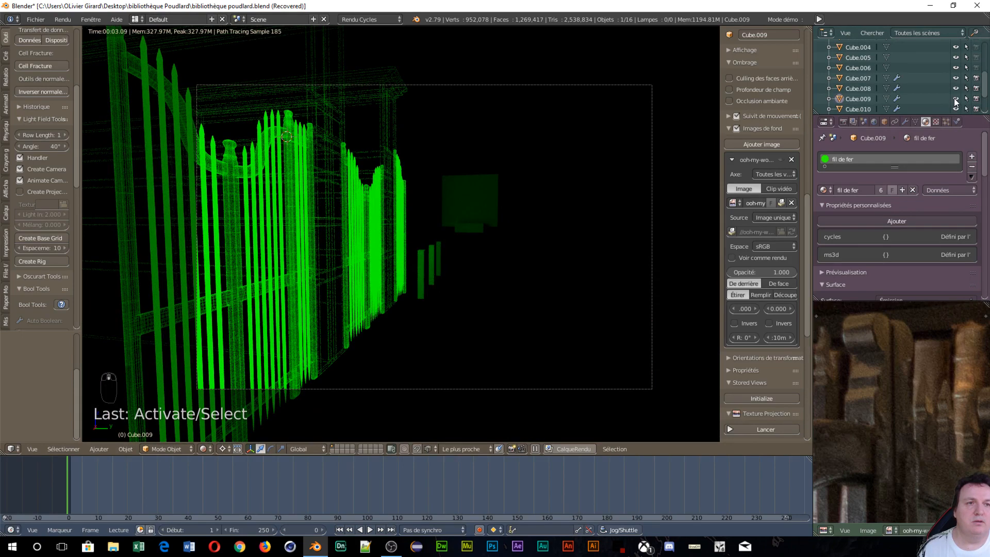
{"action": "scroll", "coordinate": [956, 101], "scroll_direction": "up", "scroll_amount": 1}
{"action": "left_click_drag", "start_coordinate": [958, 86], "coordinate": [957, 50]}
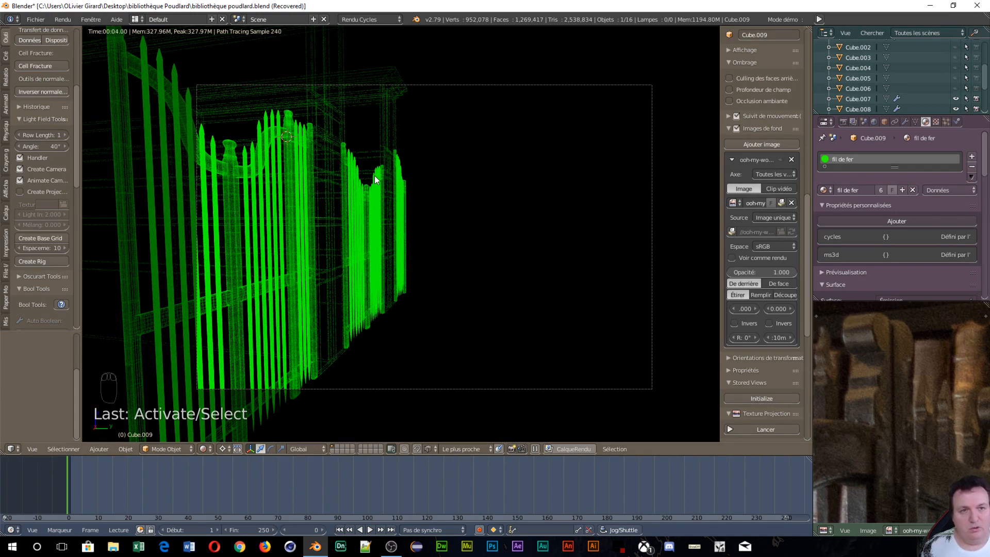
Enable the transparent film background in the render settings.
{"action": "left_click", "coordinate": [843, 123]}
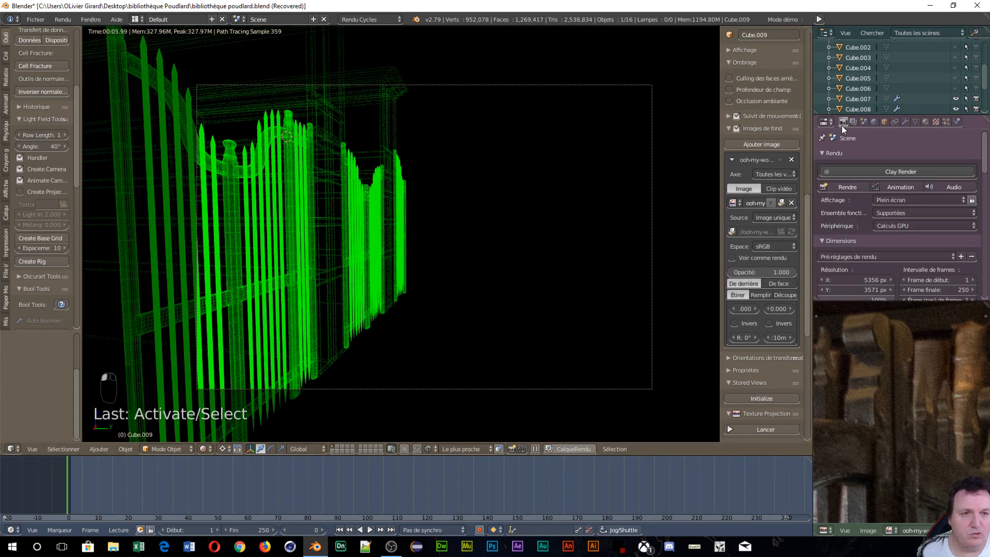
{"action": "scroll", "coordinate": [890, 236], "scroll_direction": "down", "scroll_amount": 8}
{"action": "scroll", "coordinate": [887, 230], "scroll_direction": "down", "scroll_amount": 8}
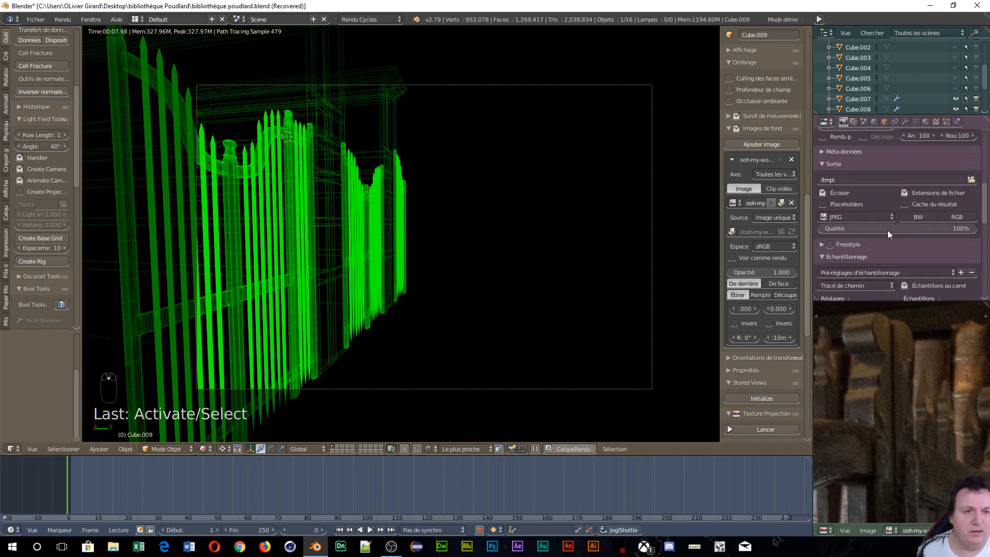
{"action": "scroll", "coordinate": [890, 233], "scroll_direction": "down", "scroll_amount": 4}
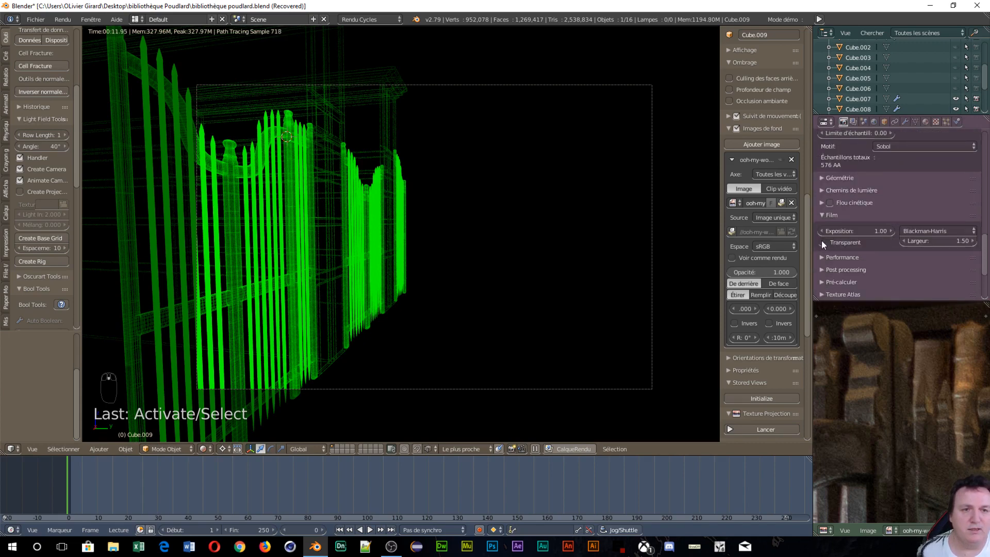
{"action": "left_click", "coordinate": [823, 242]}
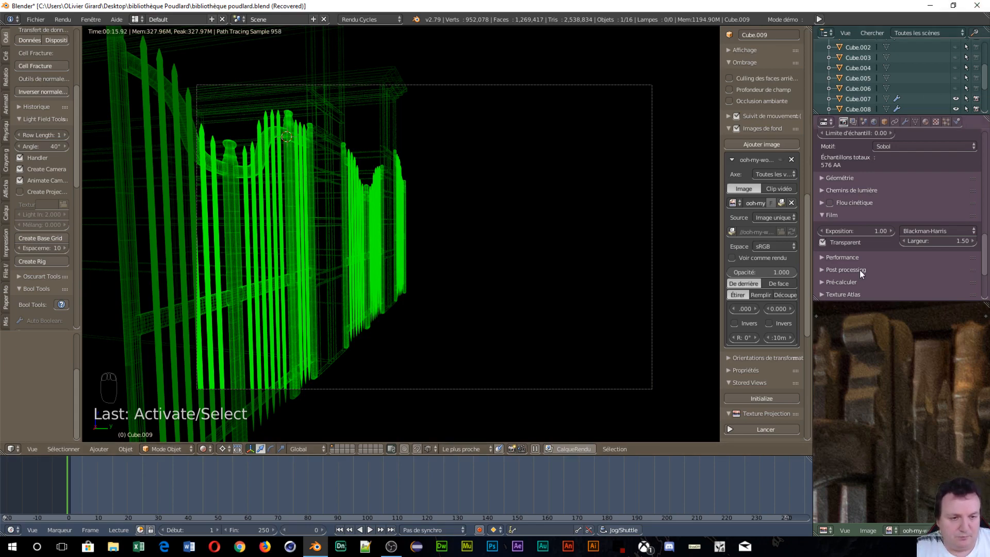
Bring the whole library reference photo into view and set the render output format to PNG.
{"action": "scroll", "coordinate": [898, 232], "scroll_direction": "down", "scroll_amount": 1}
{"action": "scroll", "coordinate": [893, 375], "scroll_direction": "down", "scroll_amount": 2}
{"action": "scroll", "coordinate": [908, 361], "scroll_direction": "down", "scroll_amount": 3}
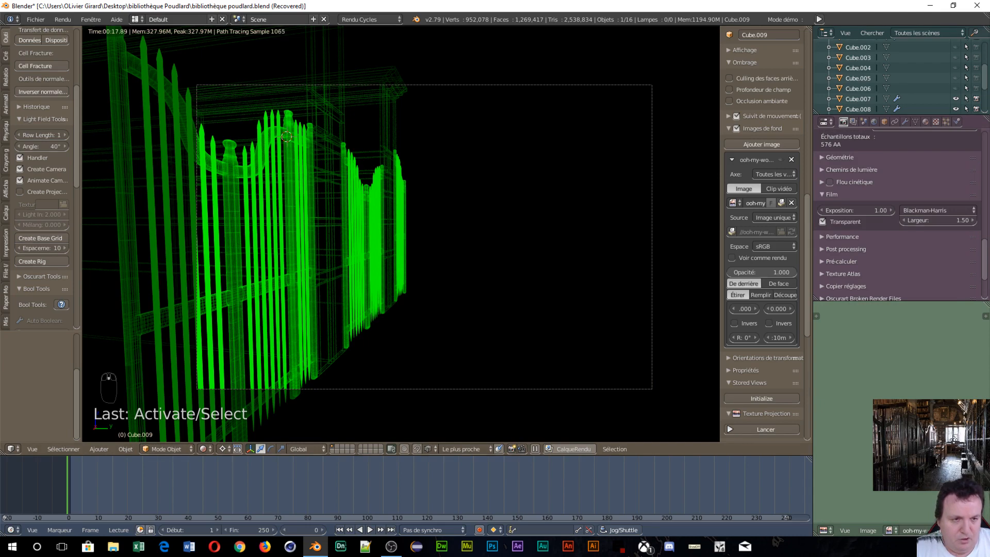
{"action": "middle_click_drag", "start_coordinate": [953, 440], "coordinate": [907, 346]}
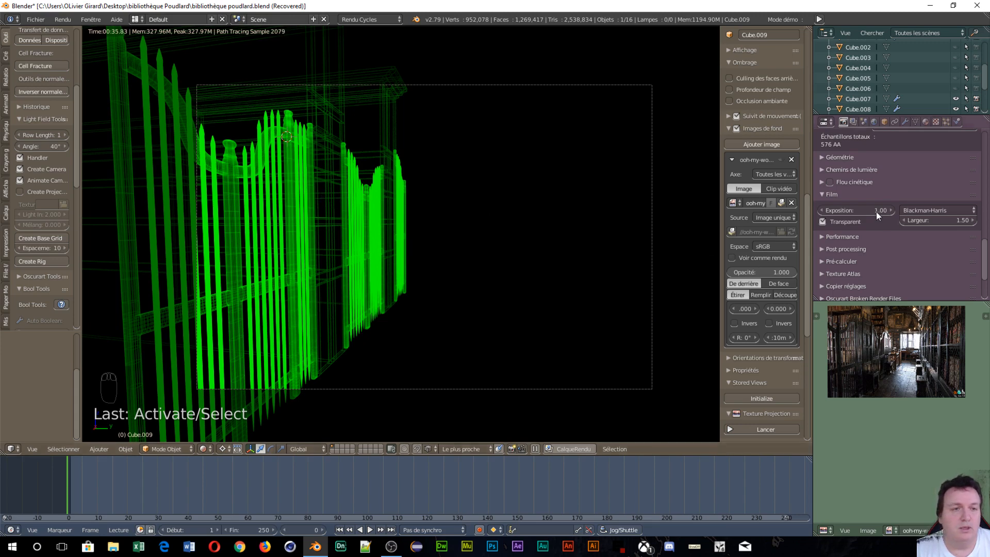
{"action": "scroll", "coordinate": [890, 251], "scroll_direction": "up", "scroll_amount": 10}
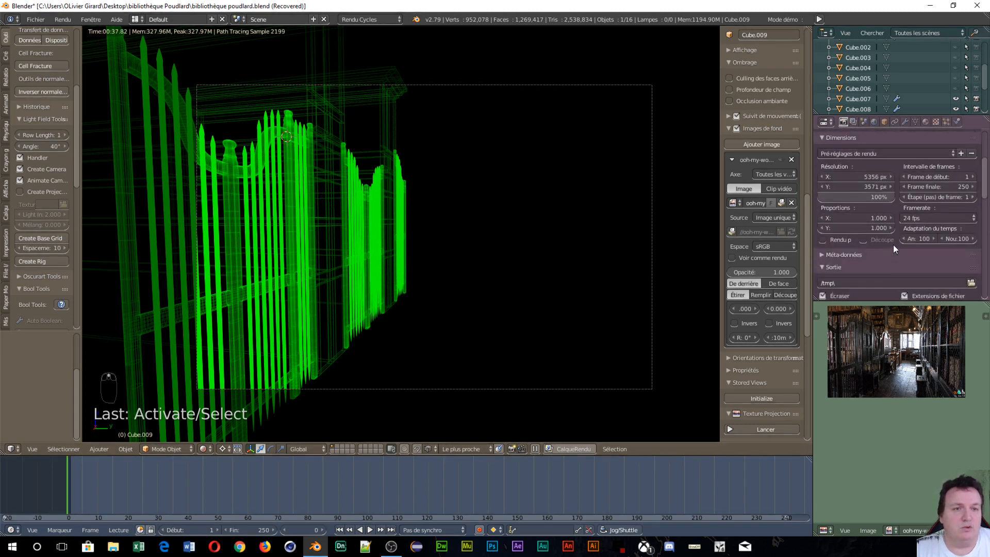
{"action": "scroll", "coordinate": [893, 241], "scroll_direction": "down", "scroll_amount": 7}
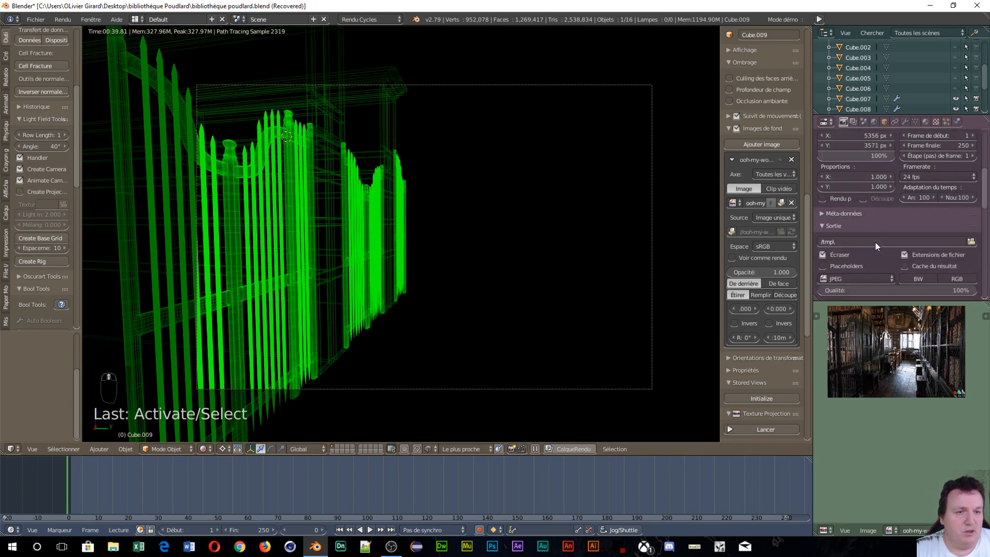
{"action": "left_click", "coordinate": [845, 237]}
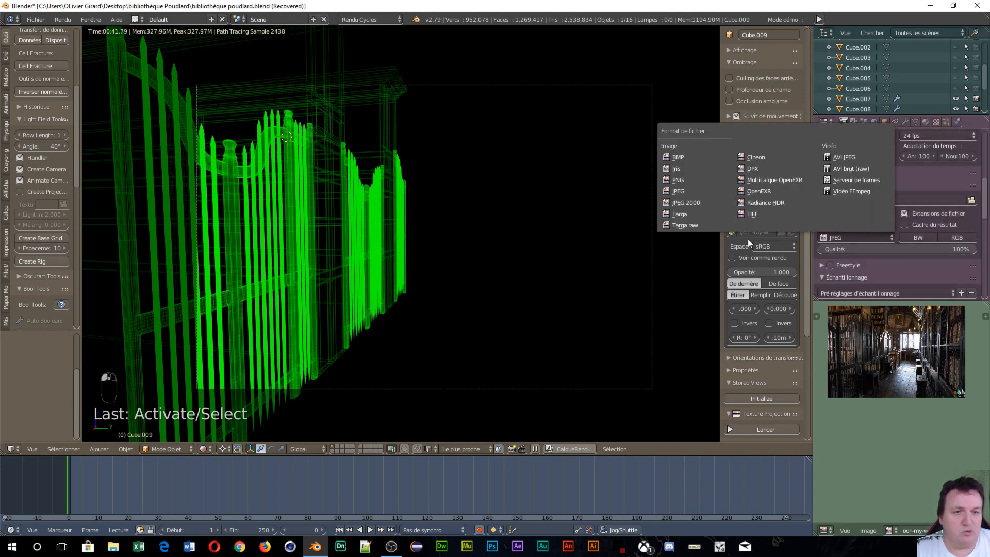
{"action": "left_click", "coordinate": [686, 178]}
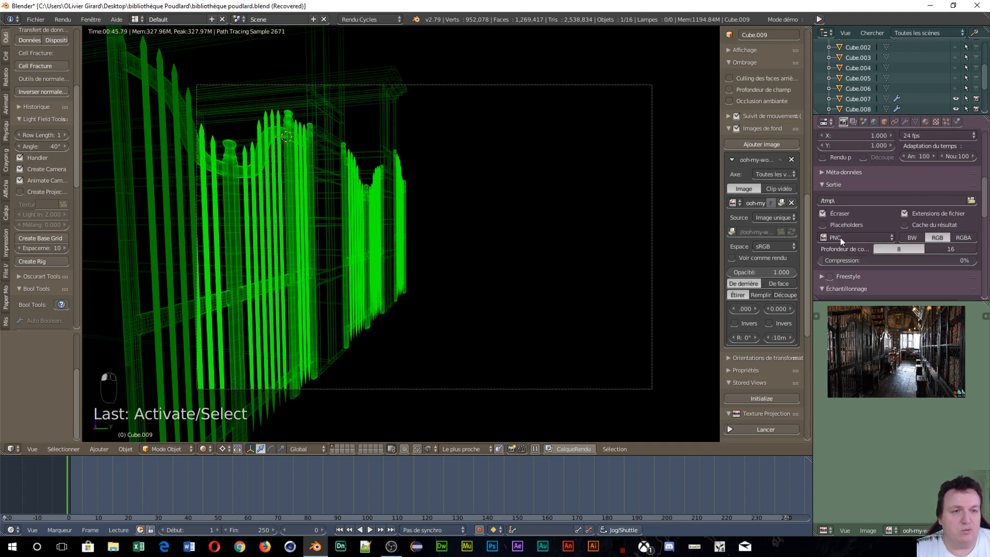
Render the still image from the camera.
{"action": "scroll", "coordinate": [841, 237], "scroll_direction": "up", "scroll_amount": 5}
{"action": "scroll", "coordinate": [844, 235], "scroll_direction": "up", "scroll_amount": 6}
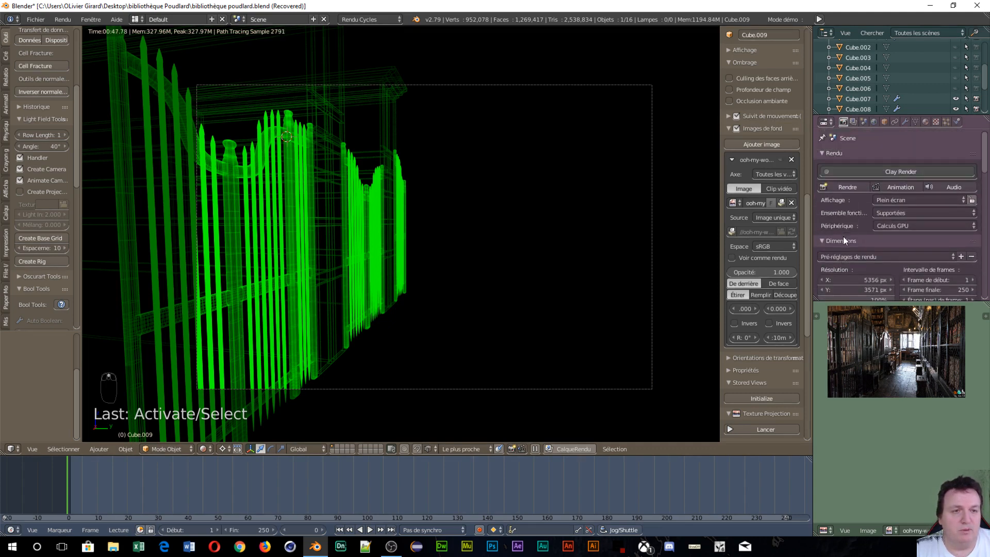
{"action": "left_click", "coordinate": [844, 186]}
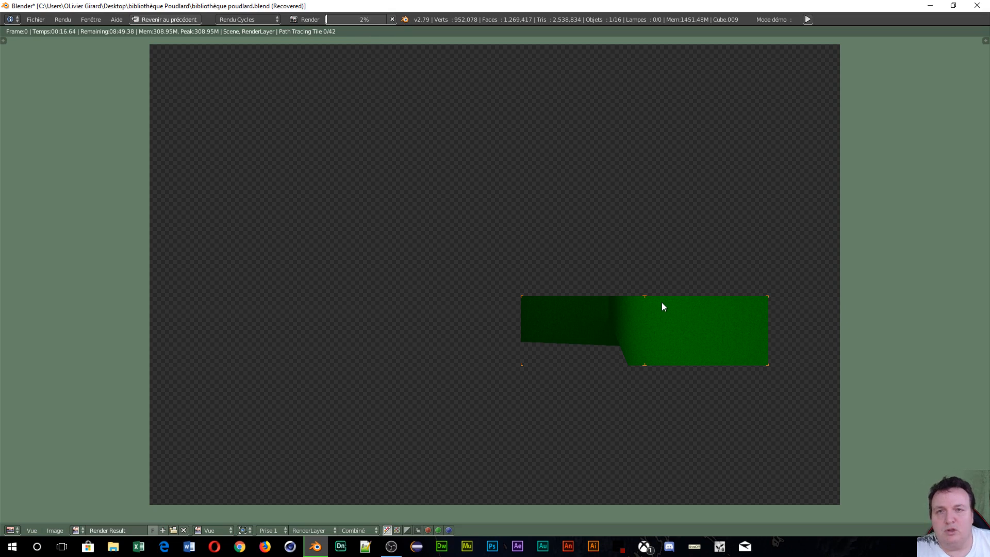
Stop the running render, exclude Plan.001 and Plan.002 from rendering, and render the still image again.
{"action": "left_click", "coordinate": [391, 19]}
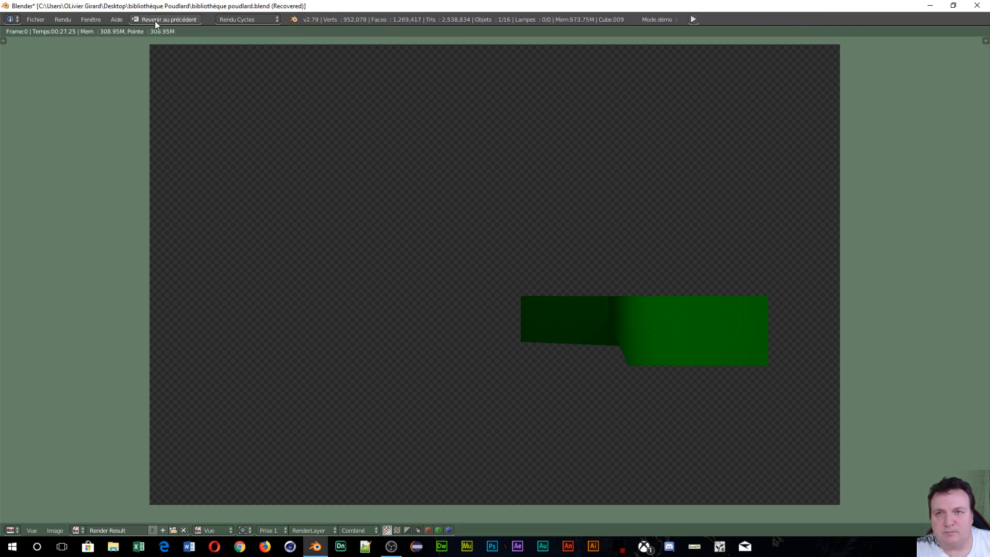
{"action": "key", "text": "Escape"}
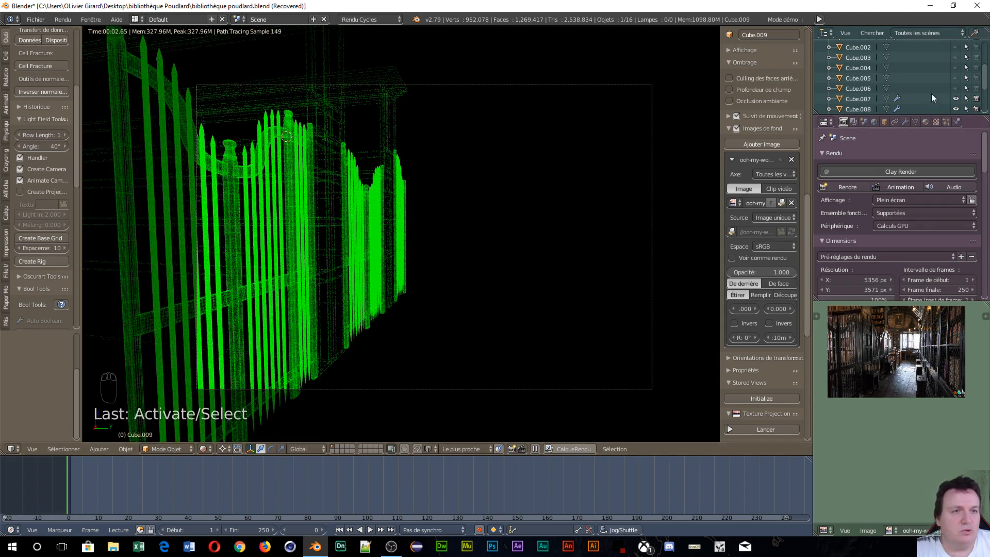
{"action": "scroll", "coordinate": [931, 94], "scroll_direction": "down", "scroll_amount": 2}
{"action": "scroll", "coordinate": [931, 100], "scroll_direction": "down", "scroll_amount": 1}
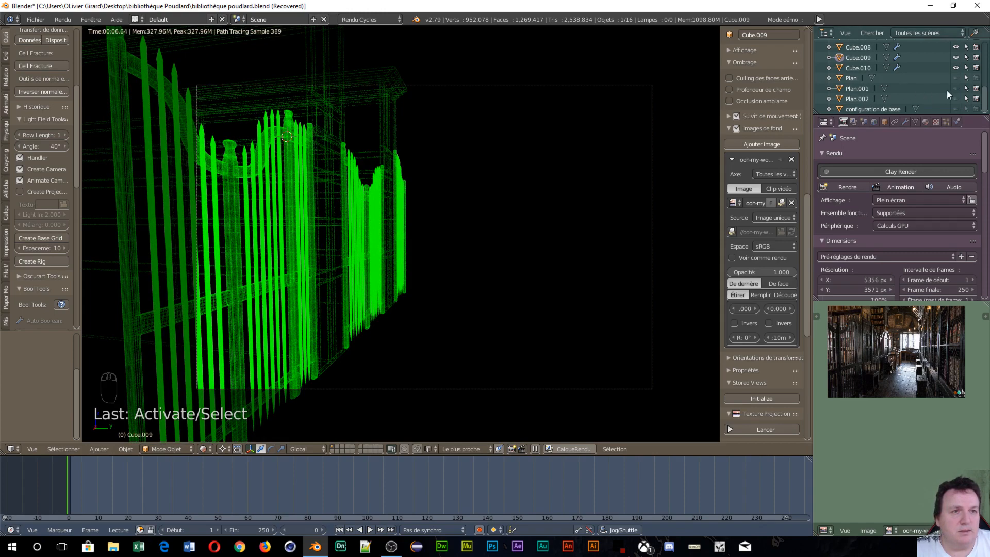
{"action": "left_click", "coordinate": [974, 90]}
{"action": "left_click", "coordinate": [977, 98]}
{"action": "scroll", "coordinate": [934, 86], "scroll_direction": "up", "scroll_amount": 6}
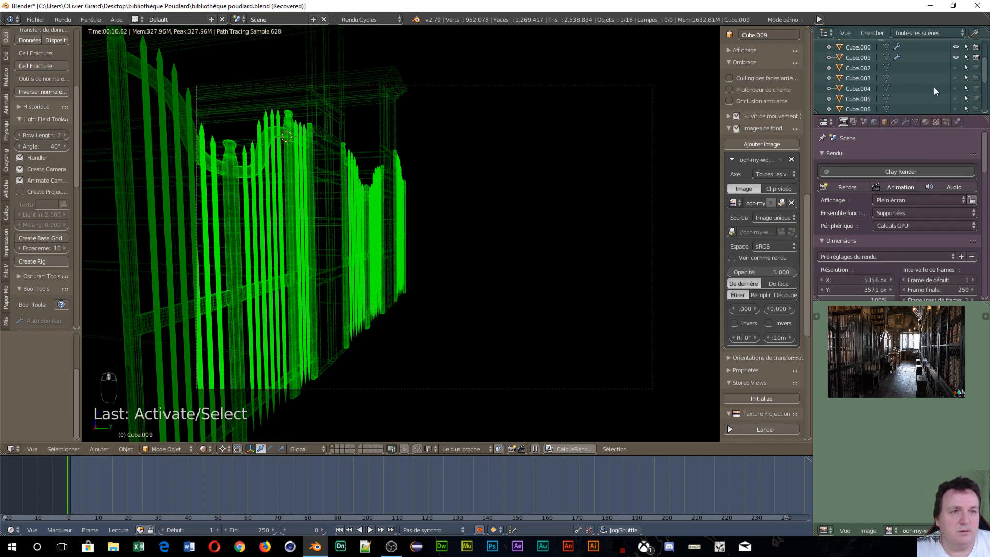
{"action": "scroll", "coordinate": [933, 87], "scroll_direction": "down", "scroll_amount": 3}
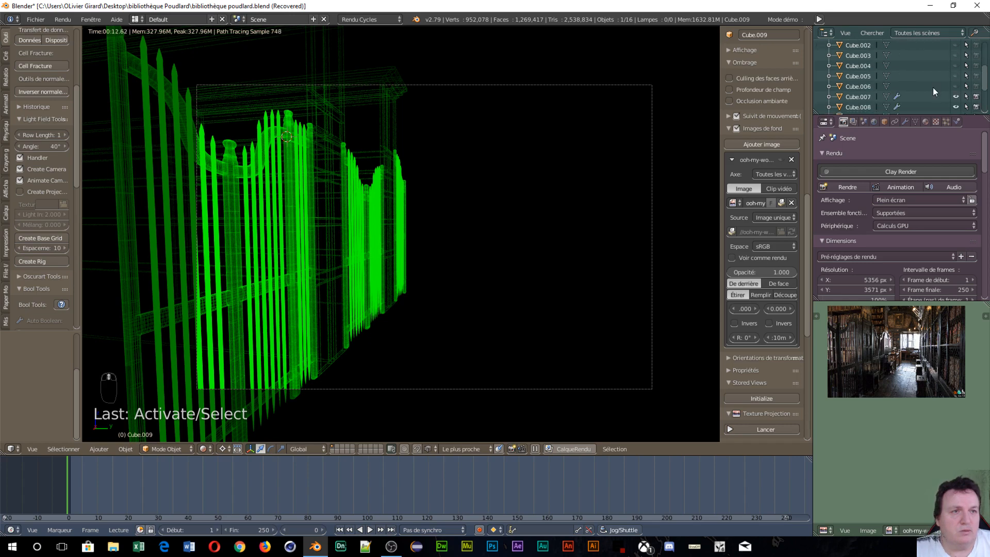
{"action": "scroll", "coordinate": [933, 88], "scroll_direction": "up", "scroll_amount": 3}
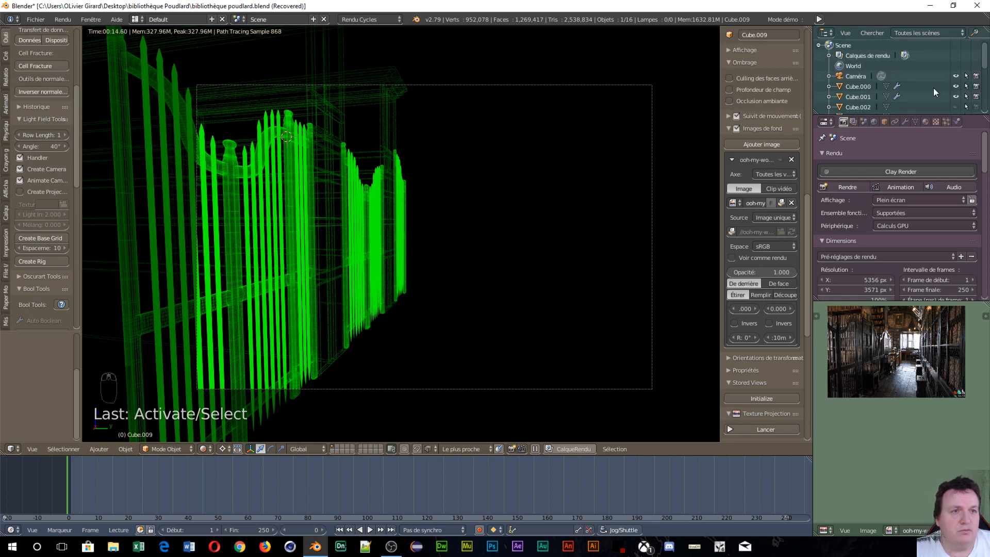
{"action": "scroll", "coordinate": [934, 88], "scroll_direction": "down", "scroll_amount": 6}
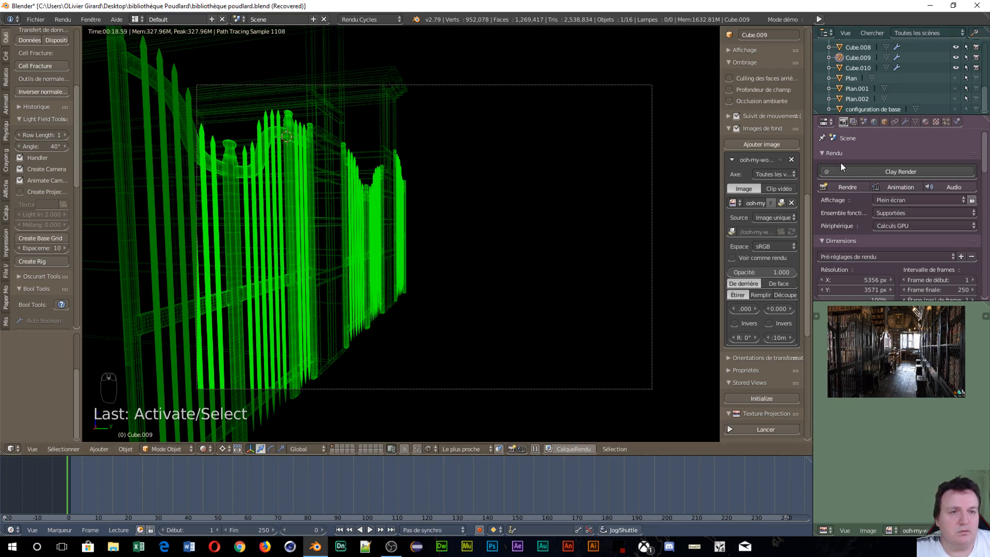
{"action": "left_click", "coordinate": [845, 185]}
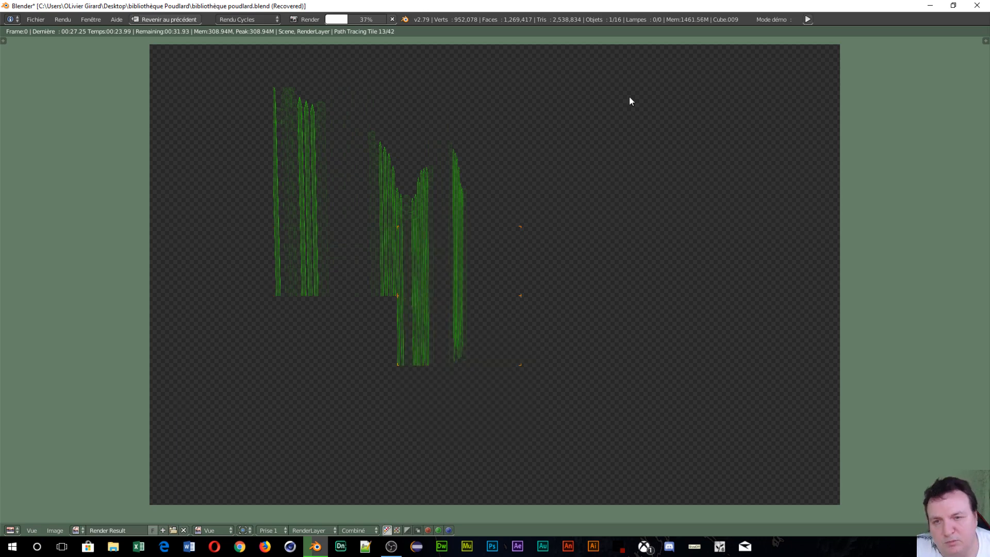
Examine the rendered wireframe of the gates and bookcases up close and return to the 3D scene.
{"action": "scroll", "coordinate": [333, 166], "scroll_direction": "up", "scroll_amount": 4}
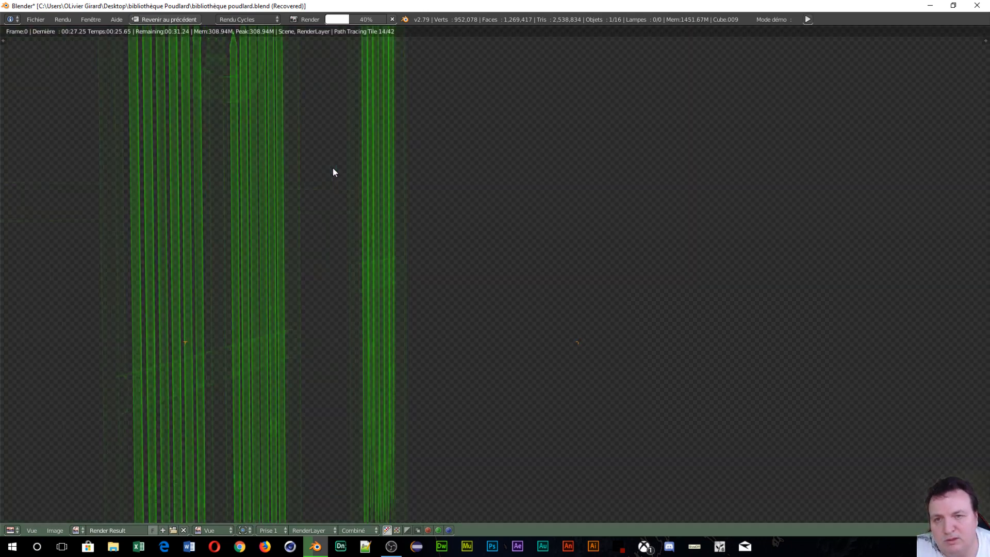
{"action": "scroll", "coordinate": [334, 168], "scroll_direction": "down", "scroll_amount": 2}
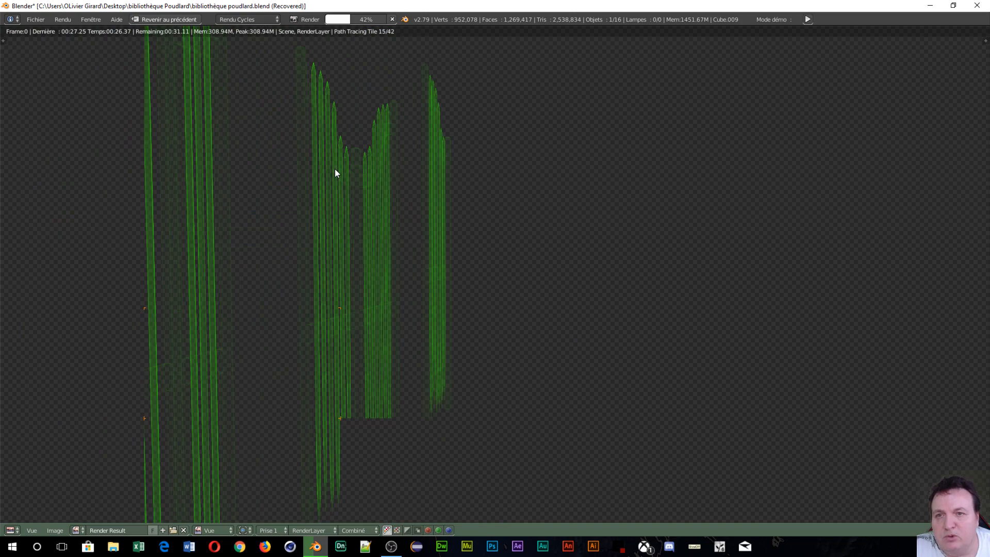
{"action": "scroll", "coordinate": [336, 168], "scroll_direction": "down", "scroll_amount": 2}
{"action": "scroll", "coordinate": [335, 169], "scroll_direction": "up", "scroll_amount": 2}
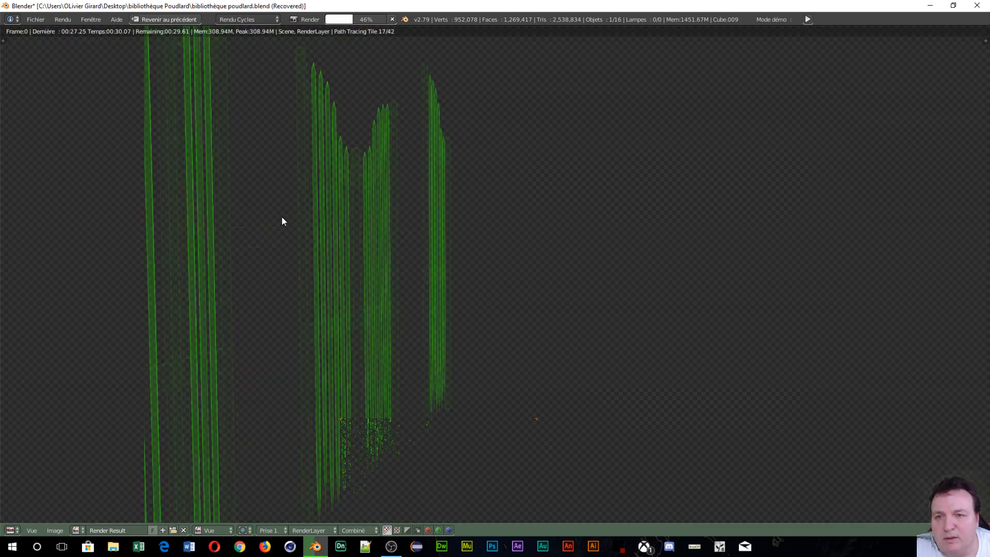
{"action": "scroll", "coordinate": [258, 173], "scroll_direction": "up", "scroll_amount": 2}
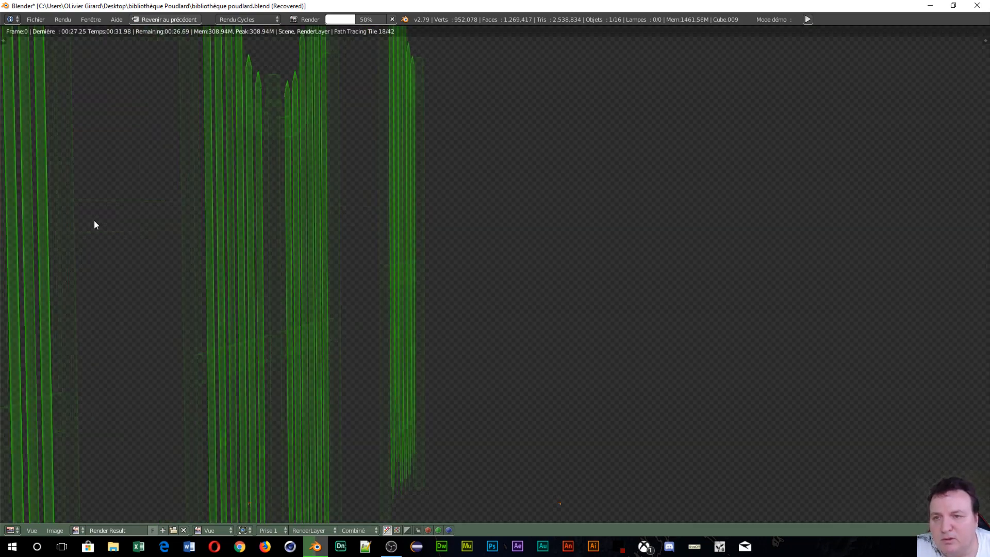
{"action": "scroll", "coordinate": [139, 188], "scroll_direction": "down", "scroll_amount": 2}
{"action": "scroll", "coordinate": [195, 185], "scroll_direction": "down", "scroll_amount": 3}
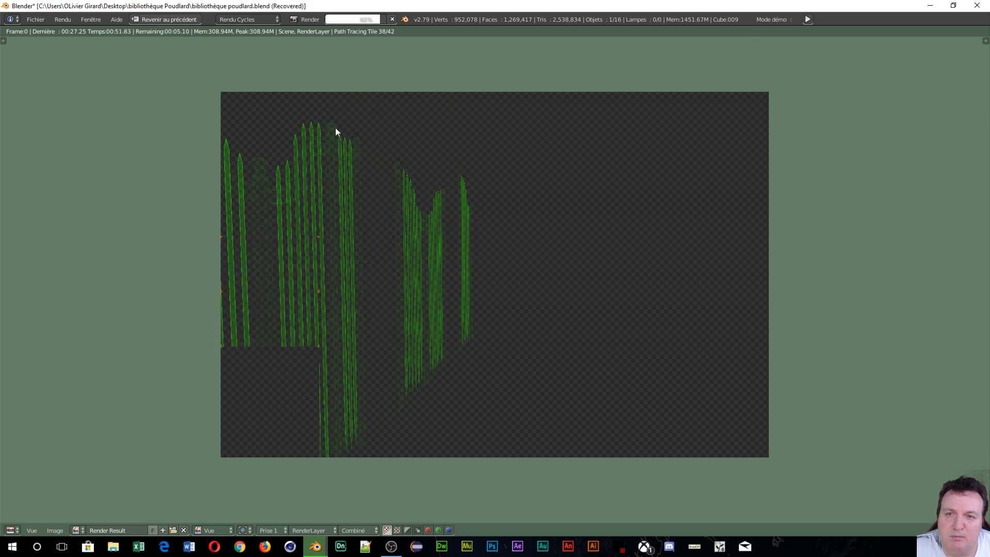
{"action": "scroll", "coordinate": [321, 273], "scroll_direction": "up", "scroll_amount": 4}
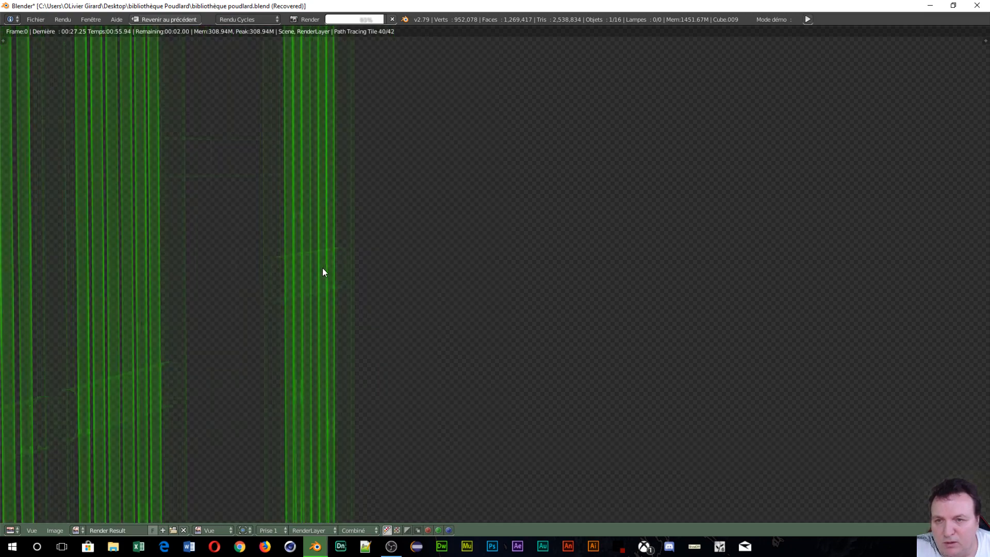
{"action": "scroll", "coordinate": [321, 250], "scroll_direction": "down", "scroll_amount": 4}
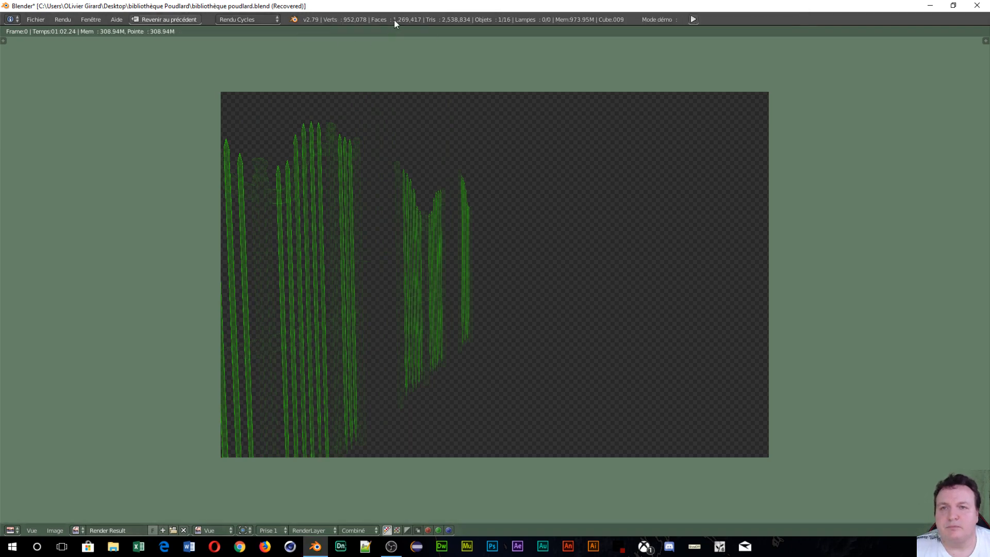
{"action": "left_click", "coordinate": [173, 20]}
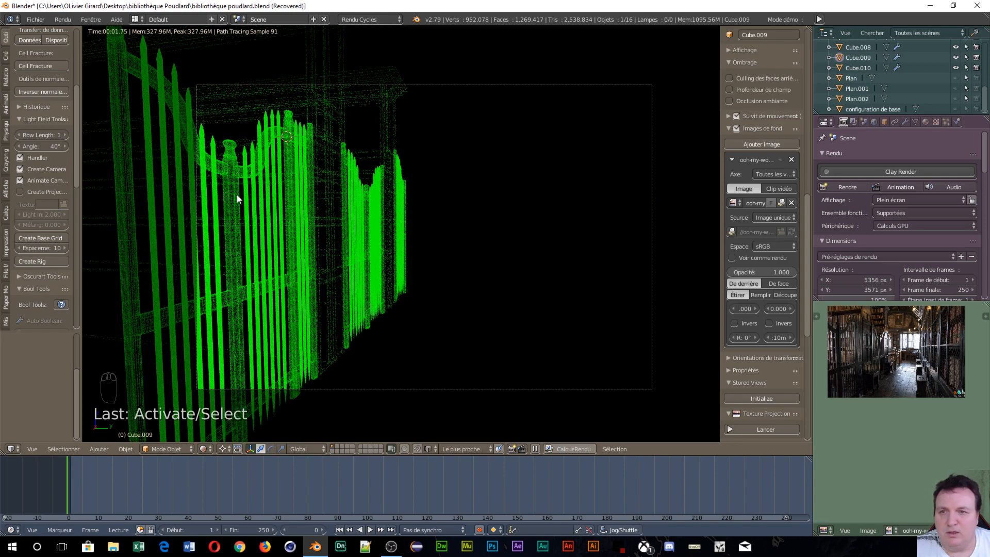
Set the emission strength of the bookcase's "fil de fer" material to 20 and check it on the gate Cube.007.
{"action": "scroll", "coordinate": [237, 196], "scroll_direction": "up", "scroll_amount": 3}
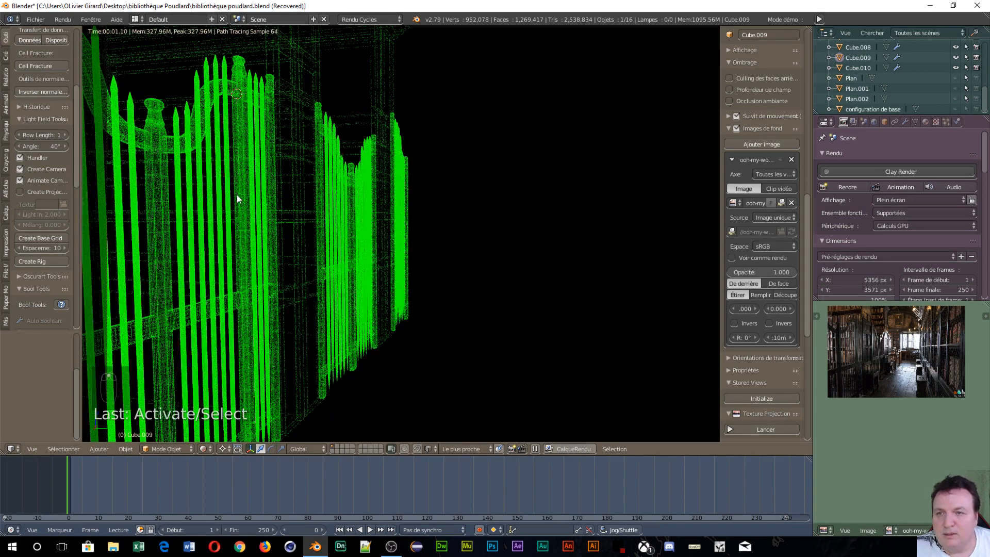
{"action": "scroll", "coordinate": [236, 194], "scroll_direction": "down", "scroll_amount": 2}
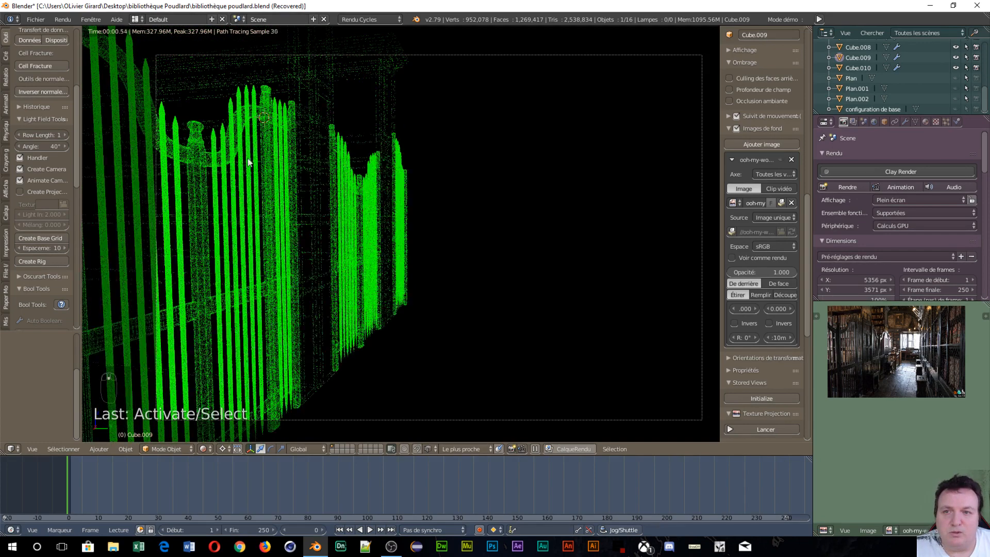
{"action": "right_click", "coordinate": [304, 83]}
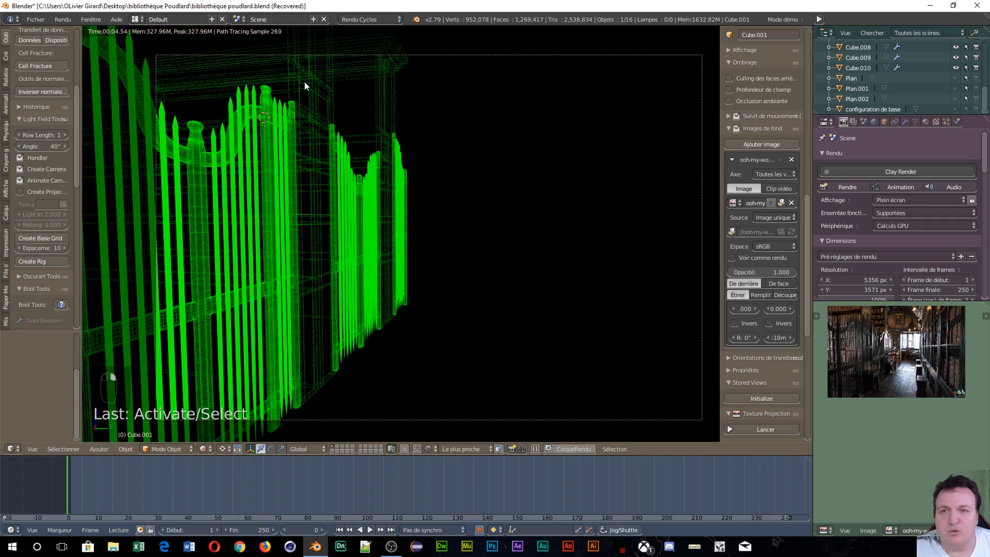
{"action": "left_click", "coordinate": [924, 121]}
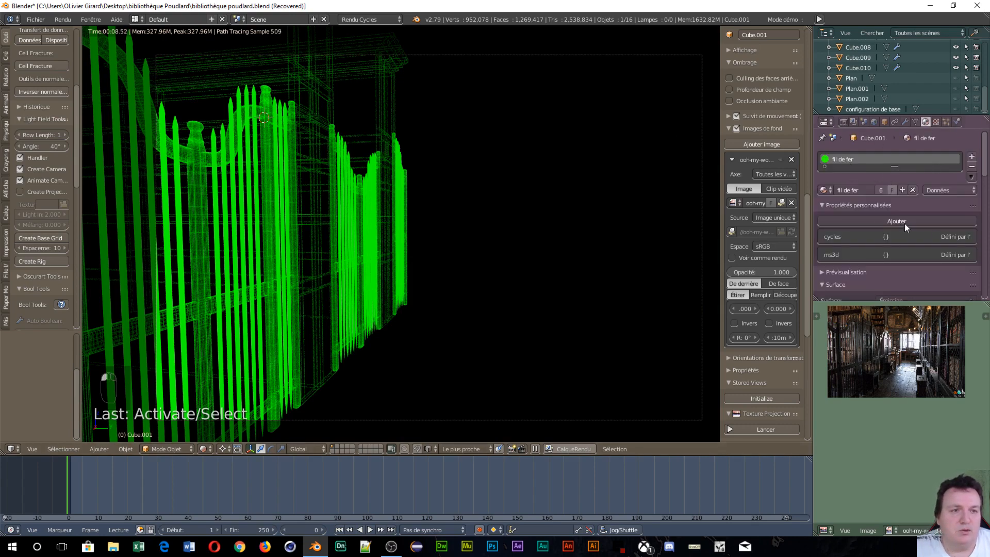
{"action": "scroll", "coordinate": [905, 224], "scroll_direction": "down", "scroll_amount": 4}
{"action": "left_click", "coordinate": [930, 249]}
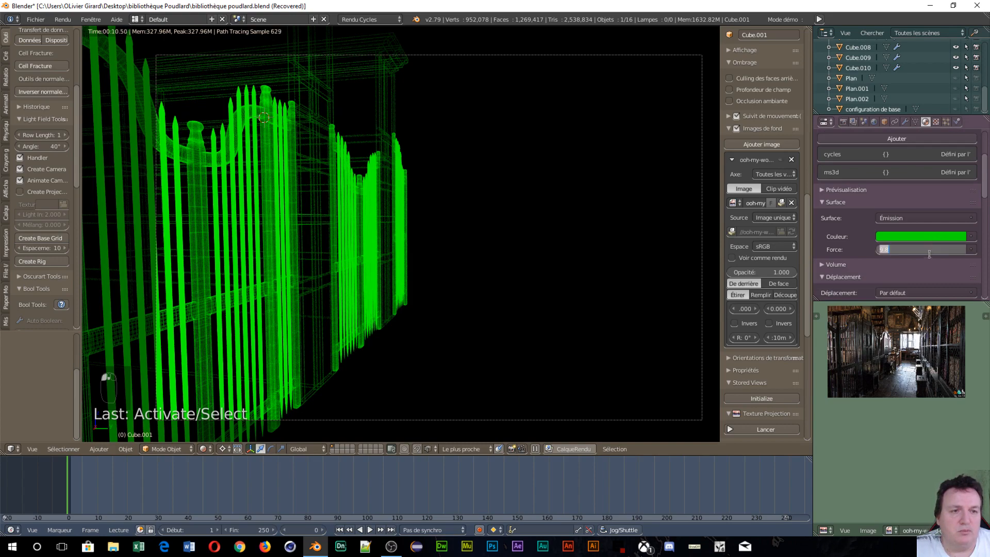
{"action": "type", "text": "20"}
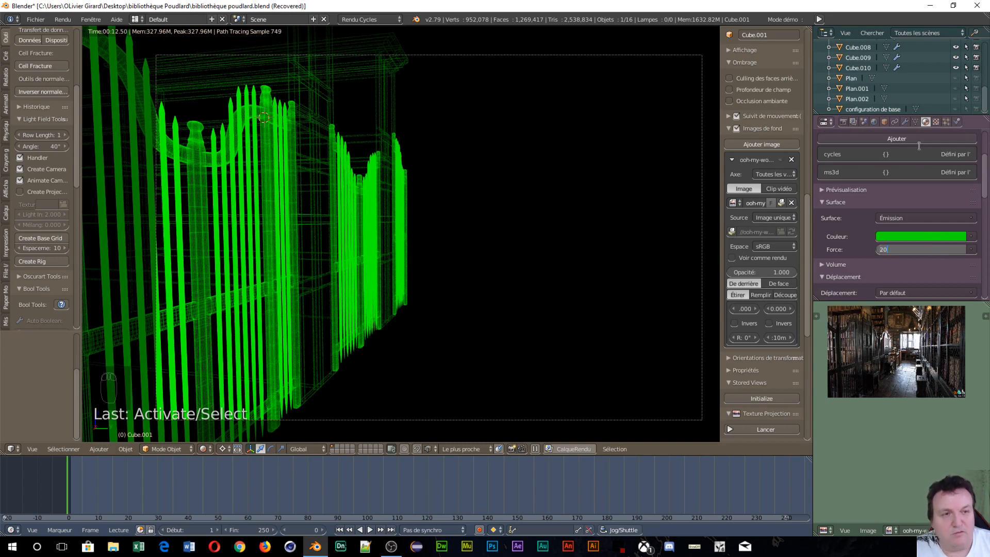
{"action": "key", "text": "Return"}
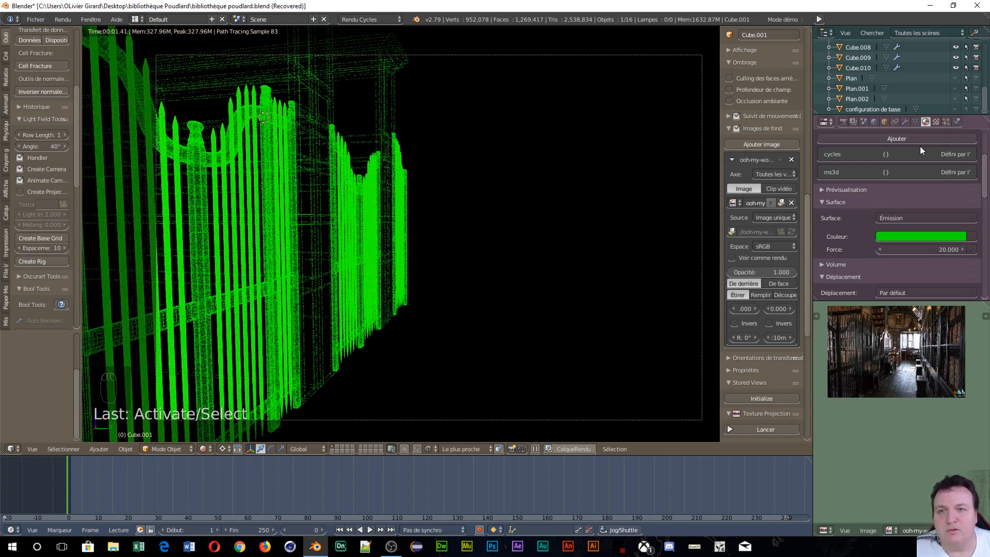
{"action": "right_click", "coordinate": [213, 159]}
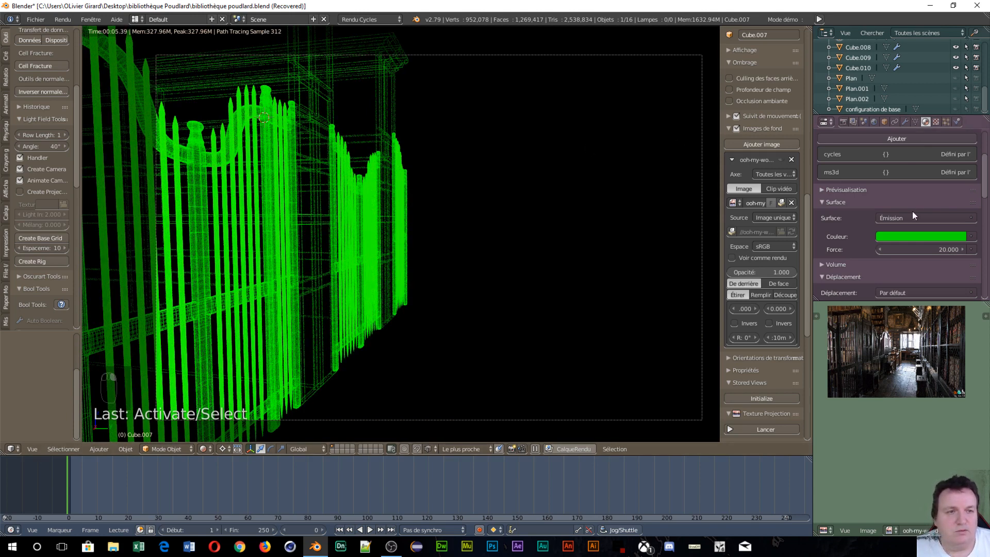
Set the wireframe modifier thickness of the bookcase Cube.001 to 0.0005.
{"action": "right_click", "coordinate": [298, 77]}
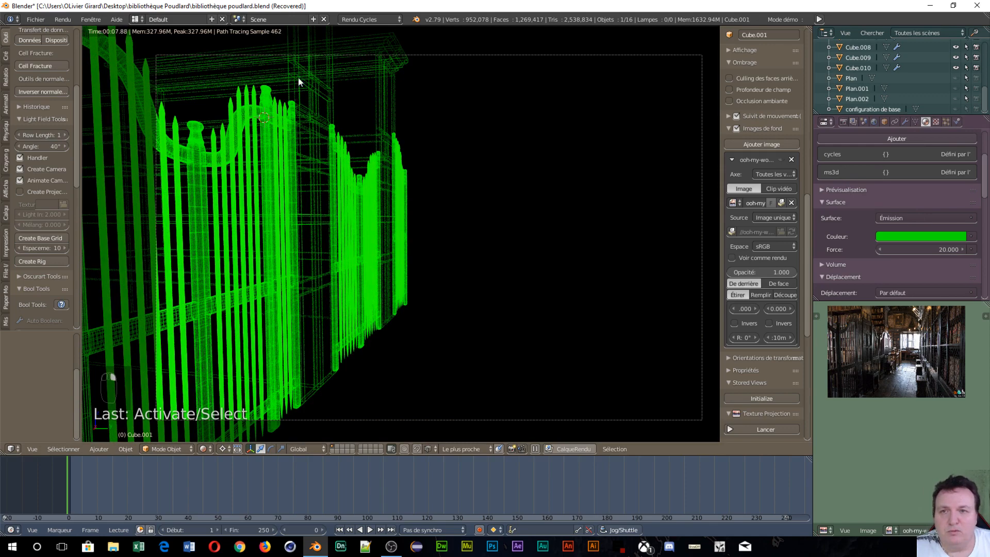
{"action": "left_click", "coordinate": [905, 121]}
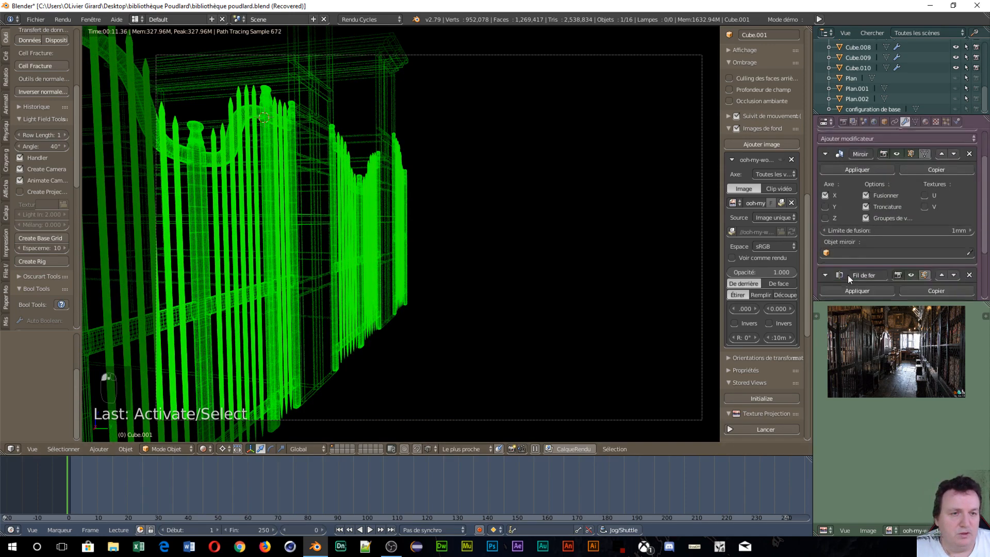
{"action": "scroll", "coordinate": [848, 275], "scroll_direction": "down", "scroll_amount": 4}
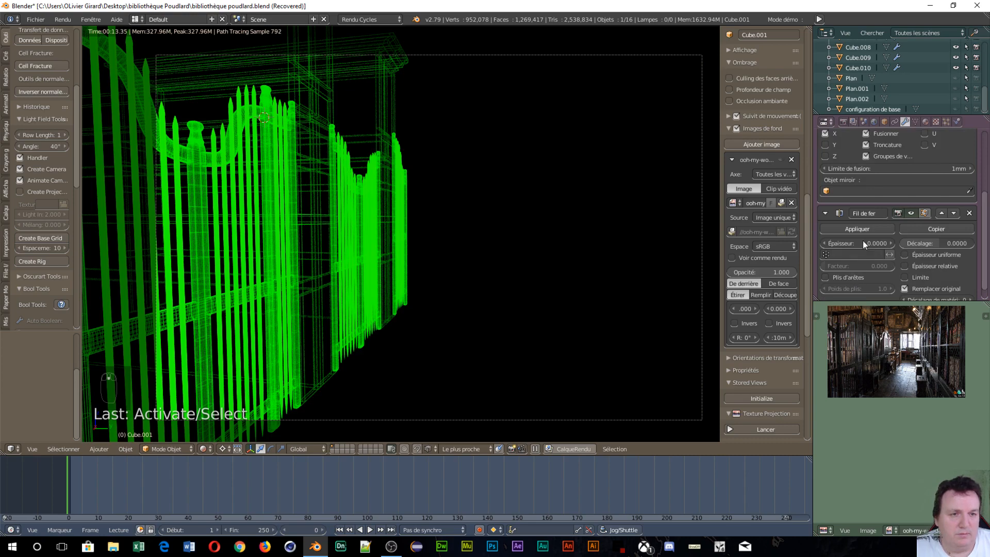
{"action": "left_click", "coordinate": [862, 240]}
{"action": "type", "text": "0.0005"}
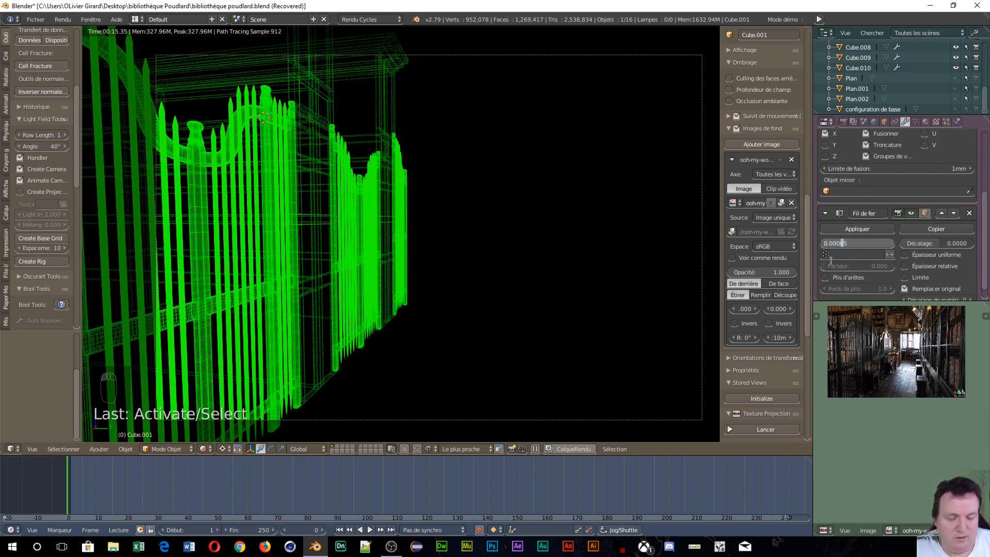
{"action": "key", "text": "Return"}
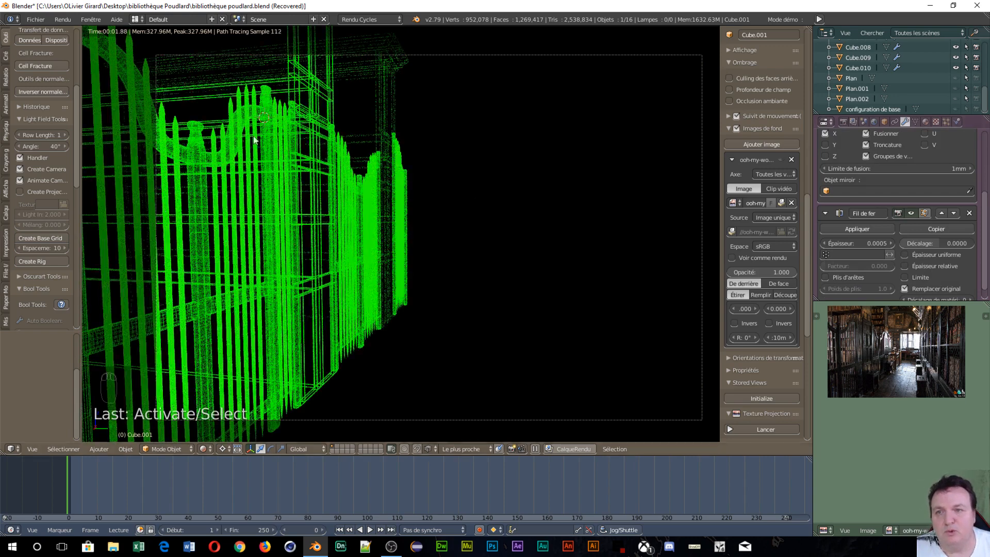
Set the wireframe modifier thickness of the gate Cube.007 to 0.0005.
{"action": "right_click", "coordinate": [264, 121]}
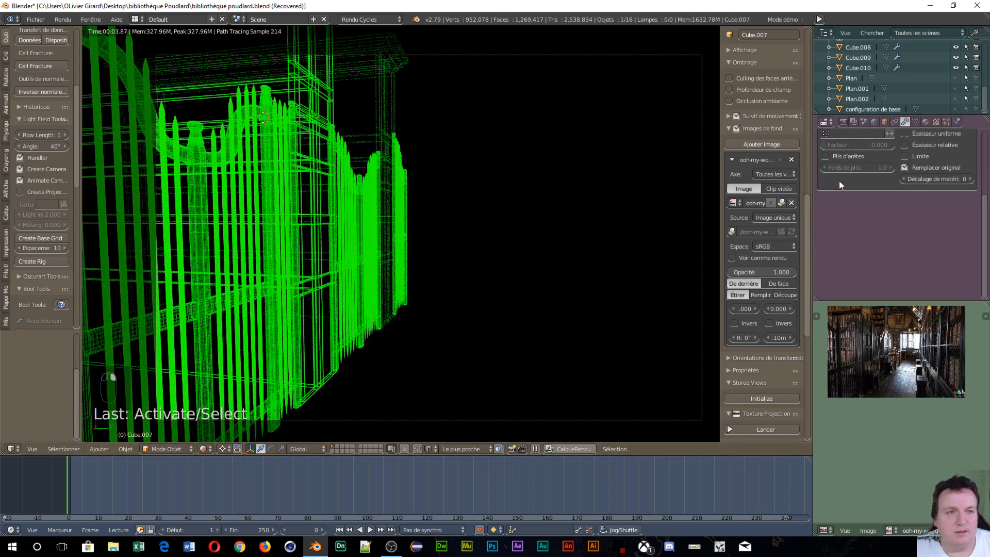
{"action": "scroll", "coordinate": [840, 181], "scroll_direction": "up", "scroll_amount": 2}
{"action": "left_click", "coordinate": [879, 165]}
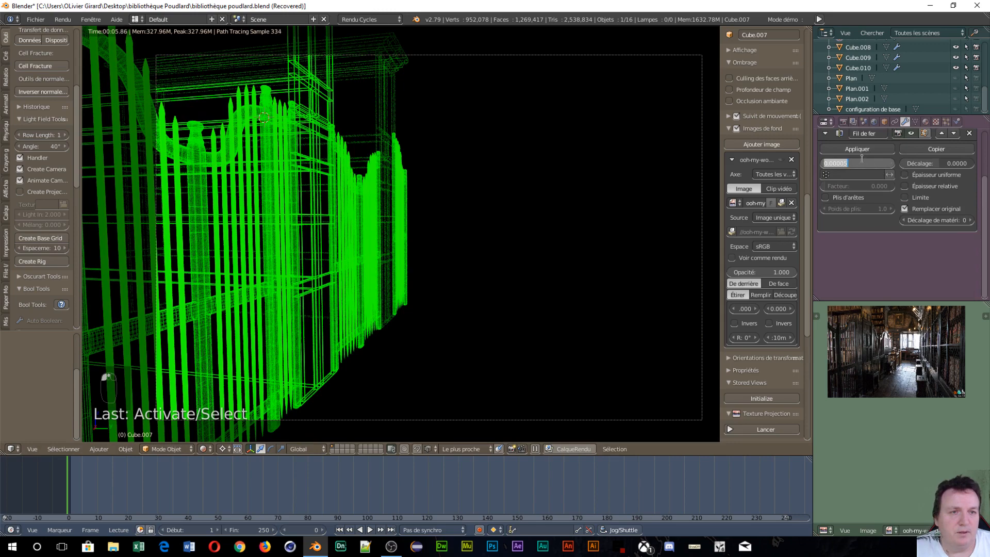
{"action": "type", "text": "0.0005"}
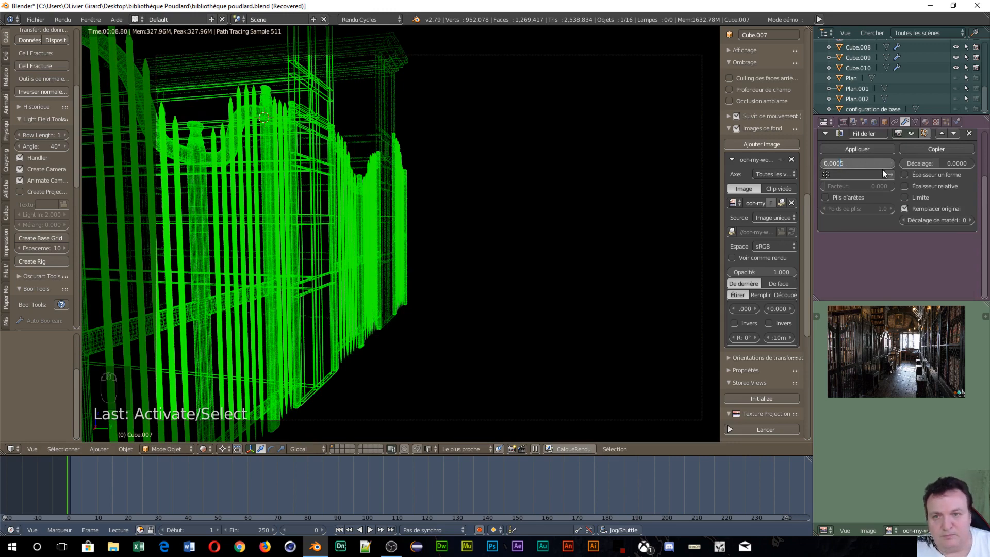
{"action": "key", "text": "Return"}
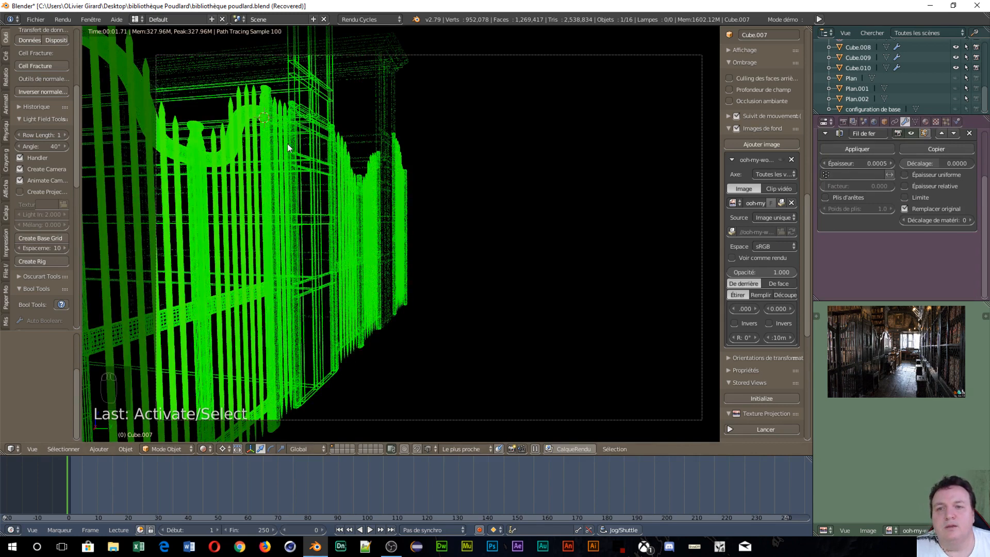
Set the wireframe modifier thickness of the bookcase Cube.000 to 0.0005.
{"action": "right_click", "coordinate": [382, 124]}
{"action": "left_click", "coordinate": [862, 163]}
{"action": "type", "text": "0.00005"}
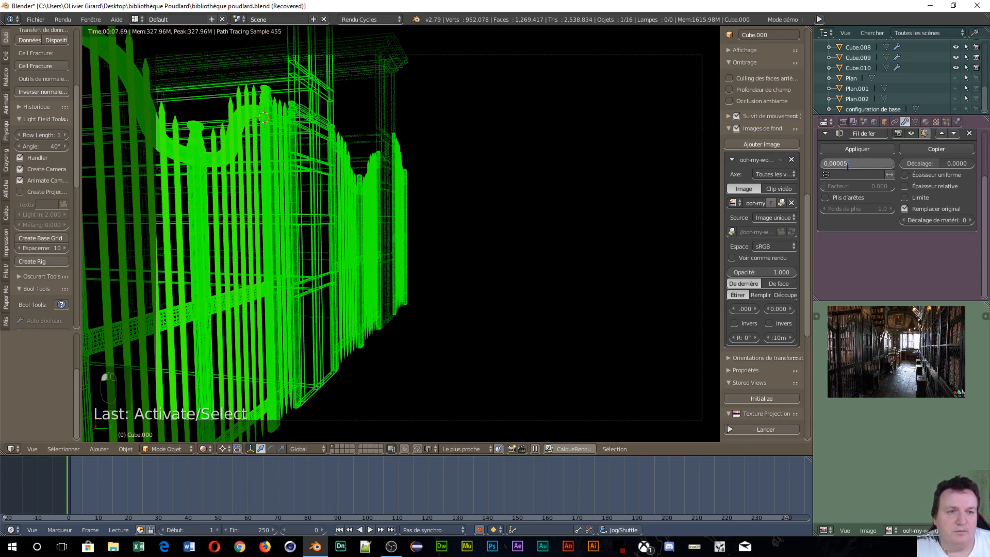
{"action": "key", "text": "Return"}
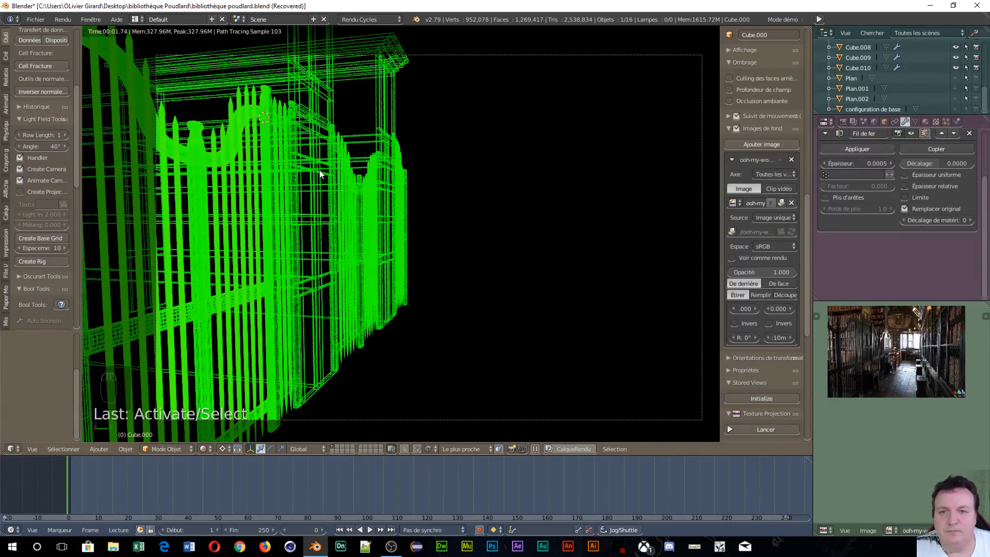
Set the wireframe modifier thickness of the object Cube.008 to 0.0005.
{"action": "right_click", "coordinate": [345, 178]}
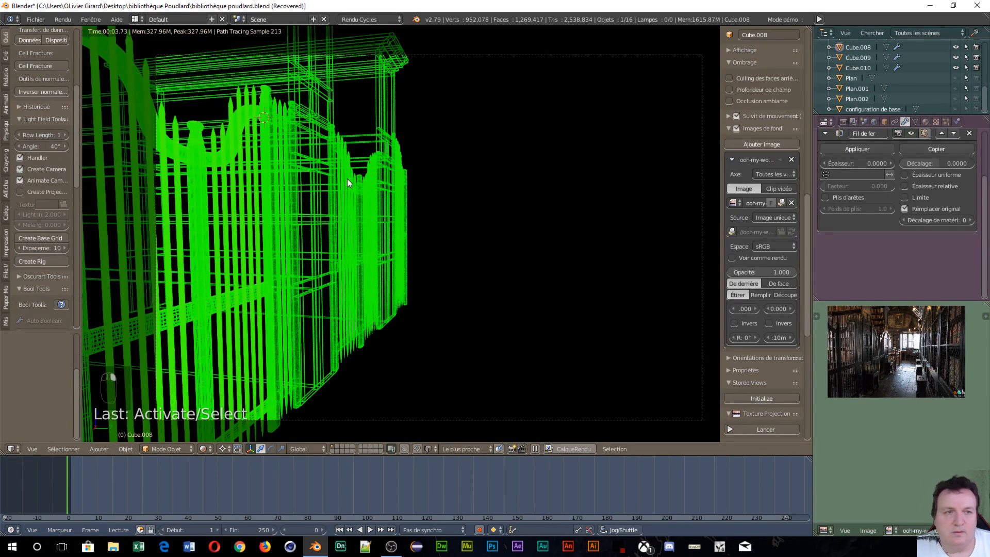
{"action": "left_click", "coordinate": [875, 160]}
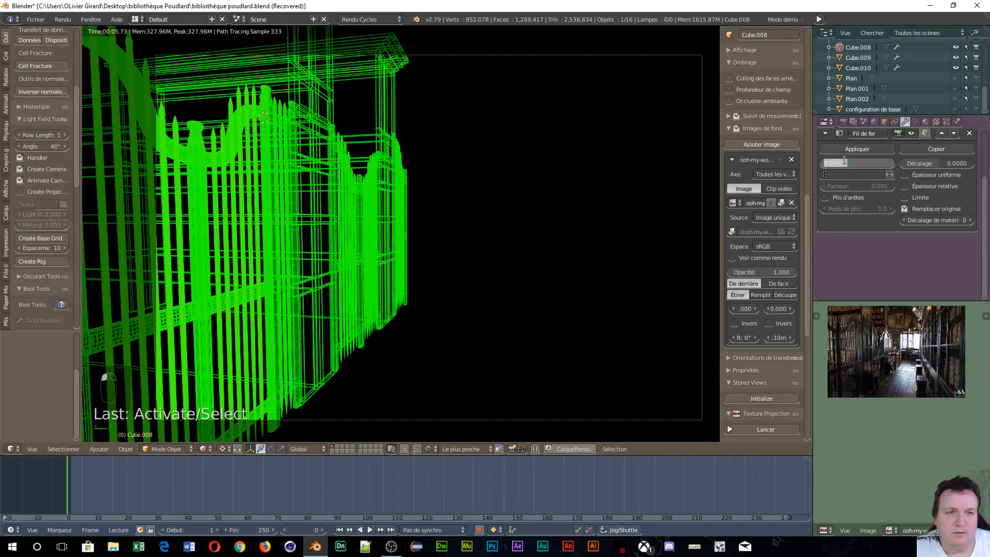
{"action": "type", "text": "0.0005"}
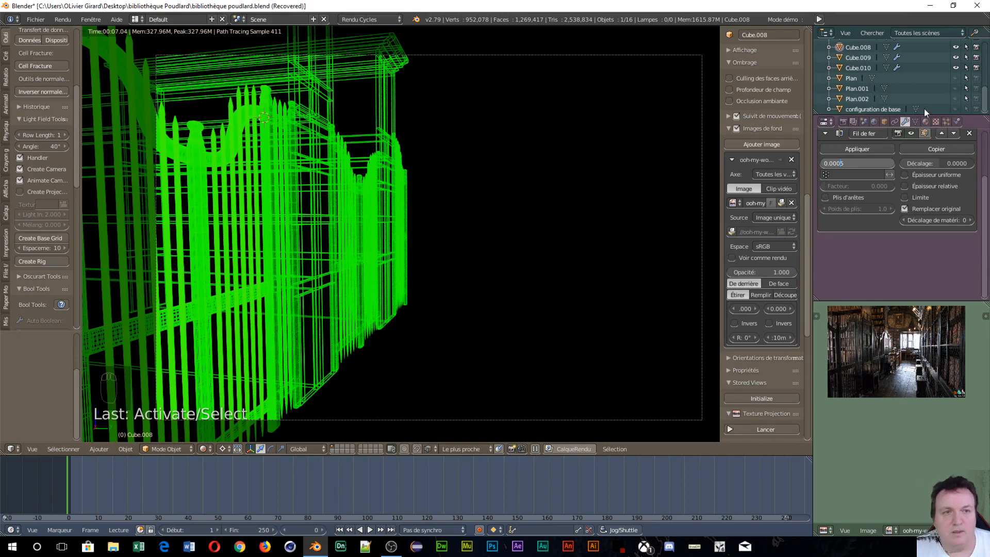
{"action": "key", "text": "Return"}
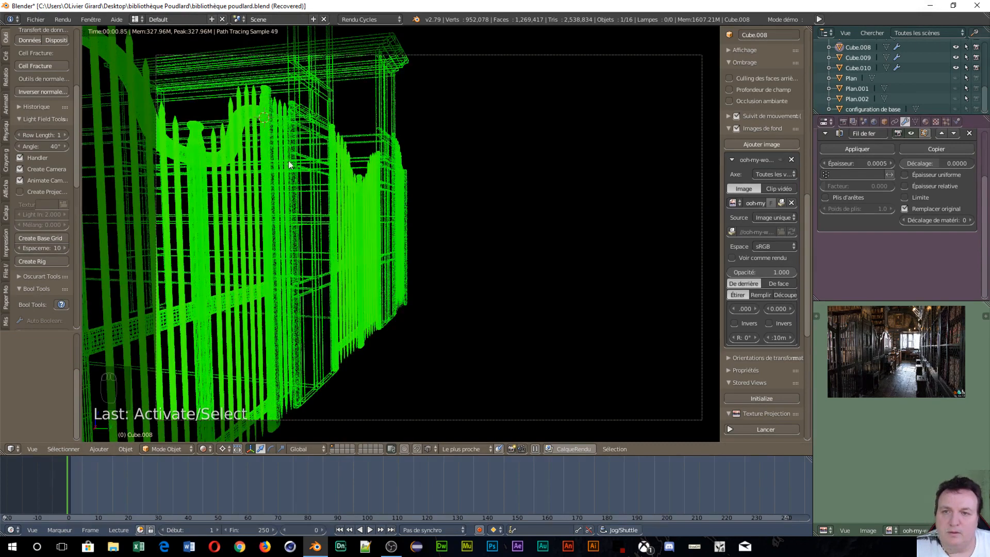
Set the wireframe modifier thickness of the object Cube.010 to 0.0005.
{"action": "left_click", "coordinate": [276, 130]}
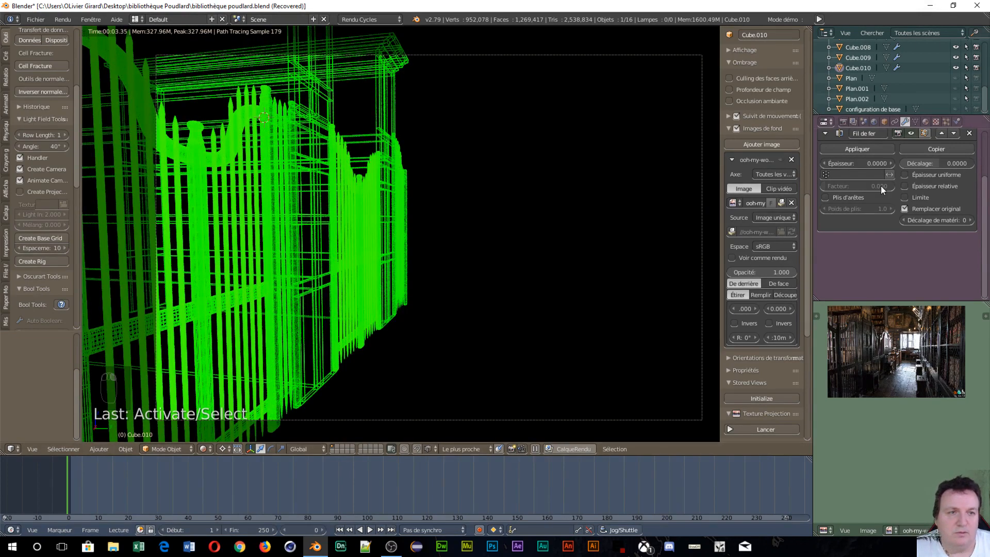
{"action": "left_click", "coordinate": [860, 163]}
{"action": "type", "text": "0.0005"}
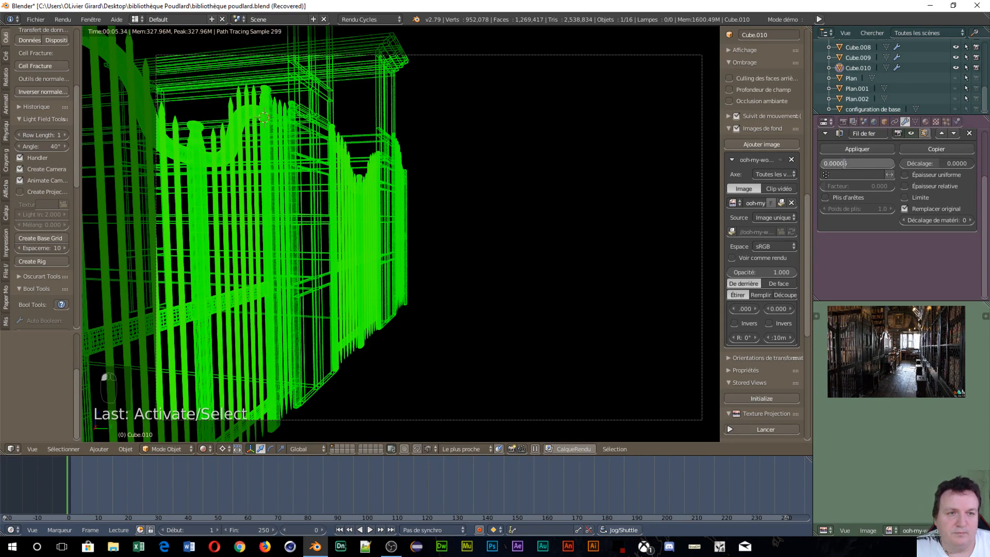
{"action": "key", "text": "Return"}
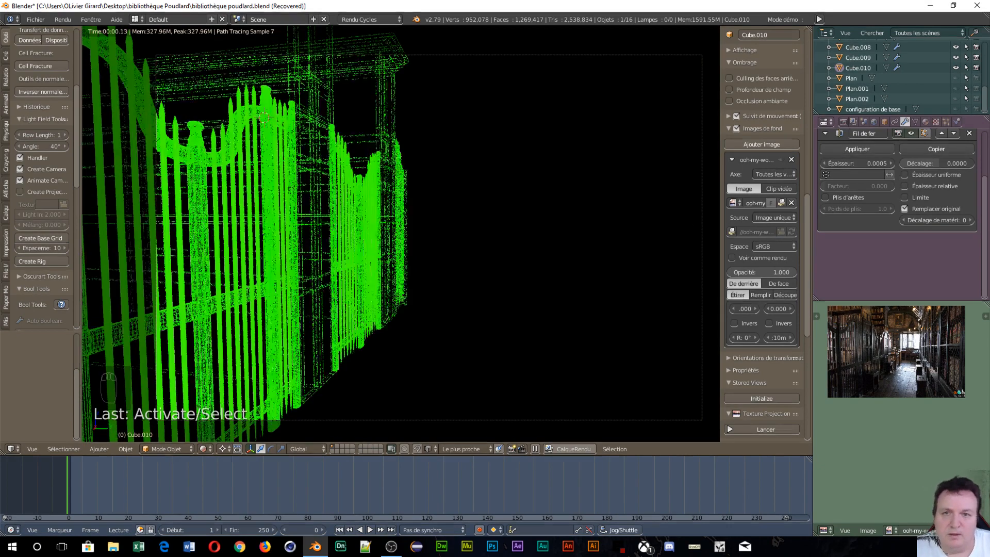
Set the wireframe modifier thickness of the object Cube.009 to 0.0005.
{"action": "right_click", "coordinate": [403, 192]}
{"action": "left_click", "coordinate": [868, 166]}
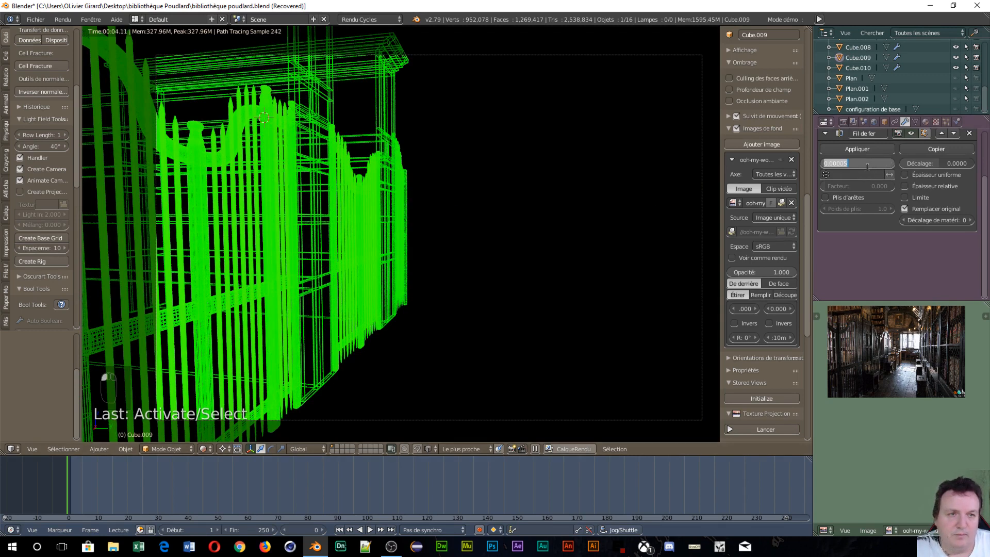
{"action": "type", "text": "0.000"}
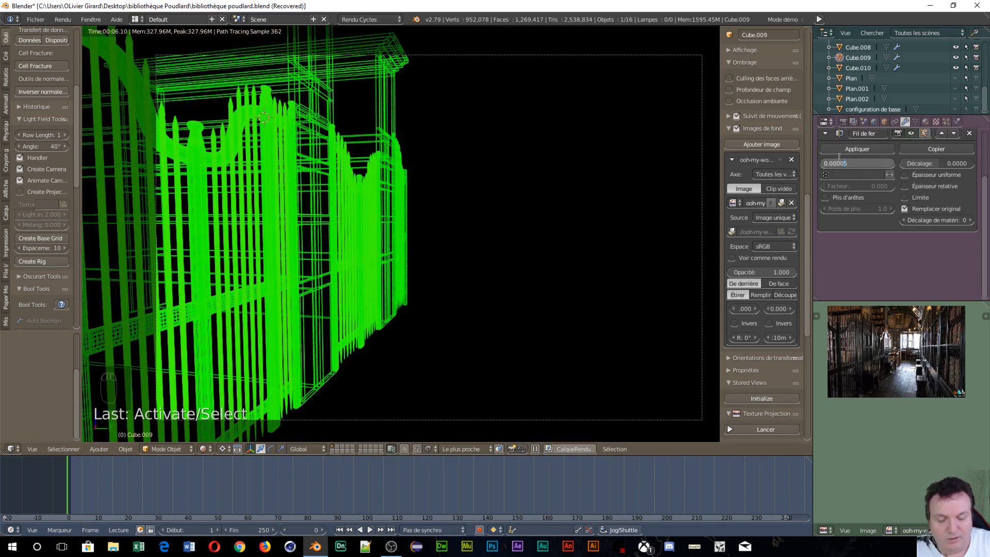
{"action": "type", "text": "5"}
{"action": "key", "text": "Return"}
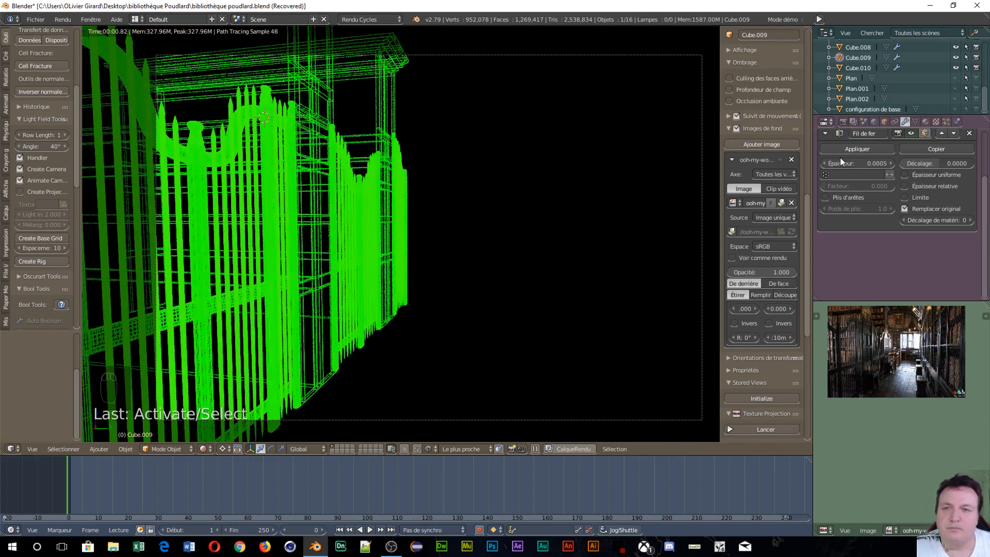
Render the still image of the scene and inspect the gates' wireframe lines up close in the result.
{"action": "scroll", "coordinate": [852, 147], "scroll_direction": "up", "scroll_amount": 3}
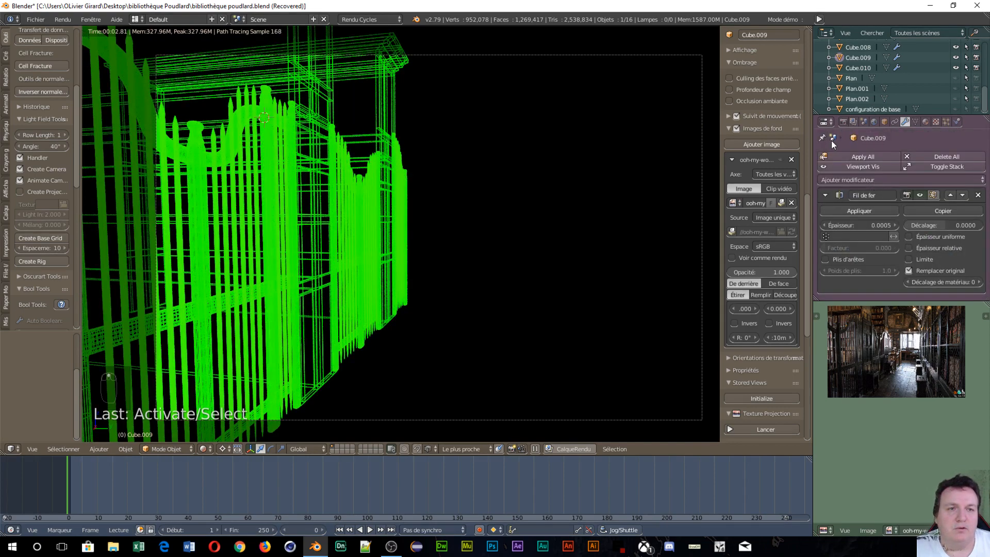
{"action": "left_click", "coordinate": [843, 121]}
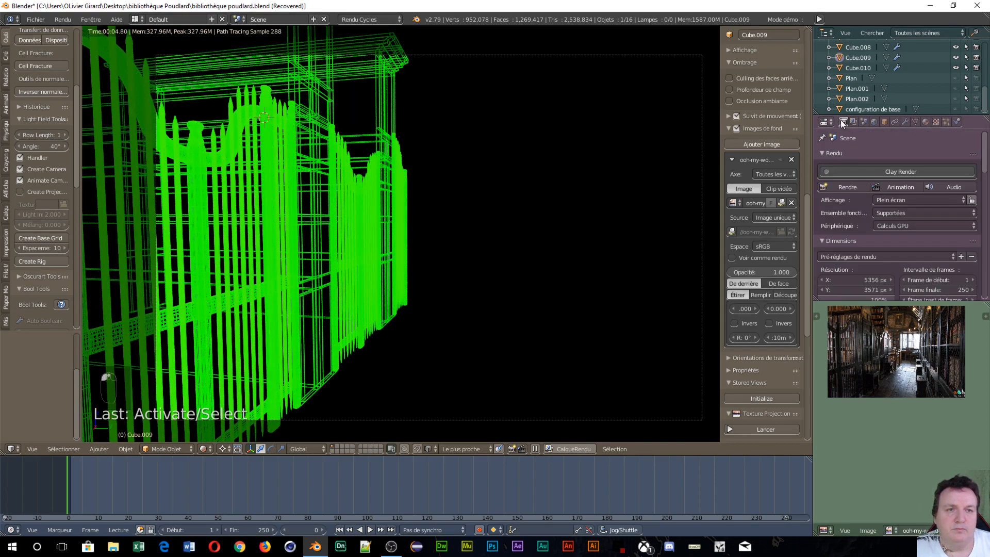
{"action": "left_click", "coordinate": [846, 188]}
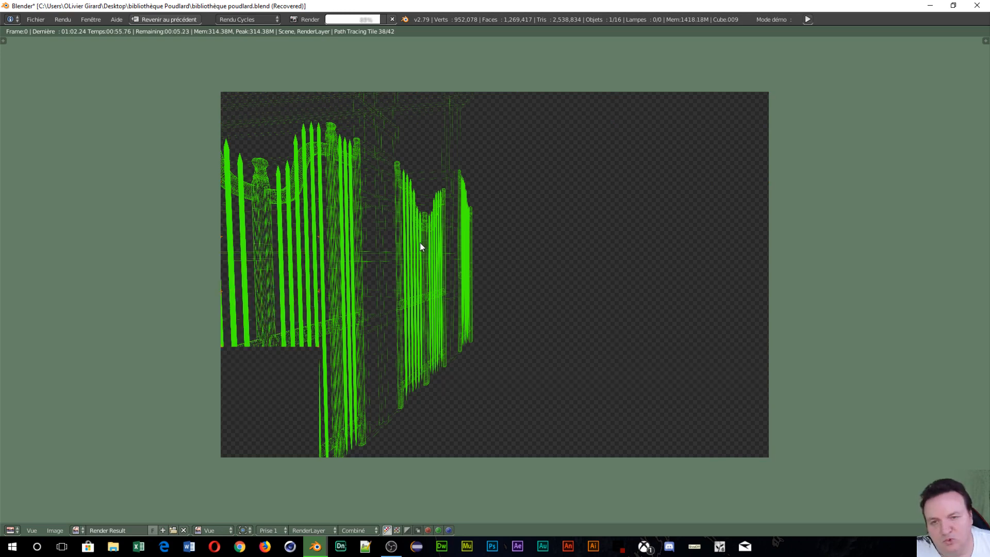
{"action": "scroll", "coordinate": [420, 242], "scroll_direction": "up", "scroll_amount": 3}
{"action": "scroll", "coordinate": [349, 187], "scroll_direction": "up", "scroll_amount": 2}
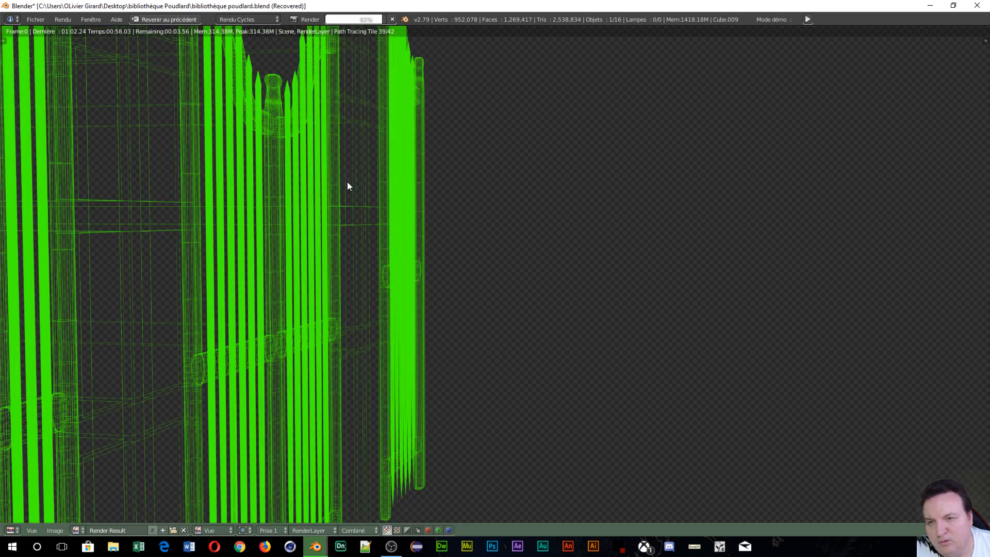
{"action": "scroll", "coordinate": [349, 186], "scroll_direction": "up", "scroll_amount": 2}
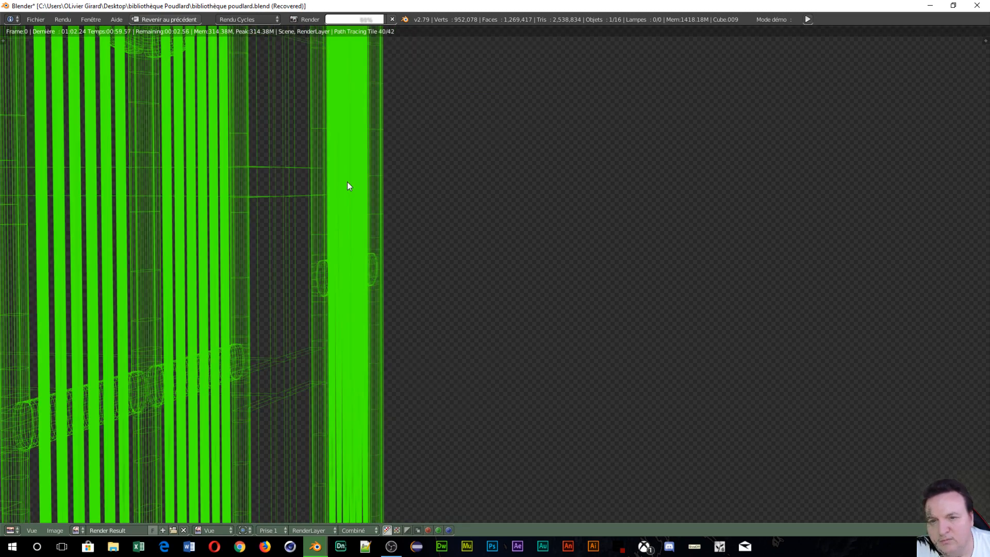
{"action": "scroll", "coordinate": [347, 182], "scroll_direction": "down", "scroll_amount": 2}
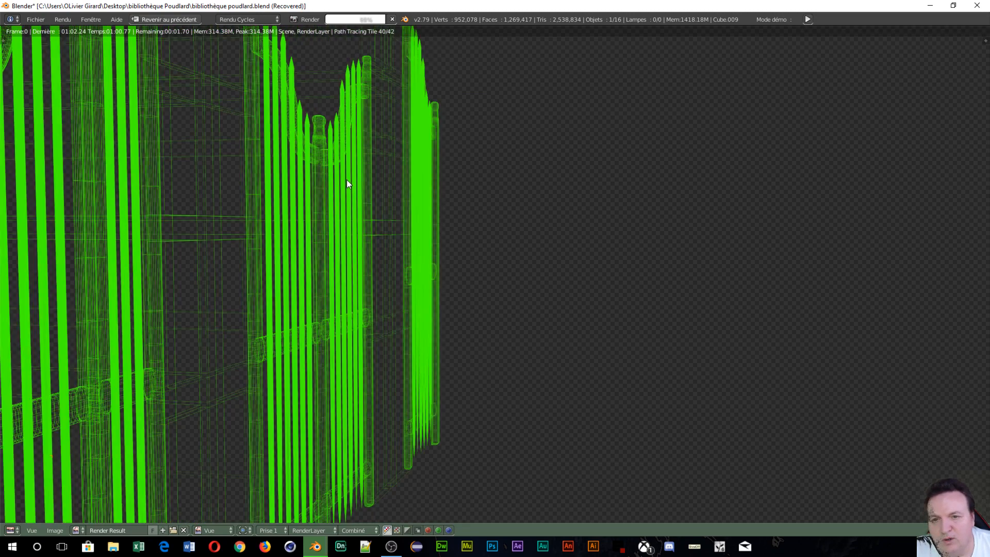
{"action": "scroll", "coordinate": [347, 182], "scroll_direction": "down", "scroll_amount": 2}
{"action": "scroll", "coordinate": [347, 182], "scroll_direction": "down", "scroll_amount": 2}
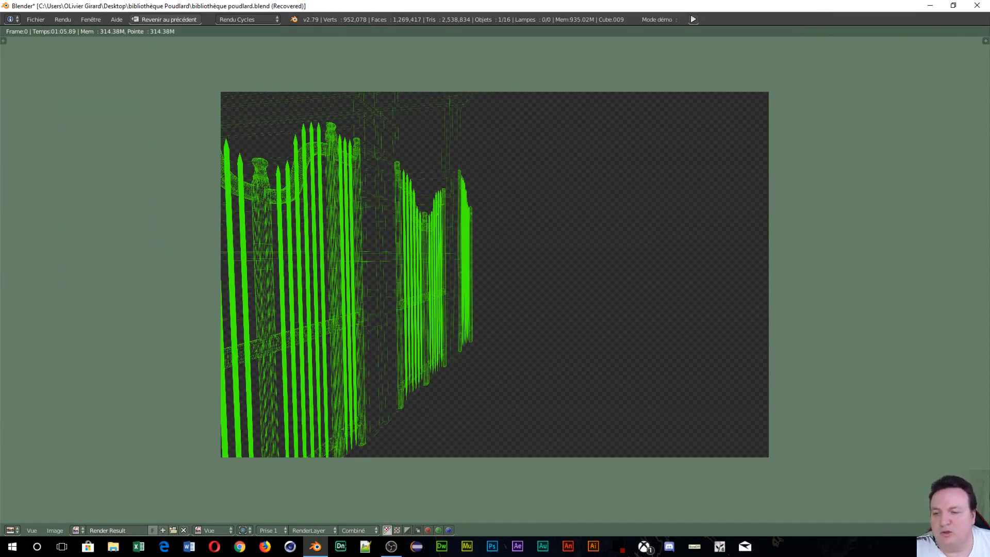
Save the render as "partie 4.png" in the bibliothèque Poudlard folder, in PNG format with RGBA channels.
{"action": "left_click", "coordinate": [54, 531]}
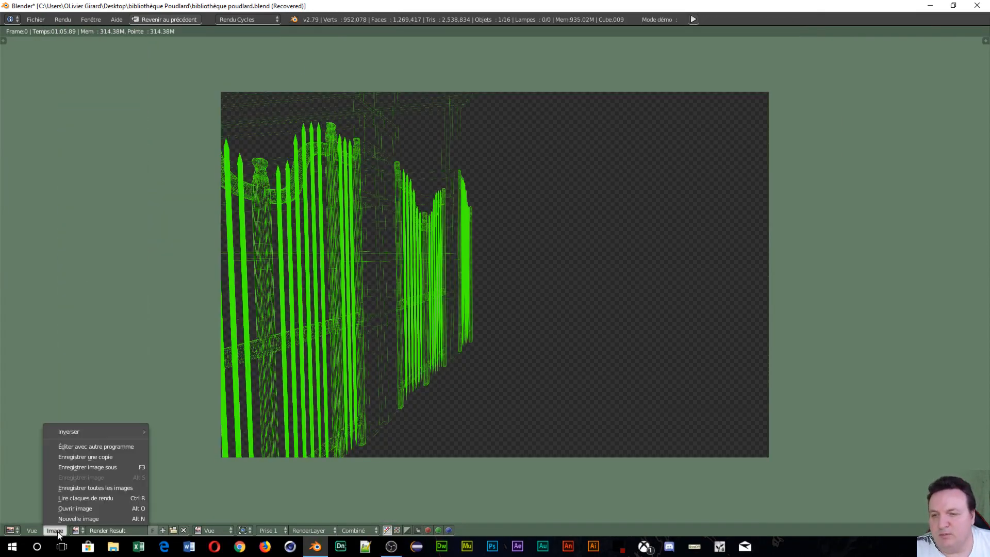
{"action": "left_click", "coordinate": [69, 470]}
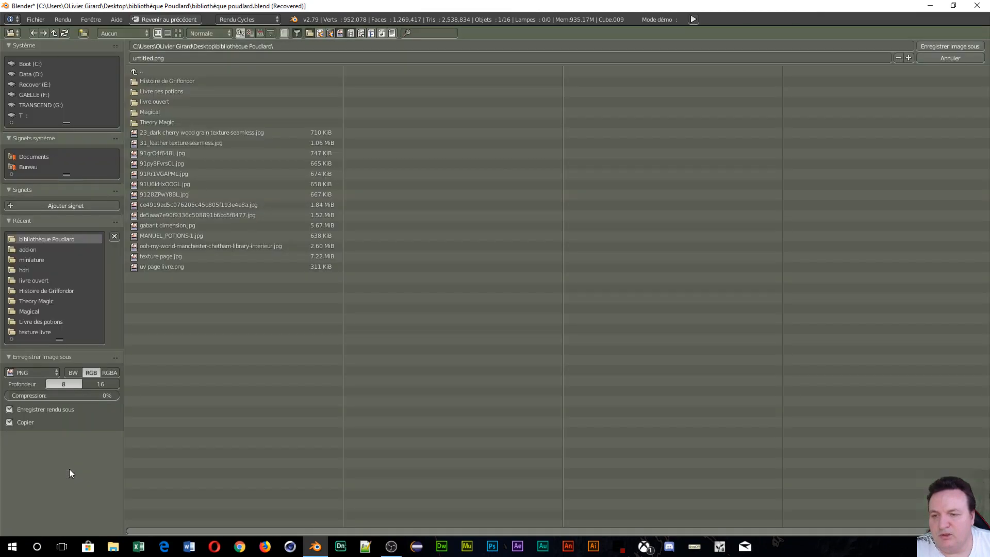
{"action": "left_click", "coordinate": [55, 372]}
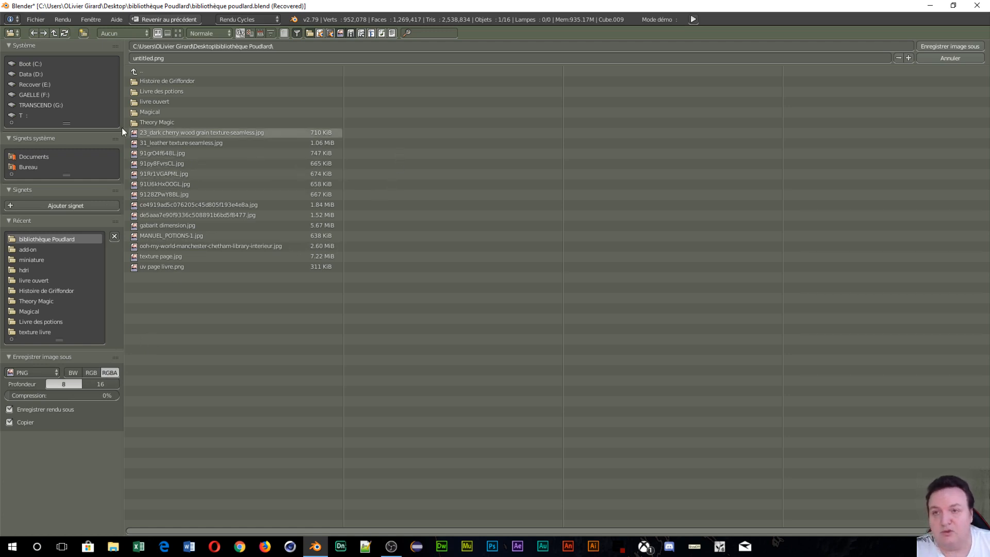
{"action": "left_click", "coordinate": [178, 60]}
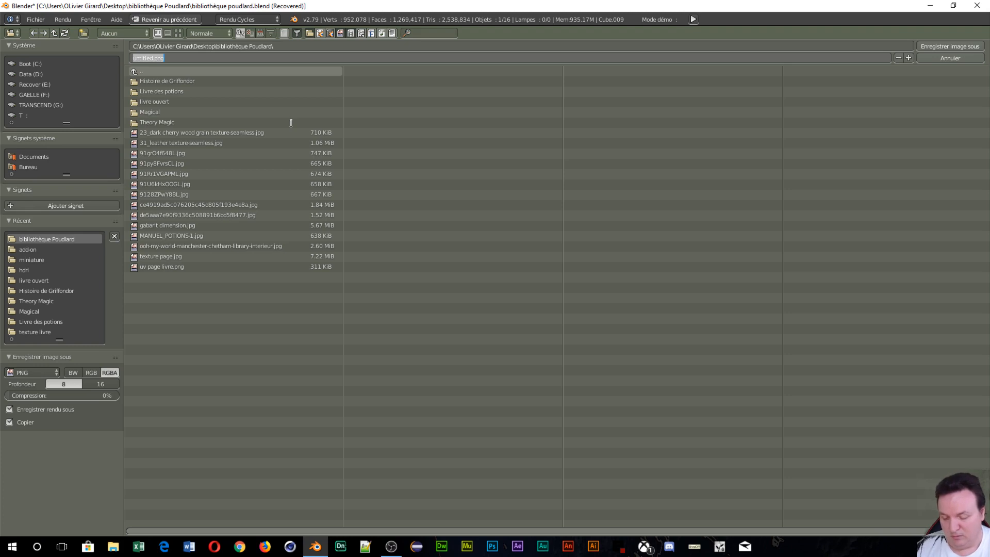
{"action": "type", "text": "partie 4"}
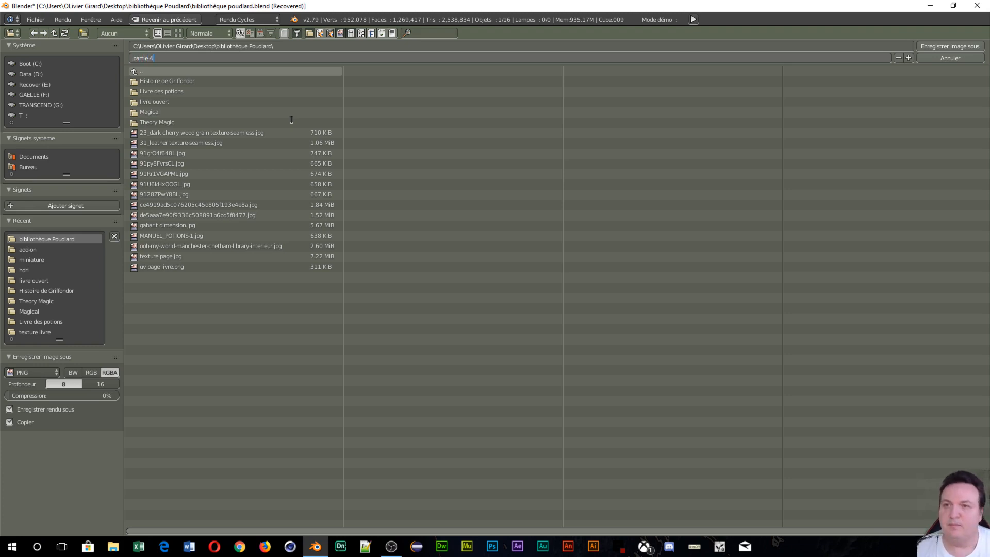
{"action": "key", "text": "Return"}
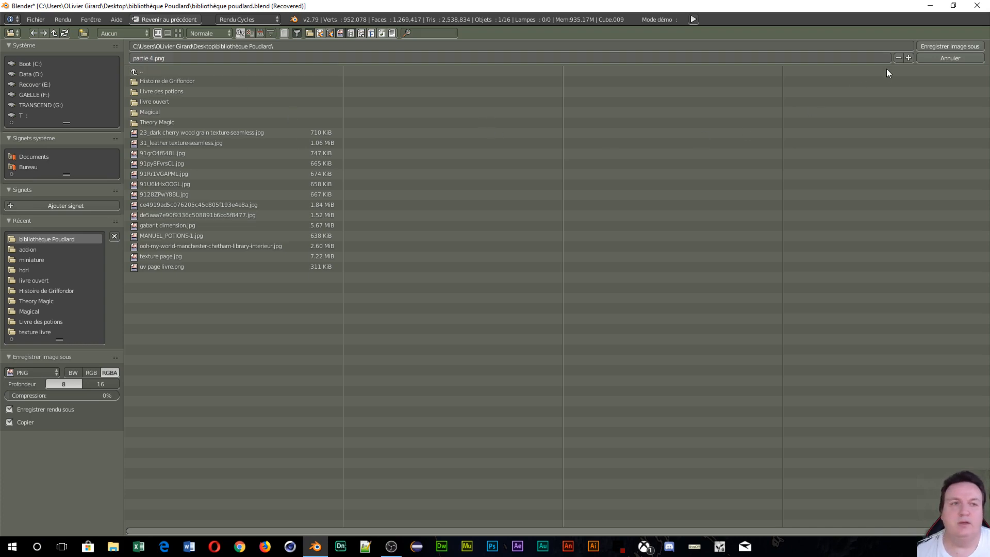
{"action": "left_click", "coordinate": [926, 48]}
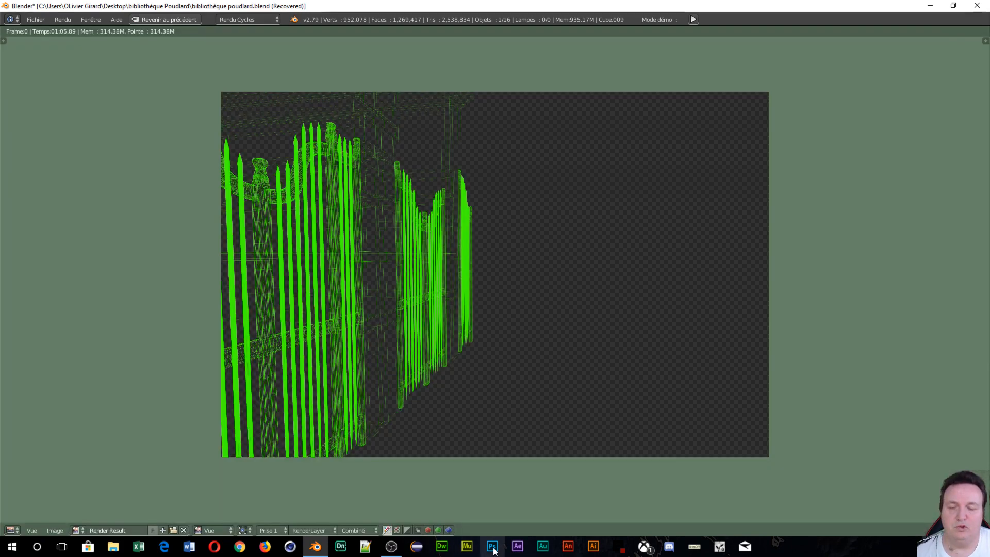
Switch to Photoshop and open the recent library photo ooh-my-world-manchester-chetham-library-interieur.jpg.
{"action": "left_click", "coordinate": [493, 547]}
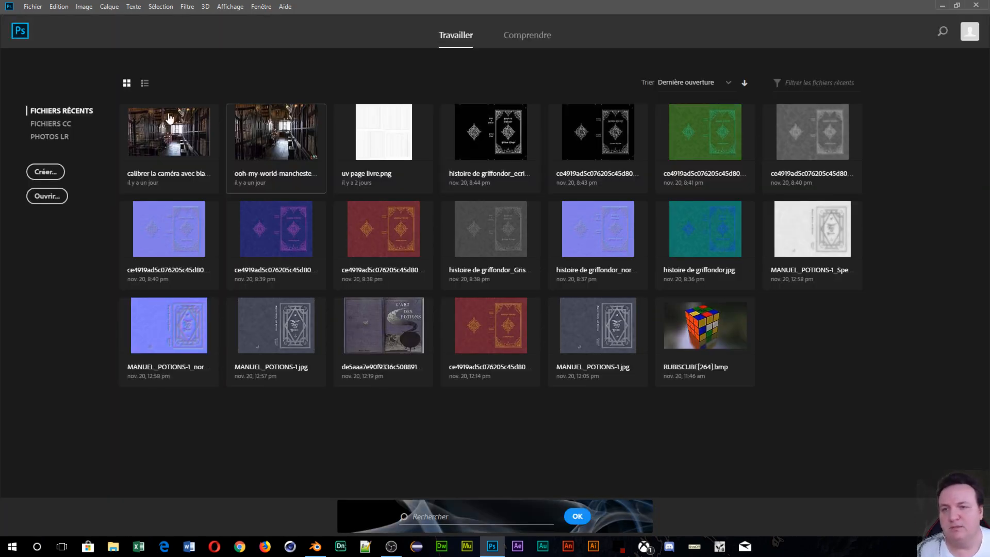
{"action": "left_click", "coordinate": [256, 131]}
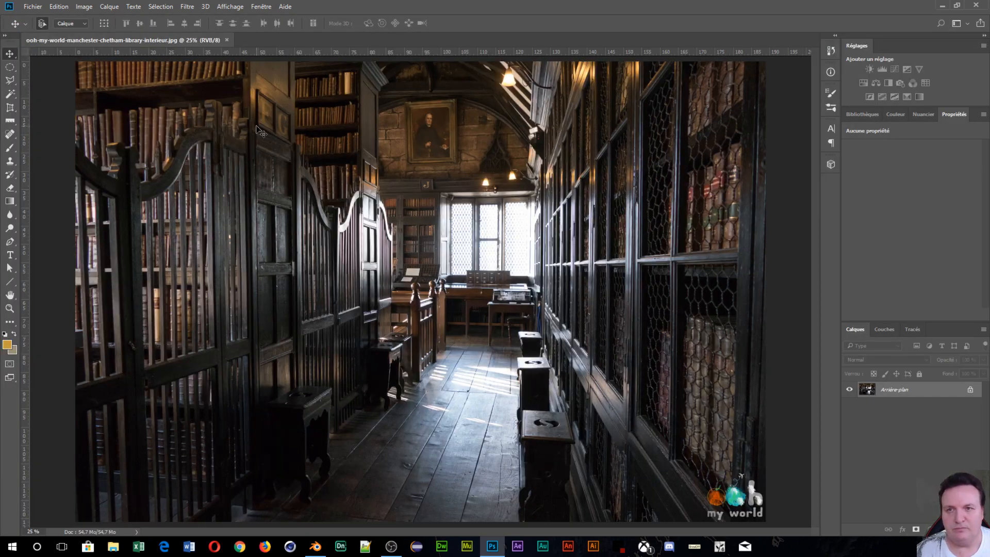
{"action": "scroll", "coordinate": [305, 89], "scroll_direction": "down", "scroll_amount": 2, "text": "alt"}
{"action": "scroll", "coordinate": [335, 203], "scroll_direction": "up", "scroll_amount": 1, "text": "alt"}
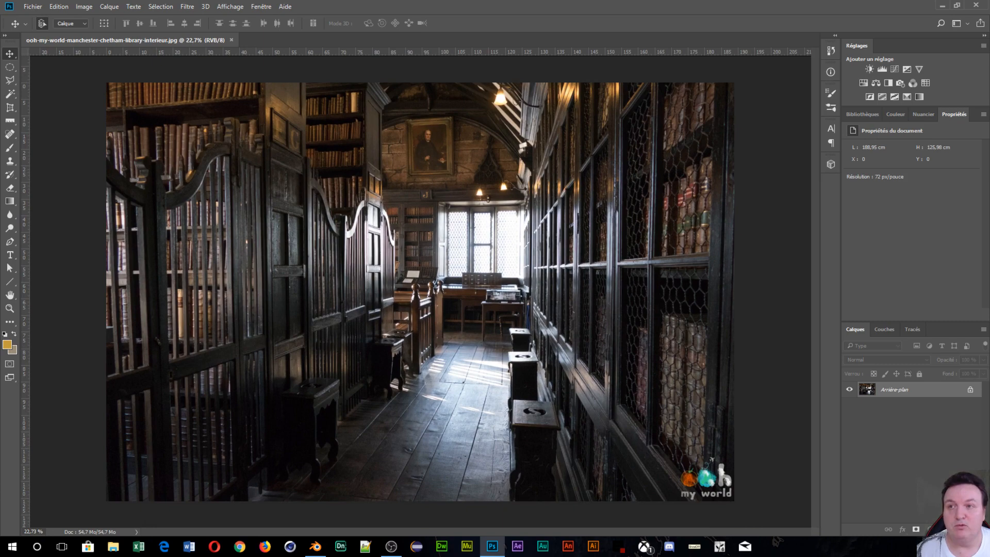
Place "partie 4.png" from the desktop's bibliothèque Poudlard folder as an embedded layer over the library photo.
{"action": "left_click", "coordinate": [33, 6]}
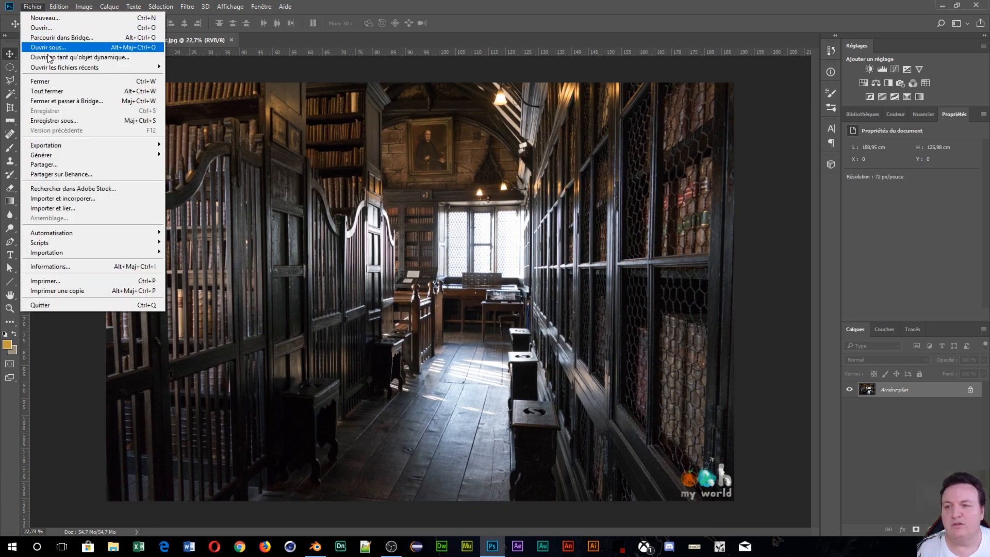
{"action": "left_click", "coordinate": [75, 198]}
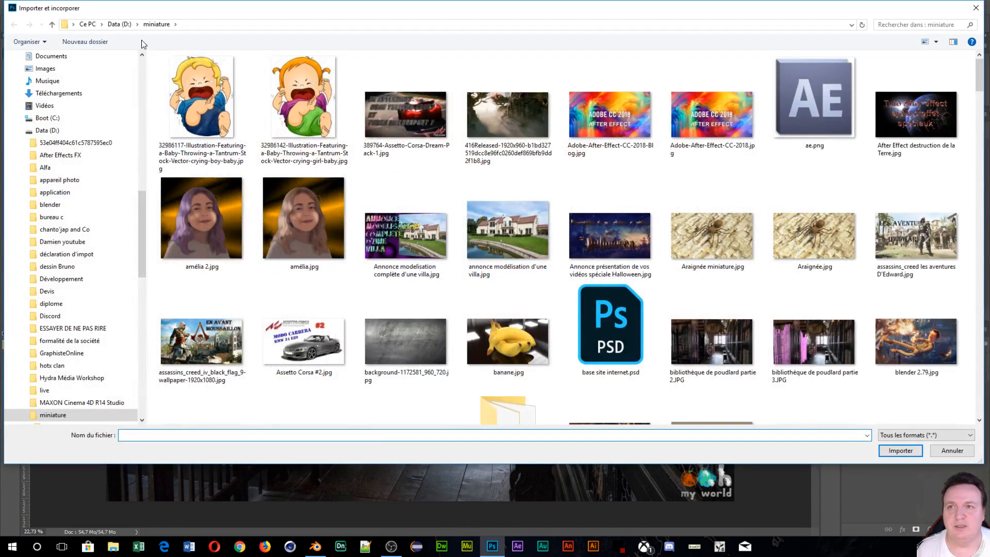
{"action": "scroll", "coordinate": [77, 59], "scroll_direction": "up", "scroll_amount": 1}
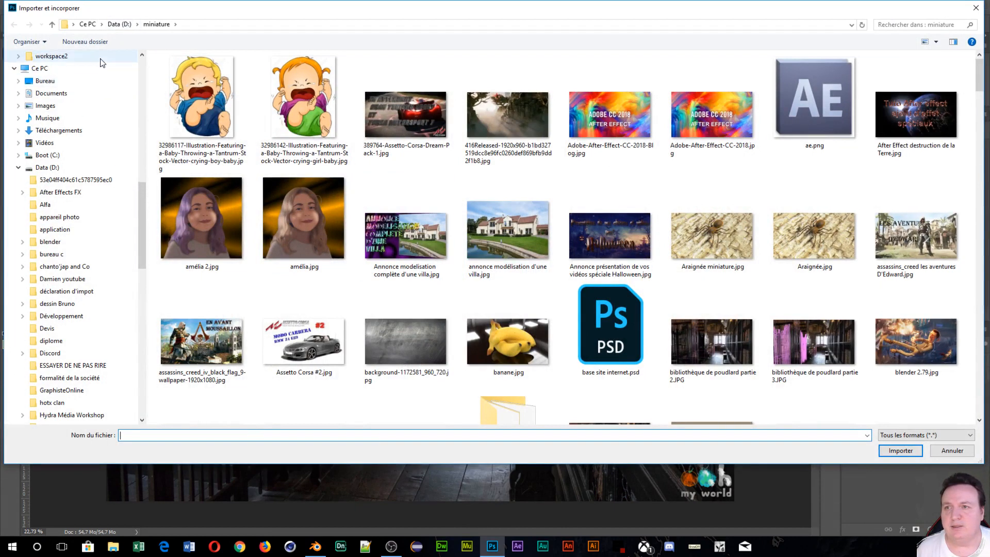
{"action": "left_click", "coordinate": [75, 81]}
{"action": "double_click", "coordinate": [230, 67]}
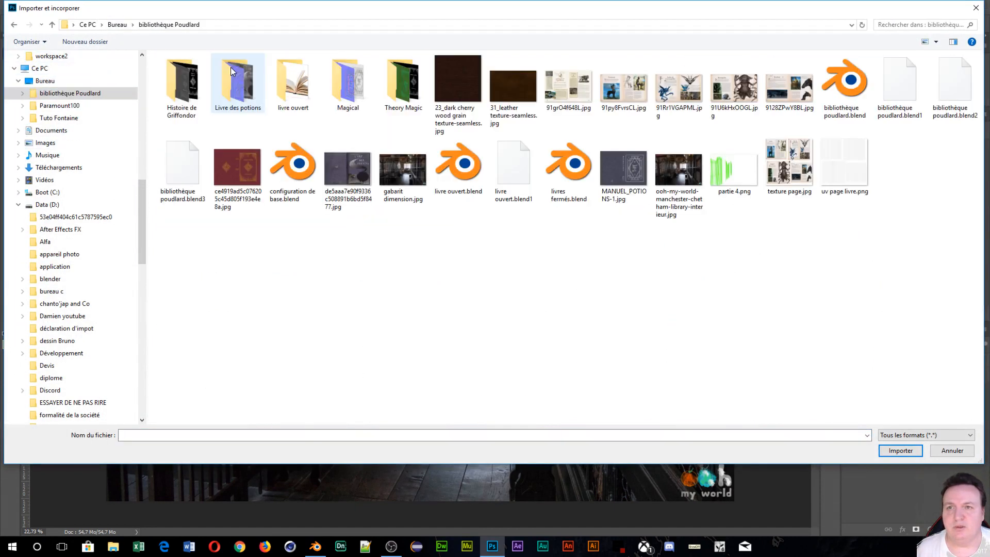
{"action": "left_click", "coordinate": [727, 170]}
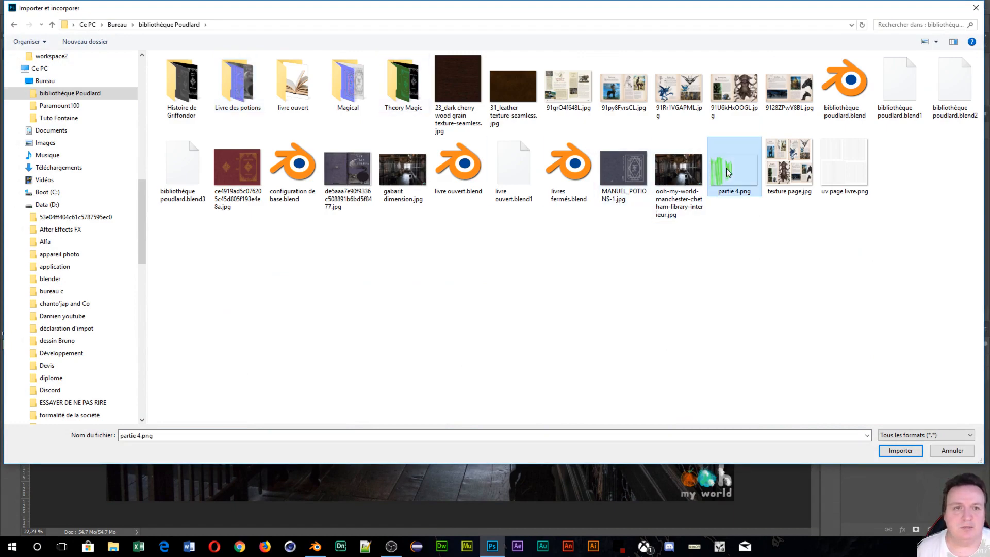
{"action": "left_click", "coordinate": [901, 451]}
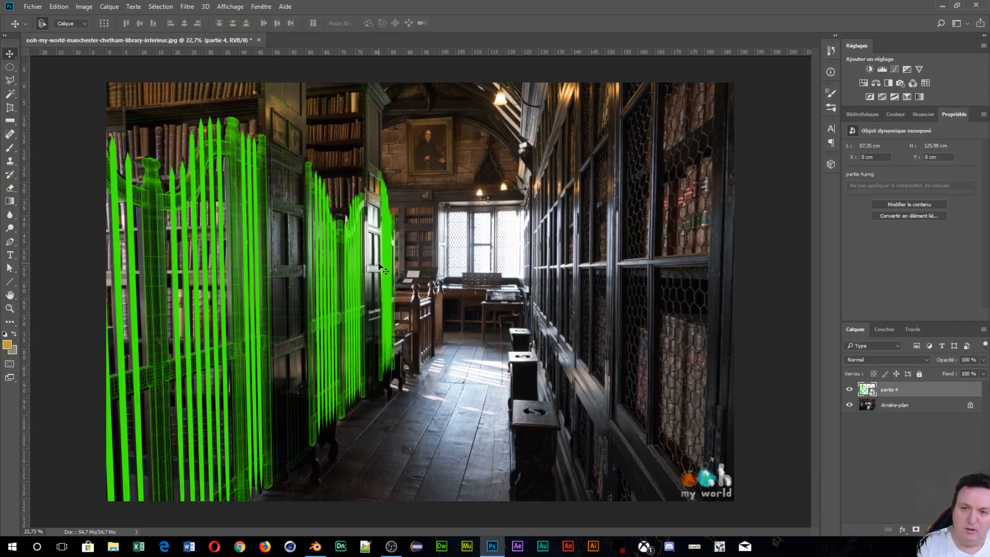
{"action": "key", "text": "Return"}
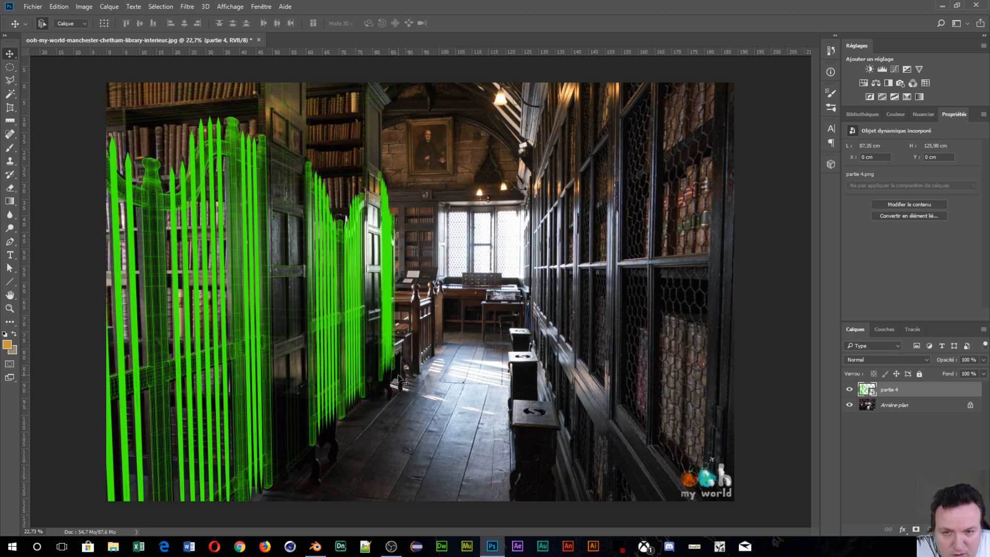
{"action": "scroll", "coordinate": [215, 490], "scroll_direction": "down", "scroll_amount": 1, "text": "alt"}
{"action": "scroll", "coordinate": [220, 492], "scroll_direction": "up", "scroll_amount": 2, "text": "alt"}
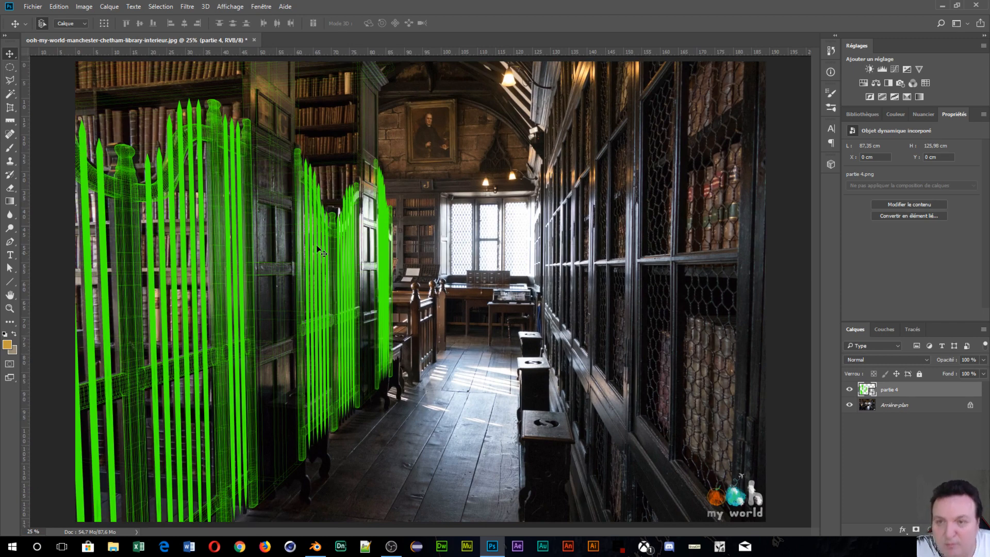
Crop a strip off the bottom of the composite so that the "my world" logo is cut away.
{"action": "scroll", "coordinate": [511, 133], "scroll_direction": "down", "scroll_amount": 2, "text": "alt"}
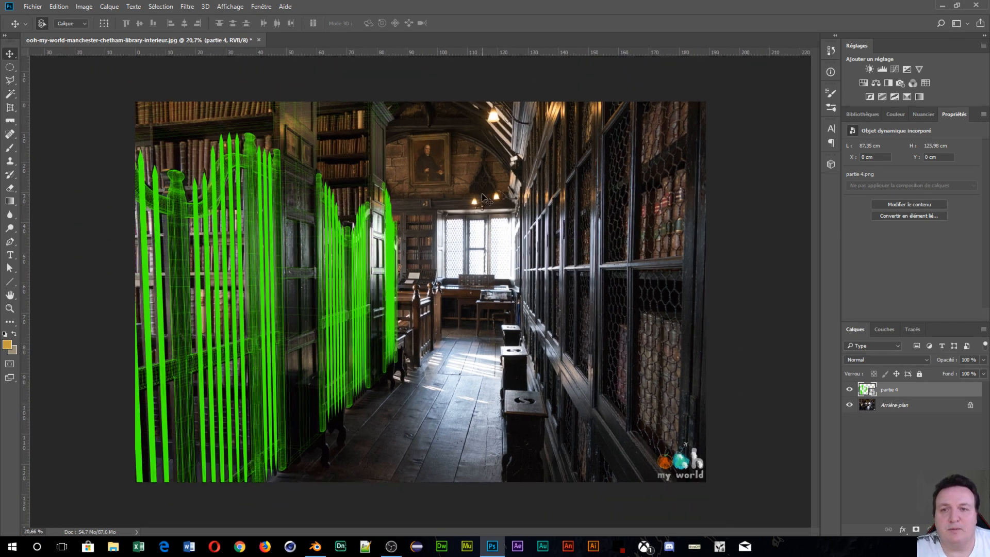
{"action": "scroll", "coordinate": [485, 198], "scroll_direction": "up", "scroll_amount": 2, "text": "alt"}
{"action": "scroll", "coordinate": [485, 199], "scroll_direction": "up", "scroll_amount": 1, "text": "alt"}
{"action": "scroll", "coordinate": [485, 199], "scroll_direction": "down", "scroll_amount": 2, "text": "alt"}
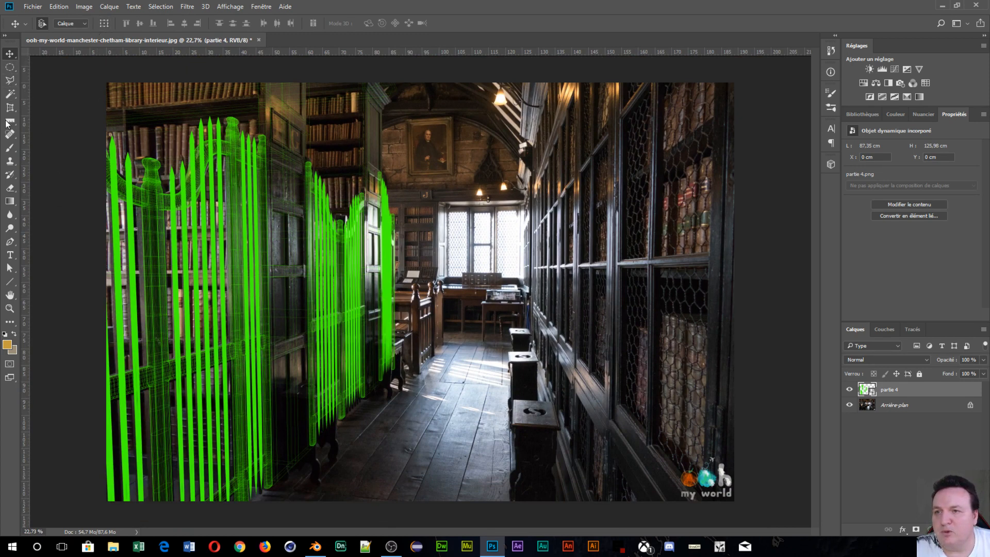
{"action": "left_click", "coordinate": [13, 107]}
{"action": "left_click", "coordinate": [28, 107]}
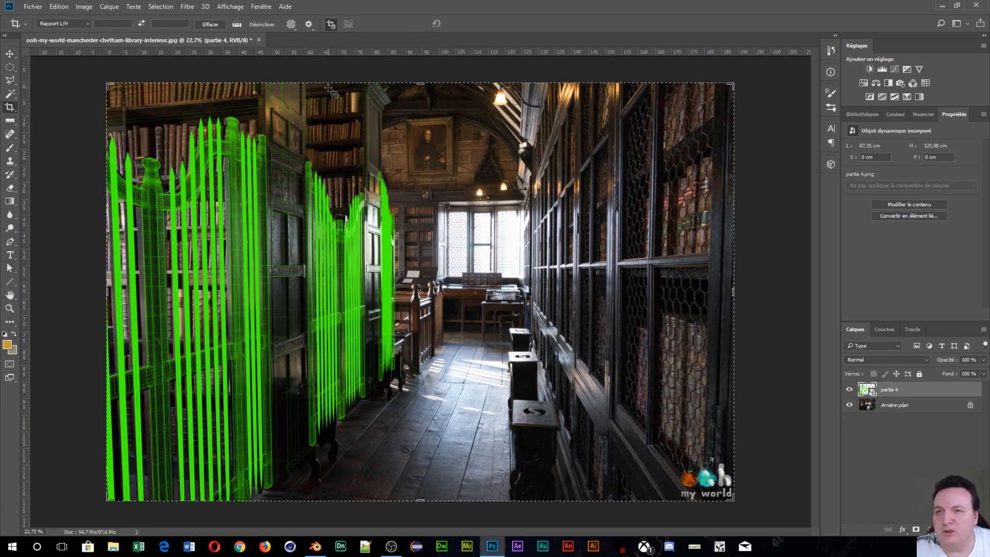
{"action": "left_click_drag", "start_coordinate": [419, 500], "coordinate": [418, 478]}
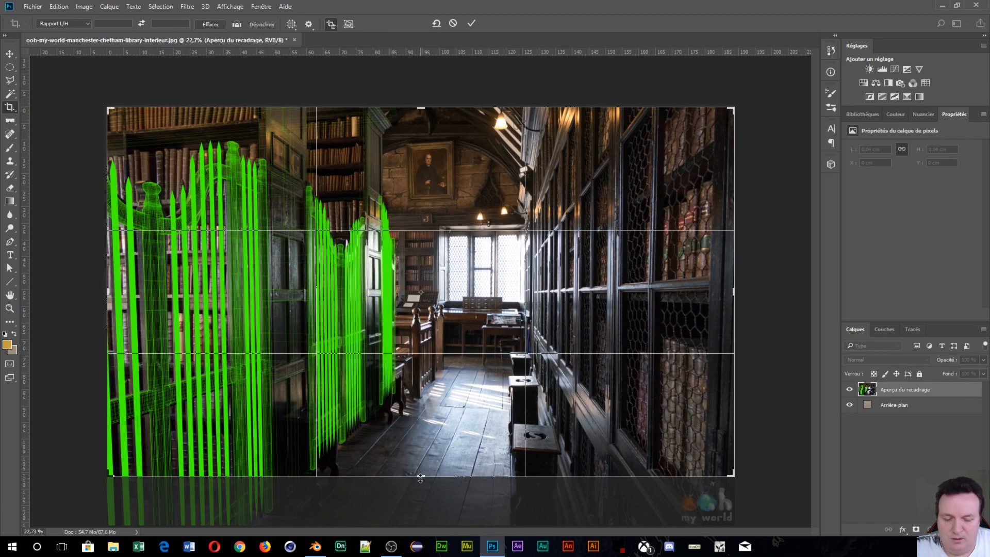
{"action": "key", "text": "Return"}
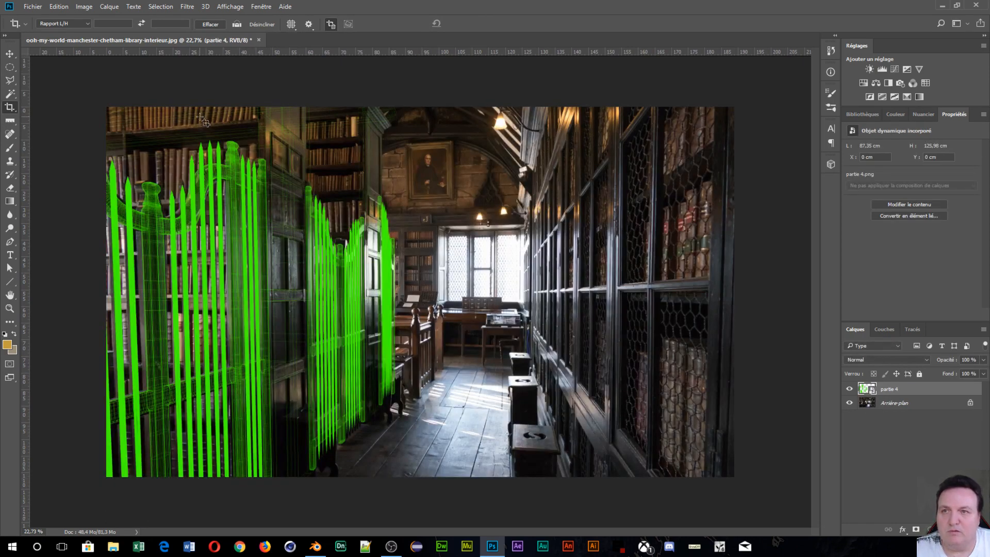
Resize the whole image to a width of 1920 pixels with the proportions kept linked.
{"action": "left_click", "coordinate": [78, 9]}
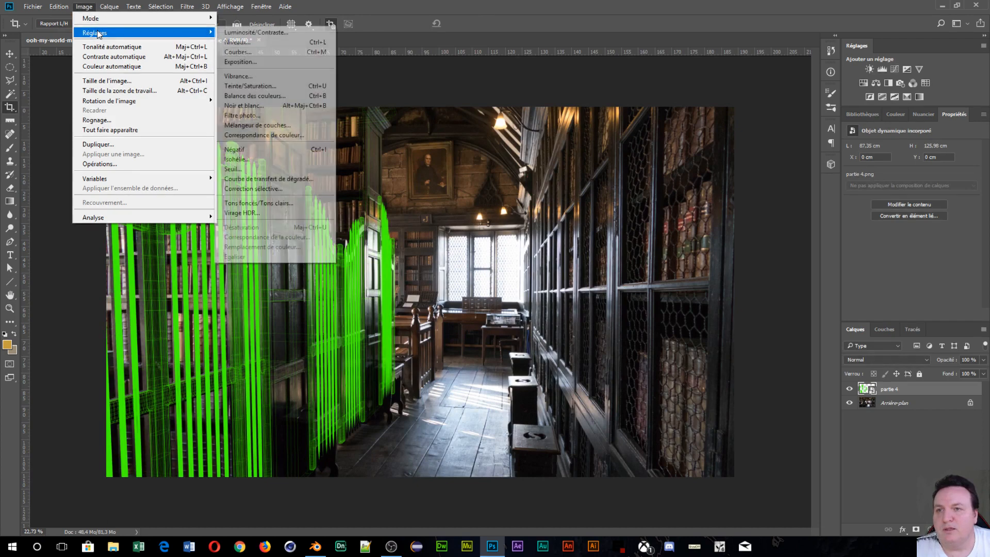
{"action": "left_click", "coordinate": [129, 81]}
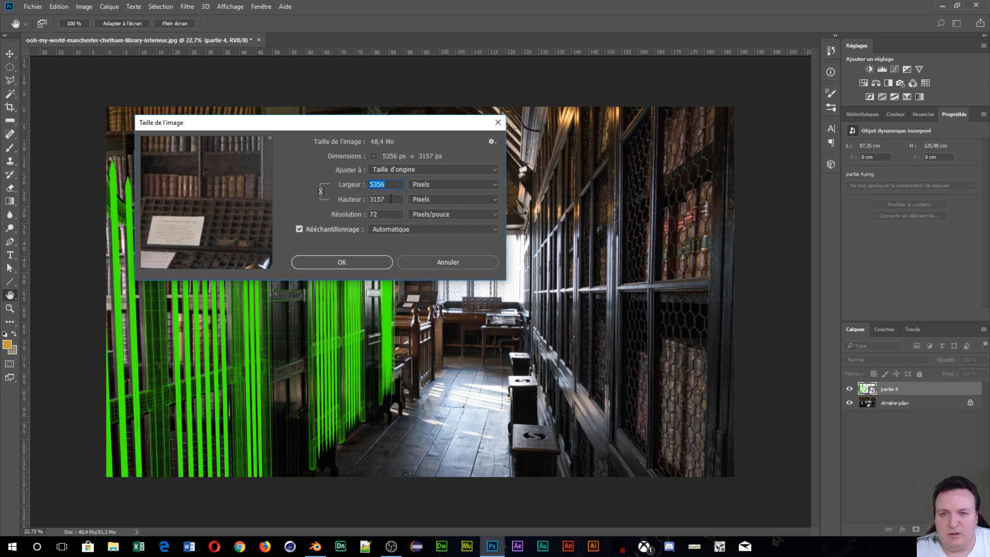
{"action": "left_click", "coordinate": [368, 200]}
{"action": "left_click", "coordinate": [387, 184]}
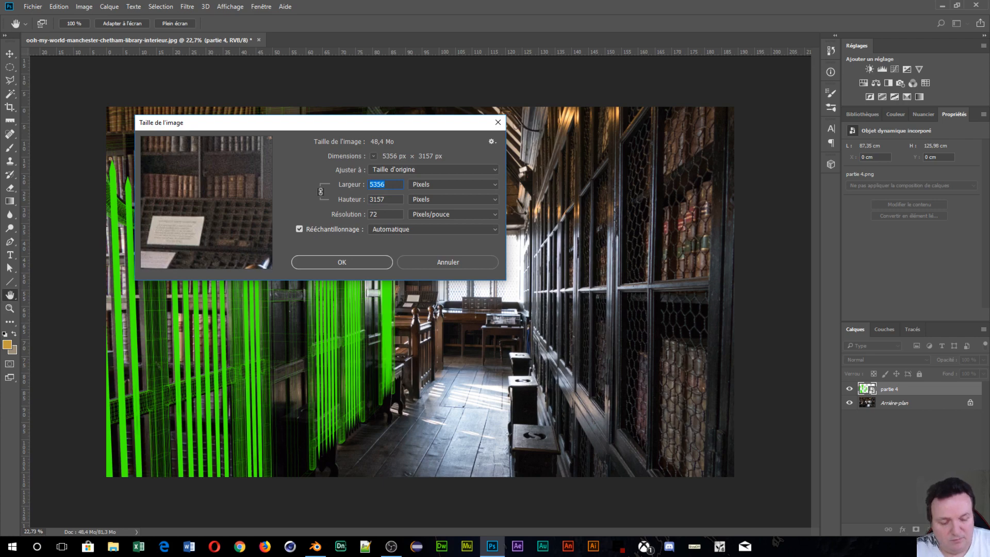
{"action": "type", "text": "1920"}
{"action": "key", "text": "Return"}
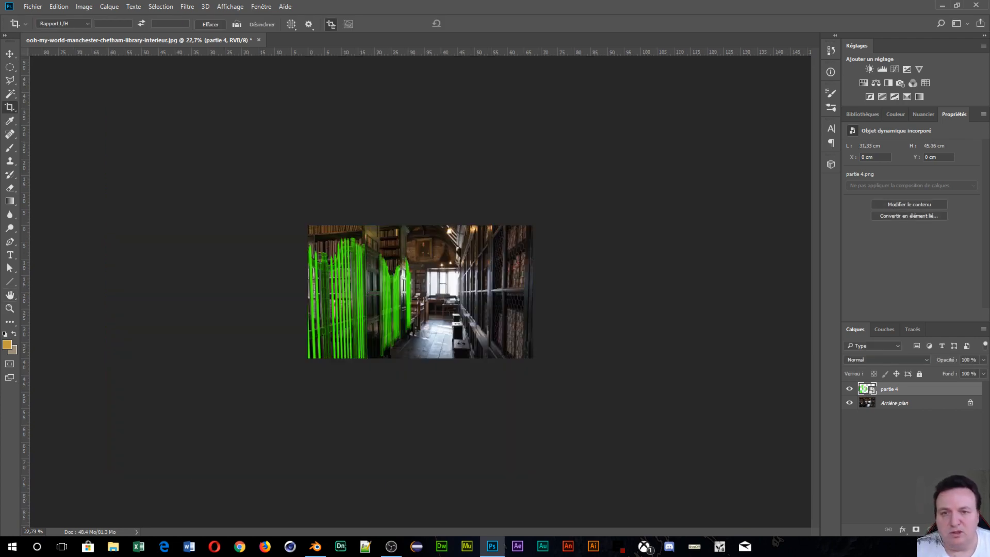
{"action": "scroll", "coordinate": [480, 369], "scroll_direction": "up", "scroll_amount": 10, "text": "alt"}
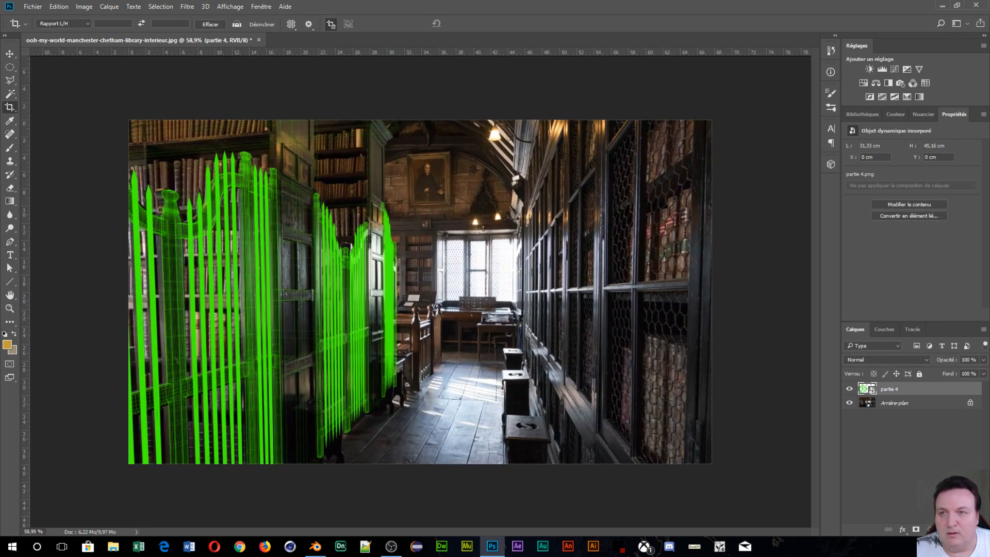
{"action": "left_click", "coordinate": [81, 7]}
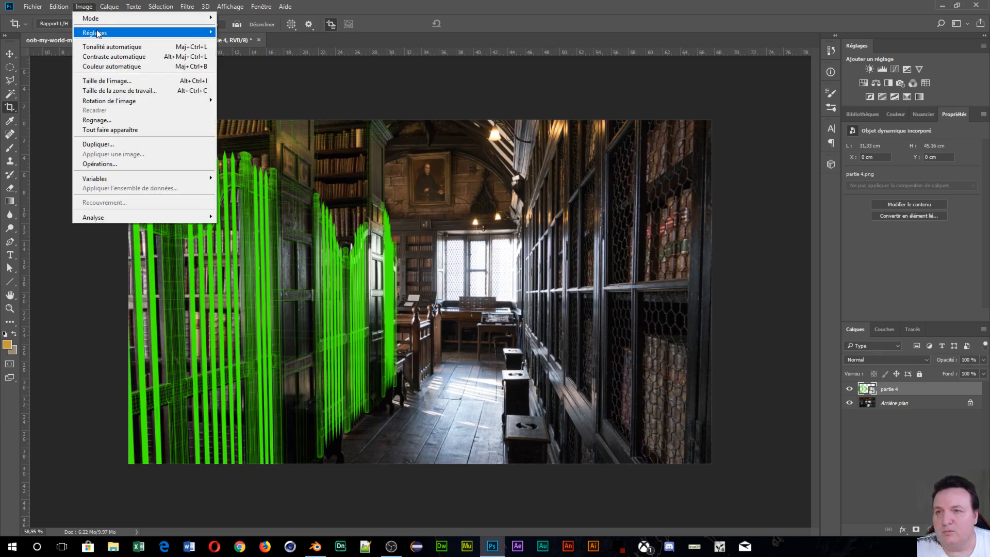
{"action": "mouse_move", "coordinate": [150, 31]}
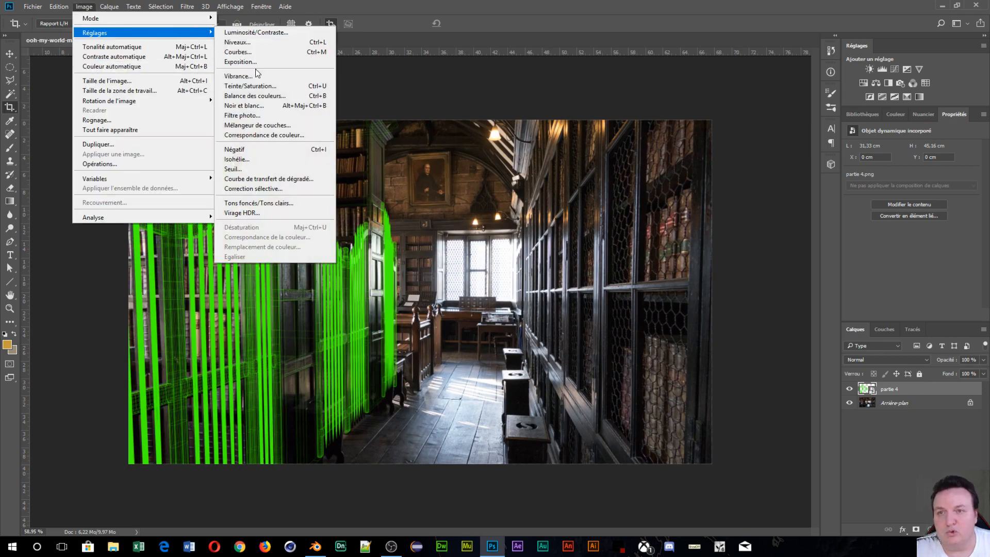
{"action": "left_click", "coordinate": [176, 82]}
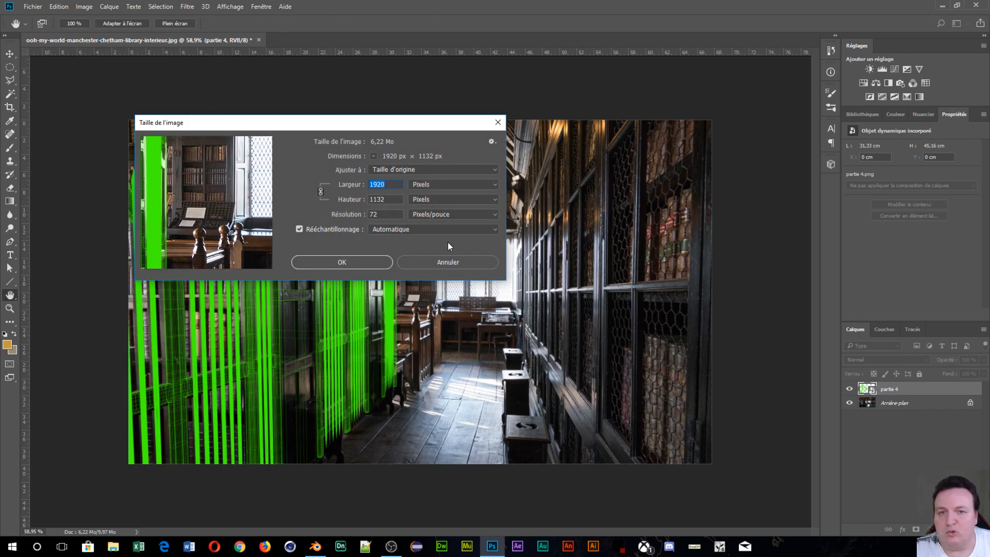
{"action": "left_click", "coordinate": [453, 261]}
{"action": "key", "text": "c"}
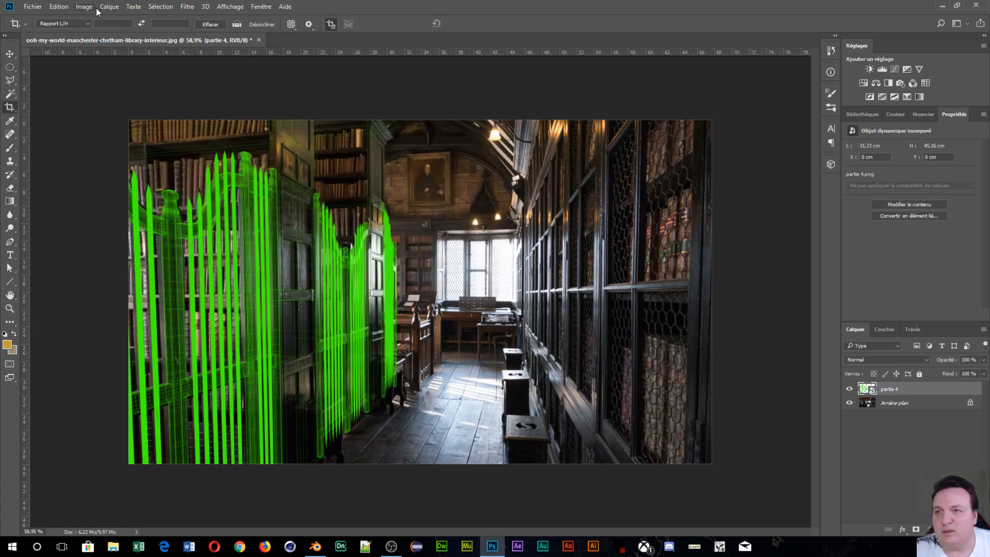
Set the canvas height to 1080 pixels, keeping the 1920-pixel width and the centred anchor, and accept the clipping.
{"action": "left_click", "coordinate": [94, 7]}
{"action": "left_click", "coordinate": [113, 91]}
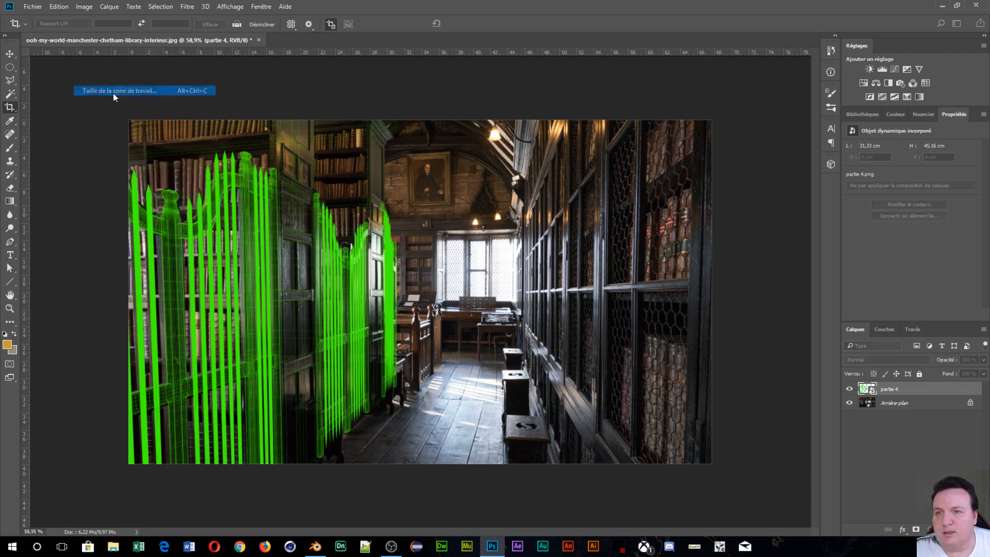
{"action": "left_click", "coordinate": [489, 236]}
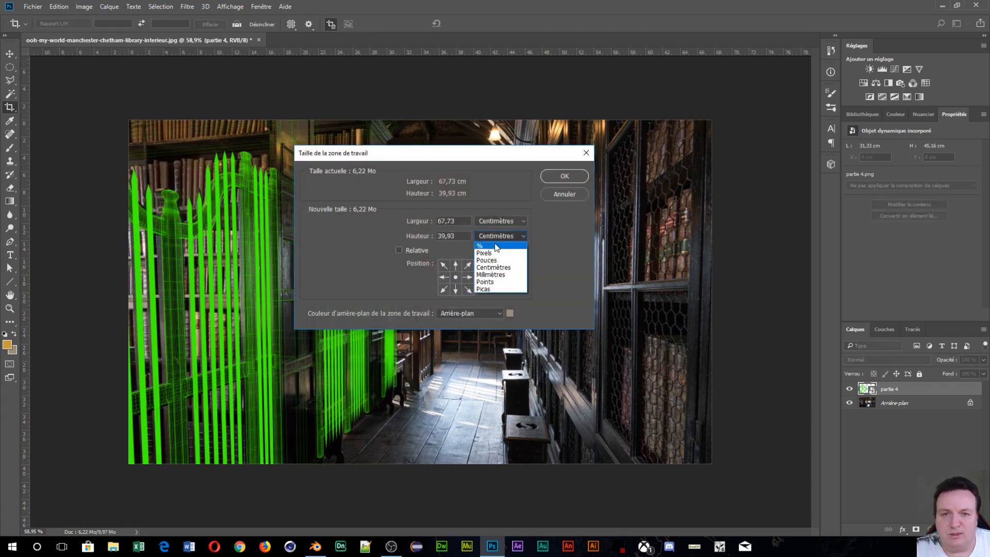
{"action": "left_click", "coordinate": [499, 252]}
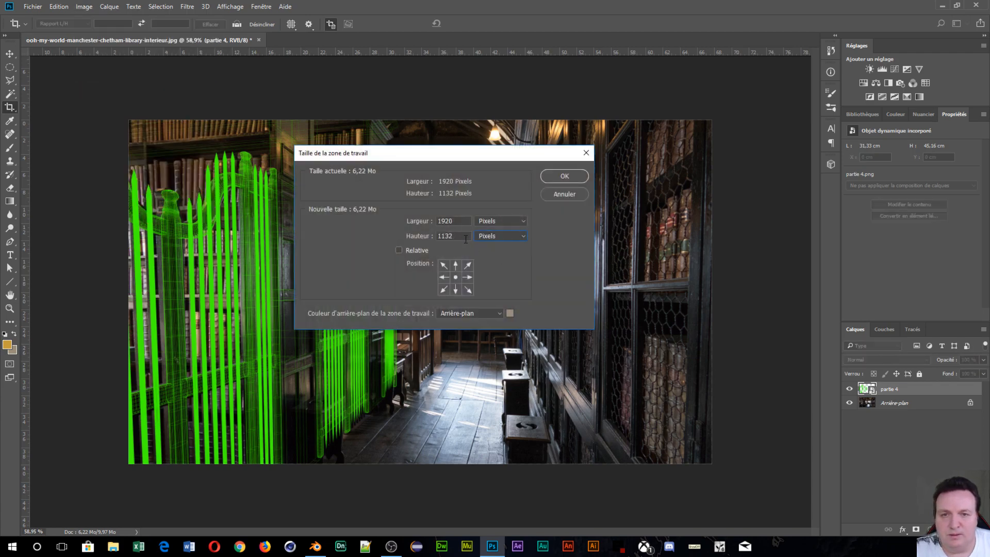
{"action": "double_click", "coordinate": [448, 236]}
{"action": "type", "text": "1080"}
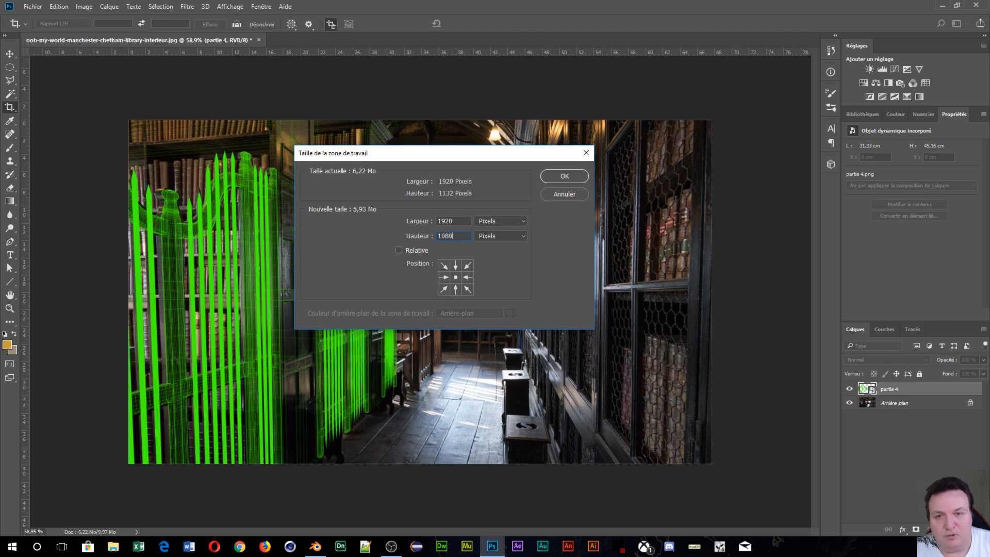
{"action": "key", "text": "Return"}
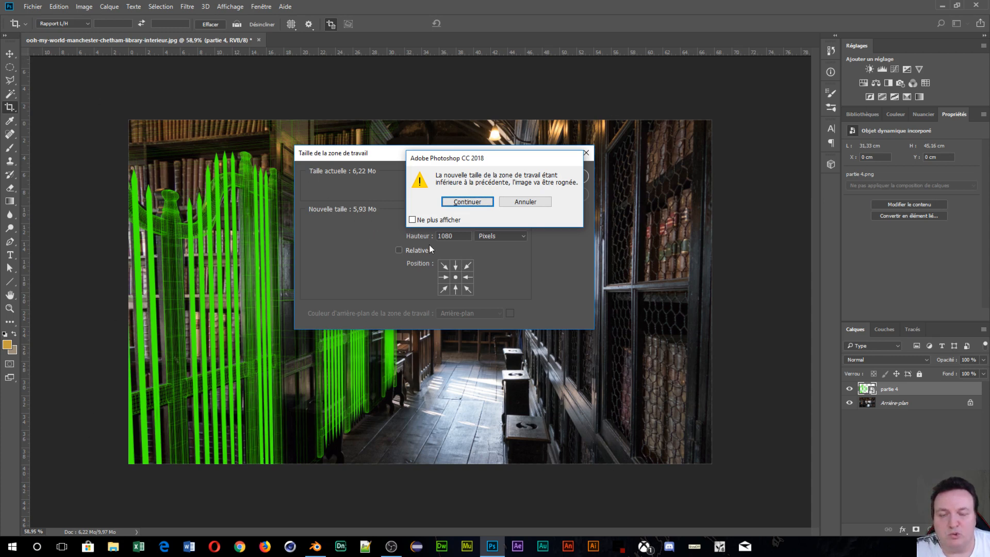
{"action": "left_click", "coordinate": [467, 201]}
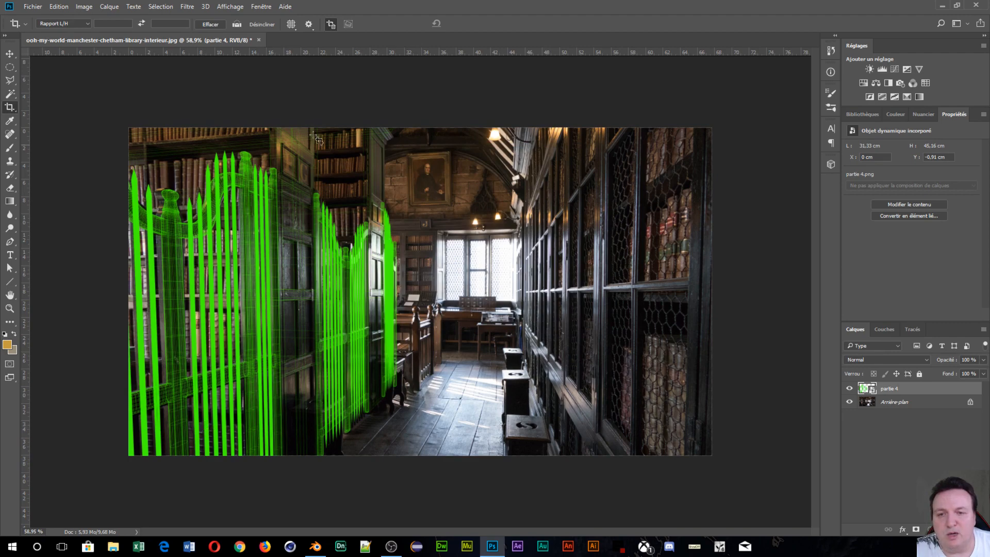
Start saving a copy of the composite in the miniature folder on the Data (D:) drive, with JPEG as the file format.
{"action": "left_click", "coordinate": [34, 7]}
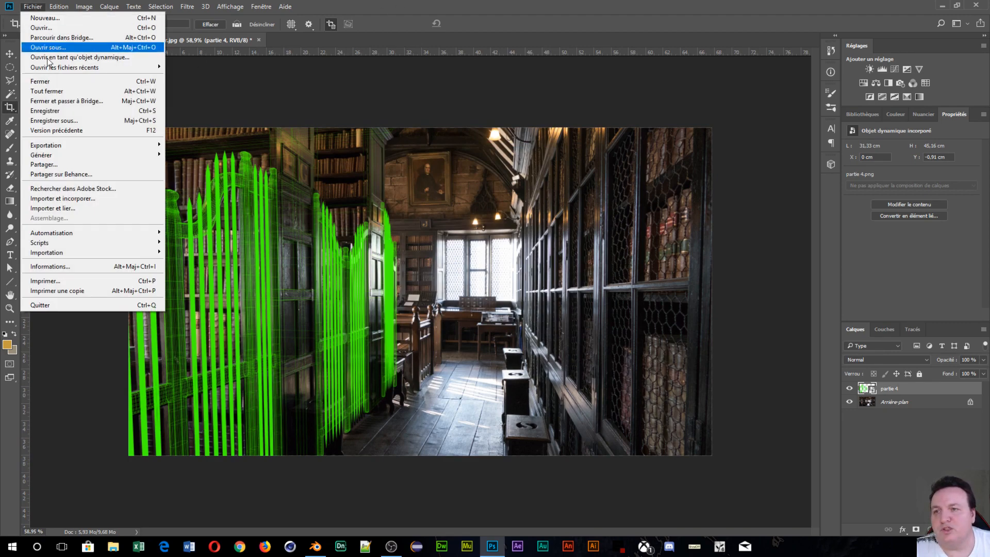
{"action": "left_click", "coordinate": [52, 122]}
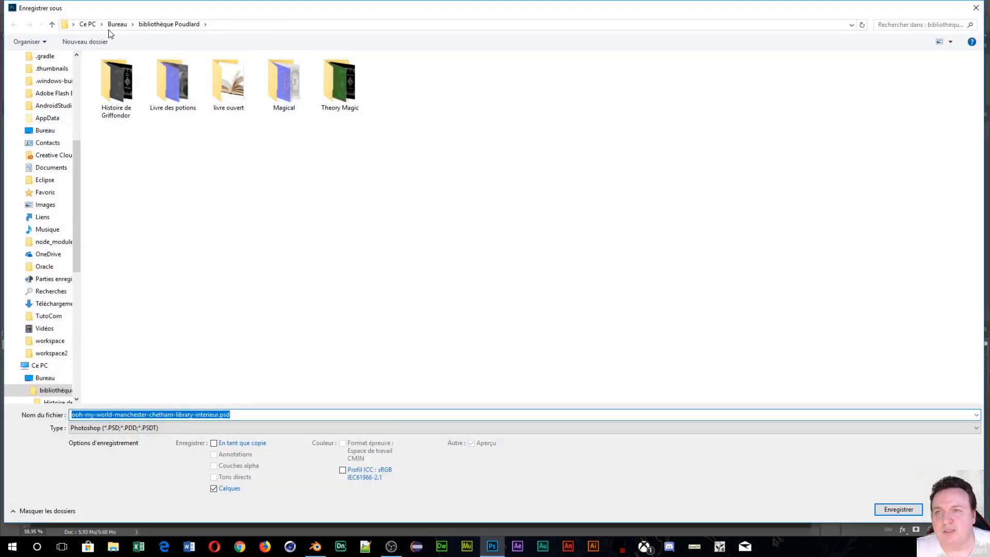
{"action": "left_click", "coordinate": [102, 25]}
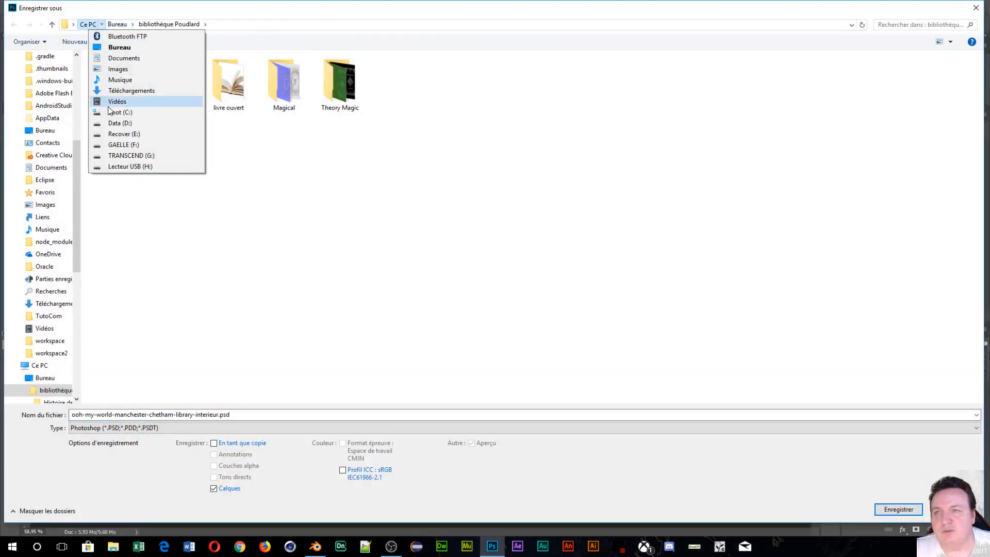
{"action": "left_click", "coordinate": [110, 120]}
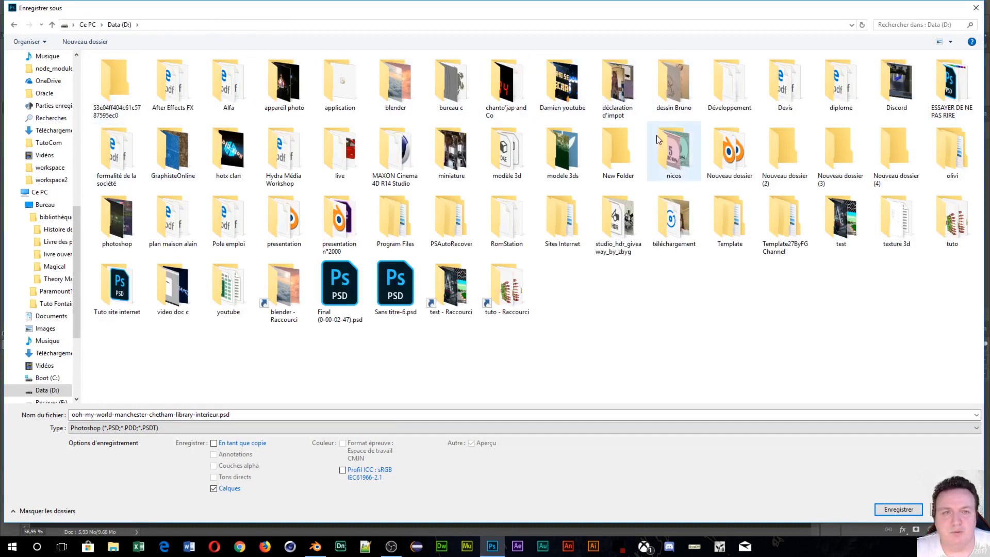
{"action": "double_click", "coordinate": [444, 161]}
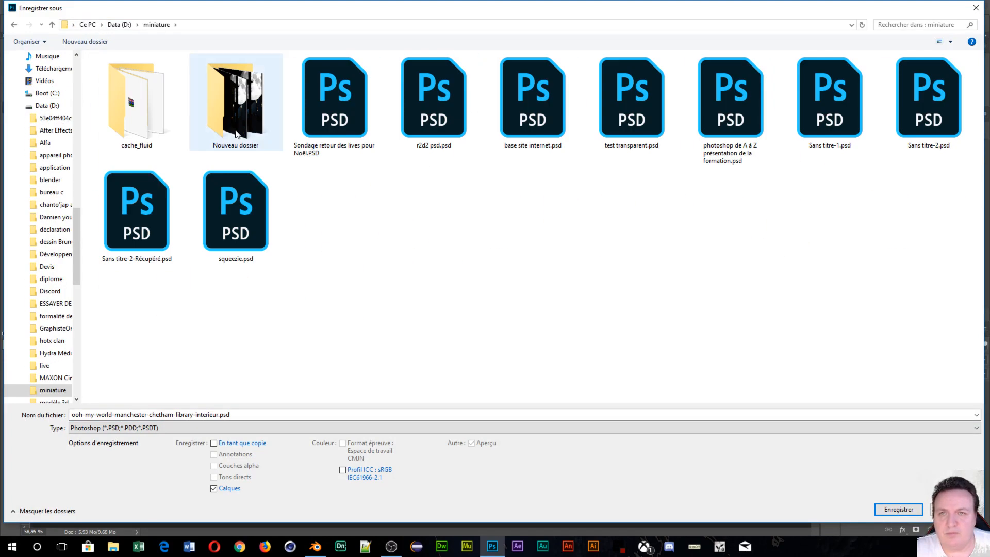
{"action": "left_click", "coordinate": [233, 429]}
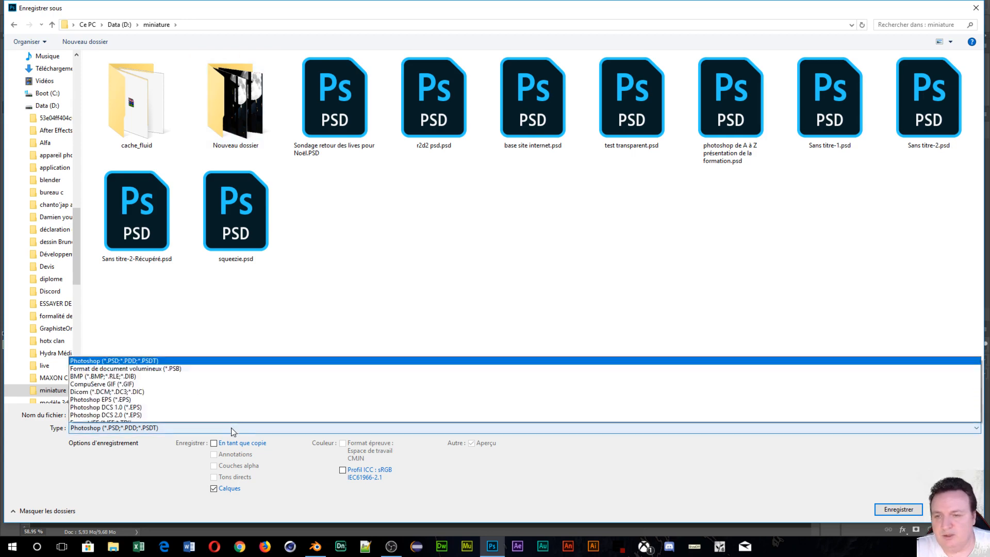
{"action": "left_click", "coordinate": [138, 332]}
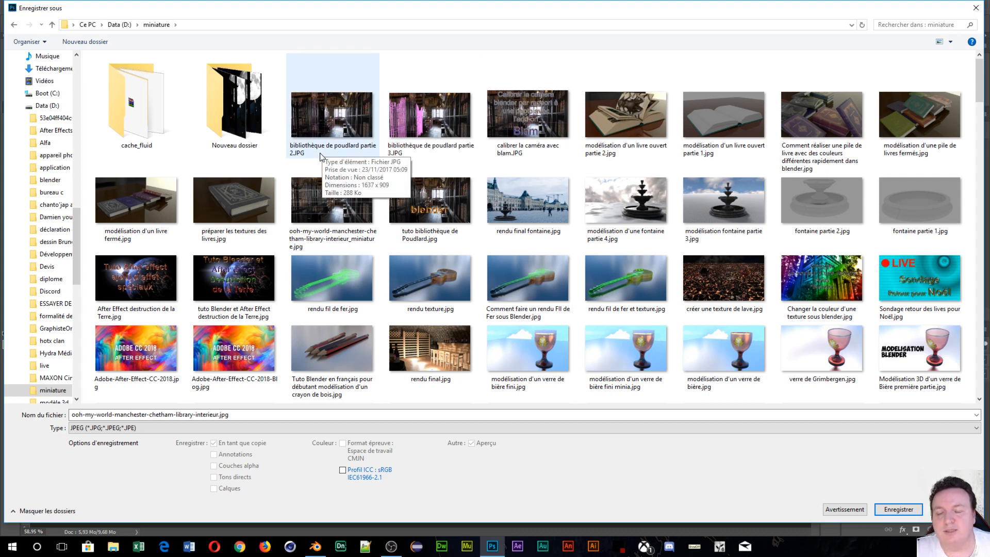
Name the copy "bibliothèque de poudlard en 3D blender partie 4.JPG", based on the partie 2 file's name, and save it at maximum quality 12.
{"action": "left_click", "coordinate": [353, 125]}
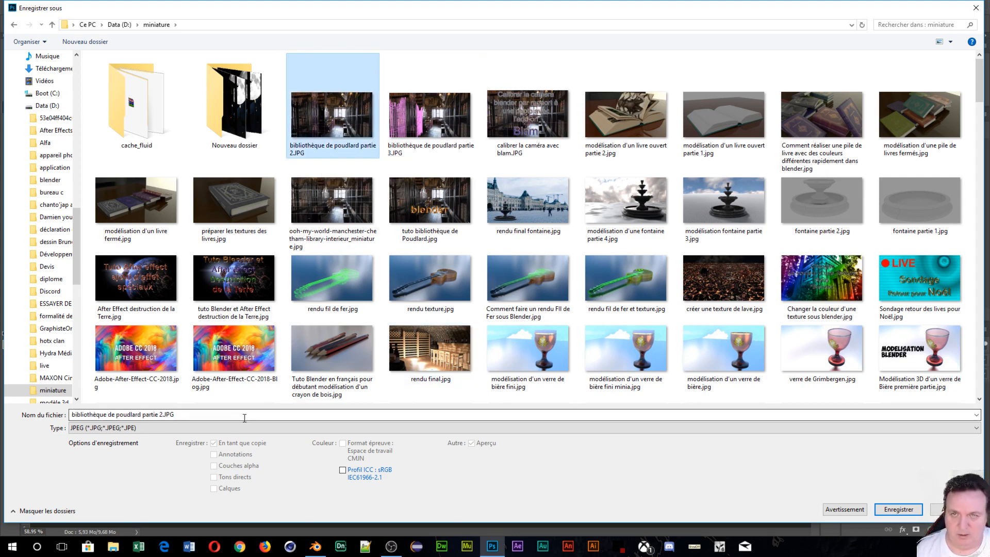
{"action": "left_click", "coordinate": [158, 414]}
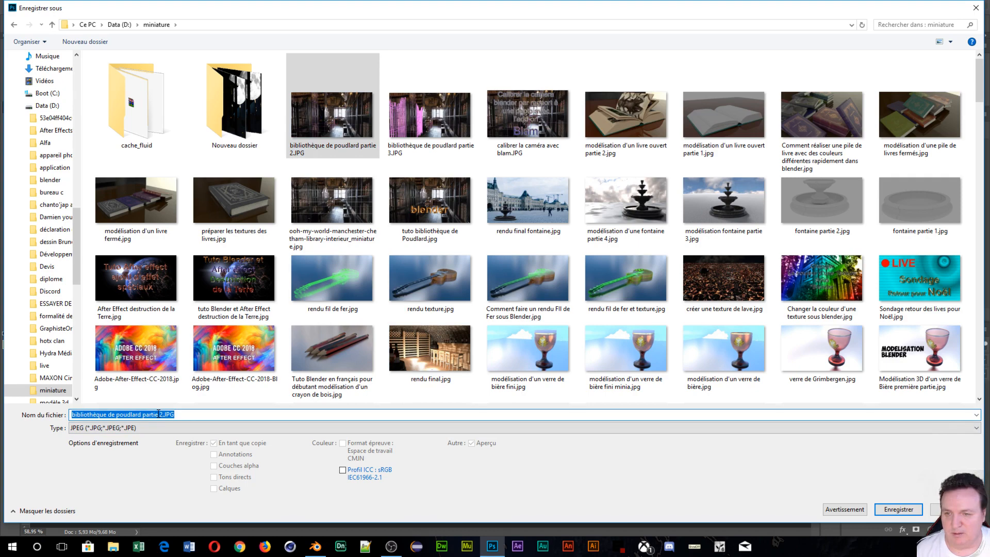
{"action": "left_click", "coordinate": [162, 416]}
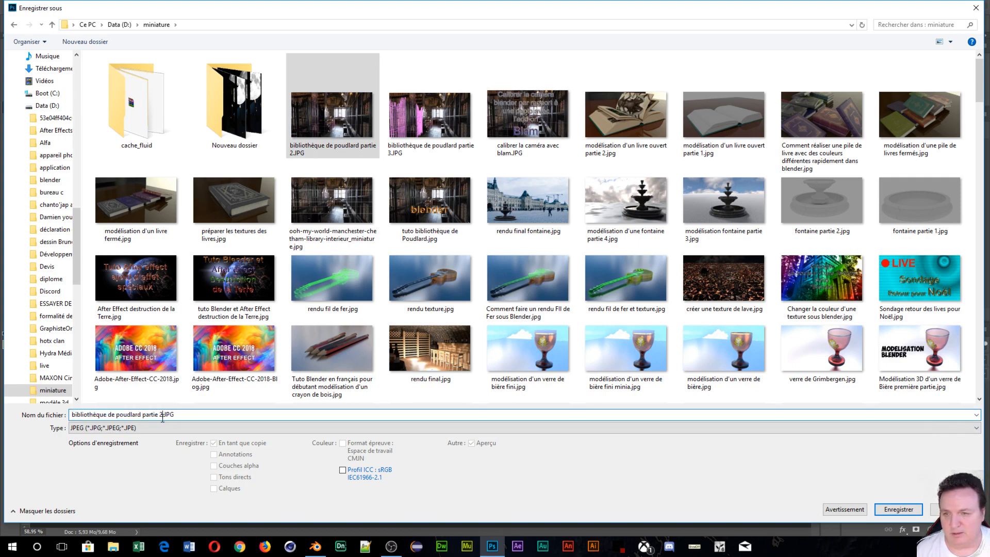
{"action": "key", "text": "BackSpace"}
{"action": "type", "text": "4"}
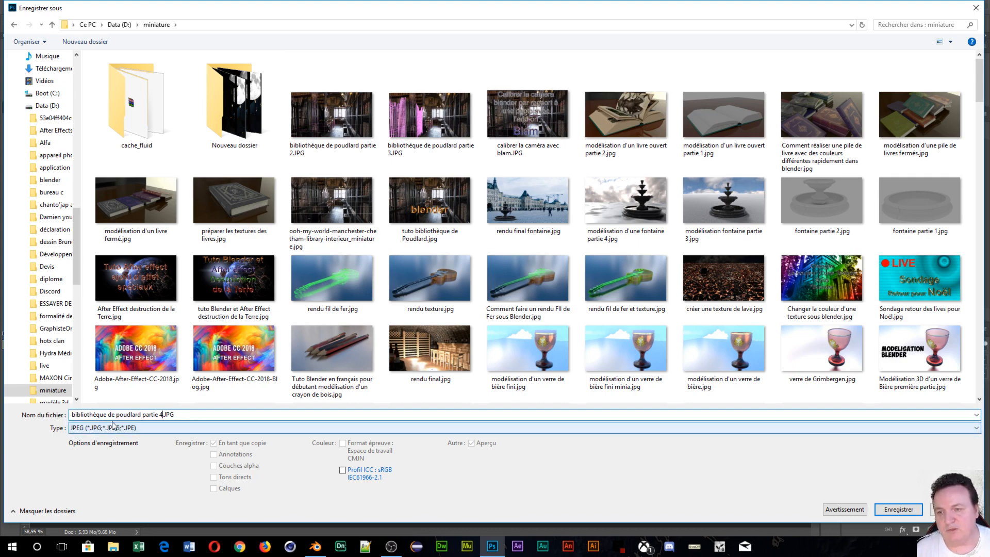
{"action": "left_click", "coordinate": [144, 414]}
{"action": "type", "text": "en 3"}
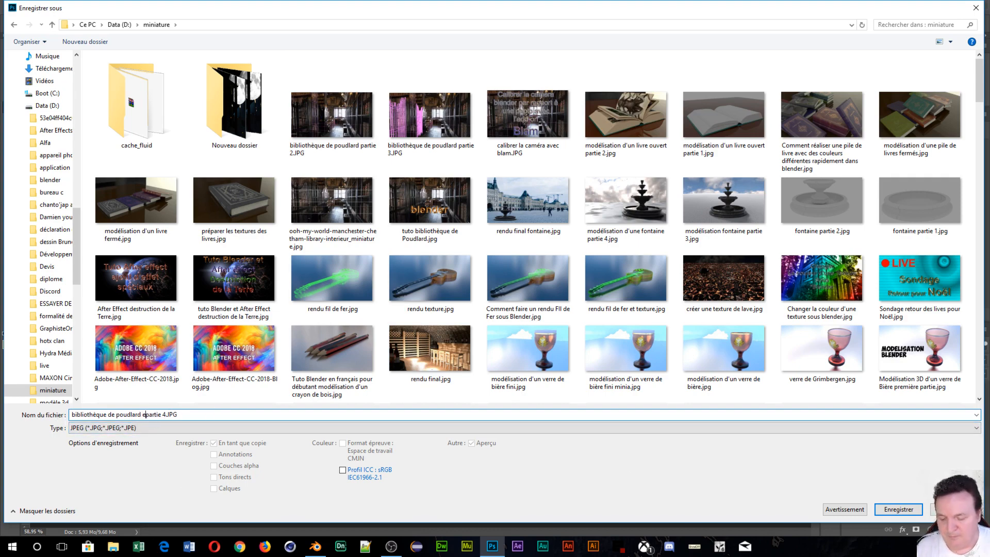
{"action": "type", "text": "D "}
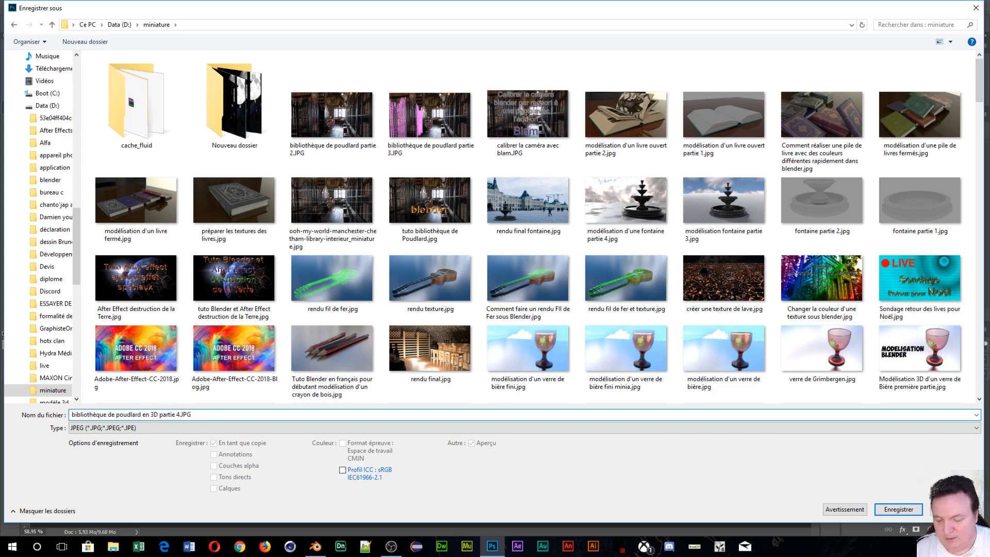
{"action": "type", "text": "blender"}
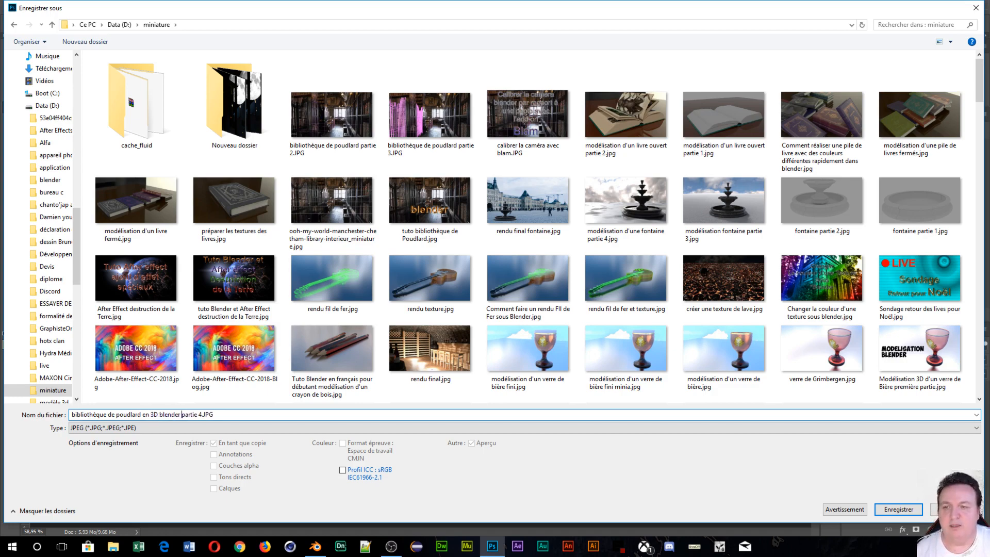
{"action": "key", "text": "Return"}
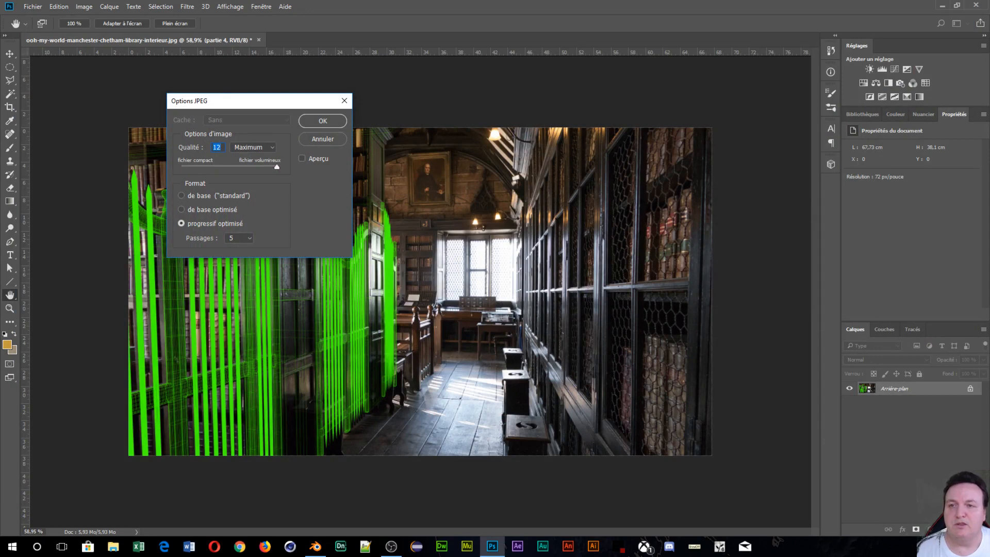
{"action": "left_click", "coordinate": [323, 124]}
{"action": "key", "text": "c"}
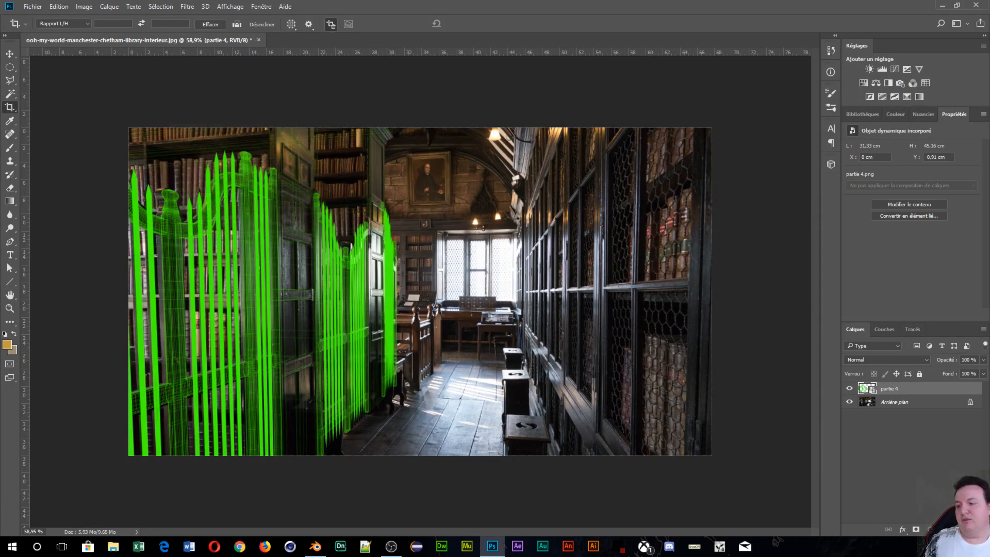